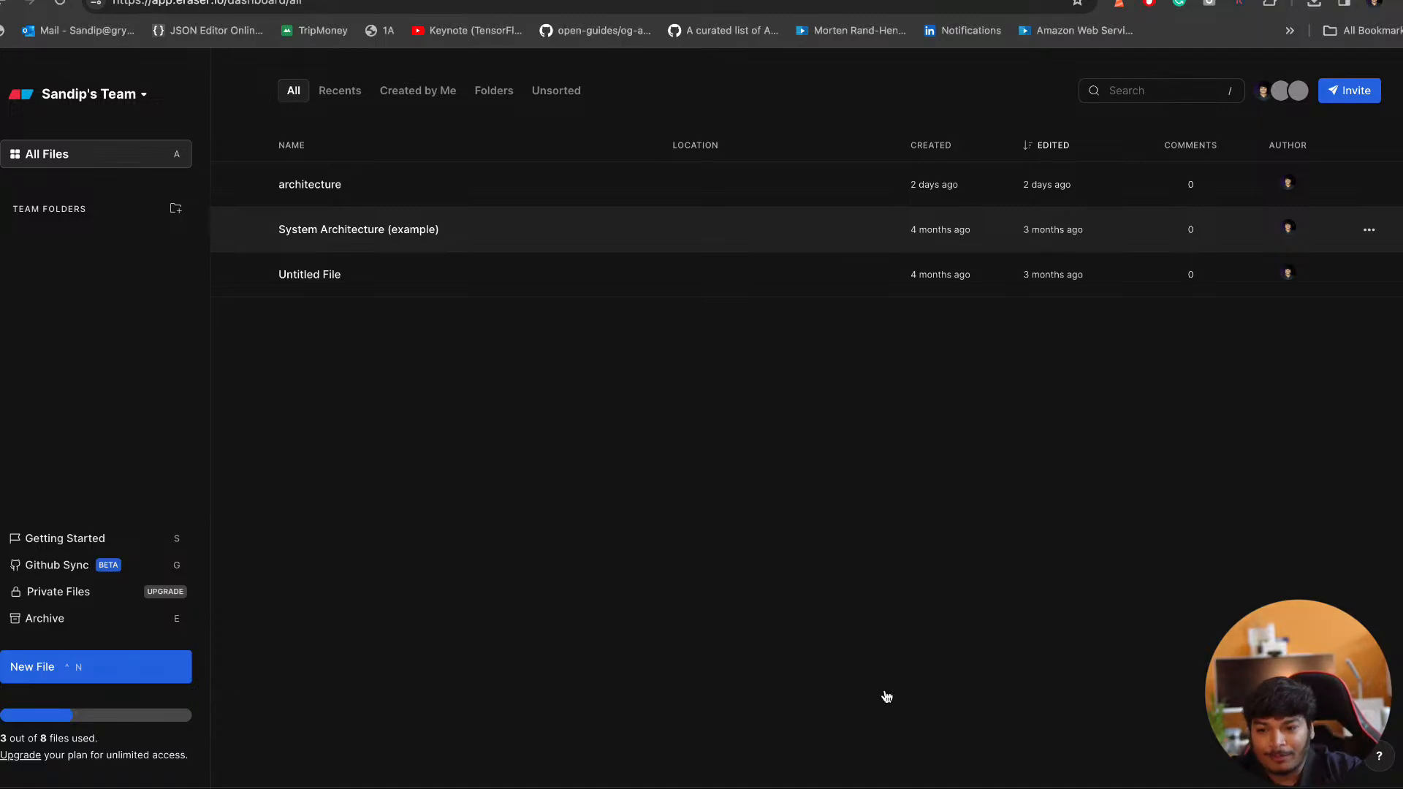
Create a new blank file from the Eraser dashboard
{"action": "left_click", "coordinate": [395, 276]}
{"action": "left_click", "coordinate": [3, 6]}
{"action": "left_click", "coordinate": [3, 6]}
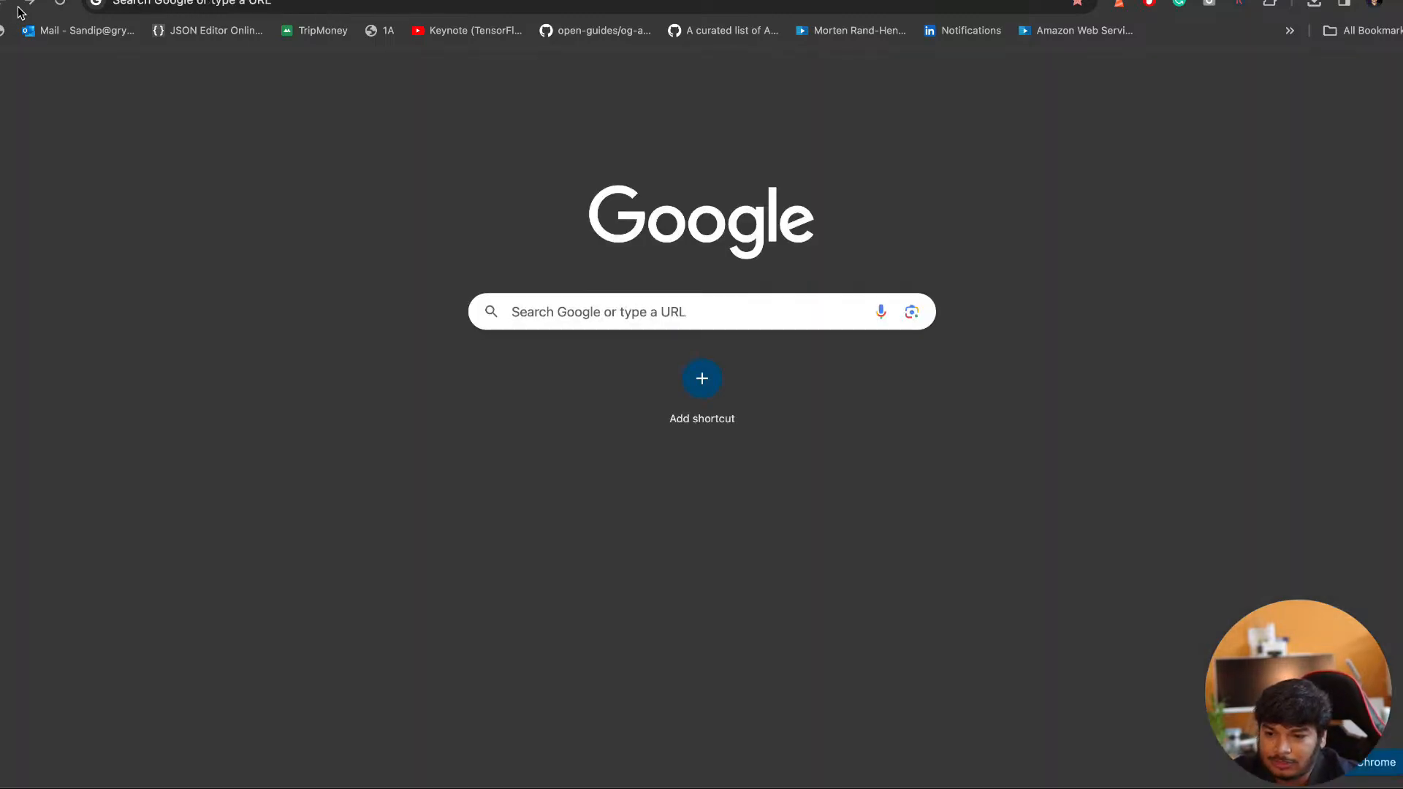
{"action": "left_click", "coordinate": [30, 4]}
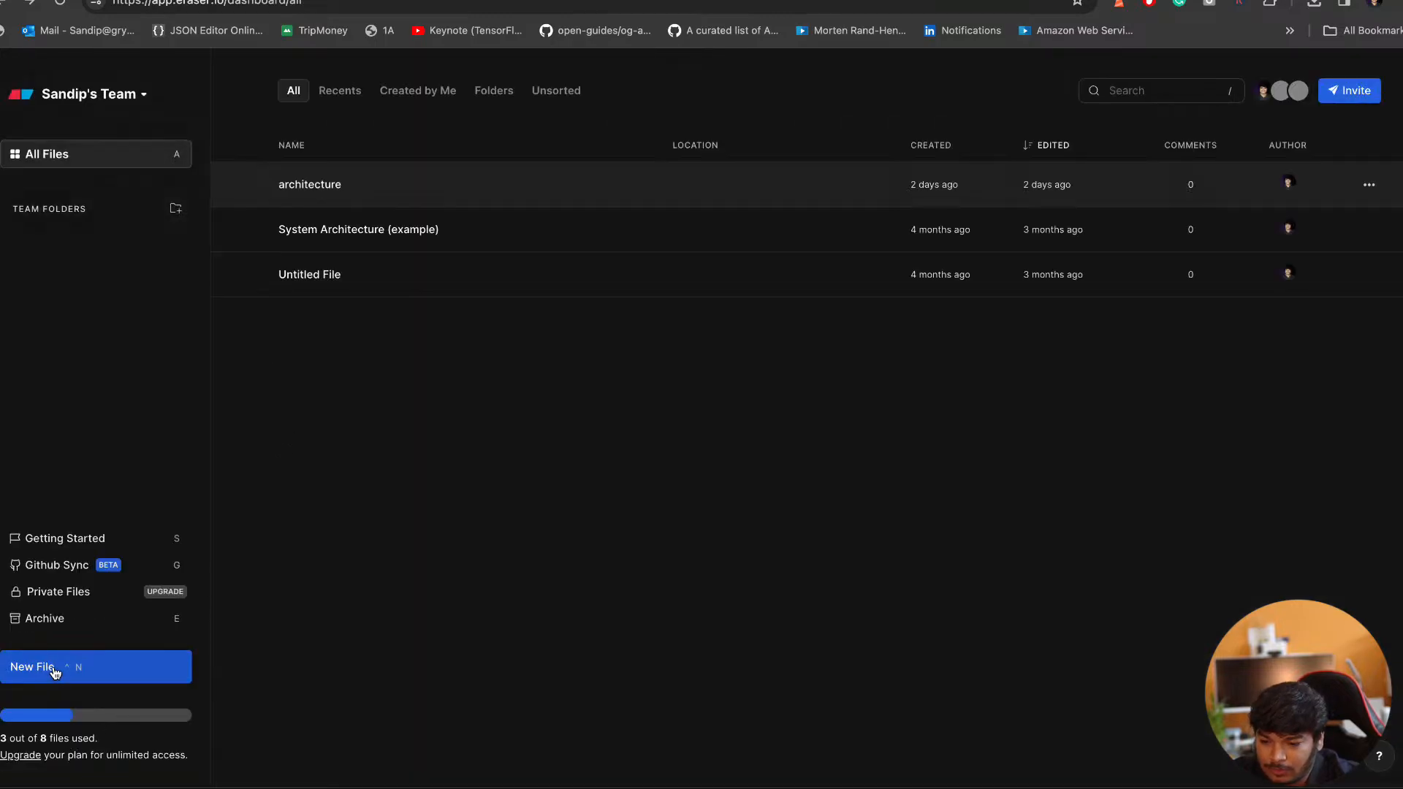
{"action": "left_click", "coordinate": [51, 667]}
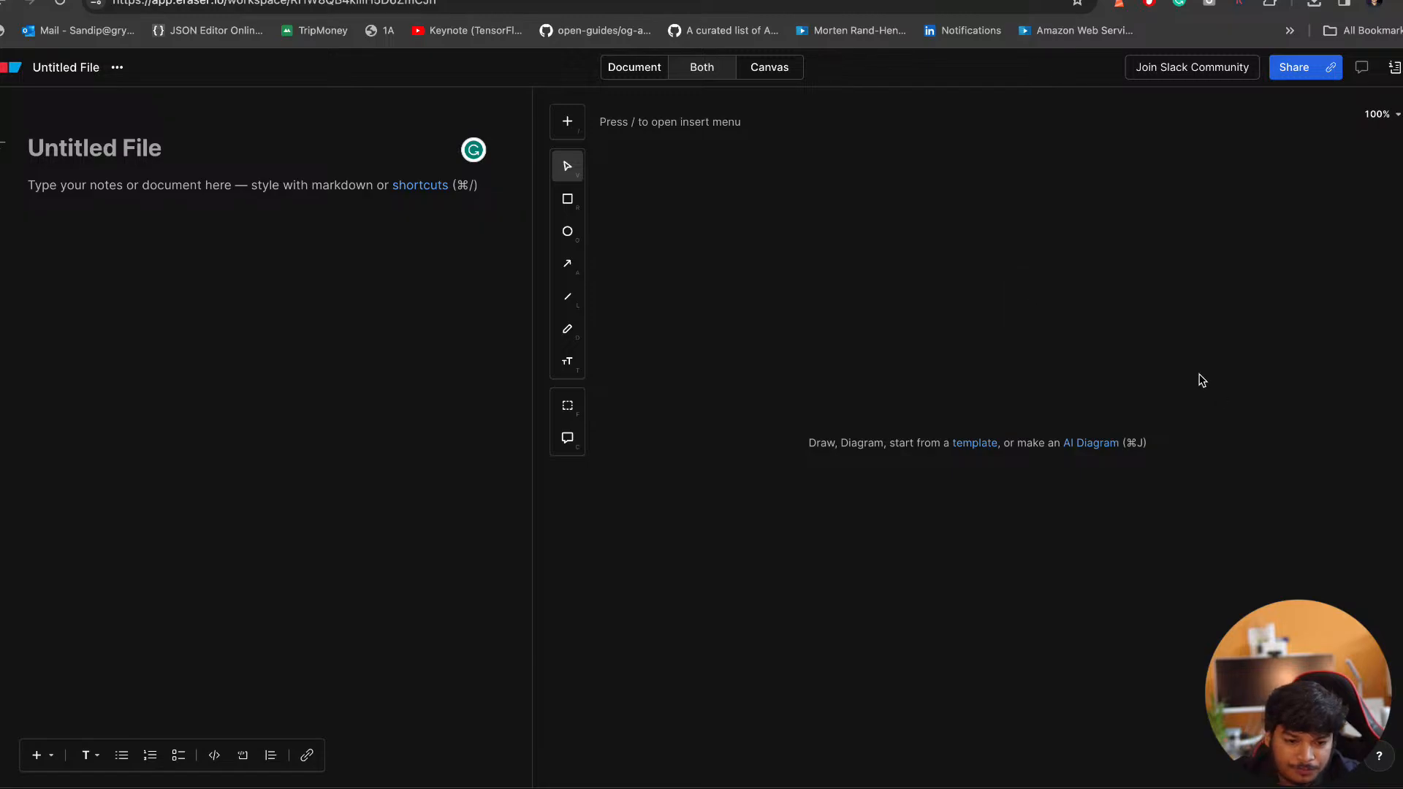
{"action": "key", "text": "super+Tab"}
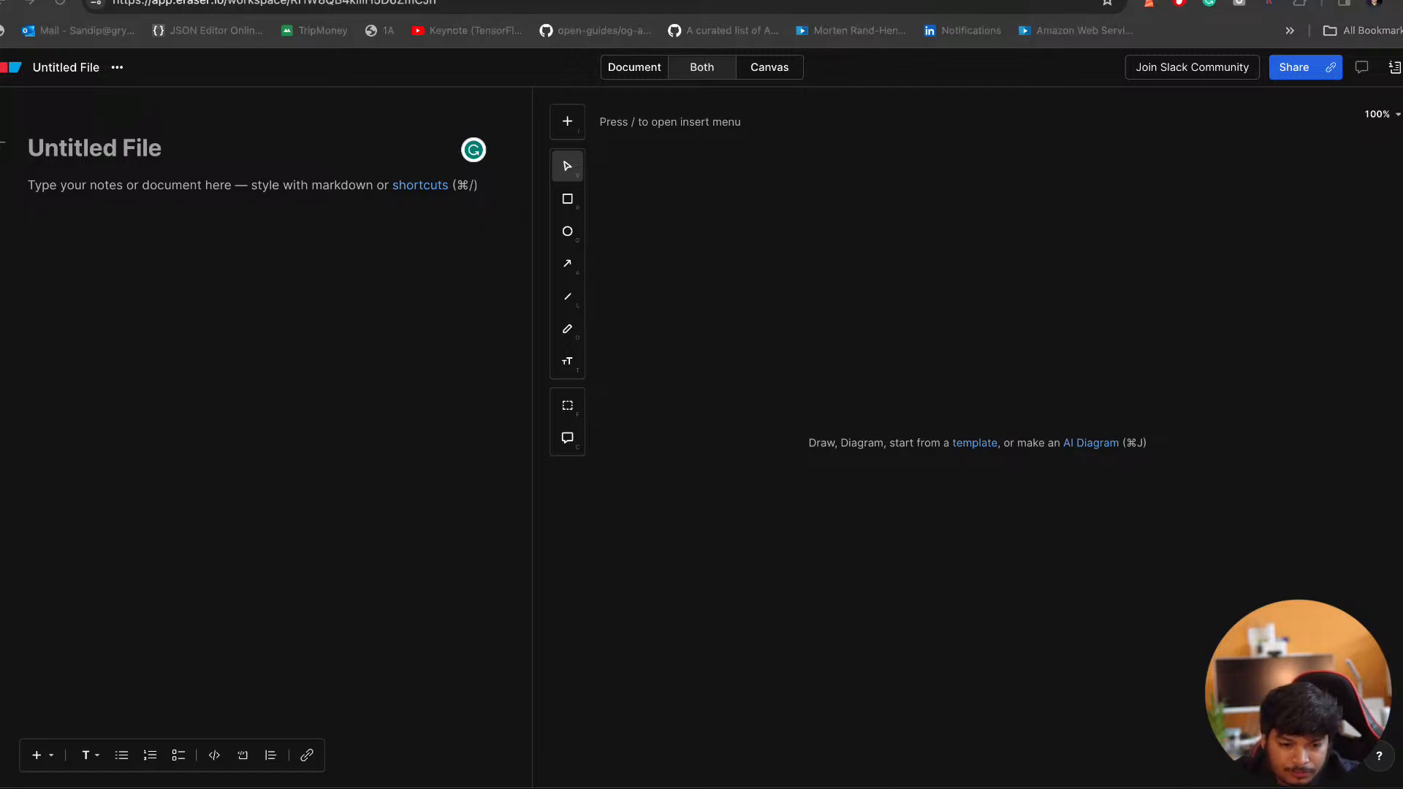
{"action": "key", "text": "super+Tab"}
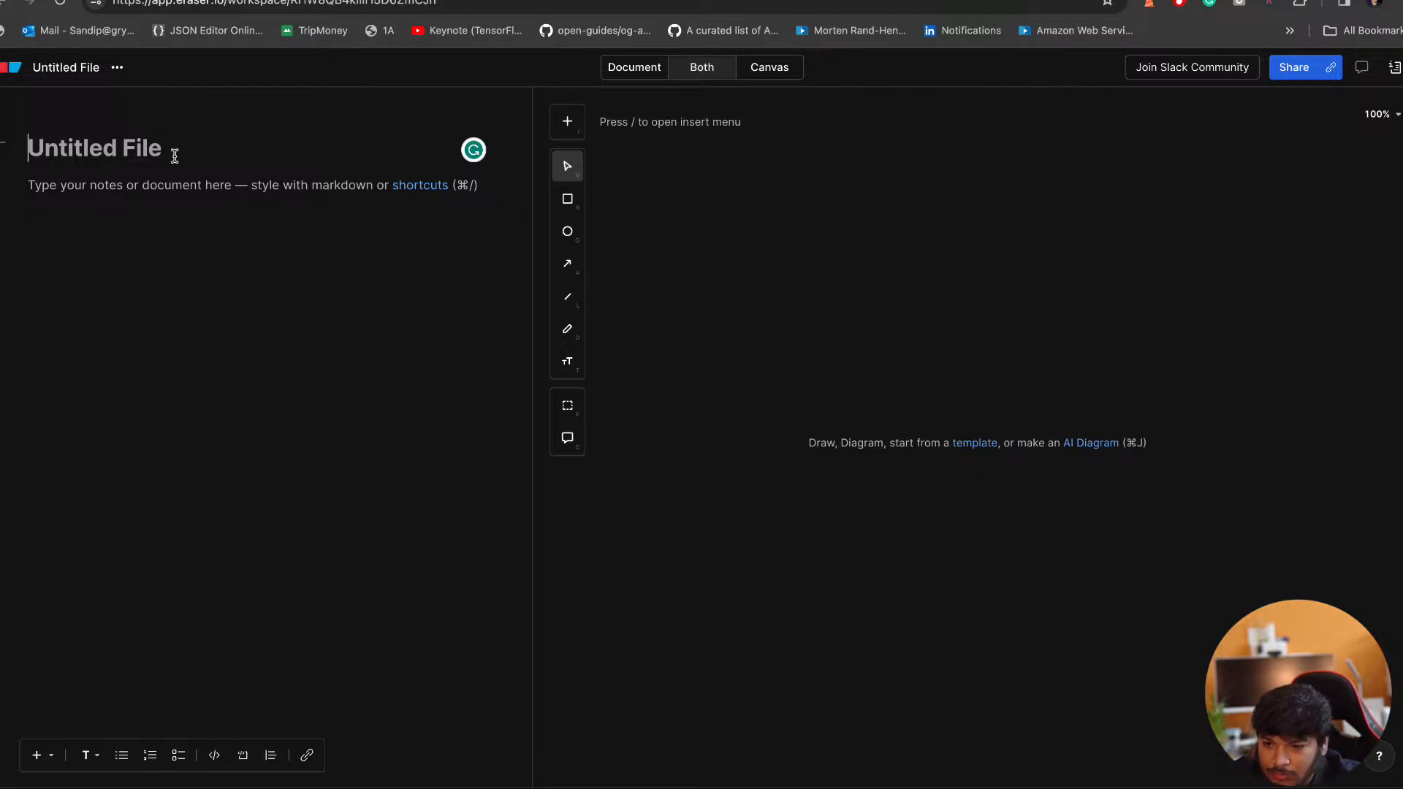
{"action": "left_click", "coordinate": [117, 68]}
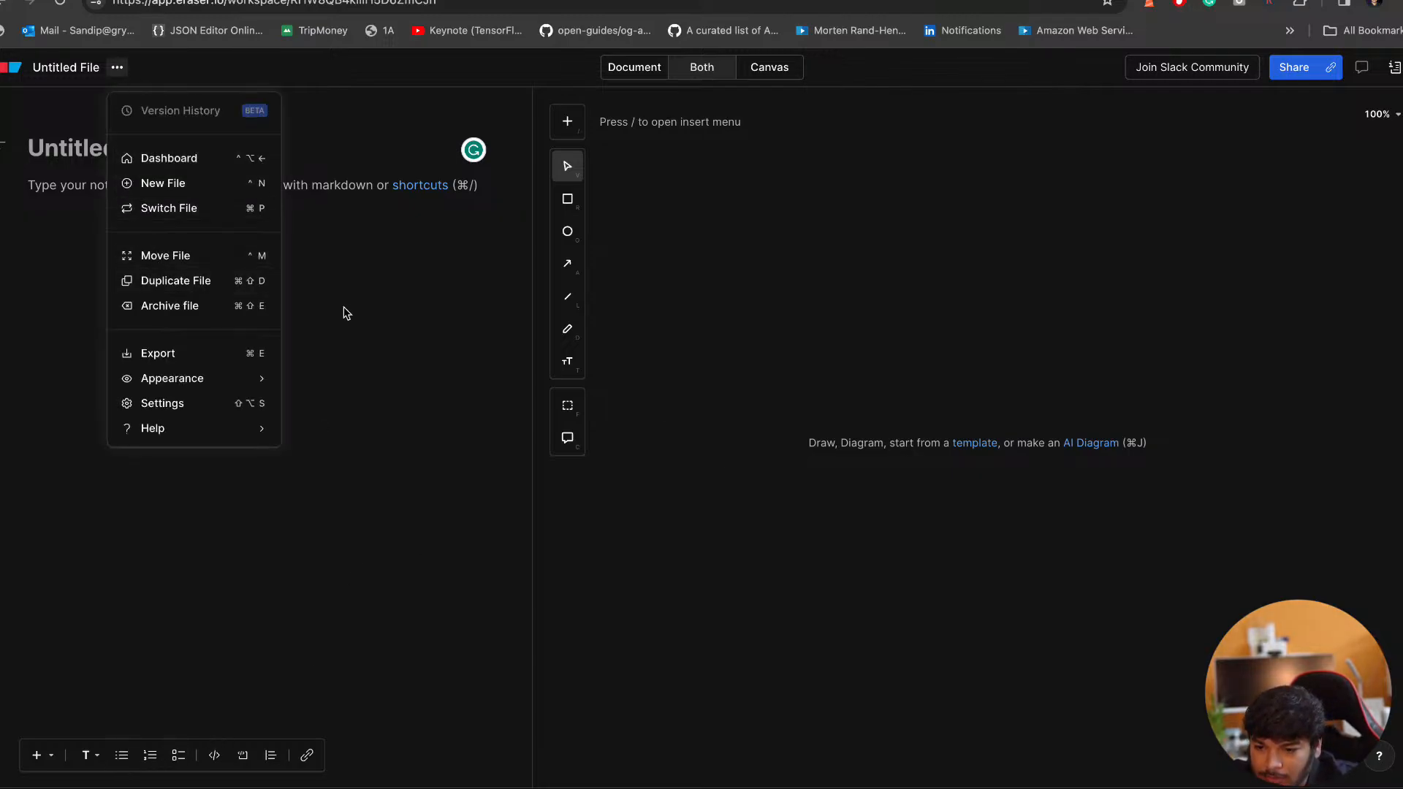
{"action": "left_click", "coordinate": [430, 338]}
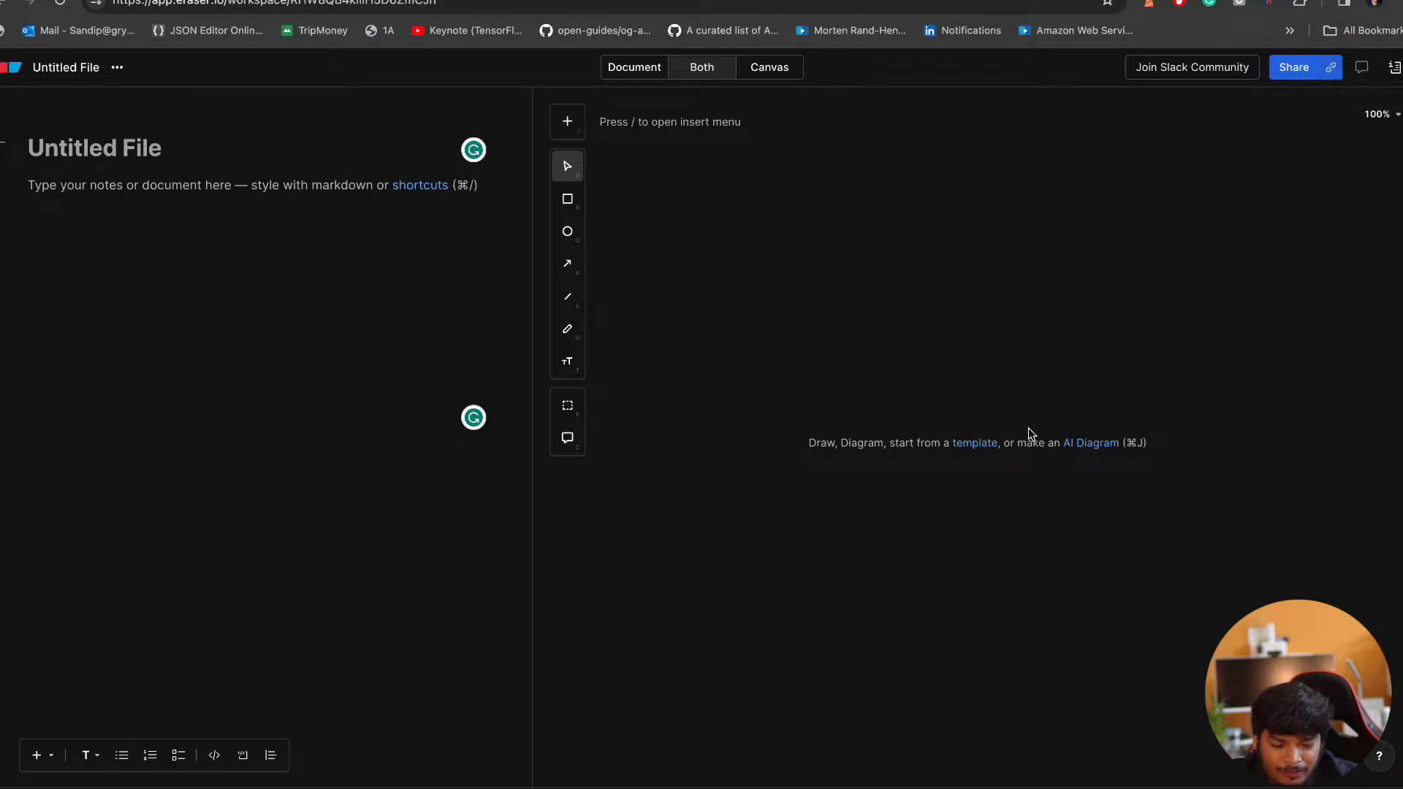
Return to the dashboard, open the System Architecture (example) file and select its cloud architecture diagram
{"action": "left_click", "coordinate": [2, 6]}
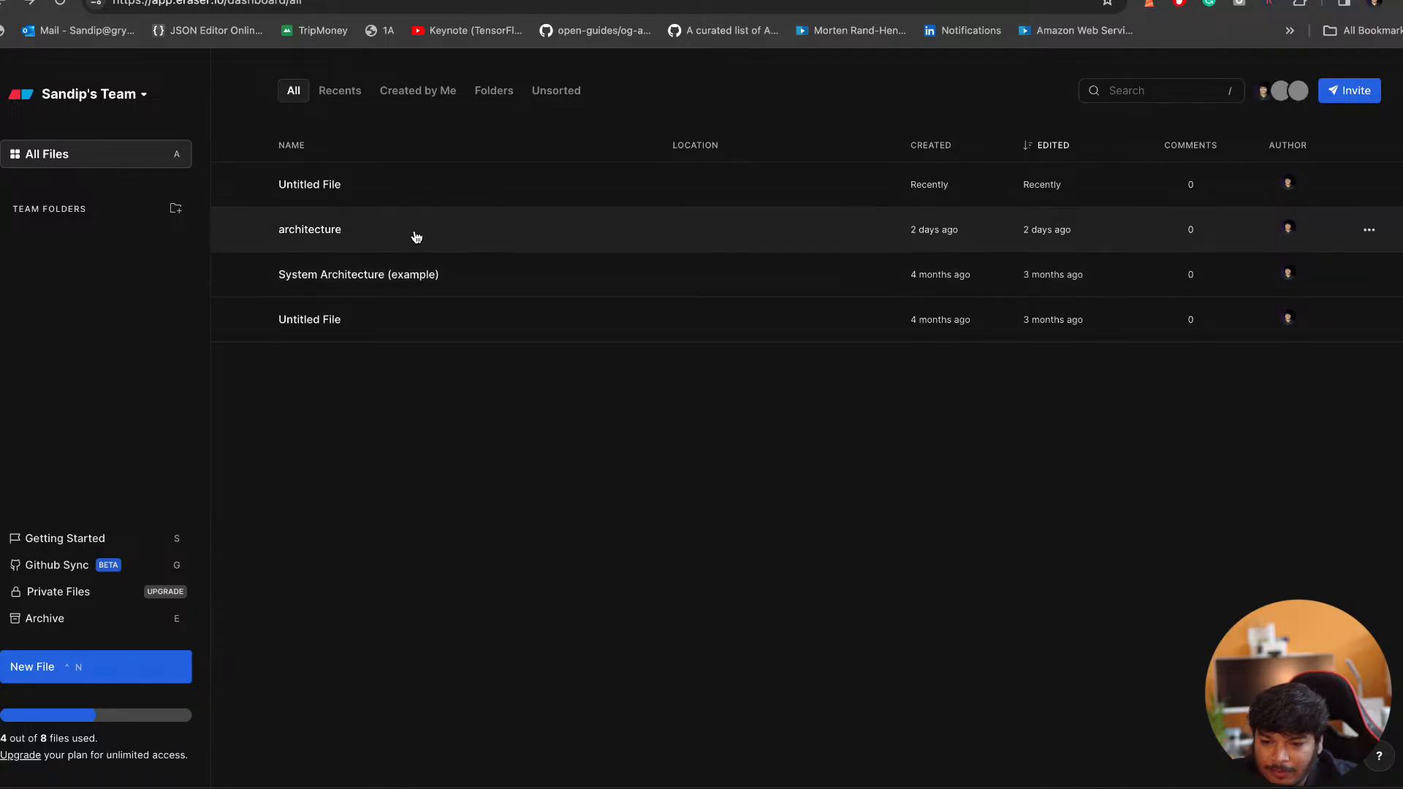
{"action": "left_click", "coordinate": [475, 274]}
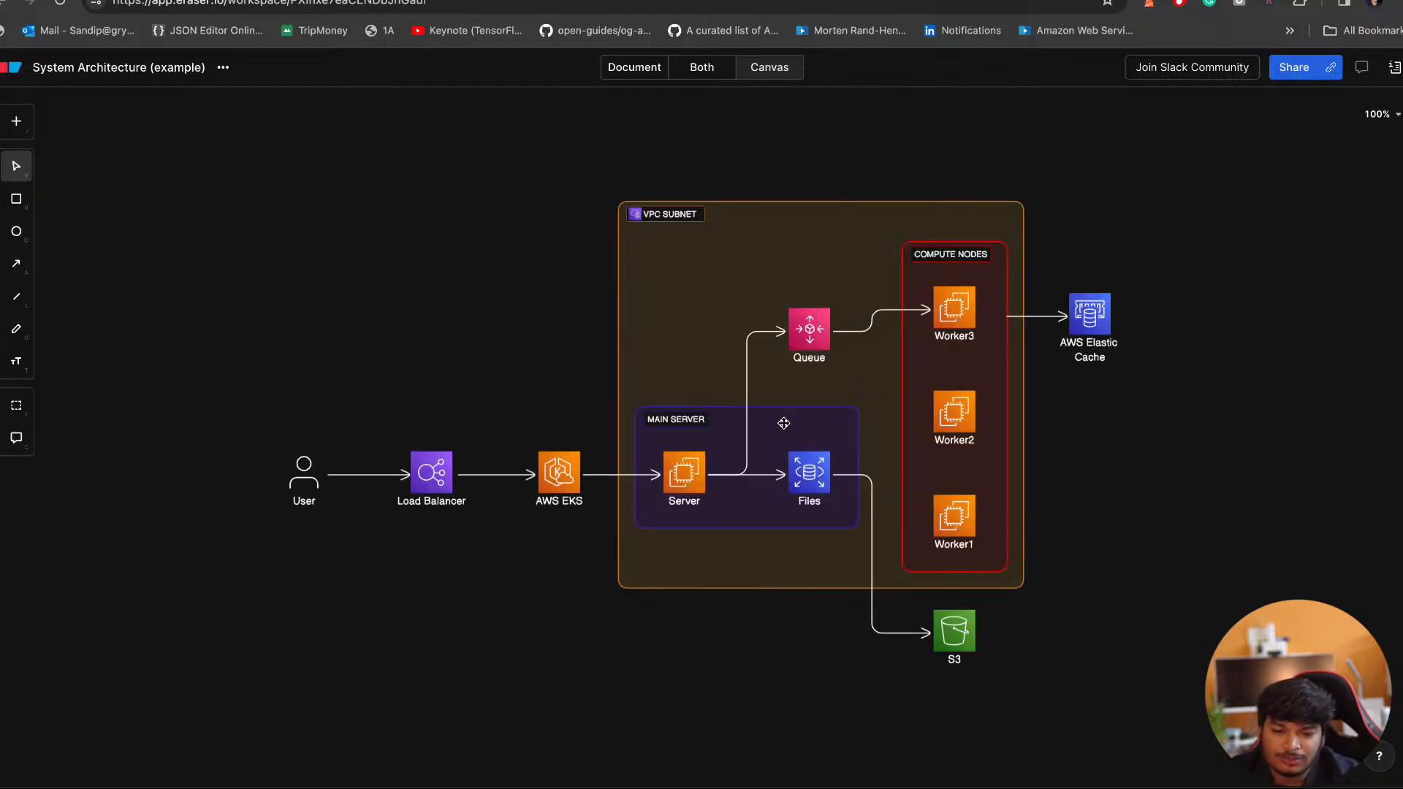
{"action": "left_click", "coordinate": [749, 424]}
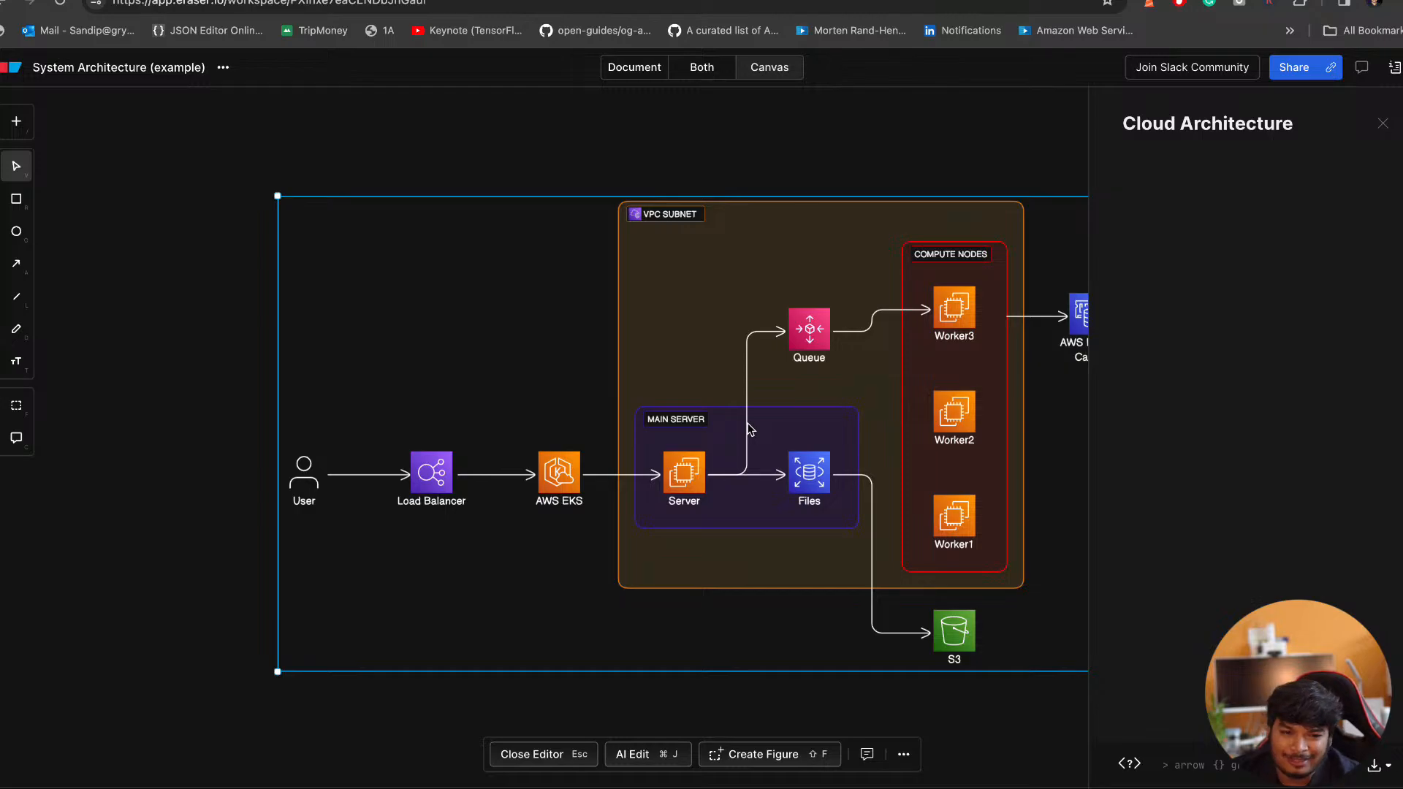
{"action": "left_click", "coordinate": [16, 121]}
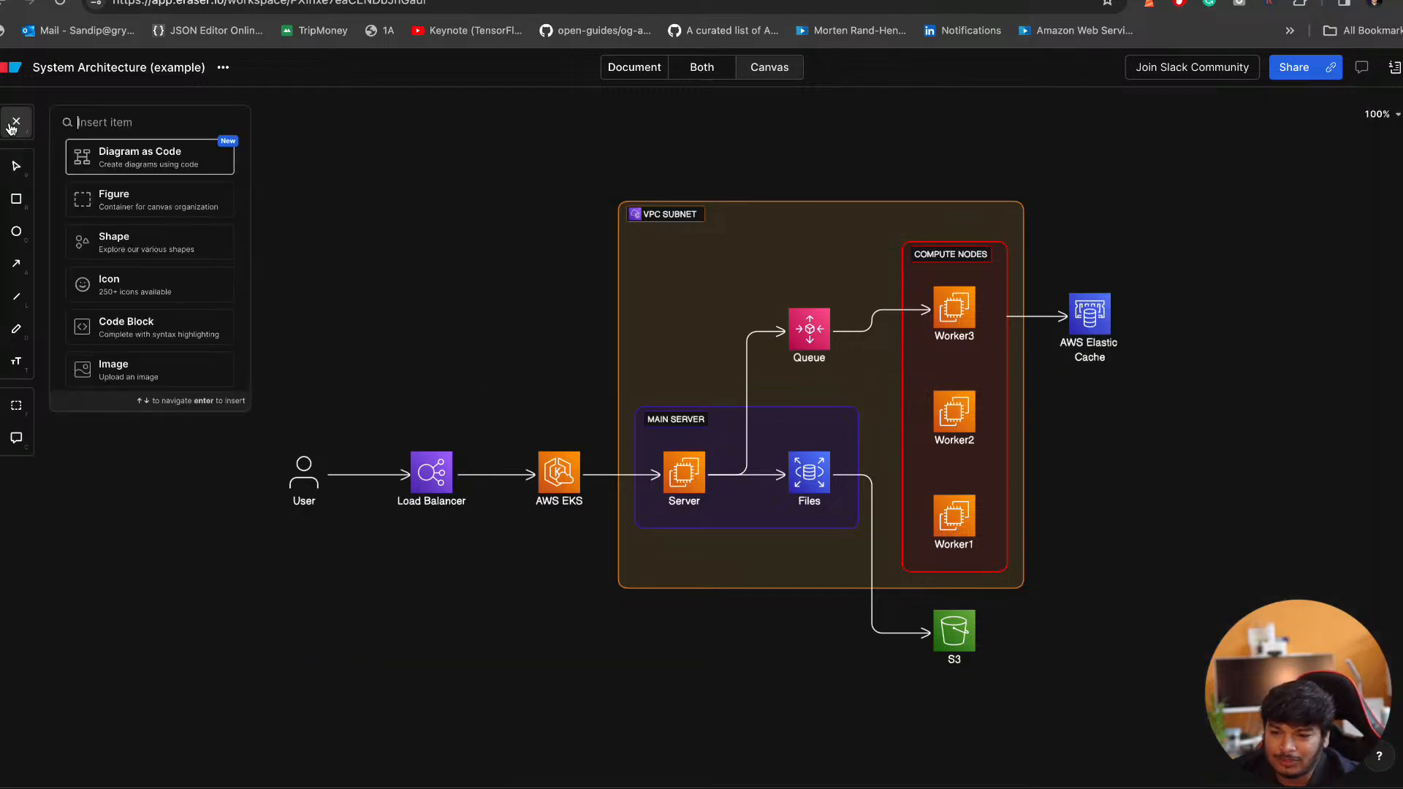
{"action": "left_click", "coordinate": [132, 161]}
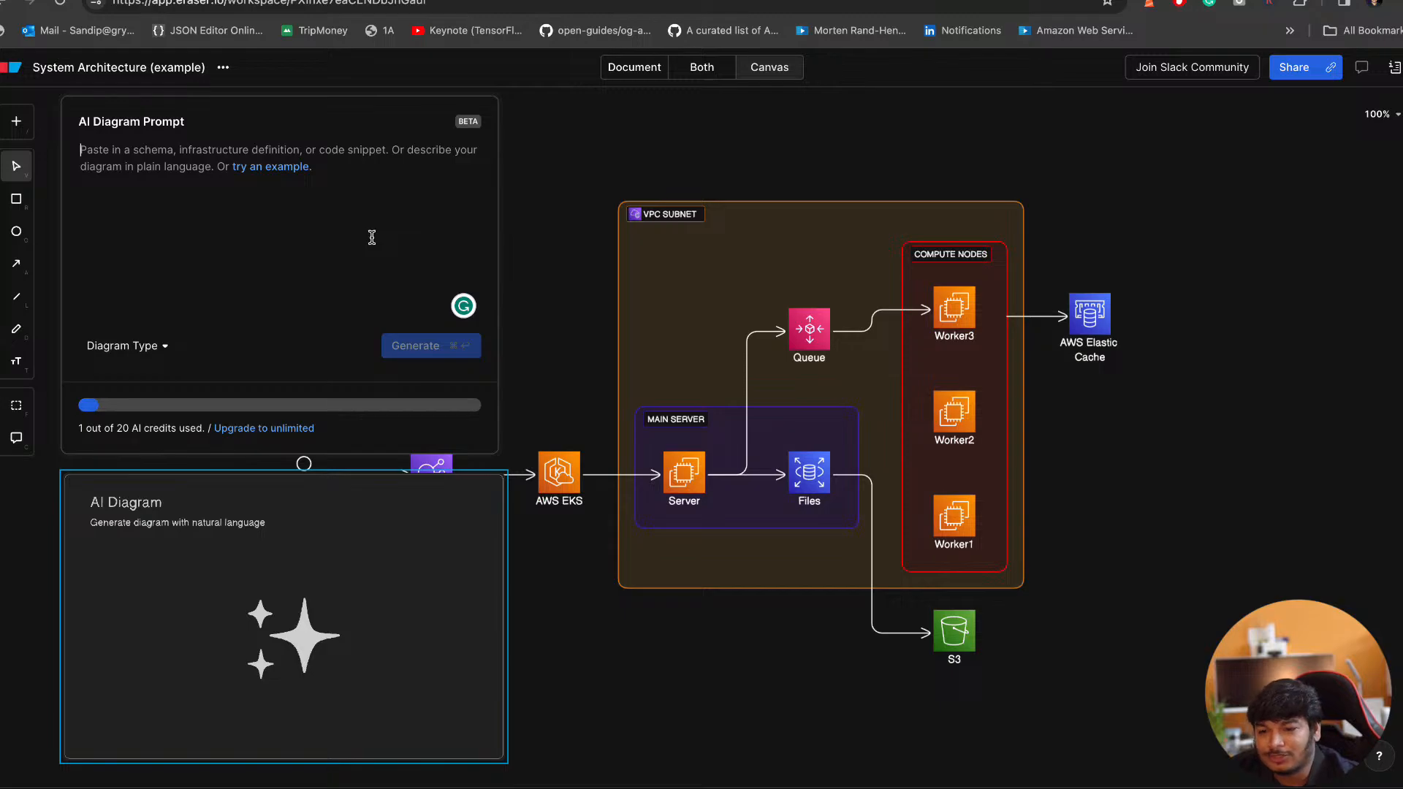
{"action": "left_click", "coordinate": [501, 238]}
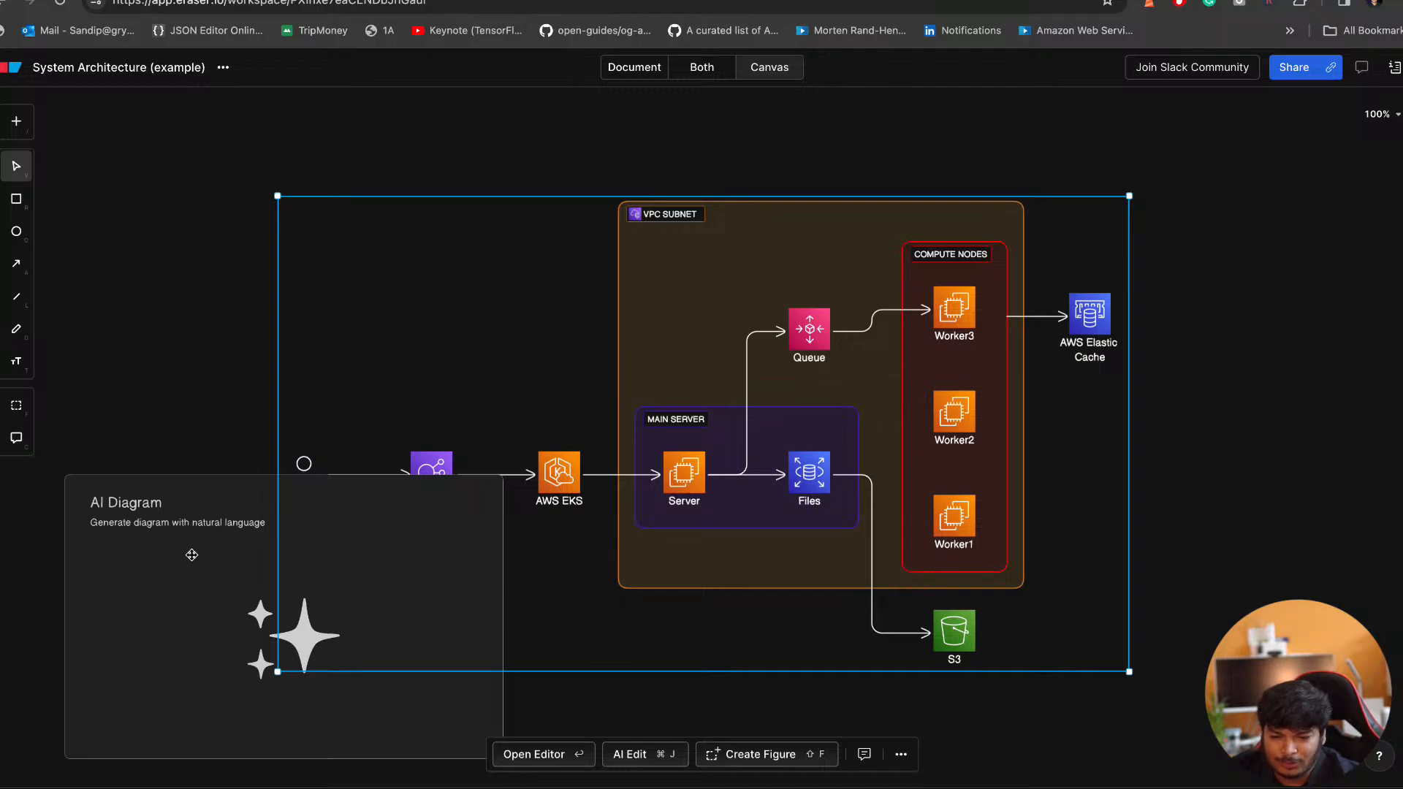
{"action": "left_click", "coordinate": [235, 542]}
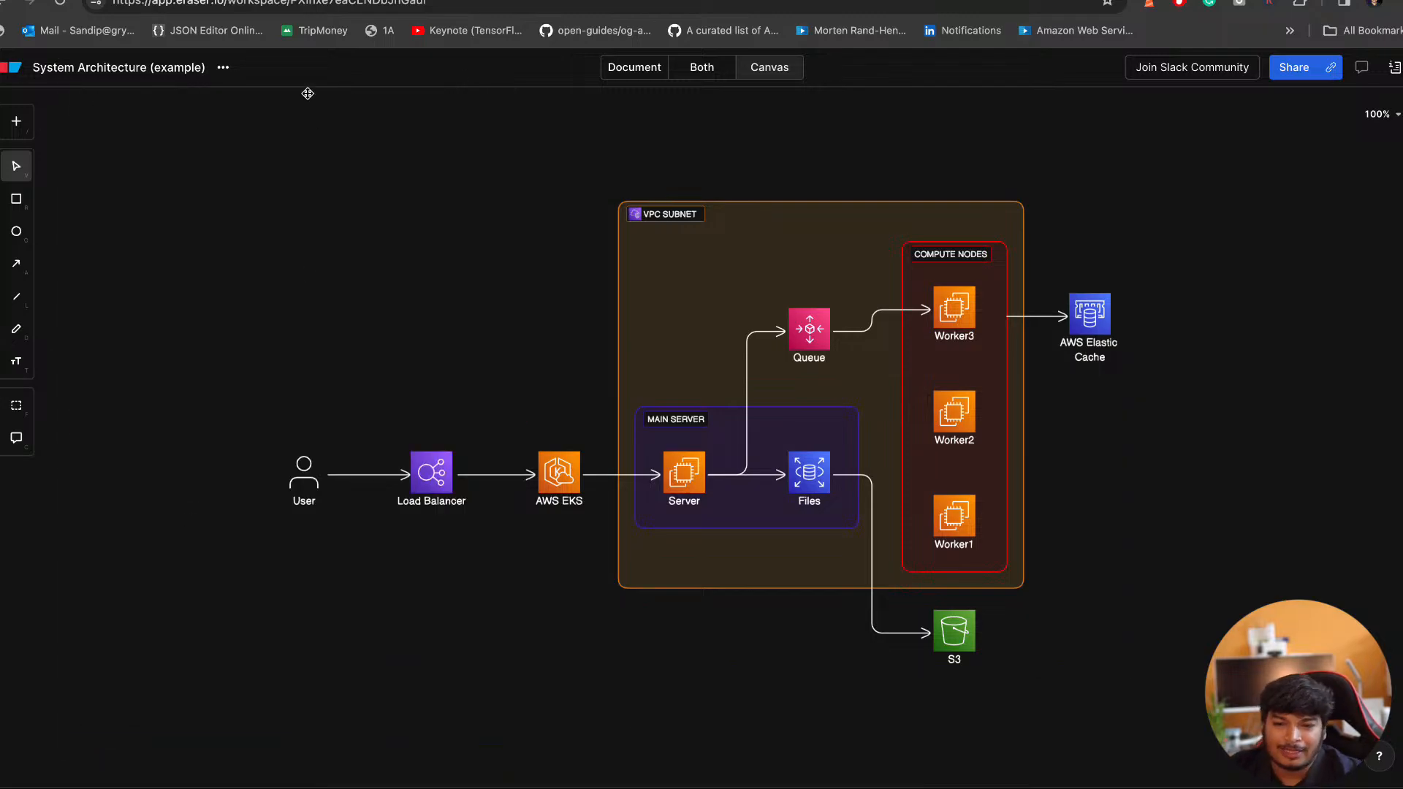
Open chat.openai.com in a new browser tab and return to the System Architecture diagram
{"action": "key", "text": "super+t"}
{"action": "type", "text": "chat.openai.com"}
{"action": "key", "text": "Return"}
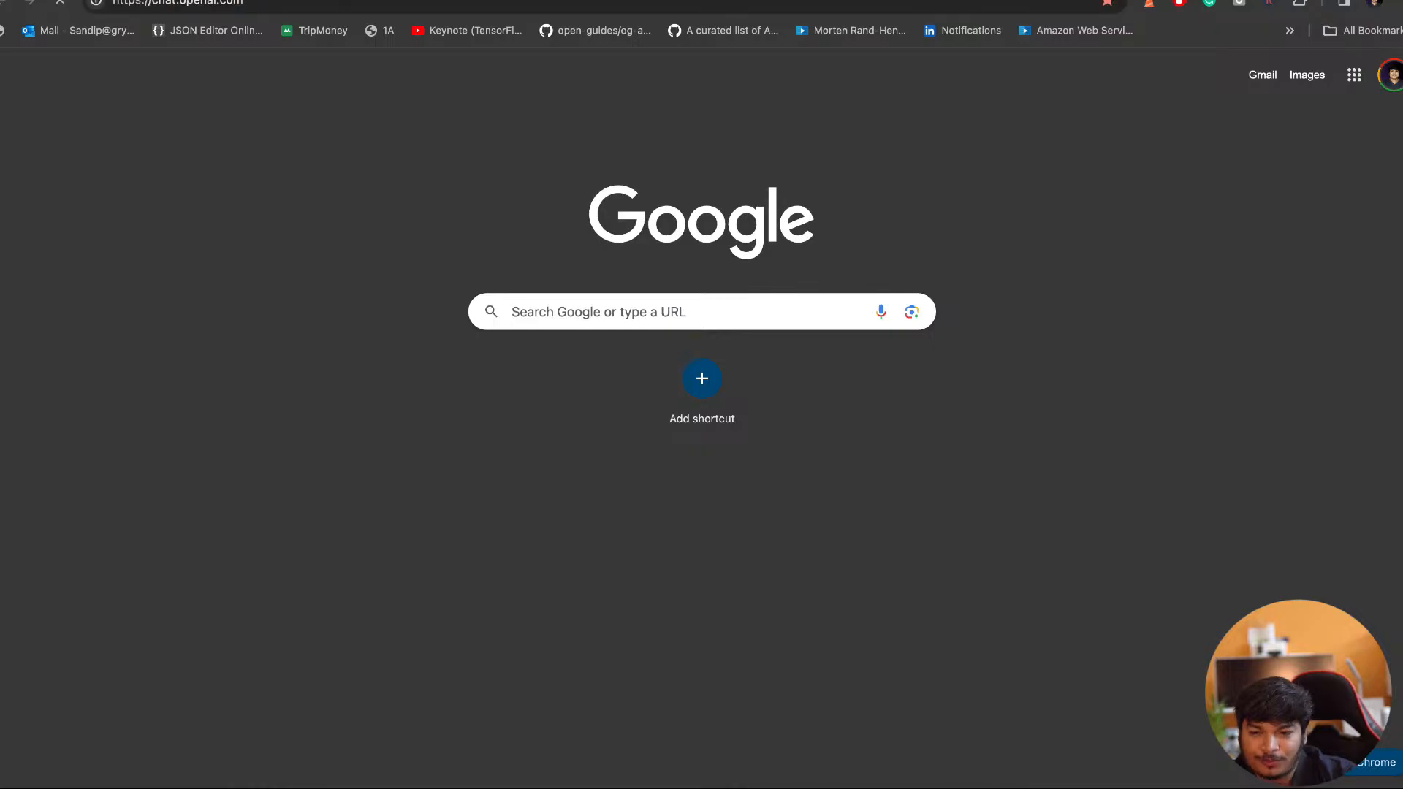
{"action": "left_click", "coordinate": [193, 0]}
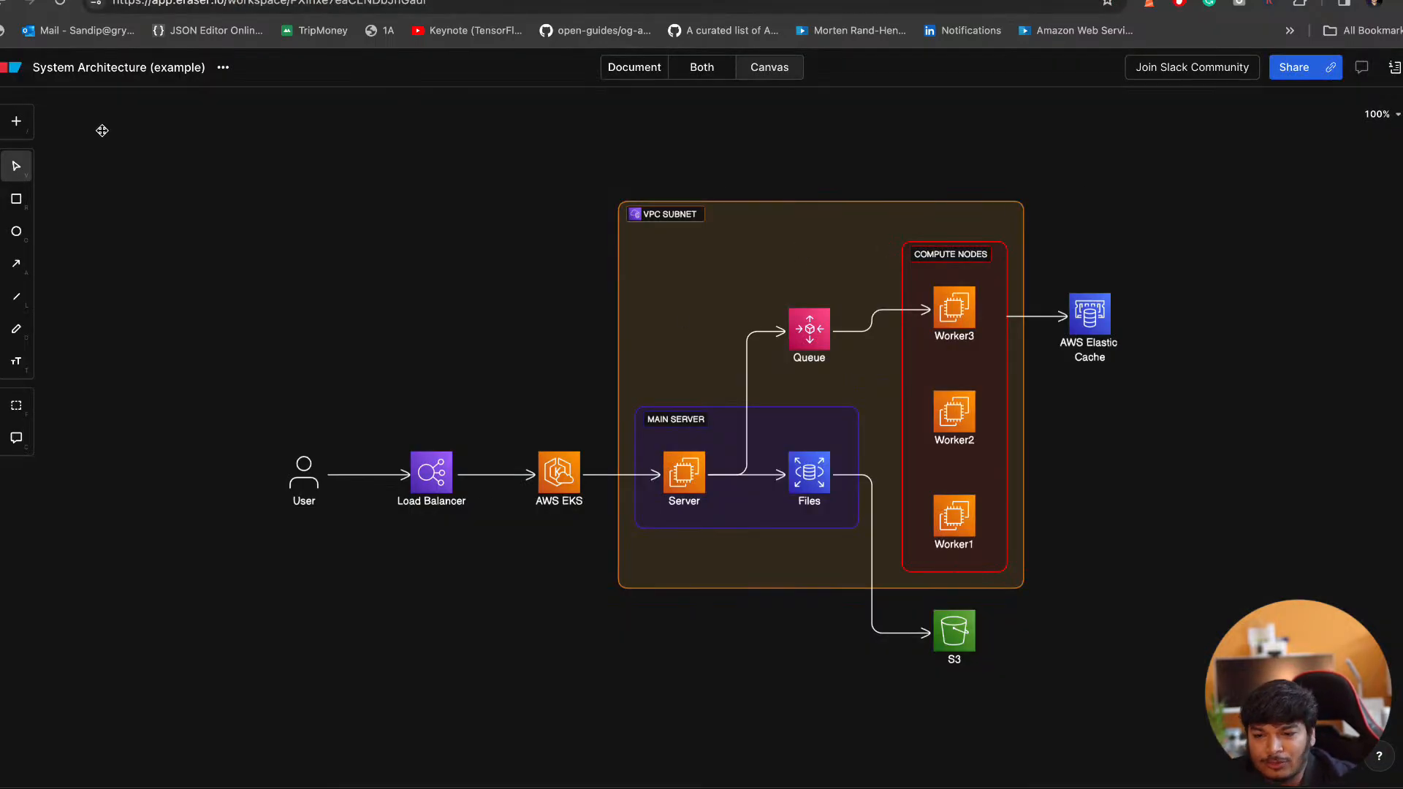
{"action": "left_click", "coordinate": [16, 121]}
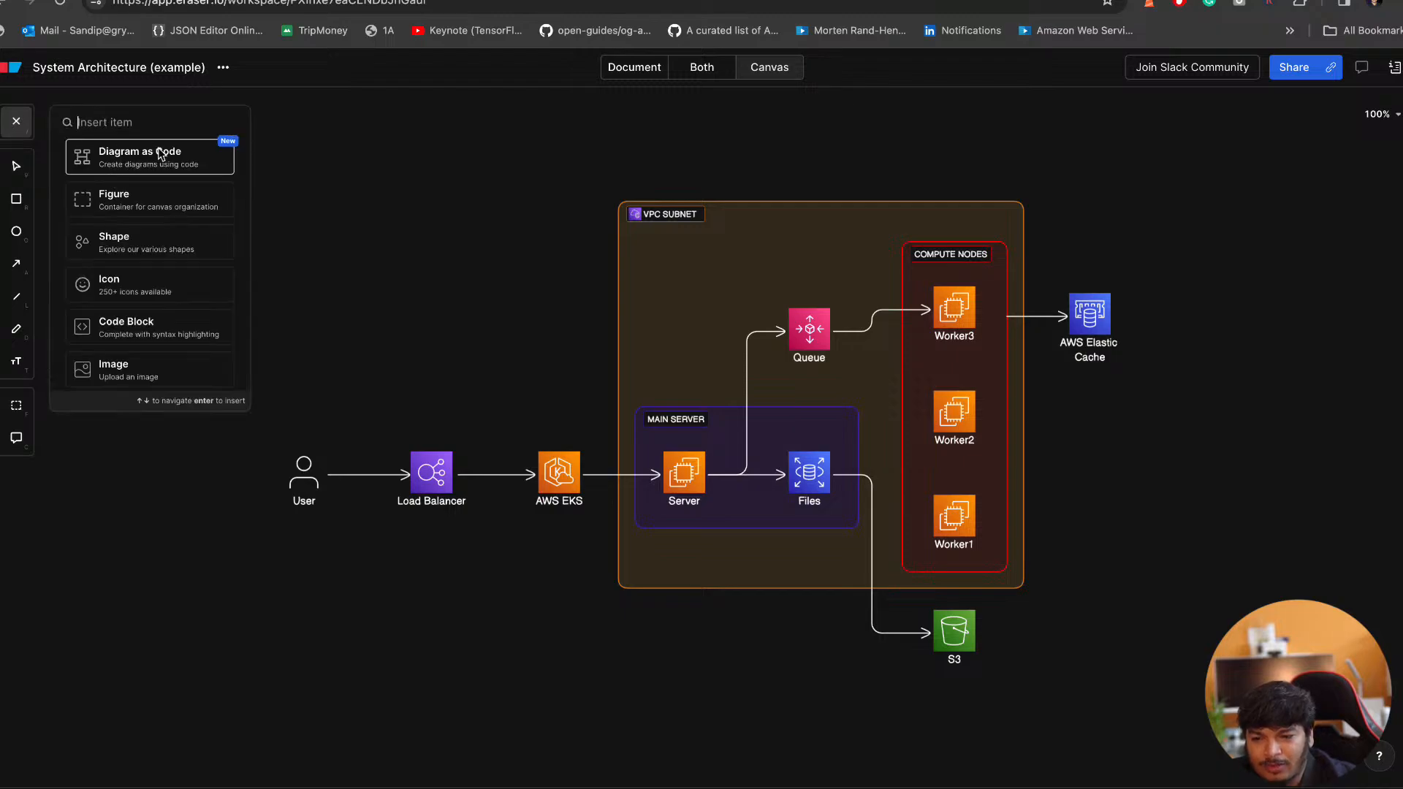
{"action": "left_click", "coordinate": [328, 149]}
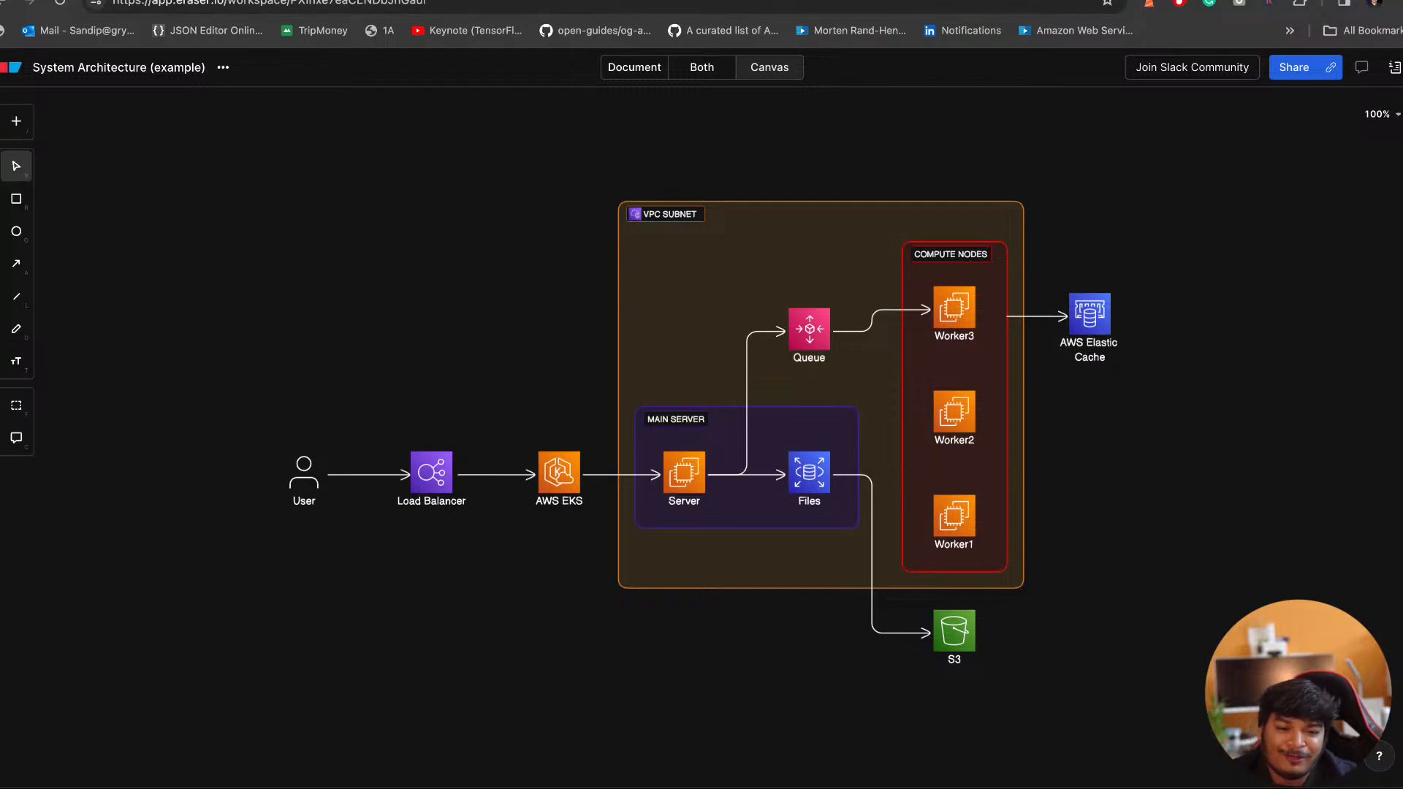
Open the Cloud Architecture diagram's code and examine how its groups, nodes and icons are defined
{"action": "double_click", "coordinate": [877, 406]}
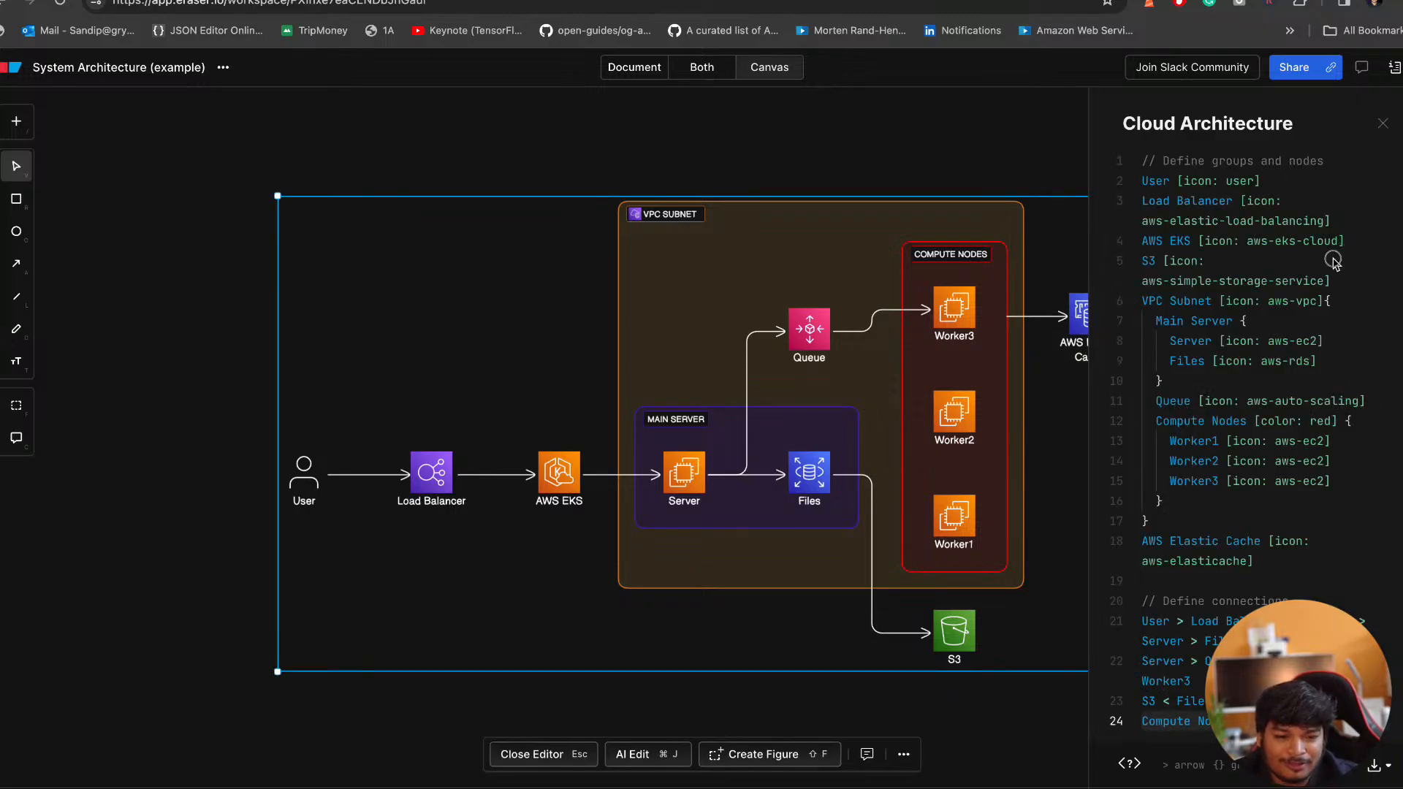
{"action": "key", "text": "super+Tab"}
{"action": "left_click", "coordinate": [1211, 311]}
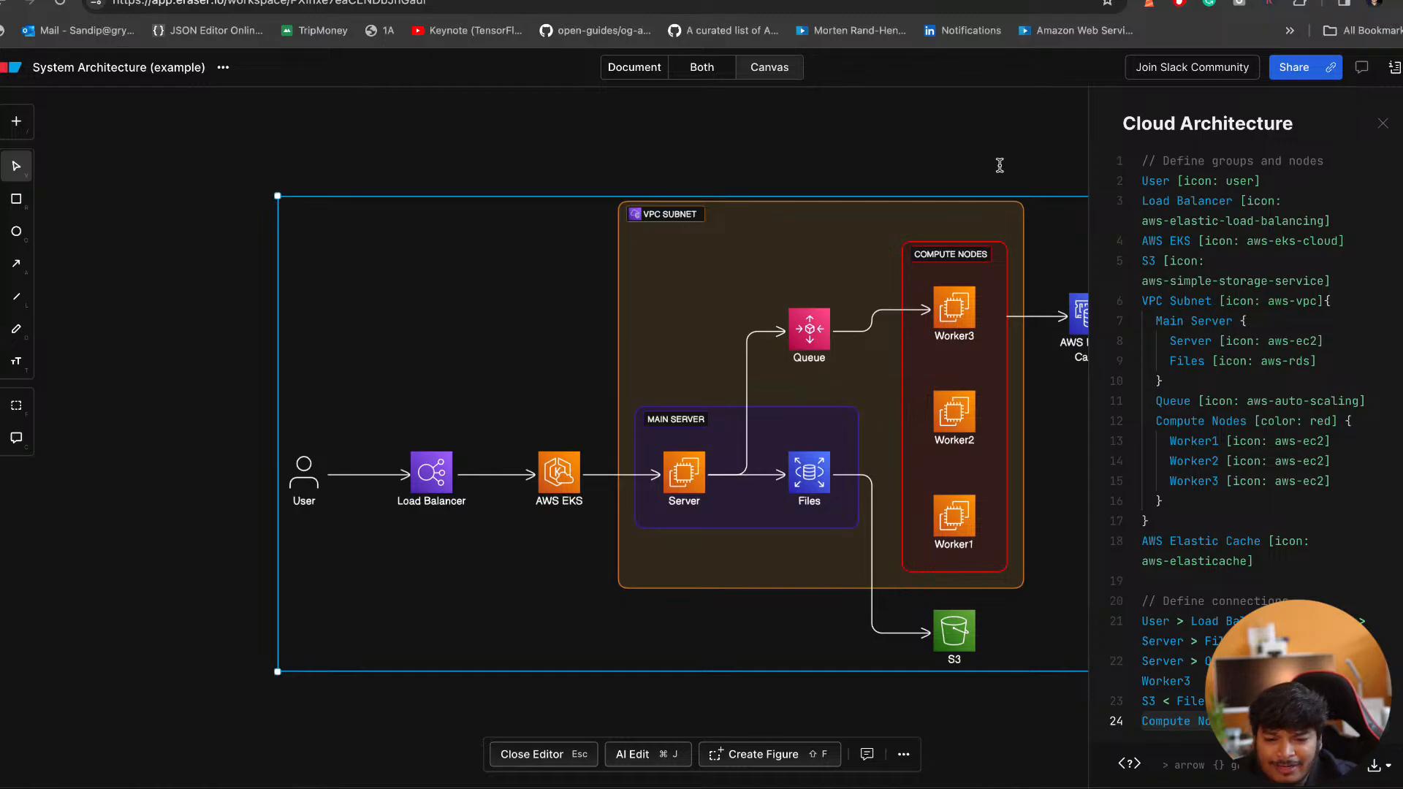
{"action": "left_click_drag", "start_coordinate": [1199, 222], "coordinate": [1200, 232]}
{"action": "triple_click", "coordinate": [1200, 232]}
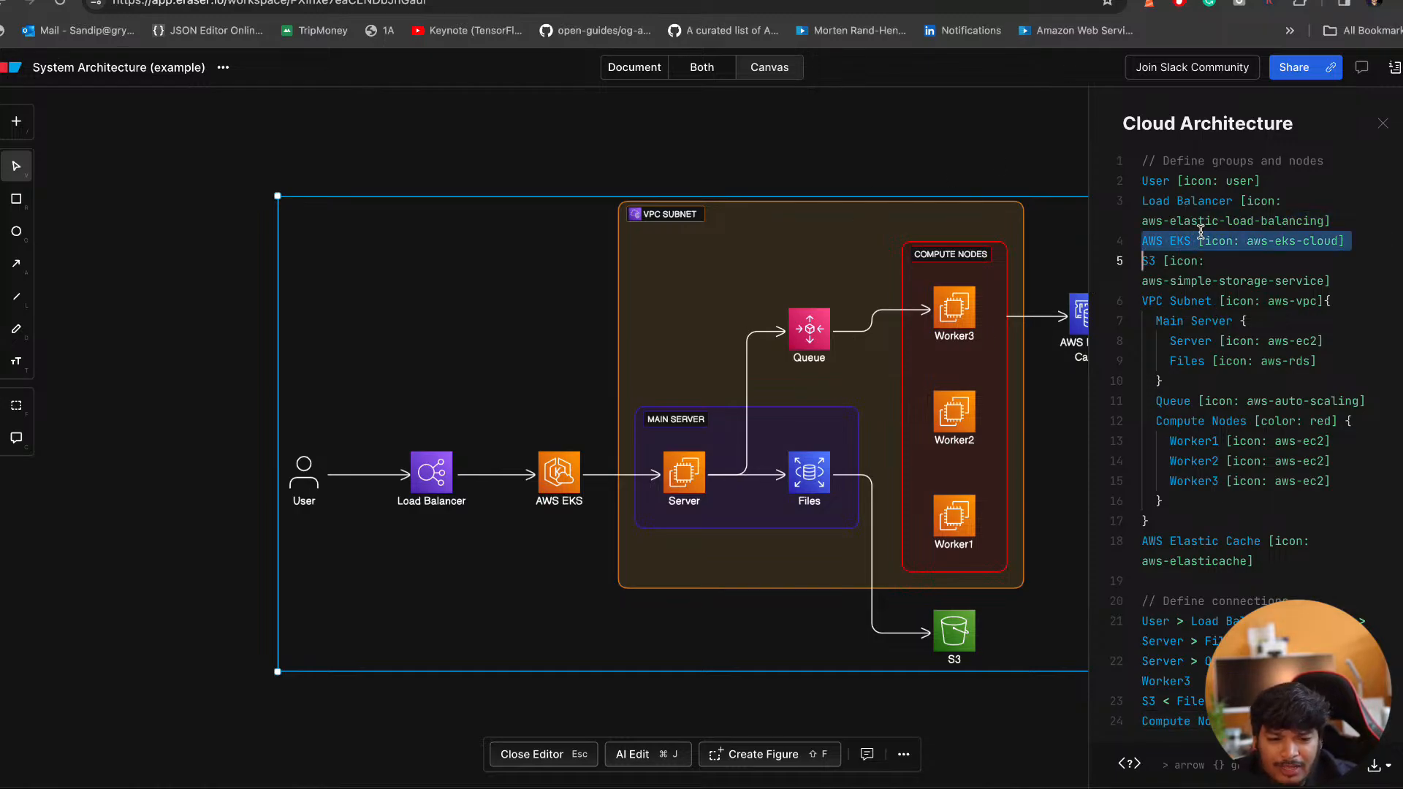
{"action": "scroll", "coordinate": [1185, 323], "scroll_direction": "down", "scroll_amount": 1}
{"action": "left_click", "coordinate": [1162, 176]}
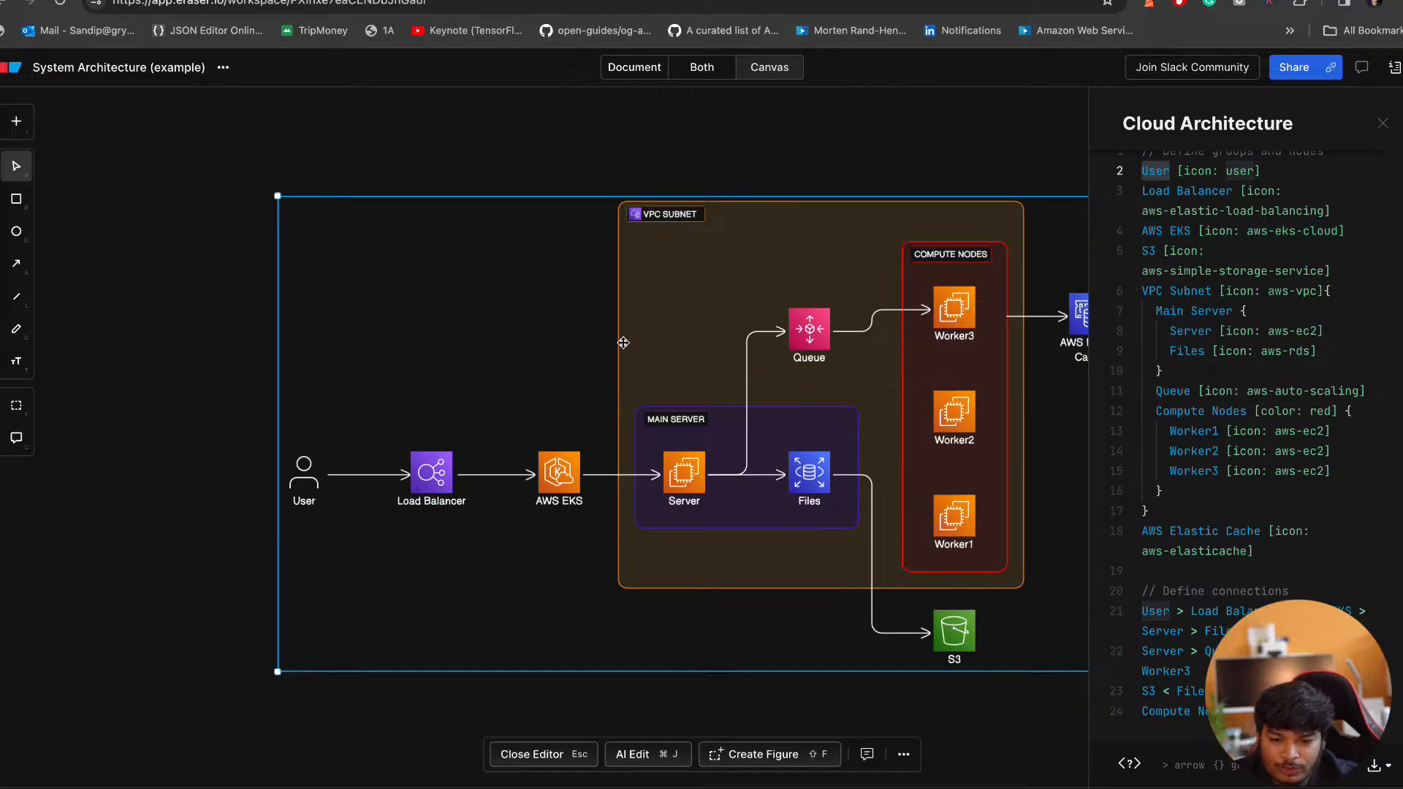
{"action": "left_click", "coordinate": [1158, 269]}
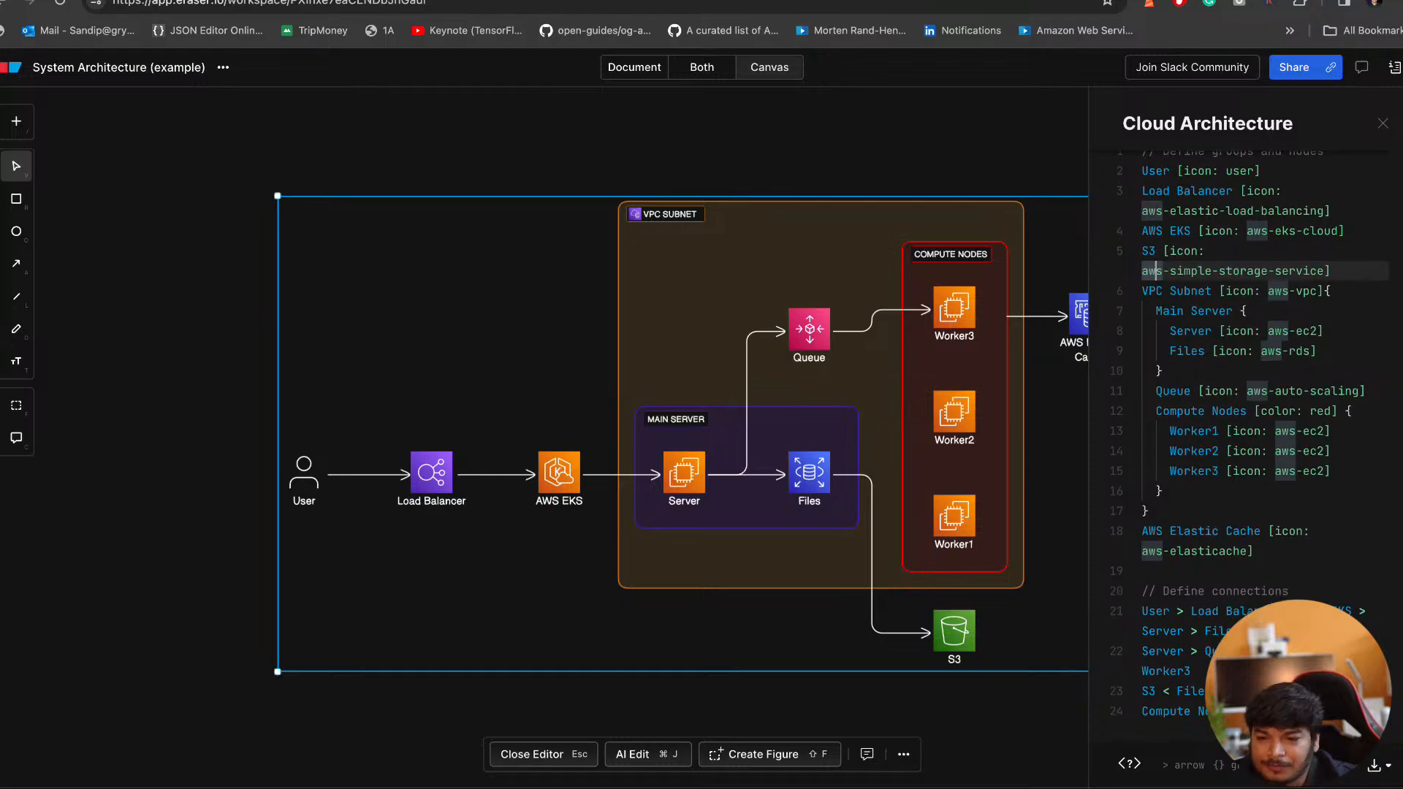
Switch to ChatGPT and collapse its chat history sidebar
{"action": "left_click", "coordinate": [321, 1]}
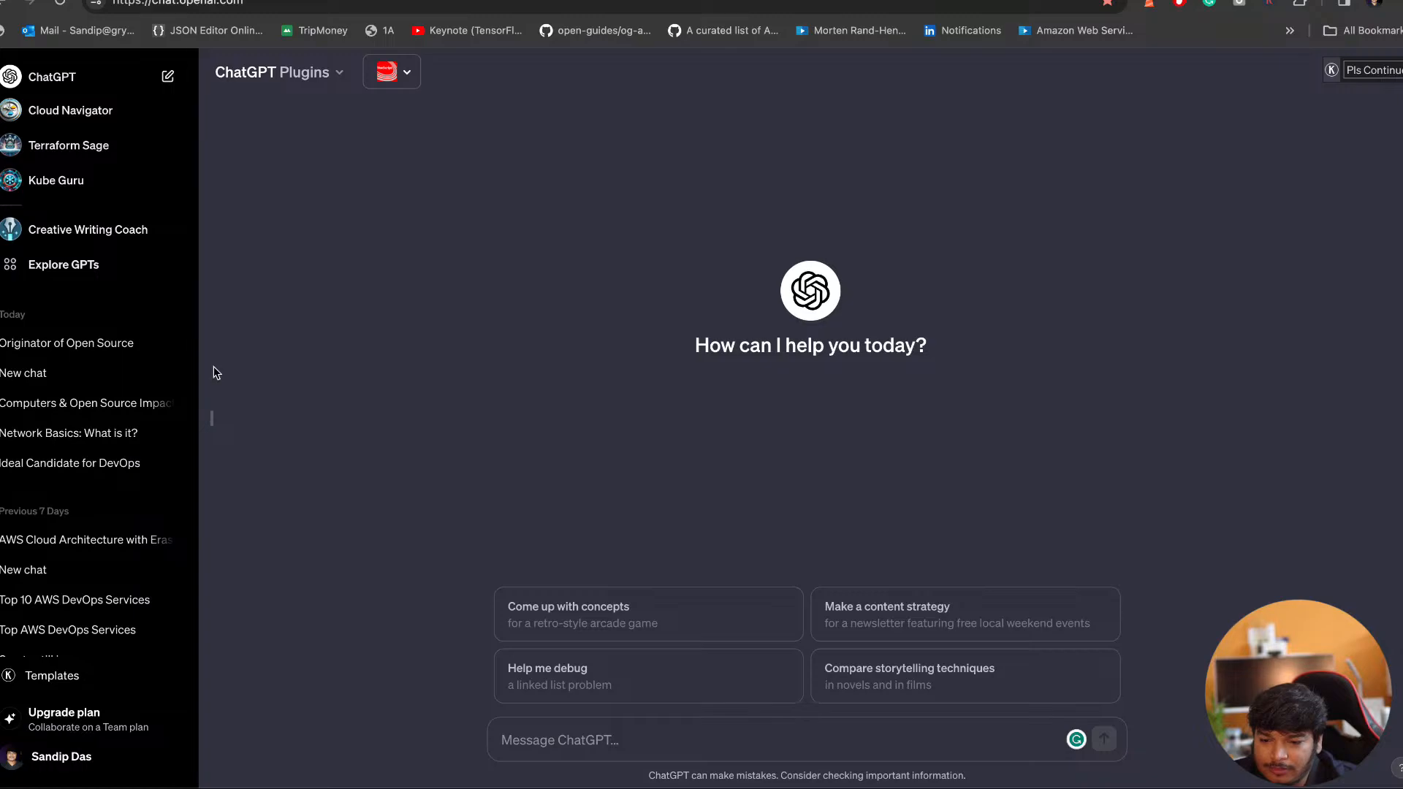
{"action": "left_click", "coordinate": [211, 417]}
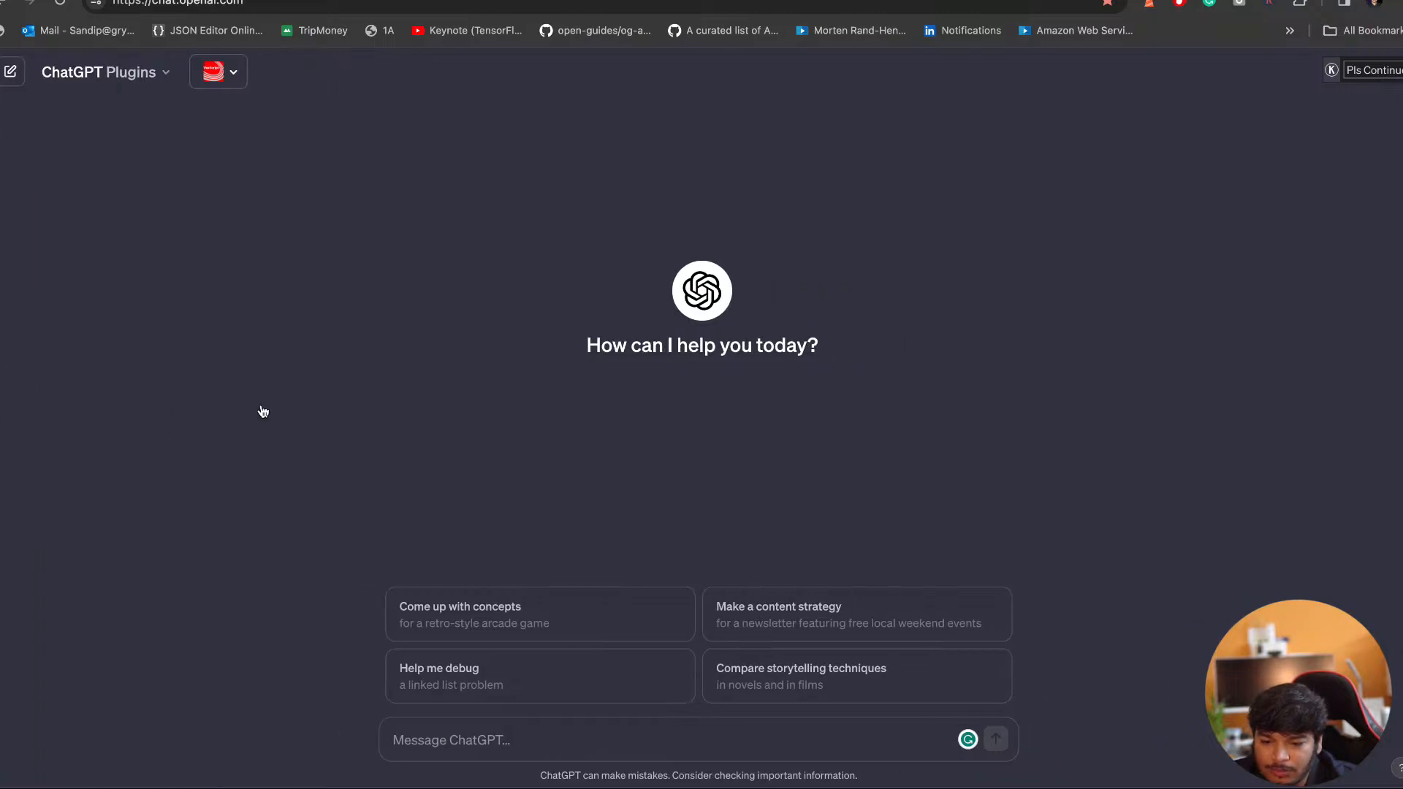
Switch back to Eraser and select the entire source code of the Cloud Architecture diagram
{"action": "left_click", "coordinate": [540, 0]}
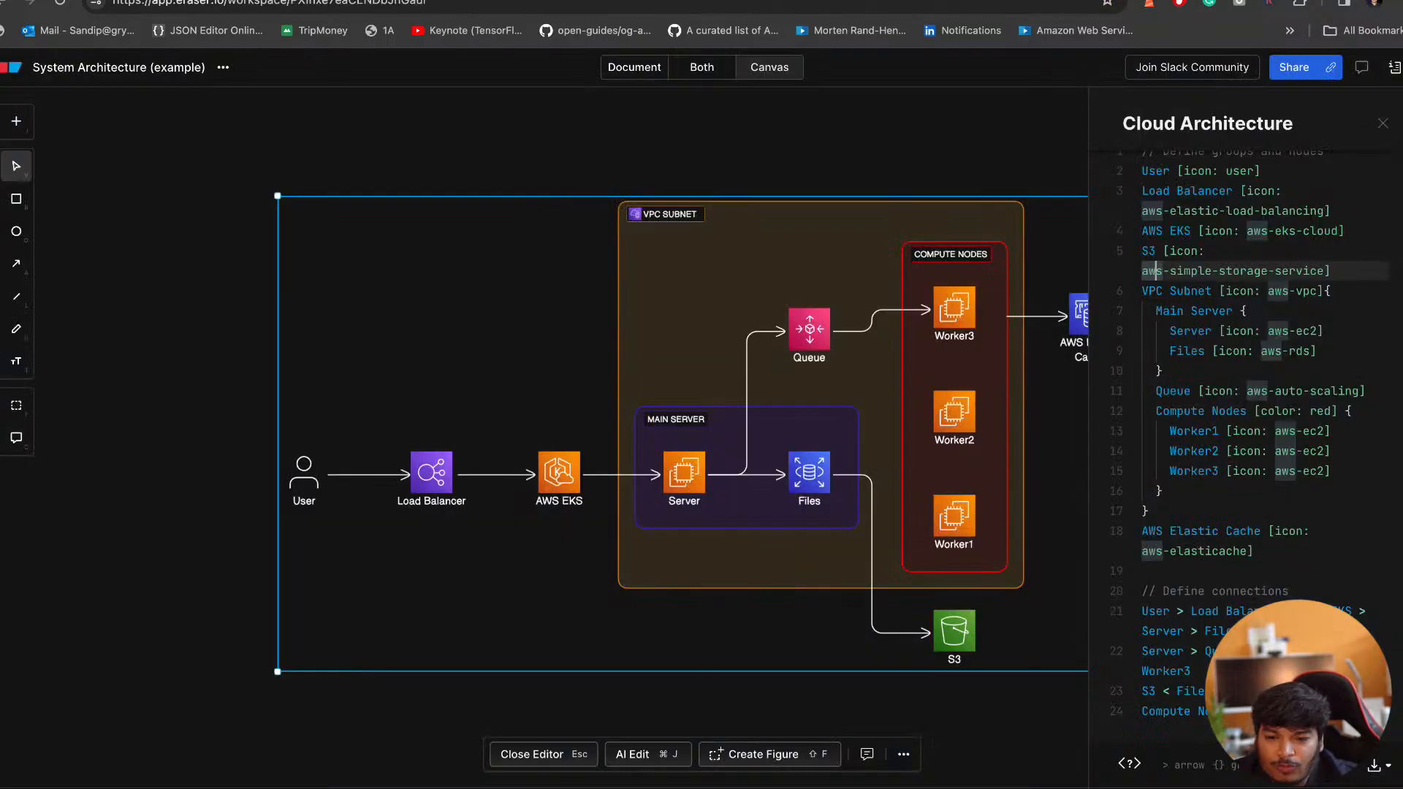
{"action": "scroll", "coordinate": [1259, 258], "scroll_direction": "up", "scroll_amount": 2}
{"action": "left_click", "coordinate": [1245, 192]}
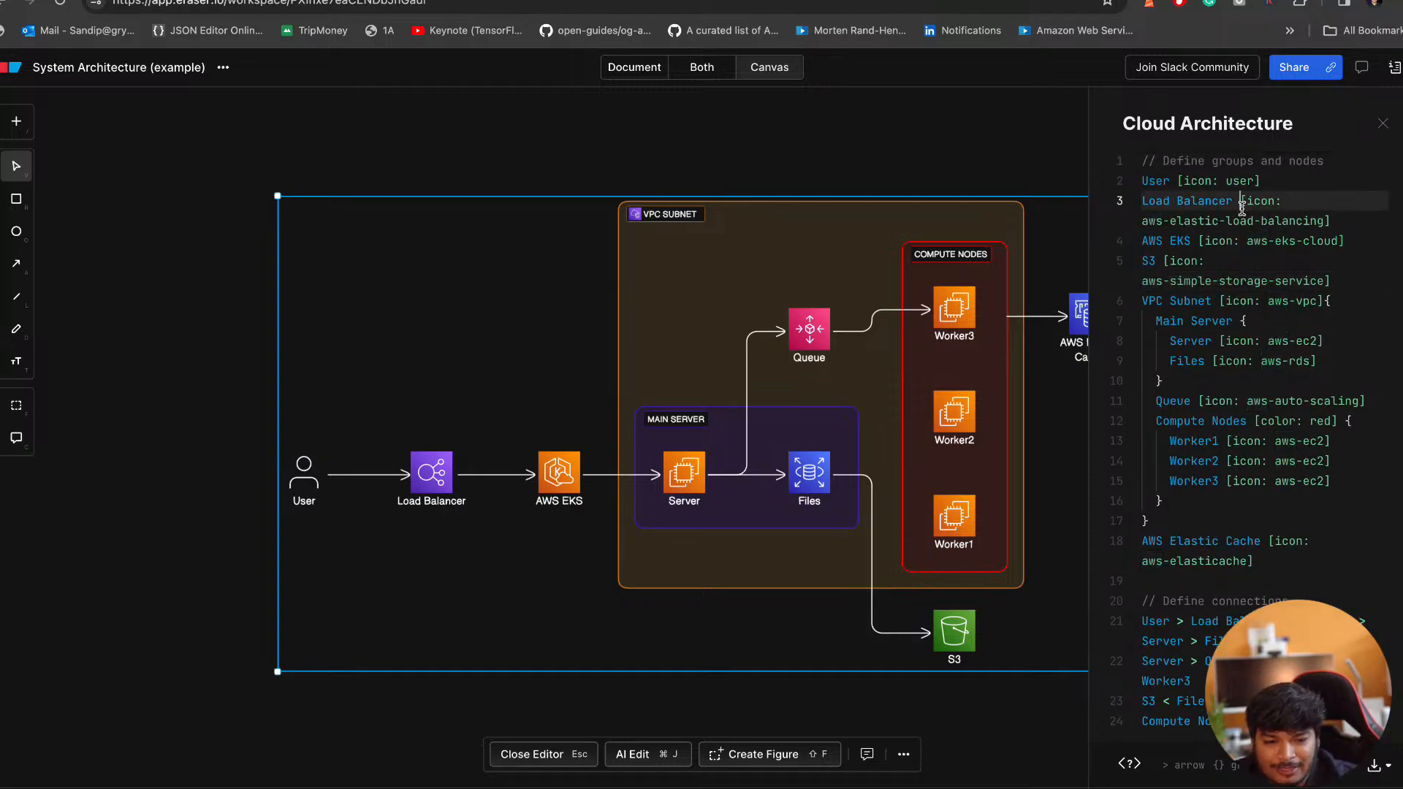
{"action": "key", "text": "super+a"}
Switch to ChatGPT and start the message with the line "This a eraser.io digram as code source code:"
{"action": "left_click", "coordinate": [548, 0]}
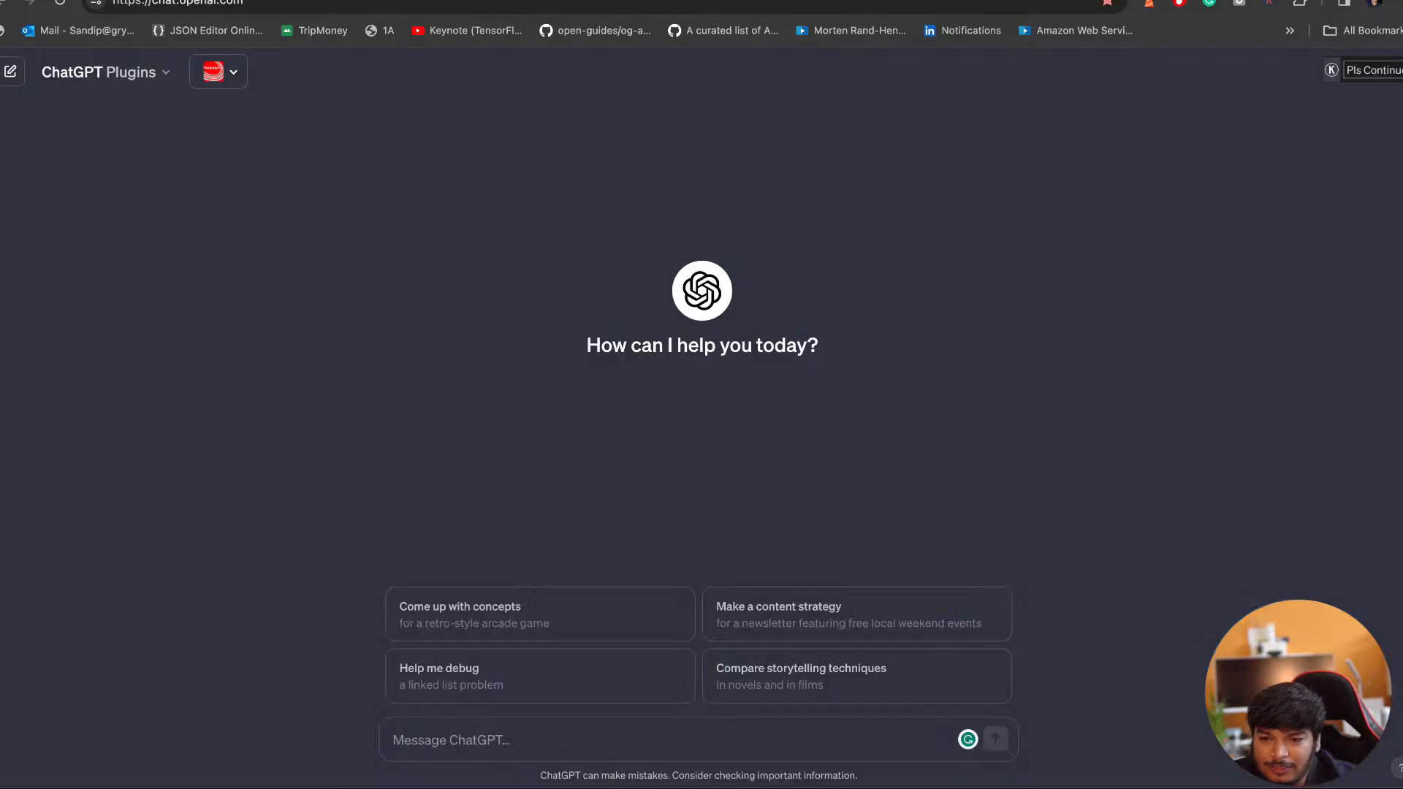
{"action": "left_click", "coordinate": [554, 737]}
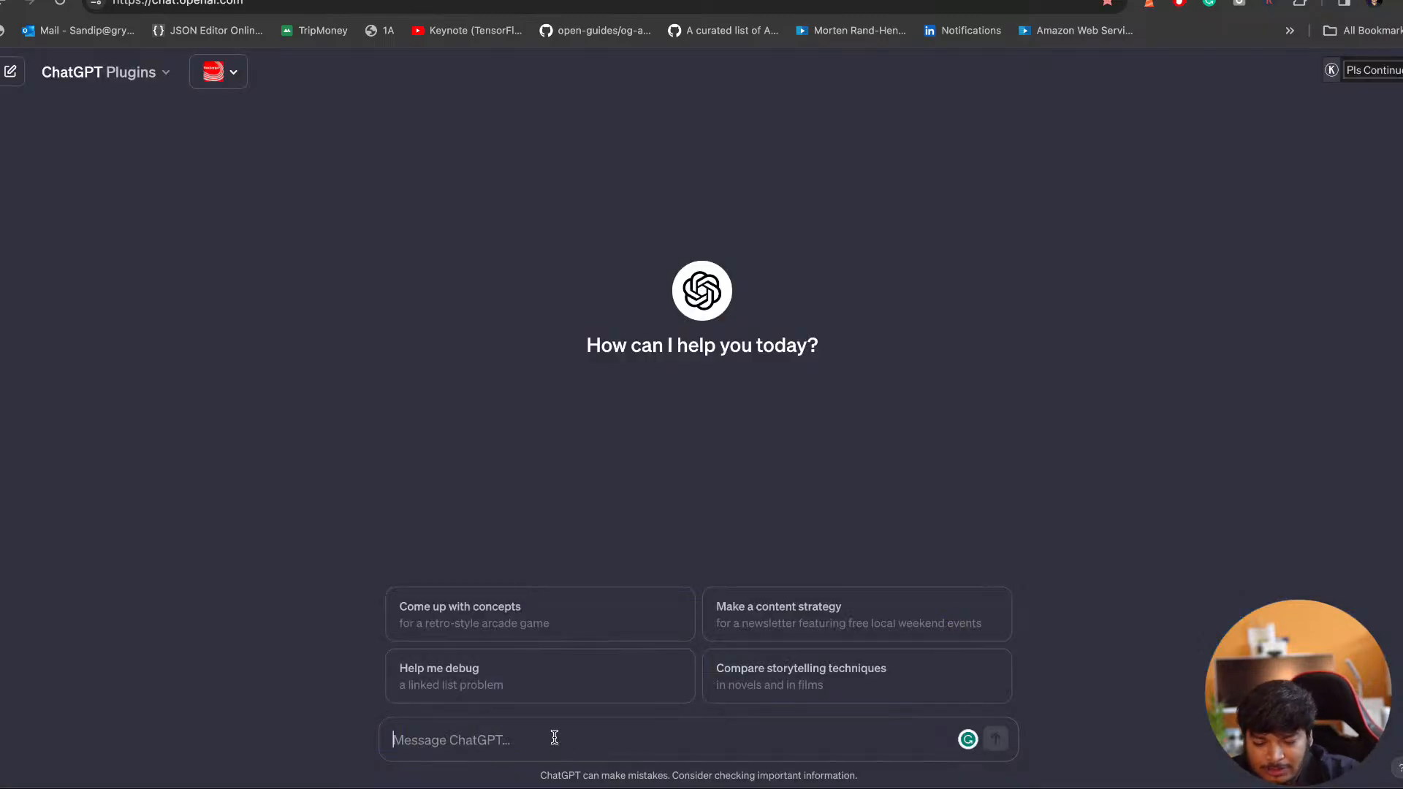
{"action": "type", "text": "This a"}
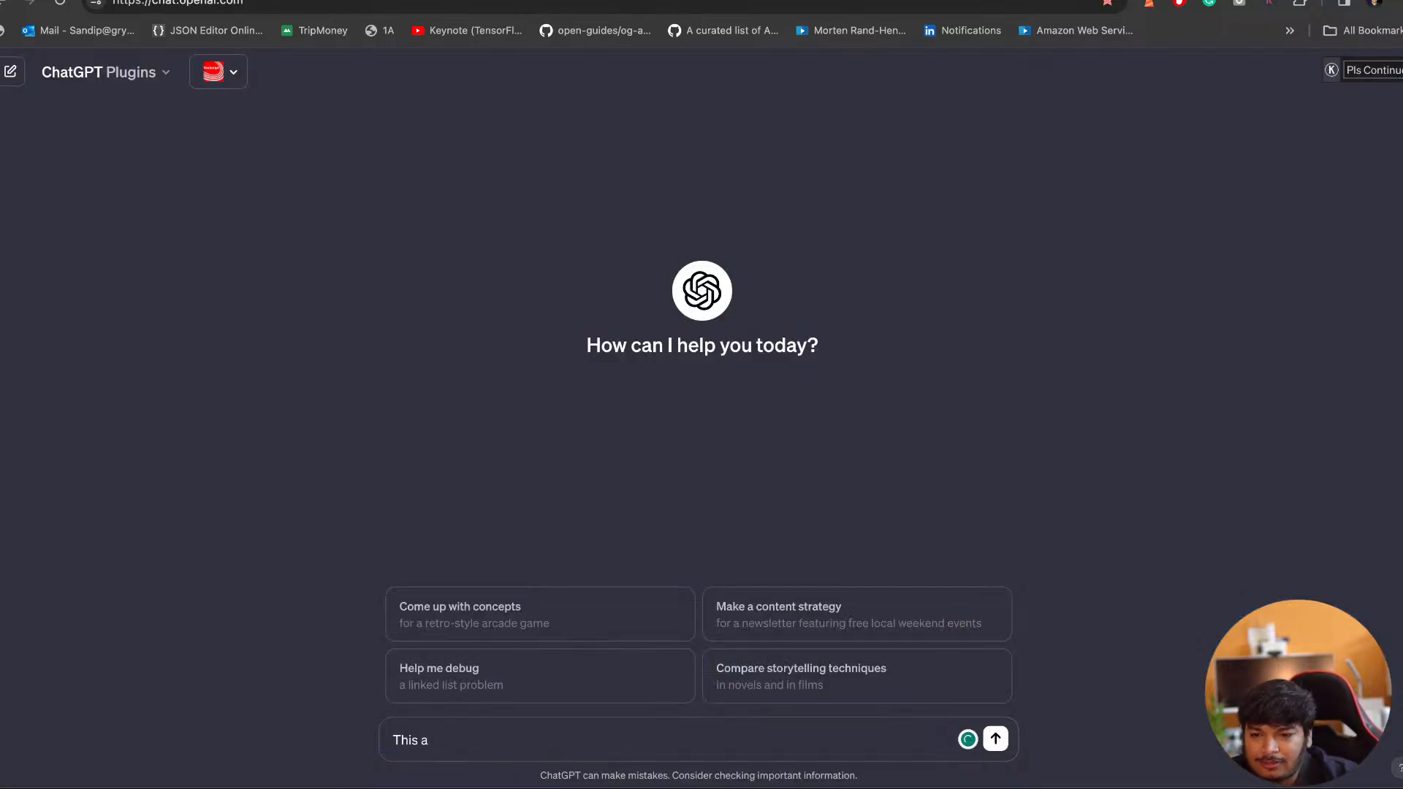
{"action": "left_click", "coordinate": [380, 0]}
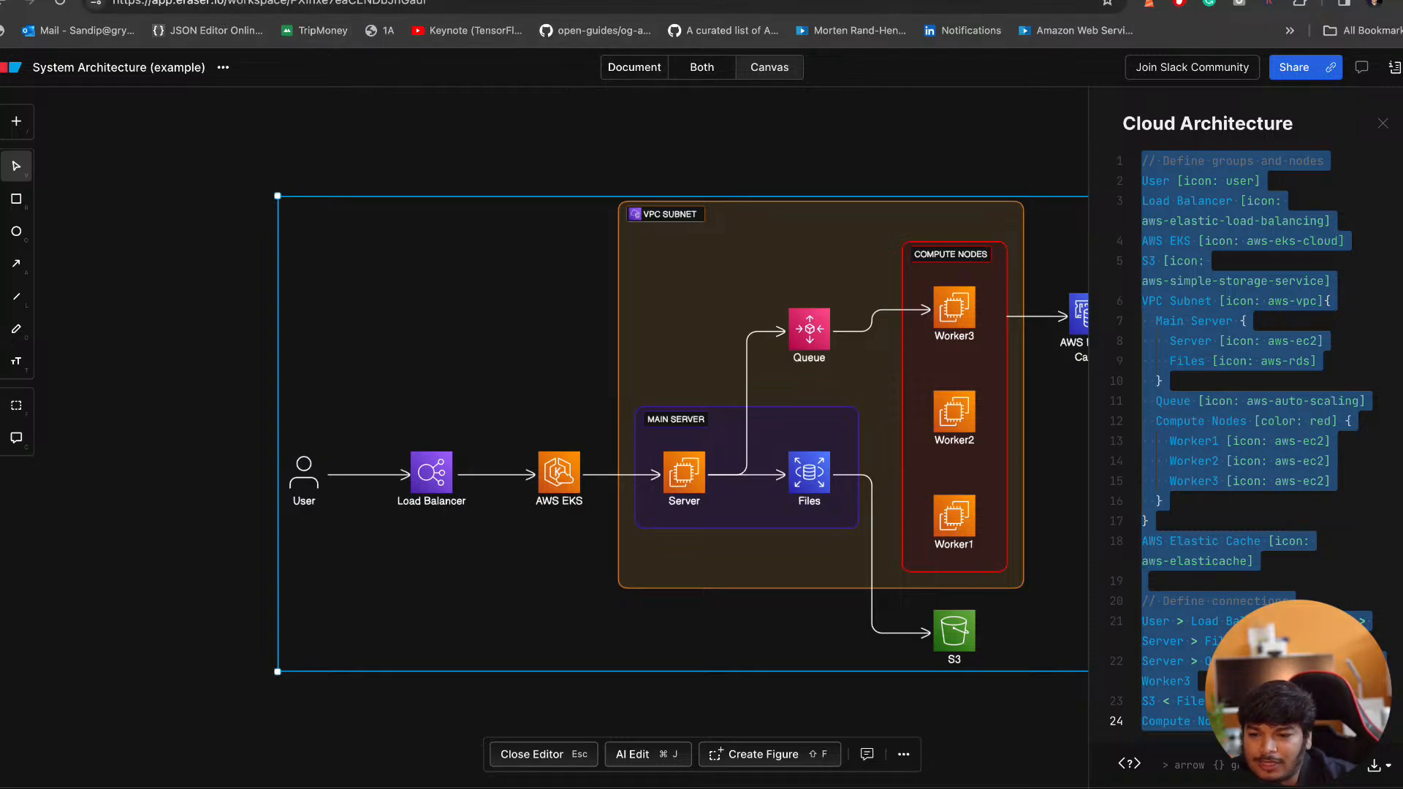
{"action": "left_click", "coordinate": [405, 1]}
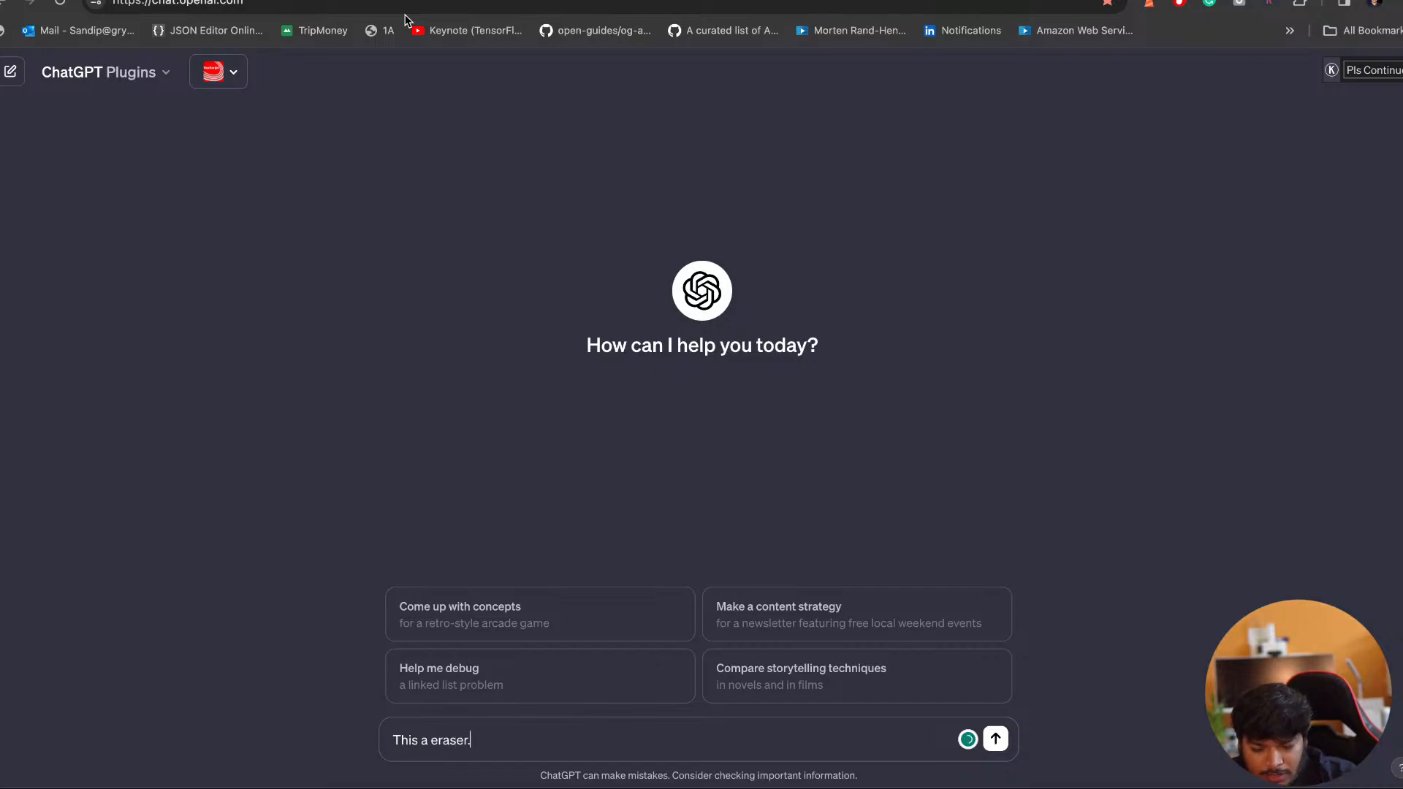
{"action": "type", "text": "digr"}
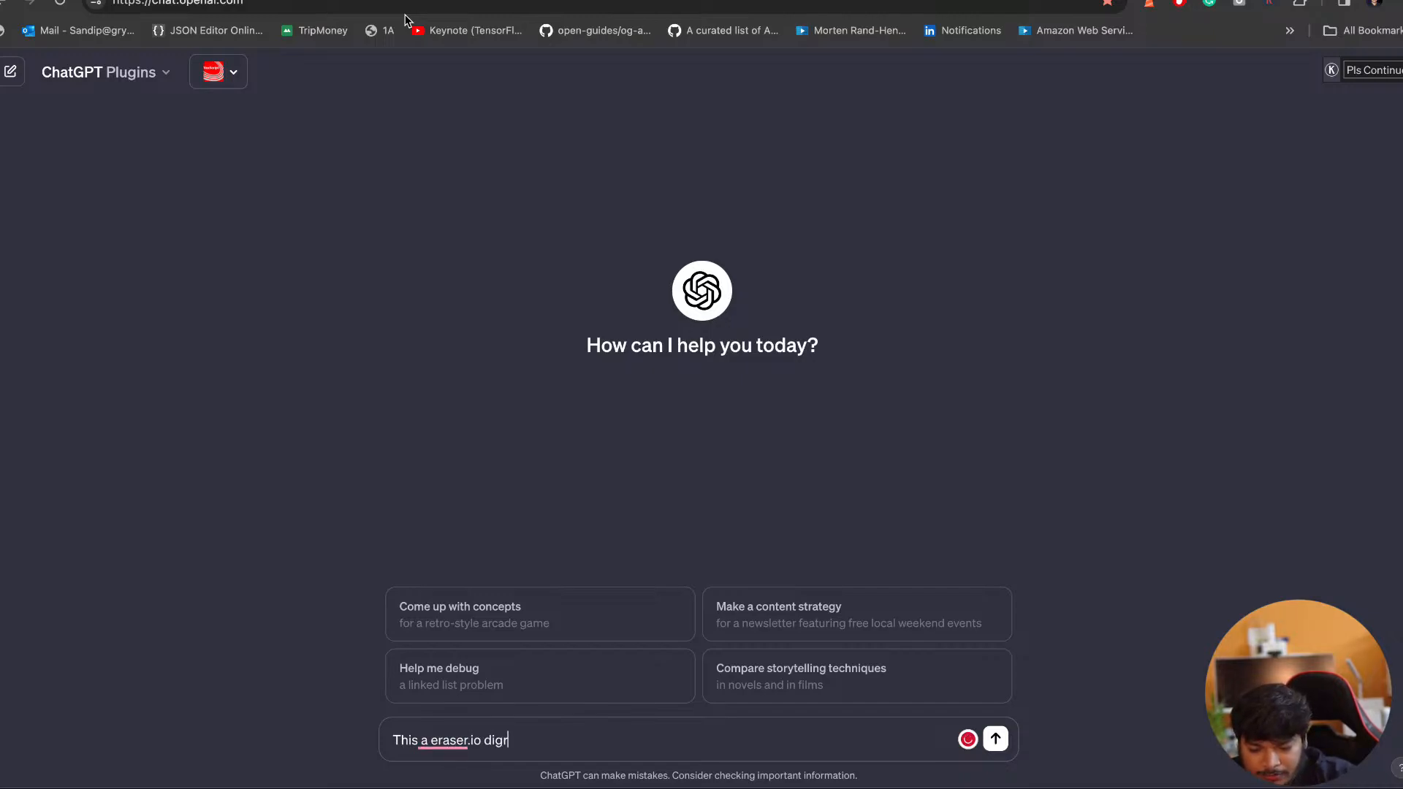
{"action": "type", "text": "am as code "}
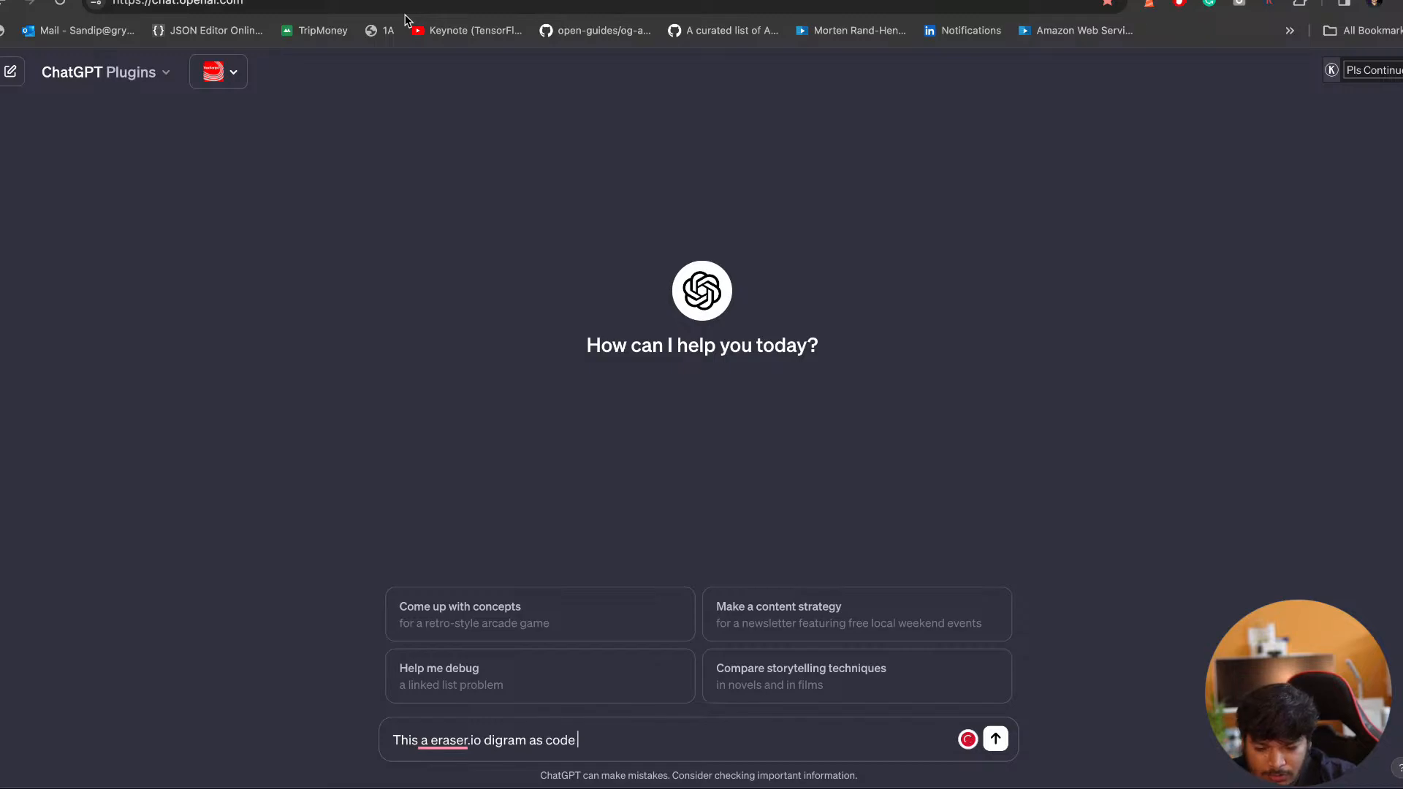
{"action": "type", "text": "source code"}
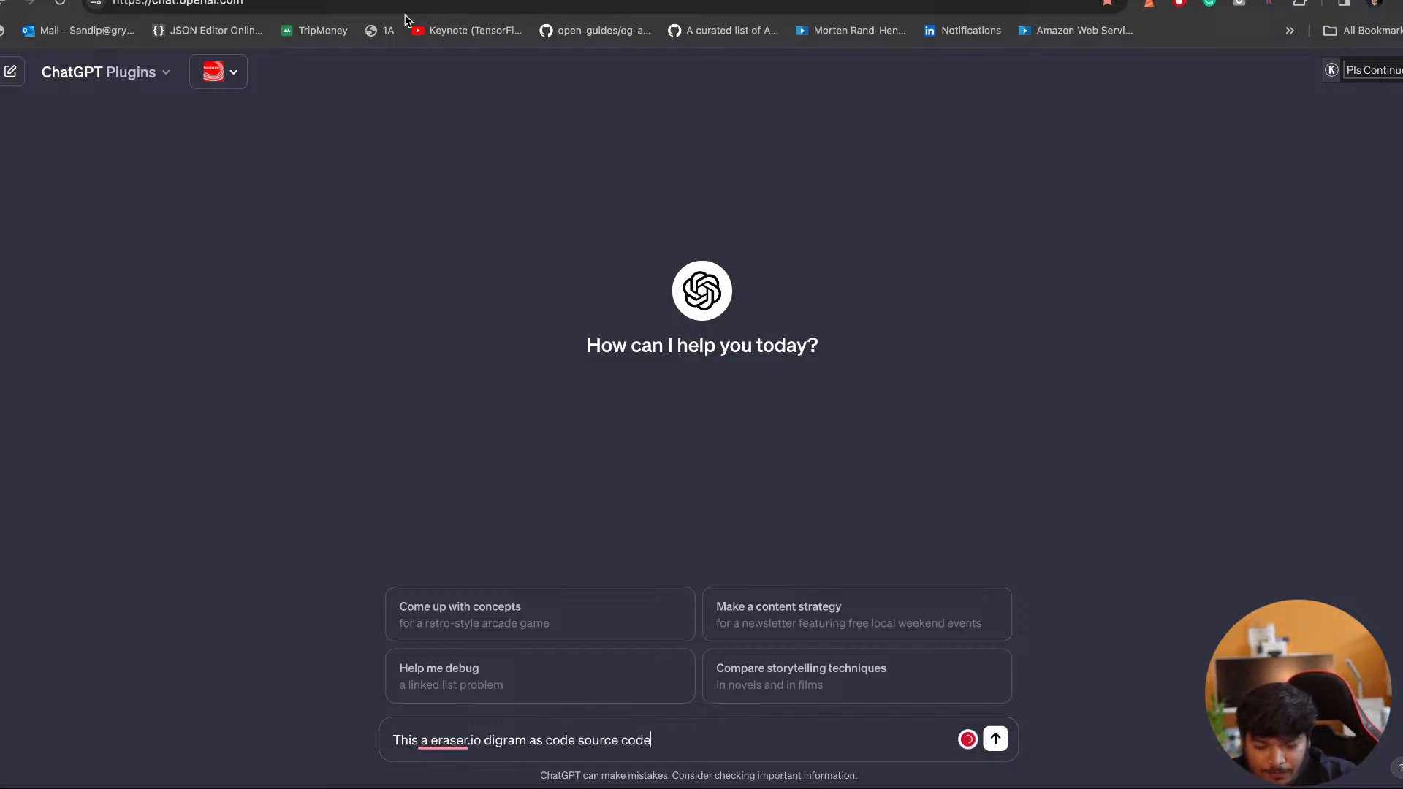
{"action": "type", "text": ":"}
Paste the copied Cloud Architecture source code below the intro line and add blank lines after it
{"action": "key", "text": "shift+Return"}
{"action": "key", "text": "super+v"}
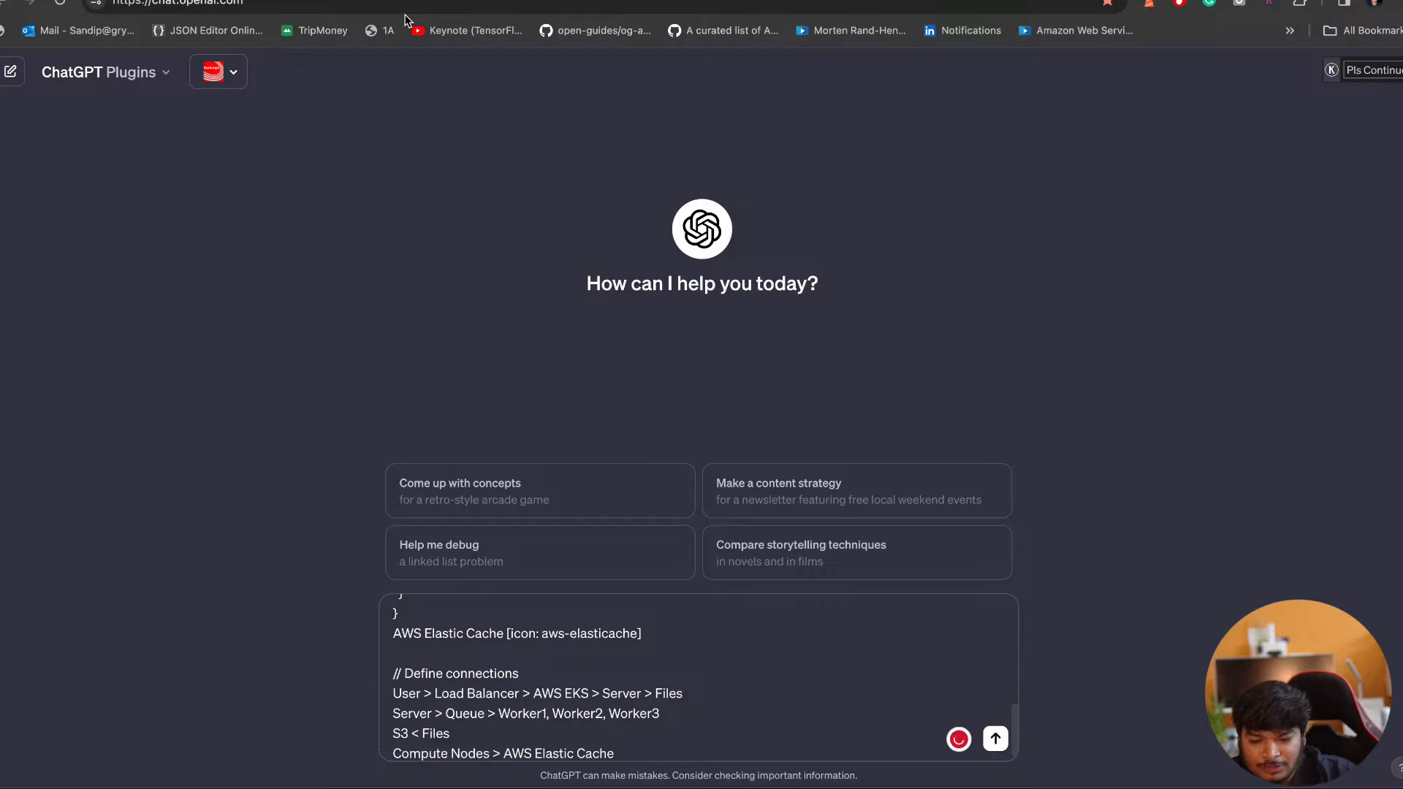
{"action": "key", "text": "shift+Return"}
{"action": "key", "text": "shift+Return"}
{"action": "key", "text": "shift+Return"}
Switch to Eraser and check the oldest untitled file's canvas from the file dashboard
{"action": "key", "text": "ctrl+Tab"}
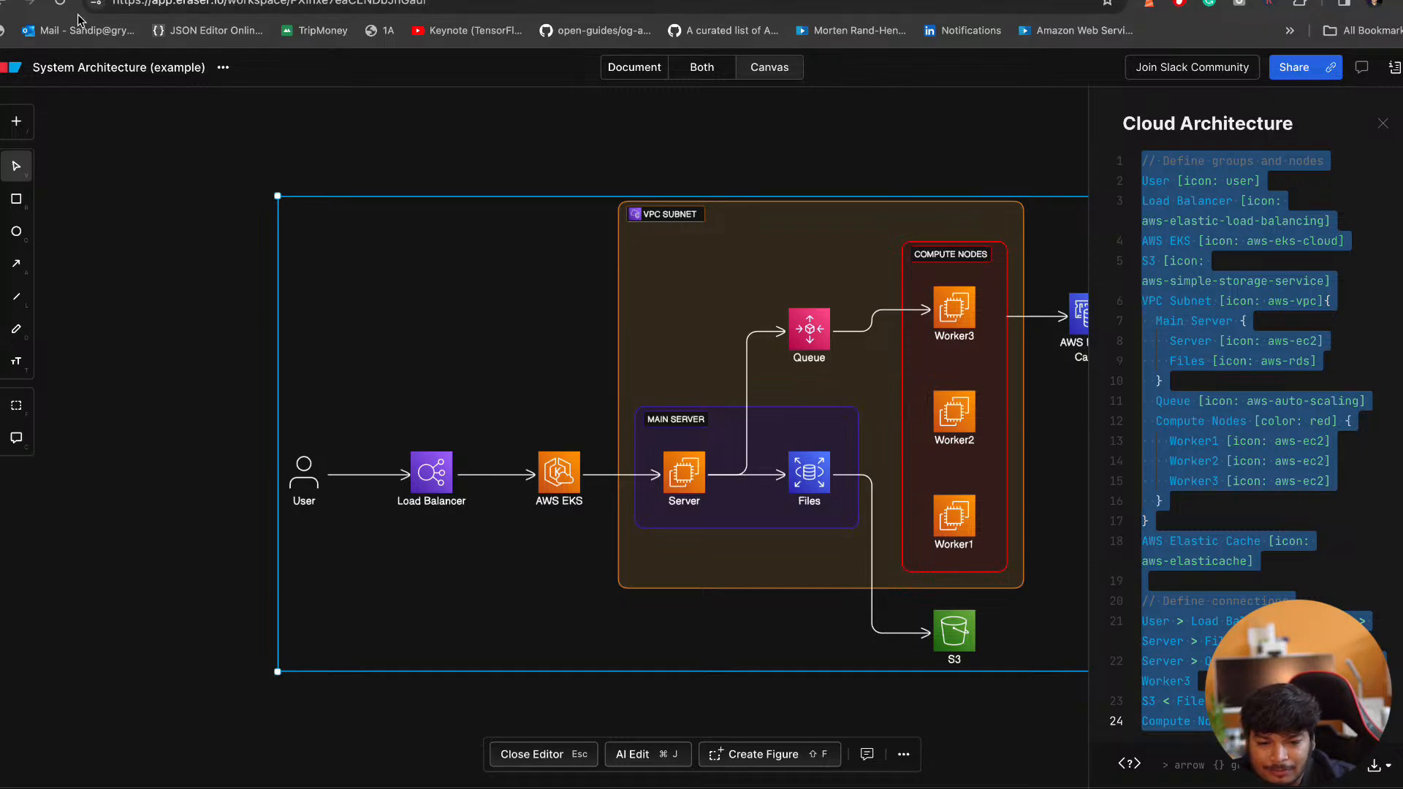
{"action": "left_click", "coordinate": [3, 6]}
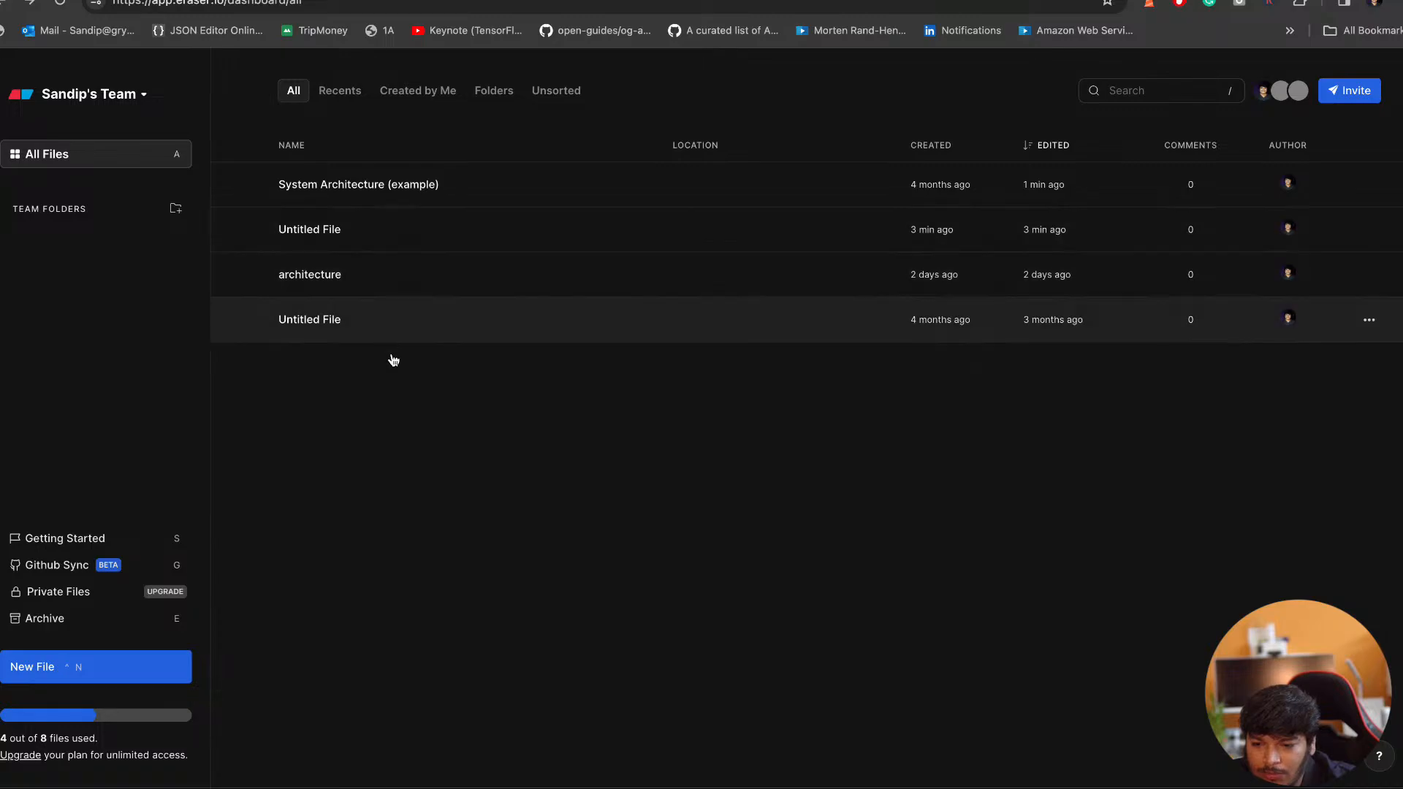
{"action": "left_click", "coordinate": [391, 331]}
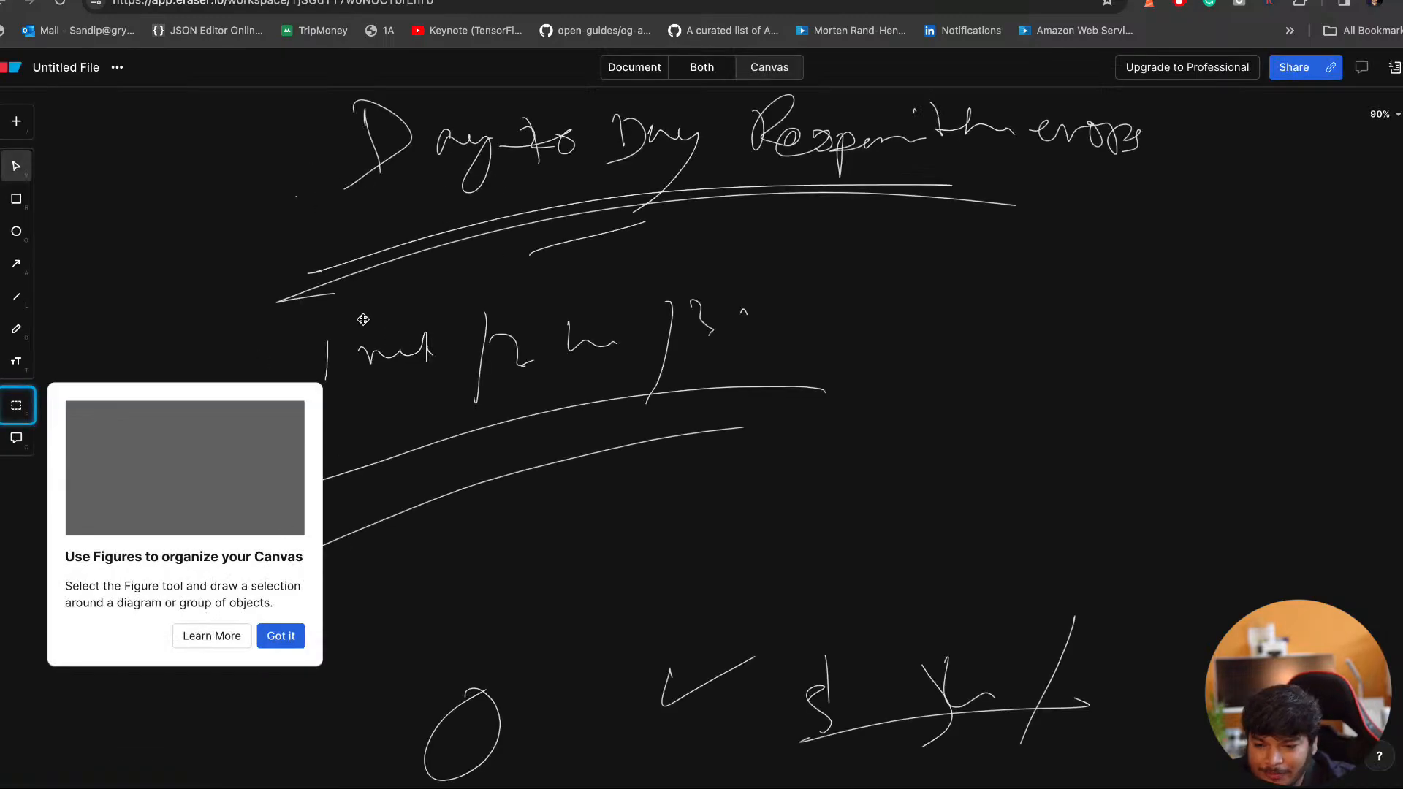
{"action": "left_click", "coordinate": [356, 262]}
{"action": "left_click", "coordinate": [3, 4]}
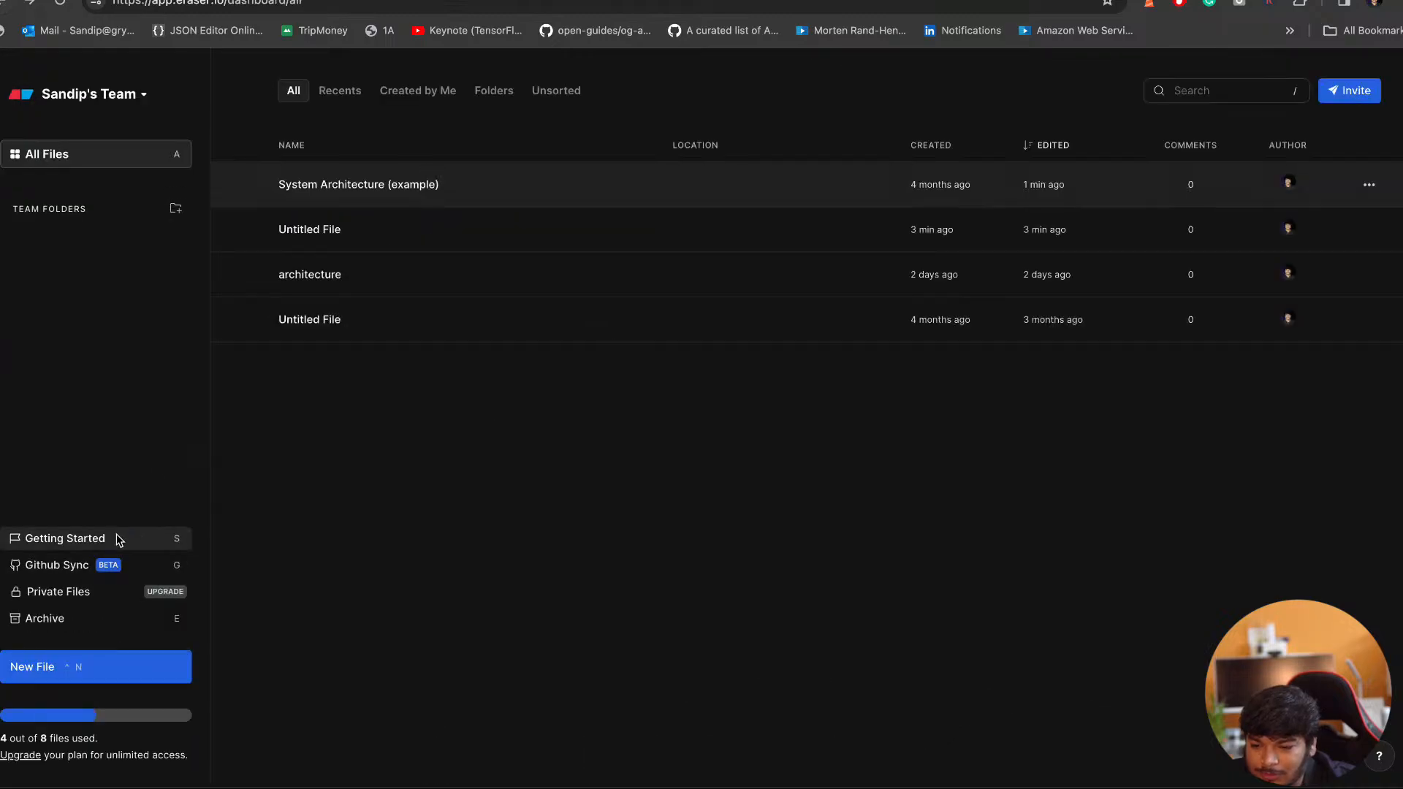
Create a new Eraser file and insert a Cloud Architecture diagram, dismissing the Figures tip
{"action": "left_click", "coordinate": [65, 671]}
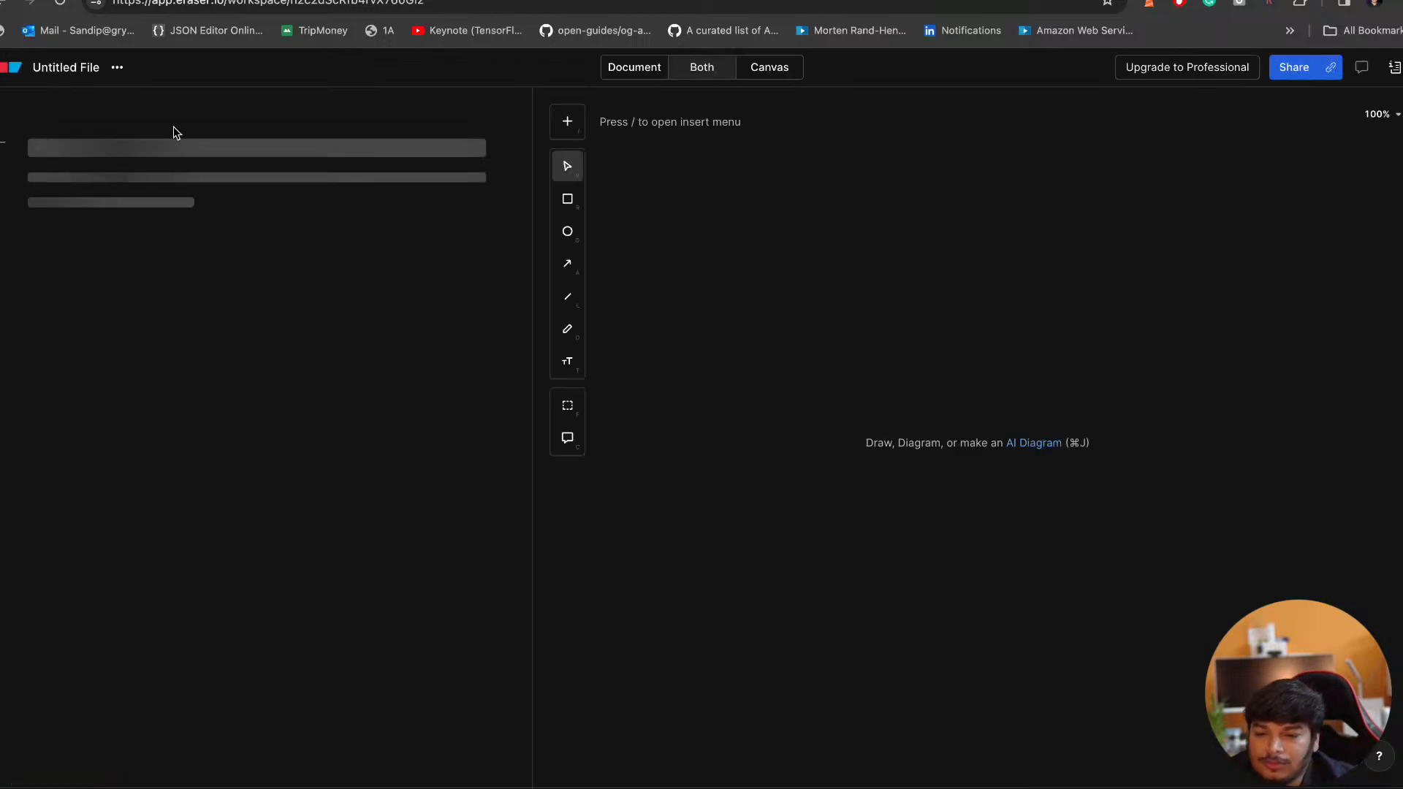
{"action": "left_click", "coordinate": [117, 68]}
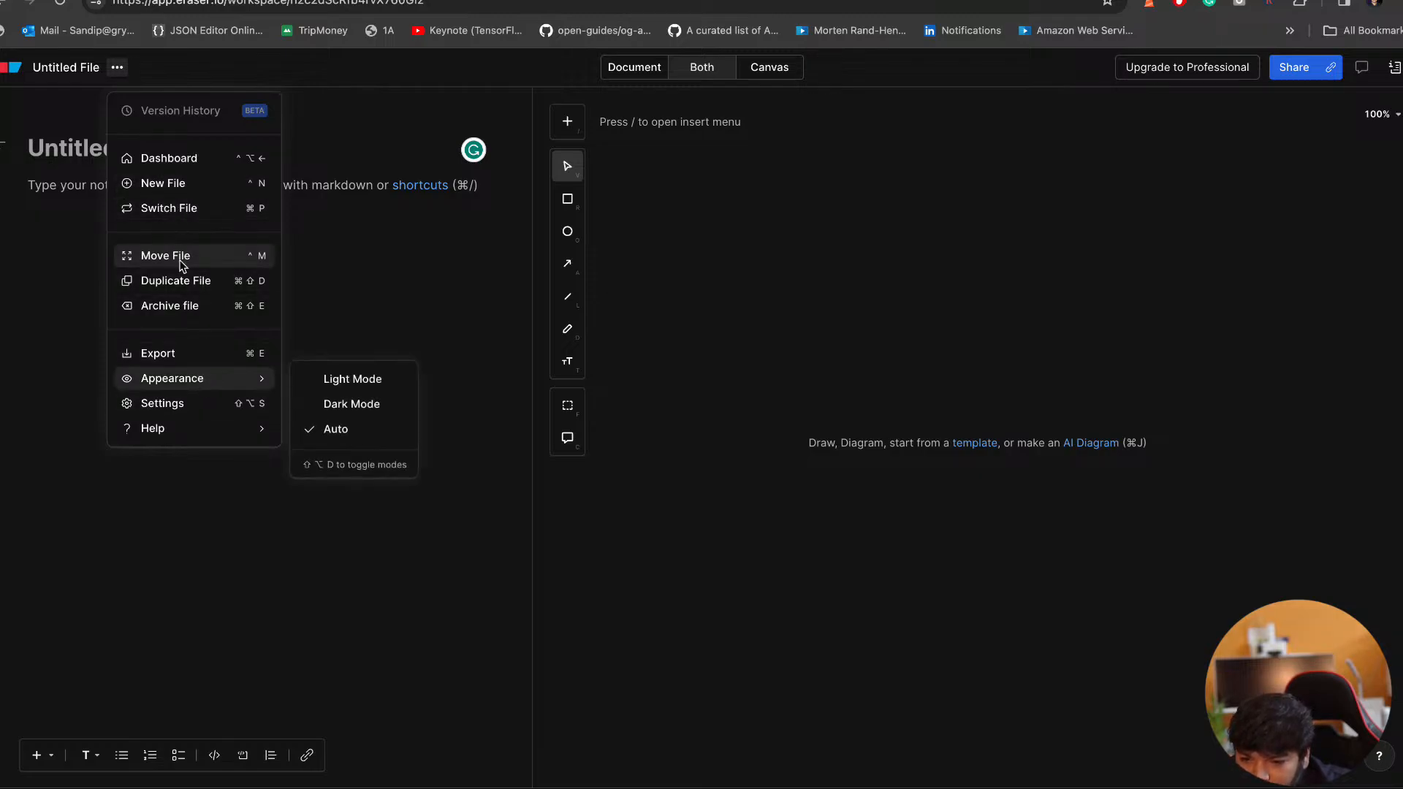
{"action": "left_click", "coordinate": [627, 179]}
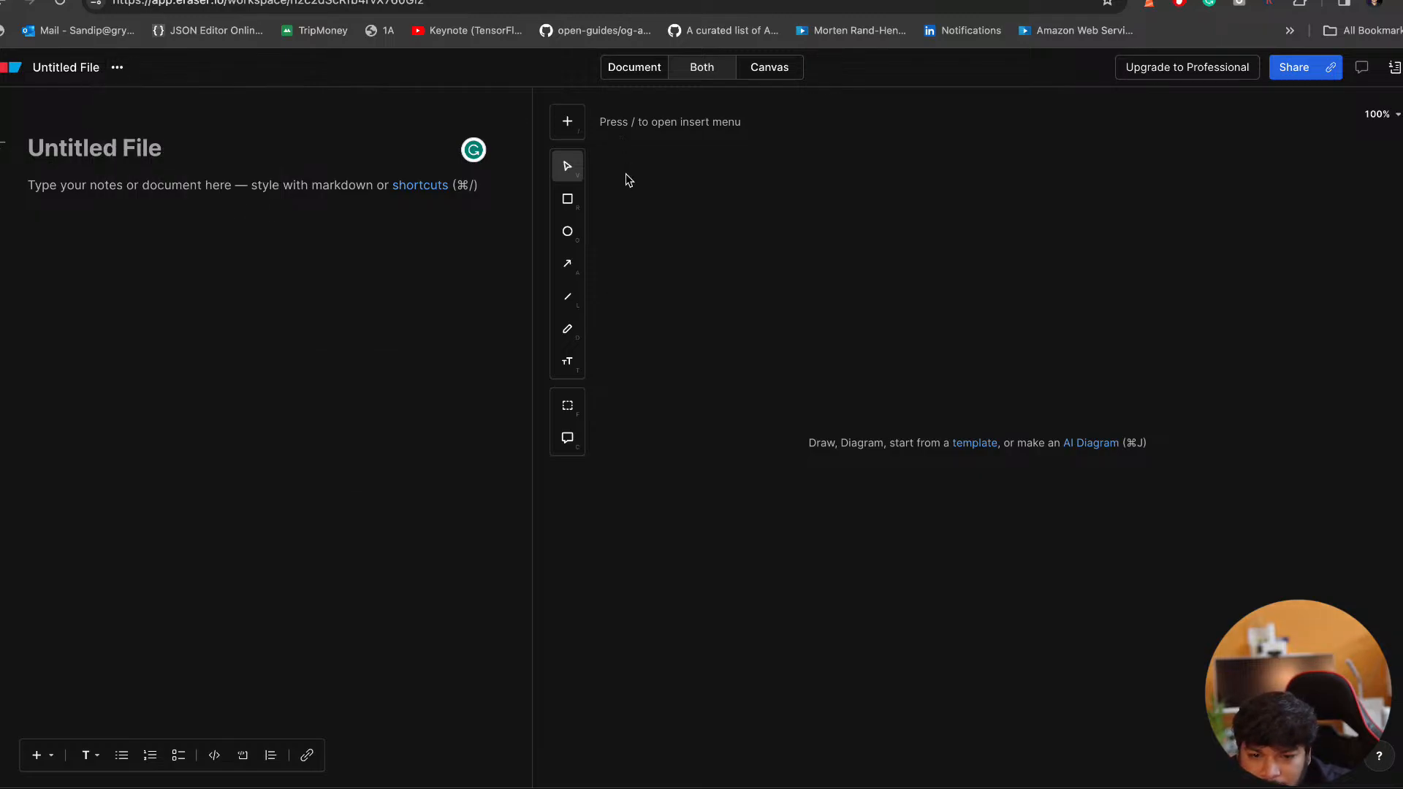
{"action": "left_click", "coordinate": [577, 123]}
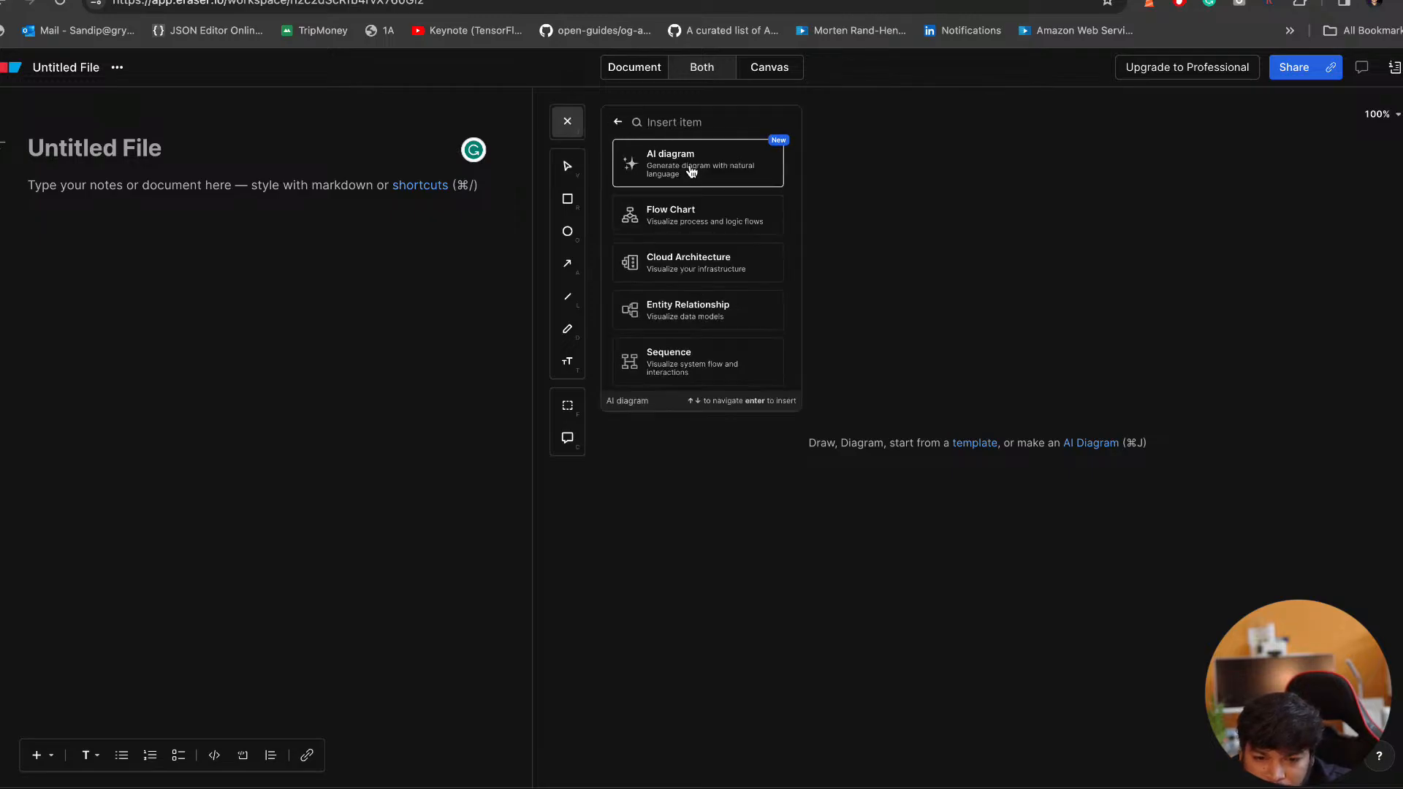
{"action": "key", "text": "Escape"}
{"action": "key", "text": "t"}
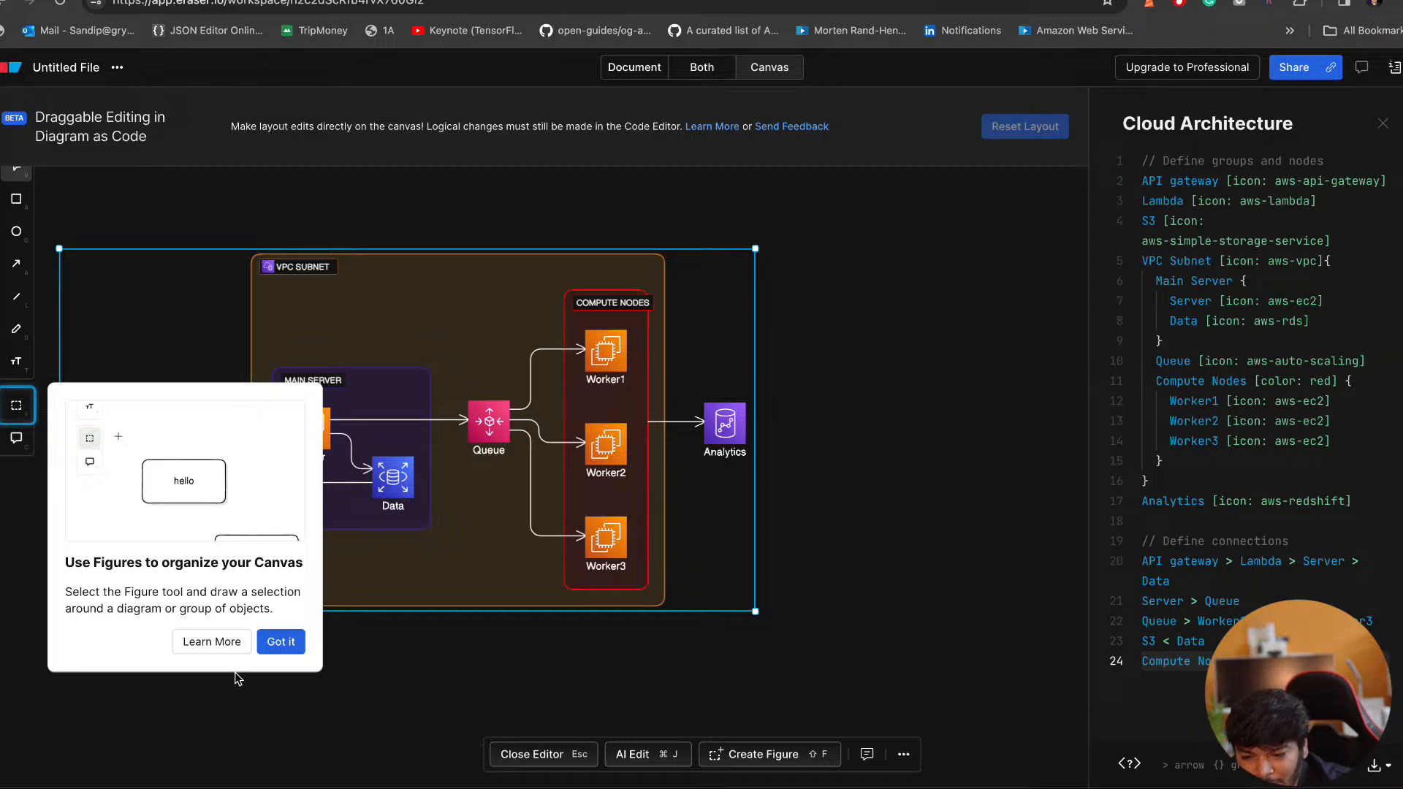
{"action": "left_click", "coordinate": [285, 644]}
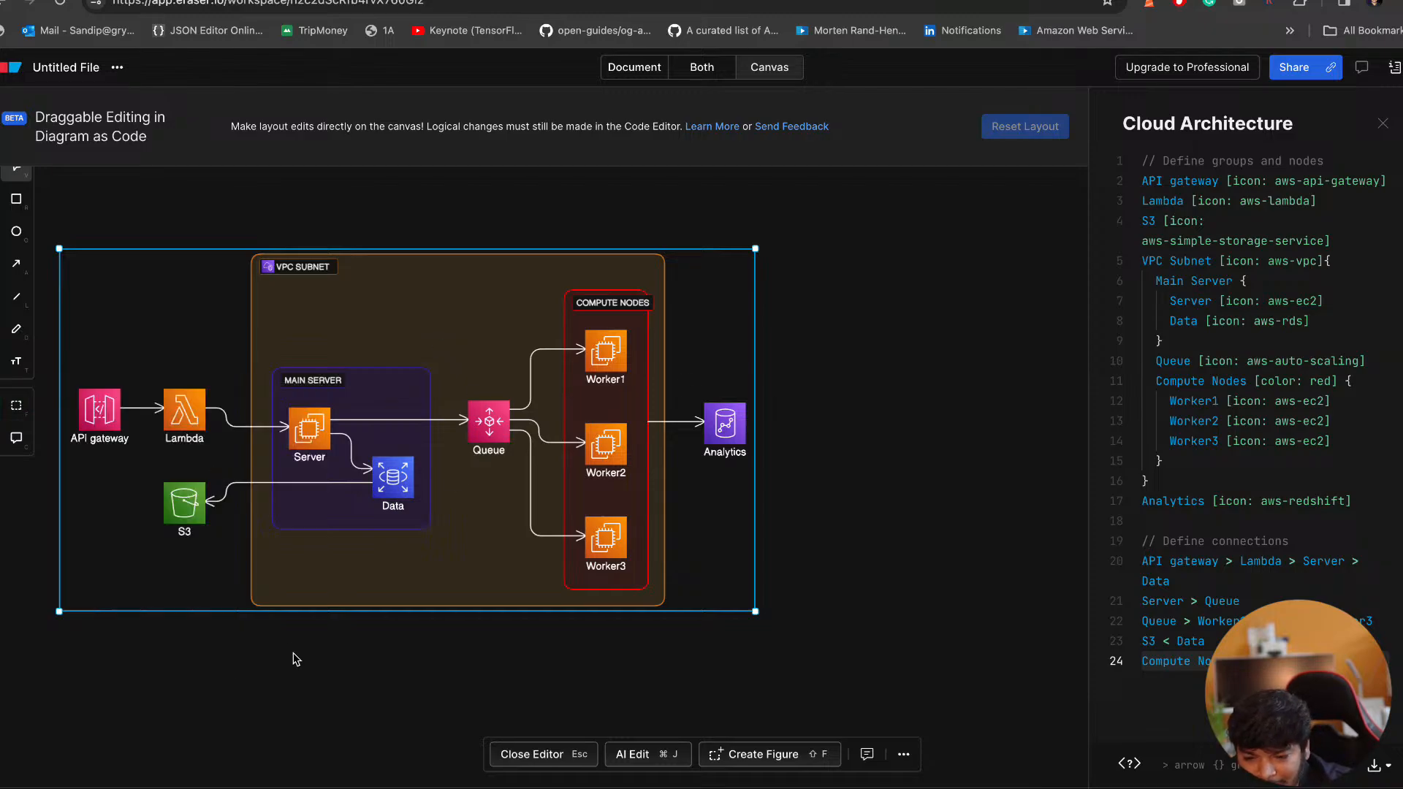
Copy the new Cloud Architecture diagram's entire source code and replace the whole draft message in ChatGPT with it
{"action": "left_click", "coordinate": [1251, 280]}
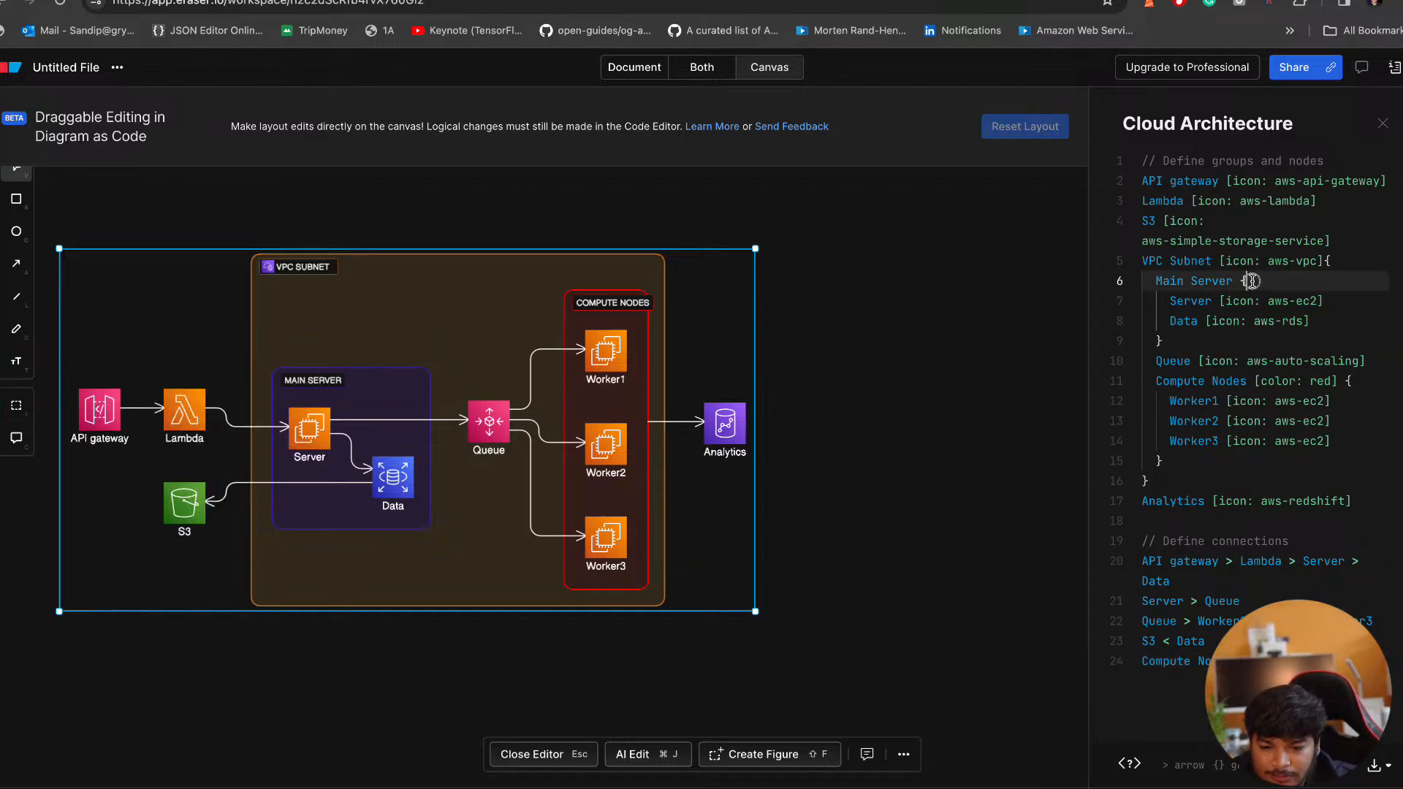
{"action": "key", "text": "super+a"}
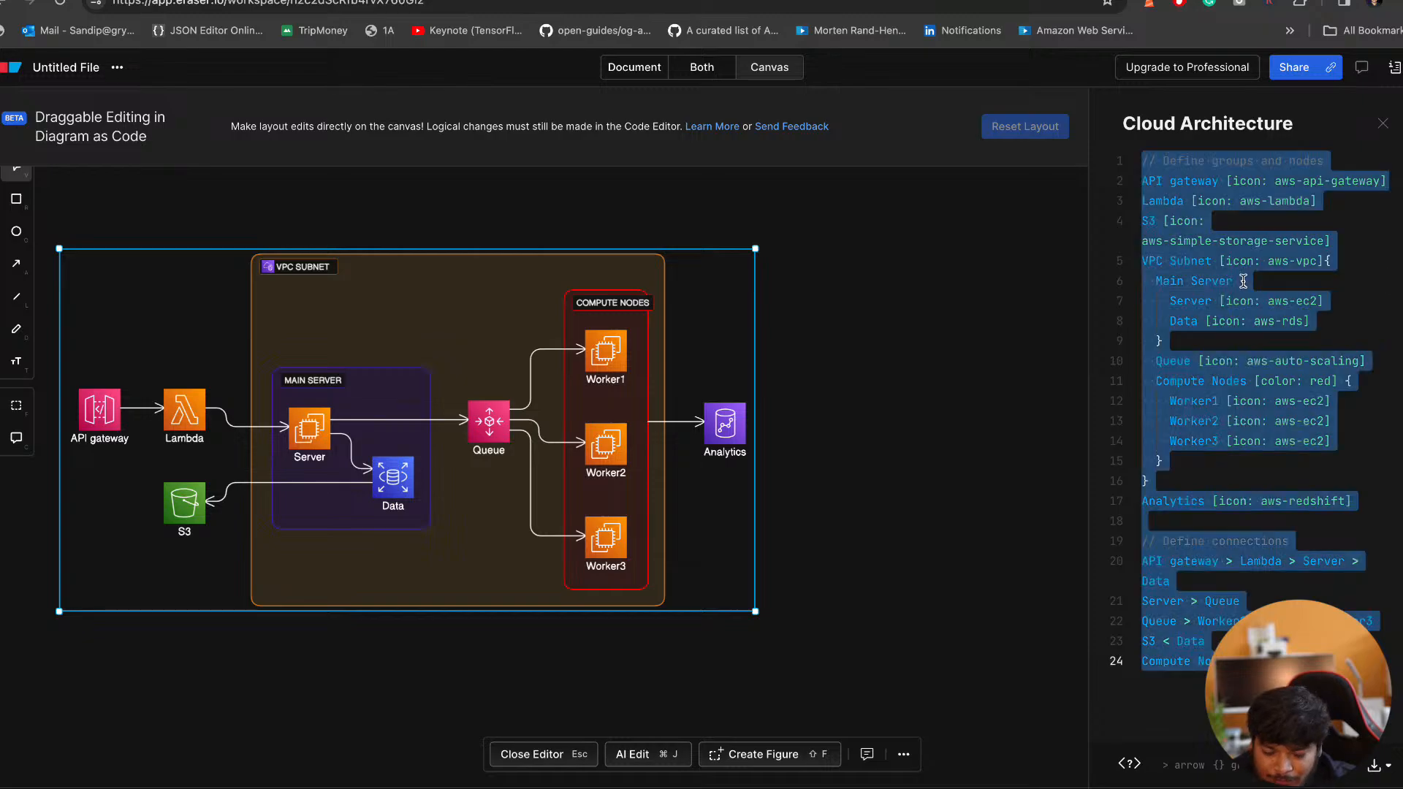
{"action": "key", "text": "ctrl+Tab"}
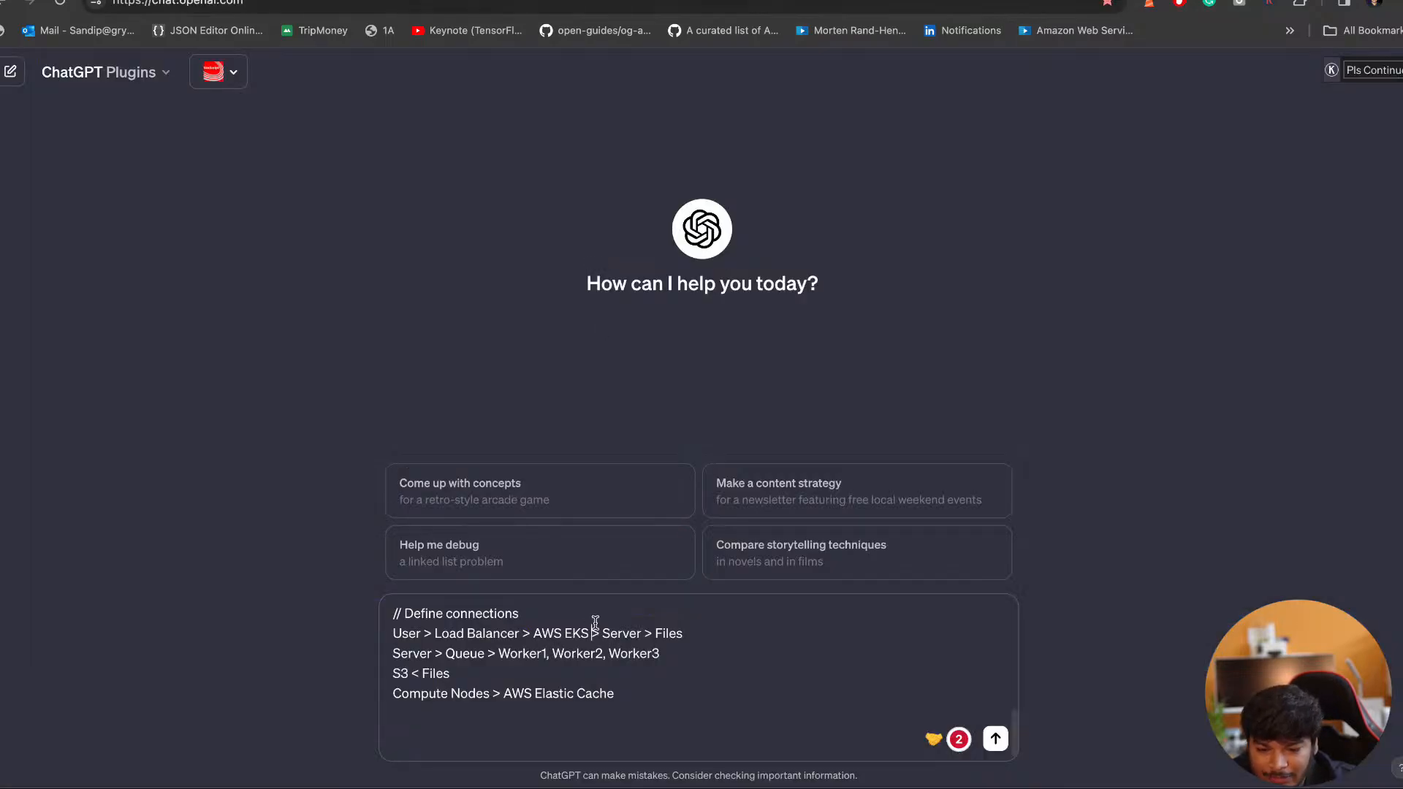
{"action": "key", "text": "super+a"}
{"action": "key", "text": "super+v"}
Insert the line "This is a erasor.io digram as code" above the pasted code in the ChatGPT message
{"action": "scroll", "coordinate": [633, 671], "scroll_direction": "up", "scroll_amount": 10}
{"action": "scroll", "coordinate": [635, 673], "scroll_direction": "down", "scroll_amount": 10}
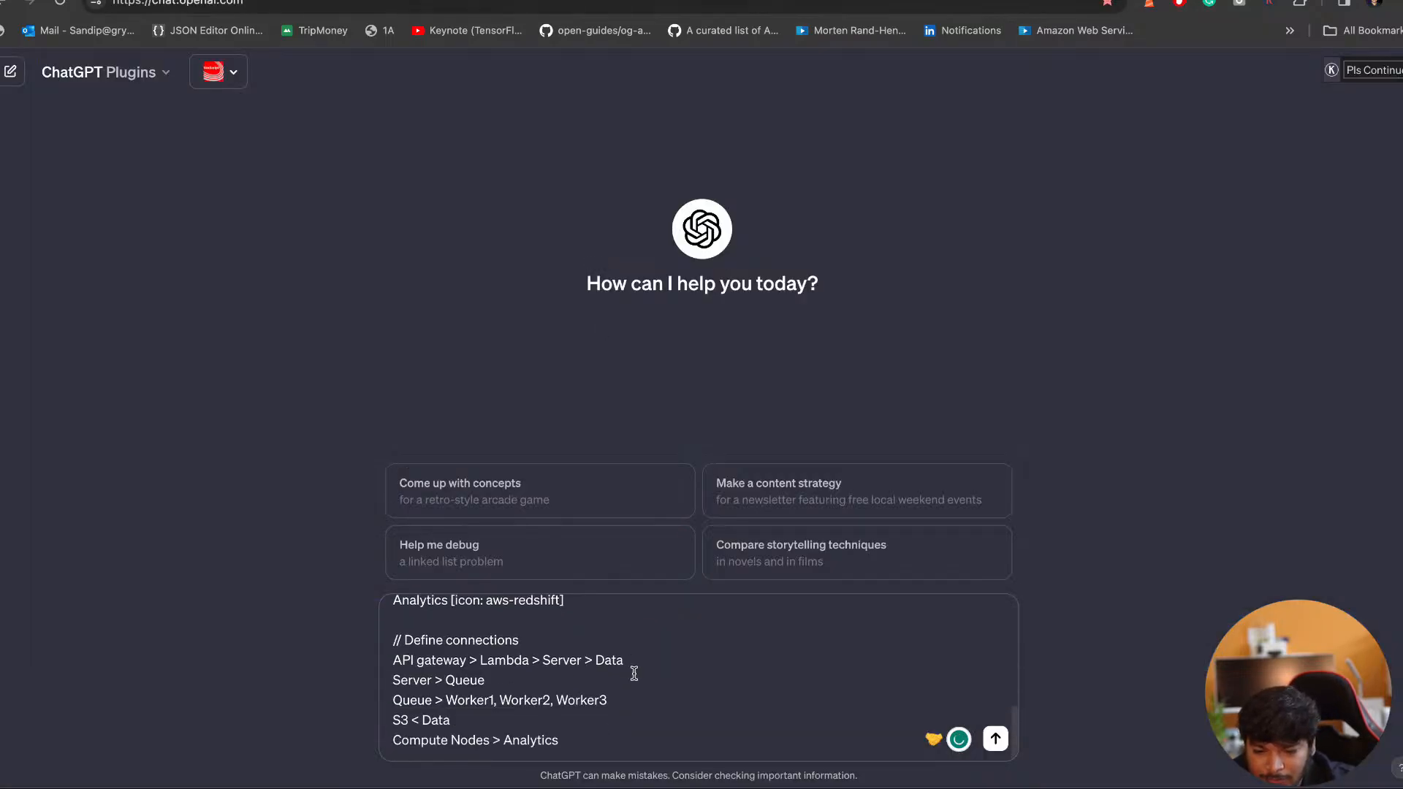
{"action": "scroll", "coordinate": [632, 670], "scroll_direction": "up", "scroll_amount": 10}
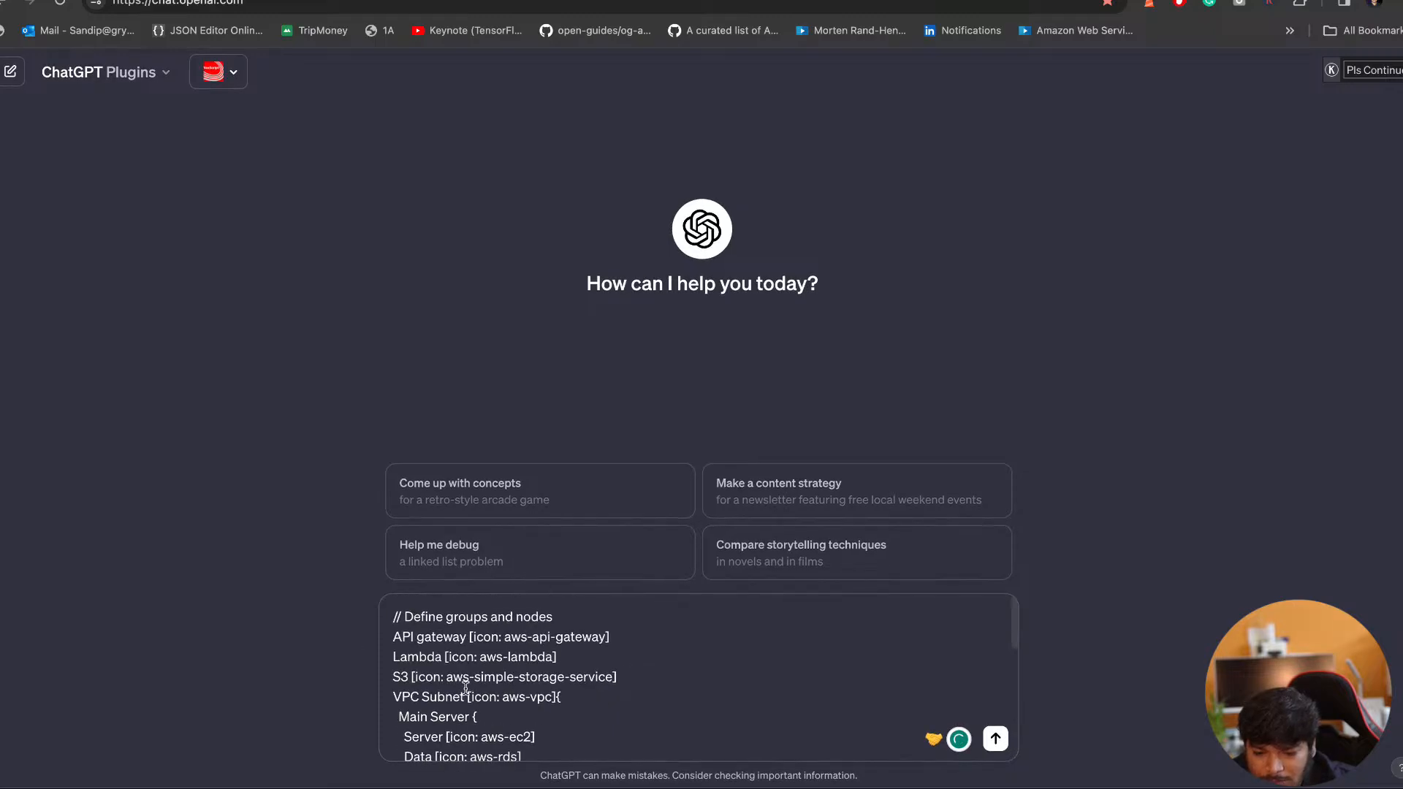
{"action": "scroll", "coordinate": [466, 689], "scroll_direction": "down", "scroll_amount": 10}
{"action": "scroll", "coordinate": [577, 724], "scroll_direction": "up", "scroll_amount": 10}
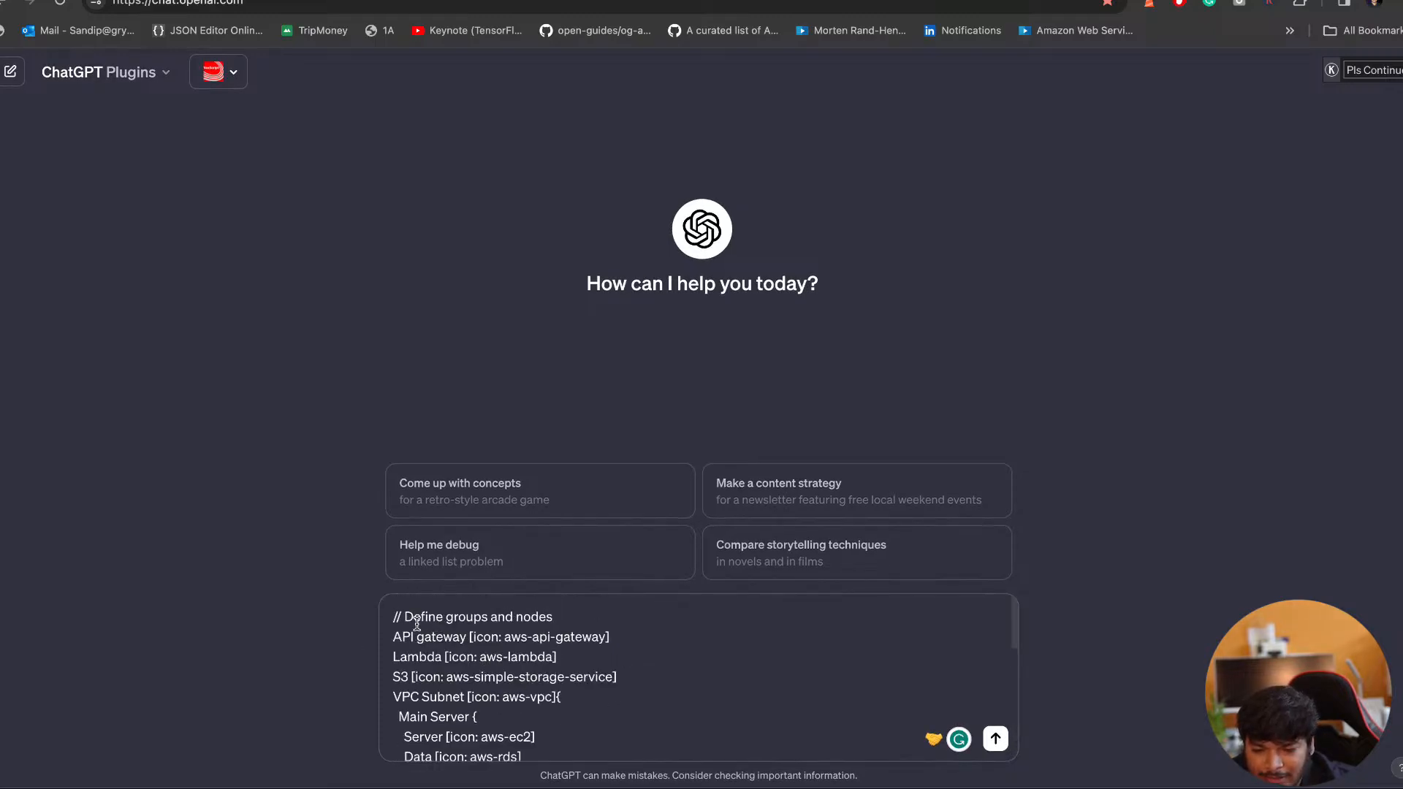
{"action": "key", "text": "shift+Return"}
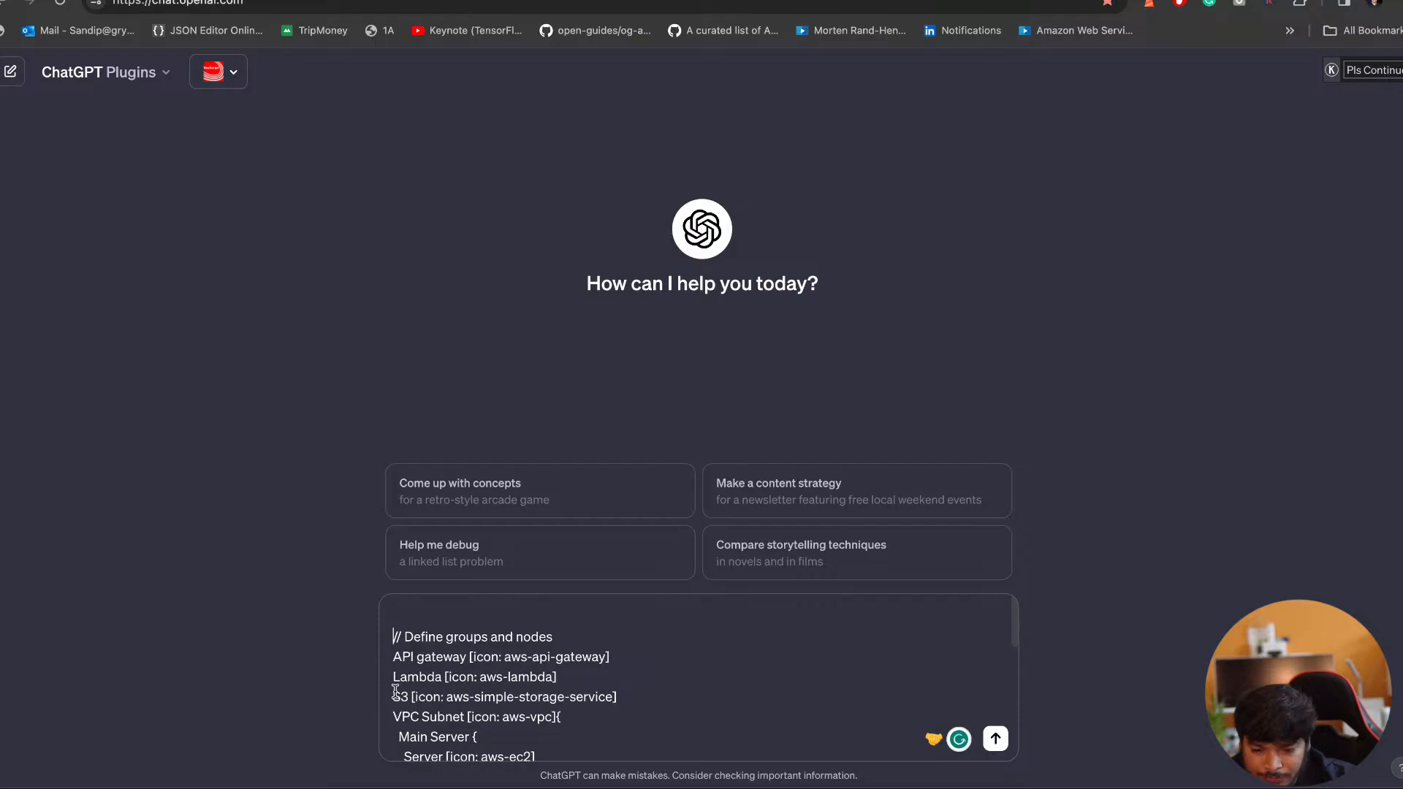
{"action": "type", "text": "This "}
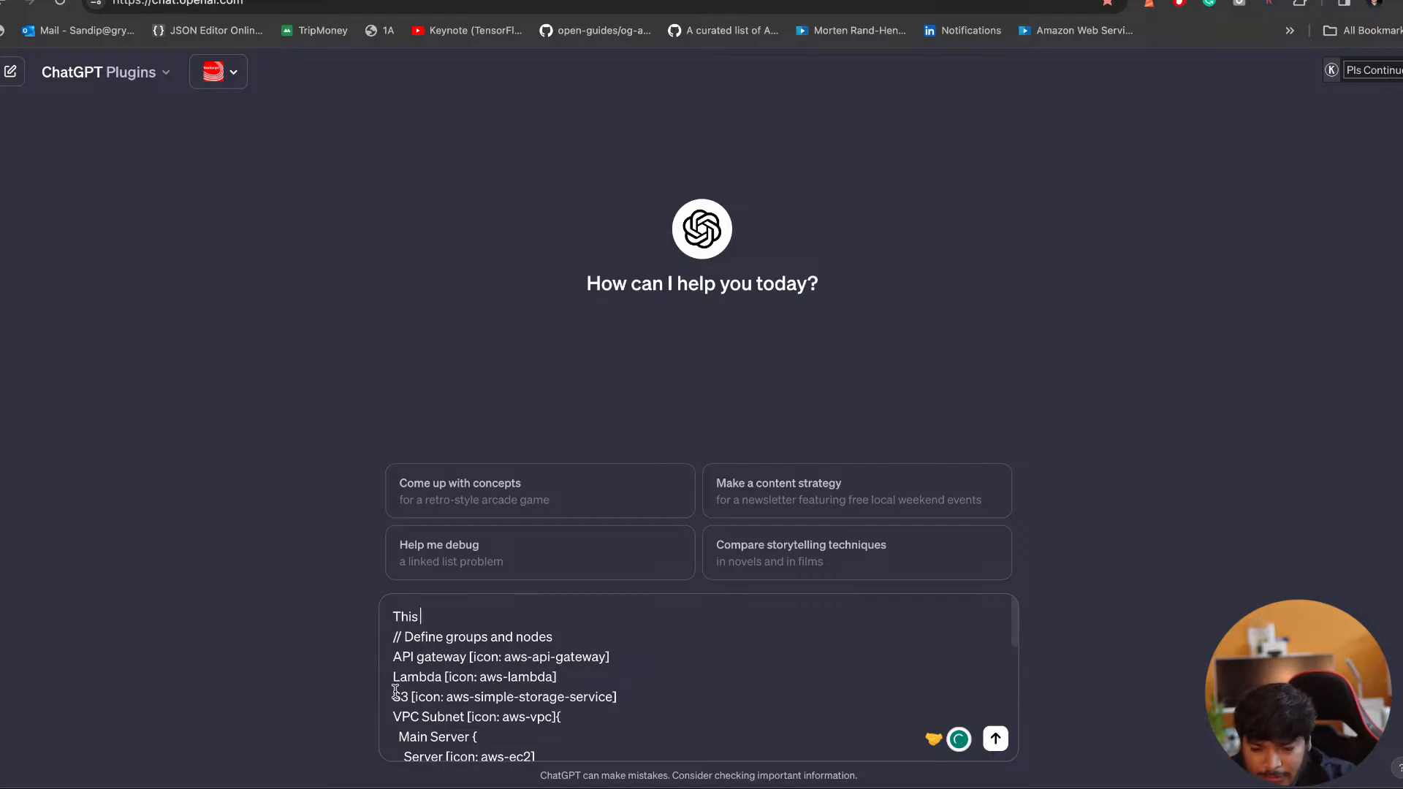
{"action": "type", "text": "is a erasor.io"}
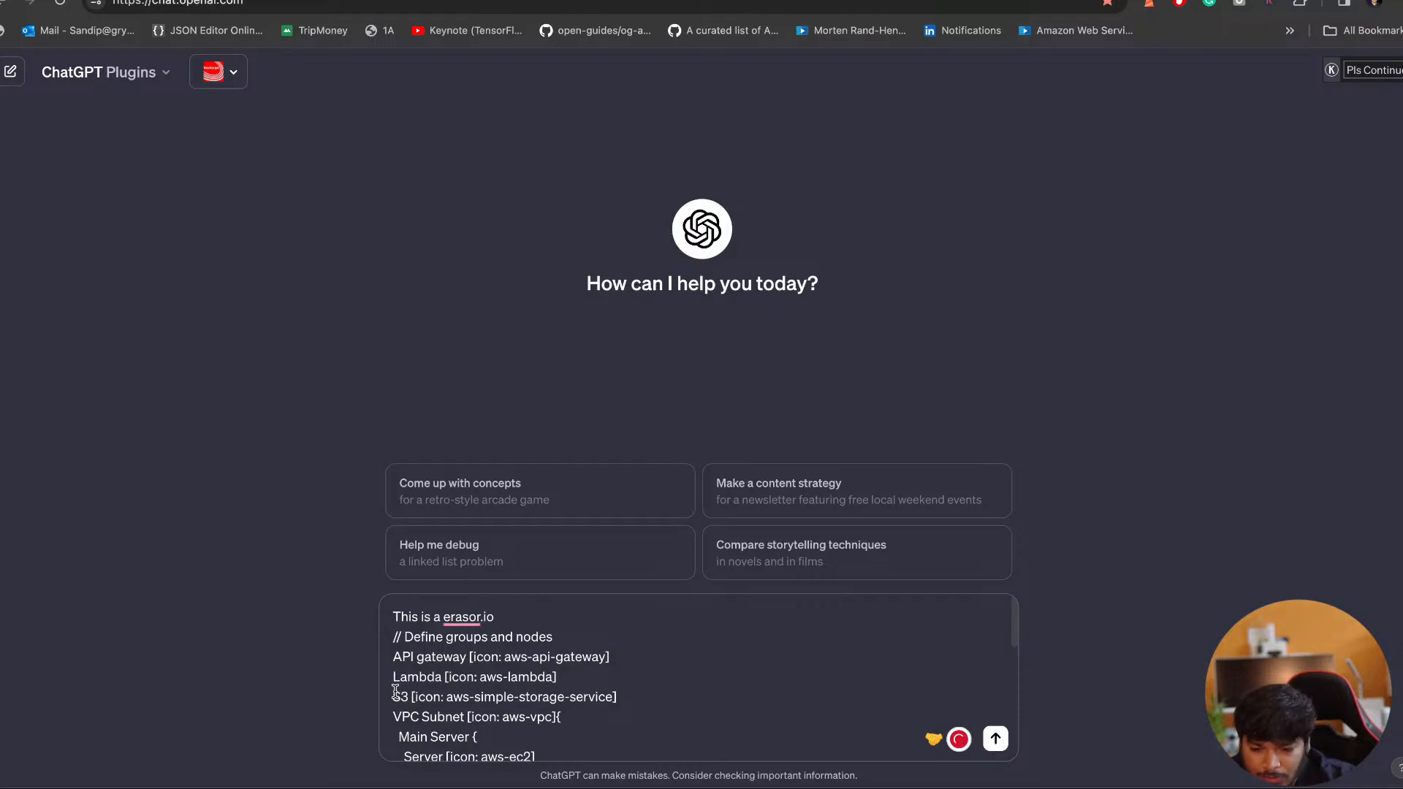
{"action": "type", "text": " digram as code"}
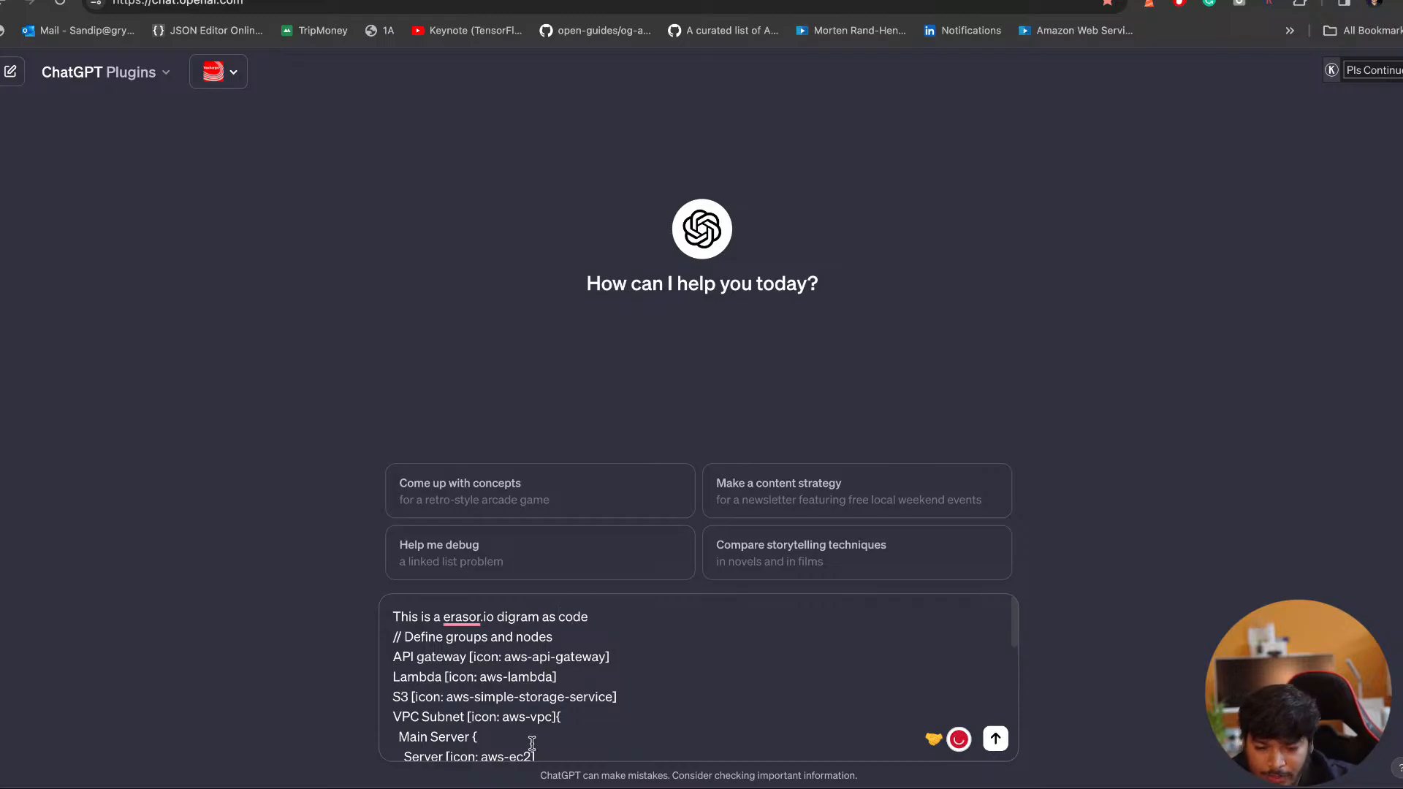
Add blank lines after the last line of pasted code and start the request with "I want"
{"action": "scroll", "coordinate": [532, 743], "scroll_direction": "down", "scroll_amount": 10}
{"action": "scroll", "coordinate": [569, 727], "scroll_direction": "down", "scroll_amount": 3}
{"action": "left_click", "coordinate": [292, 1]}
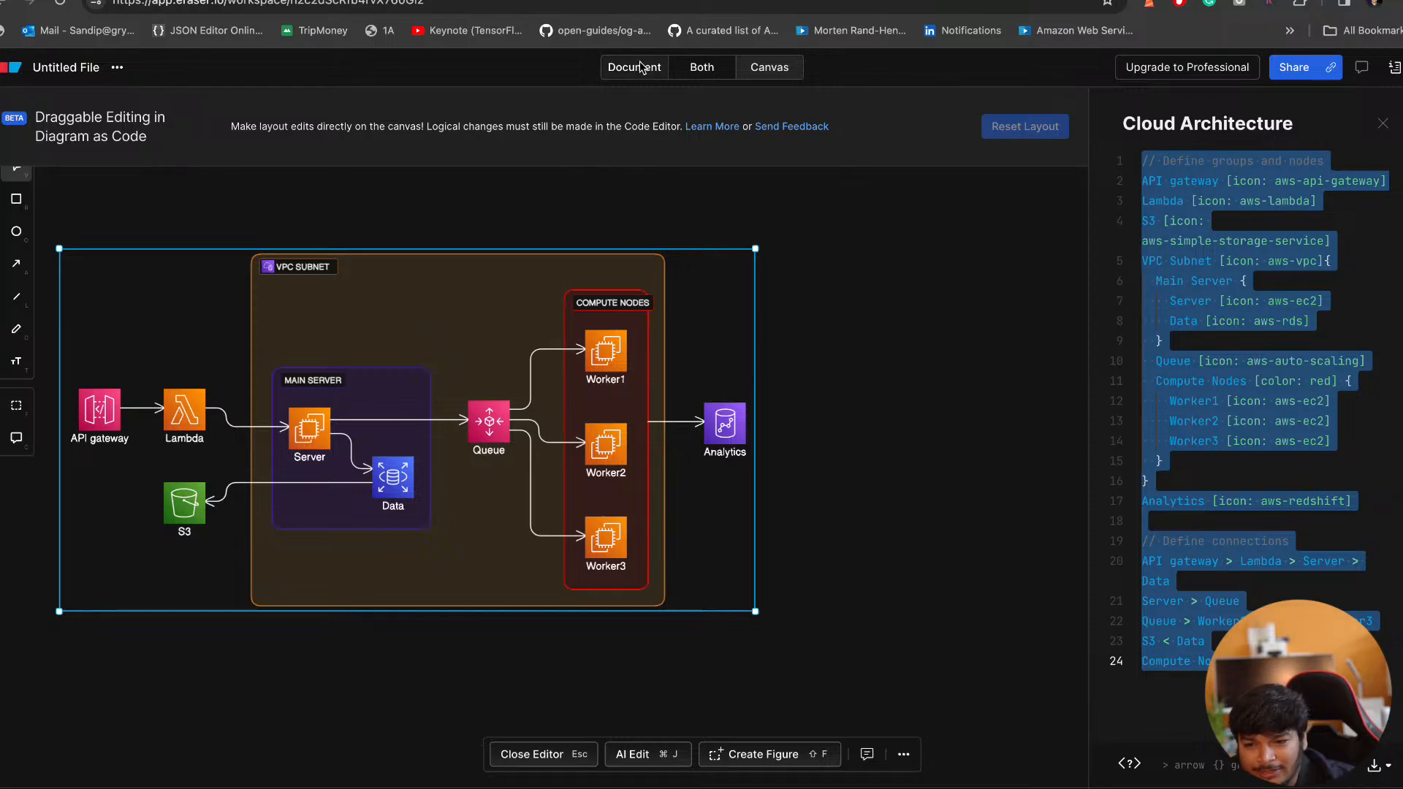
{"action": "left_click", "coordinate": [570, 1]}
{"action": "left_click", "coordinate": [639, 741]}
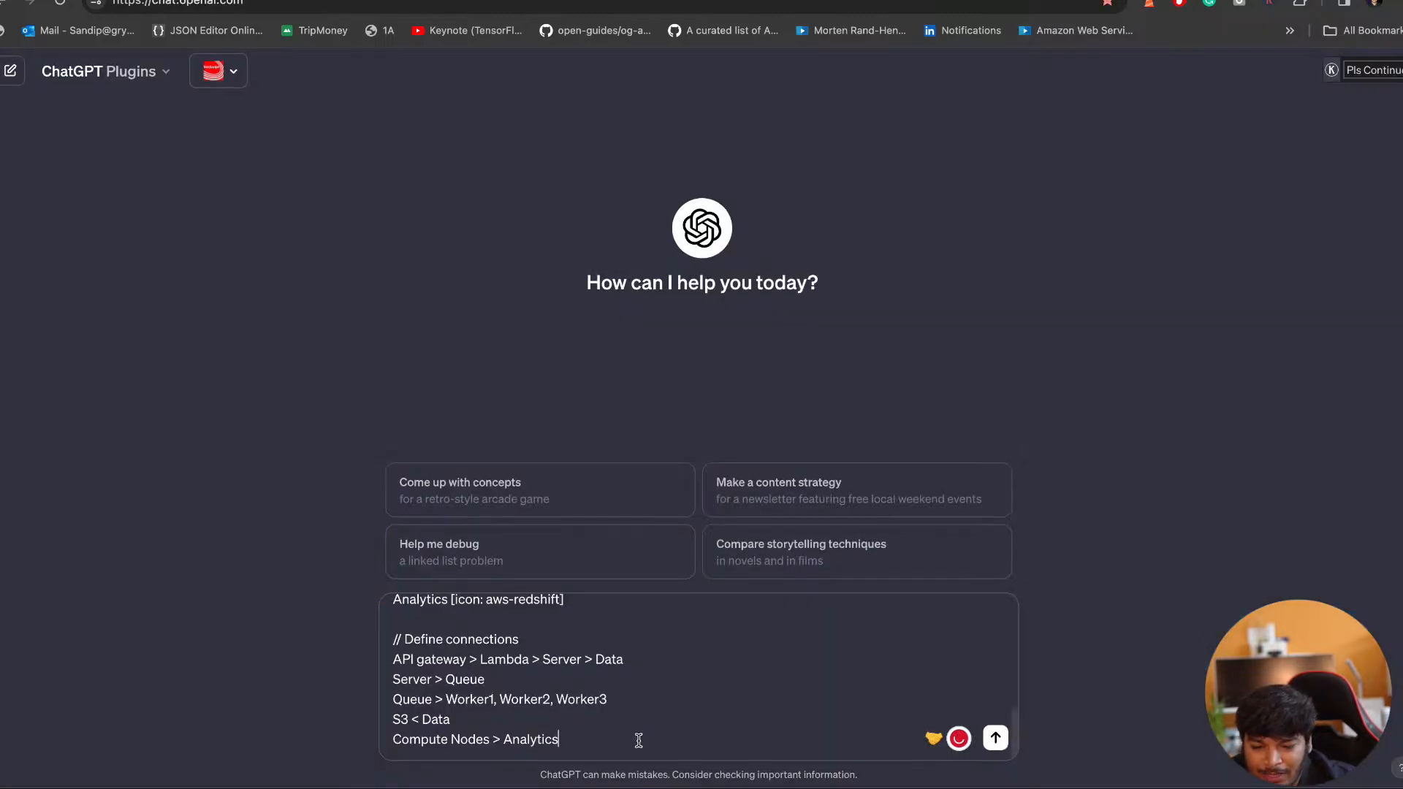
{"action": "key", "text": "shift+Return"}
{"action": "key", "text": "shift+Return"}
{"action": "key", "text": "shift+Return"}
{"action": "type", "text": "I want"}
Add a line below "I want" reading "aws load balancer forward request to aws ec2 autoscaling group which is under aws vpc"
{"action": "key", "text": "ctrl+shift+Tab"}
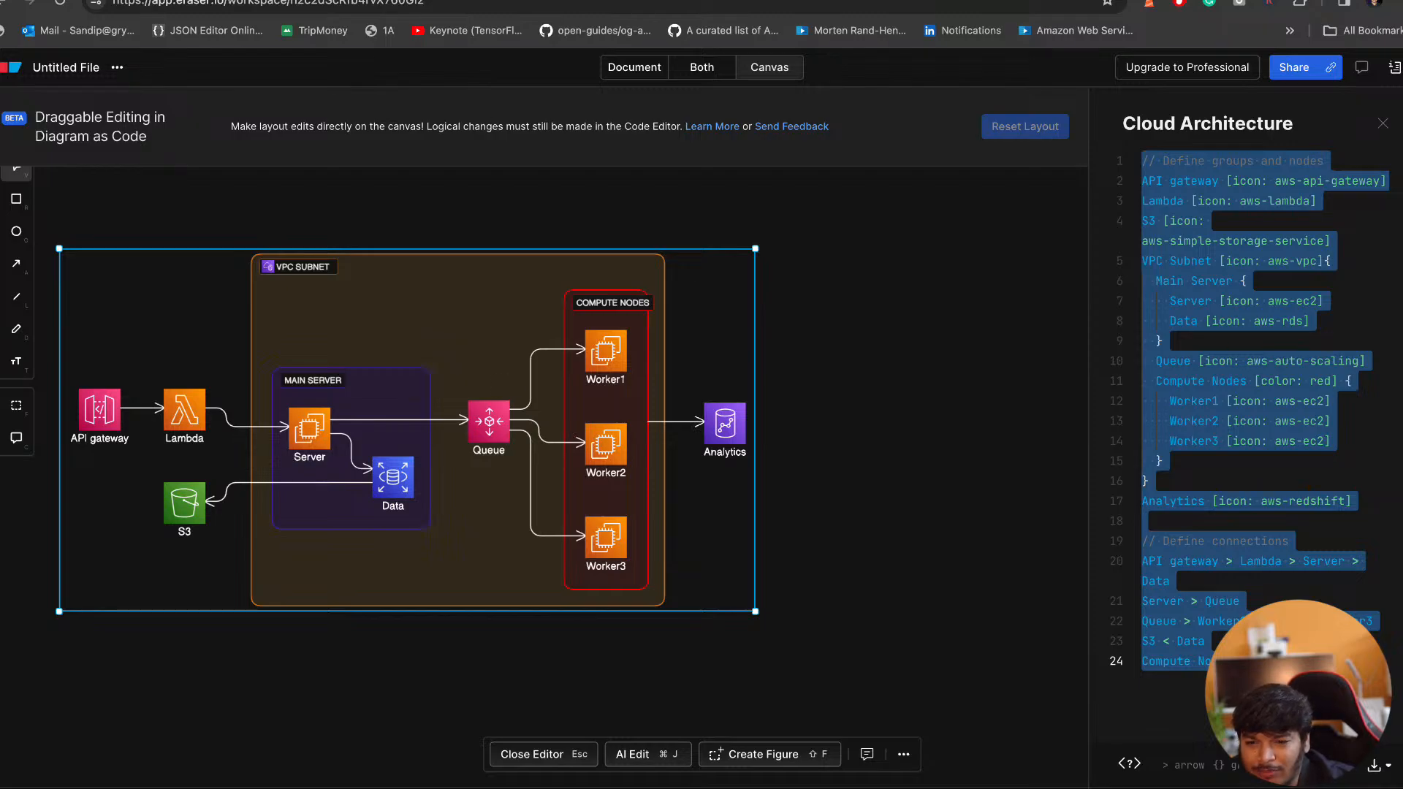
{"action": "key", "text": "ctrl+Tab"}
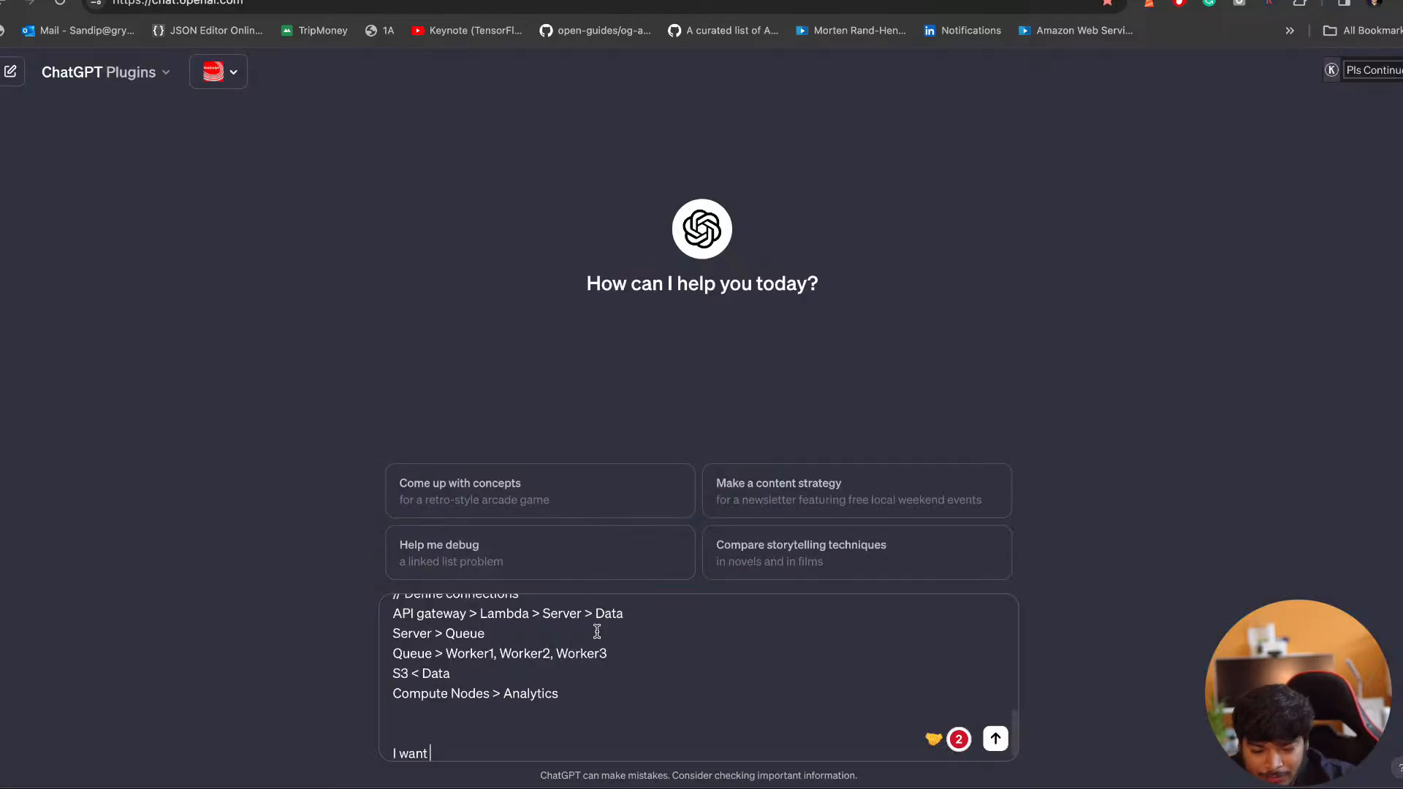
{"action": "key", "text": "shift+Return"}
{"action": "type", "text": "aws load balancer"}
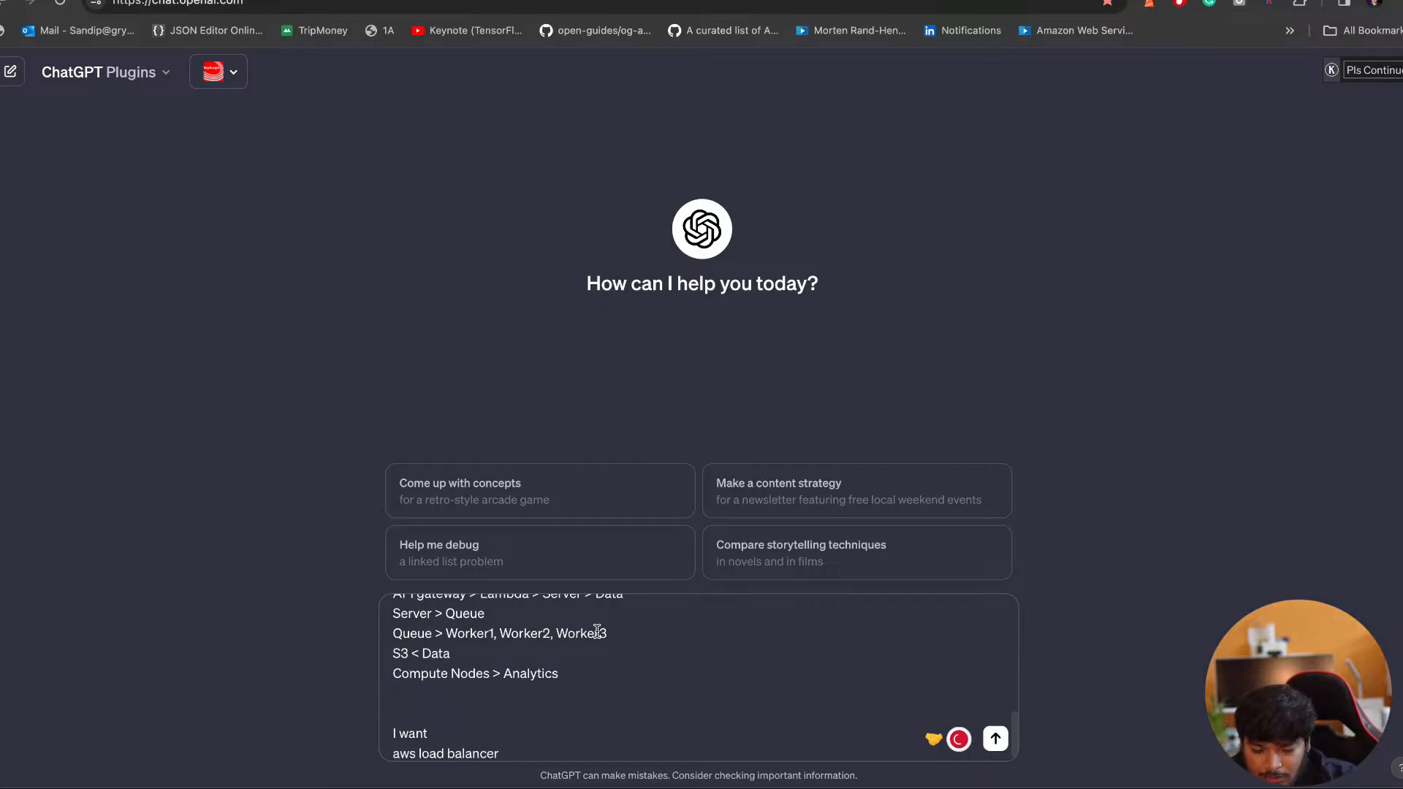
{"action": "type", "text": " forward"}
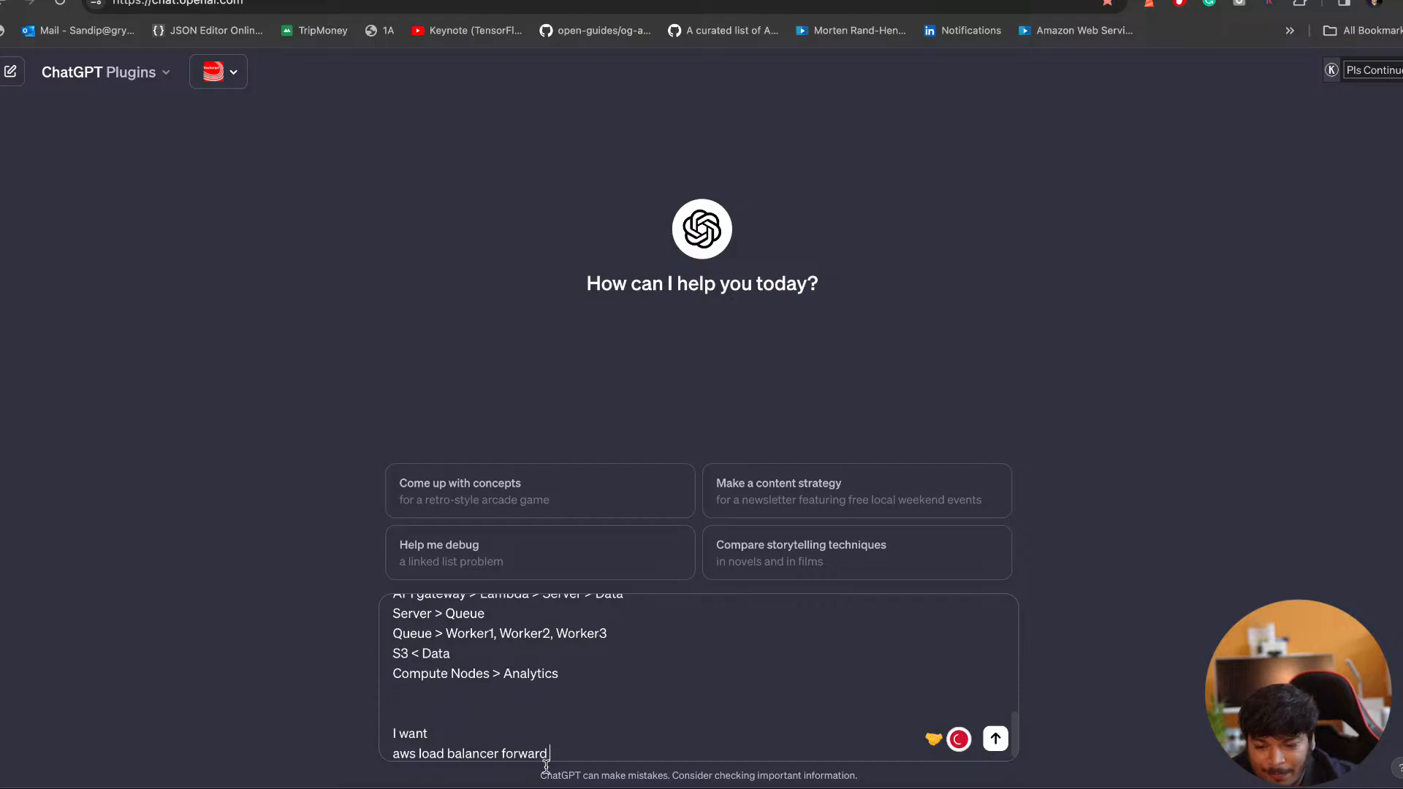
{"action": "type", "text": "request to"}
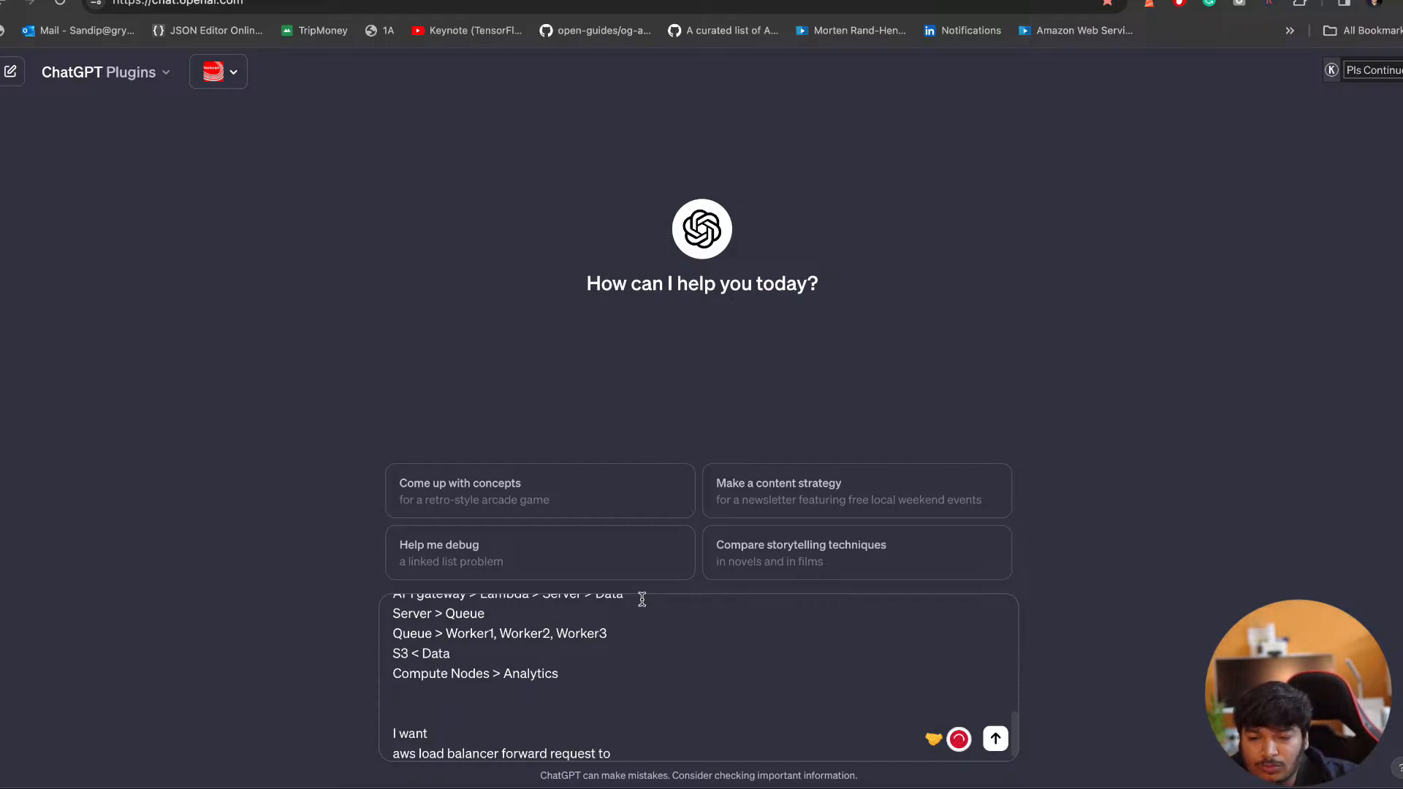
{"action": "type", "text": " aws "}
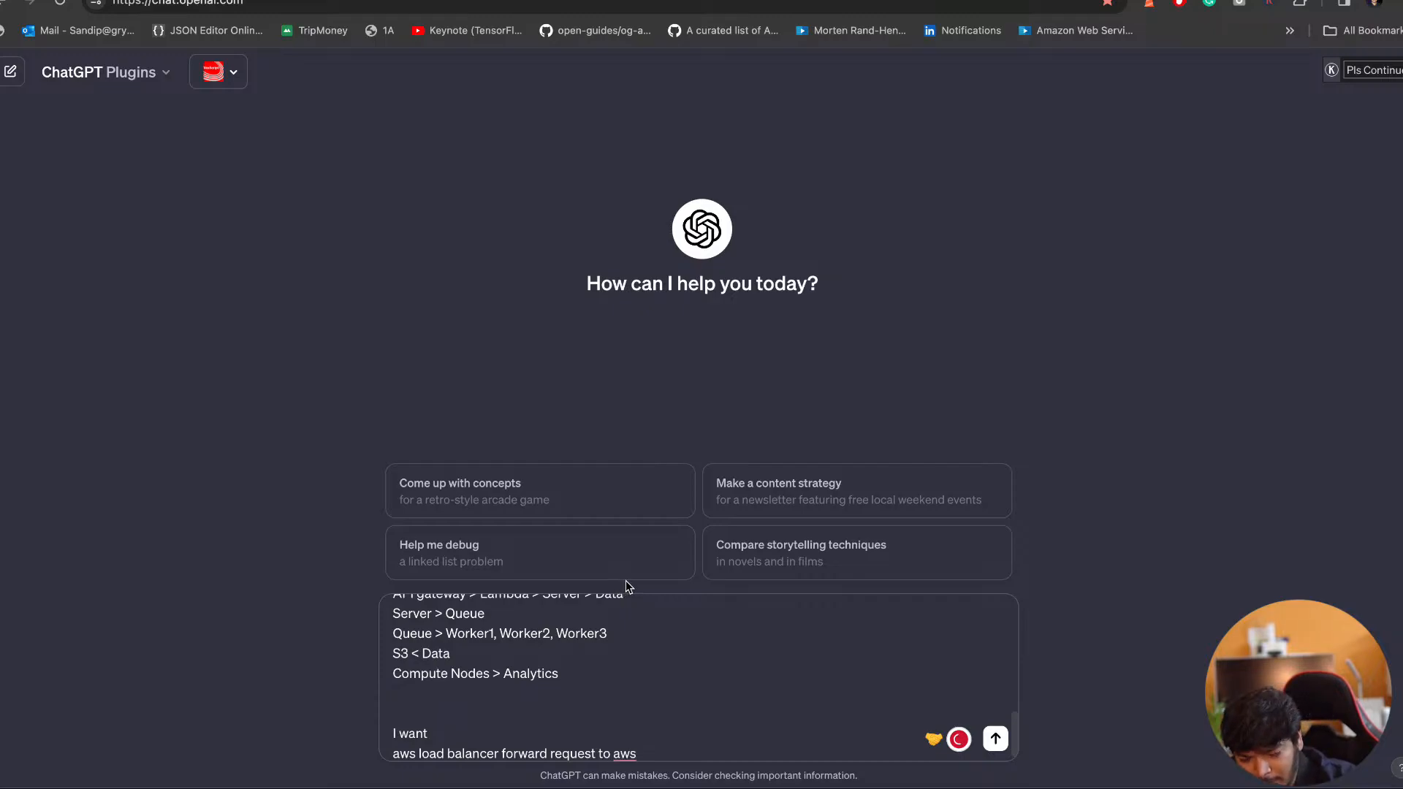
{"action": "type", "text": "ec2"}
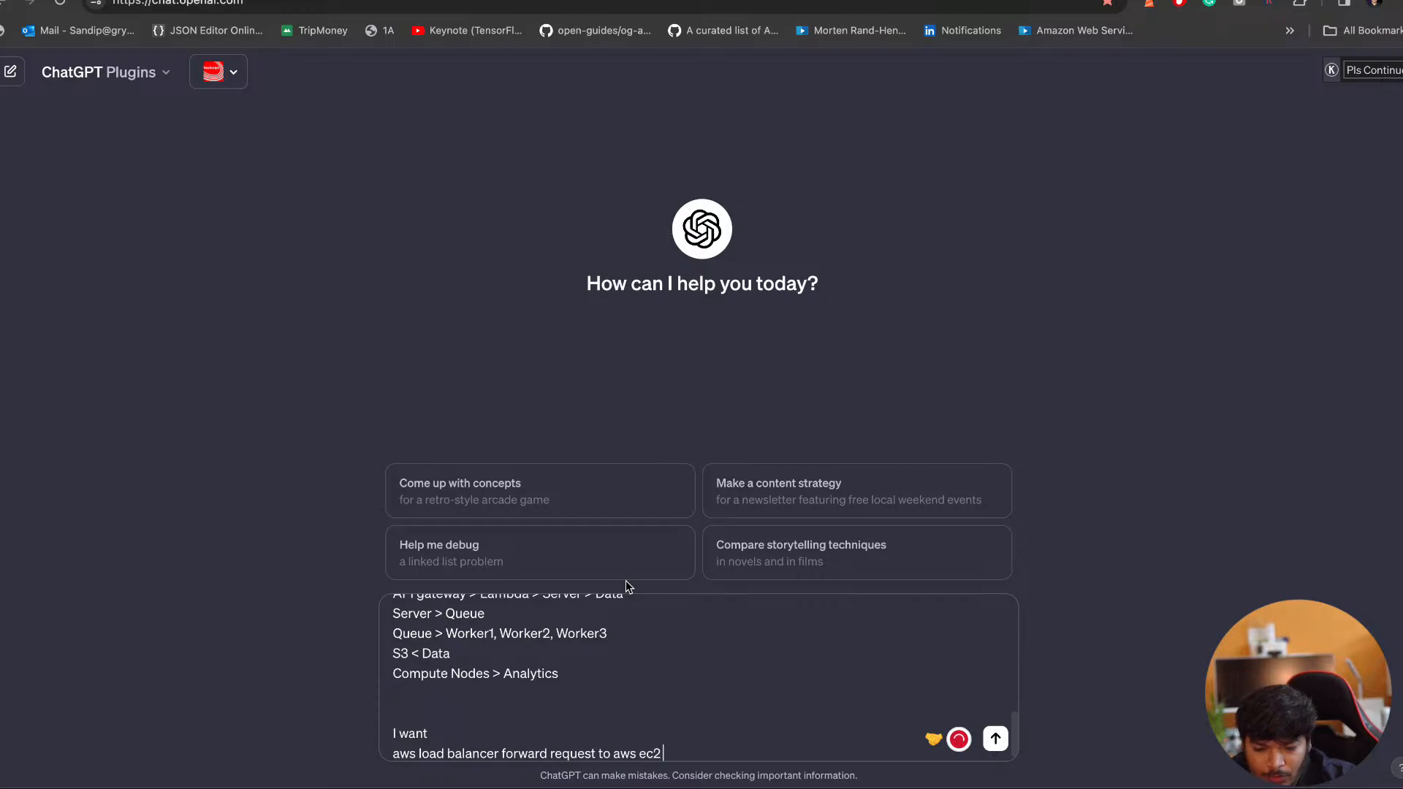
{"action": "type", "text": " autoscaling "}
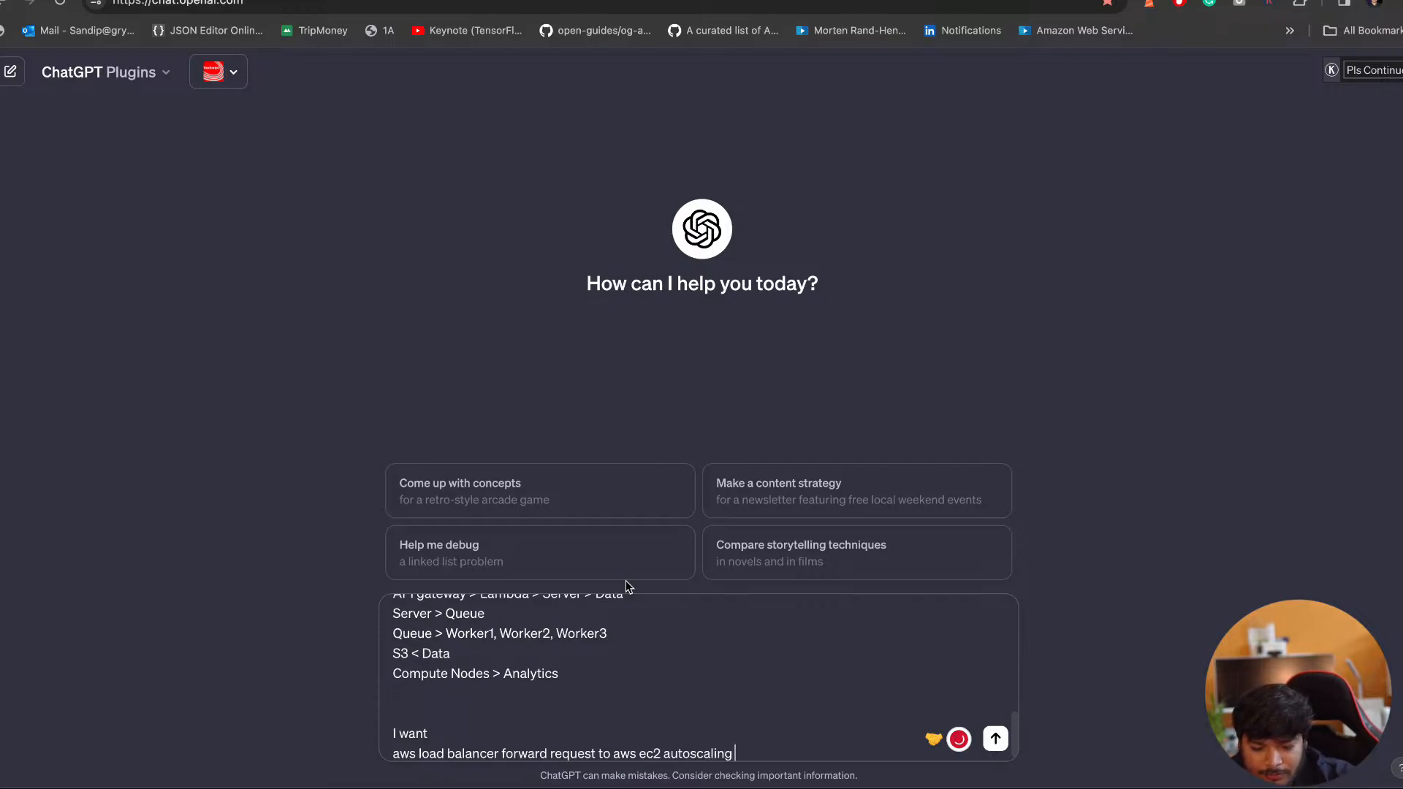
{"action": "type", "text": "group which is under"}
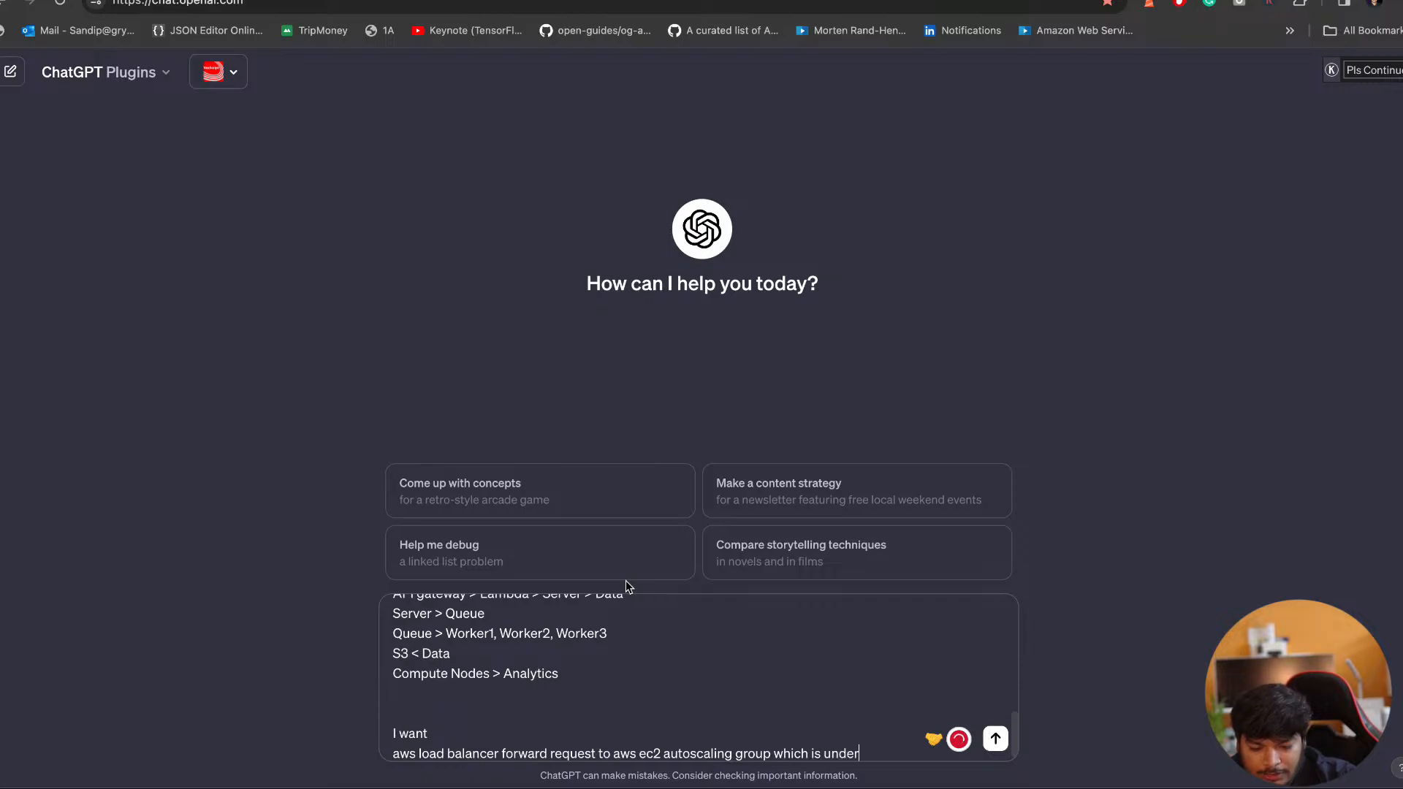
{"action": "type", "text": " aws vpc "}
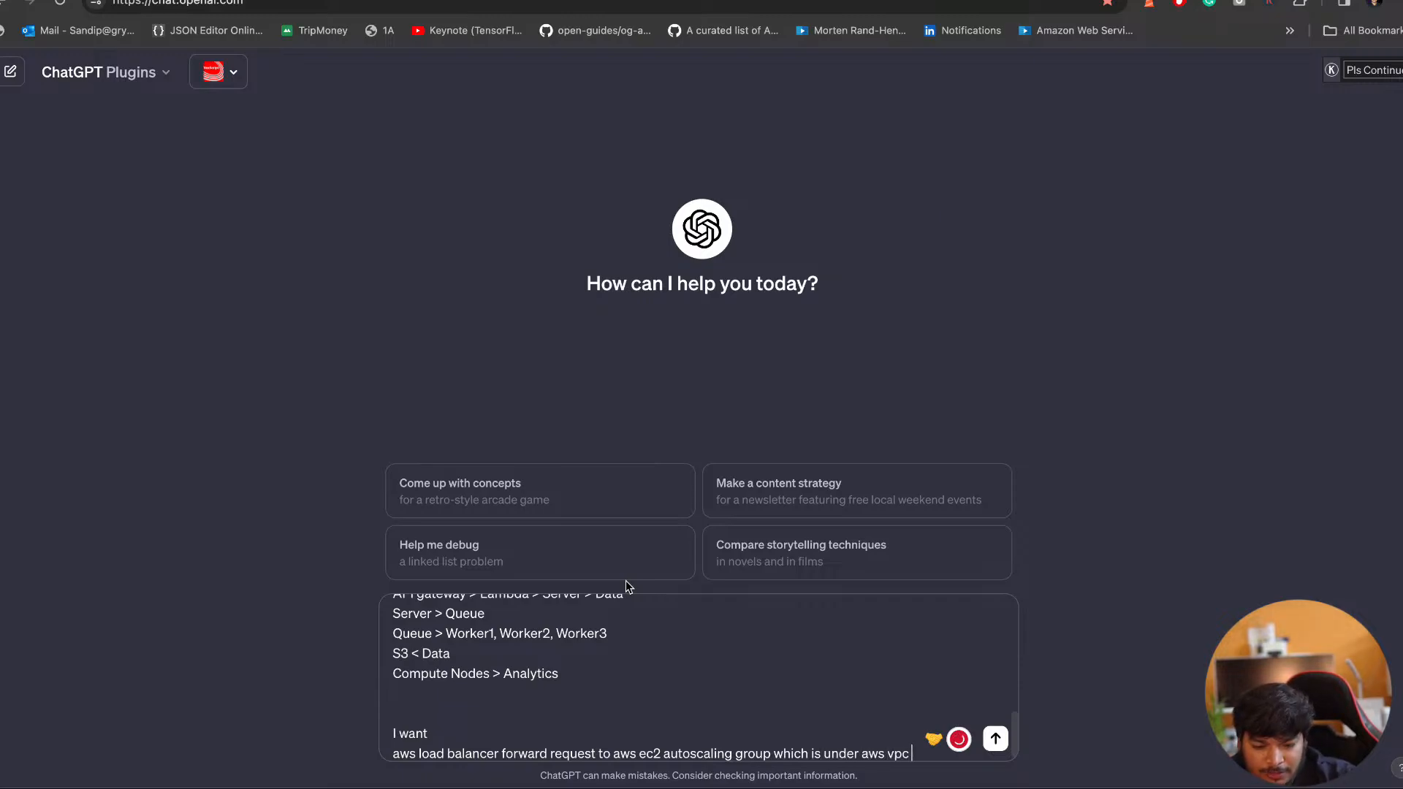
Continue the request with ", from this ec2 instances we can store / retrive data to/from s3 , also we have"
{"action": "type", "text": ", this"}
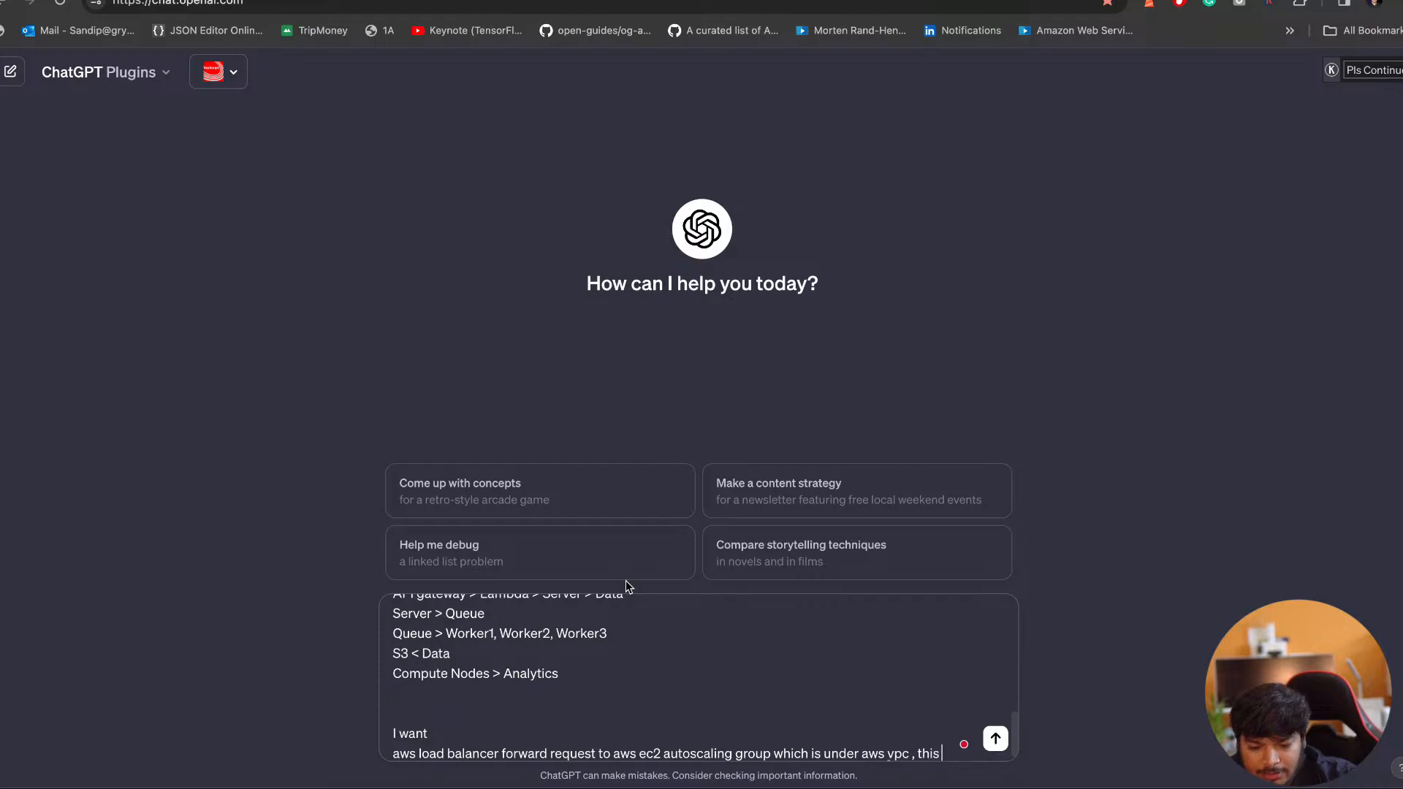
{"action": "type", "text": " ec2 instance"}
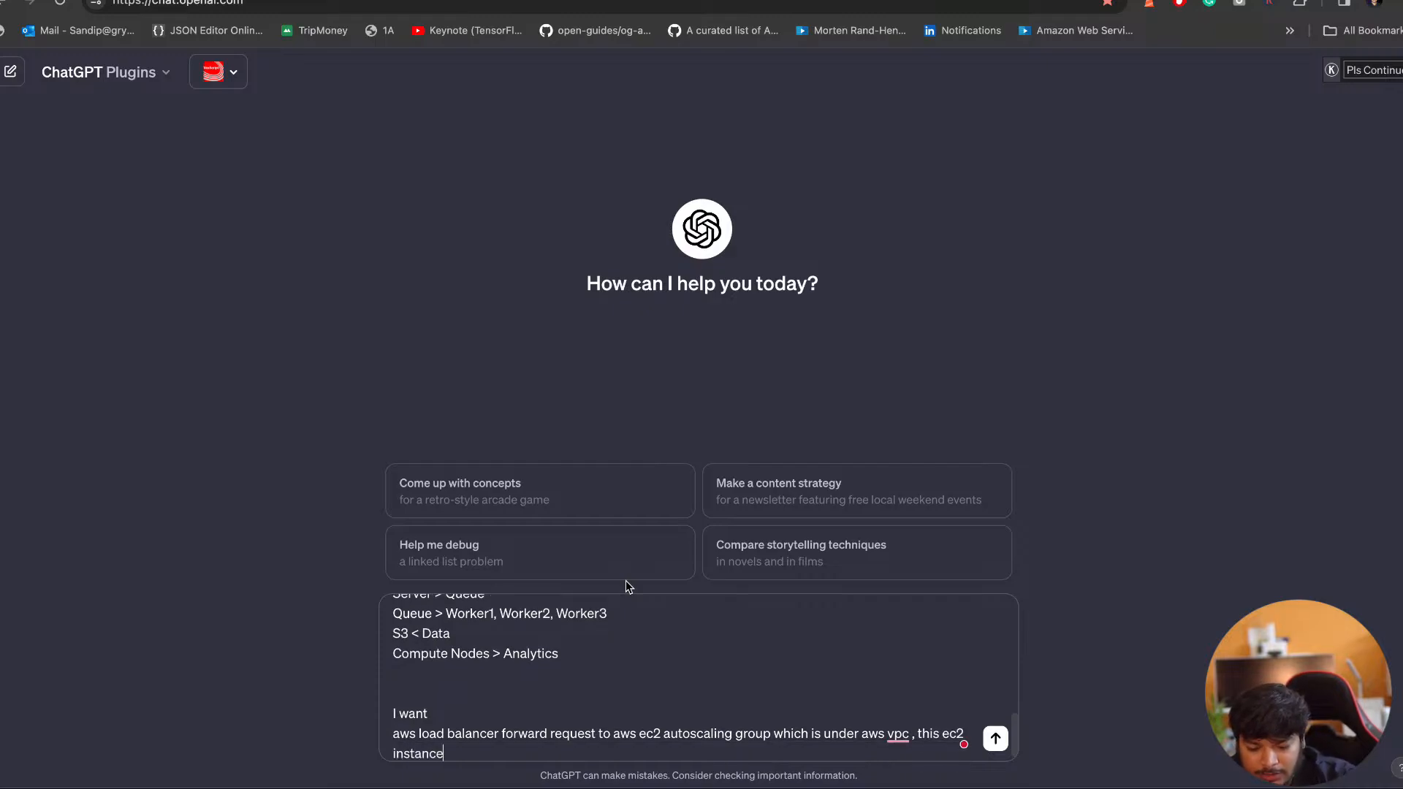
{"action": "type", "text": "s store"}
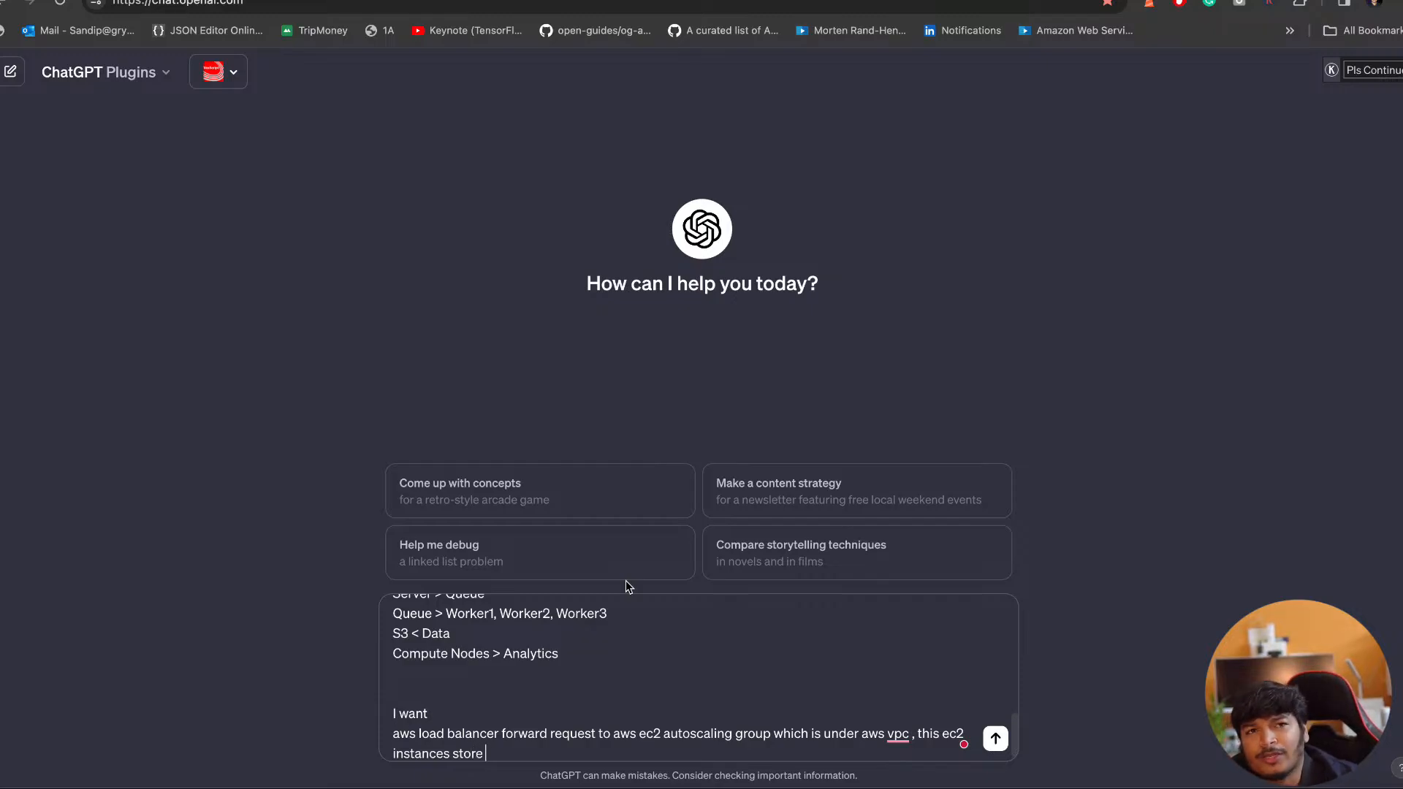
{"action": "left_click_drag", "start_coordinate": [918, 734], "coordinate": [928, 755]}
{"action": "type", "text": "from"}
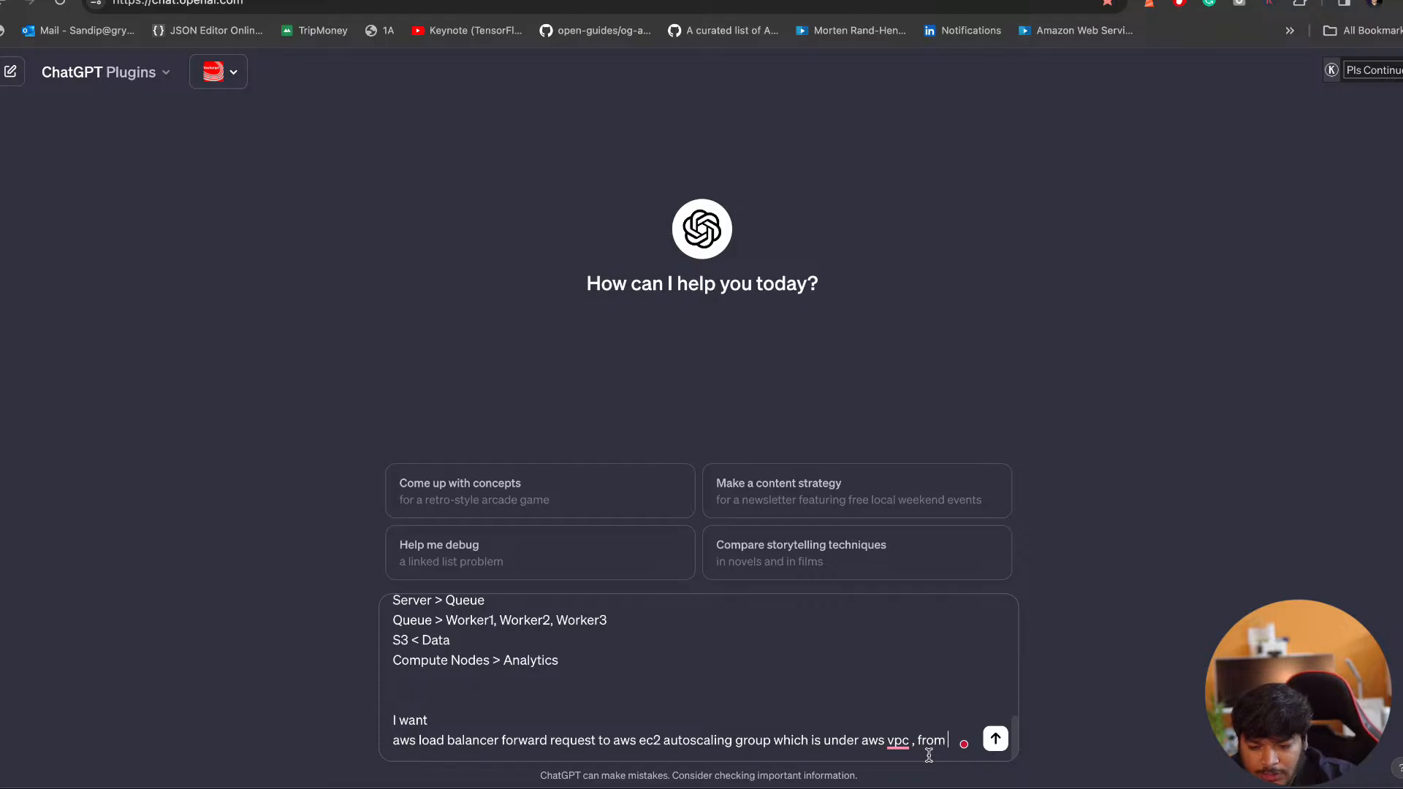
{"action": "type", "text": " this"}
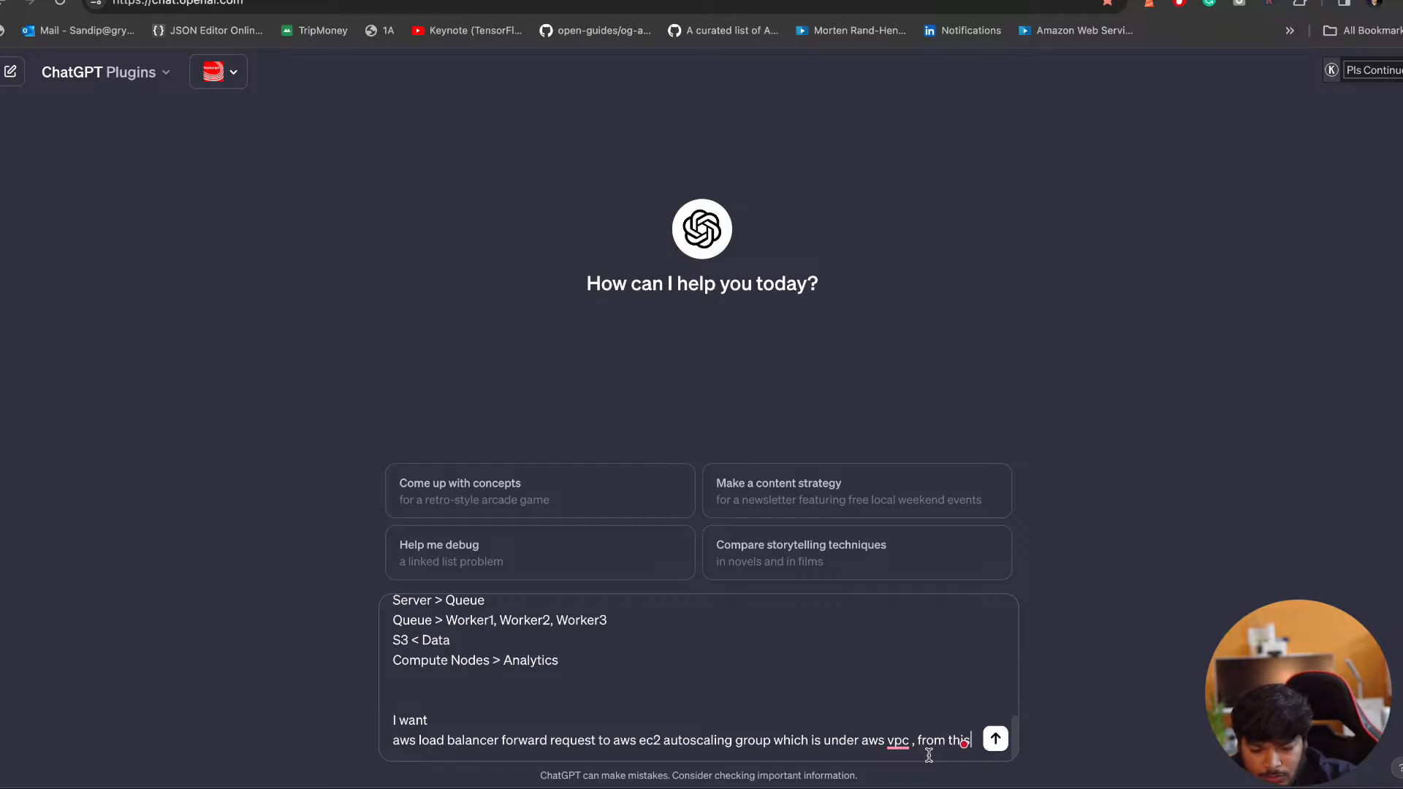
{"action": "type", "text": " ec2 instance"}
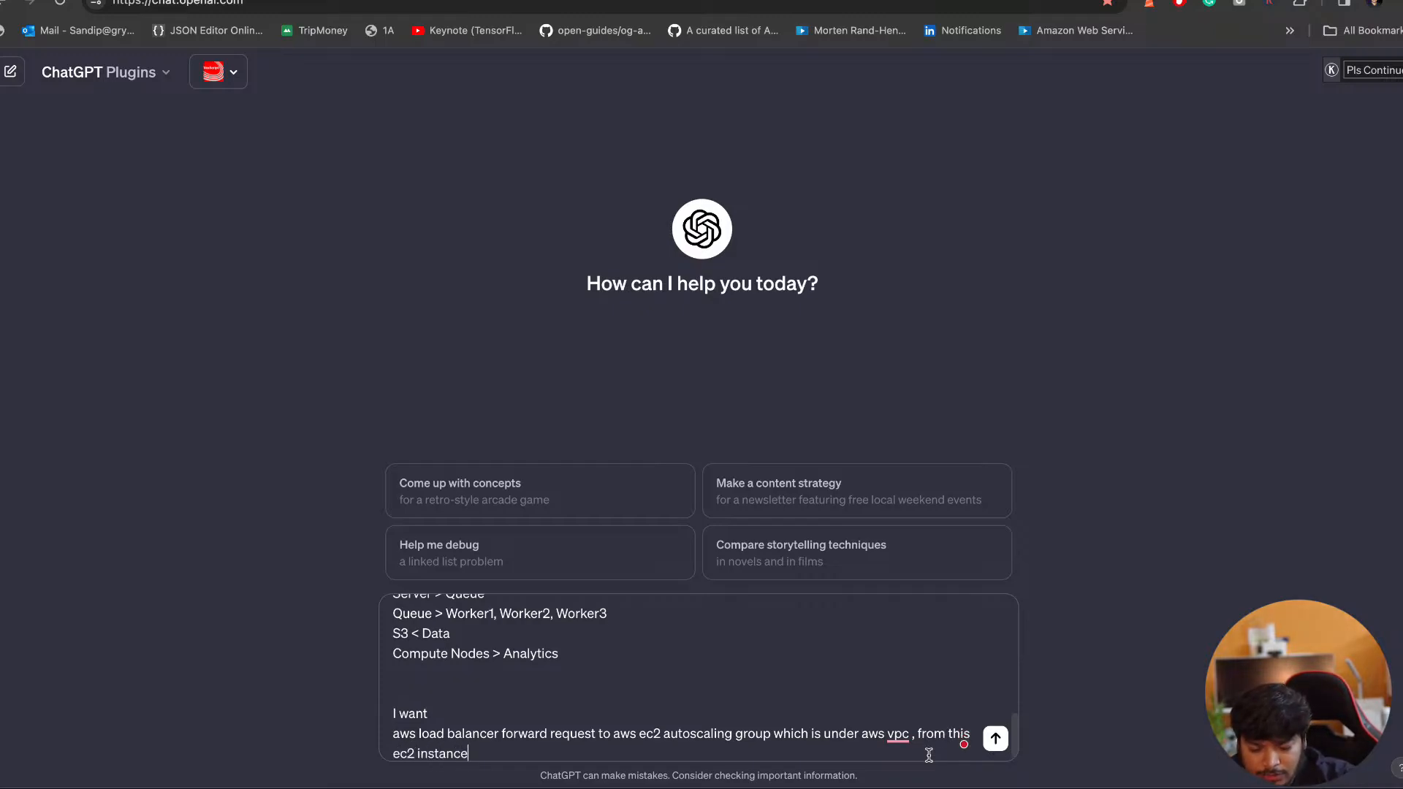
{"action": "type", "text": "s we can store "}
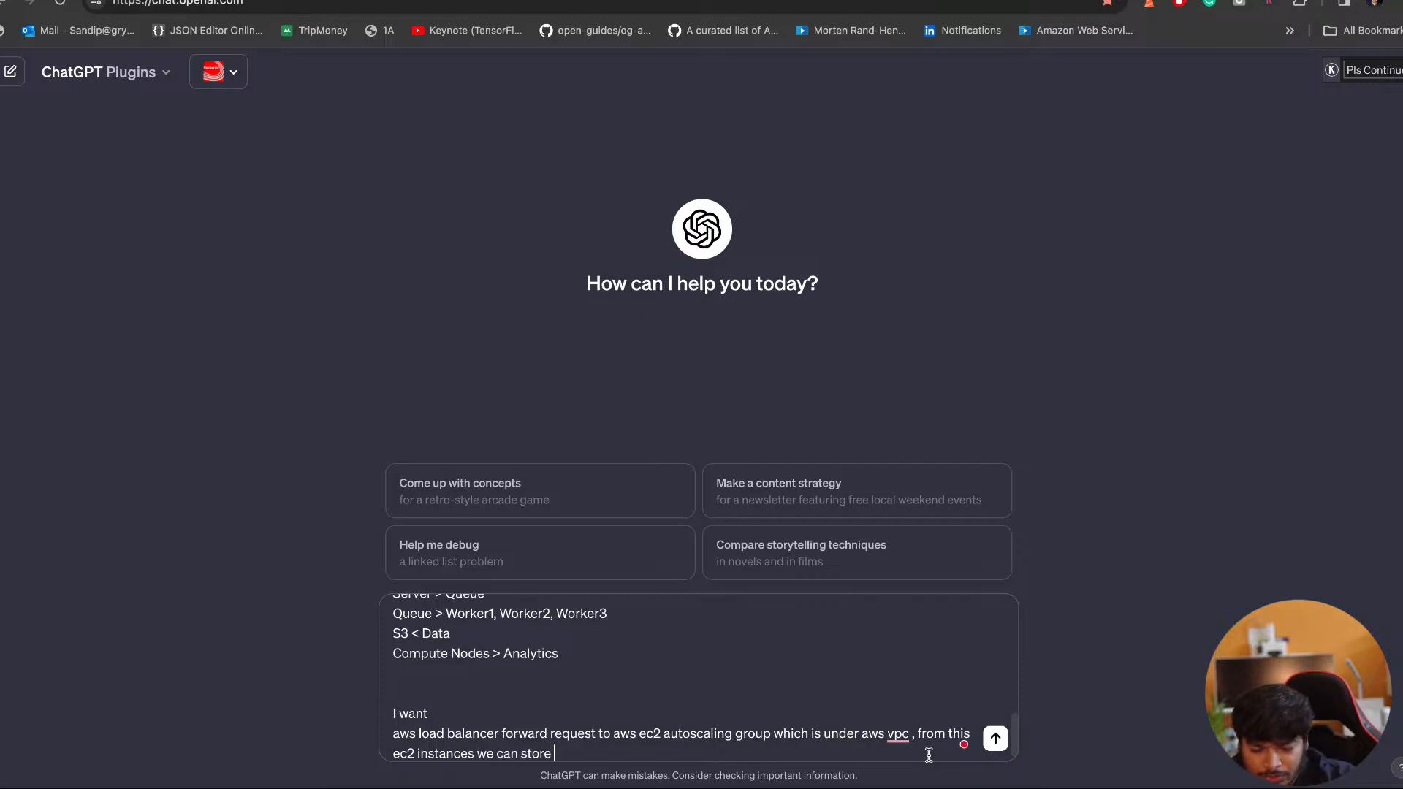
{"action": "type", "text": "/ retrive data "}
{"action": "type", "text": "into"}
{"action": "type", "text": "to/from s"}
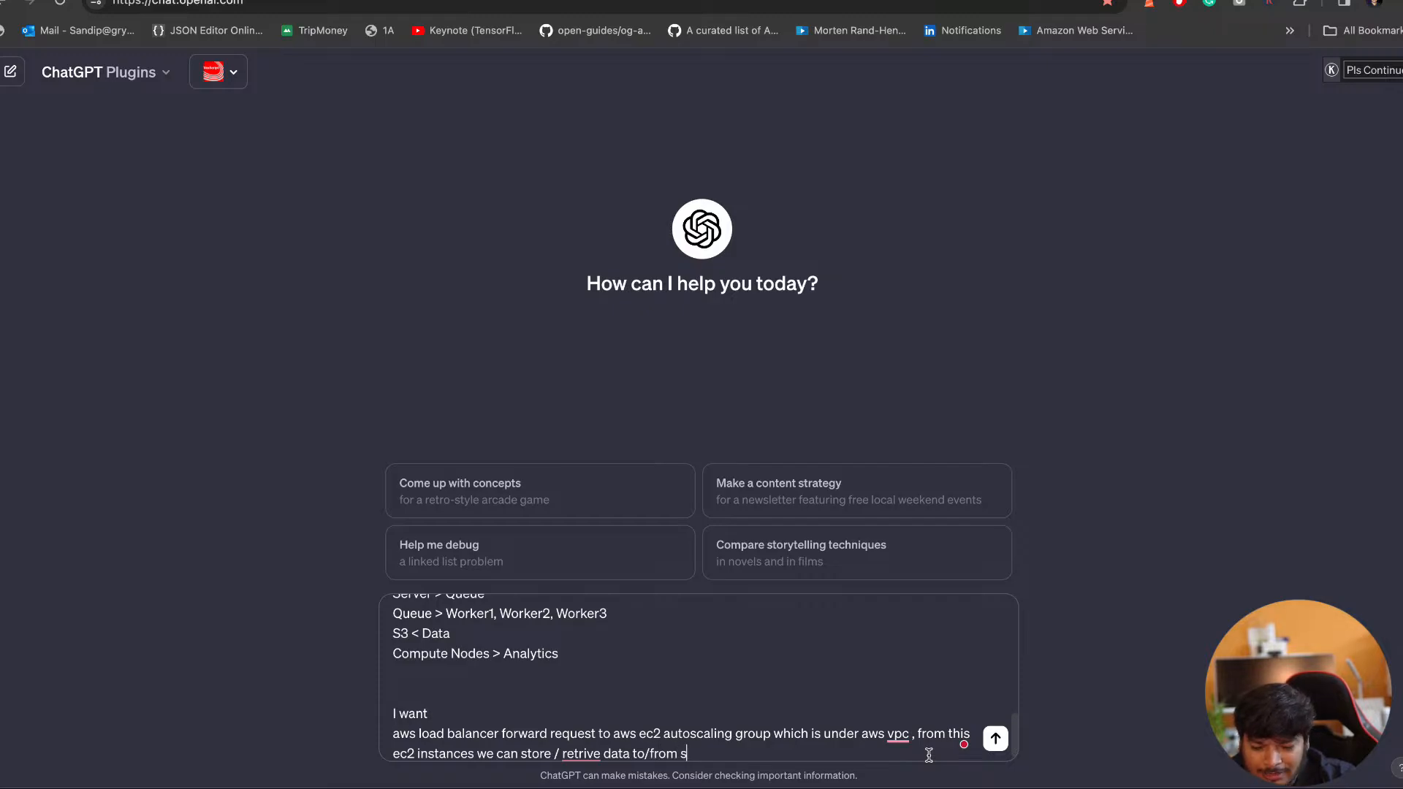
{"action": "type", "text": "3 , also we have"}
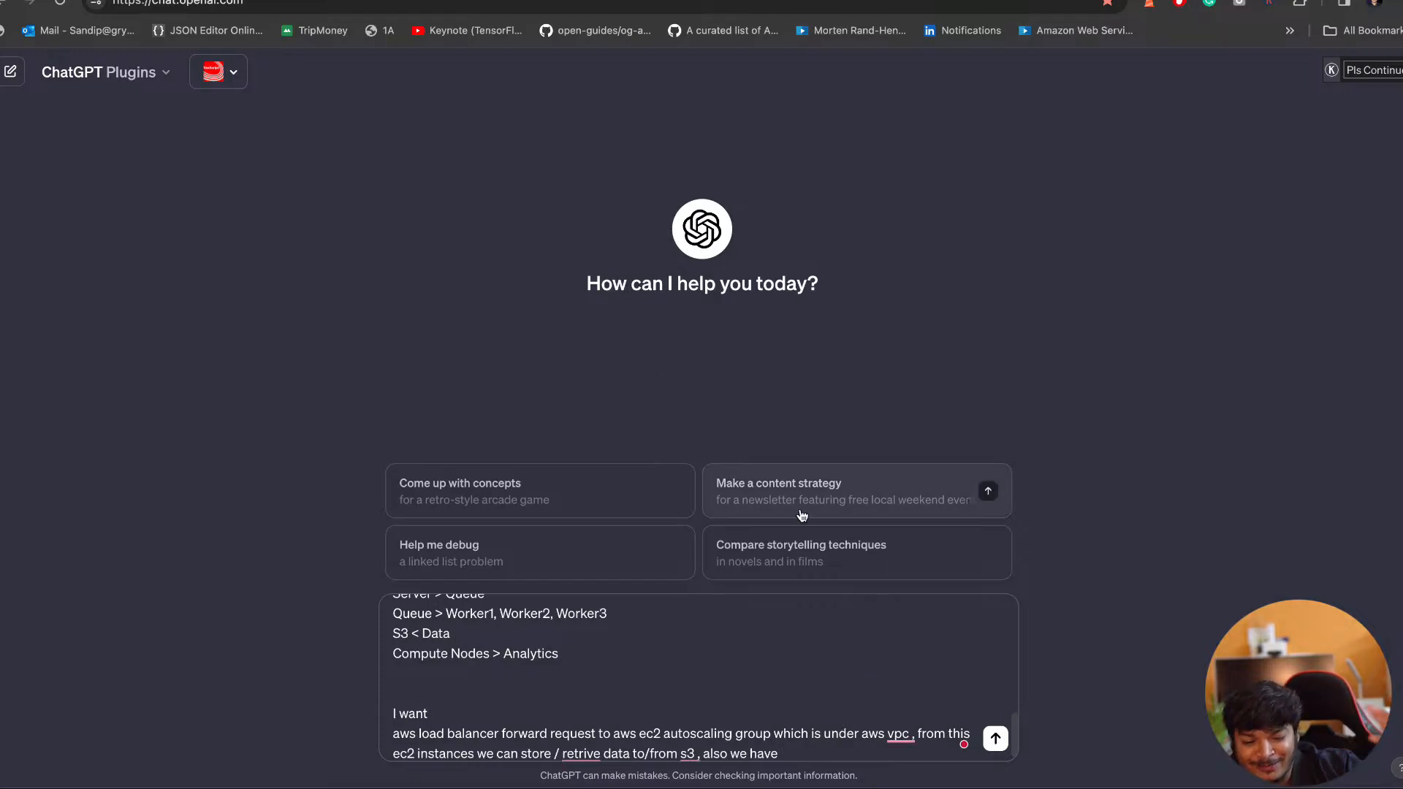
Correct the misspelled word "retrive" to "retrieve" in the request and return to the end of the text
{"action": "mouse_move", "coordinate": [581, 754]}
{"action": "left_click", "coordinate": [597, 630]}
{"action": "left_click", "coordinate": [818, 753]}
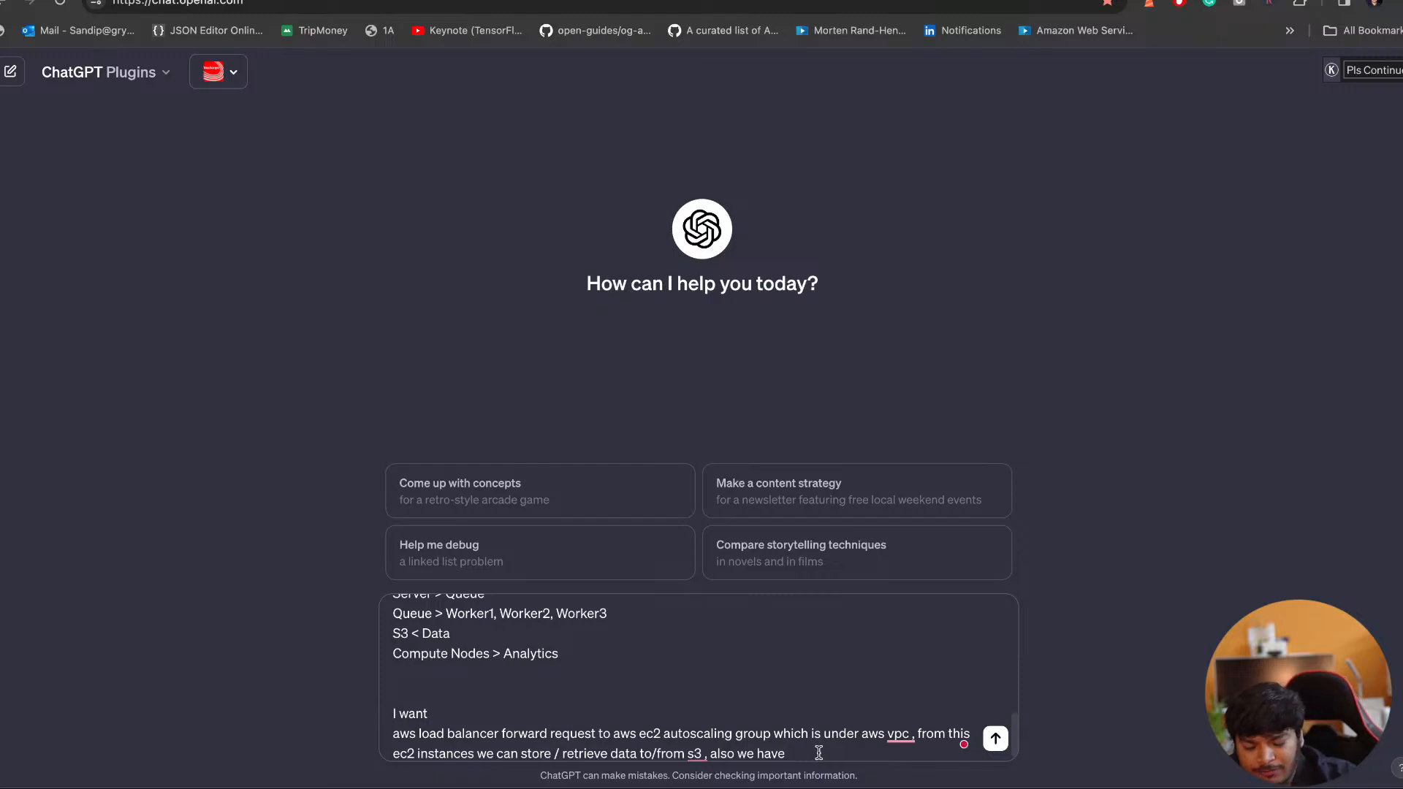
Finish the request with "rds posgresql DB which ec2 instance can connect" and send the message to ChatGPT
{"action": "type", "text": "rds"}
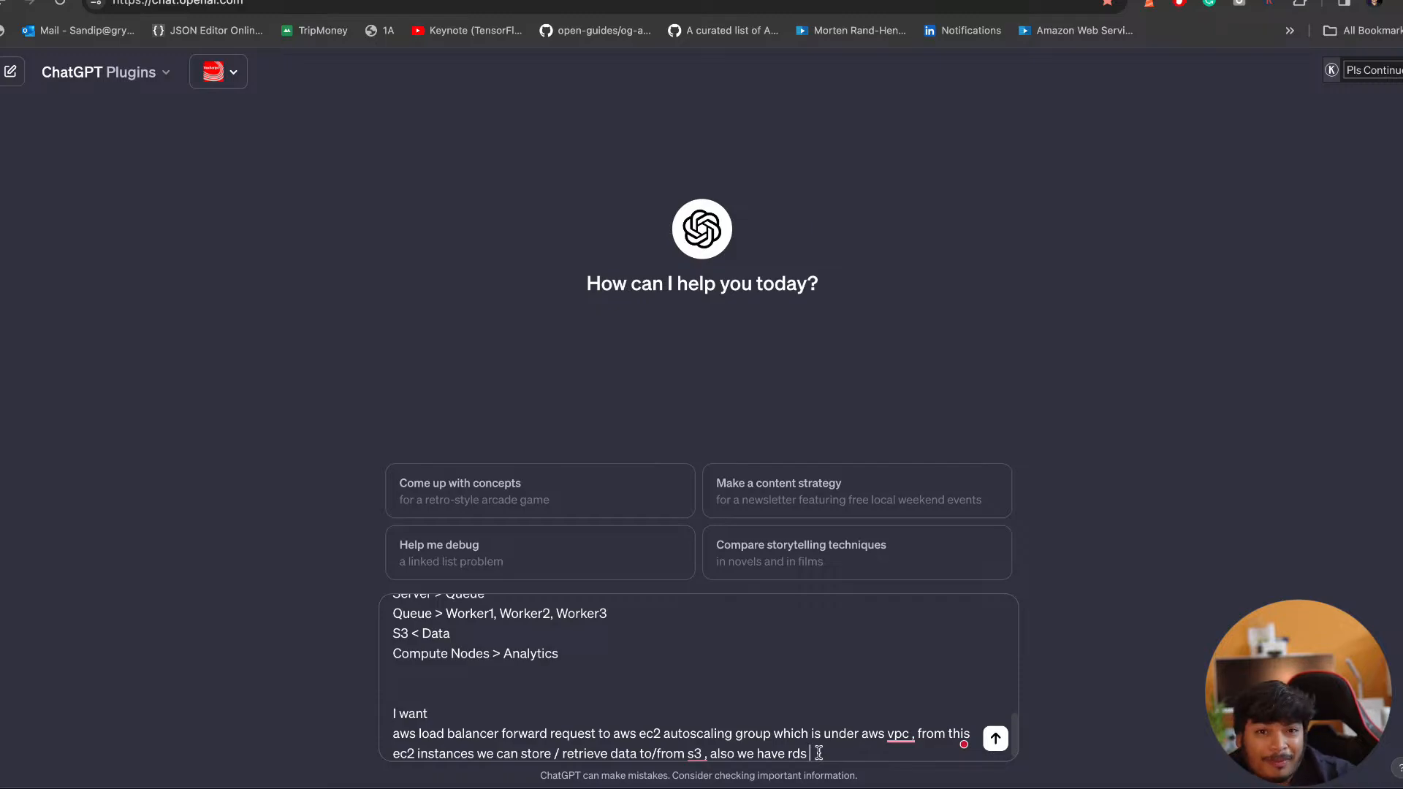
{"action": "type", "text": "posgresql DB "}
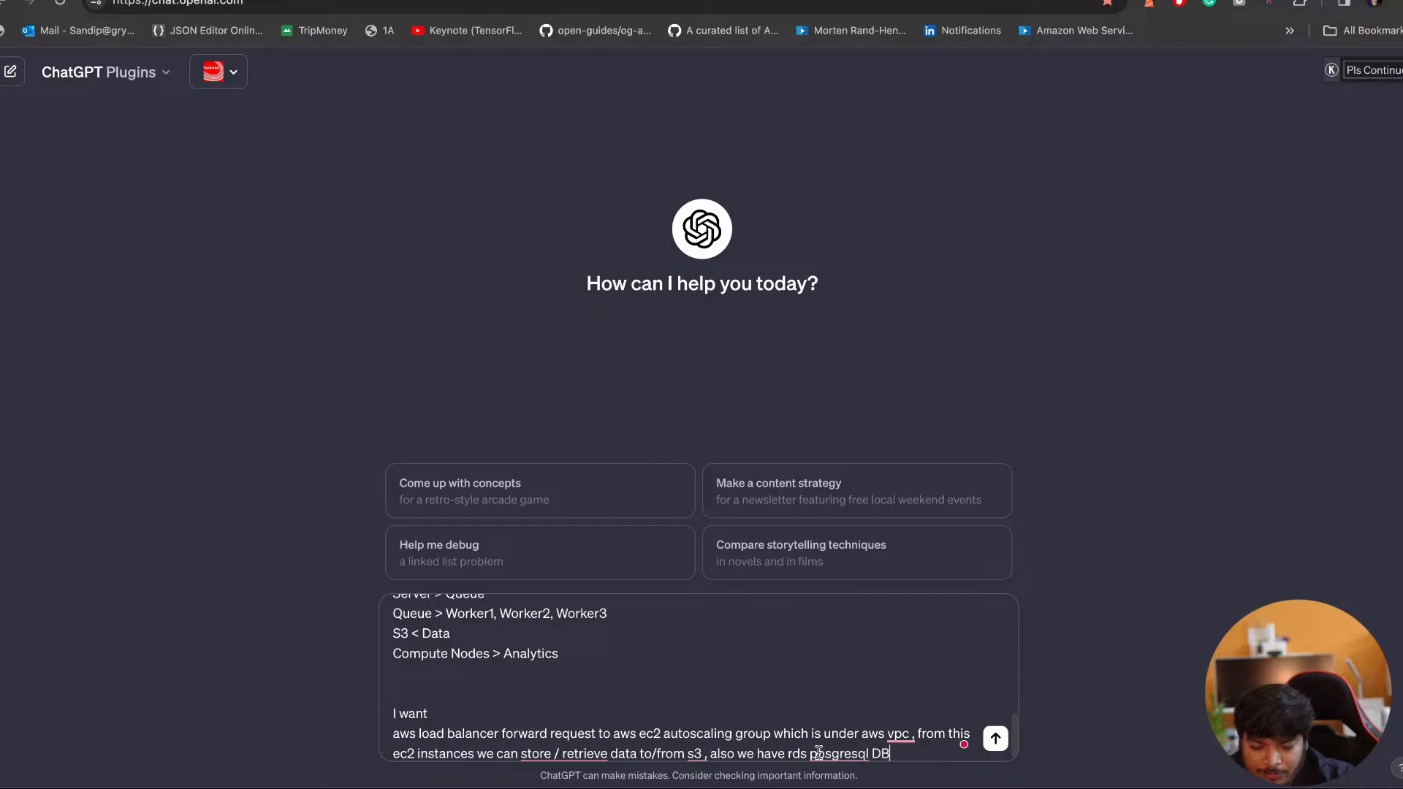
{"action": "type", "text": "w"}
{"action": "key", "text": "BackSpace"}
{"action": "key", "text": "BackSpace"}
{"action": "type", "text": "which can"}
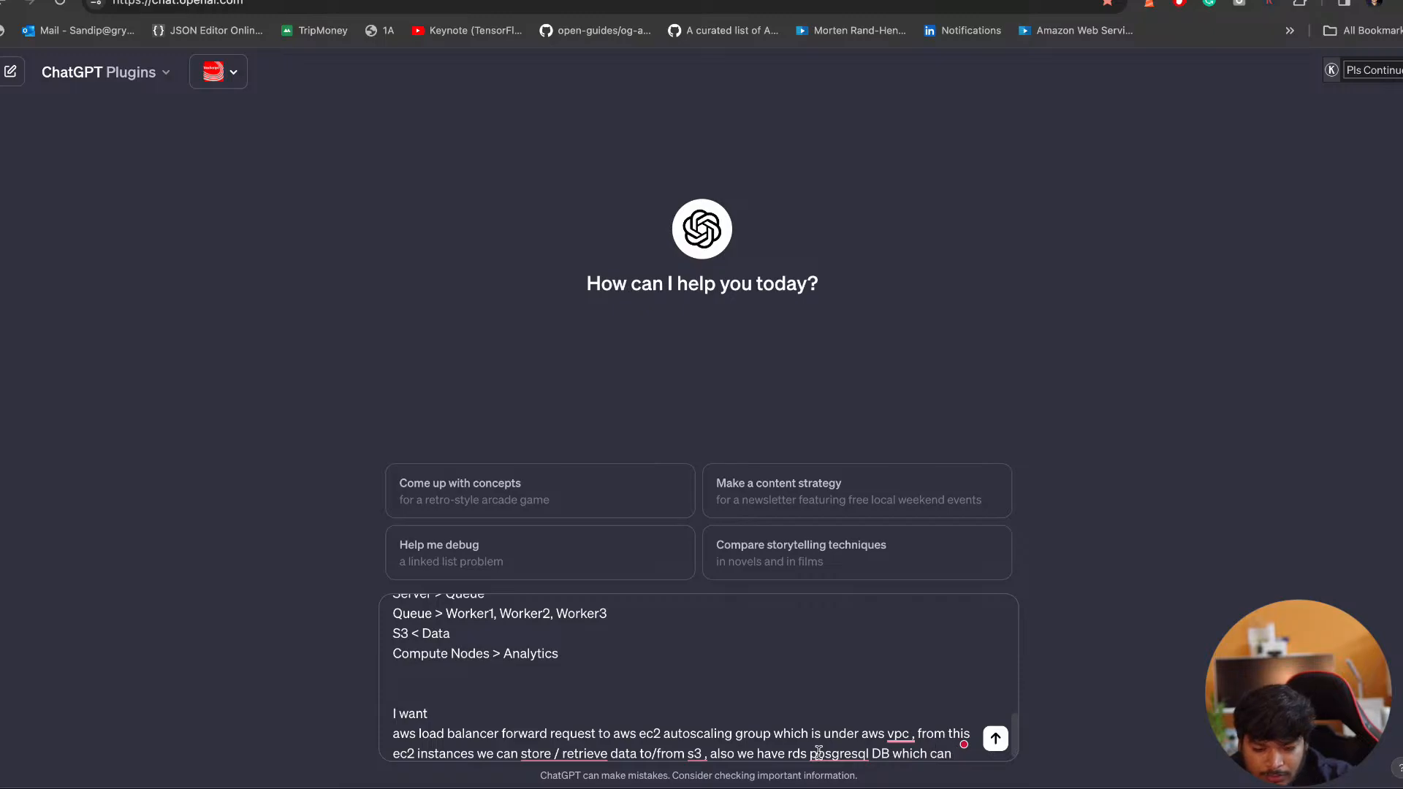
{"action": "key", "text": "BackSpace"}
{"action": "key", "text": "BackSpace"}
{"action": "type", "text": "instance can connect"}
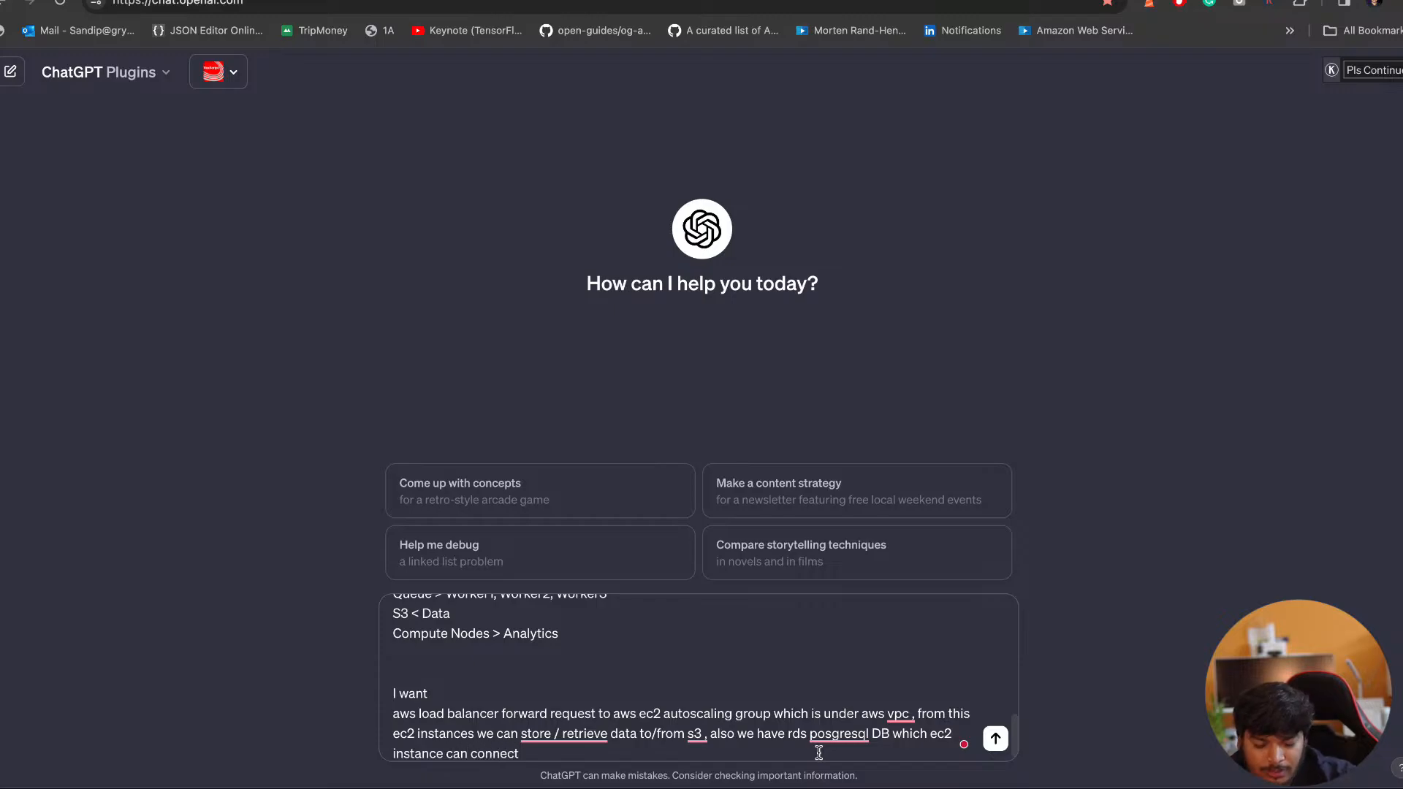
{"action": "key", "text": "Return"}
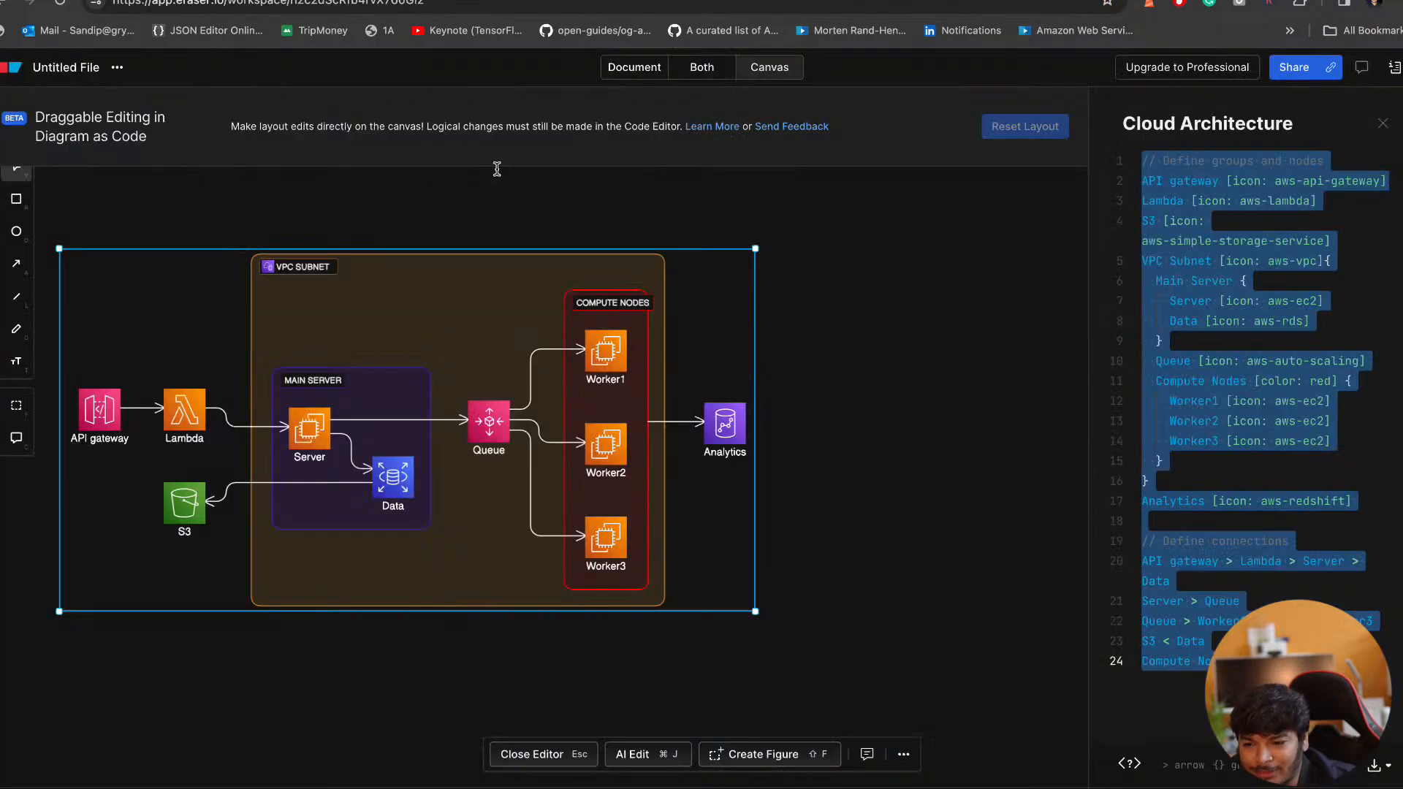
{"action": "key", "text": "Escape"}
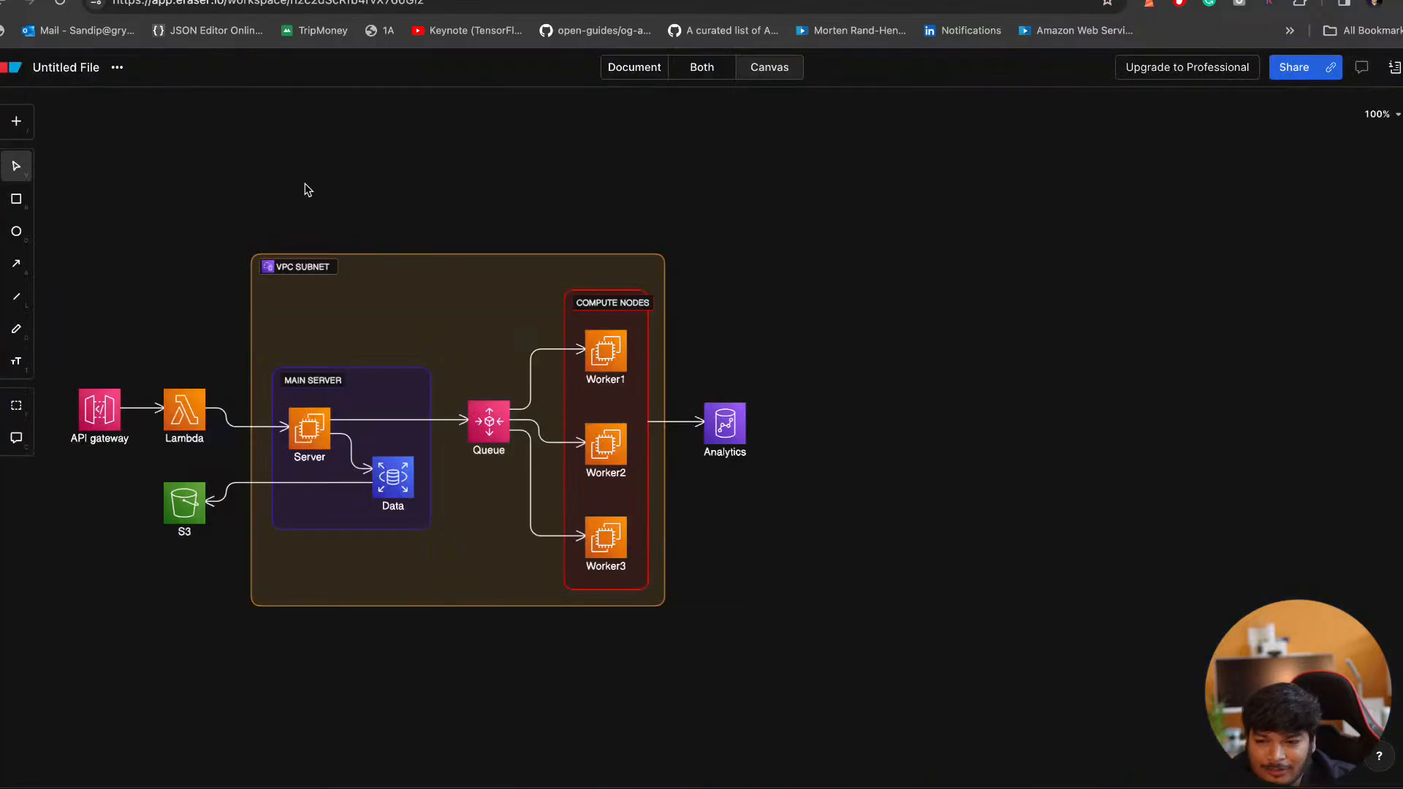
{"action": "left_click", "coordinate": [16, 122]}
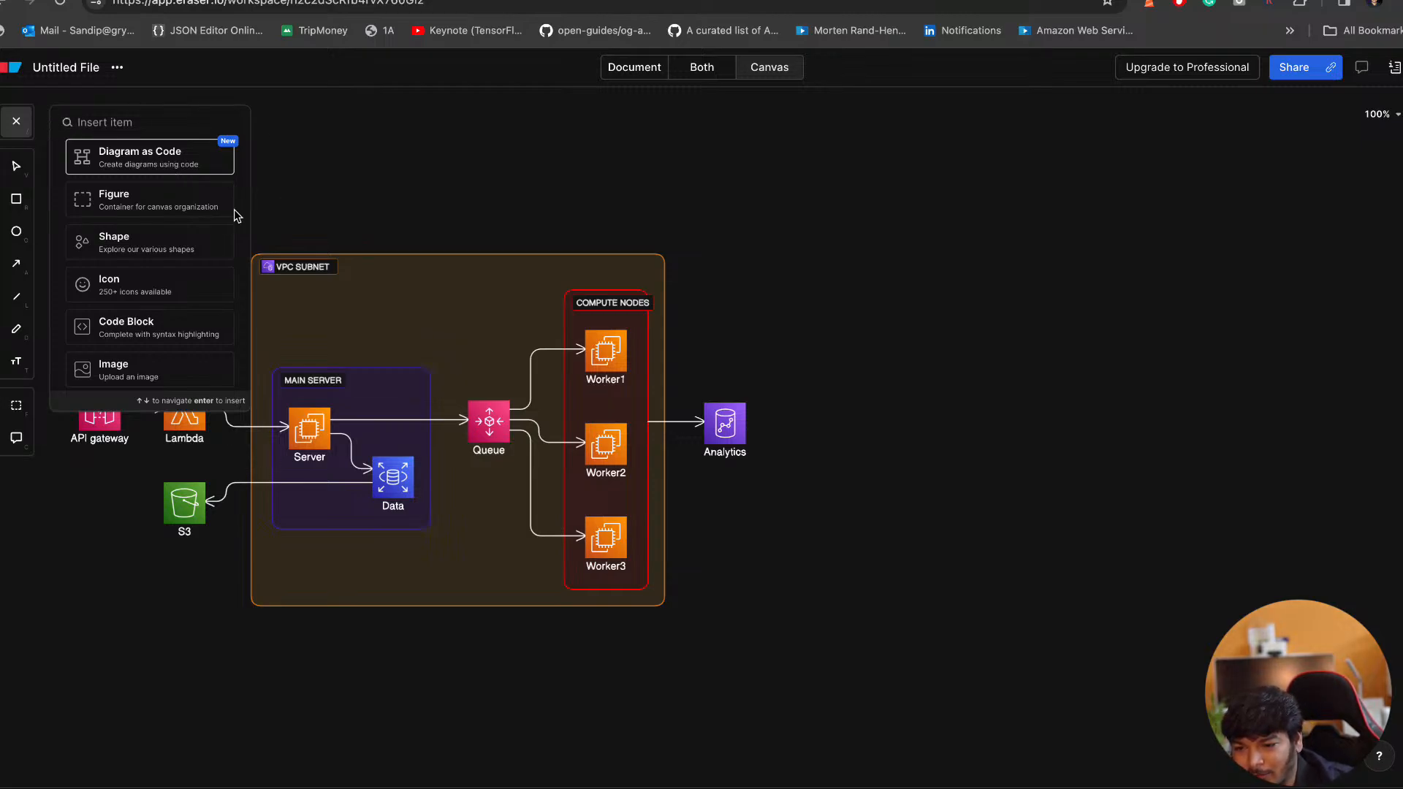
{"action": "left_click", "coordinate": [318, 117]}
{"action": "left_click", "coordinate": [16, 123]}
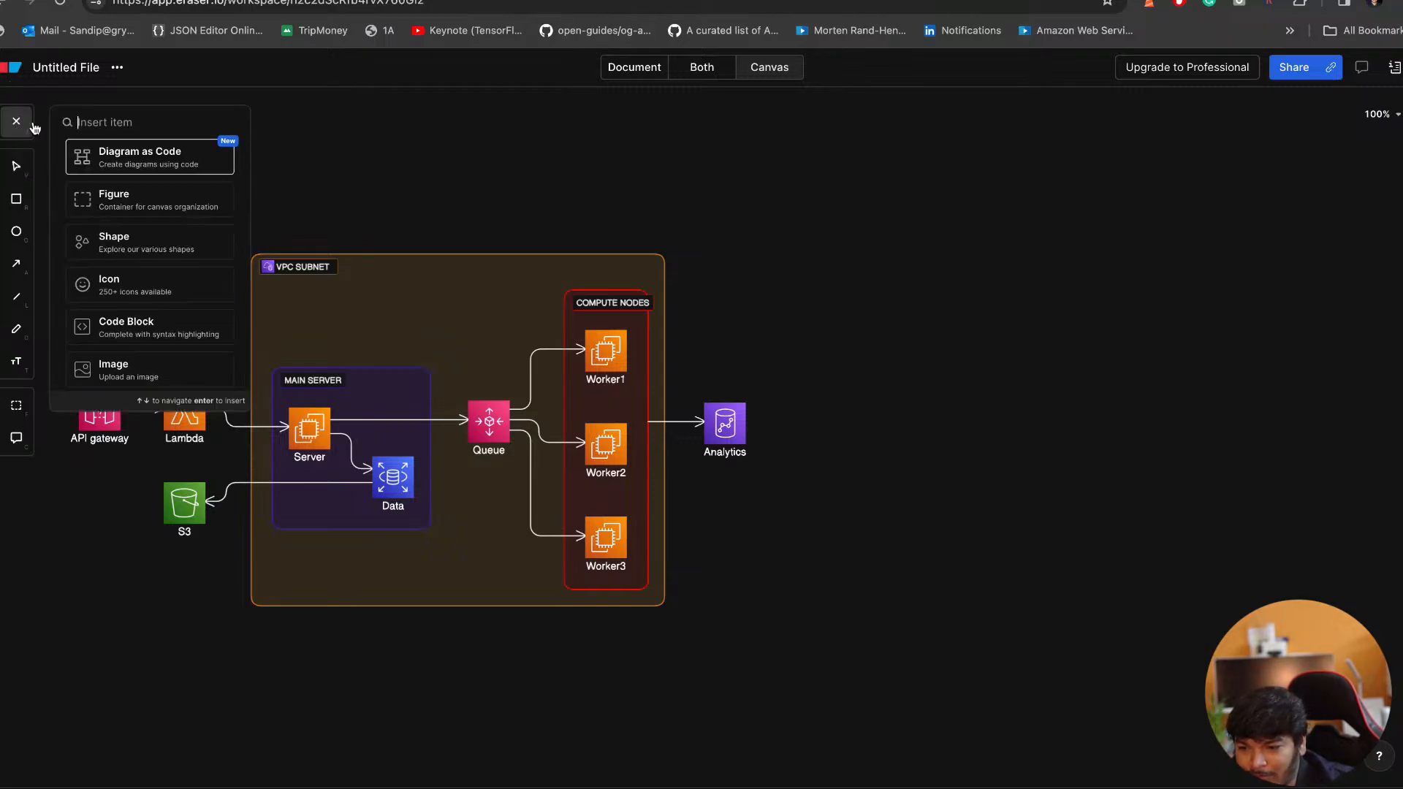
{"action": "scroll", "coordinate": [154, 220], "scroll_direction": "down", "scroll_amount": 1}
{"action": "scroll", "coordinate": [160, 202], "scroll_direction": "up", "scroll_amount": 1}
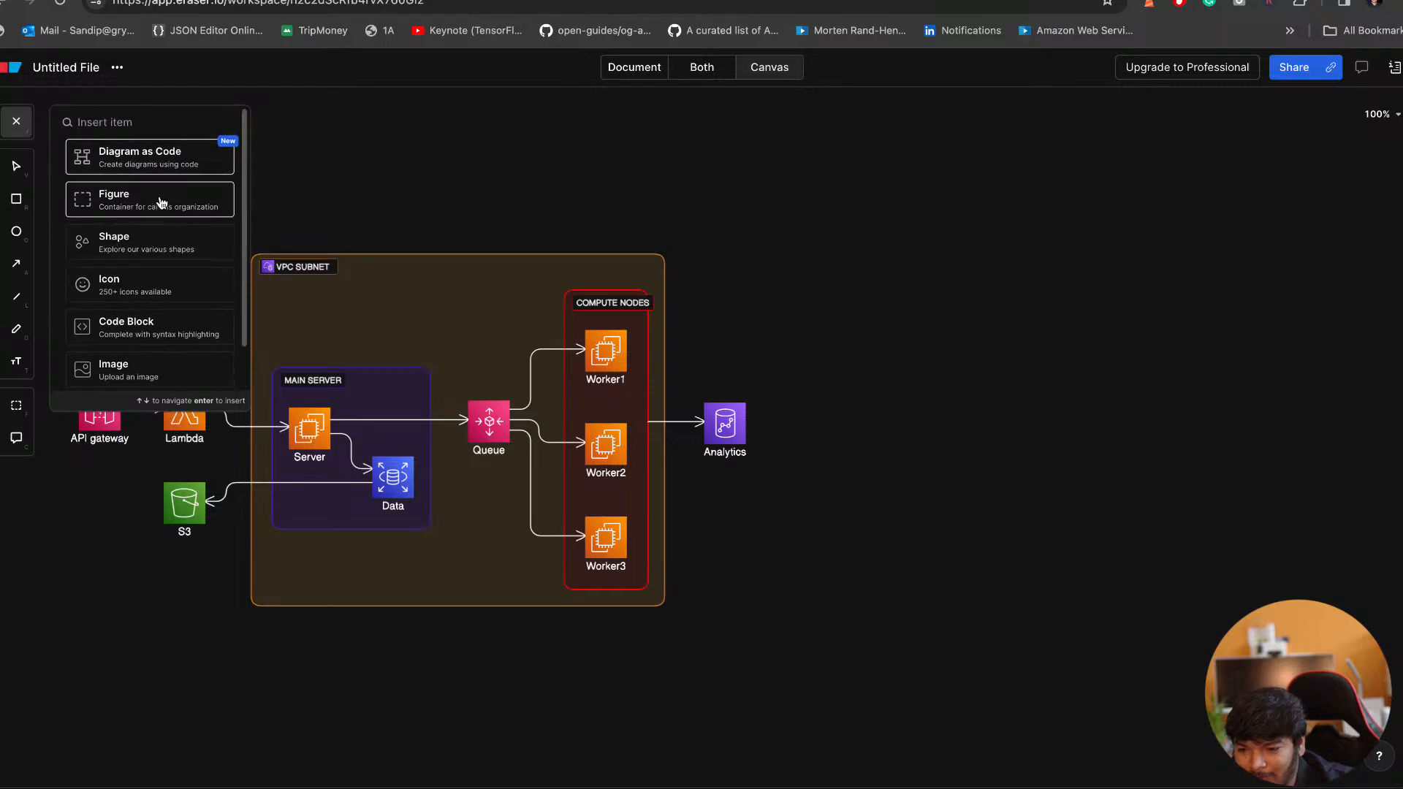
{"action": "left_click", "coordinate": [336, 146]}
Return to ChatGPT and read through its generated diagram code and the explanation of the components
{"action": "key", "text": "ctrl+Tab"}
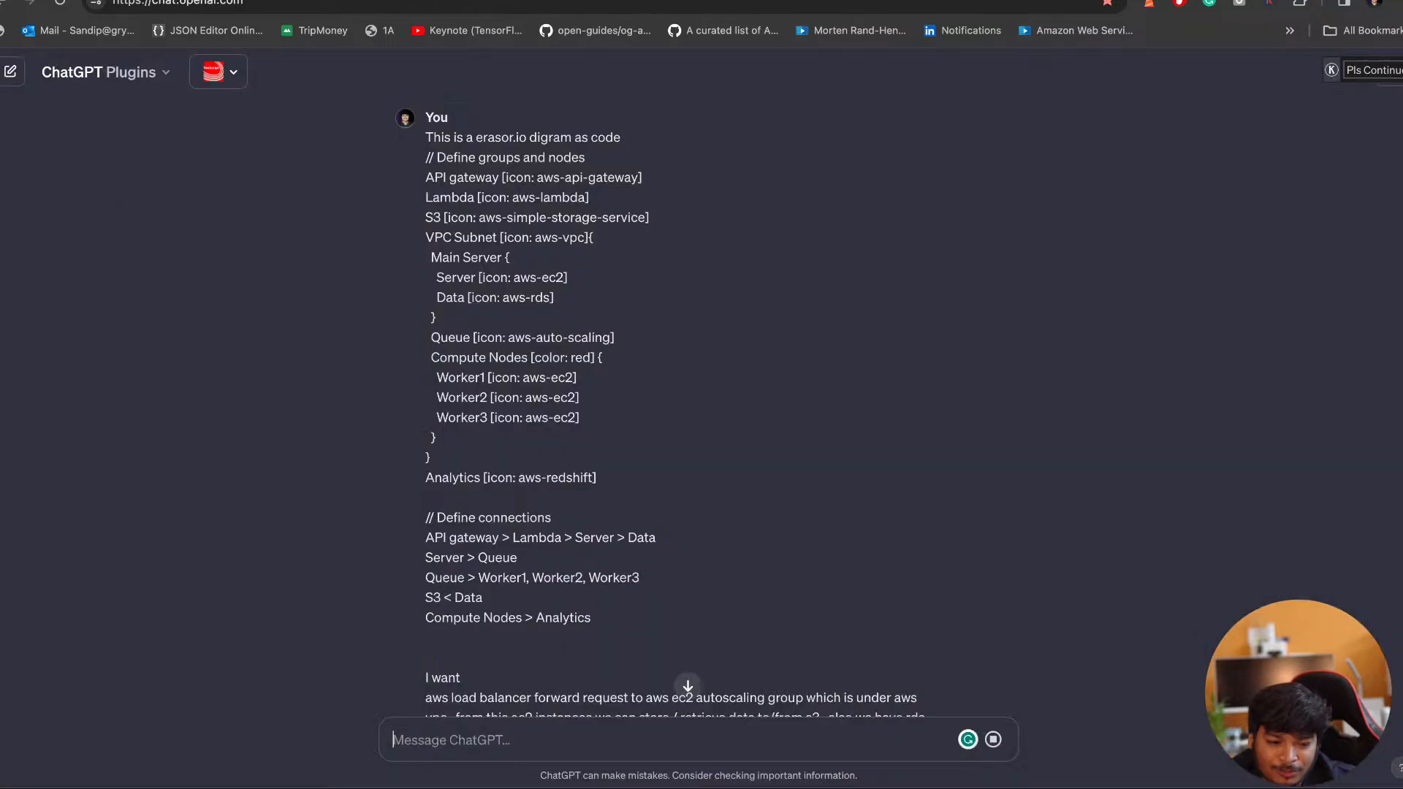
{"action": "scroll", "coordinate": [554, 603], "scroll_direction": "down", "scroll_amount": 10}
{"action": "scroll", "coordinate": [487, 381], "scroll_direction": "up", "scroll_amount": 3}
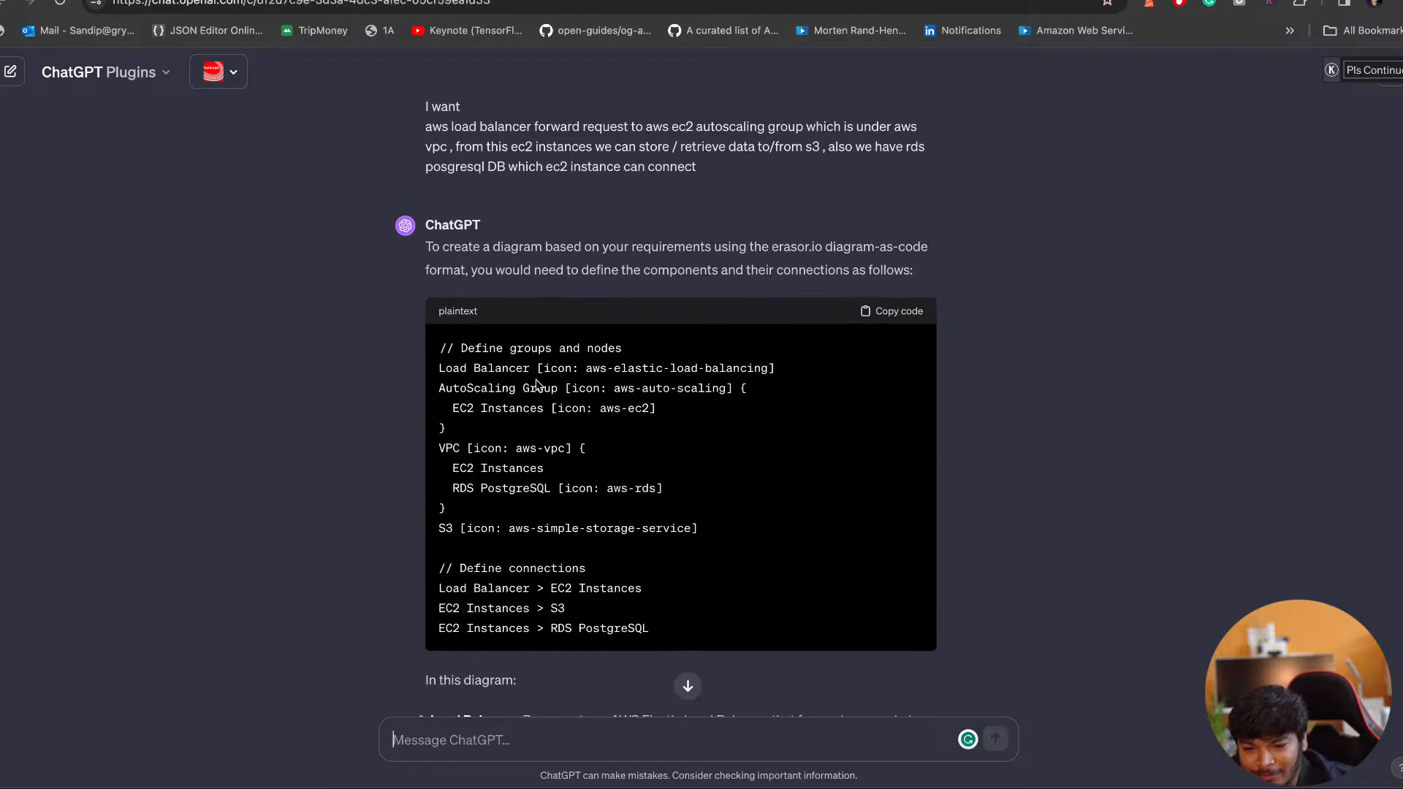
{"action": "scroll", "coordinate": [387, 466], "scroll_direction": "down", "scroll_amount": 3}
{"action": "scroll", "coordinate": [387, 466], "scroll_direction": "down", "scroll_amount": 2}
{"action": "scroll", "coordinate": [479, 372], "scroll_direction": "up", "scroll_amount": 8}
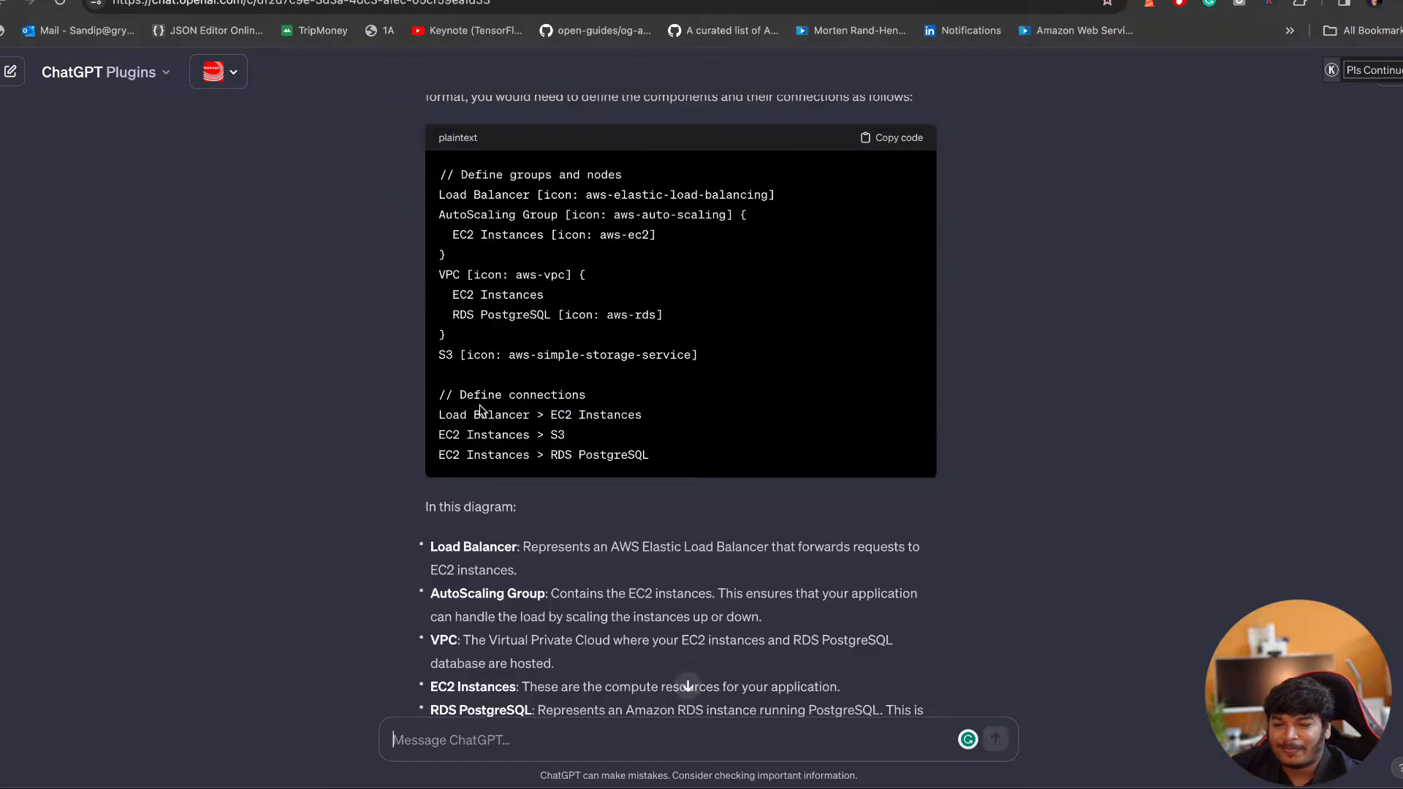
{"action": "scroll", "coordinate": [428, 344], "scroll_direction": "up", "scroll_amount": 6}
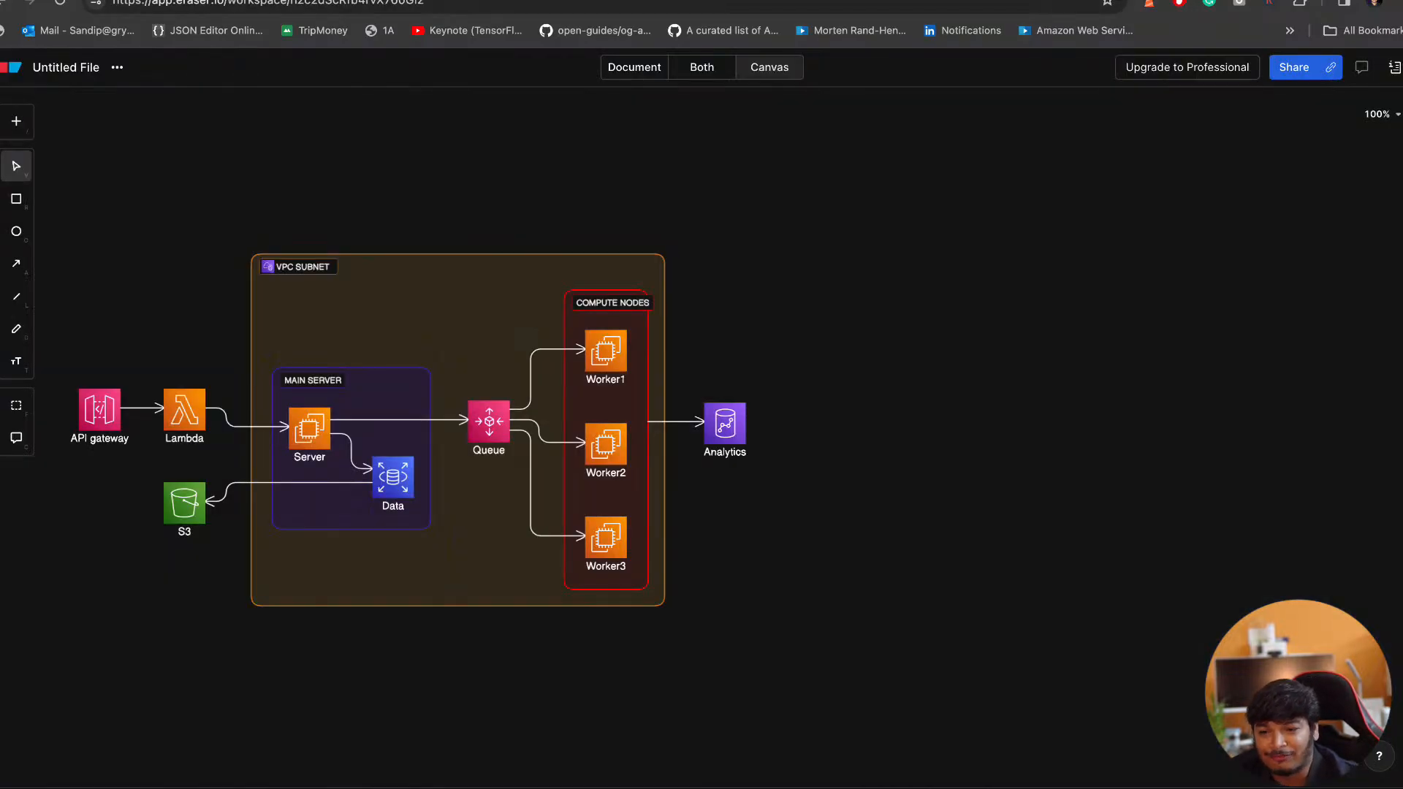
Open the Cloud Architecture diagram's code for editing in Eraser and go back to the generated code in ChatGPT
{"action": "double_click", "coordinate": [481, 428]}
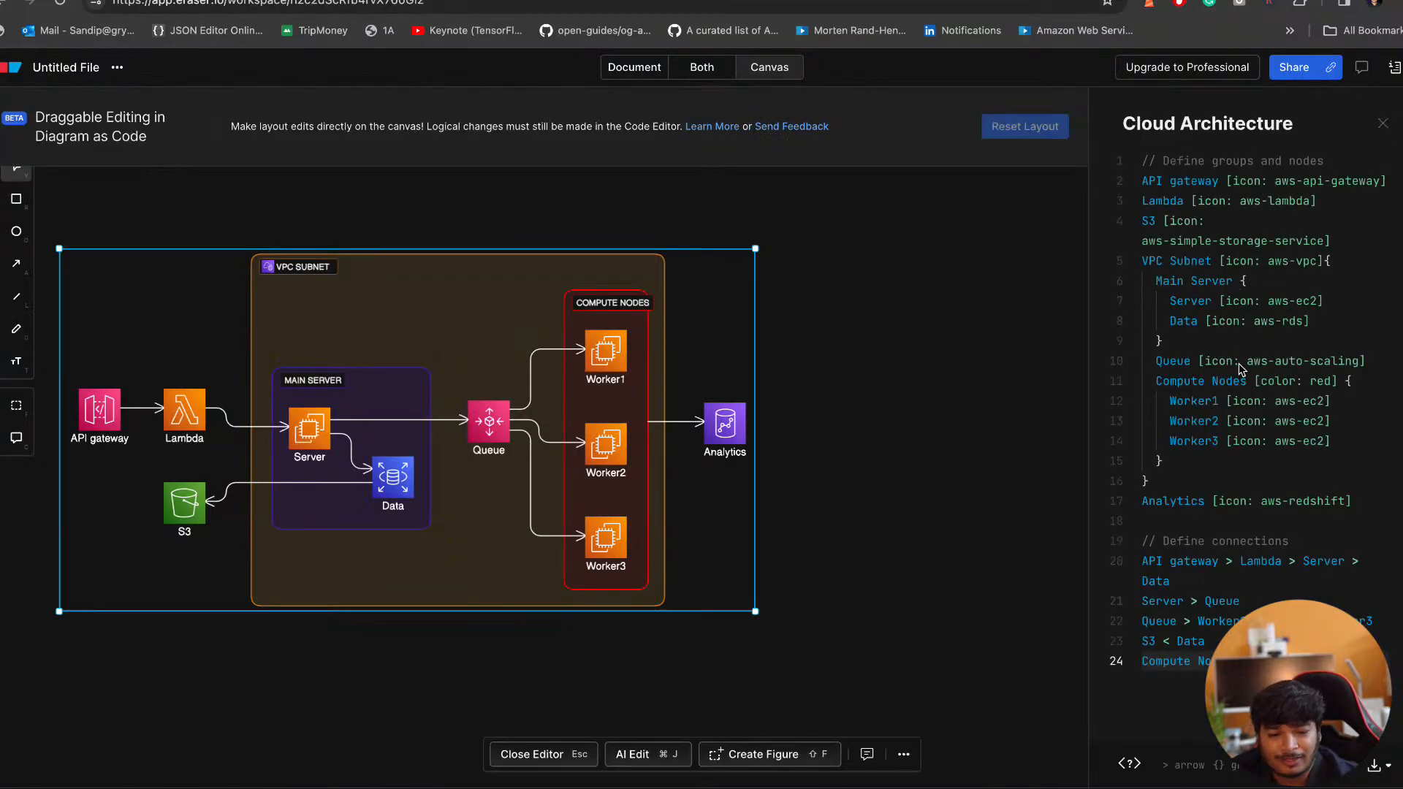
{"action": "key", "text": "ctrl+Tab"}
{"action": "scroll", "coordinate": [438, 291], "scroll_direction": "down", "scroll_amount": 5}
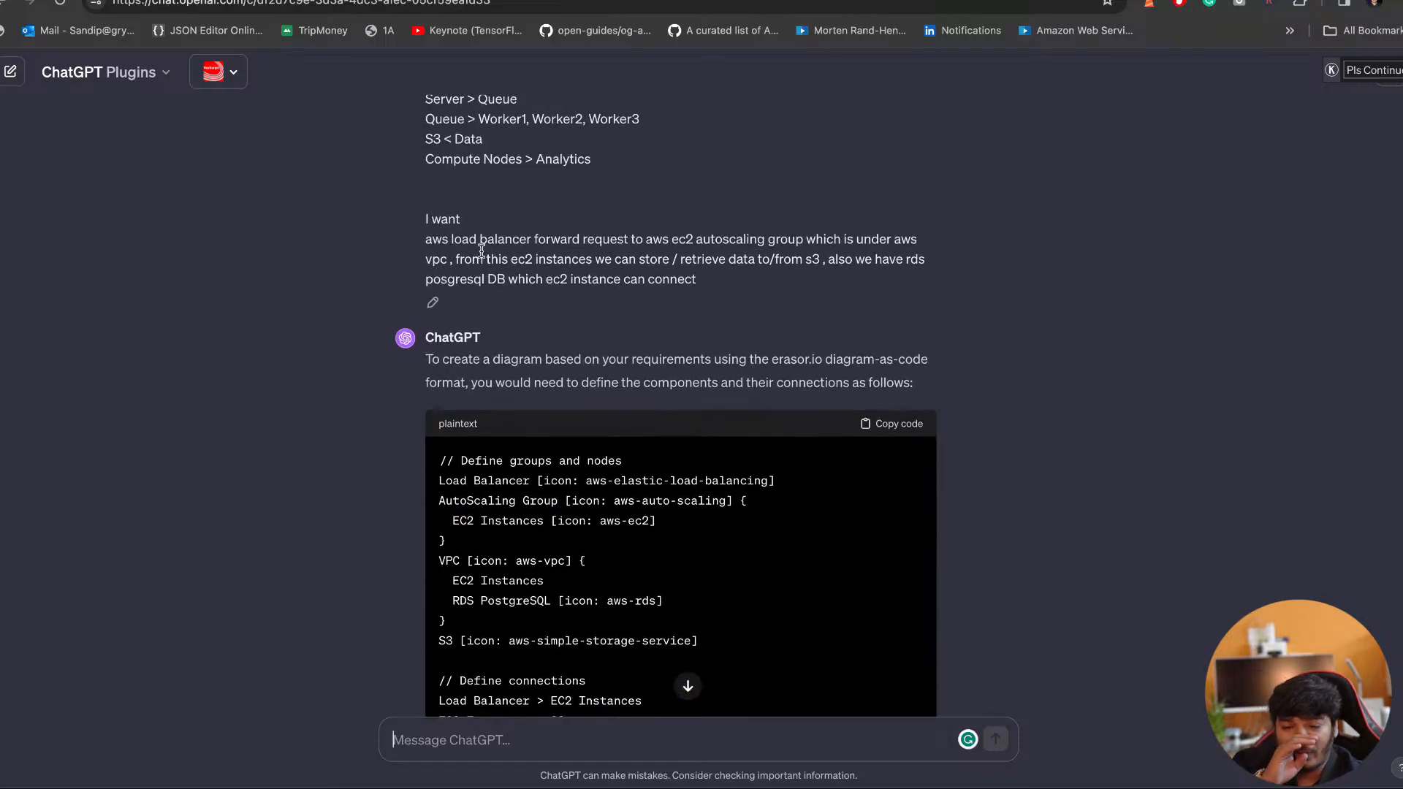
Copy ChatGPT's generated diagram code and replace the entire Cloud Architecture code in Eraser with it
{"action": "scroll", "coordinate": [667, 338], "scroll_direction": "down", "scroll_amount": 3}
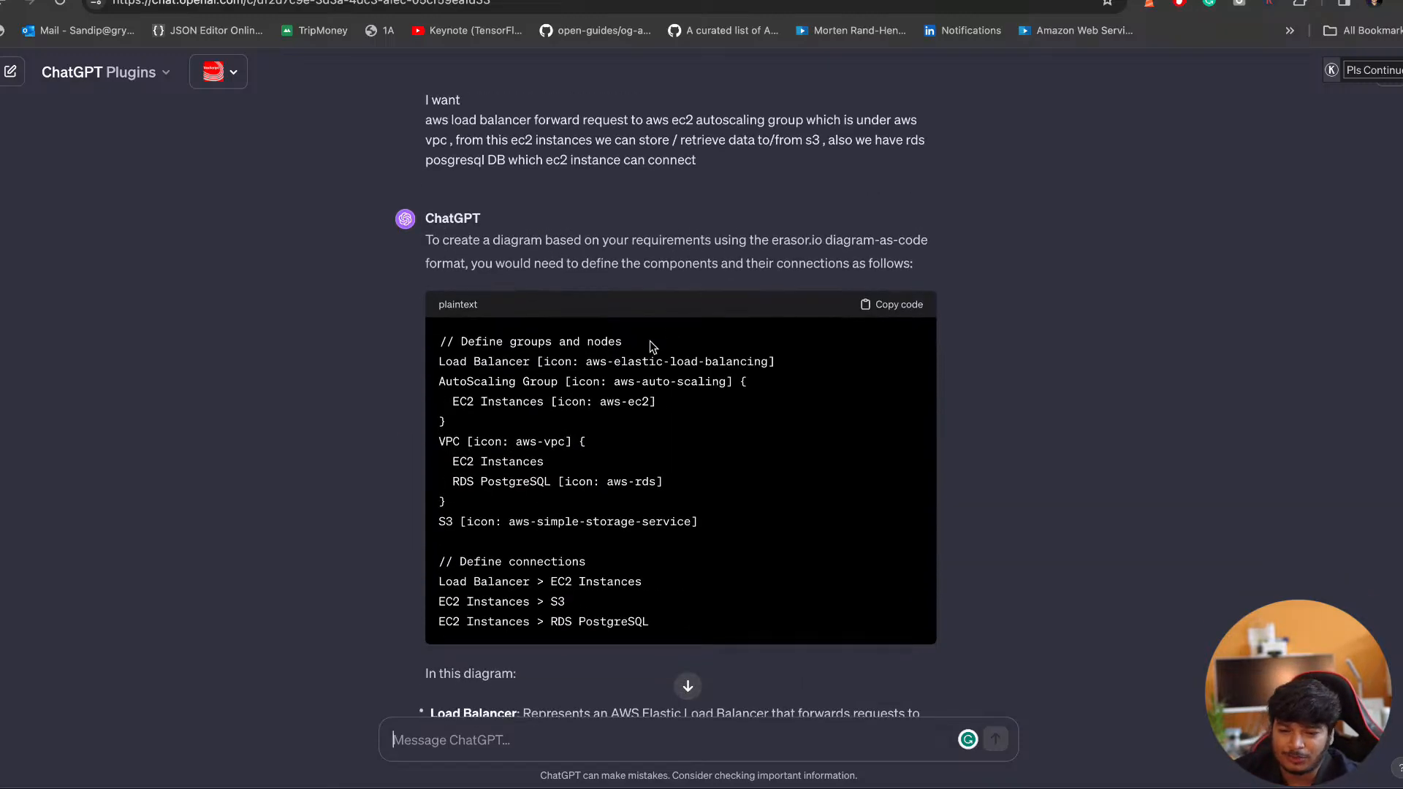
{"action": "scroll", "coordinate": [530, 422], "scroll_direction": "down", "scroll_amount": 2}
{"action": "scroll", "coordinate": [552, 432], "scroll_direction": "down", "scroll_amount": 3}
{"action": "scroll", "coordinate": [614, 364], "scroll_direction": "up", "scroll_amount": 4}
{"action": "left_click", "coordinate": [899, 247]}
{"action": "key", "text": "ctrl+Tab"}
{"action": "left_click", "coordinate": [1220, 282]}
{"action": "key", "text": "ctrl+a"}
{"action": "key", "text": "ctrl+v"}
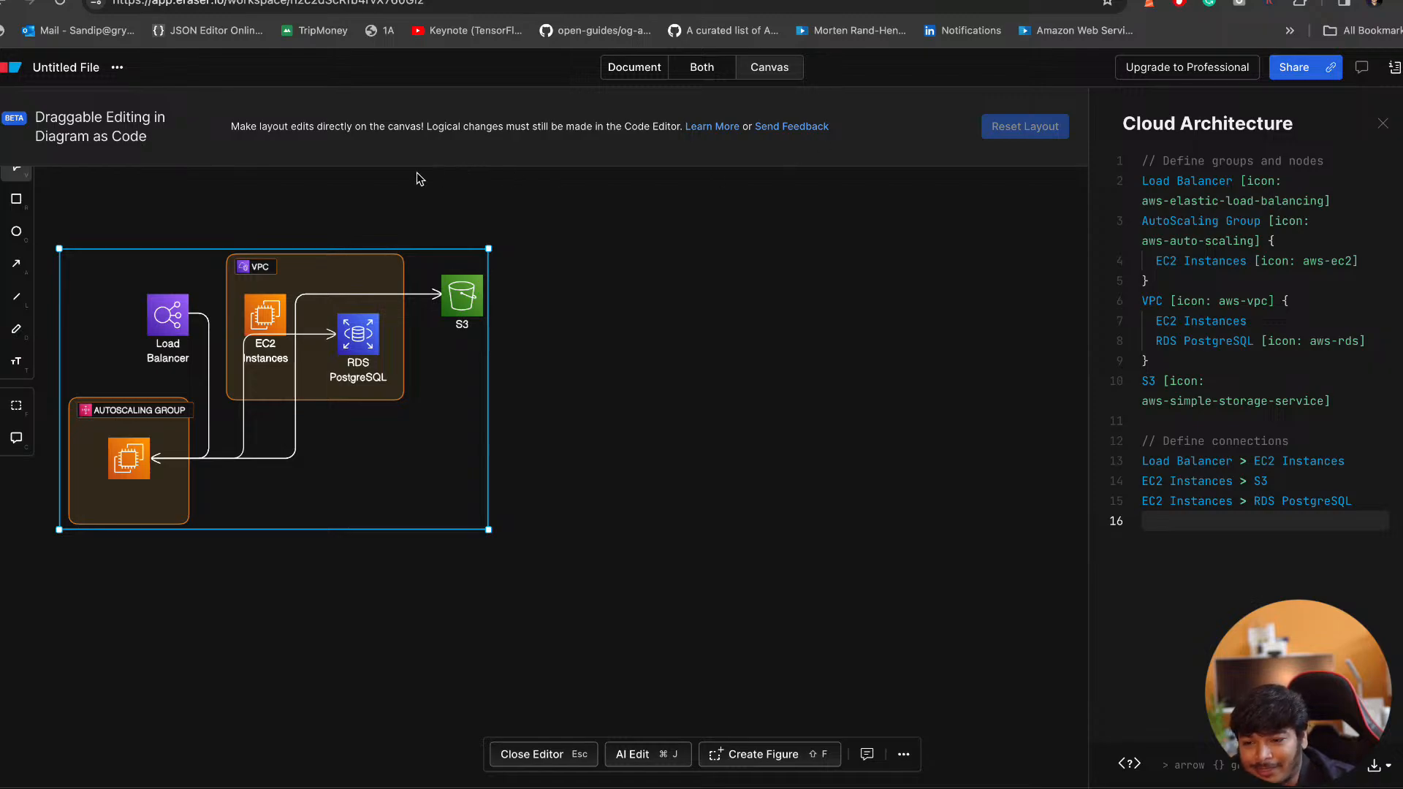
Enlarge the diagram on the canvas, close its code editor and move the EC2 Instances icon out of the VPC, below S3
{"action": "left_click_drag", "start_coordinate": [490, 527], "coordinate": [743, 585]}
{"action": "key", "text": "Escape"}
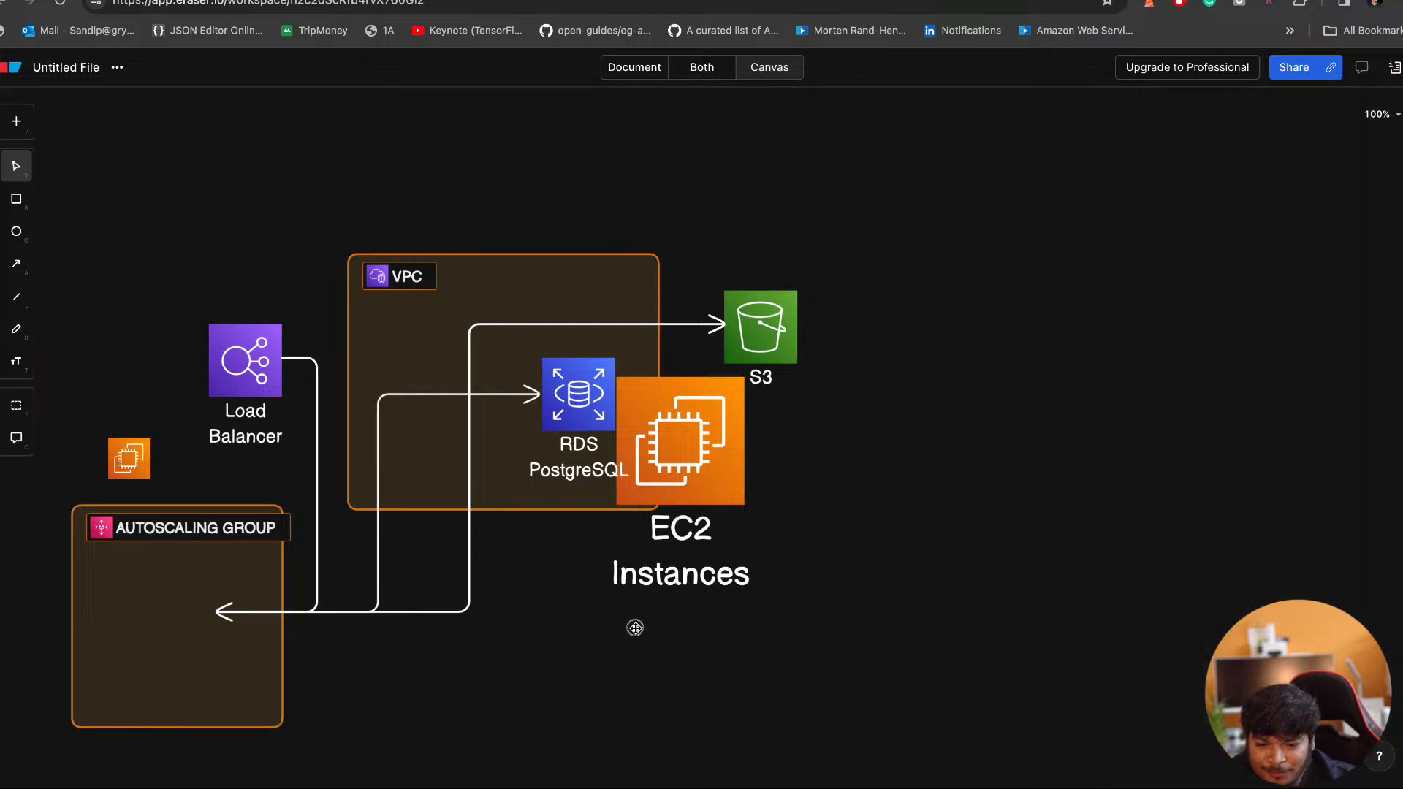
{"action": "left_click_drag", "start_coordinate": [640, 594], "coordinate": [641, 571]}
{"action": "left_click_drag", "start_coordinate": [647, 488], "coordinate": [658, 427]}
{"action": "left_click_drag", "start_coordinate": [813, 654], "coordinate": [930, 671]}
{"action": "left_click", "coordinate": [730, 580]}
{"action": "left_click_drag", "start_coordinate": [847, 649], "coordinate": [959, 658]}
{"action": "left_click", "coordinate": [1071, 394]}
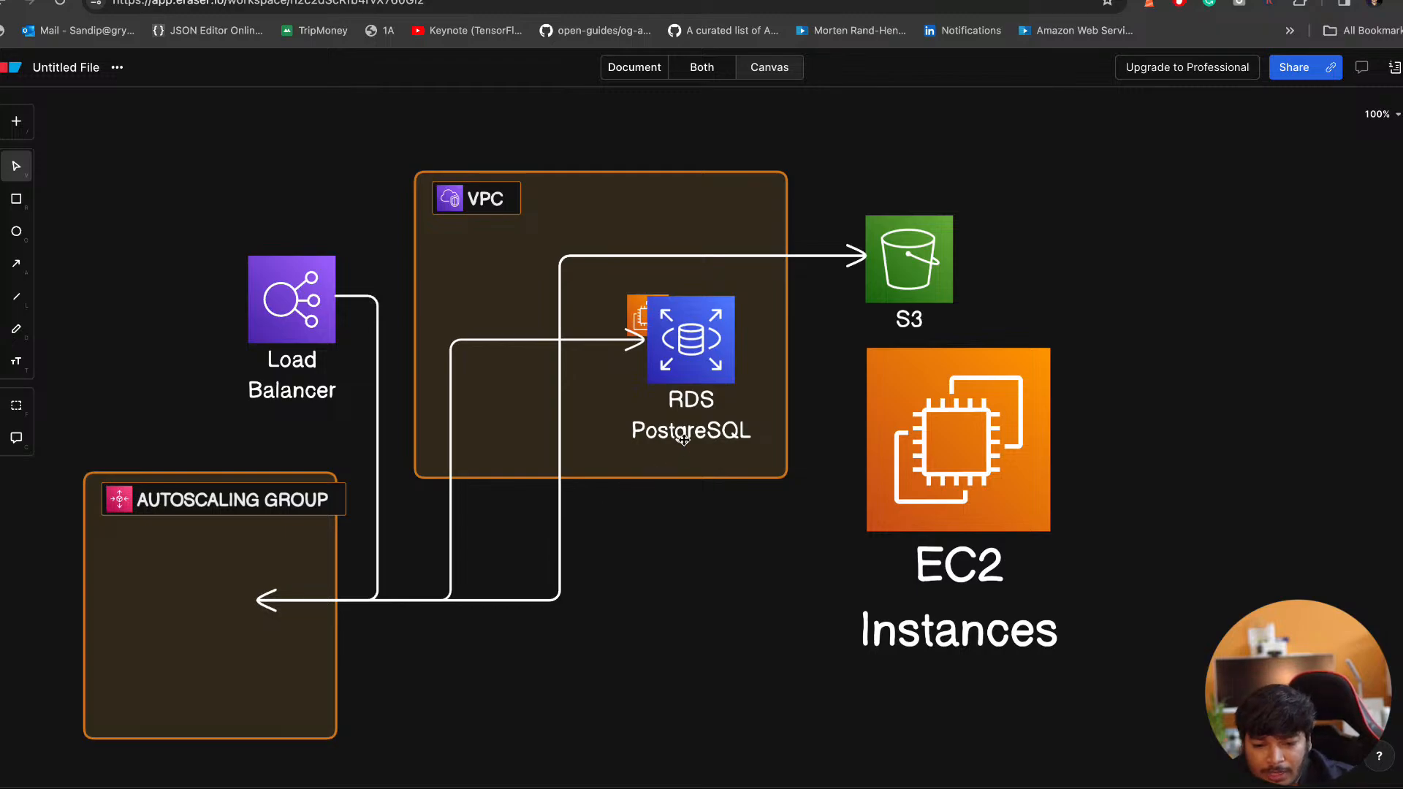
Tuck the small EC2 icon behind RDS PostgreSQL and scale the diagram down slightly, keeping EC2 Instances below S3
{"action": "left_click_drag", "start_coordinate": [657, 327], "coordinate": [682, 342]}
{"action": "left_click_drag", "start_coordinate": [969, 179], "coordinate": [906, 218]}
{"action": "left_click", "coordinate": [1009, 468]}
{"action": "scroll", "coordinate": [822, 498], "scroll_direction": "down", "scroll_amount": 1}
{"action": "left_click_drag", "start_coordinate": [832, 475], "coordinate": [889, 440]}
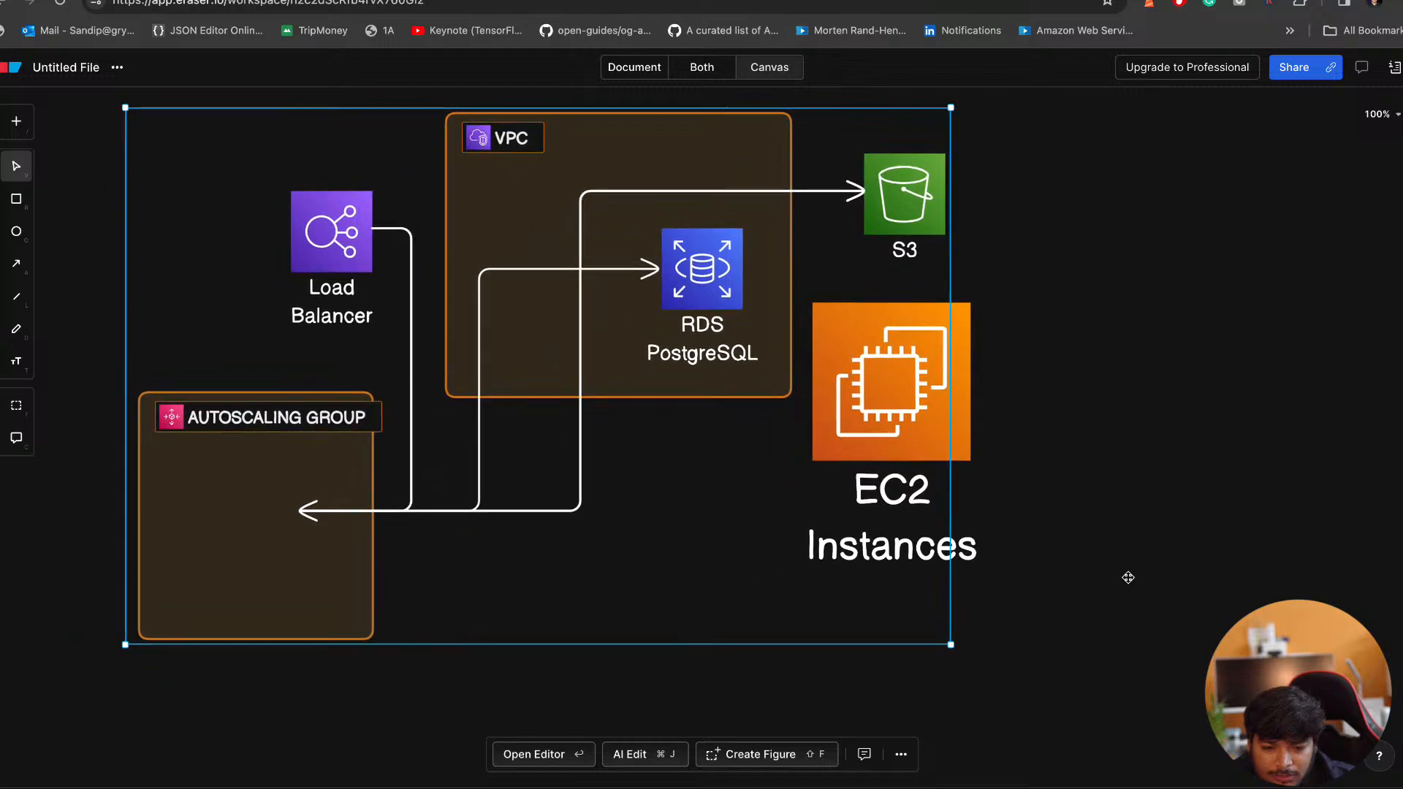
Reopen the diagram's code and compare its connection lines with the EC2 Instances icon and the Autoscaling Group on the canvas
{"action": "key", "text": "Return"}
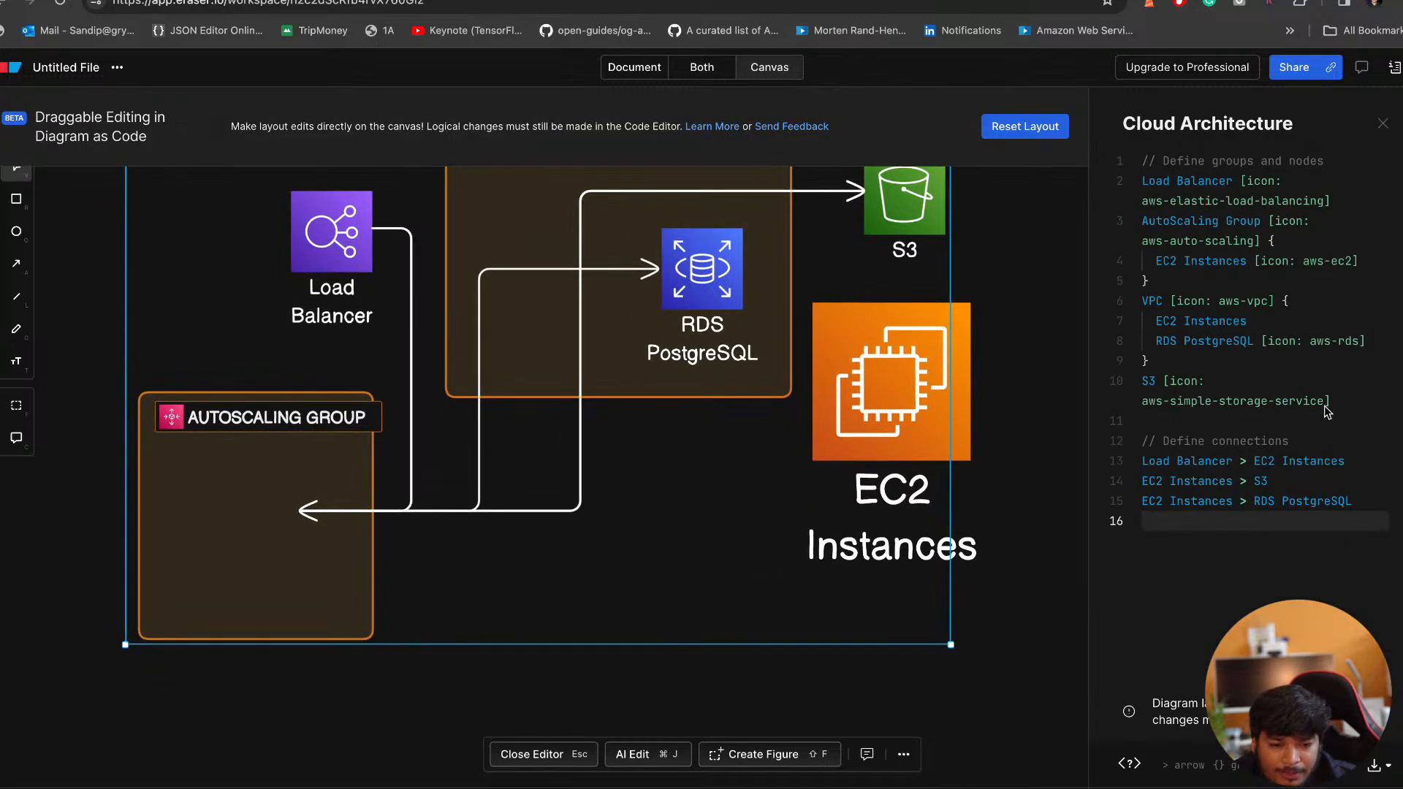
{"action": "key", "text": "super+Tab"}
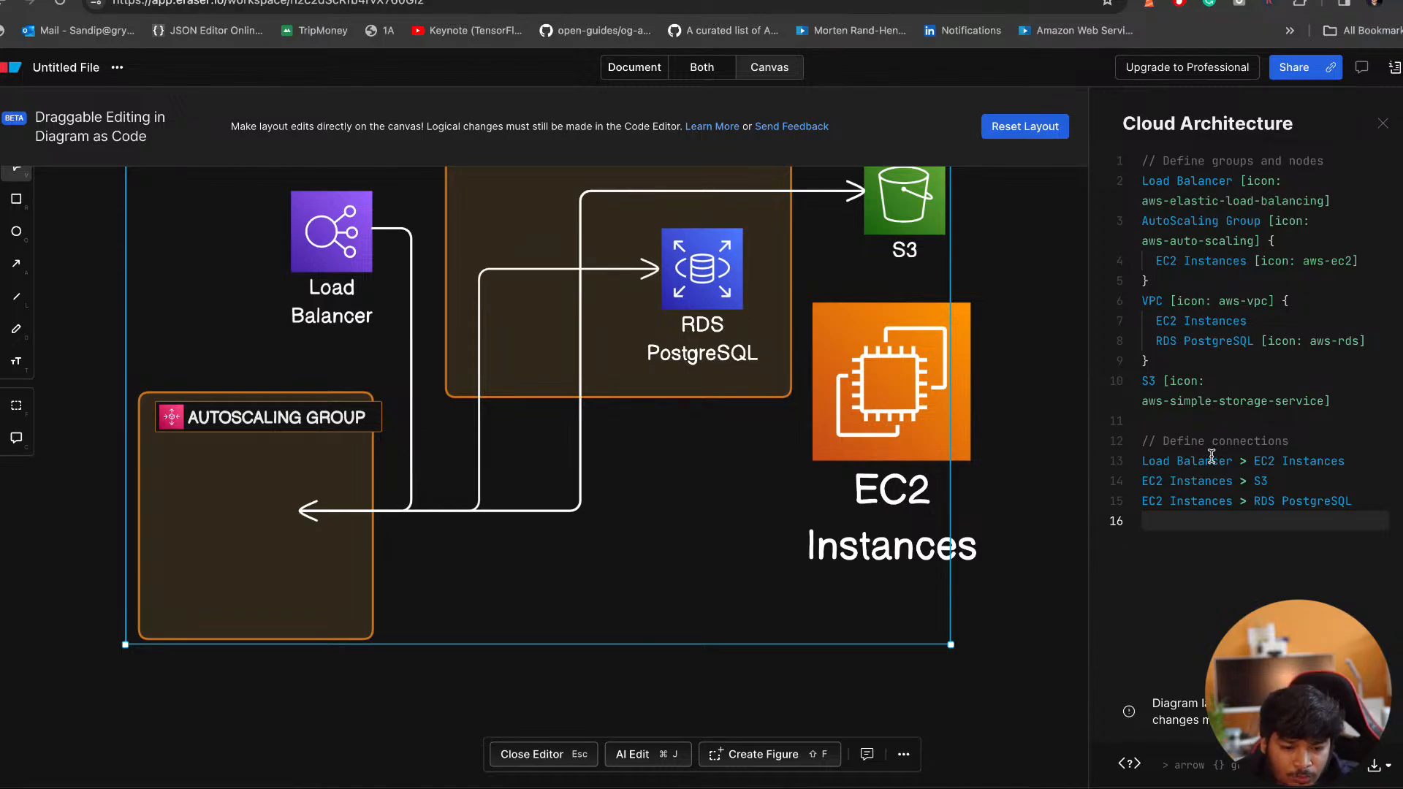
{"action": "left_click", "coordinate": [1261, 462]}
{"action": "triple_click", "coordinate": [1261, 462]}
{"action": "double_click", "coordinate": [1285, 465]}
{"action": "left_click", "coordinate": [1244, 483]}
{"action": "left_click", "coordinate": [886, 416]}
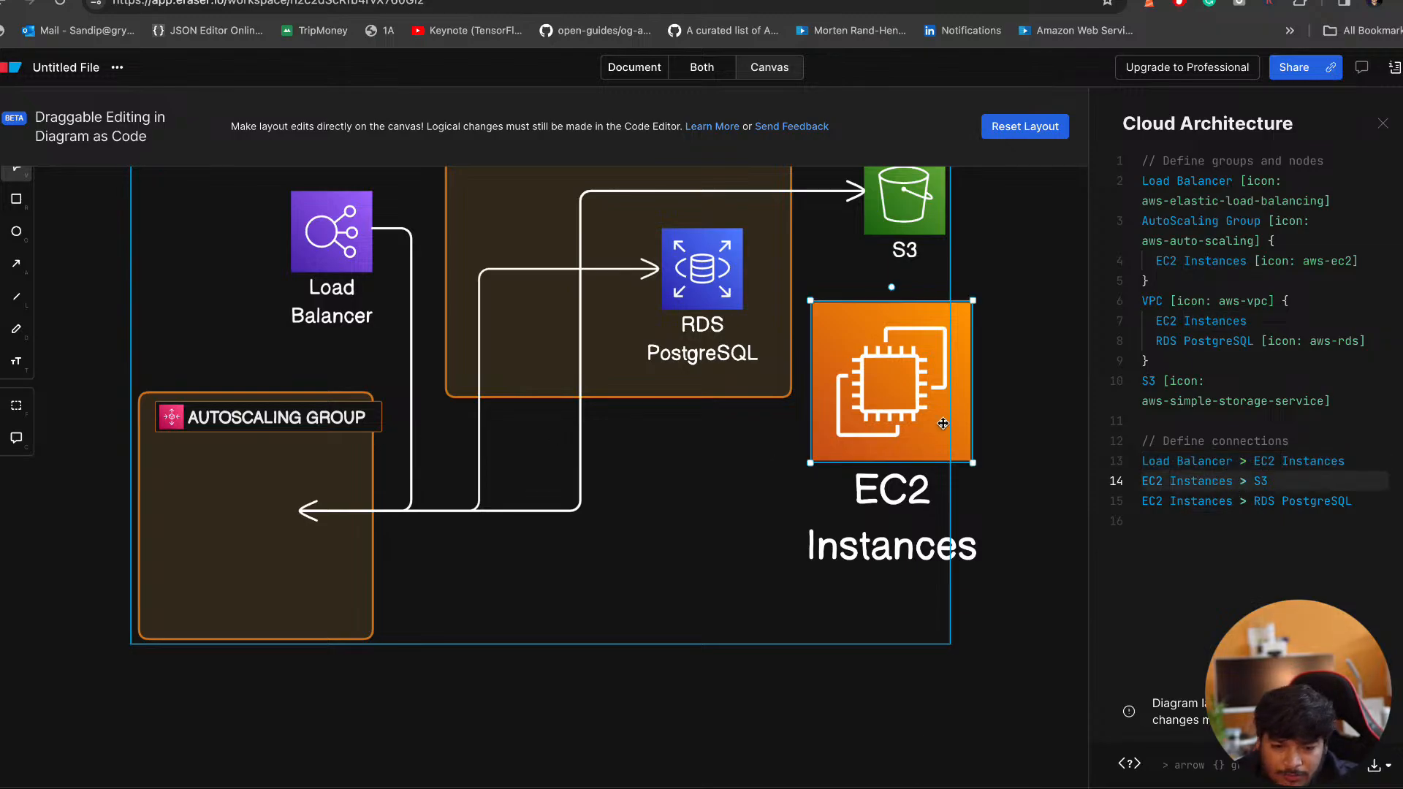
{"action": "scroll", "coordinate": [661, 356], "scroll_direction": "up", "scroll_amount": 3}
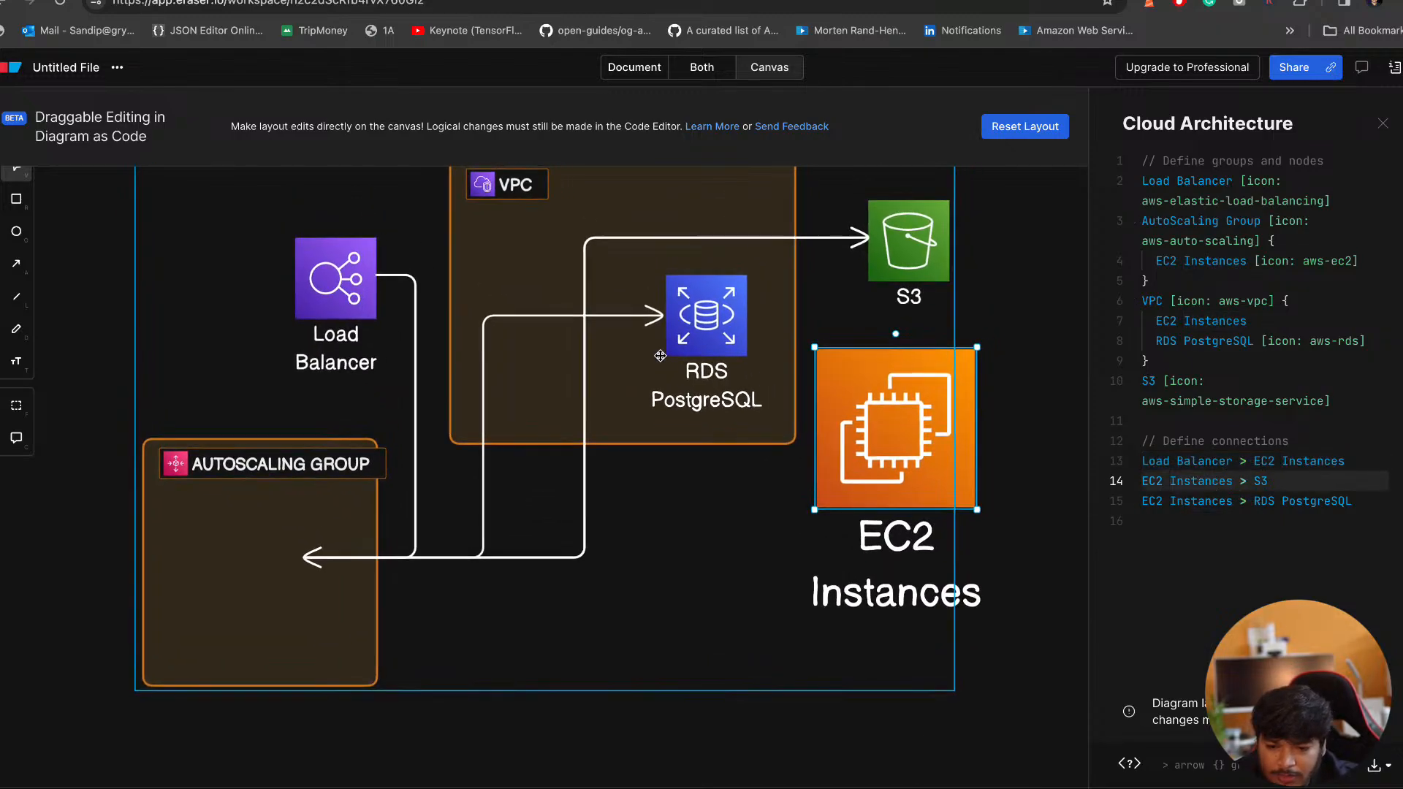
{"action": "double_click", "coordinate": [1286, 501]}
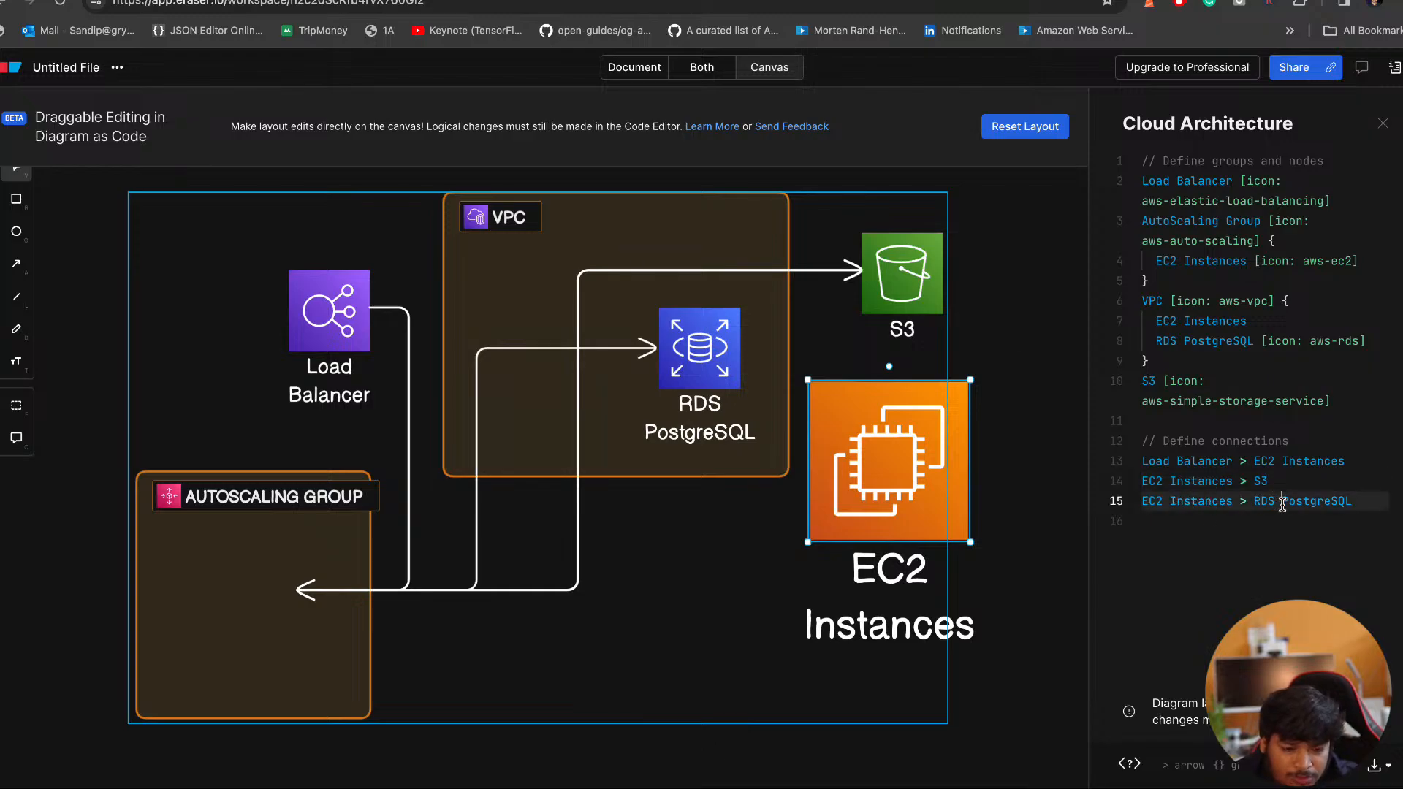
{"action": "double_click", "coordinate": [1178, 502]}
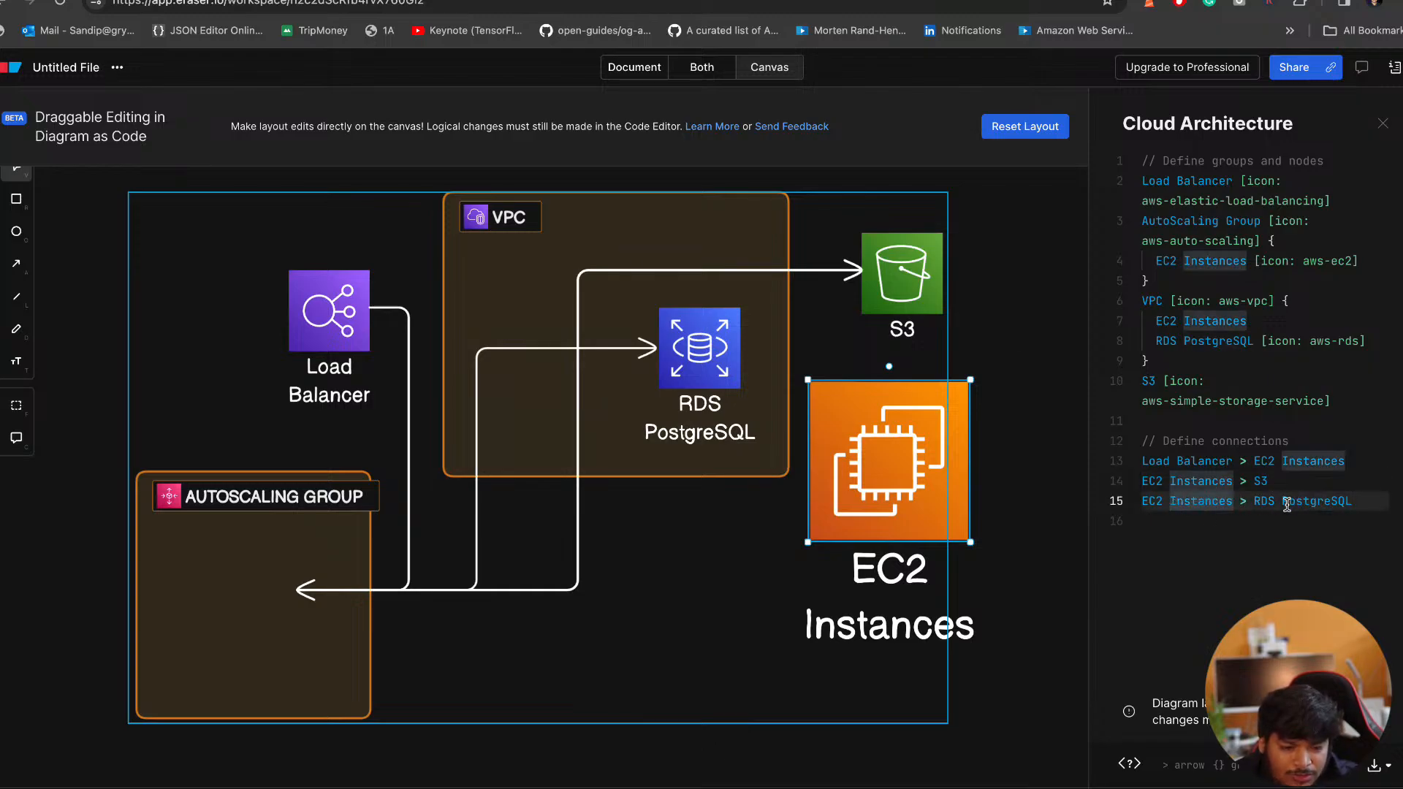
{"action": "double_click", "coordinate": [1305, 502]}
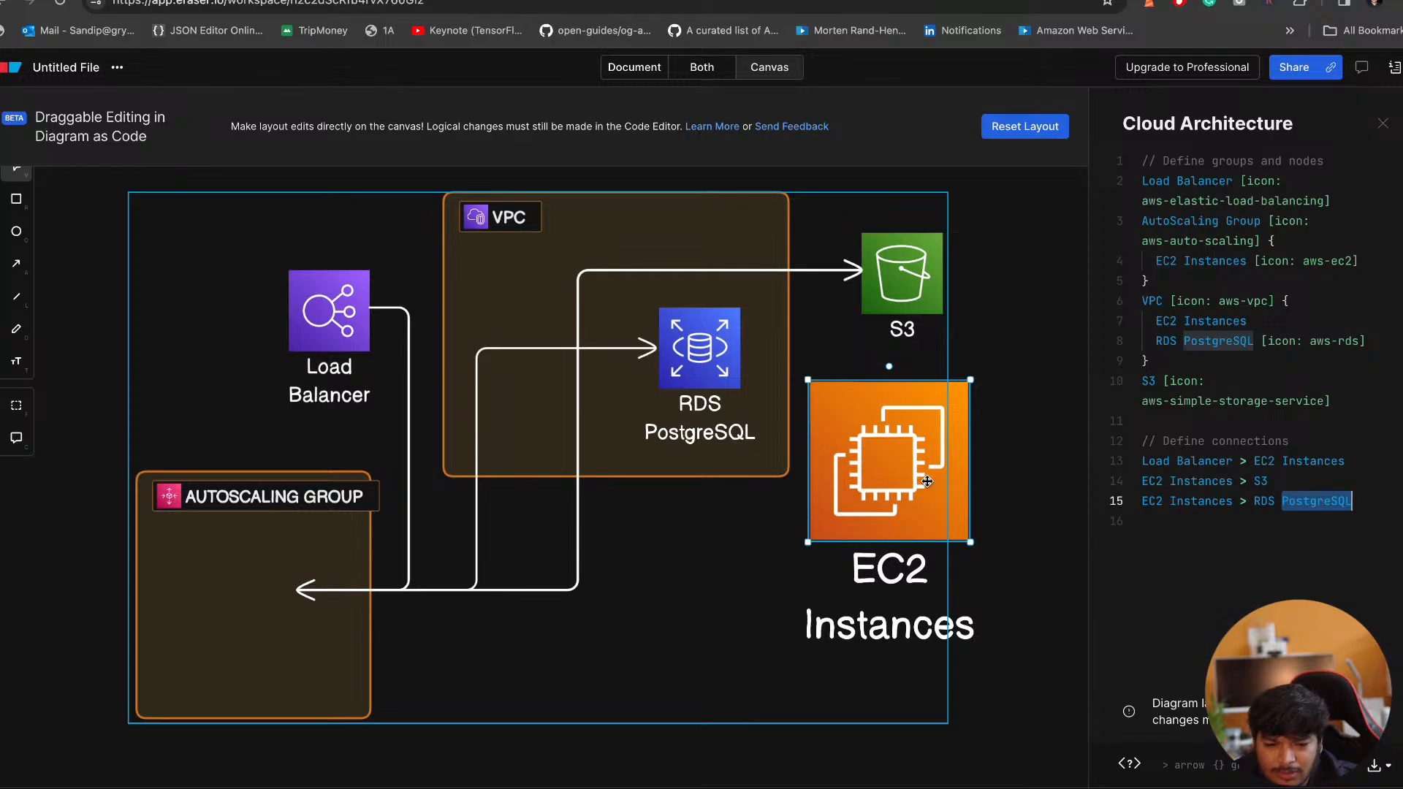
{"action": "left_click", "coordinate": [345, 546]}
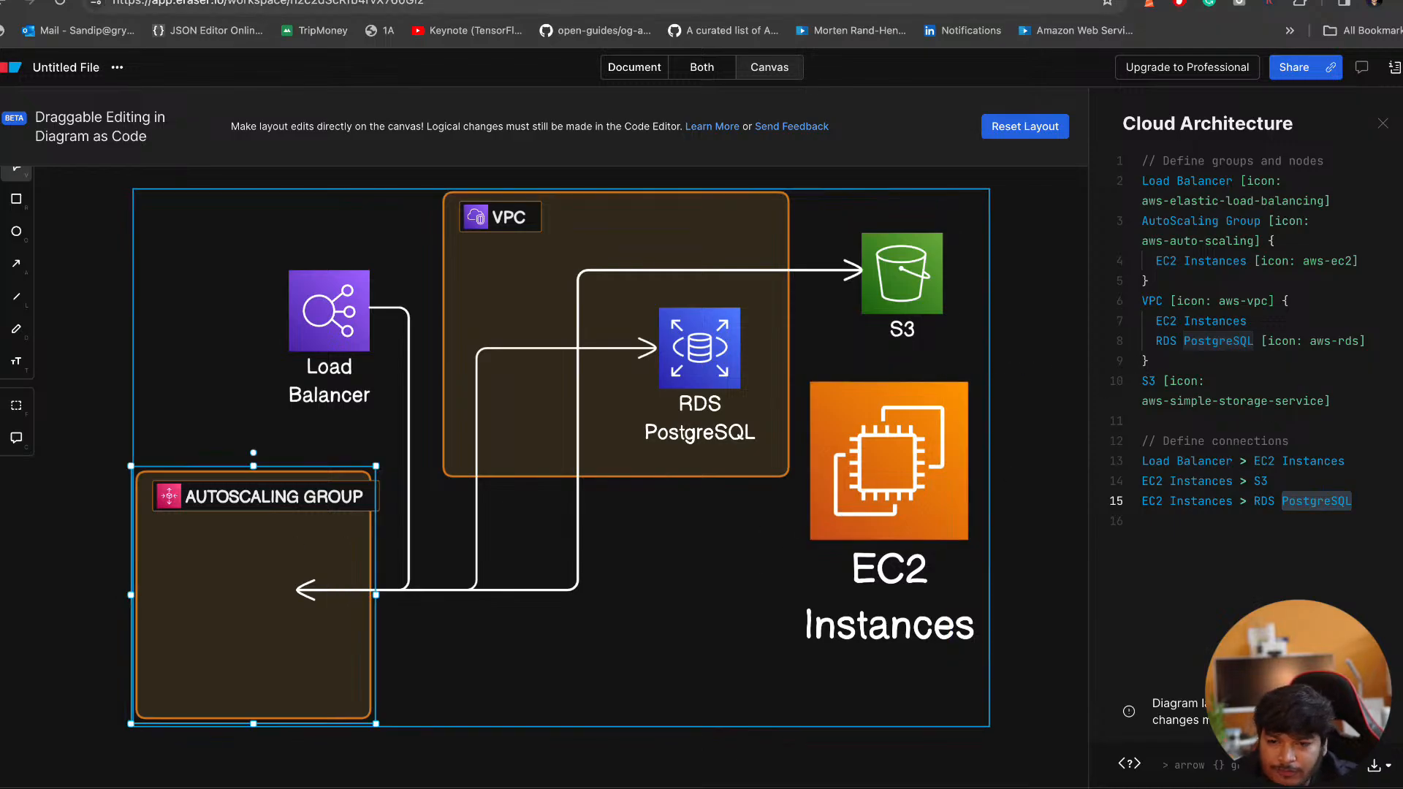
Switch to ChatGPT and send the follow-up request "add ec2 instances in side autoscaling group"
{"action": "key", "text": "ctrl+Tab"}
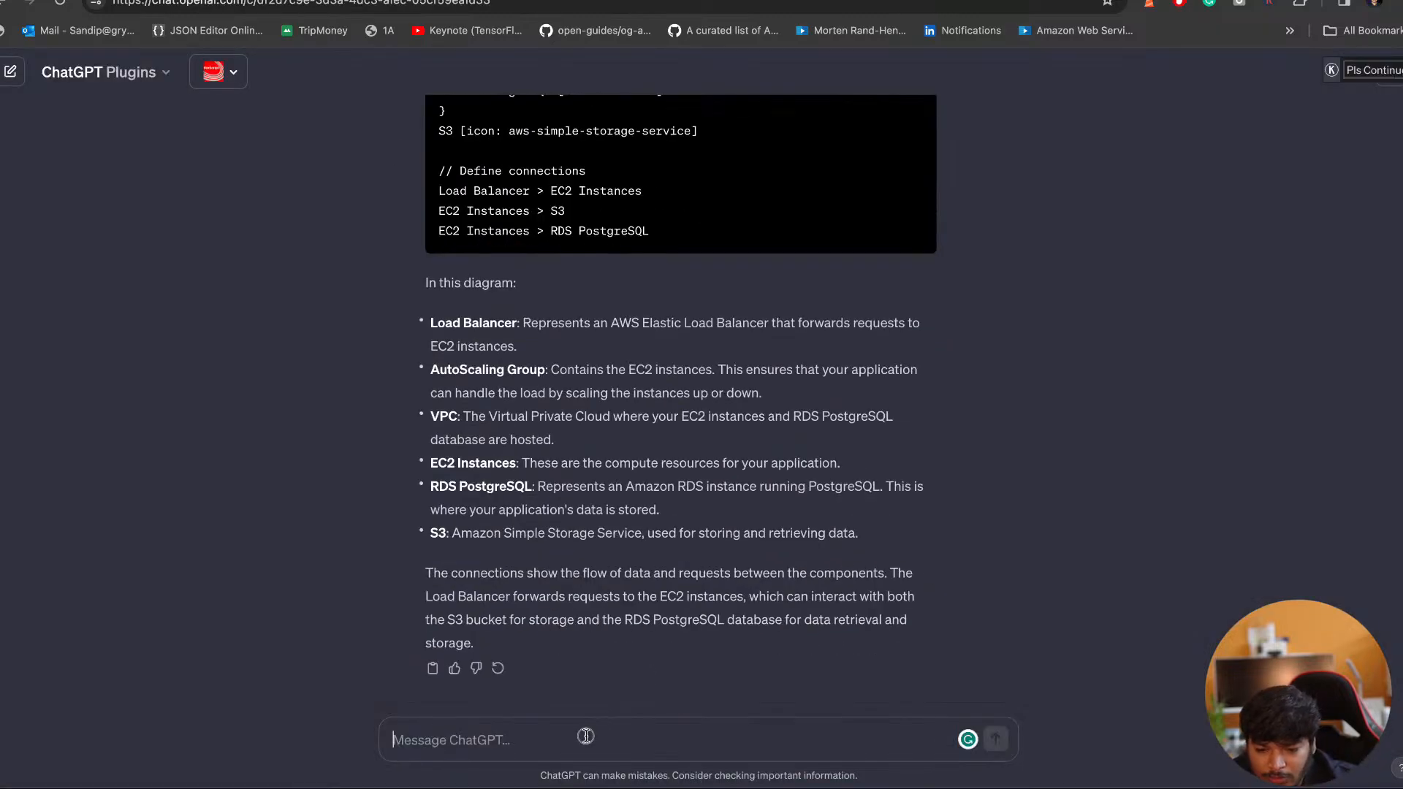
{"action": "type", "text": "add ec"}
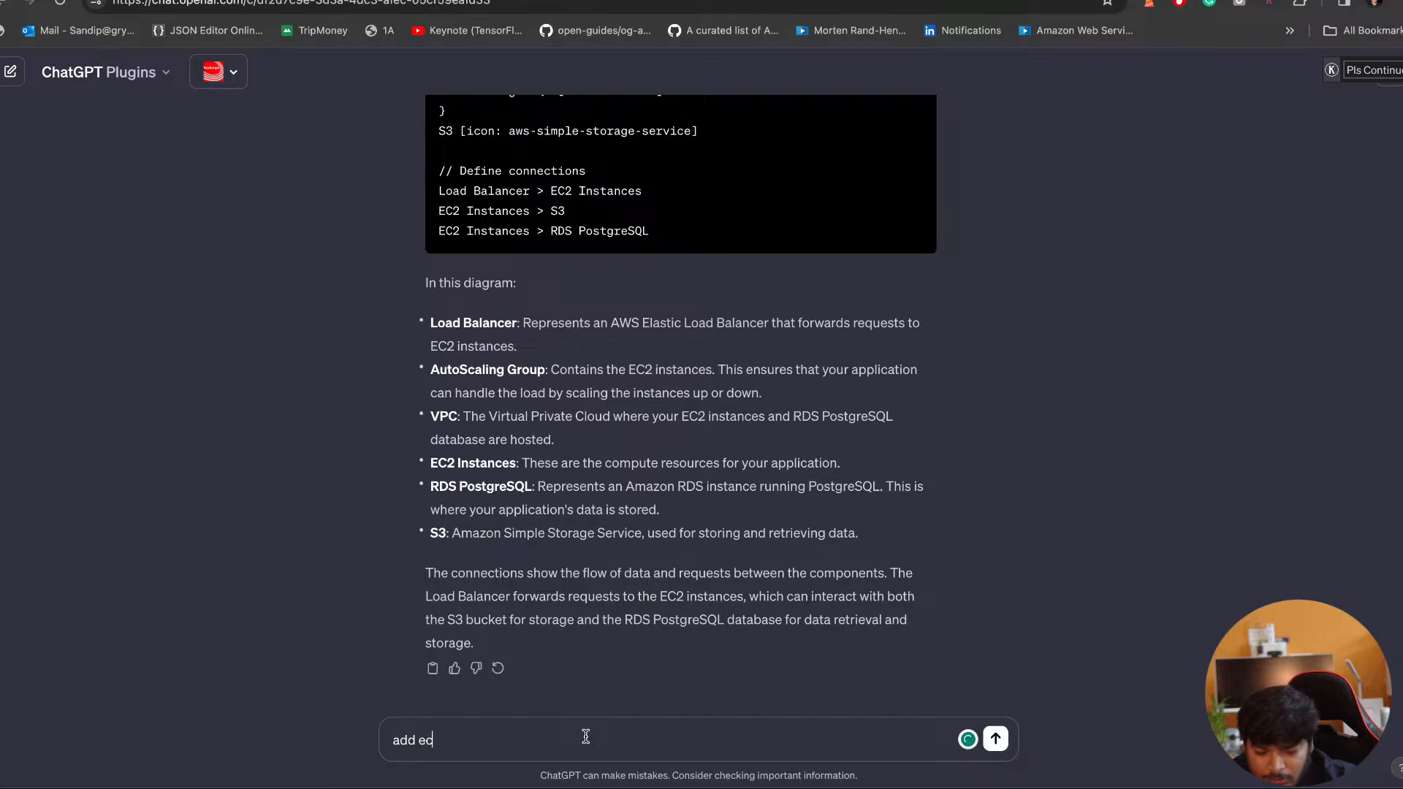
{"action": "type", "text": "2 instances in side autoscaling"}
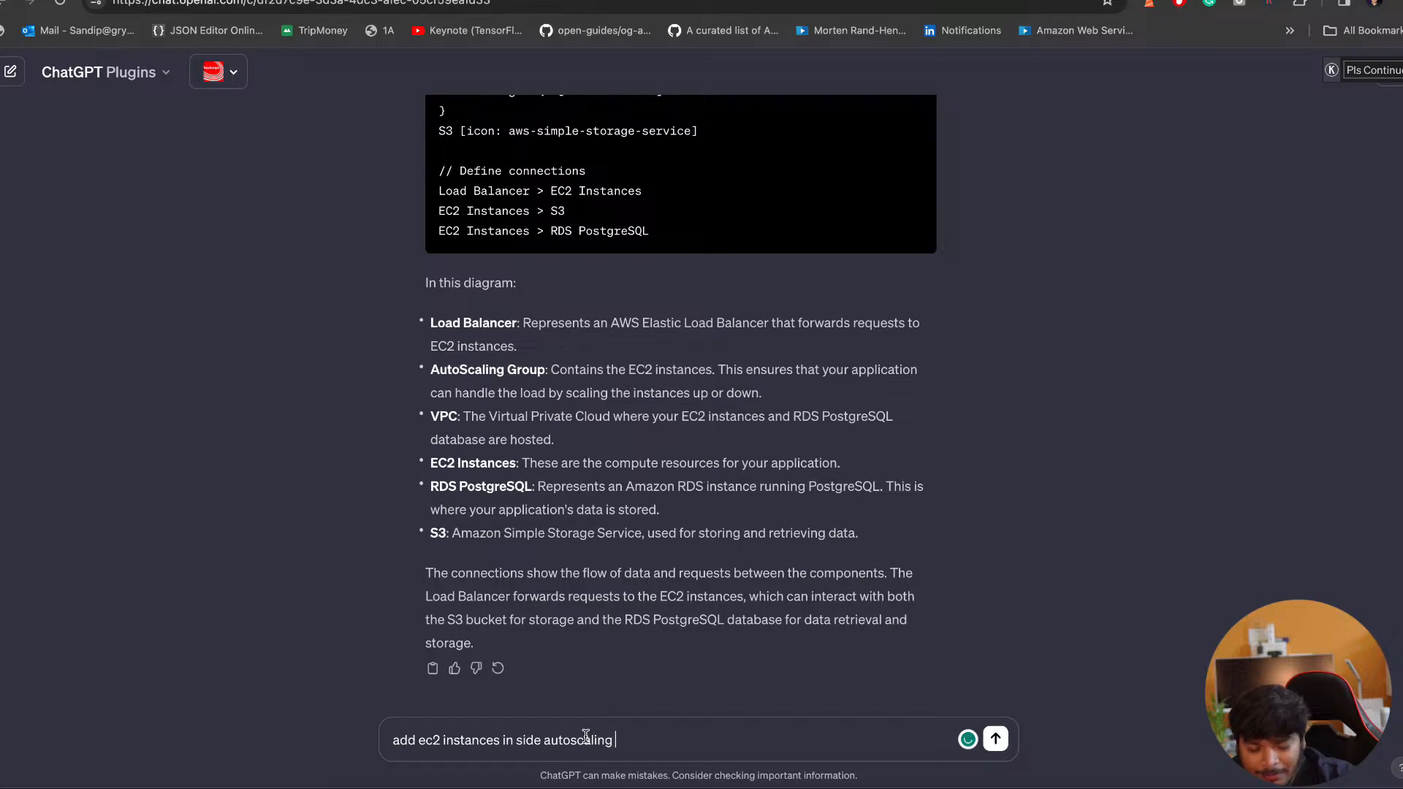
{"action": "key", "text": "ctrl+Tab"}
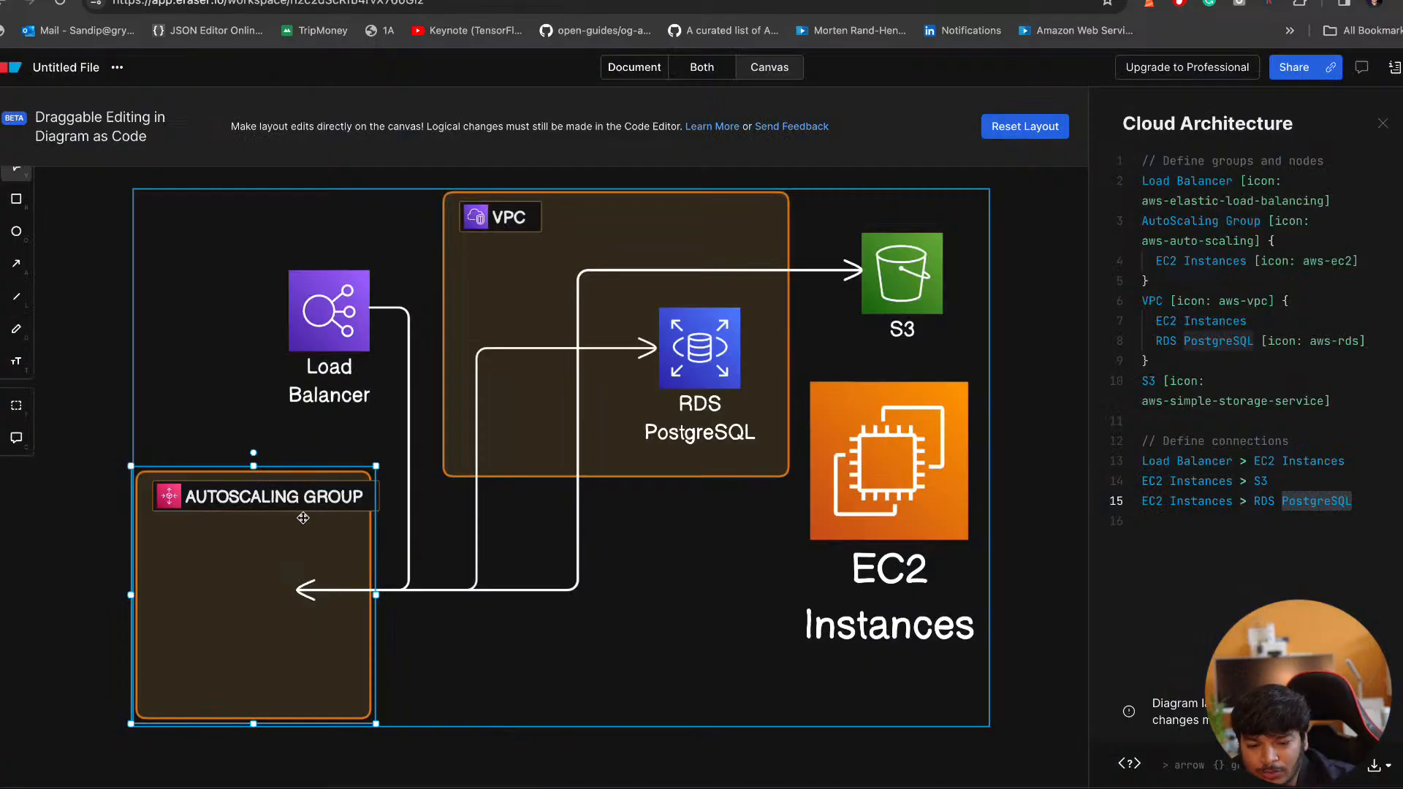
{"action": "key", "text": "ctrl+shift+Tab"}
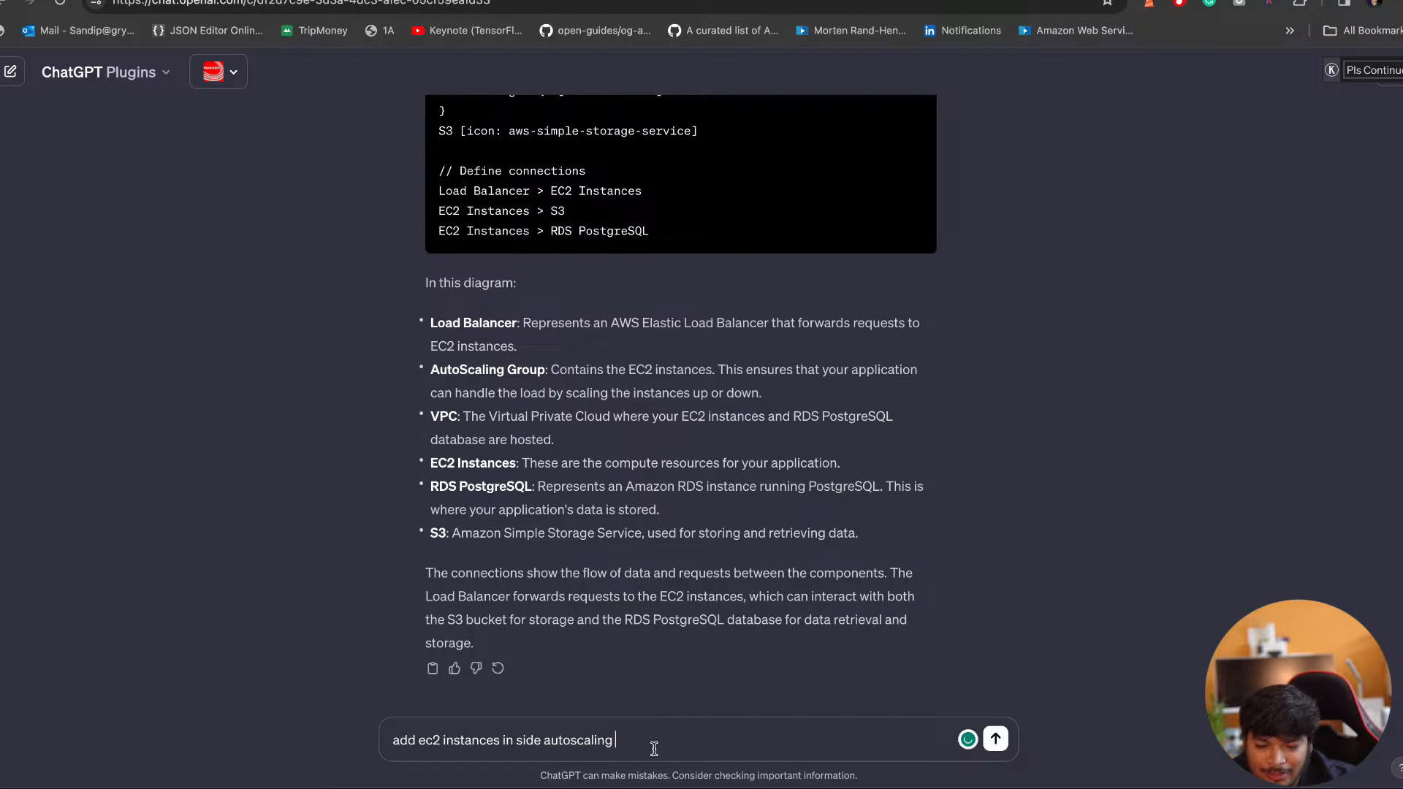
{"action": "type", "text": "grou"}
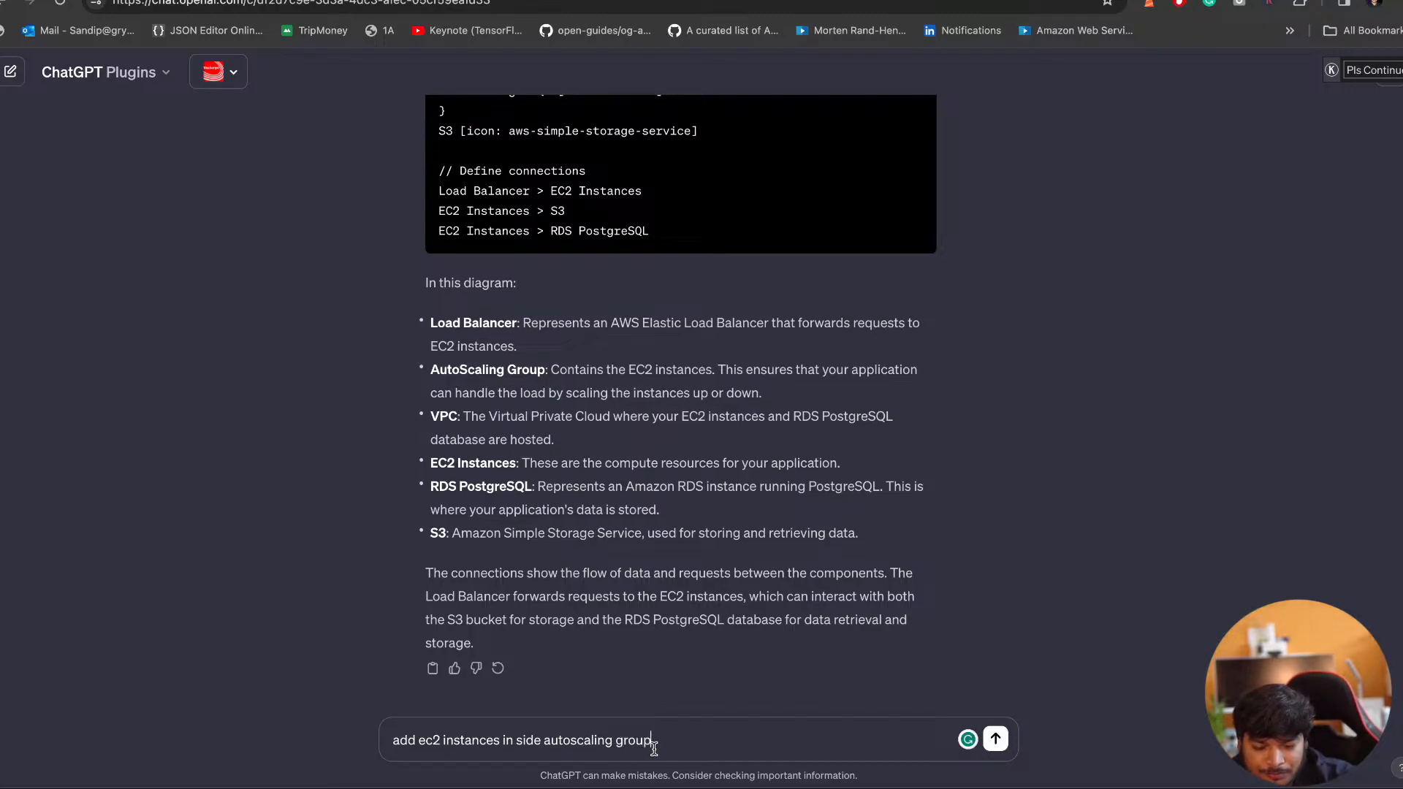
{"action": "type", "text": "p"}
{"action": "key", "text": "Return"}
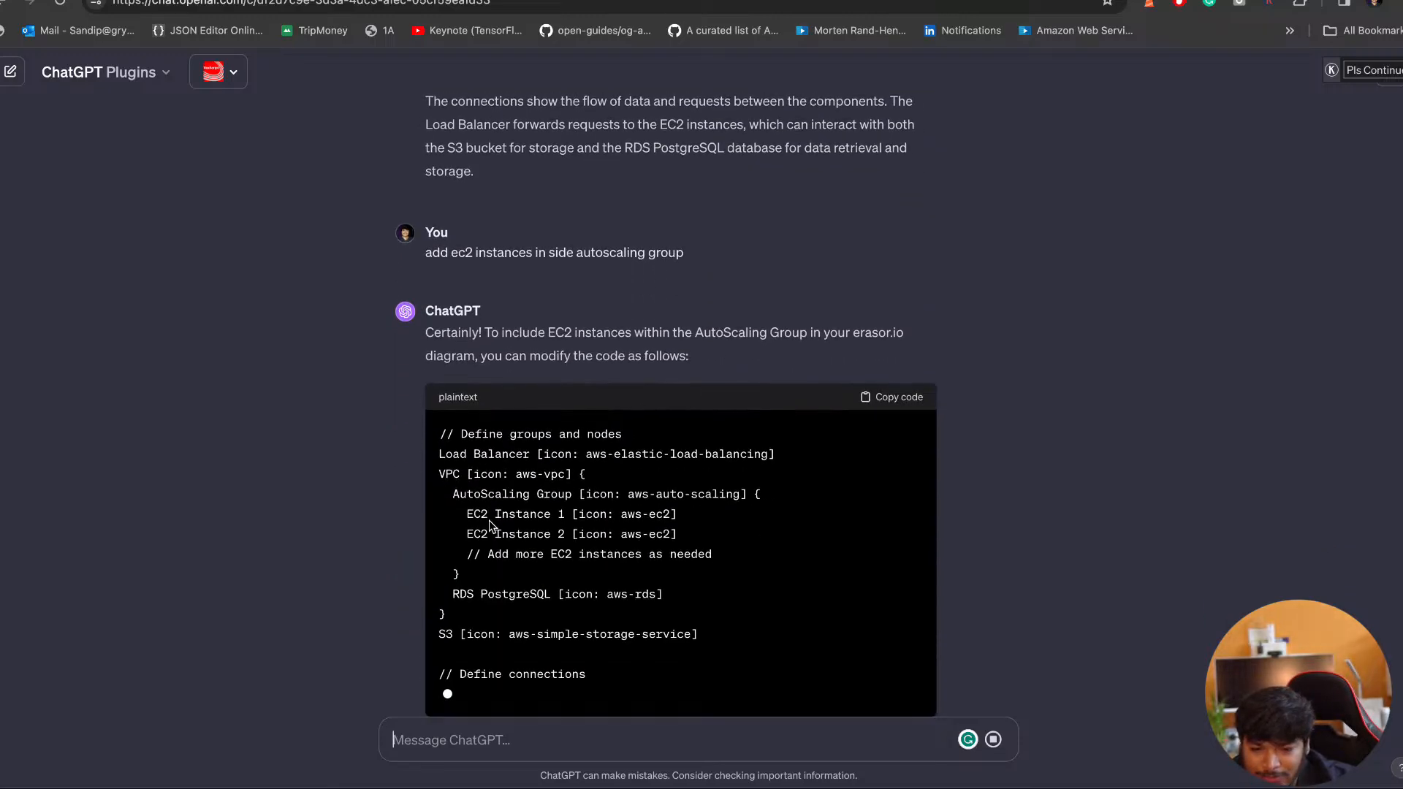
Copy ChatGPT's updated code, replace the whole Cloud Architecture code in Eraser with it and close the code editor
{"action": "scroll", "coordinate": [374, 529], "scroll_direction": "up", "scroll_amount": 1}
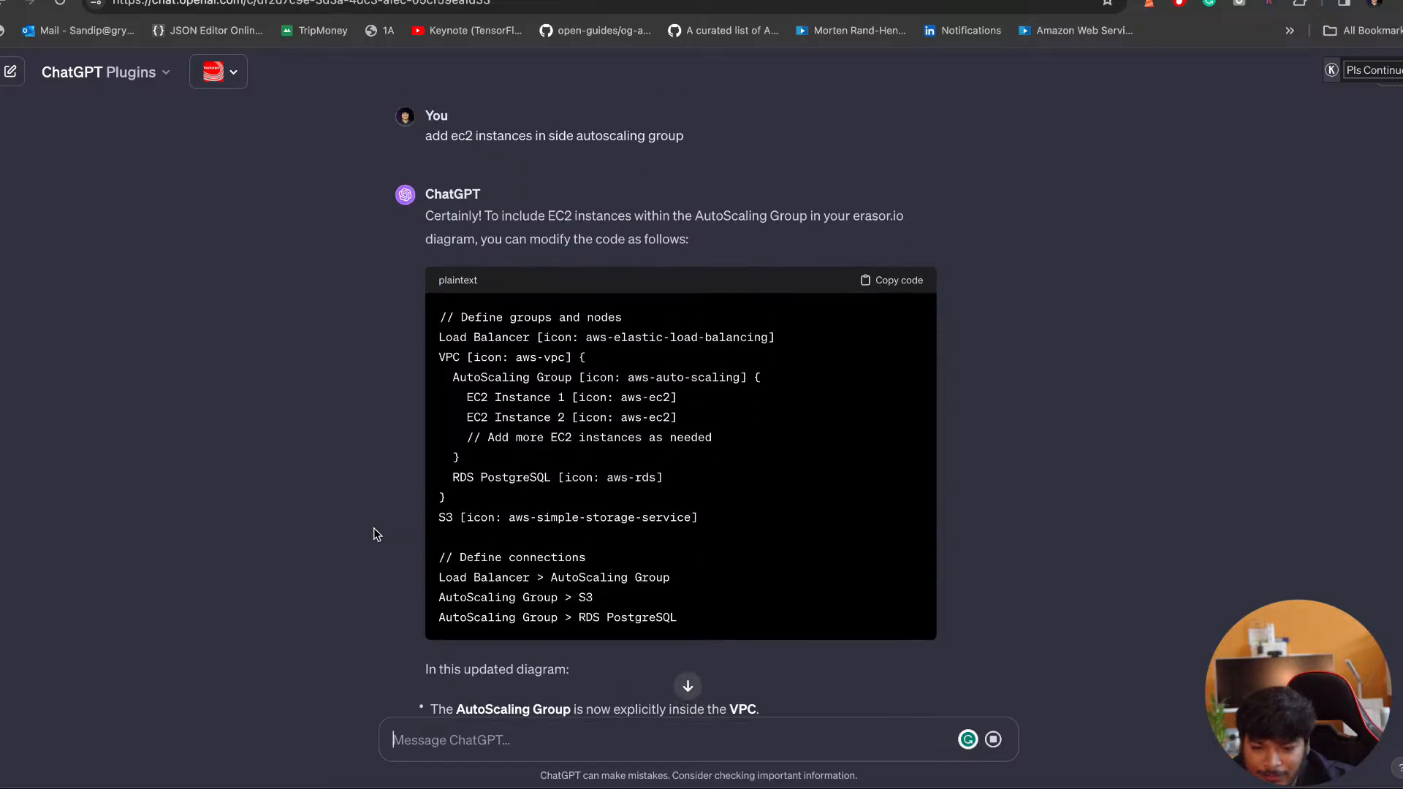
{"action": "scroll", "coordinate": [531, 533], "scroll_direction": "down", "scroll_amount": 3}
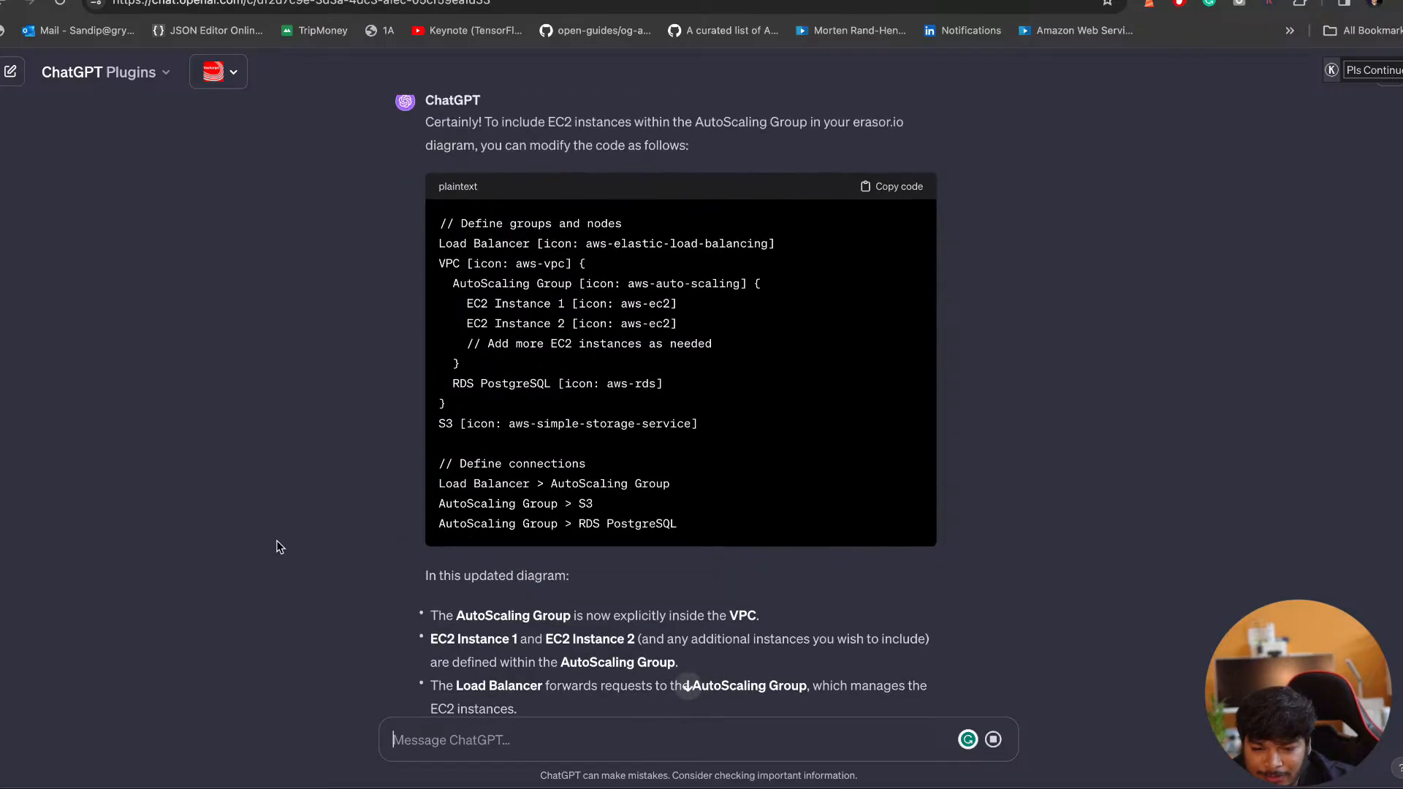
{"action": "left_click", "coordinate": [890, 186]}
{"action": "left_click", "coordinate": [570, 0]}
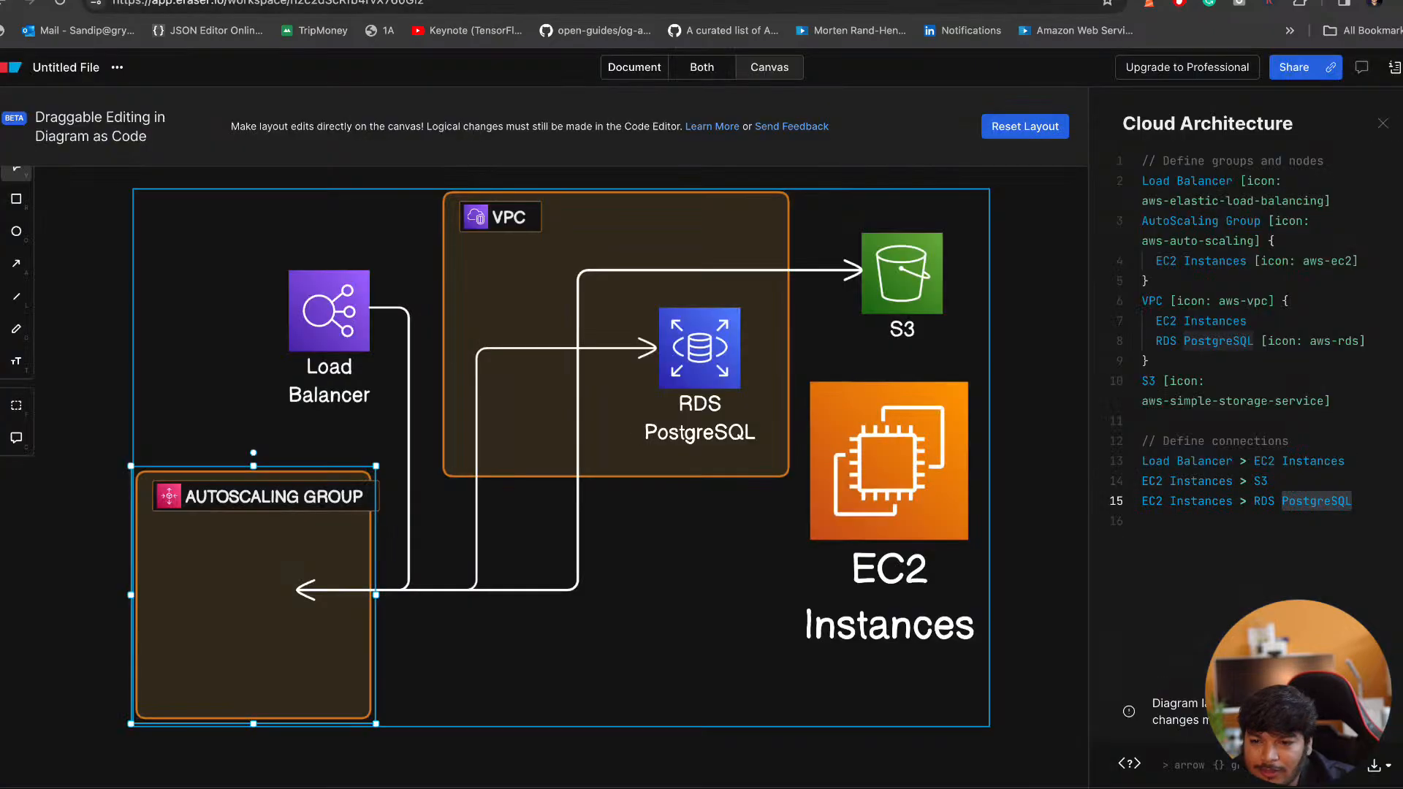
{"action": "left_click", "coordinate": [1306, 322]}
{"action": "key", "text": "ctrl+a"}
{"action": "key", "text": "ctrl+v"}
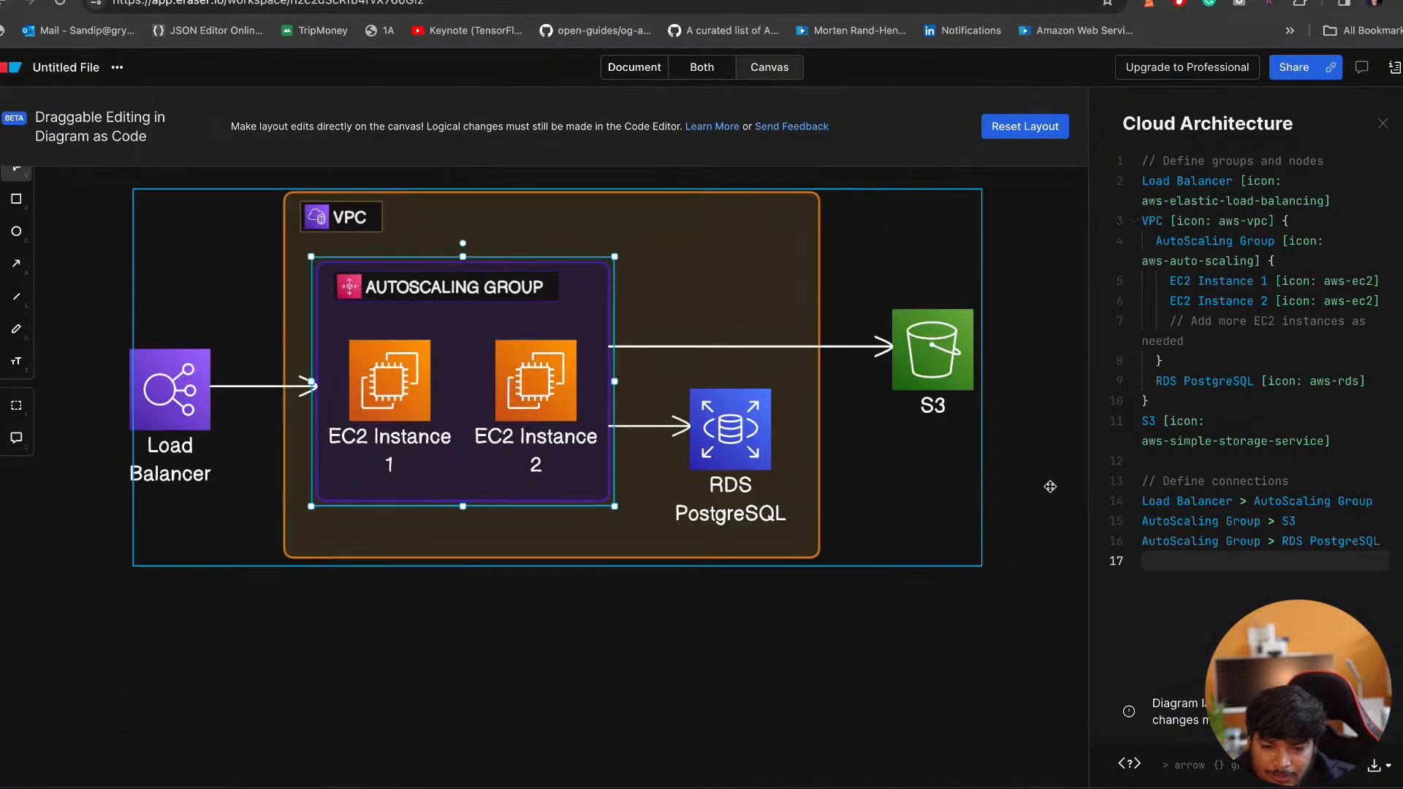
{"action": "left_click", "coordinate": [914, 680]}
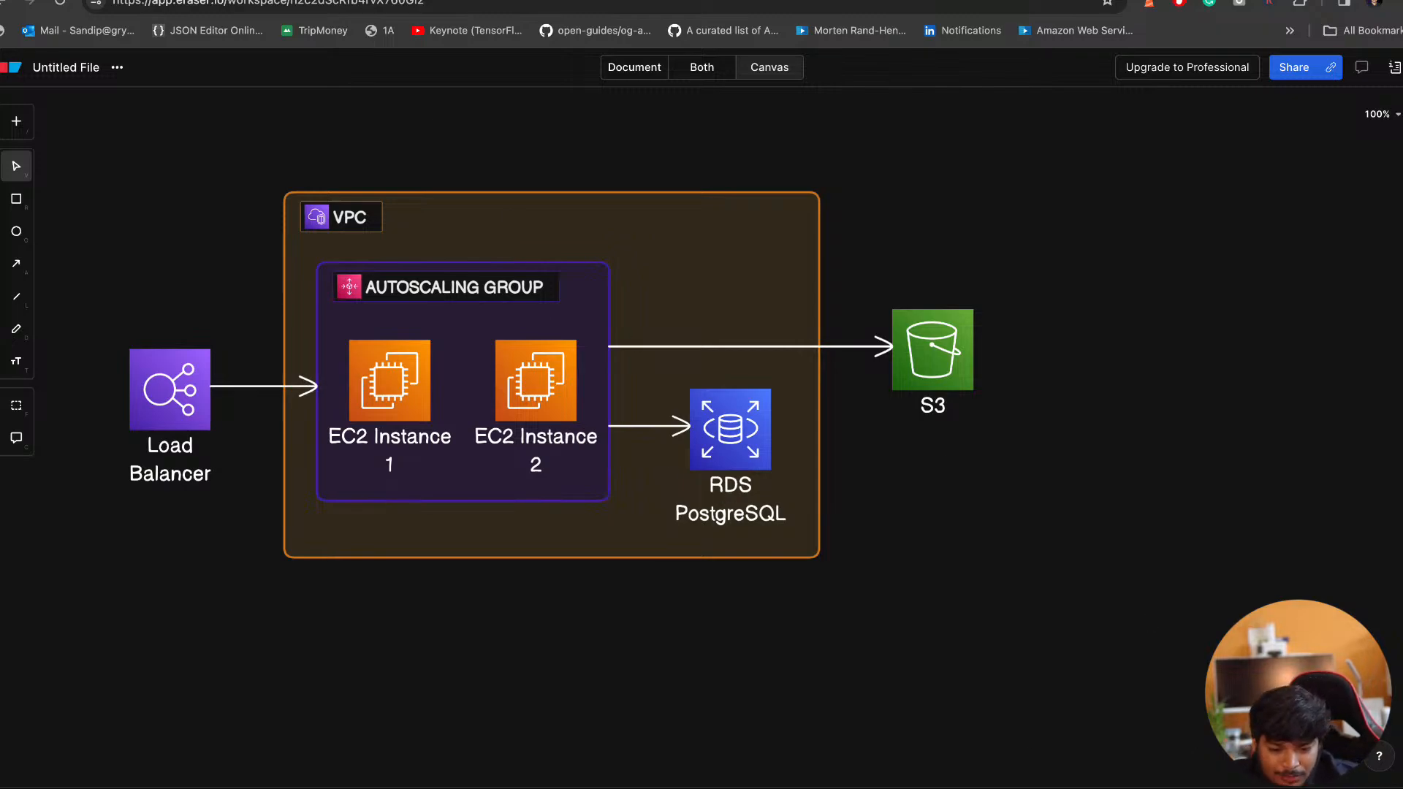
Switch to YouTube and open the account menu on its home page
{"action": "left_click", "coordinate": [179, 388]}
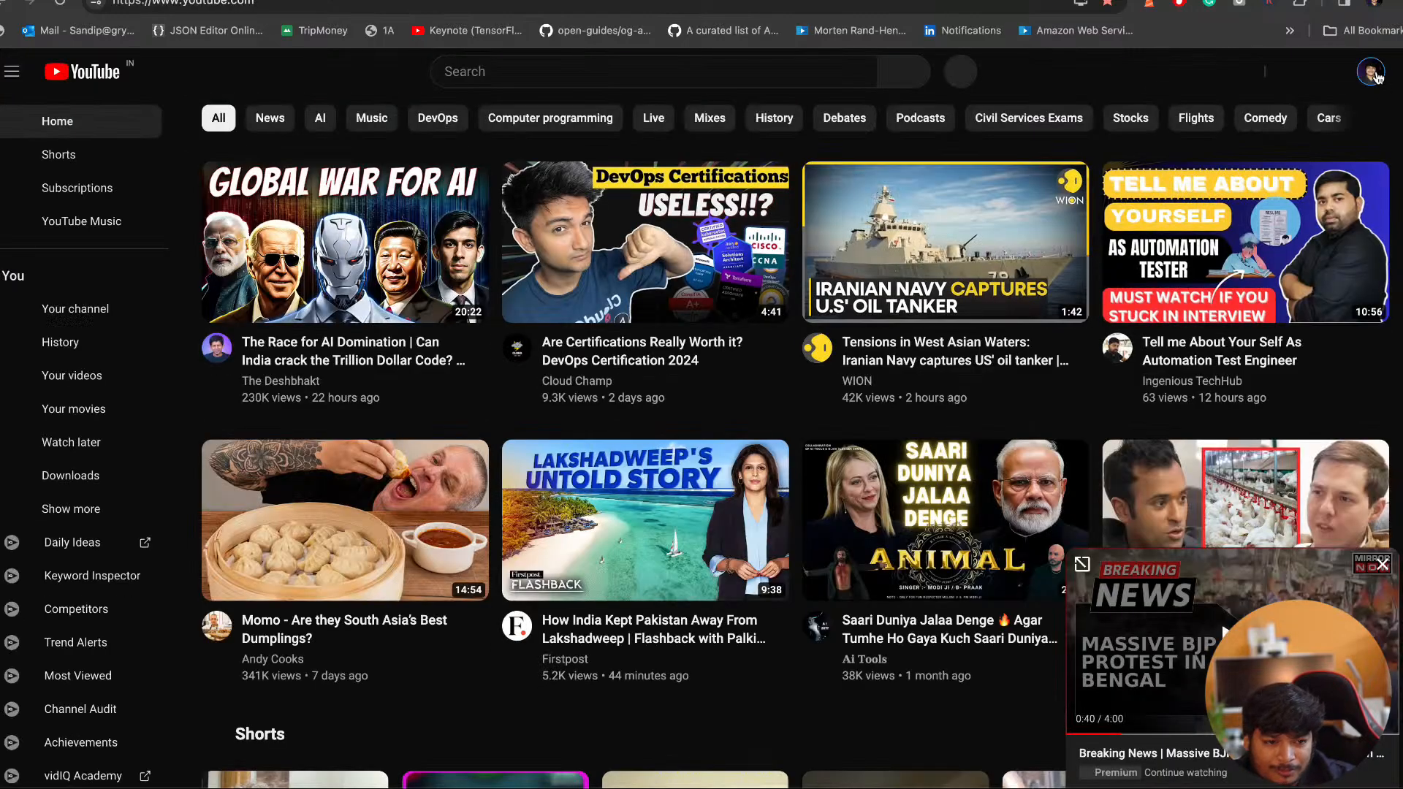
{"action": "left_click", "coordinate": [1374, 74]}
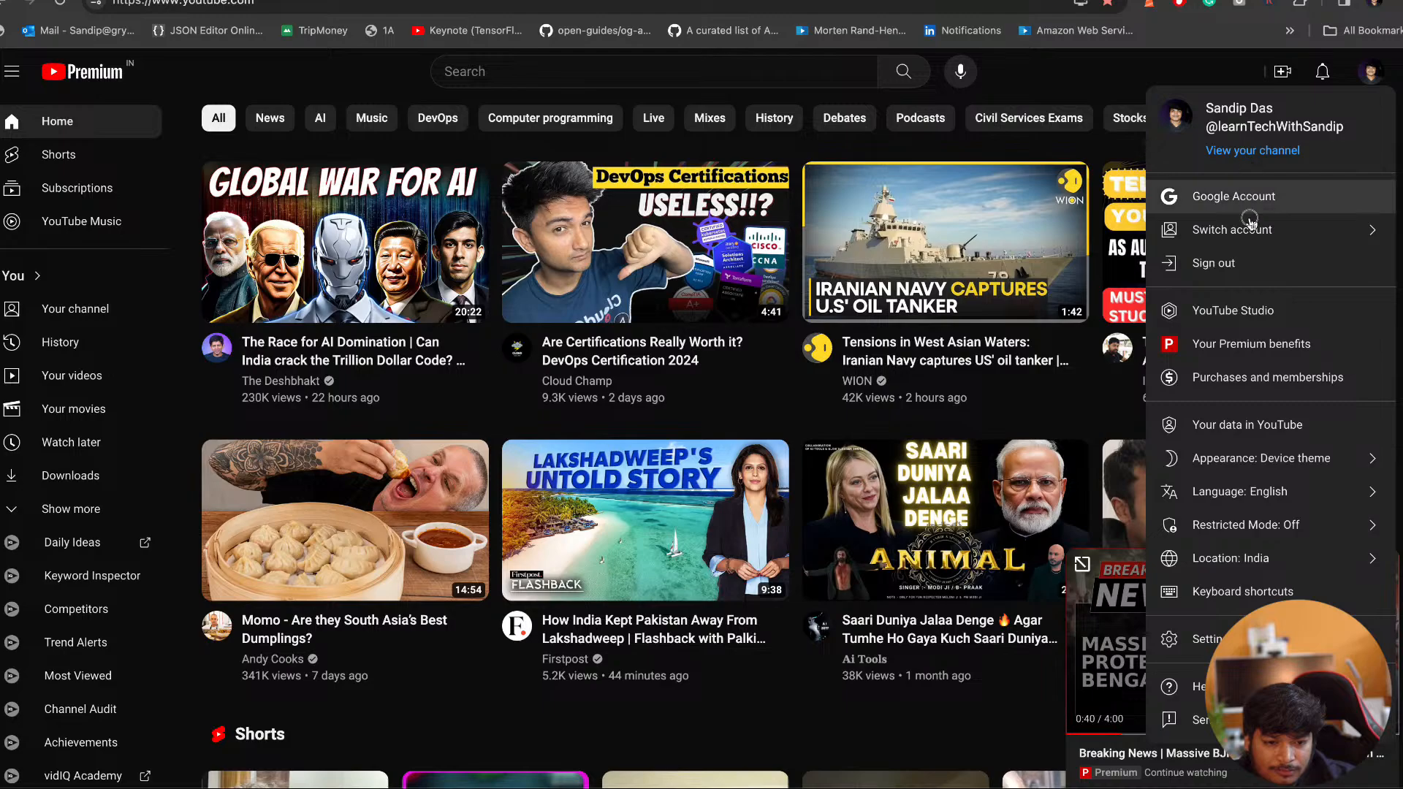
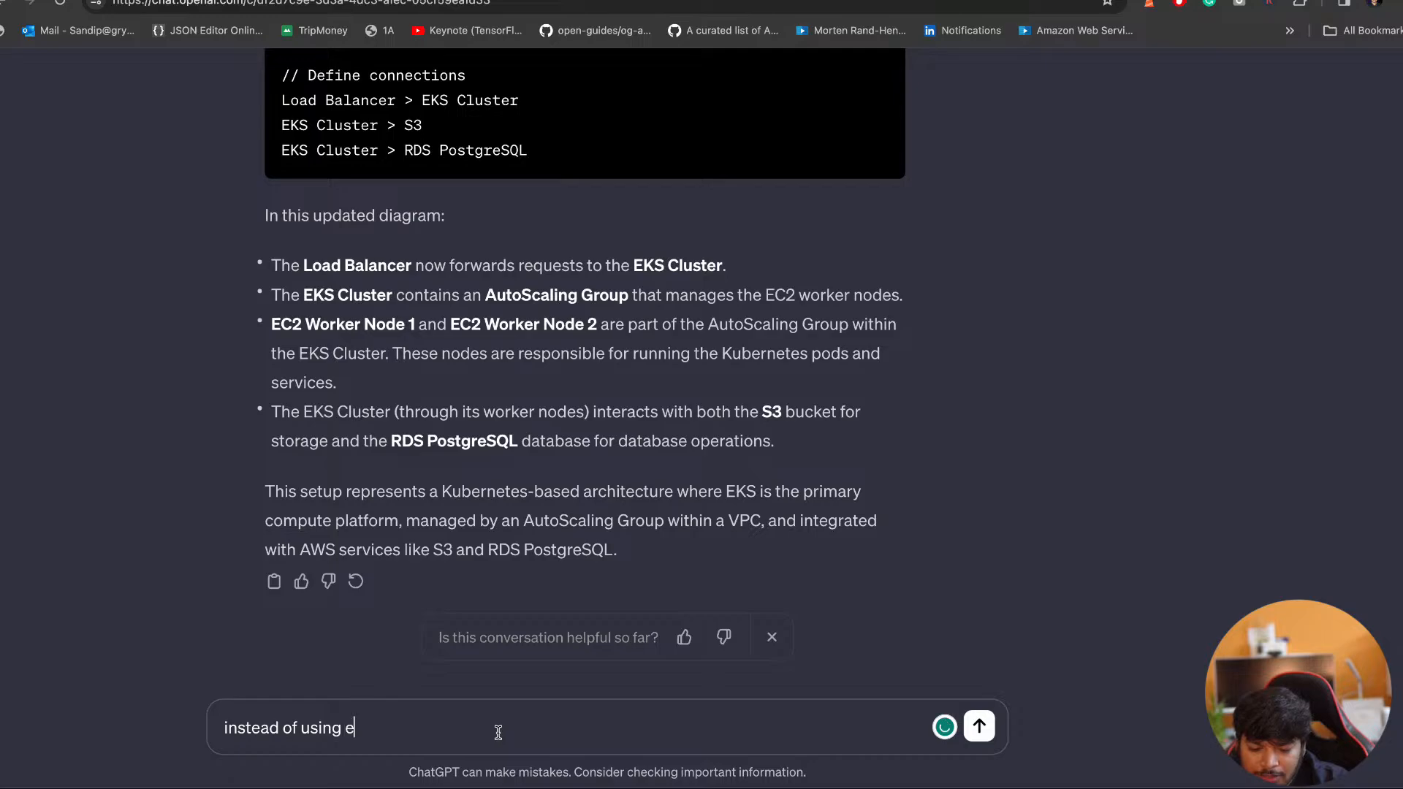
Complete and send the ChatGPT request "instead of using ec2 instances with eks , use aws eks fargate"
{"action": "type", "text": "tances wit"}
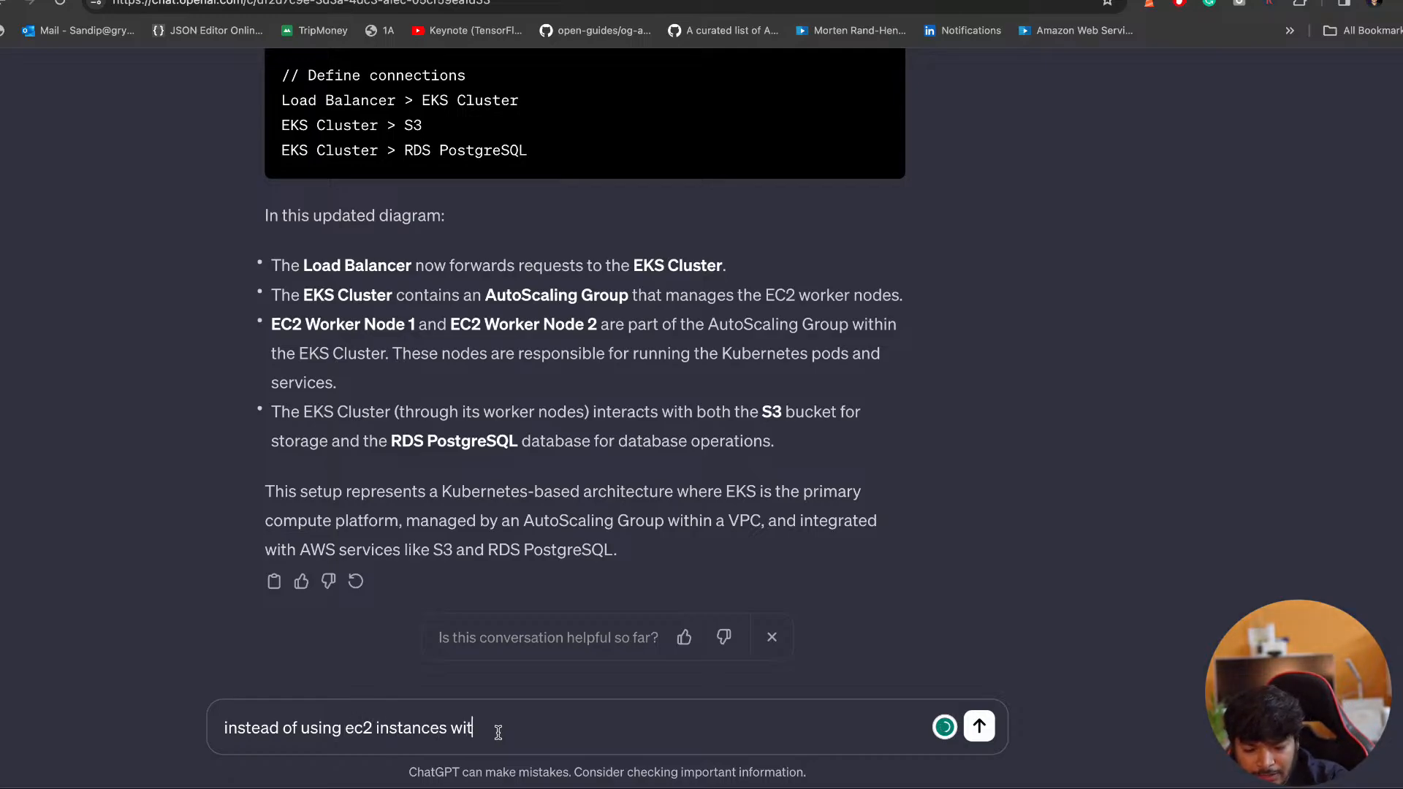
{"action": "type", "text": "h eks , "}
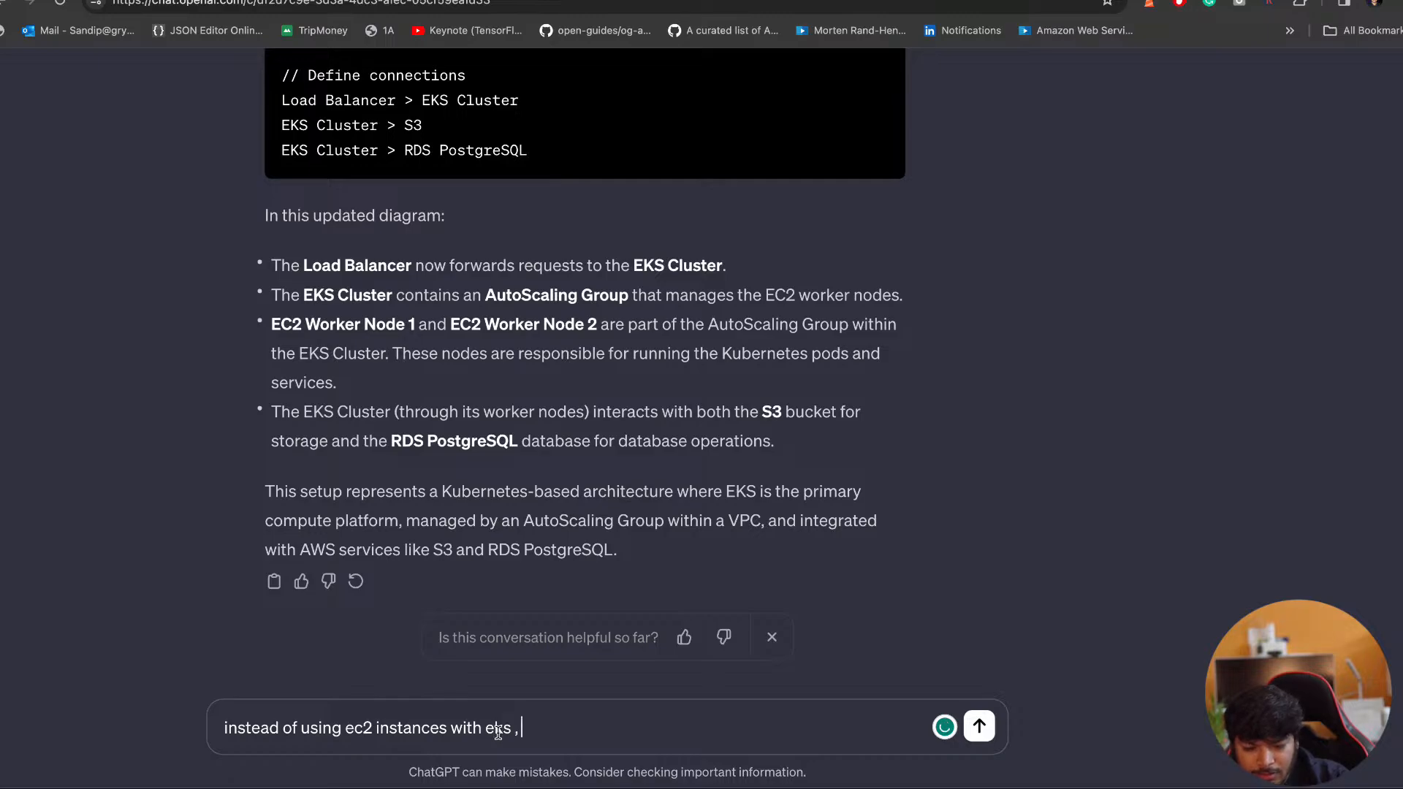
{"action": "type", "text": "use fargate"}
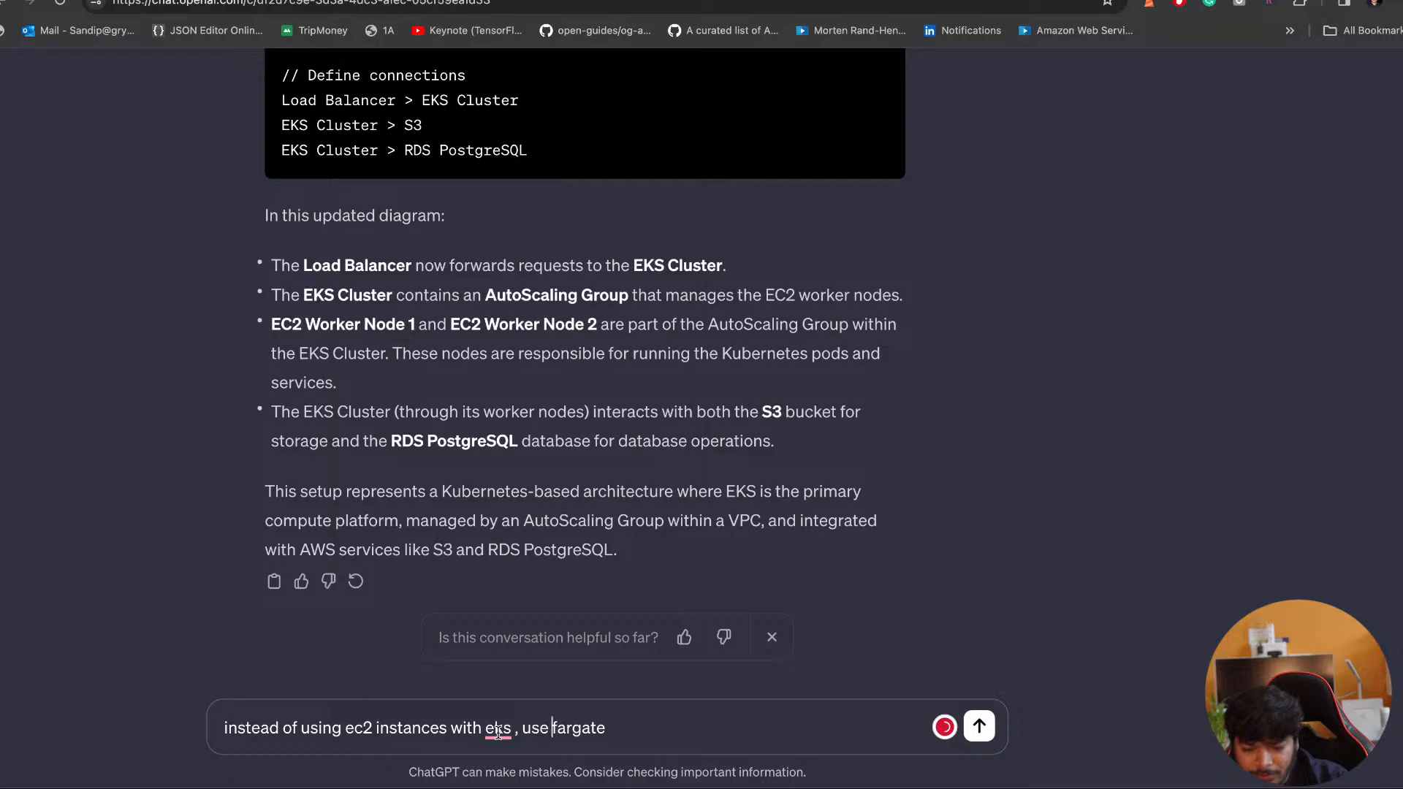
{"action": "type", "text": "aws eks"}
{"action": "key", "text": "Return"}
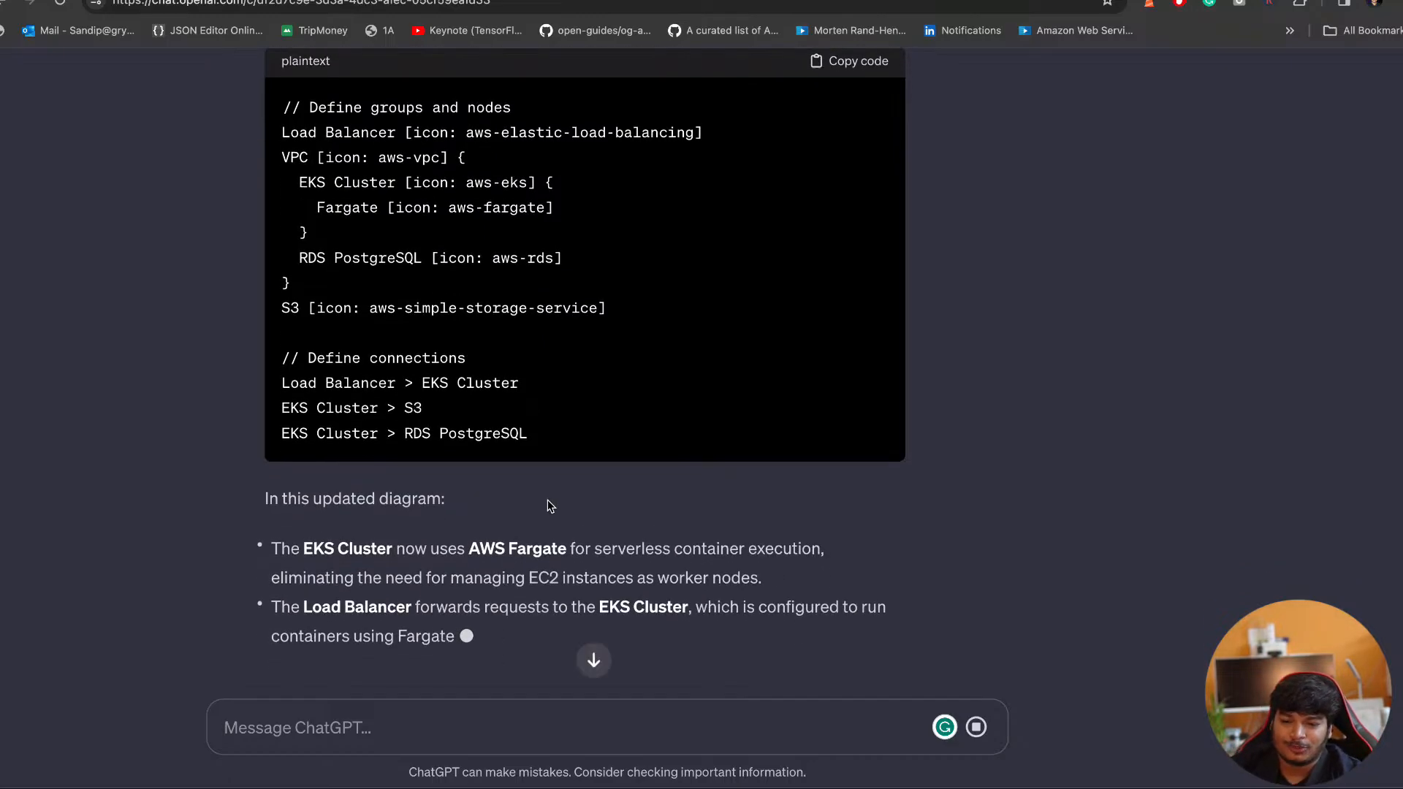
Review the generated Fargate code, check the current EKS diagram in Eraser and return to the code in ChatGPT
{"action": "scroll", "coordinate": [548, 503], "scroll_direction": "up", "scroll_amount": 3}
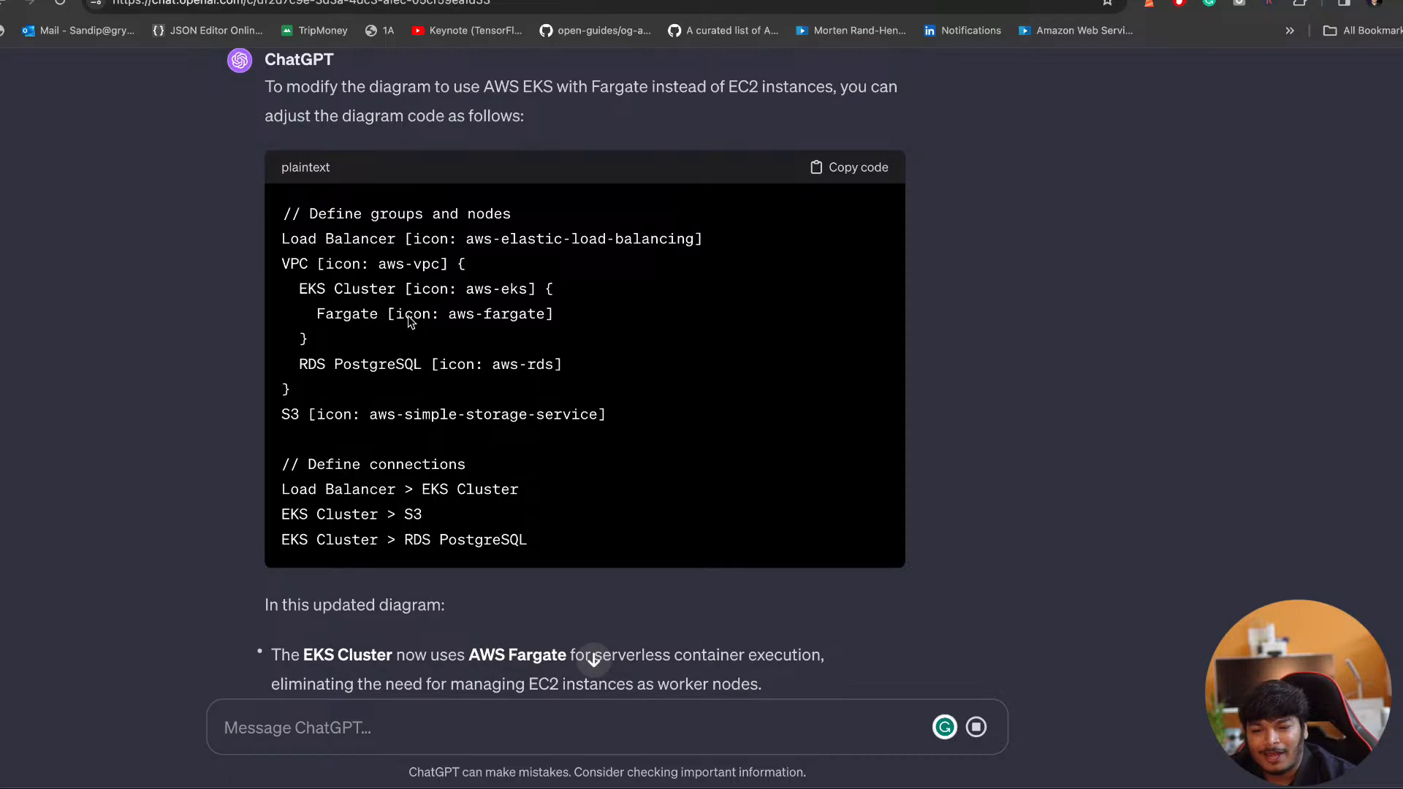
{"action": "left_click", "coordinate": [209, 1]}
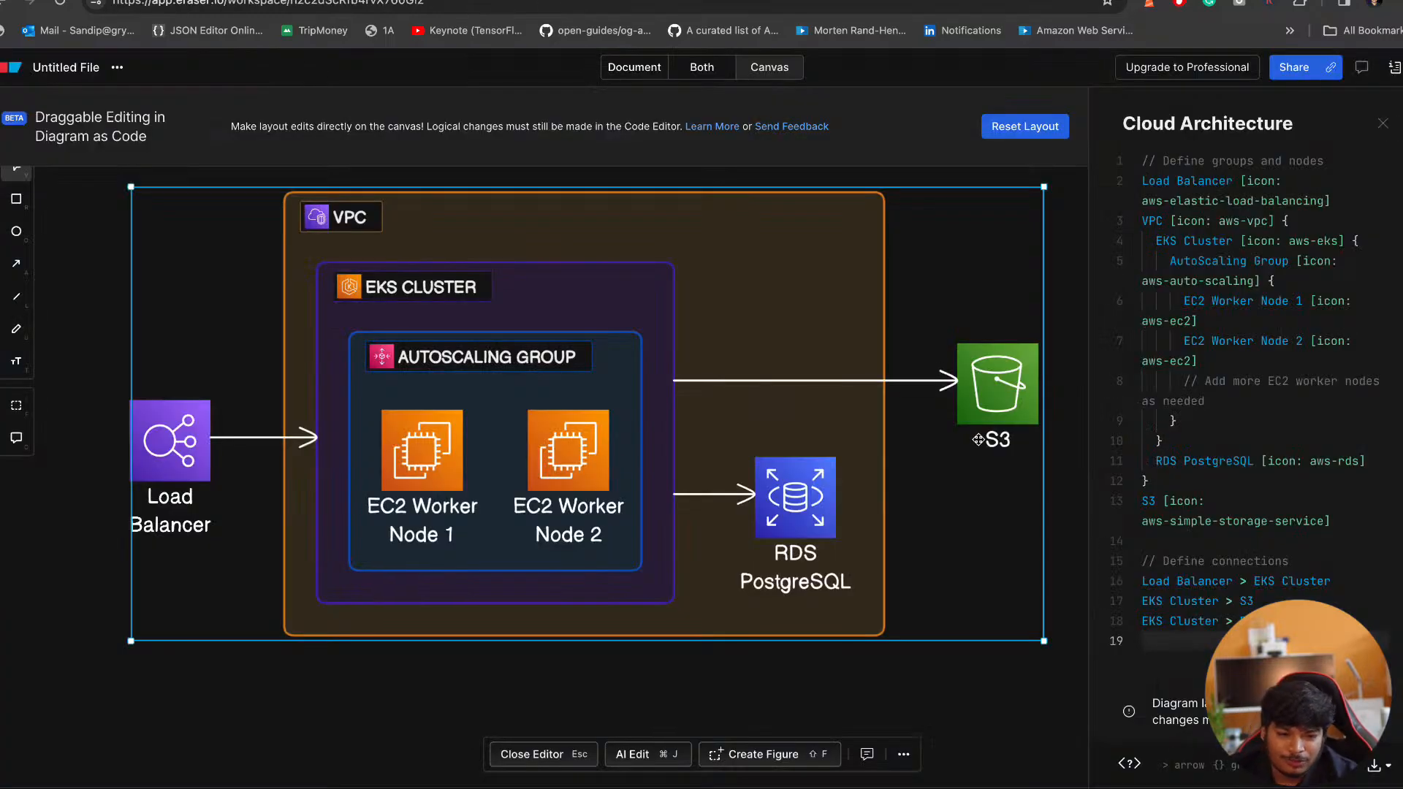
{"action": "left_click", "coordinate": [418, 1]}
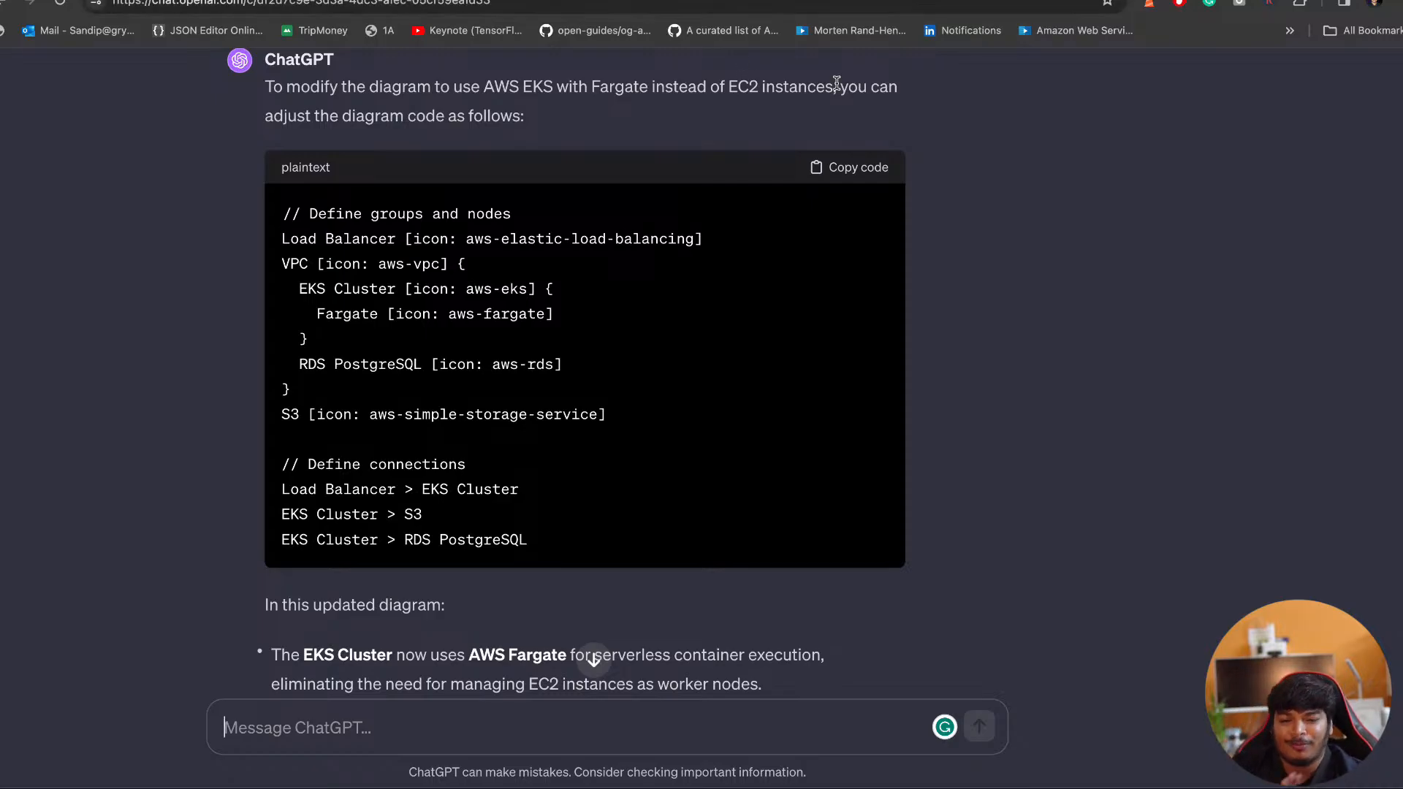
Copy ChatGPT's EKS Fargate diagram code and replace the whole Cloud Architecture code in Eraser with it
{"action": "left_click", "coordinate": [858, 169]}
{"action": "left_click", "coordinate": [584, 1]}
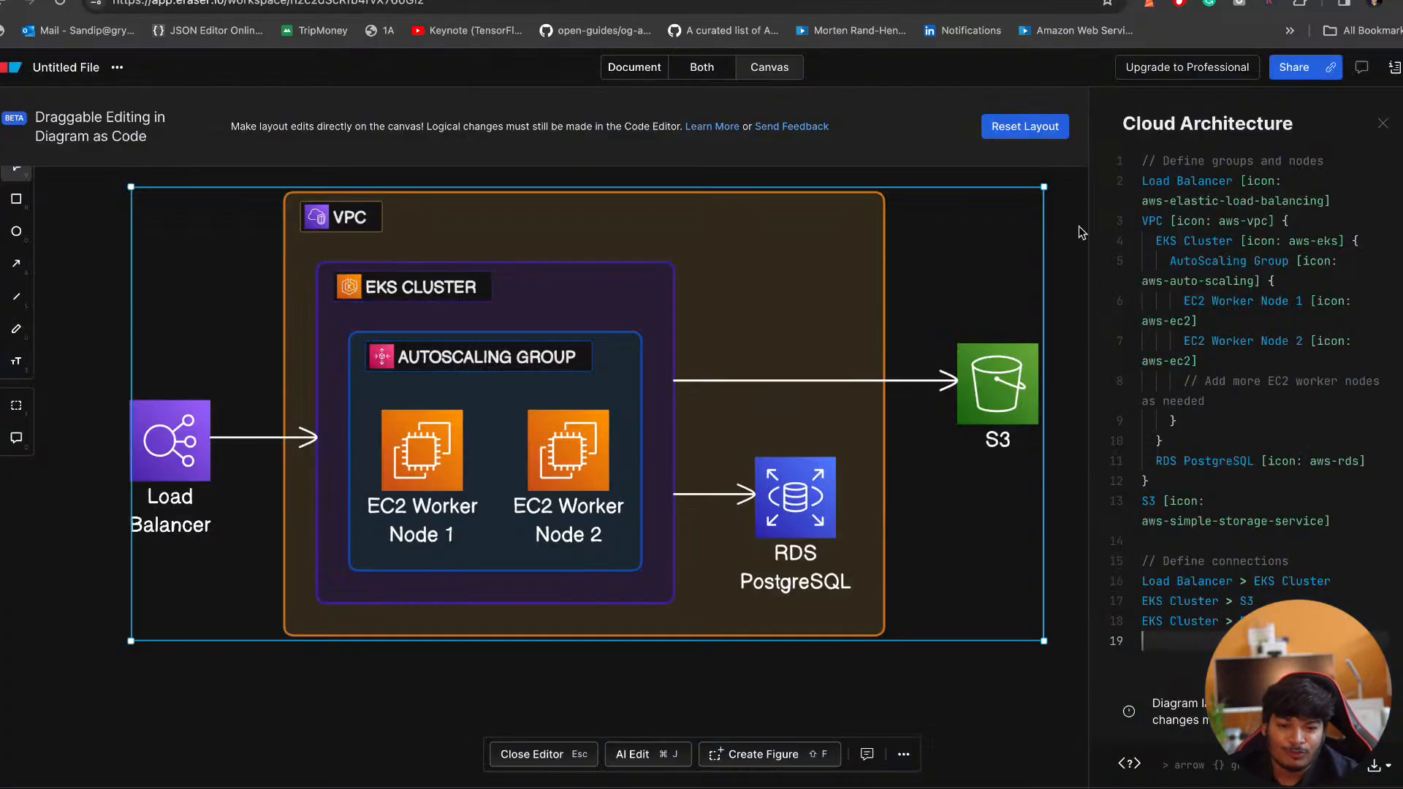
{"action": "left_click", "coordinate": [1217, 189]}
{"action": "key", "text": "ctrl+a"}
{"action": "type", "text": "// Define groups and nodes Load Balancer [icon: aws-elastic-load-balancing] VPC [icon: aws-vpc] {   EKS Cluster [icon: aws-eks] {     Fargate [icon: aws-fargate]   }   RDS PostgreSQL [icon: aws-rds] } S3 [icon: aws-simple-storage-service]  // Define connections Load Balancer > EKS Cluster EKS Cluster > S3 EKS Cluster > RDS PostgreSQL"}
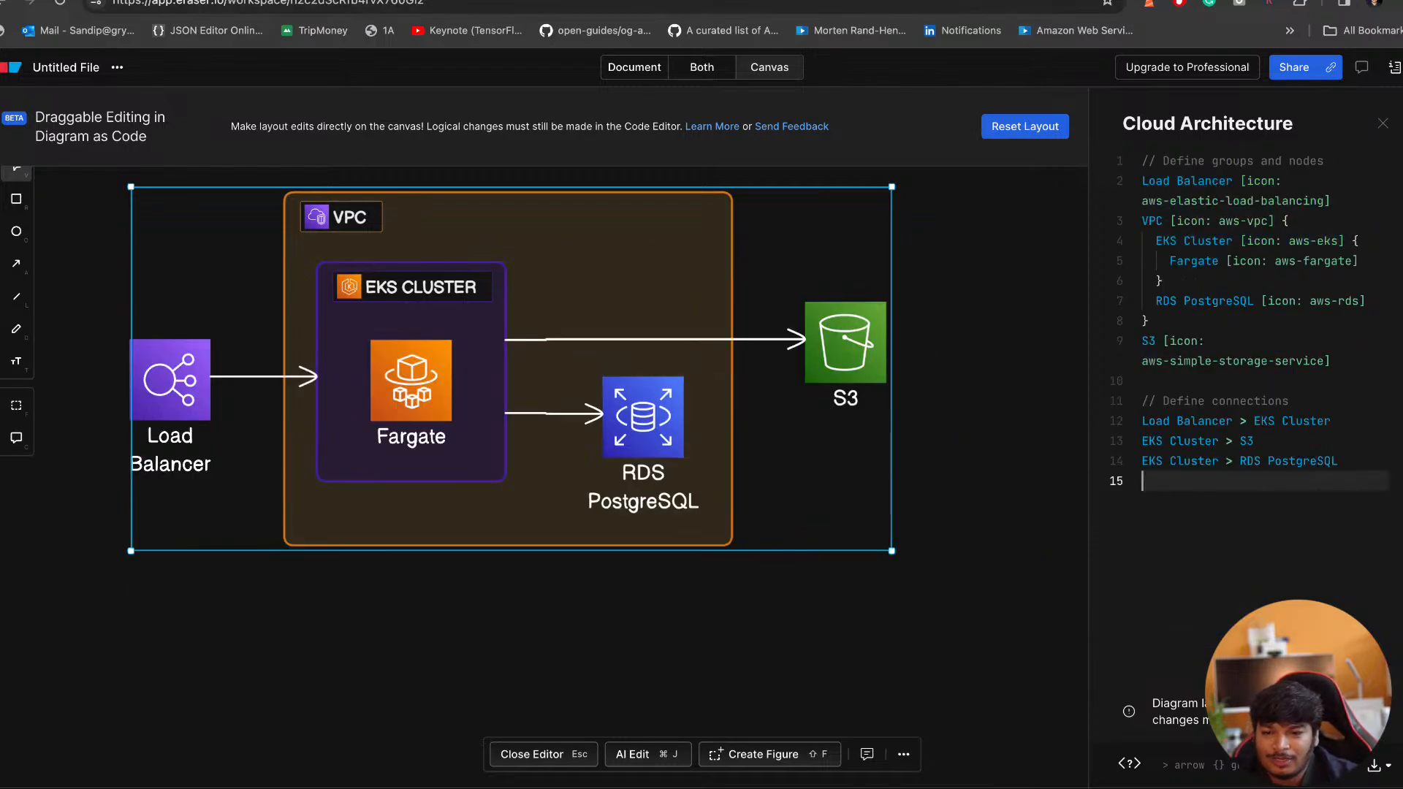
Compare ChatGPT's Fargate code with the rendered Eraser diagram, select the RDS PostgreSQL node and reload the workspace
{"action": "left_click", "coordinate": [512, 1]}
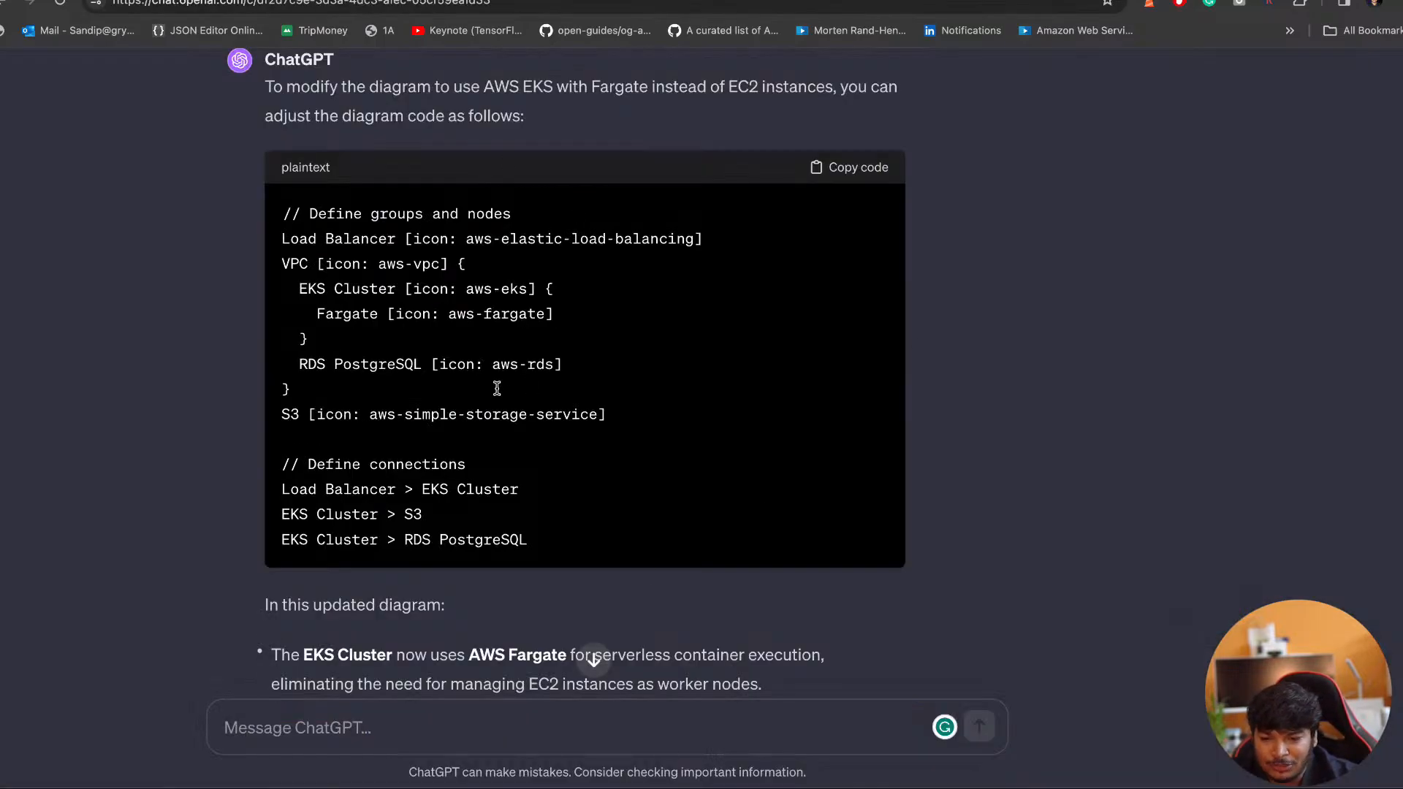
{"action": "left_click", "coordinate": [496, 1]}
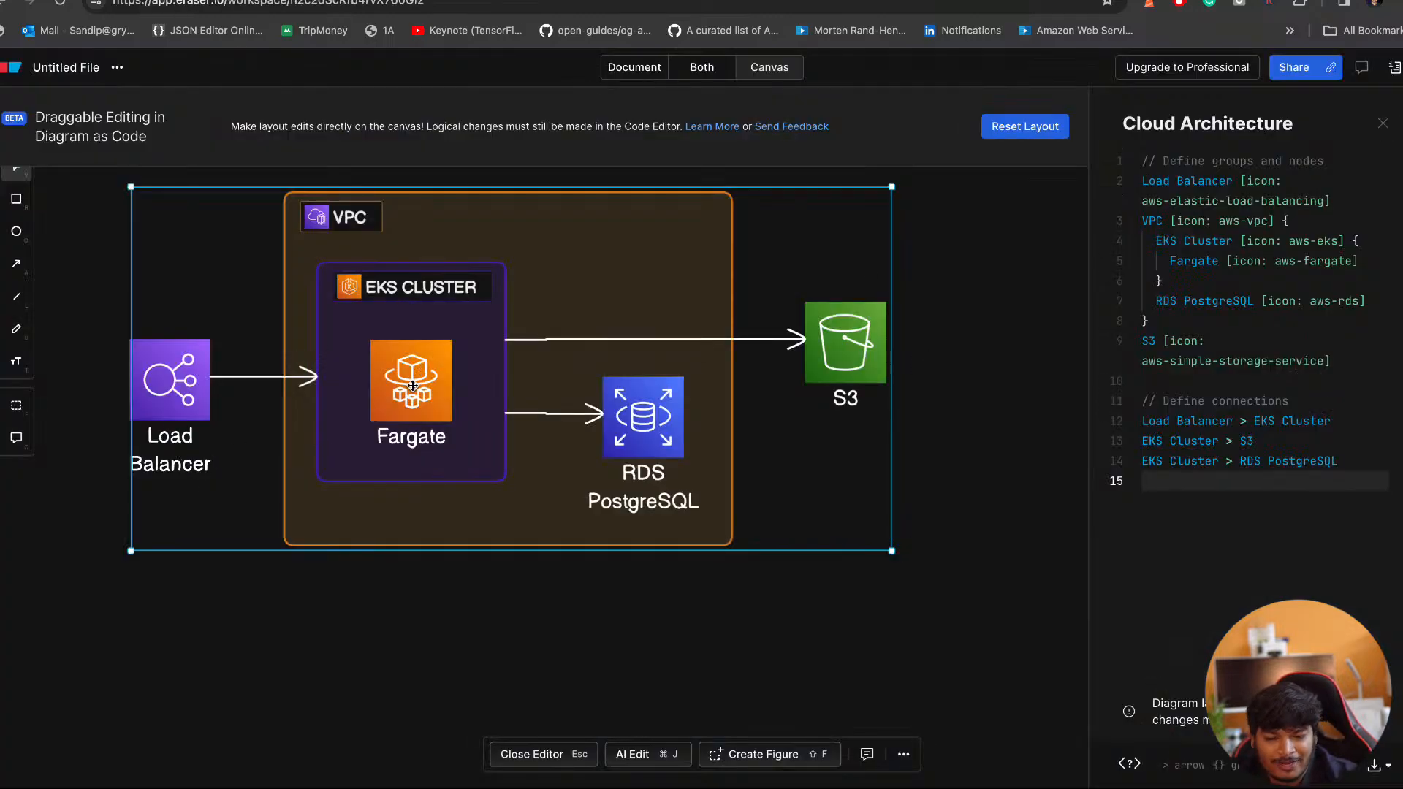
{"action": "left_click", "coordinate": [662, 434]}
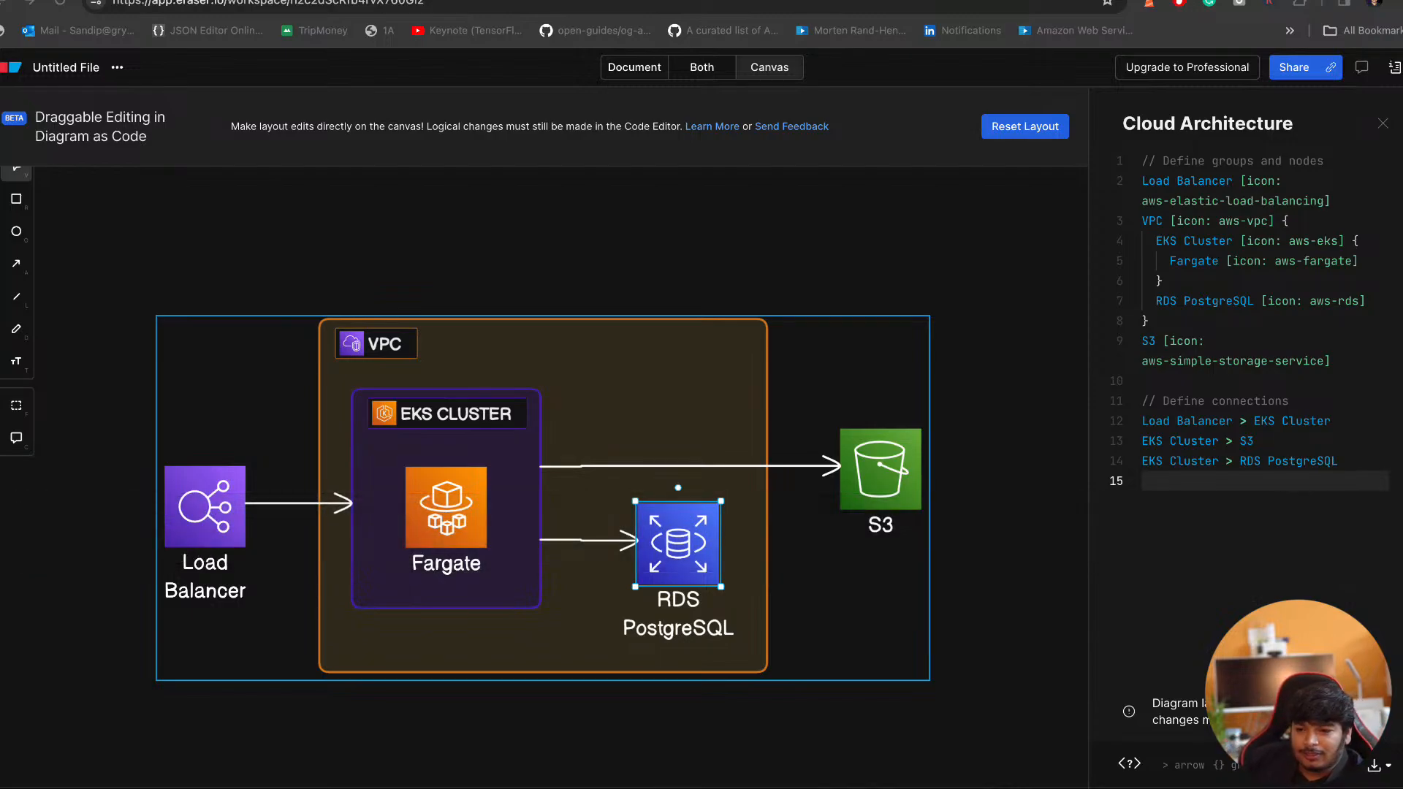
{"action": "key", "text": "ctrl+r"}
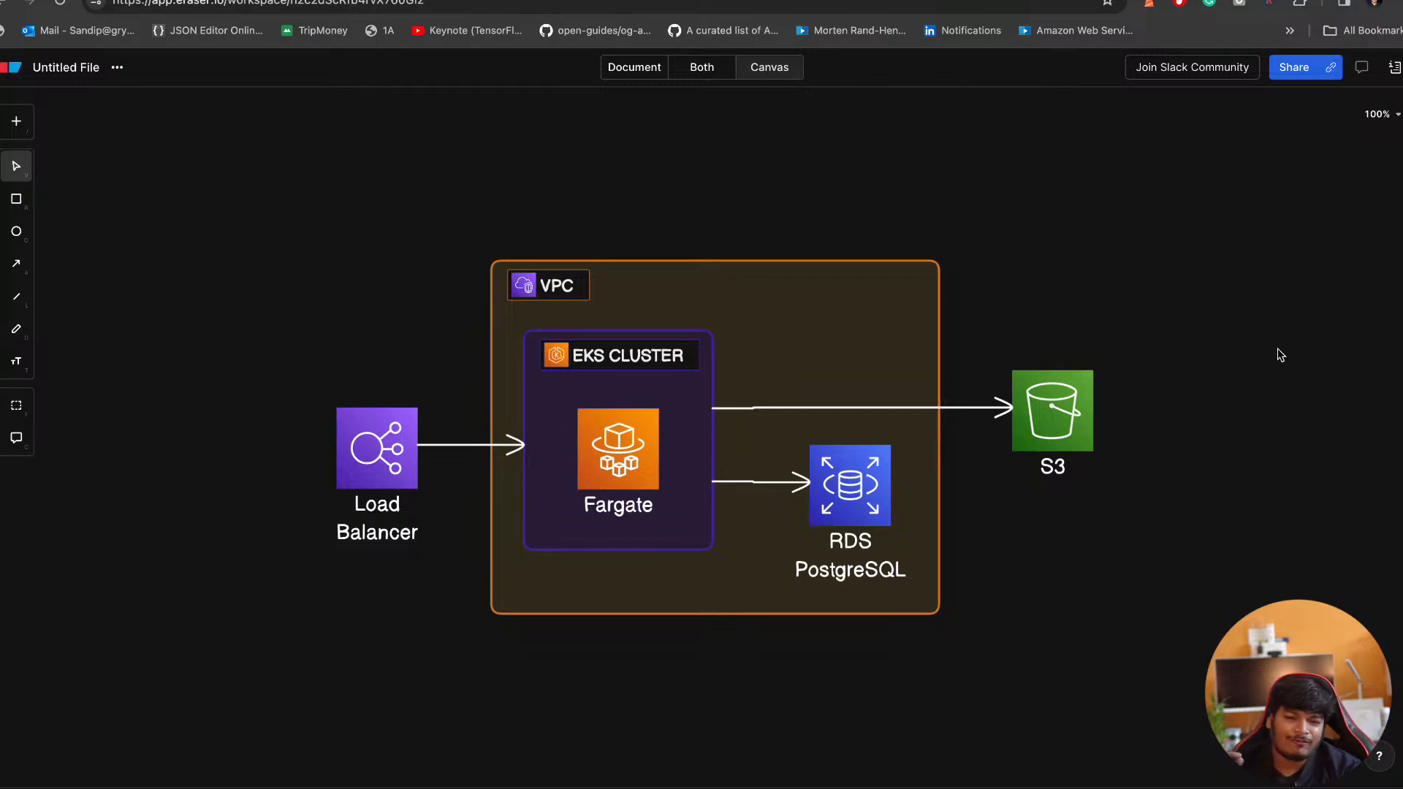
Open youtube.com in a new tab and go to the signed-in account's own channel, retrying the page load
{"action": "key", "text": "ctrl+t"}
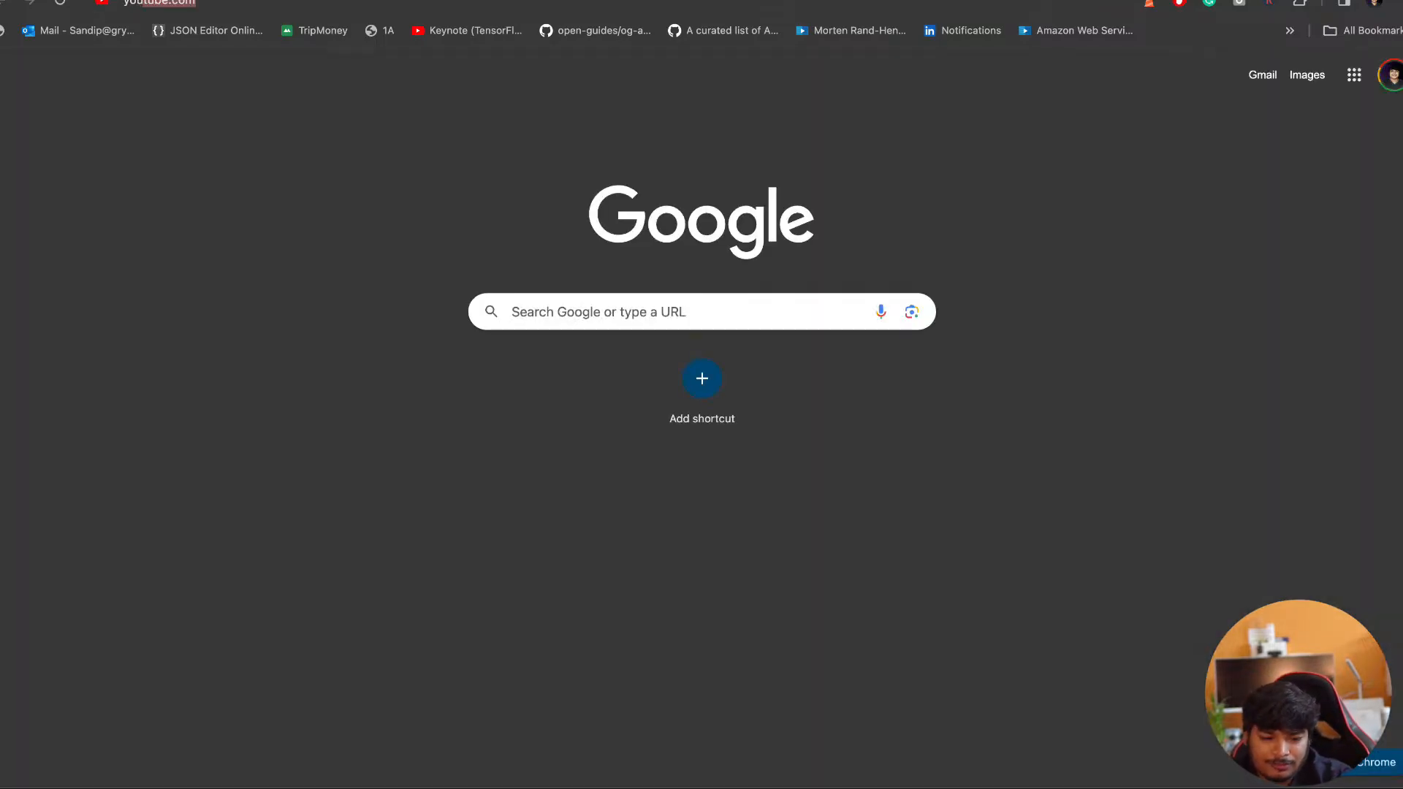
{"action": "type", "text": "youtube.com"}
{"action": "key", "text": "Return"}
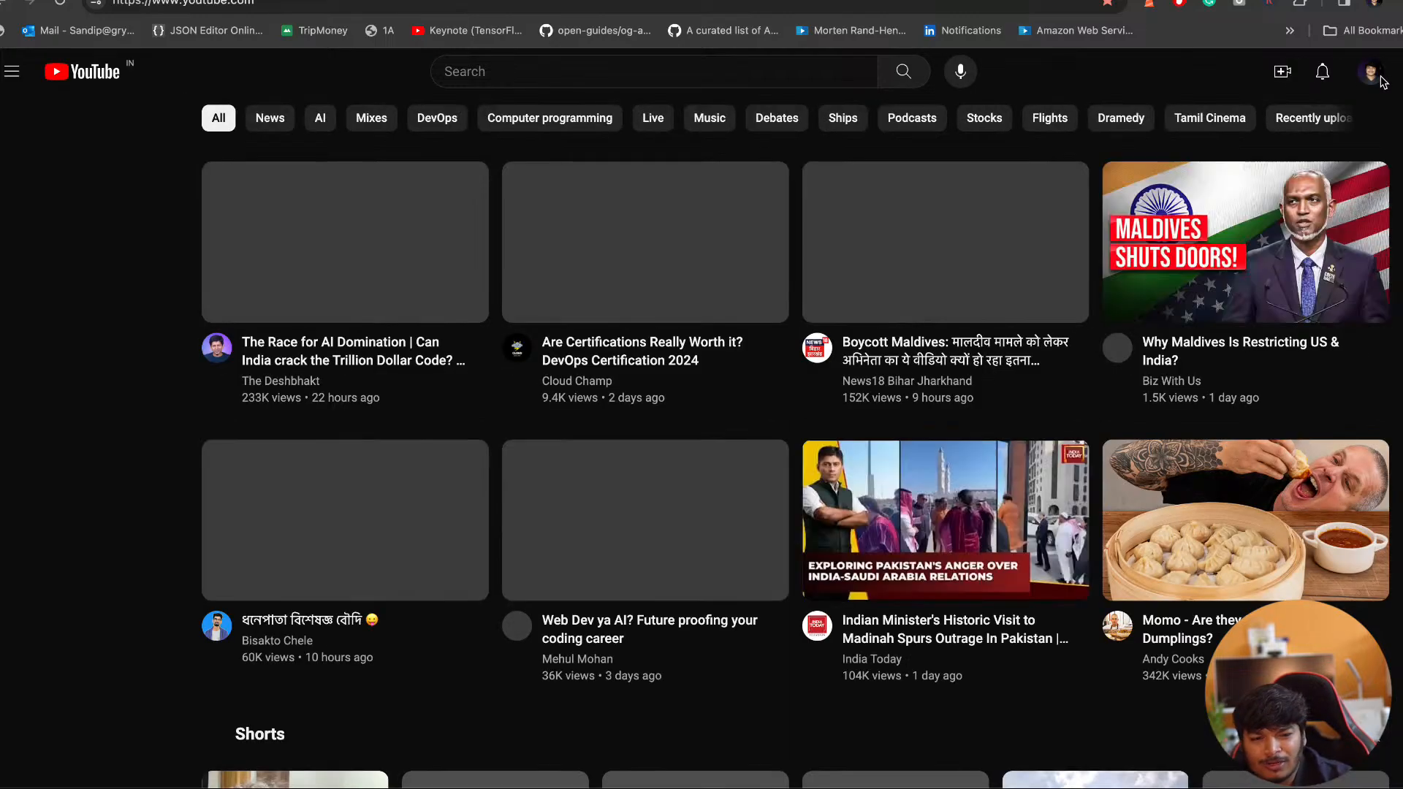
{"action": "left_click", "coordinate": [1373, 73]}
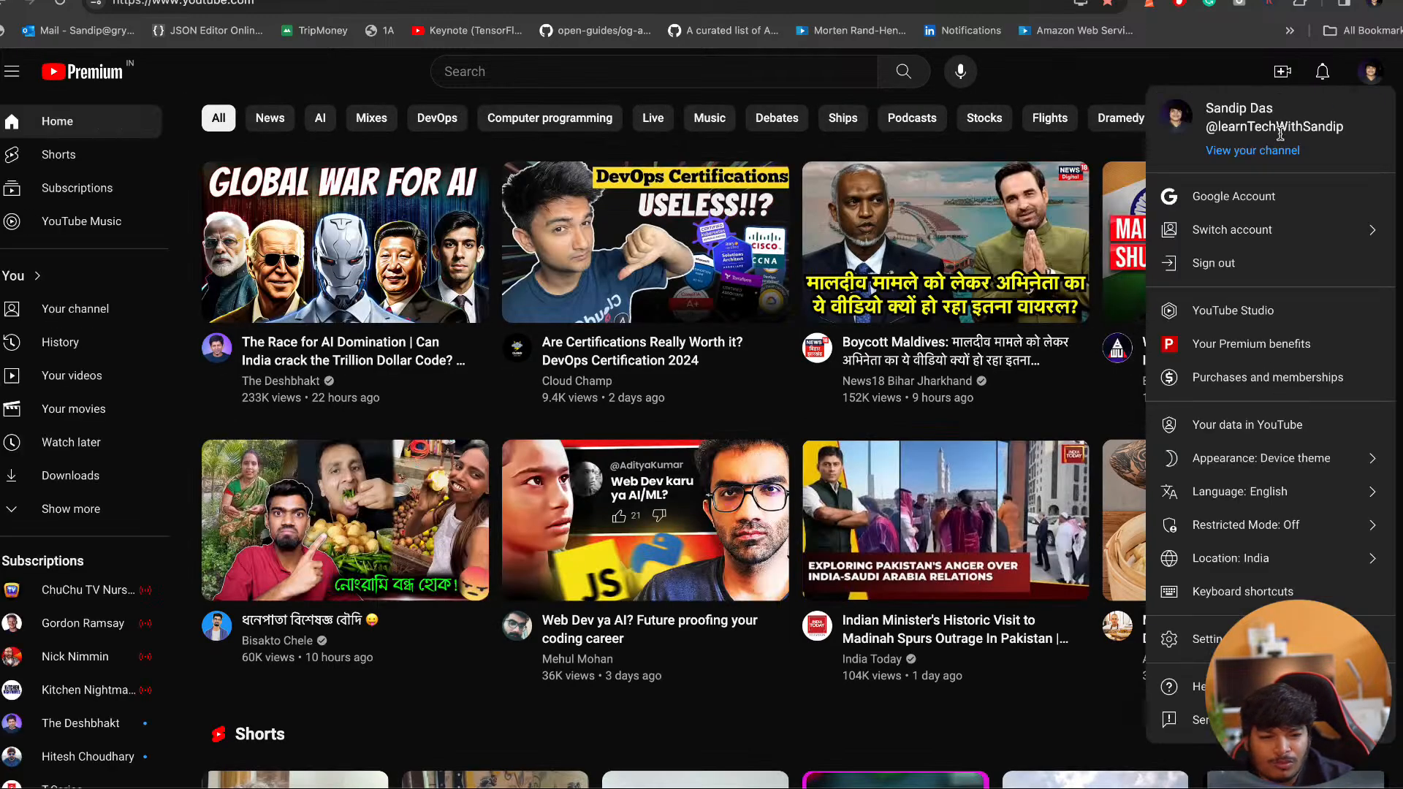
{"action": "left_click", "coordinate": [1261, 150]}
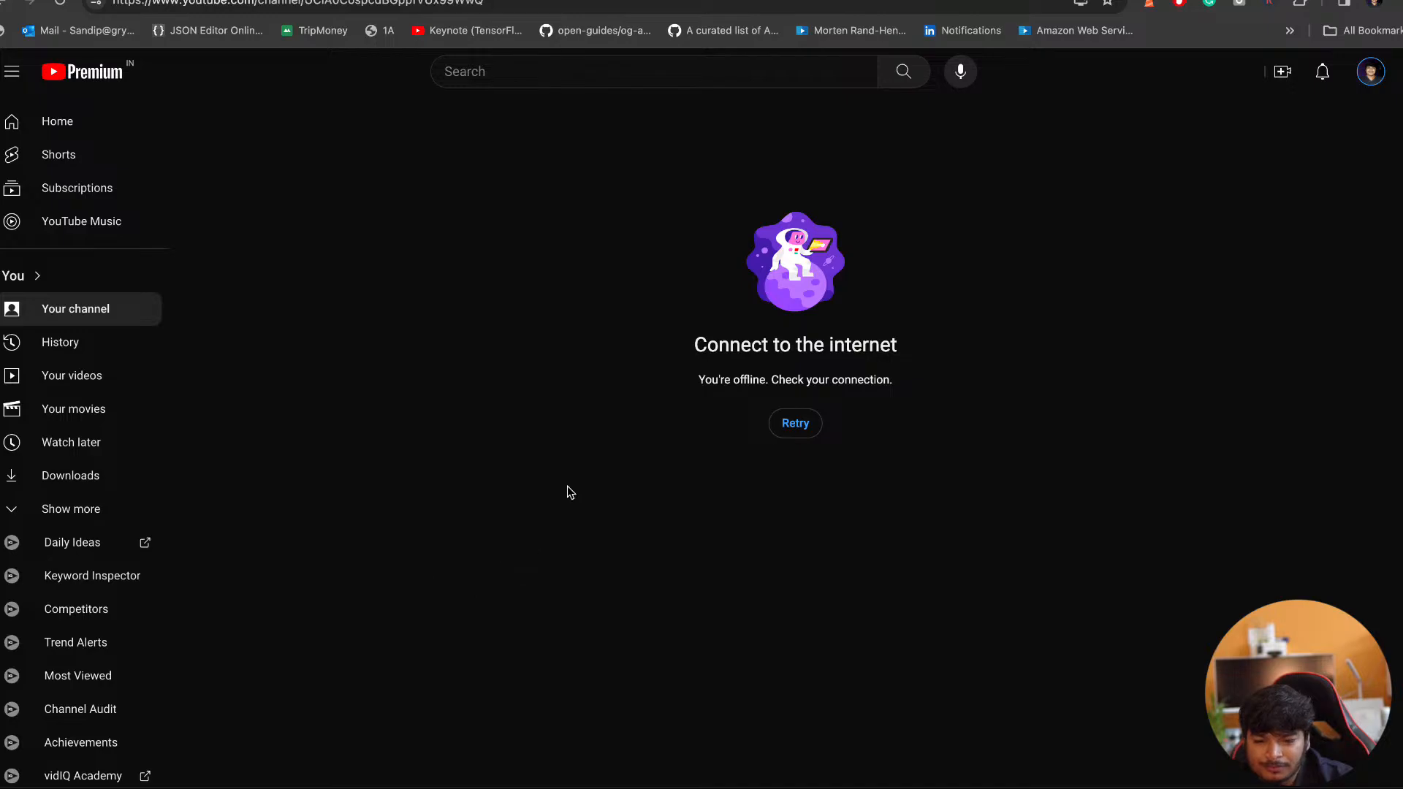
{"action": "left_click", "coordinate": [795, 423]}
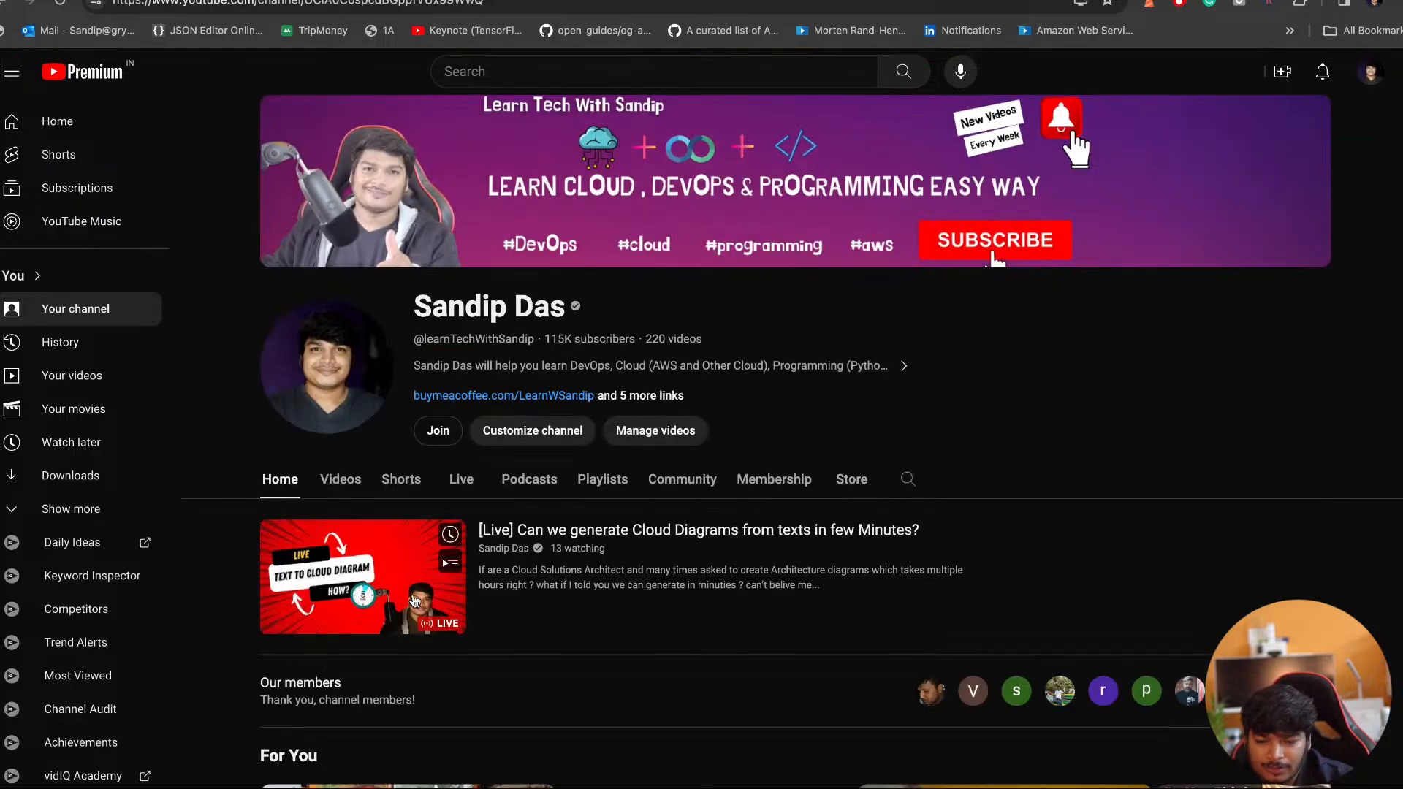
Browse the channel's uploaded videos and open "AWS EKS via Terraform: Three Tier microservice Application Deployment with Prometheus and Grafana"
{"action": "scroll", "coordinate": [413, 599], "scroll_direction": "down", "scroll_amount": 5}
{"action": "scroll", "coordinate": [464, 416], "scroll_direction": "up", "scroll_amount": 2}
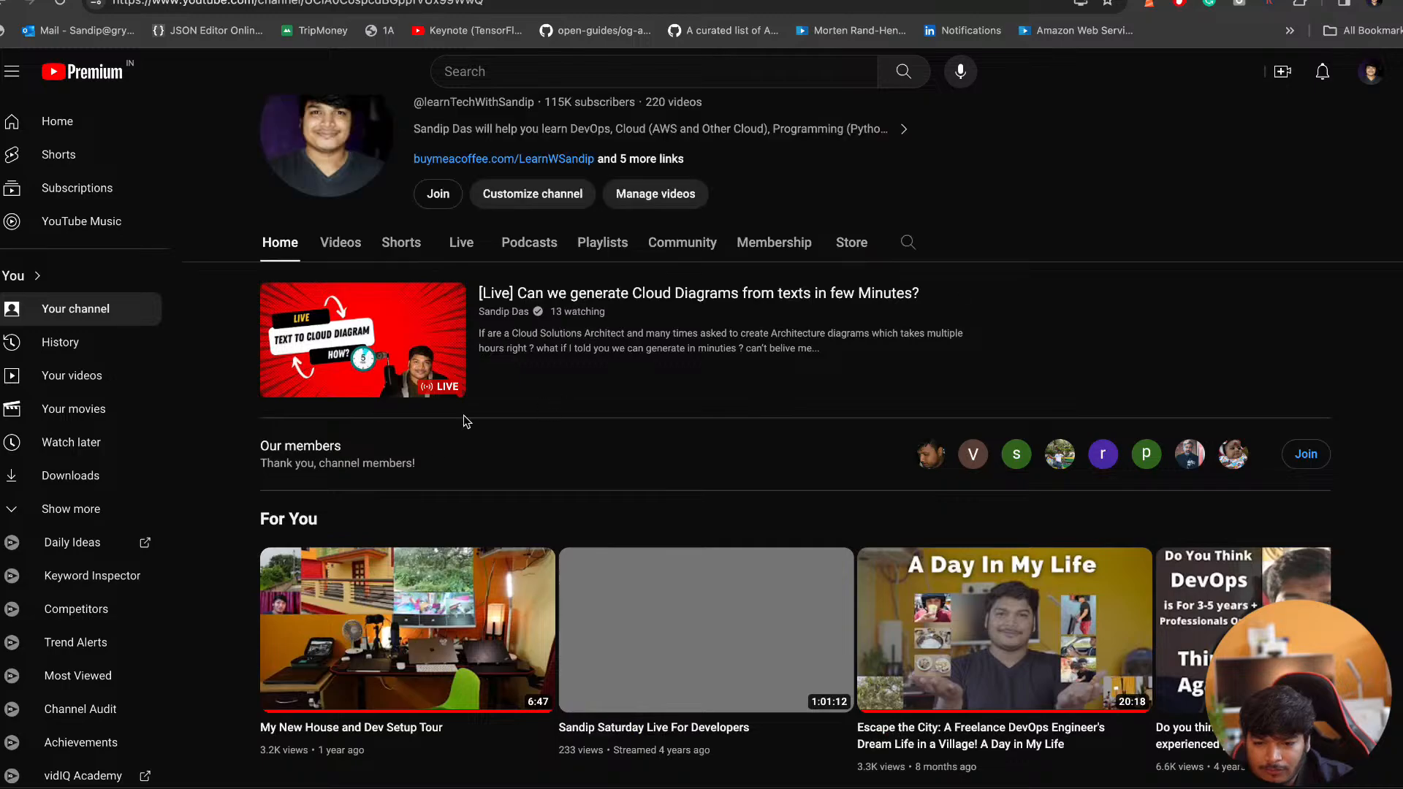
{"action": "left_click", "coordinate": [339, 244]}
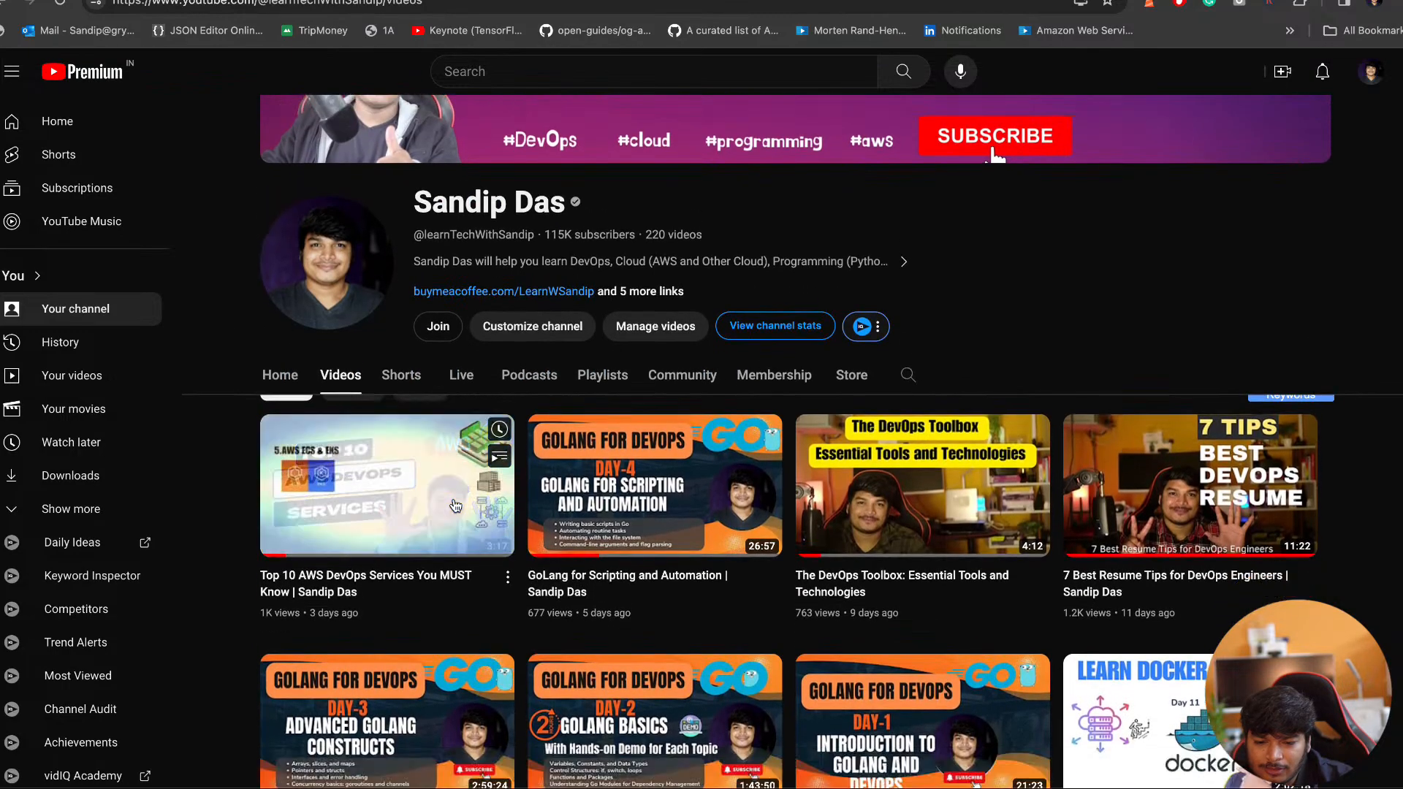
{"action": "scroll", "coordinate": [457, 508], "scroll_direction": "down", "scroll_amount": 6}
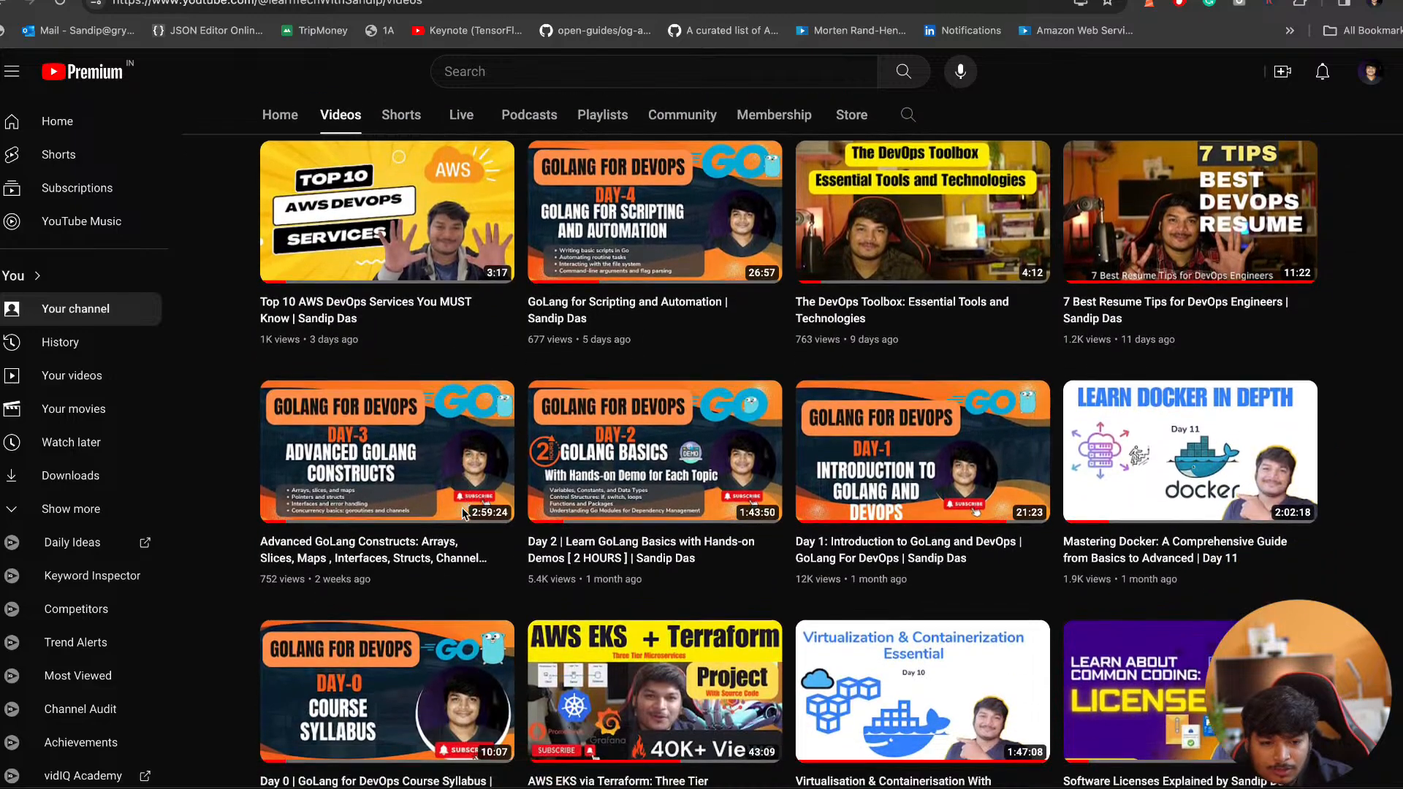
{"action": "scroll", "coordinate": [464, 514], "scroll_direction": "down", "scroll_amount": 1}
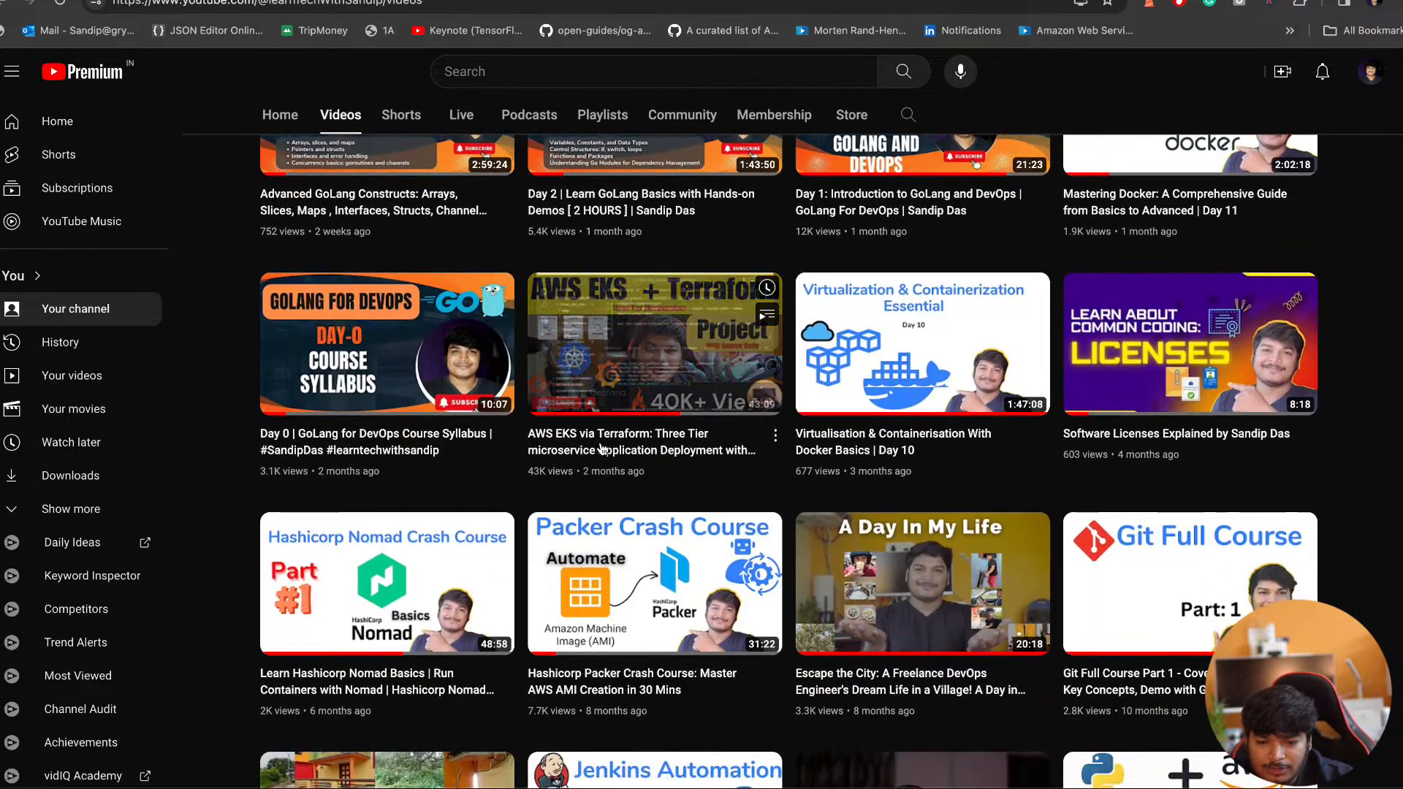
{"action": "left_click", "coordinate": [604, 449]}
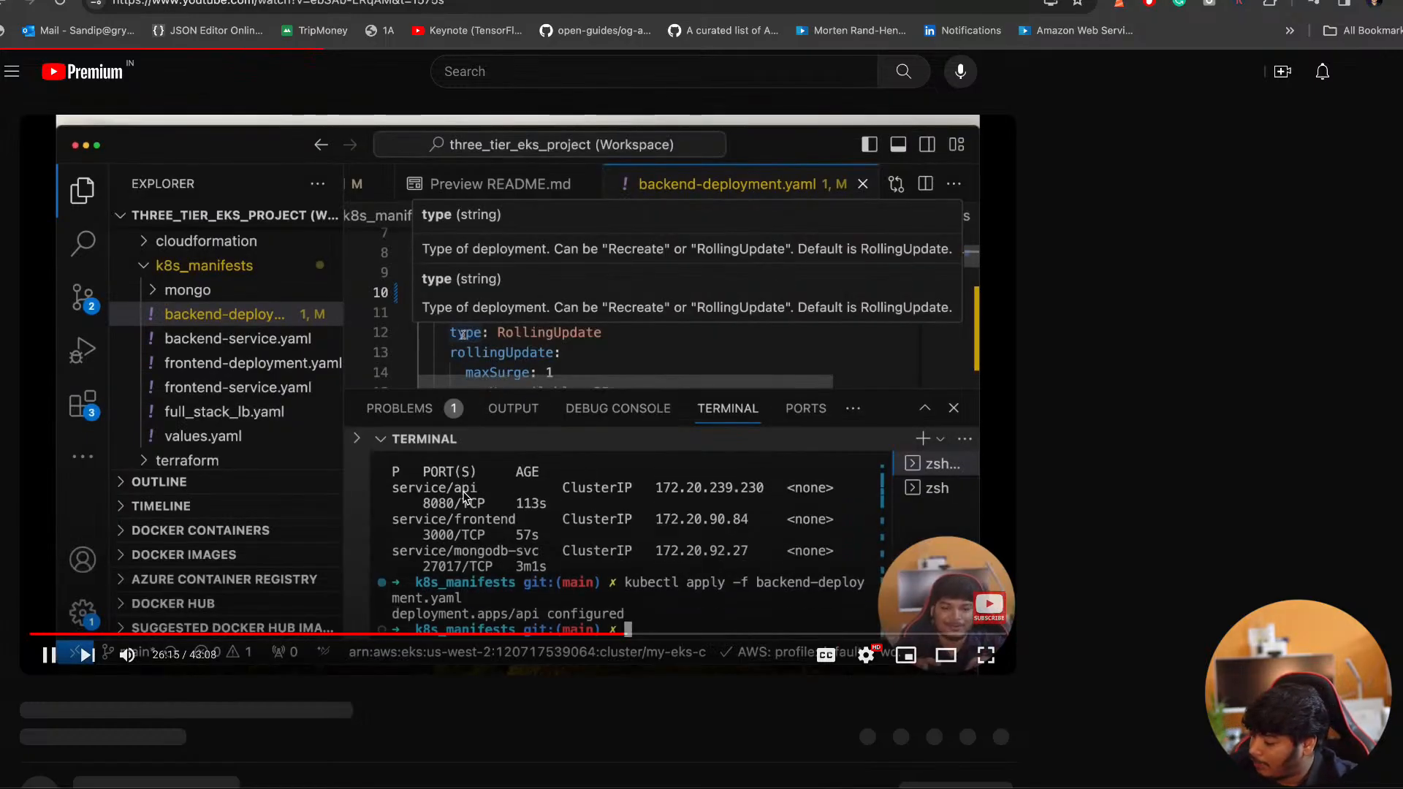
Pause the AWS EKS via Terraform video and expand its full description
{"action": "scroll", "coordinate": [465, 593], "scroll_direction": "down", "scroll_amount": 3}
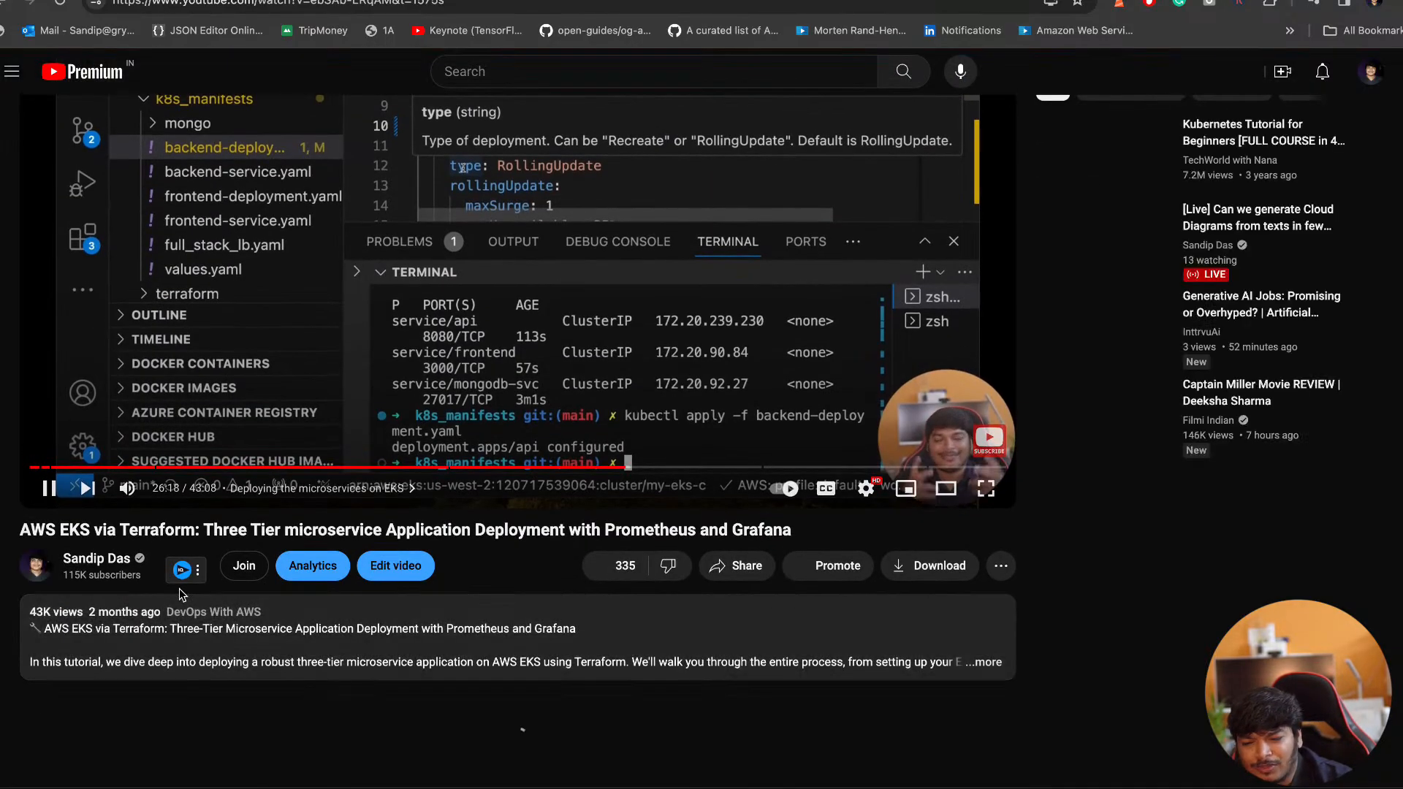
{"action": "key", "text": "space"}
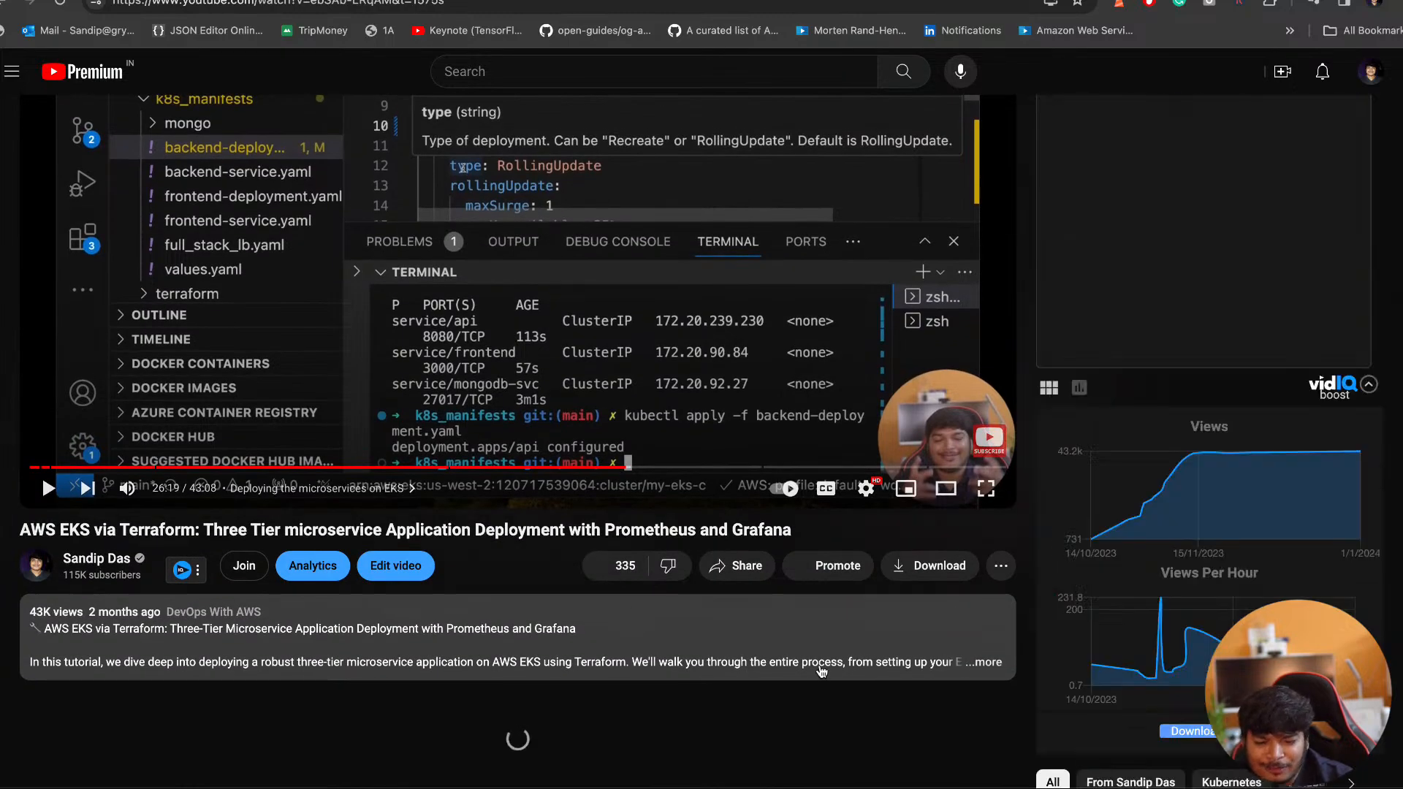
{"action": "scroll", "coordinate": [777, 682], "scroll_direction": "down", "scroll_amount": 1}
{"action": "left_click", "coordinate": [777, 681]}
{"action": "scroll", "coordinate": [775, 658], "scroll_direction": "down", "scroll_amount": 3}
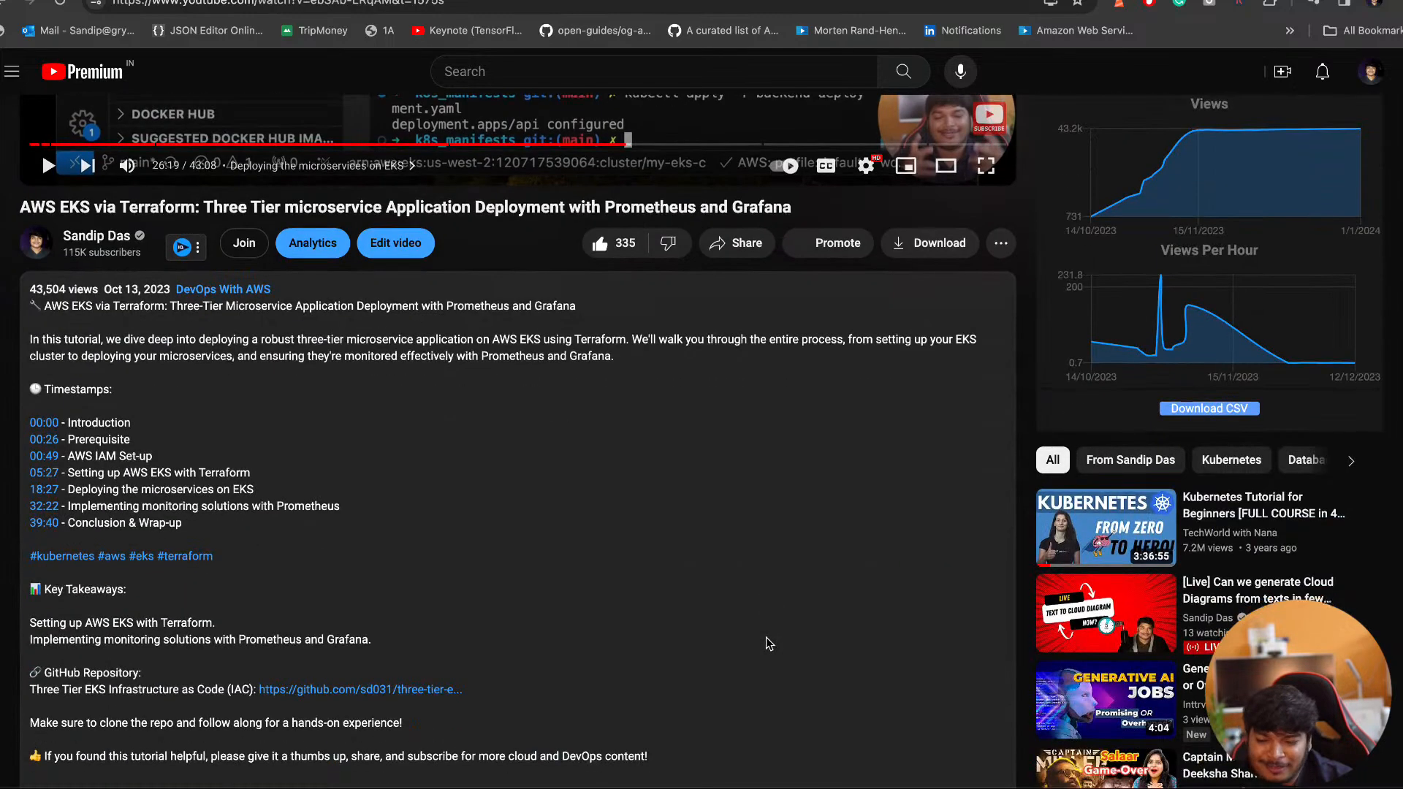
Find the Three Tier EKS Infrastructure as Code link in the video description and open its GitHub repository
{"action": "scroll", "coordinate": [487, 475], "scroll_direction": "down", "scroll_amount": 1}
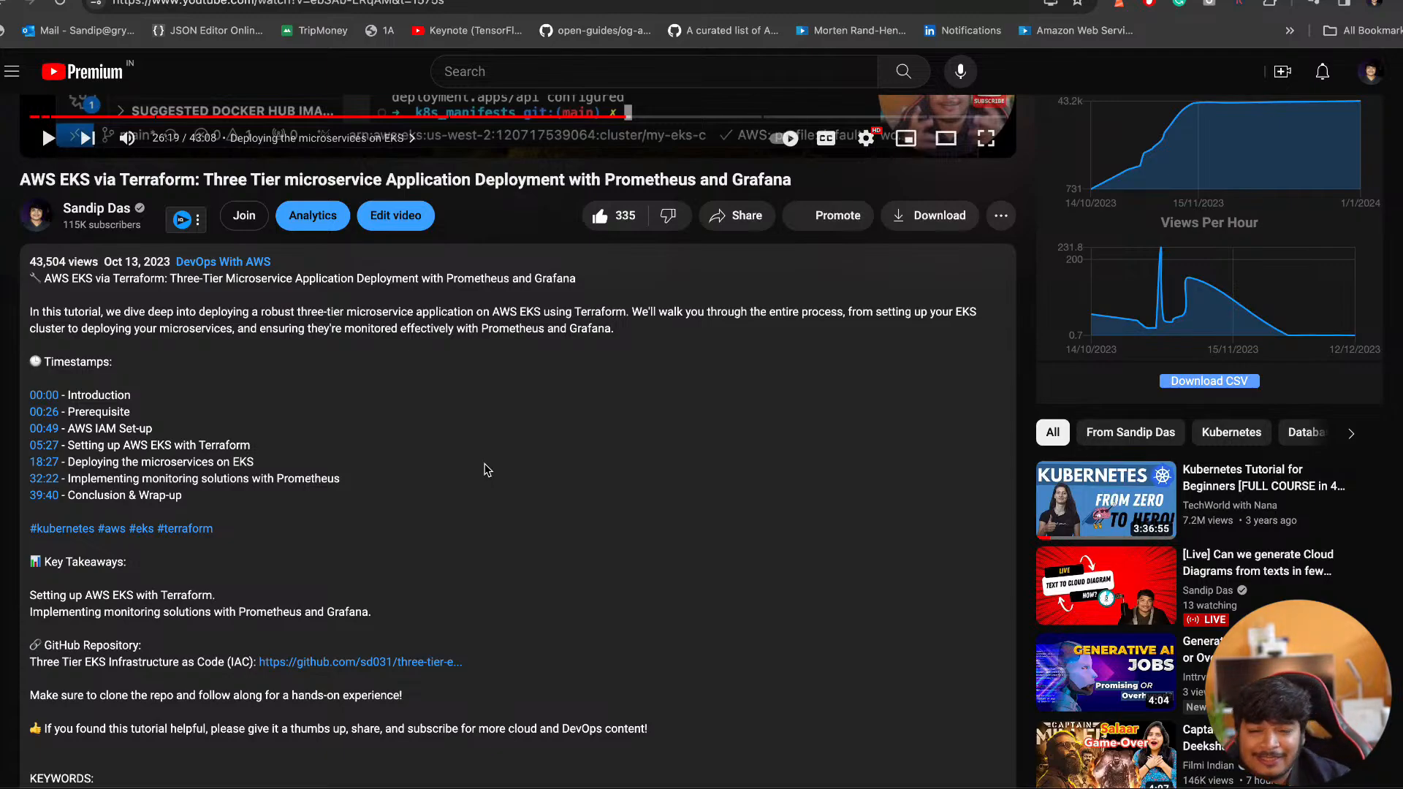
{"action": "scroll", "coordinate": [486, 468], "scroll_direction": "down", "scroll_amount": 3}
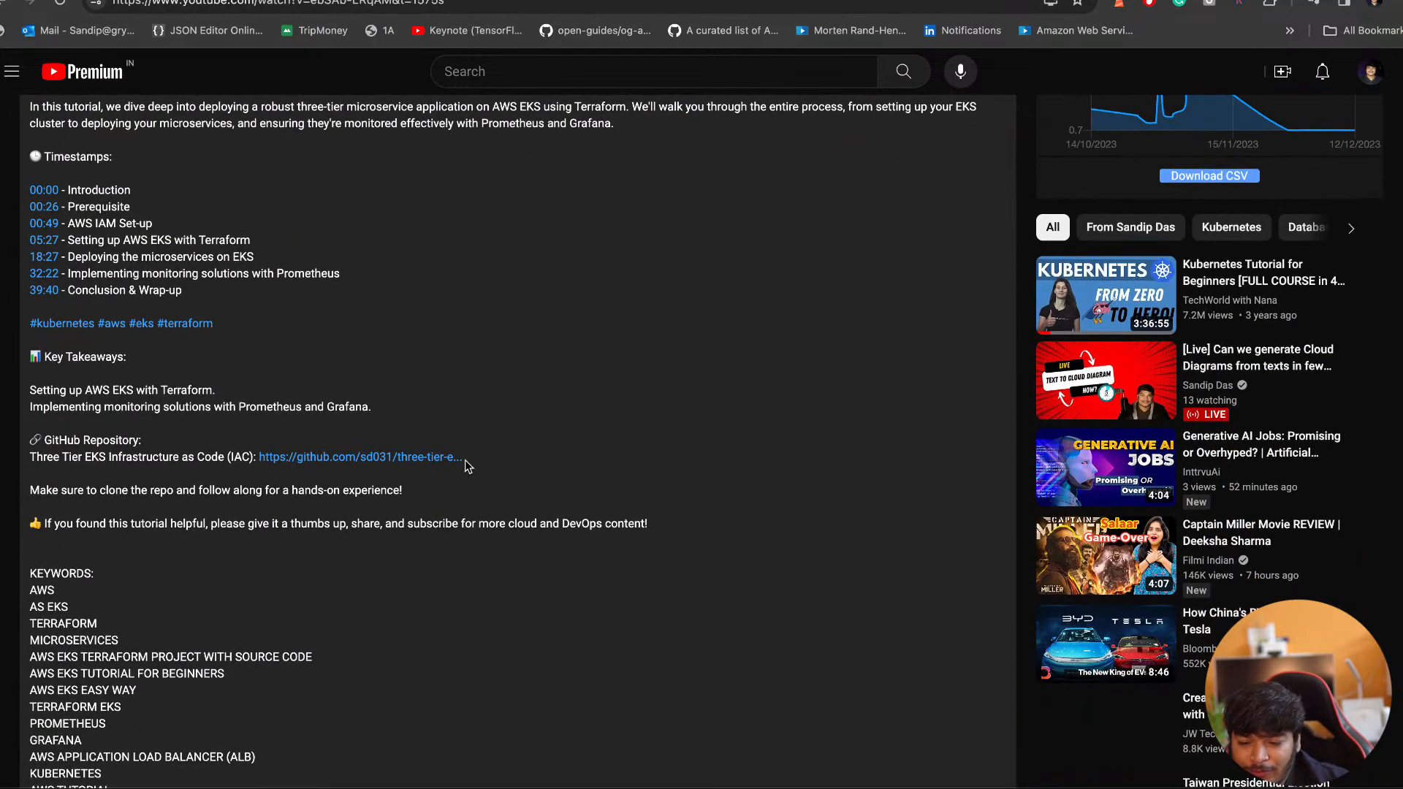
{"action": "left_click_drag", "start_coordinate": [380, 458], "coordinate": [400, 430]}
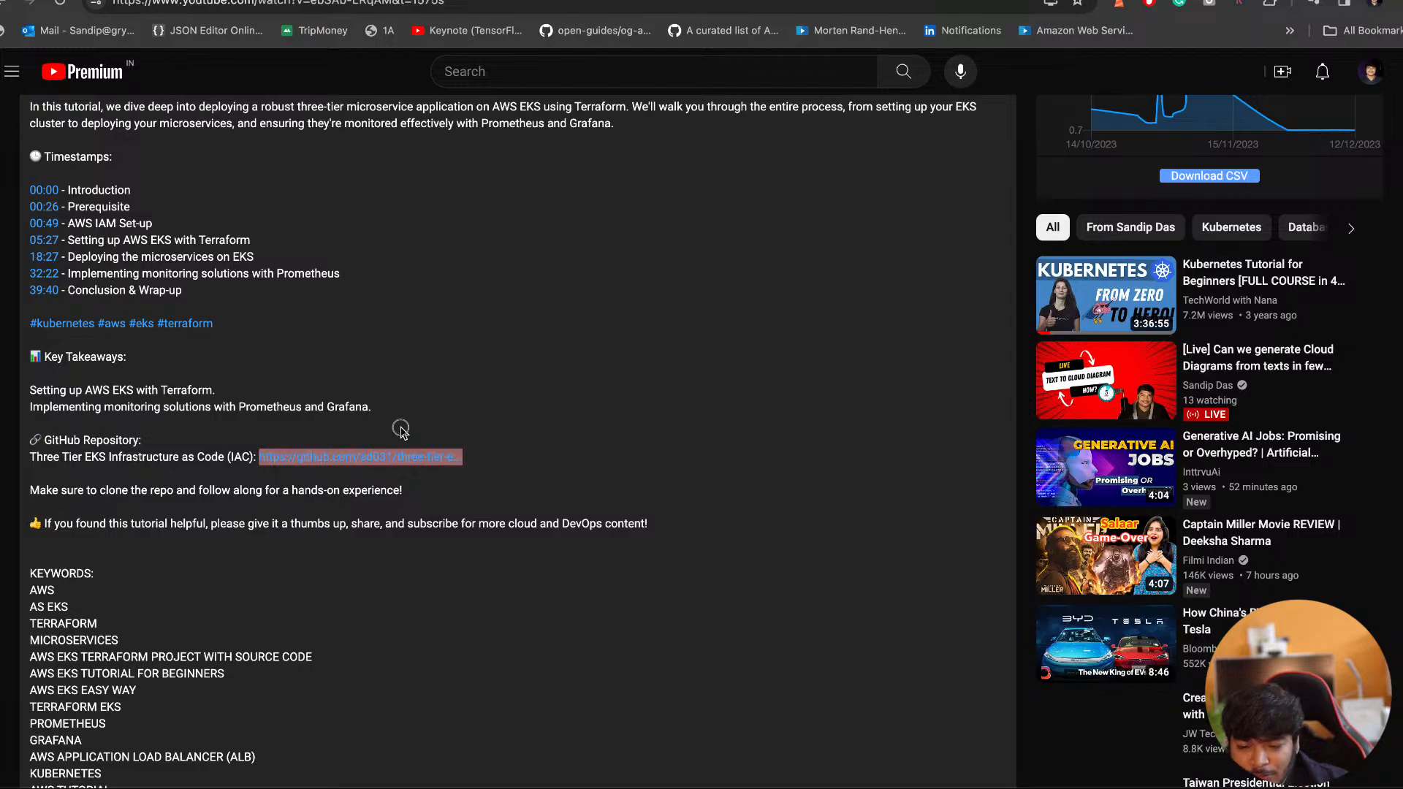
{"action": "left_click", "coordinate": [769, 2]}
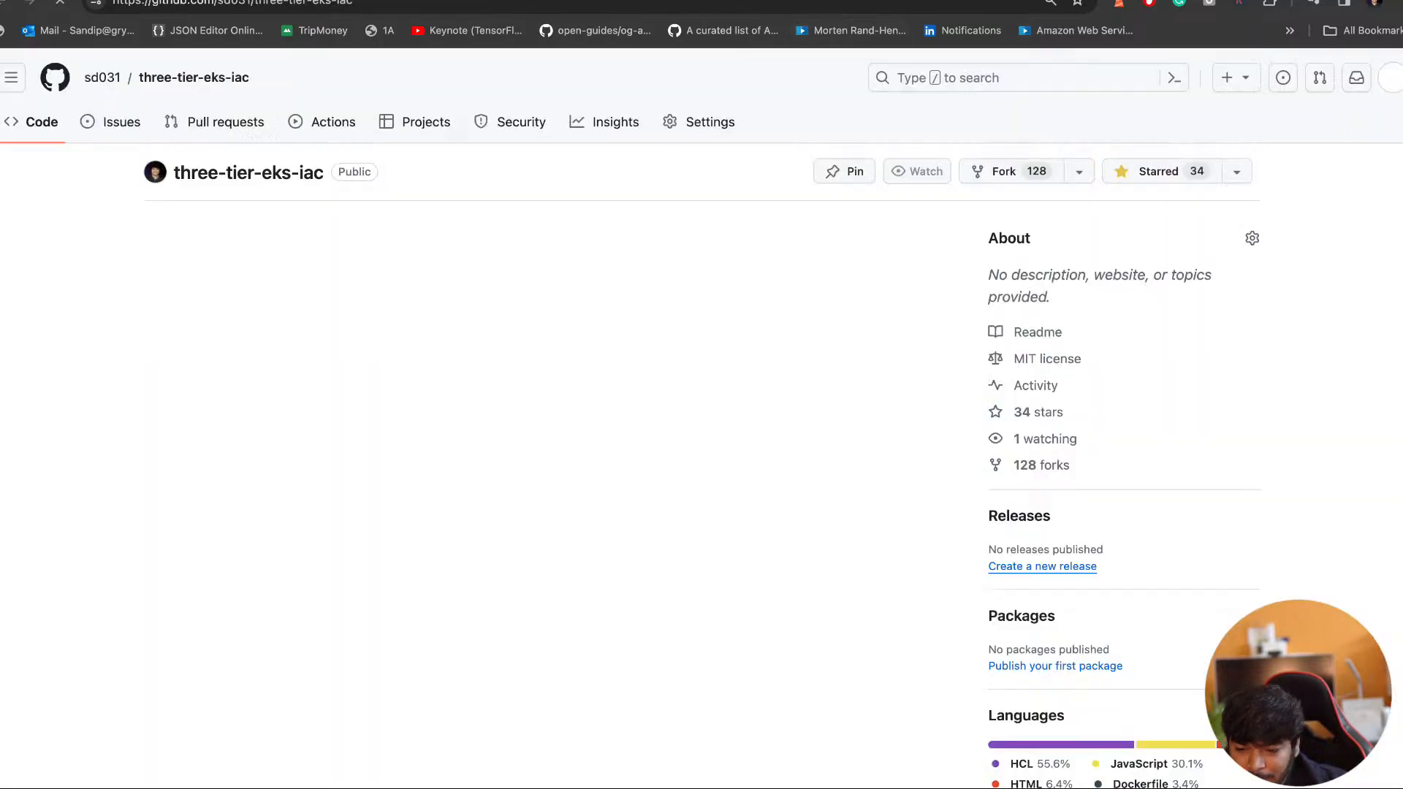
Look through the README and the root file list of the three-tier-eks-iac repository
{"action": "scroll", "coordinate": [519, 490], "scroll_direction": "down", "scroll_amount": 10}
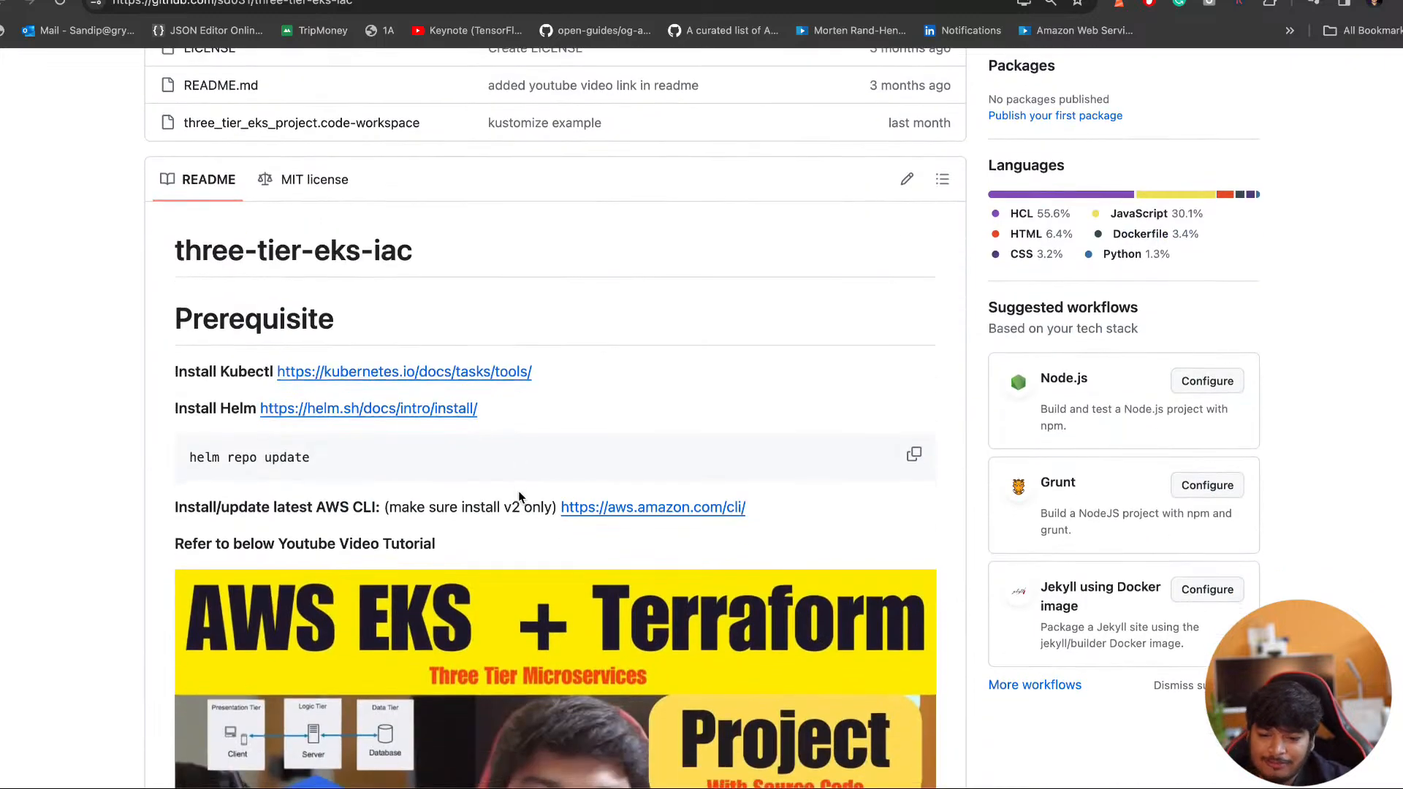
{"action": "scroll", "coordinate": [519, 497], "scroll_direction": "down", "scroll_amount": 15}
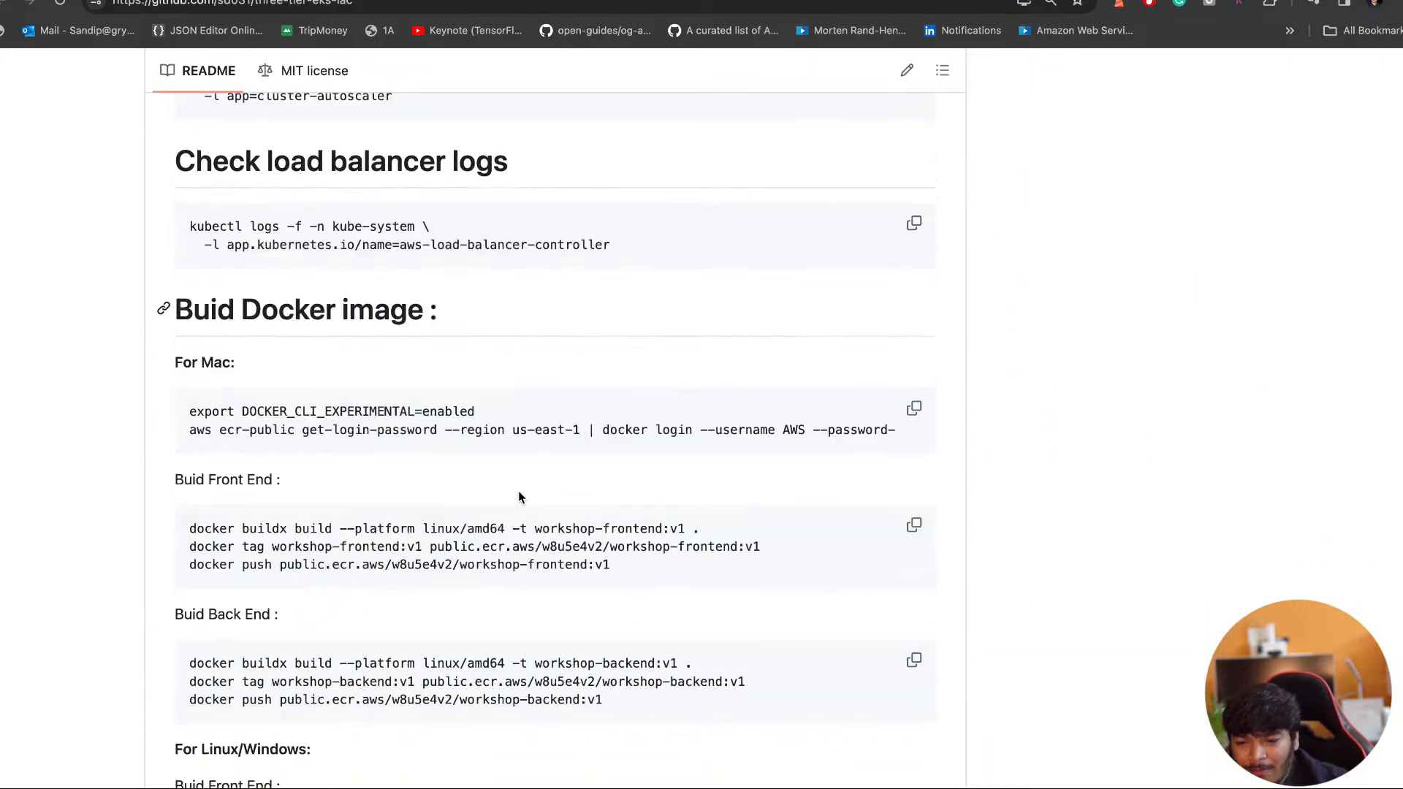
{"action": "scroll", "coordinate": [519, 497], "scroll_direction": "down", "scroll_amount": 20}
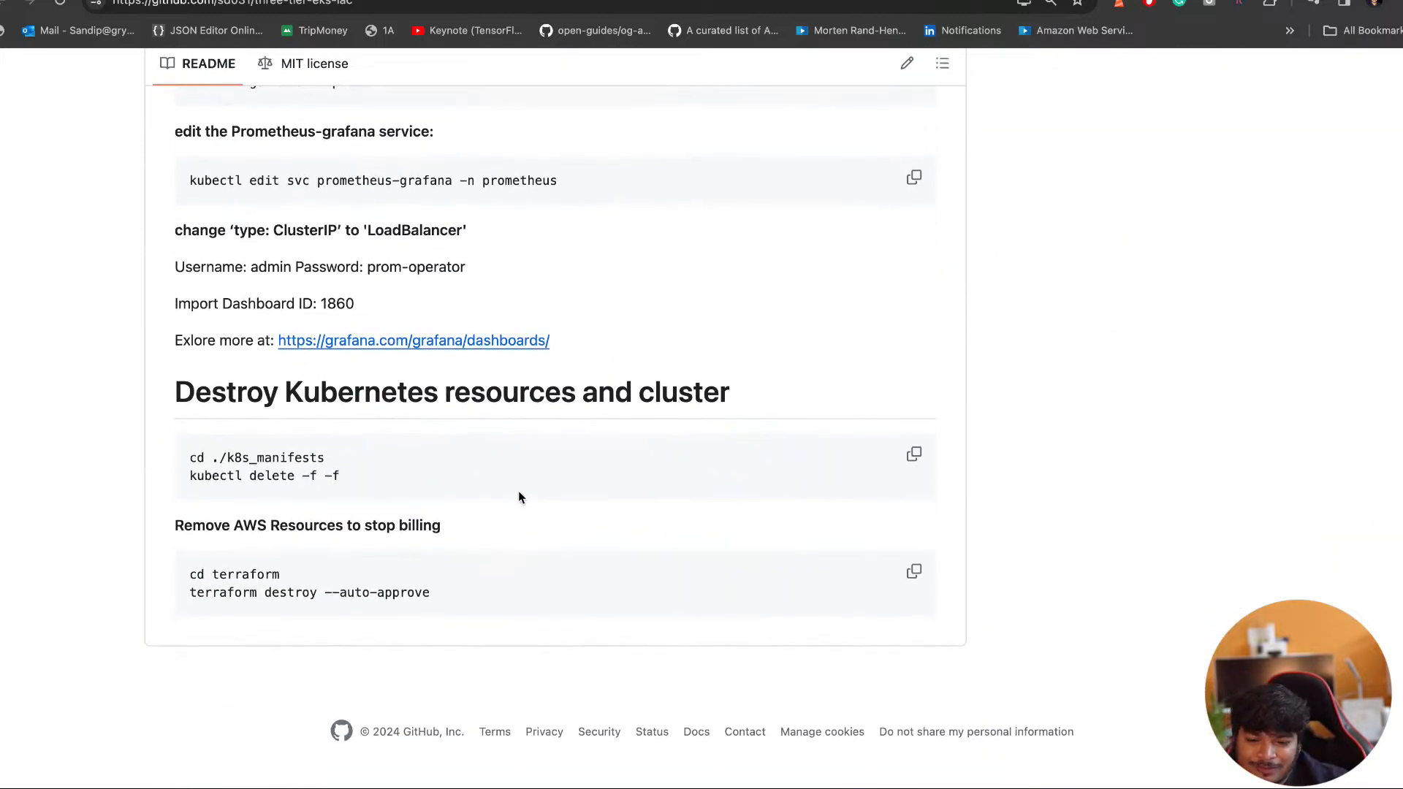
{"action": "scroll", "coordinate": [519, 497], "scroll_direction": "up", "scroll_amount": 15}
{"action": "scroll", "coordinate": [519, 490], "scroll_direction": "up", "scroll_amount": 20}
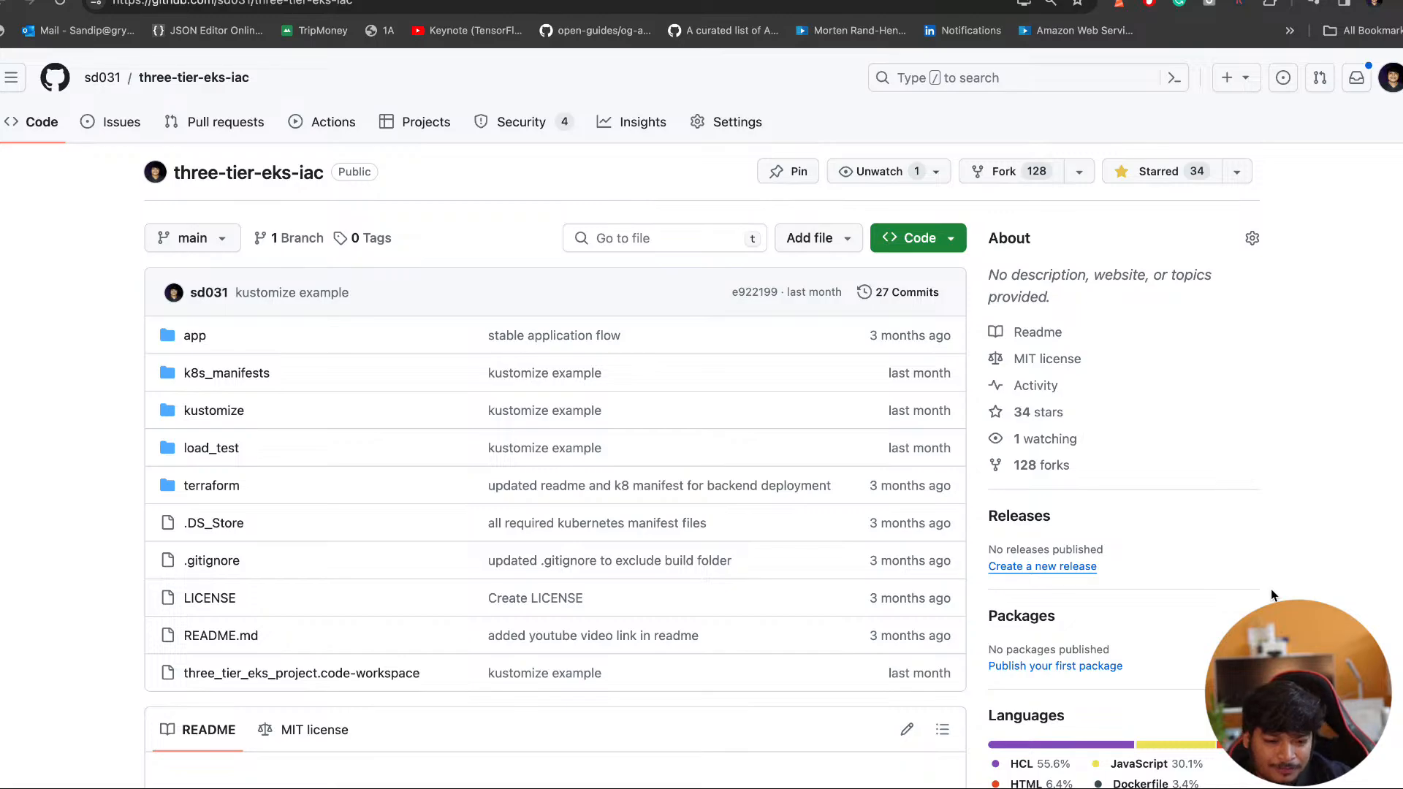
{"action": "scroll", "coordinate": [116, 385], "scroll_direction": "down", "scroll_amount": 9}
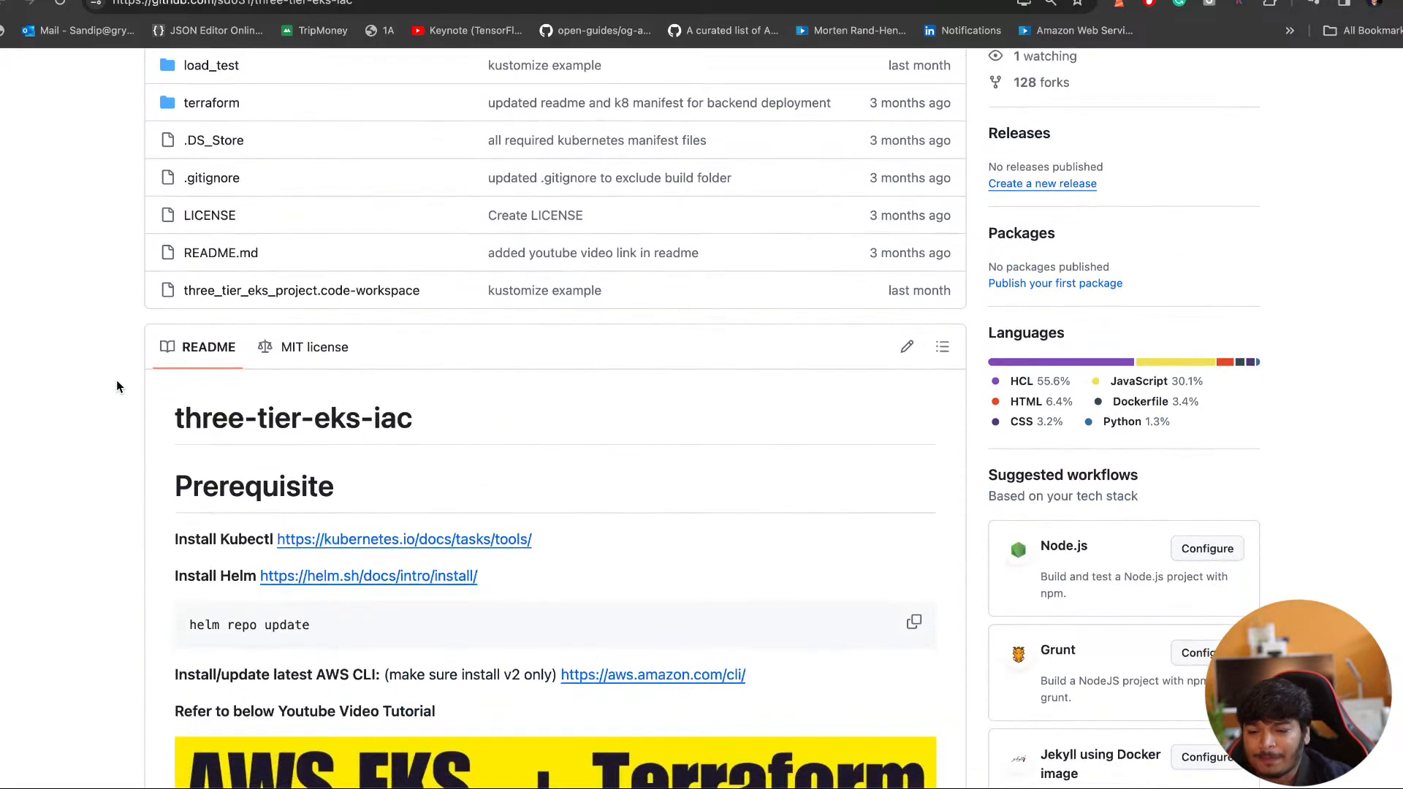
{"action": "scroll", "coordinate": [117, 385], "scroll_direction": "down", "scroll_amount": 3}
{"action": "scroll", "coordinate": [116, 386], "scroll_direction": "up", "scroll_amount": 9}
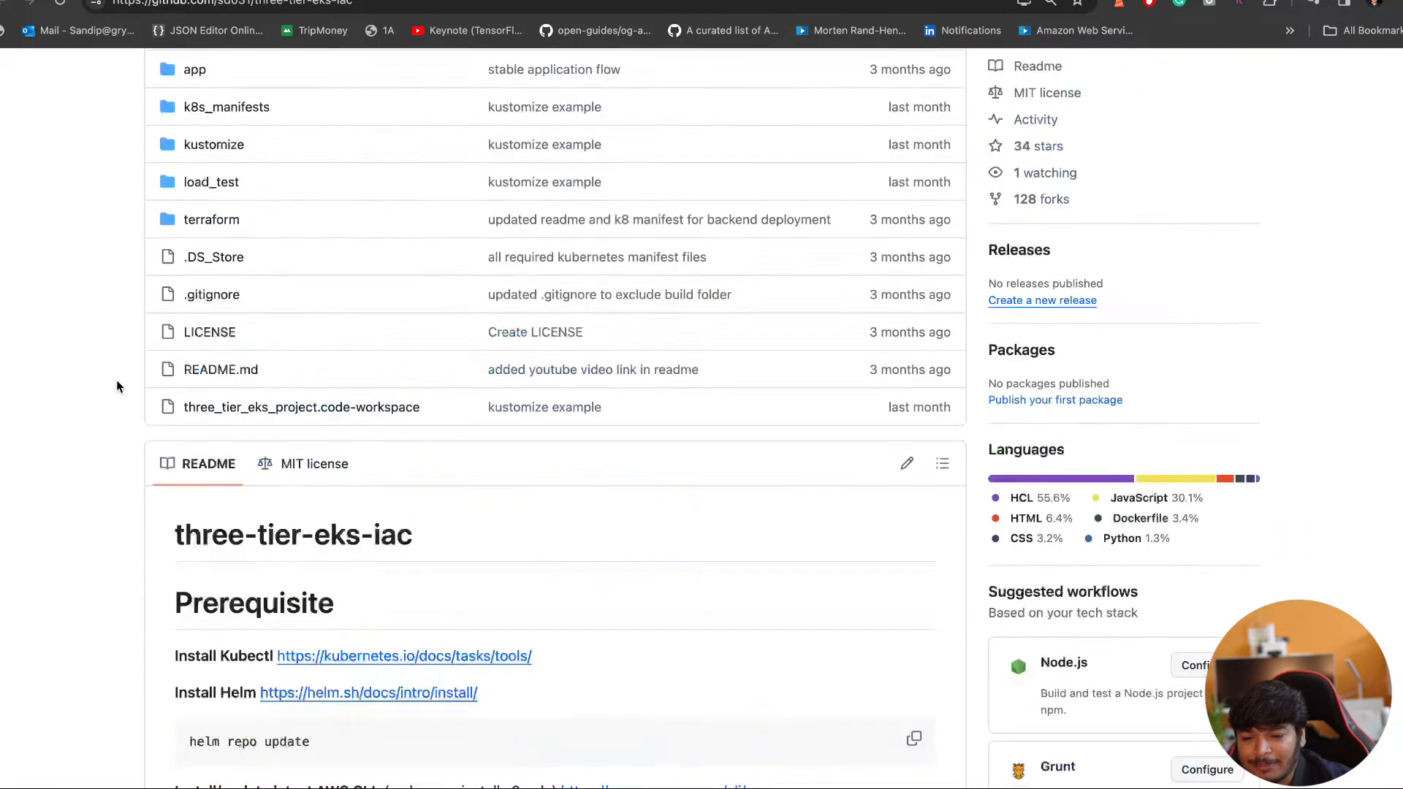
{"action": "scroll", "coordinate": [116, 386], "scroll_direction": "up", "scroll_amount": 1}
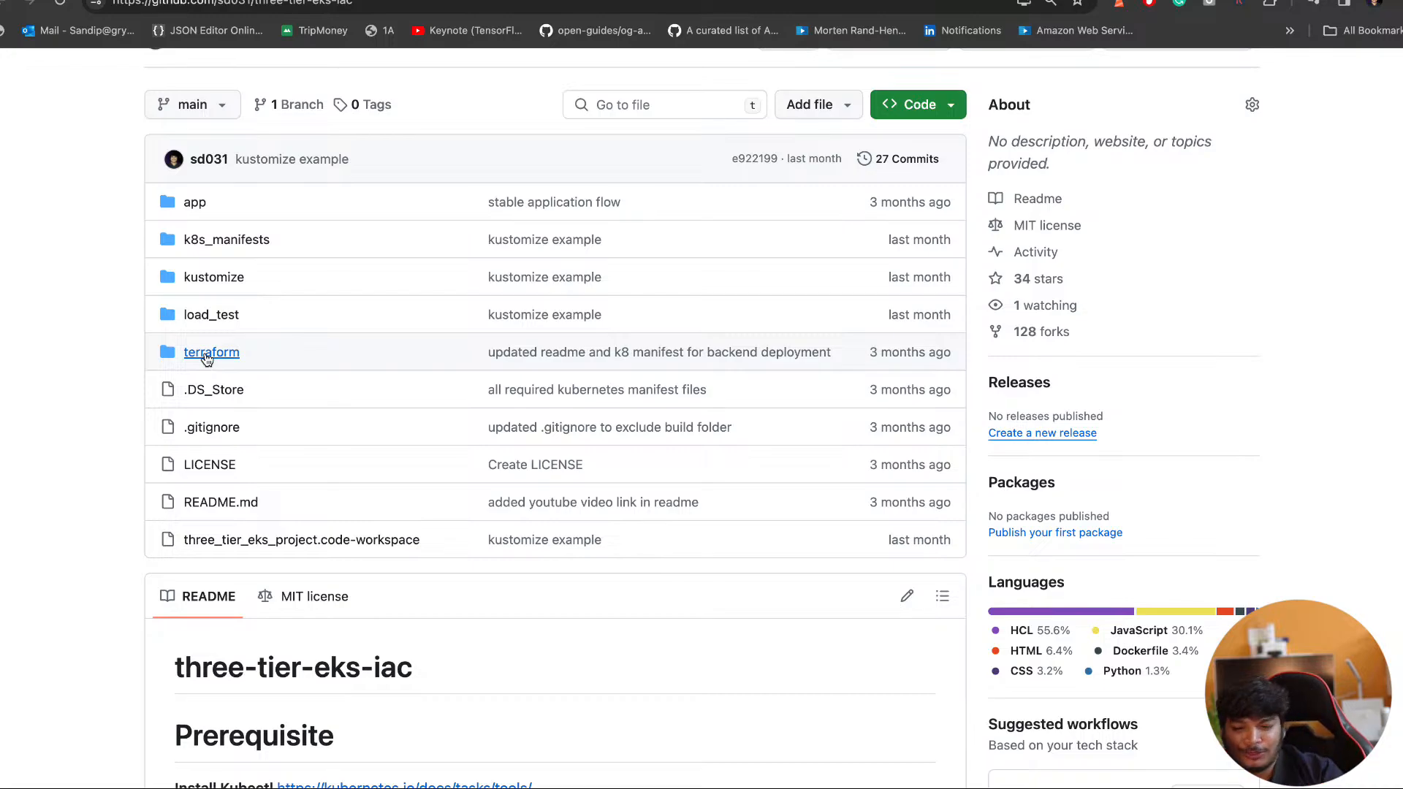
Open the repository's terraform folder and look over its configuration files
{"action": "left_click", "coordinate": [208, 353]}
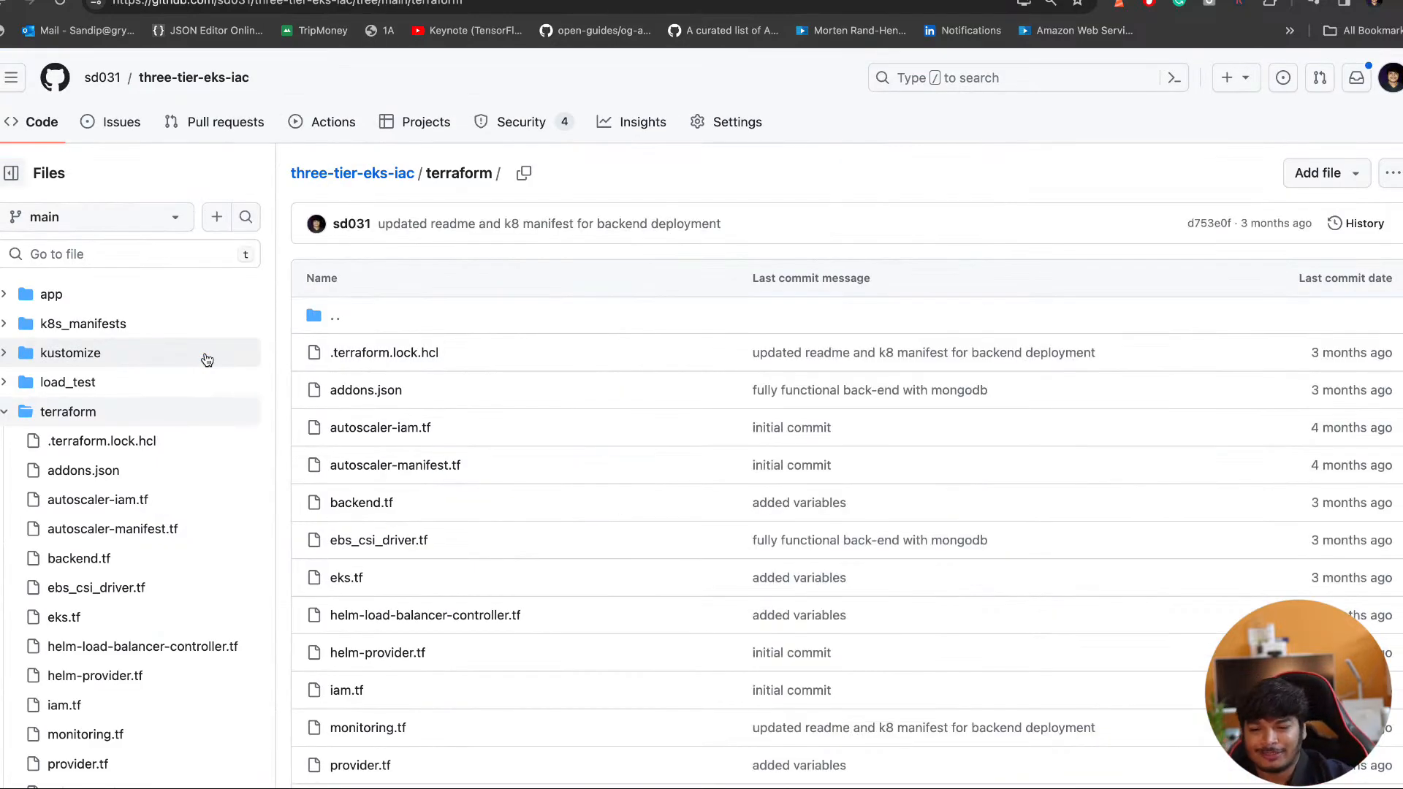
{"action": "scroll", "coordinate": [386, 535], "scroll_direction": "down", "scroll_amount": 3}
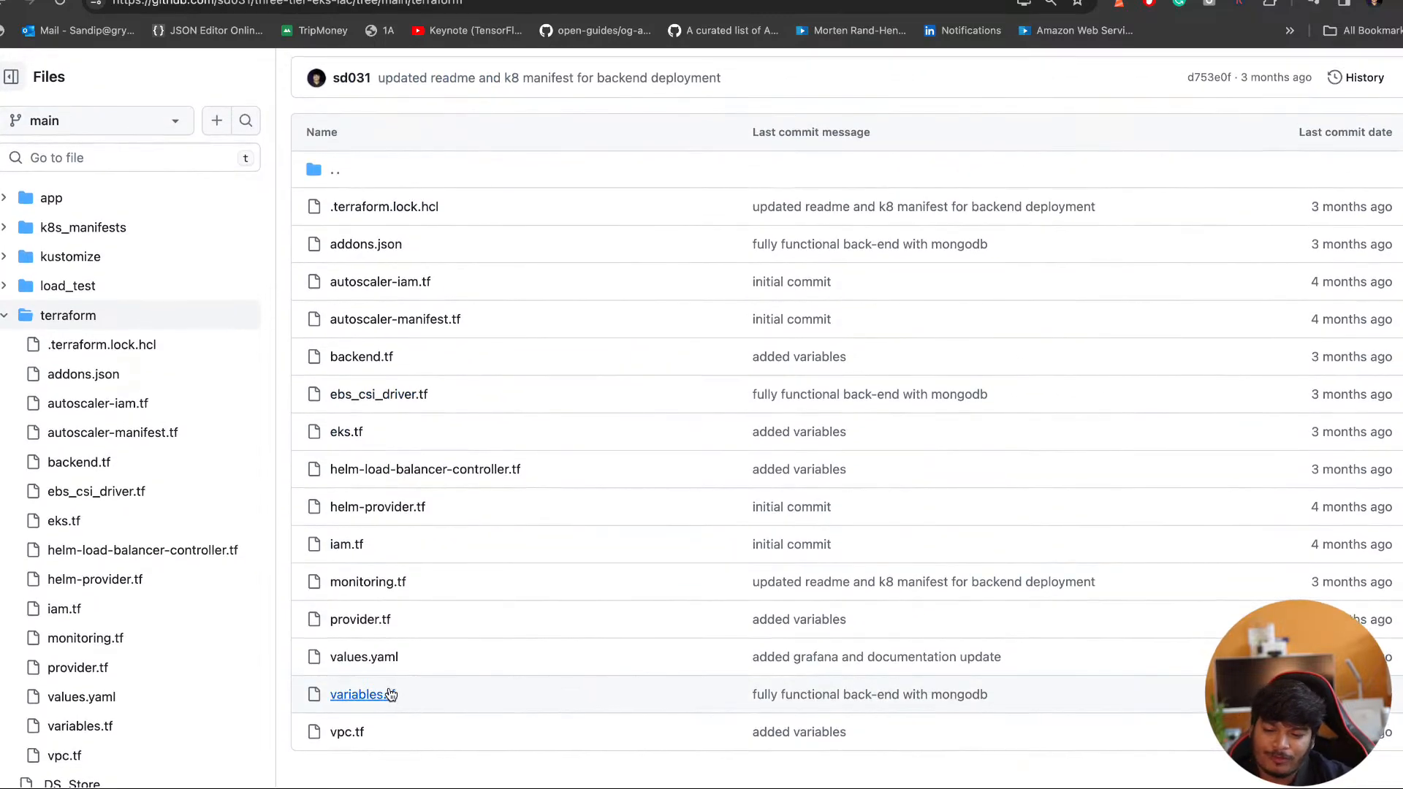
{"action": "scroll", "coordinate": [431, 570], "scroll_direction": "up", "scroll_amount": 2}
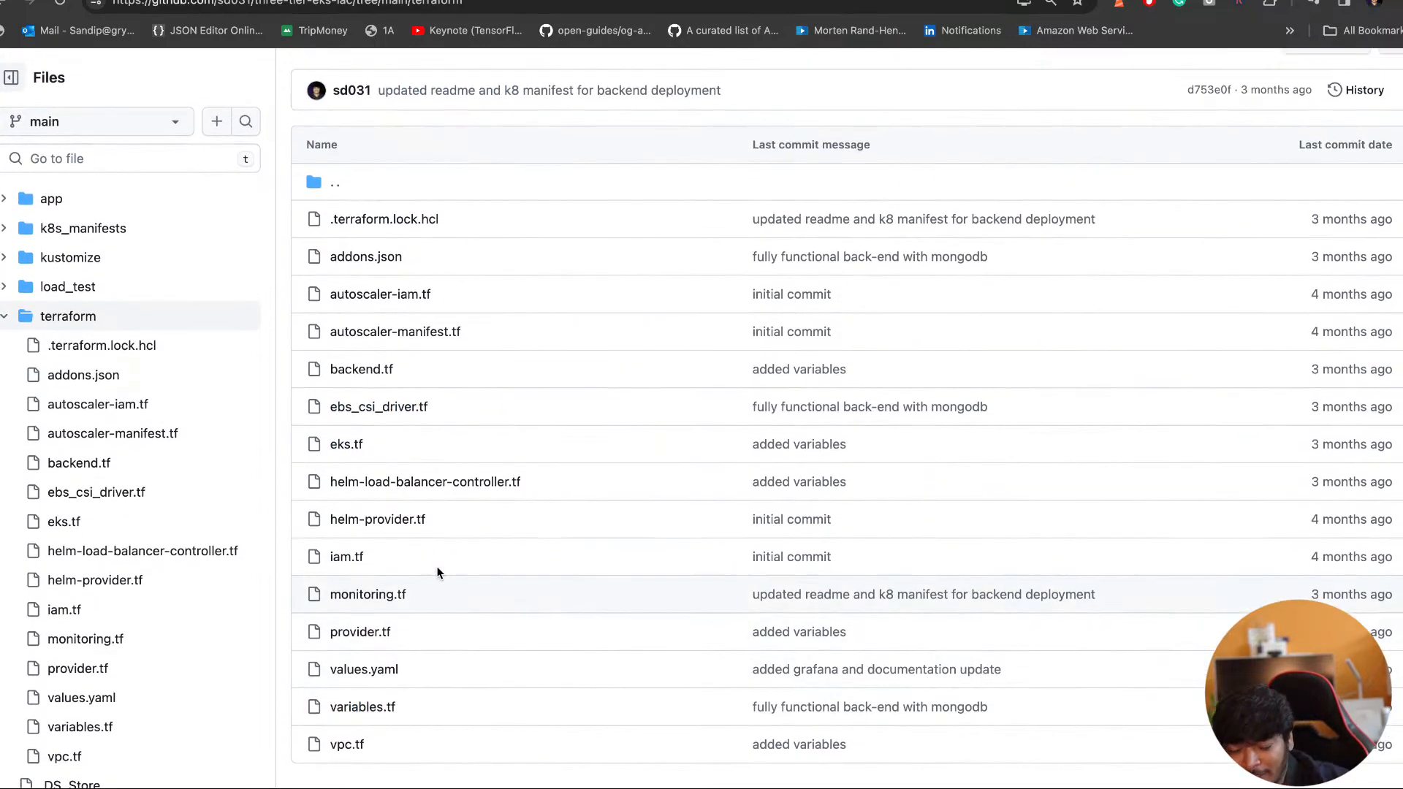
{"action": "scroll", "coordinate": [364, 530], "scroll_direction": "down", "scroll_amount": 2}
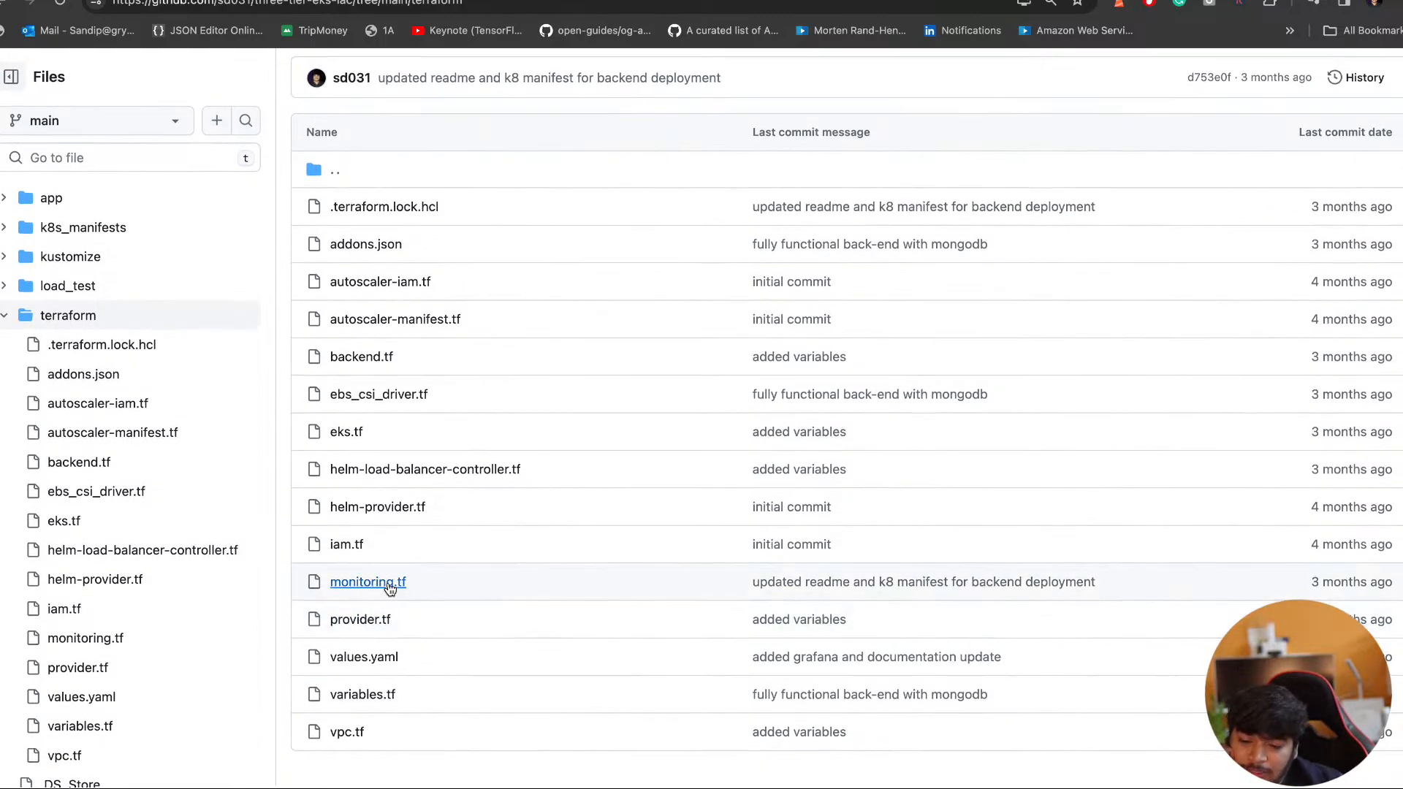
{"action": "scroll", "coordinate": [380, 561], "scroll_direction": "up", "scroll_amount": 1}
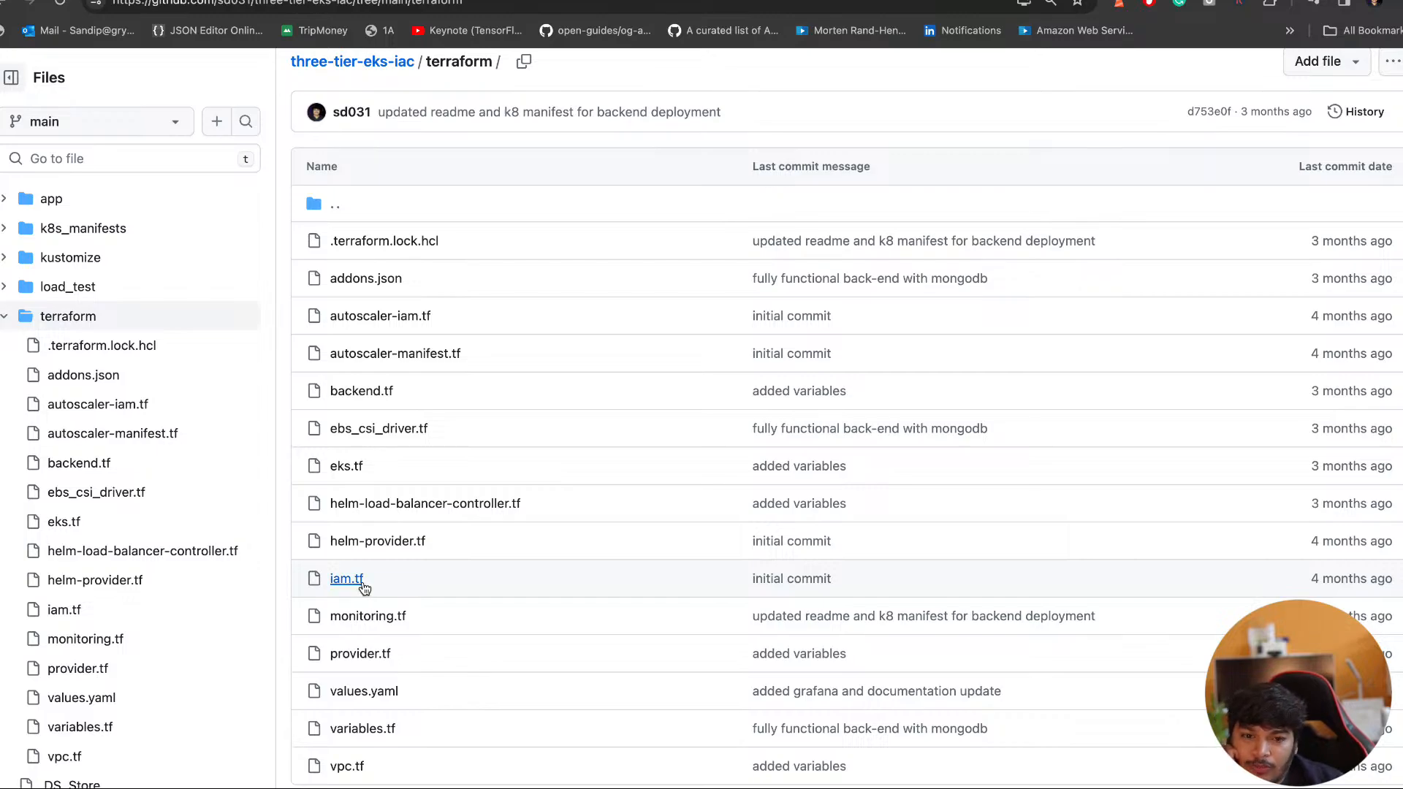
Open eks.tf in the terraform folder and read through its node groups, auth roles, security rules and Kubernetes provider settings
{"action": "scroll", "coordinate": [384, 606], "scroll_direction": "up", "scroll_amount": 2}
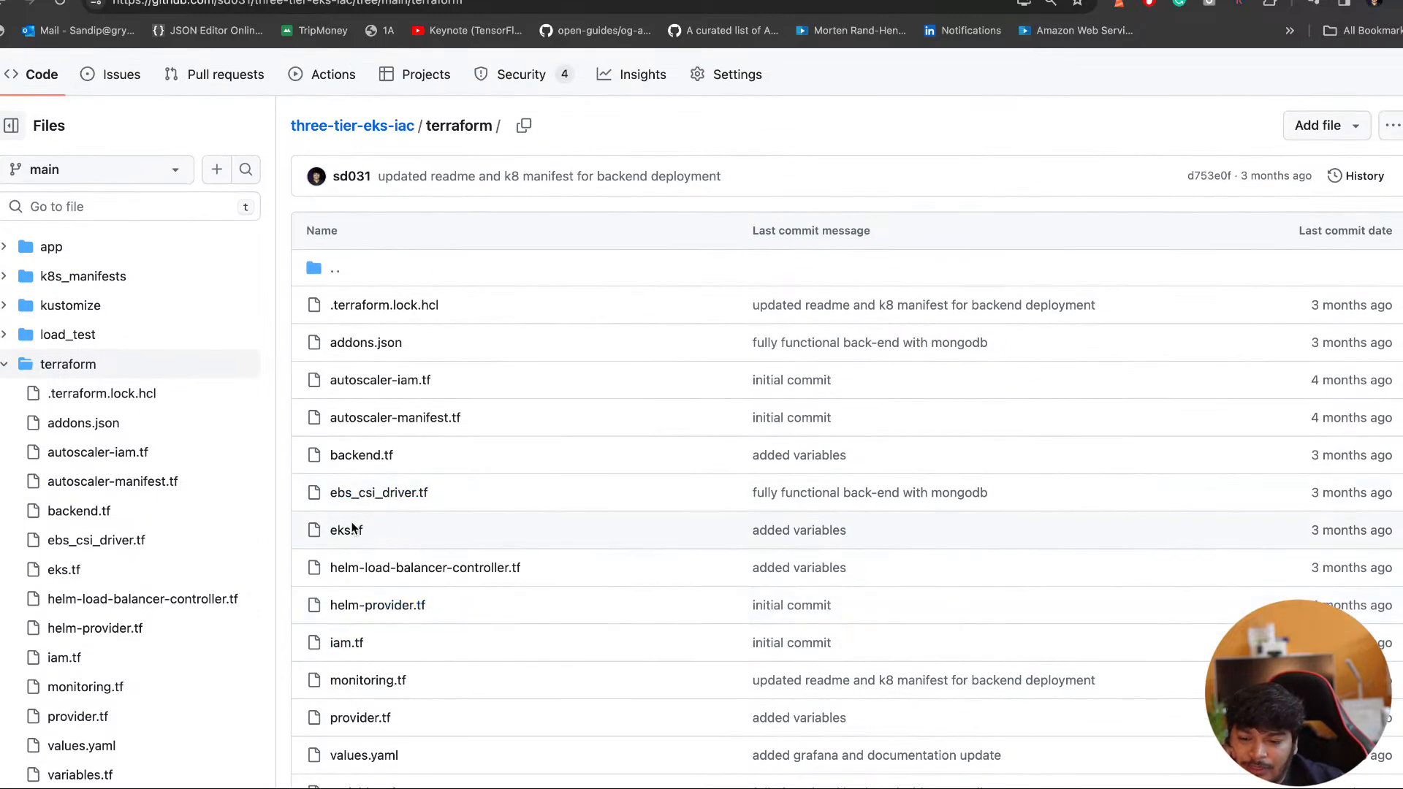
{"action": "left_click", "coordinate": [347, 534]}
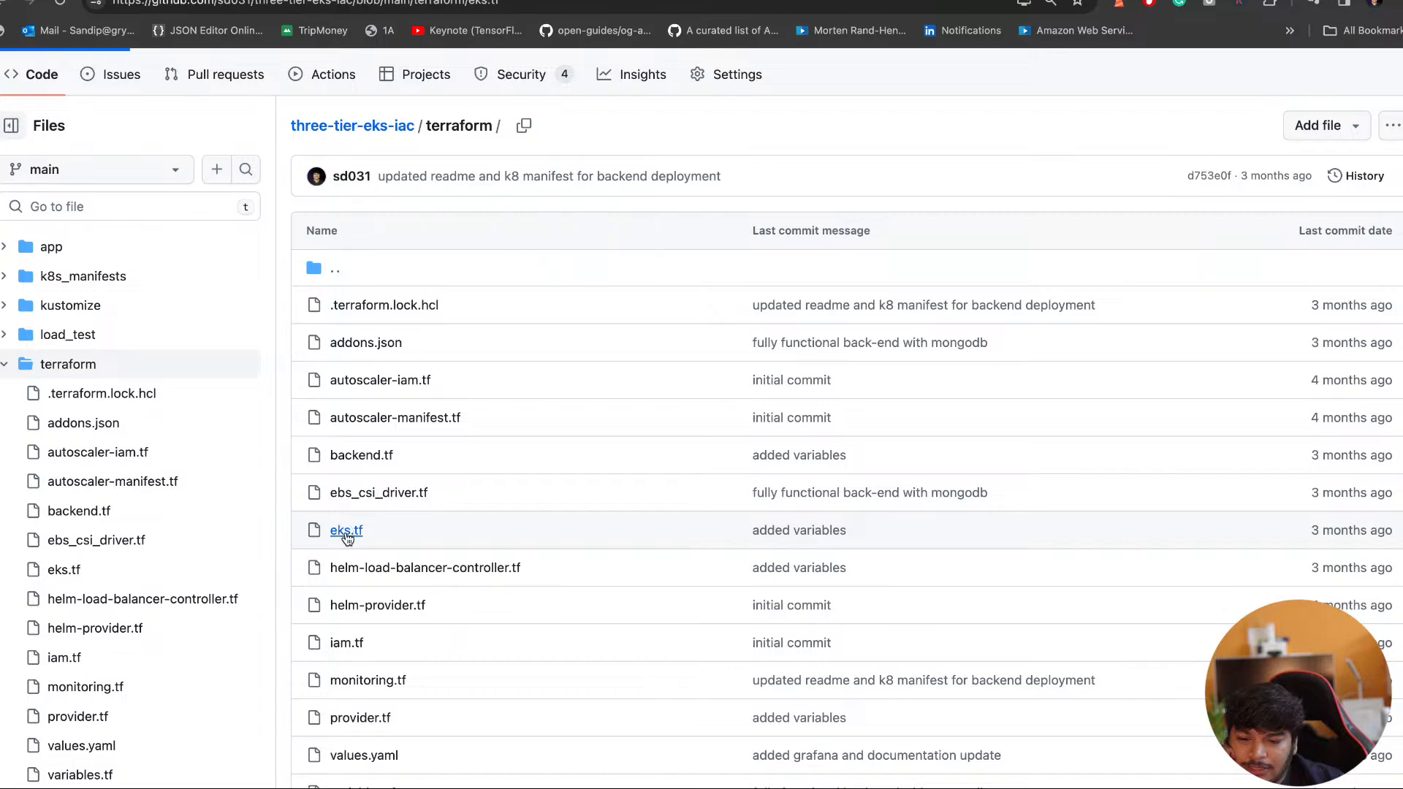
{"action": "scroll", "coordinate": [372, 525], "scroll_direction": "down", "scroll_amount": 7}
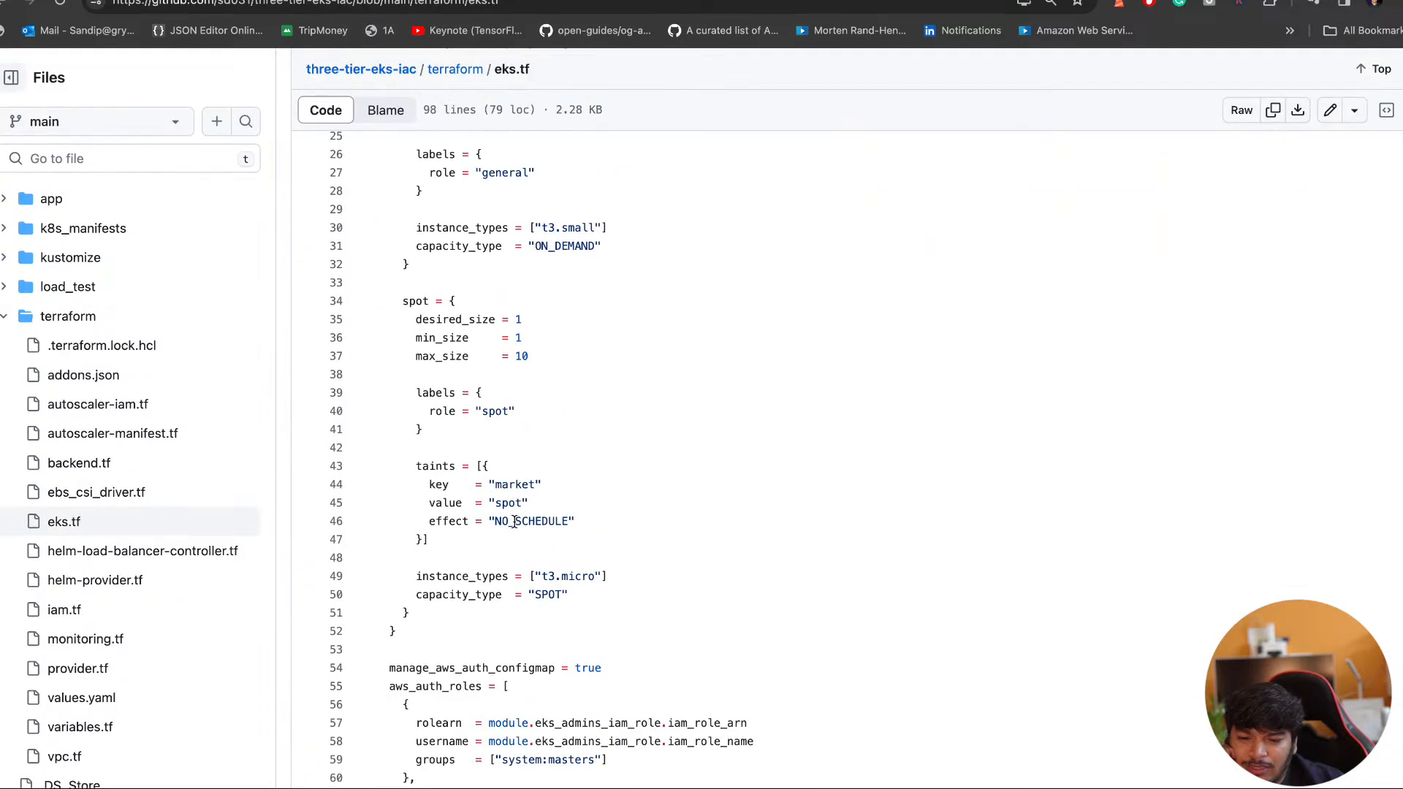
{"action": "scroll", "coordinate": [515, 521], "scroll_direction": "down", "scroll_amount": 2}
{"action": "scroll", "coordinate": [639, 239], "scroll_direction": "up", "scroll_amount": 2}
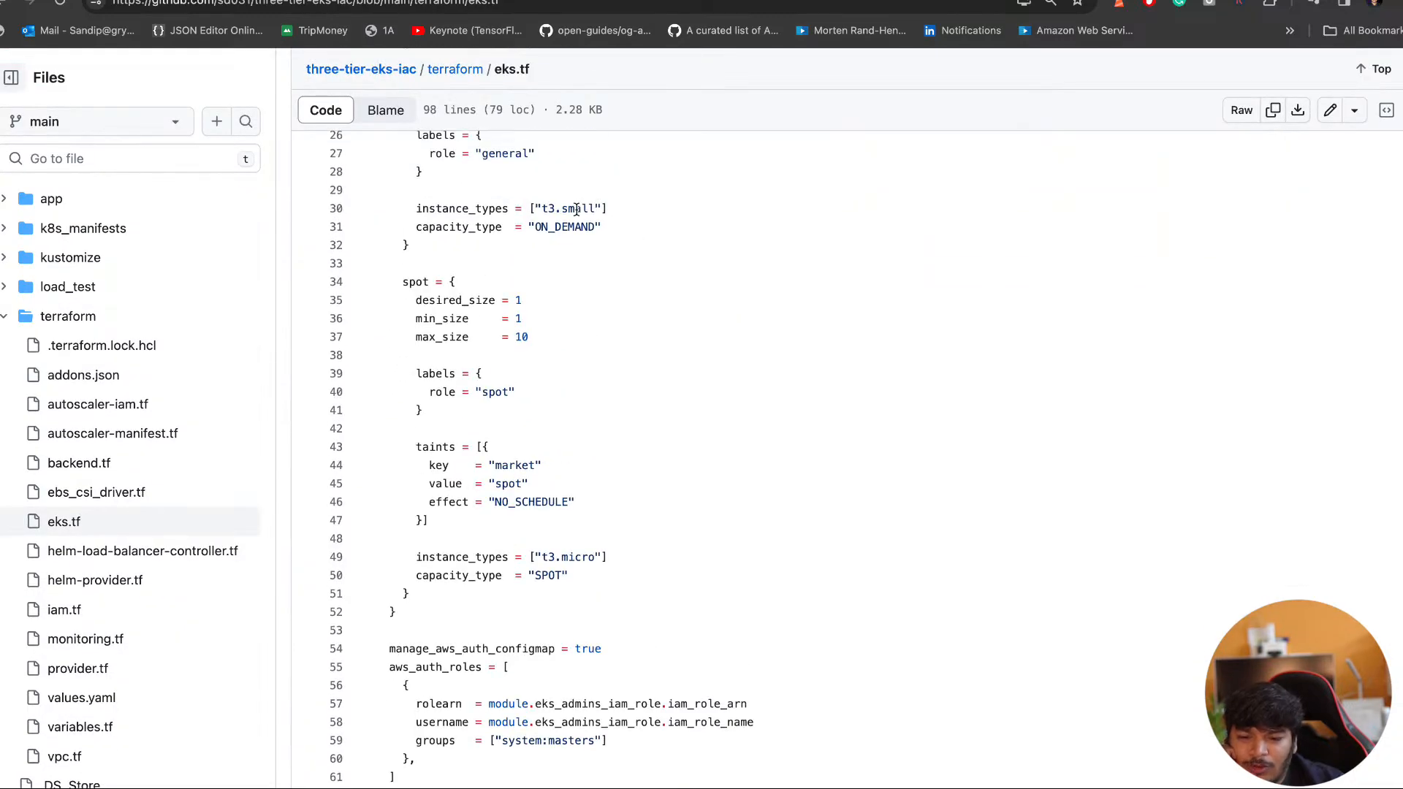
{"action": "scroll", "coordinate": [555, 250], "scroll_direction": "down", "scroll_amount": 3}
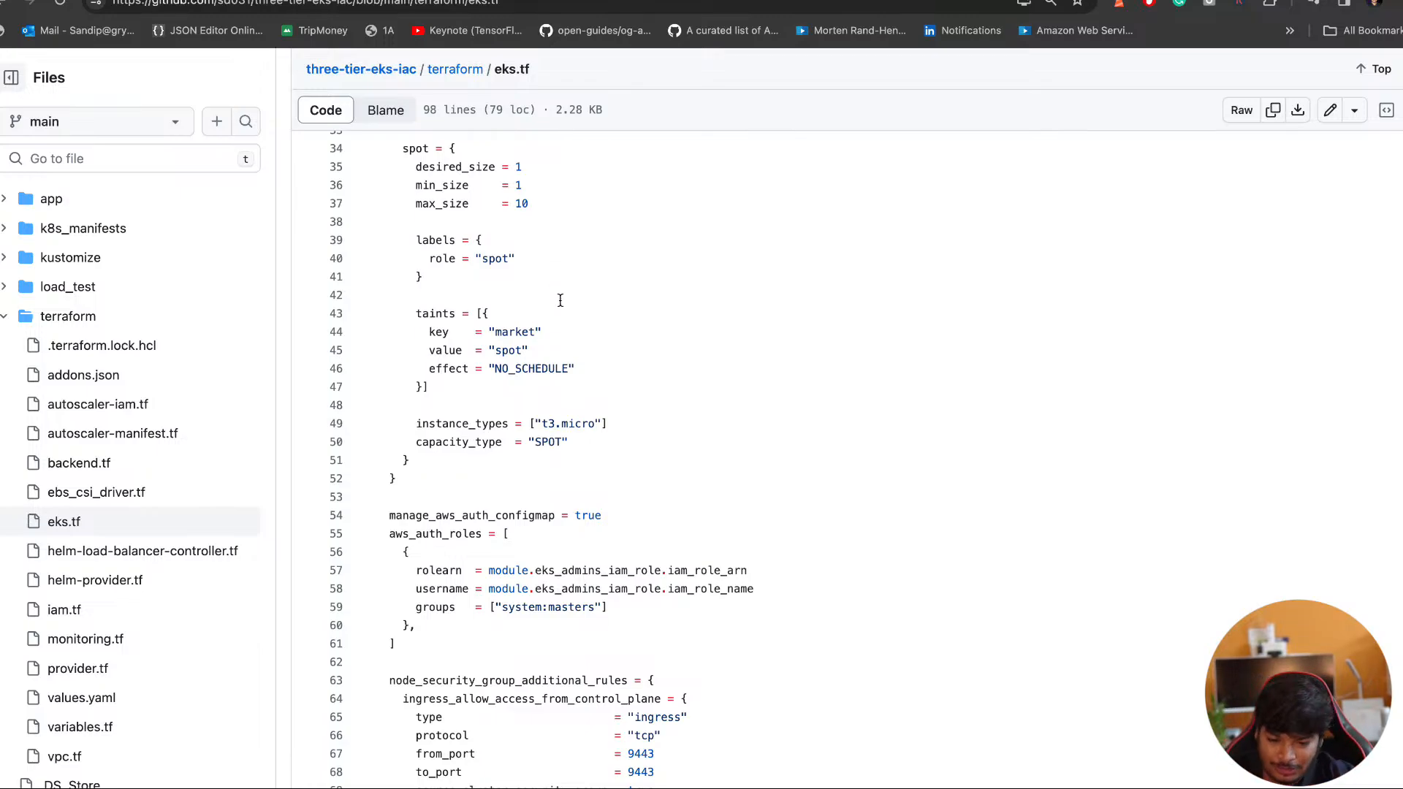
{"action": "scroll", "coordinate": [561, 300], "scroll_direction": "down", "scroll_amount": 2}
{"action": "scroll", "coordinate": [561, 301], "scroll_direction": "up", "scroll_amount": 5}
{"action": "scroll", "coordinate": [561, 301], "scroll_direction": "down", "scroll_amount": 5}
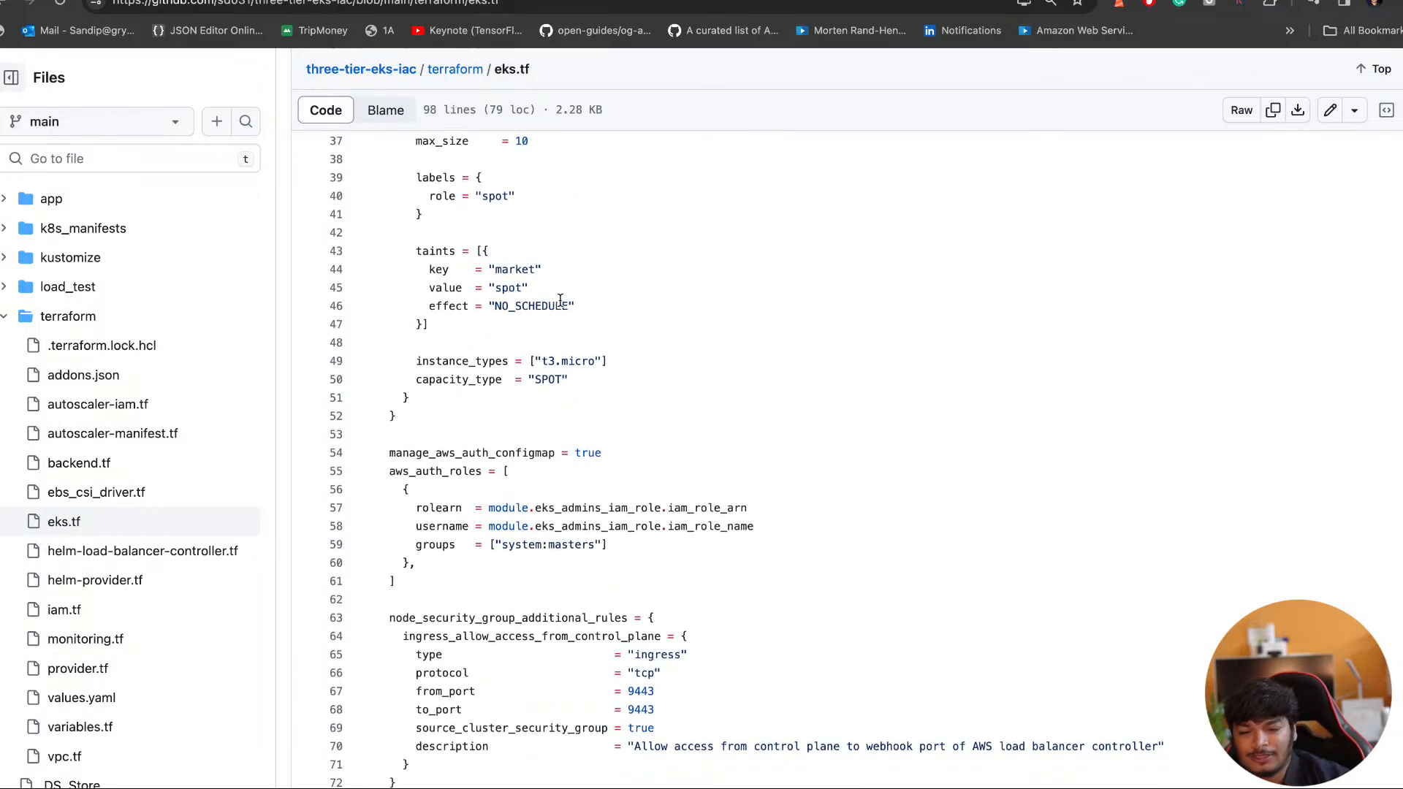
{"action": "scroll", "coordinate": [561, 300], "scroll_direction": "down", "scroll_amount": 10}
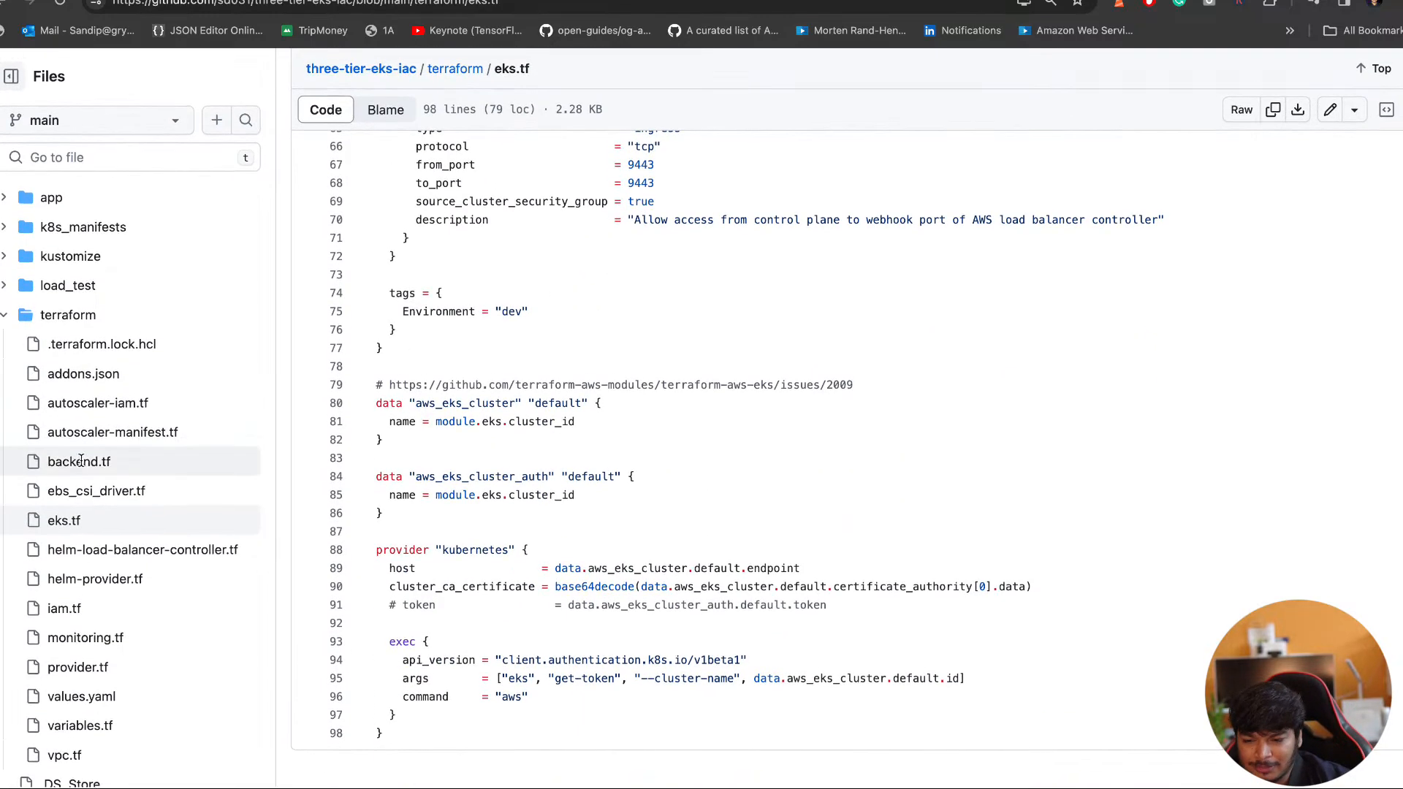
View the backend.tf, autoscaler-manifest.tf and autoscaler-iam.tf files in turn
{"action": "left_click", "coordinate": [111, 462]}
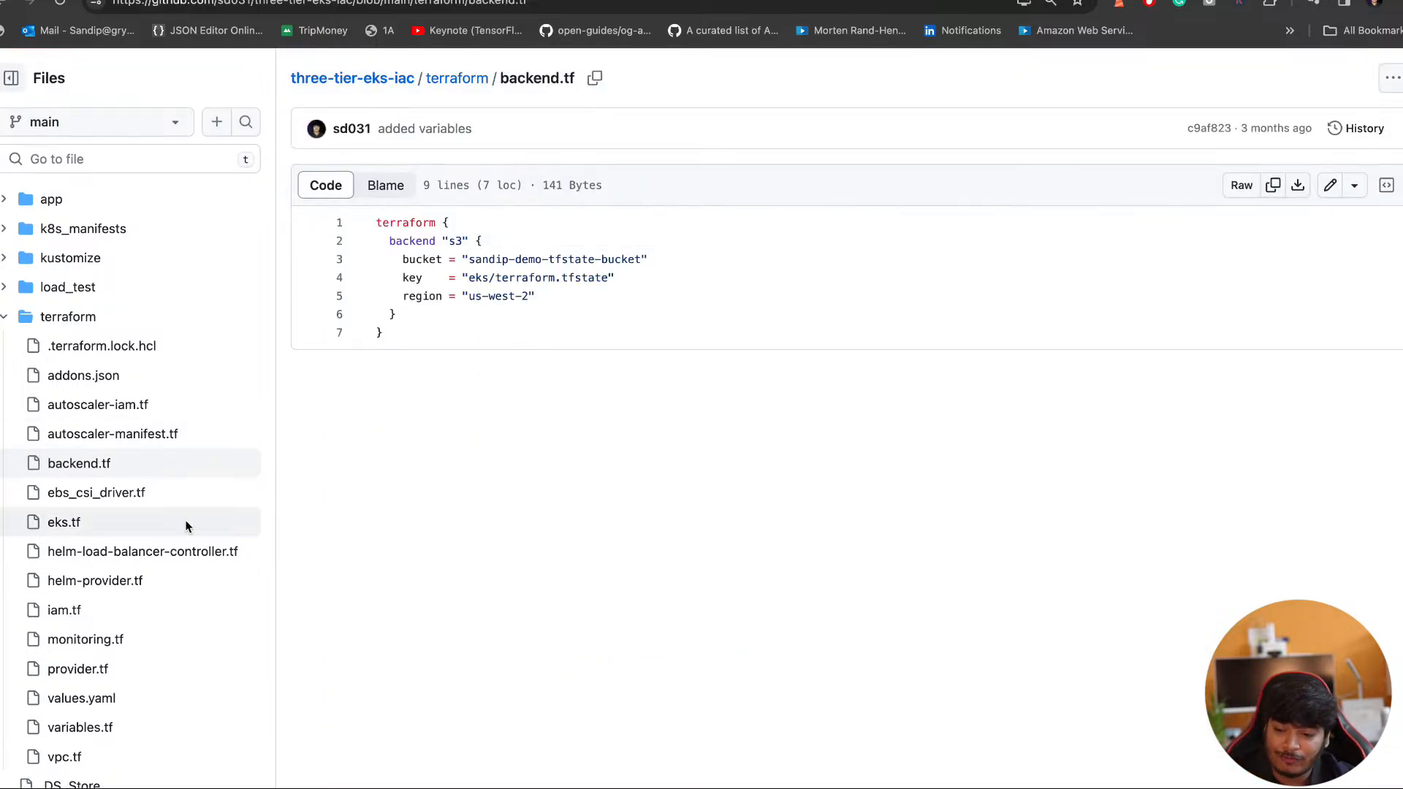
{"action": "left_click", "coordinate": [111, 438]}
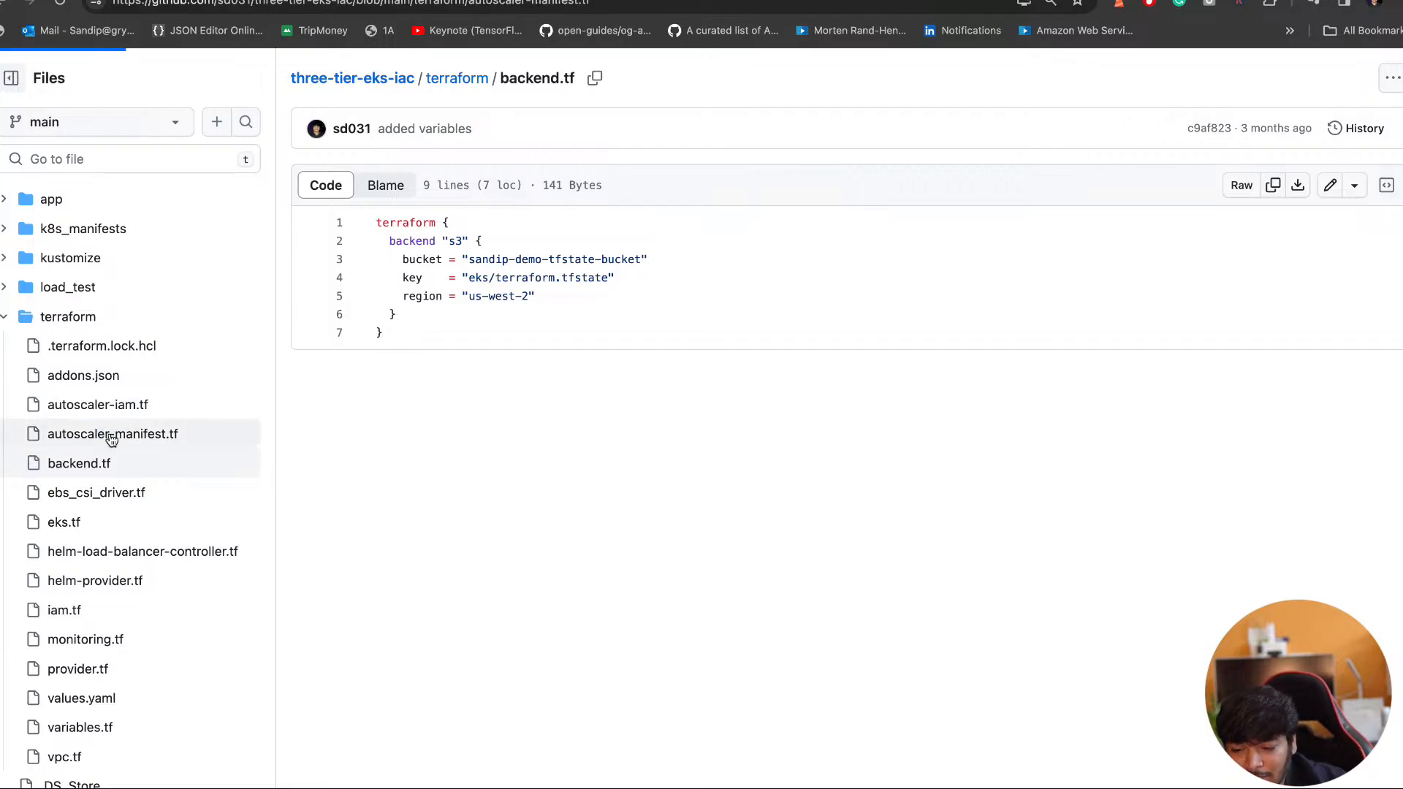
{"action": "left_click", "coordinate": [105, 414]}
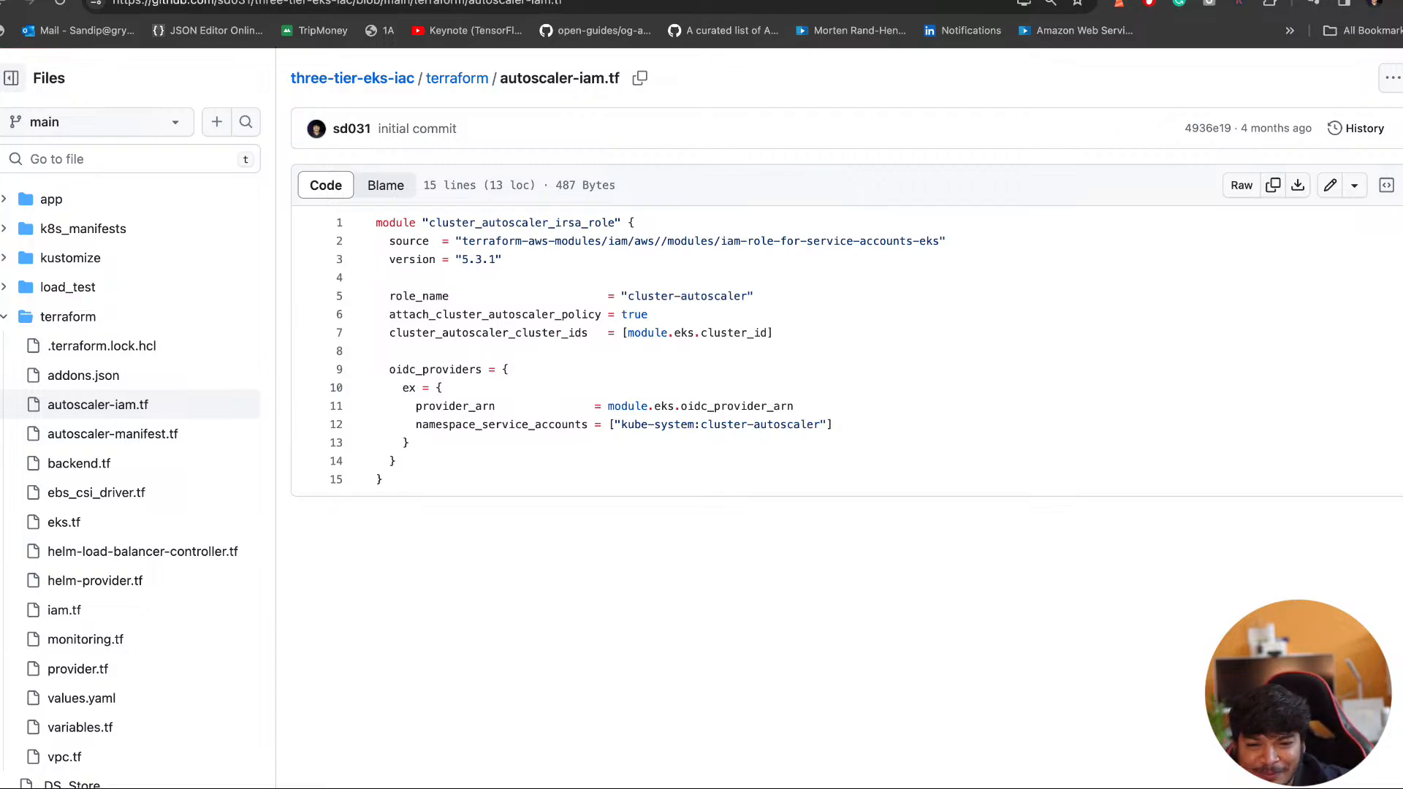
Switch to the ChatGPT conversation and begin a new message with the line "I have new requirements :"
{"action": "key", "text": "ctrl+Tab"}
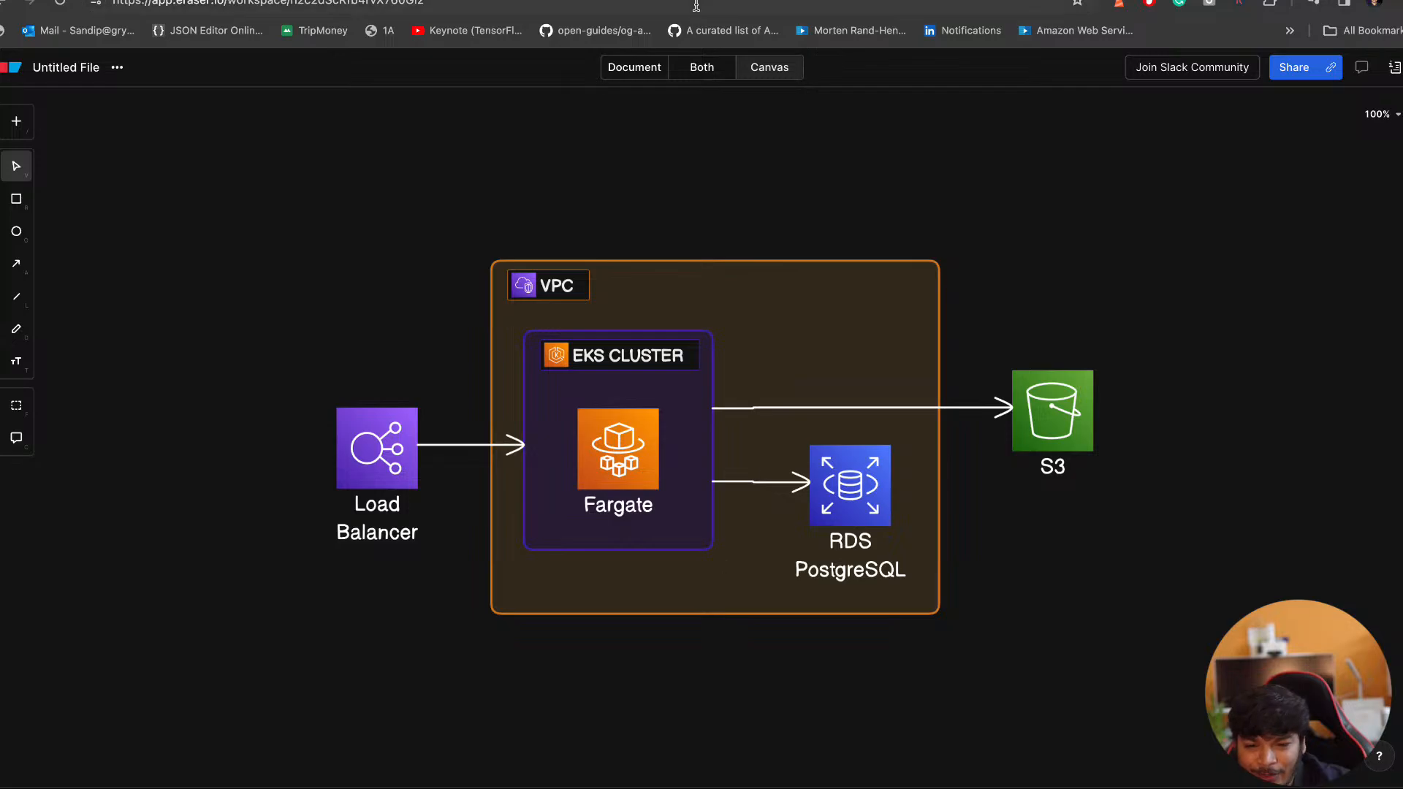
{"action": "key", "text": "ctrl+Tab"}
{"action": "scroll", "coordinate": [673, 510], "scroll_direction": "down", "scroll_amount": 3}
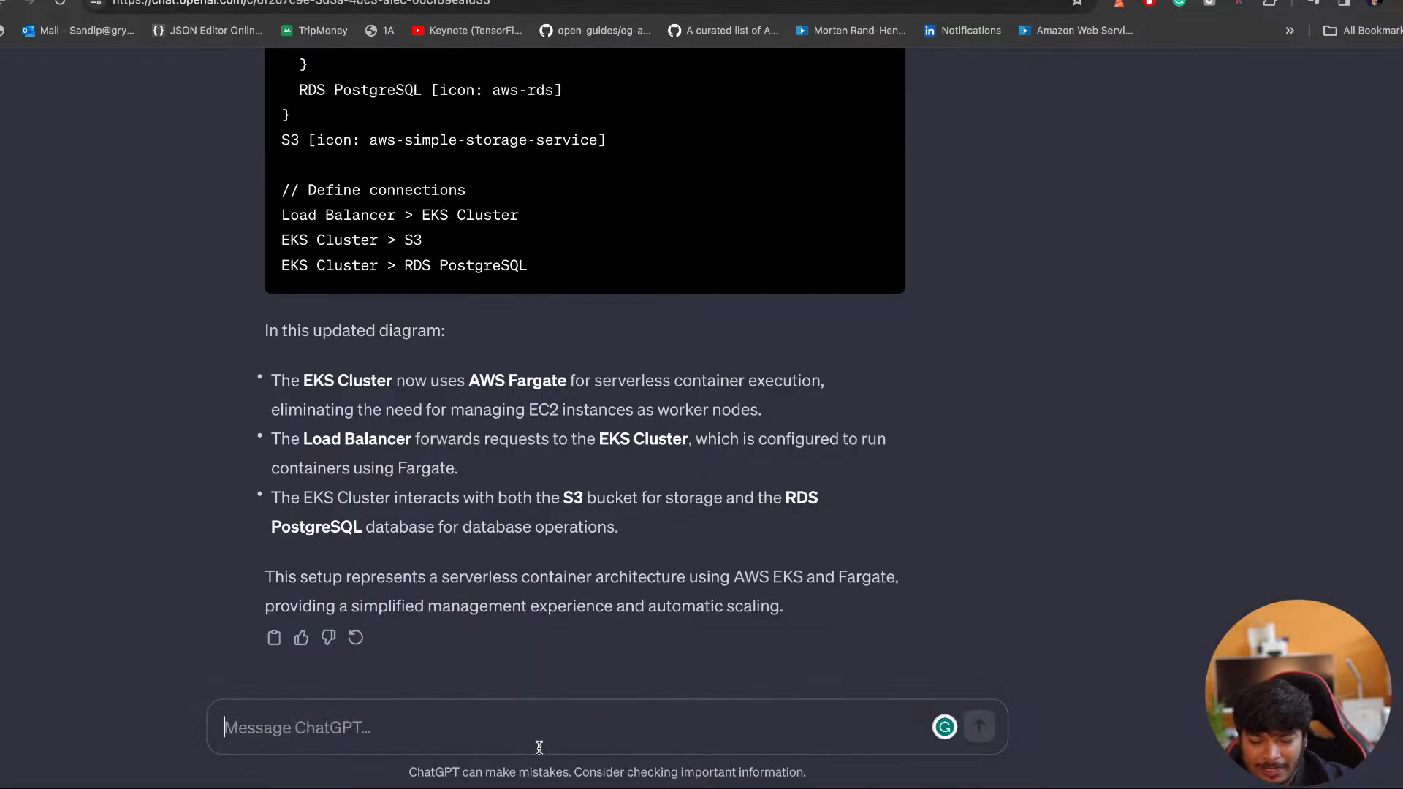
{"action": "type", "text": "I have n"}
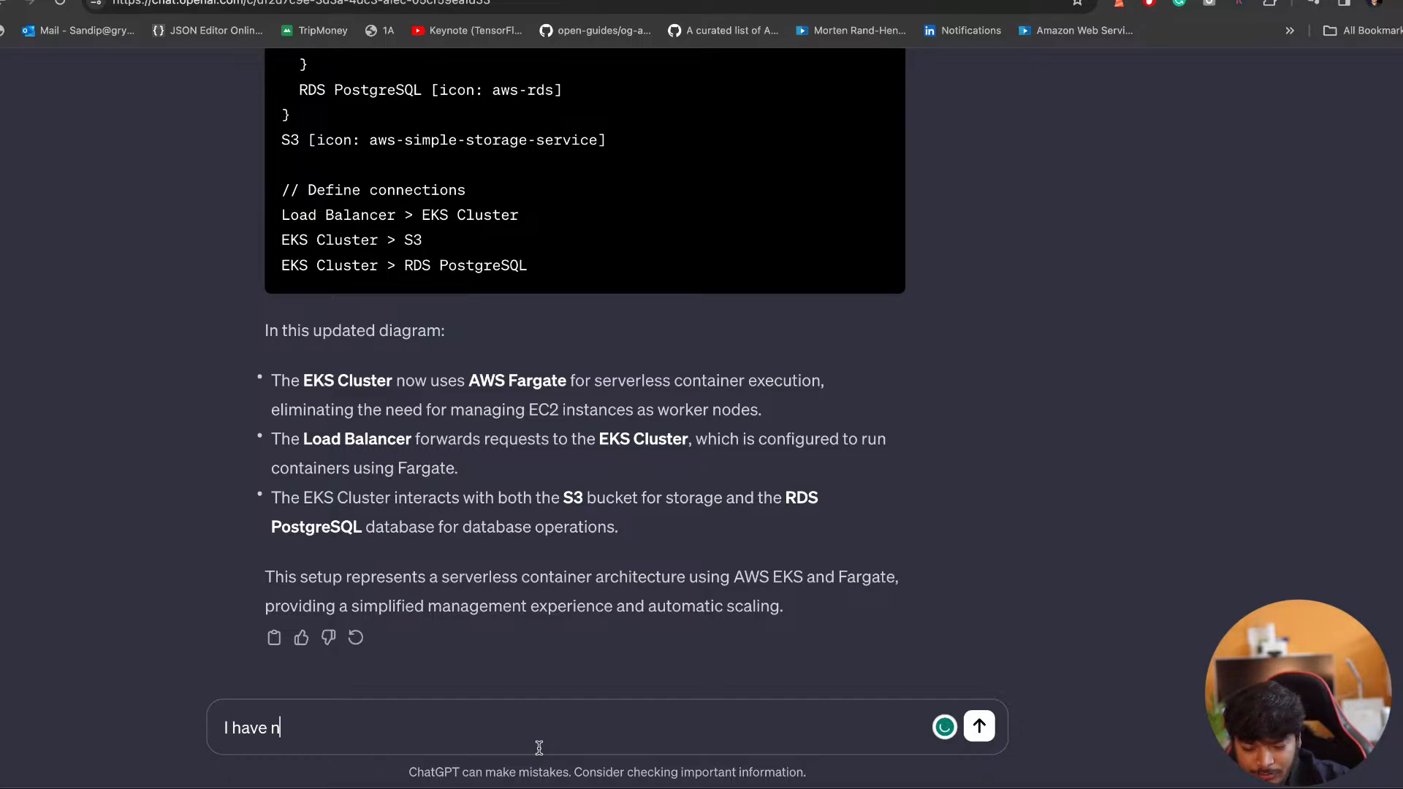
{"action": "type", "text": "ew requiremen"}
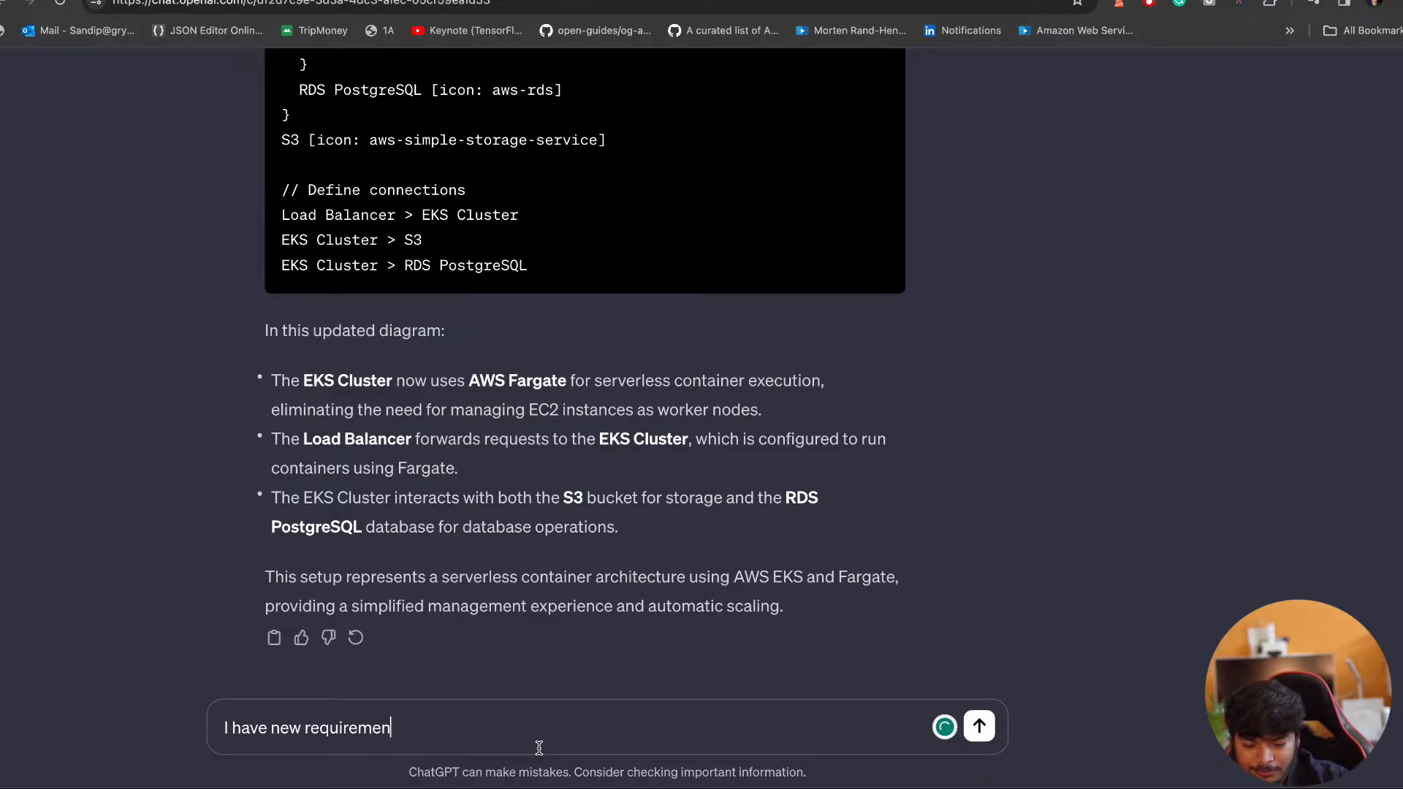
{"action": "type", "text": "ts :"}
{"action": "key", "text": "shift+Return"}
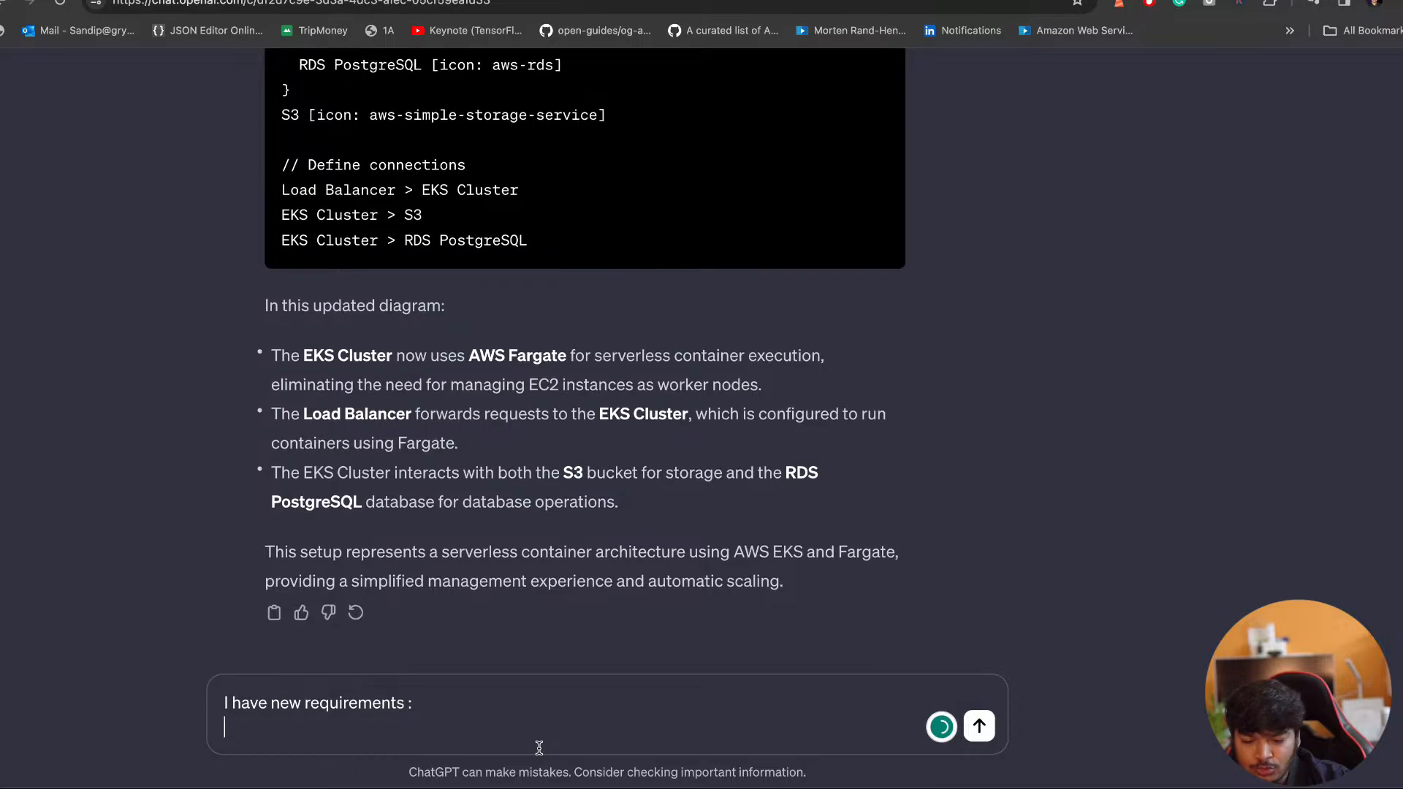
Write "I have aws infra where there a eks cluster with" as the second line of the message draft
{"action": "type", "text": "I want"}
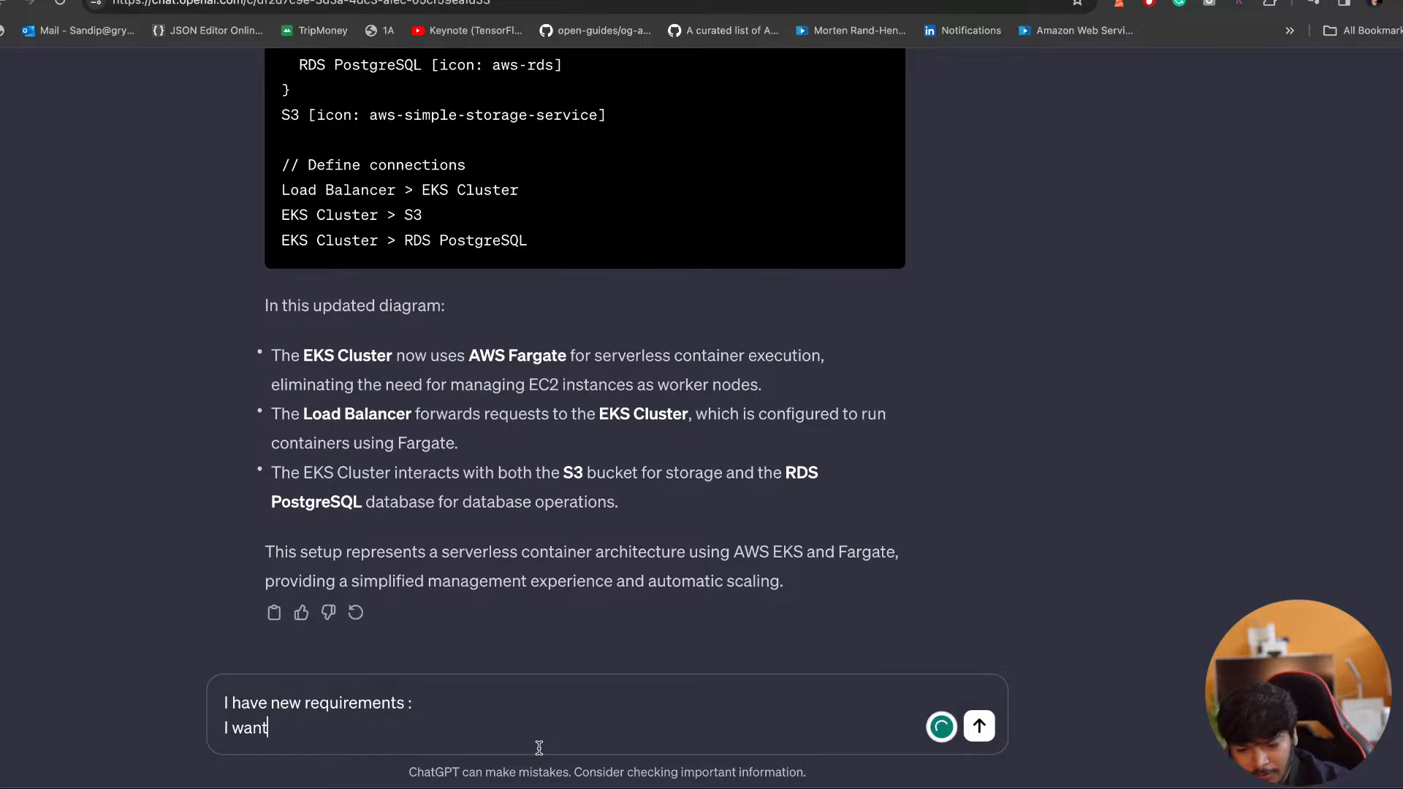
{"action": "key", "text": "BackSpace"}
{"action": "key", "text": "BackSpace"}
{"action": "key", "text": "BackSpace"}
{"action": "key", "text": "BackSpace"}
{"action": "key", "text": "BackSpace"}
{"action": "type", "text": "have "}
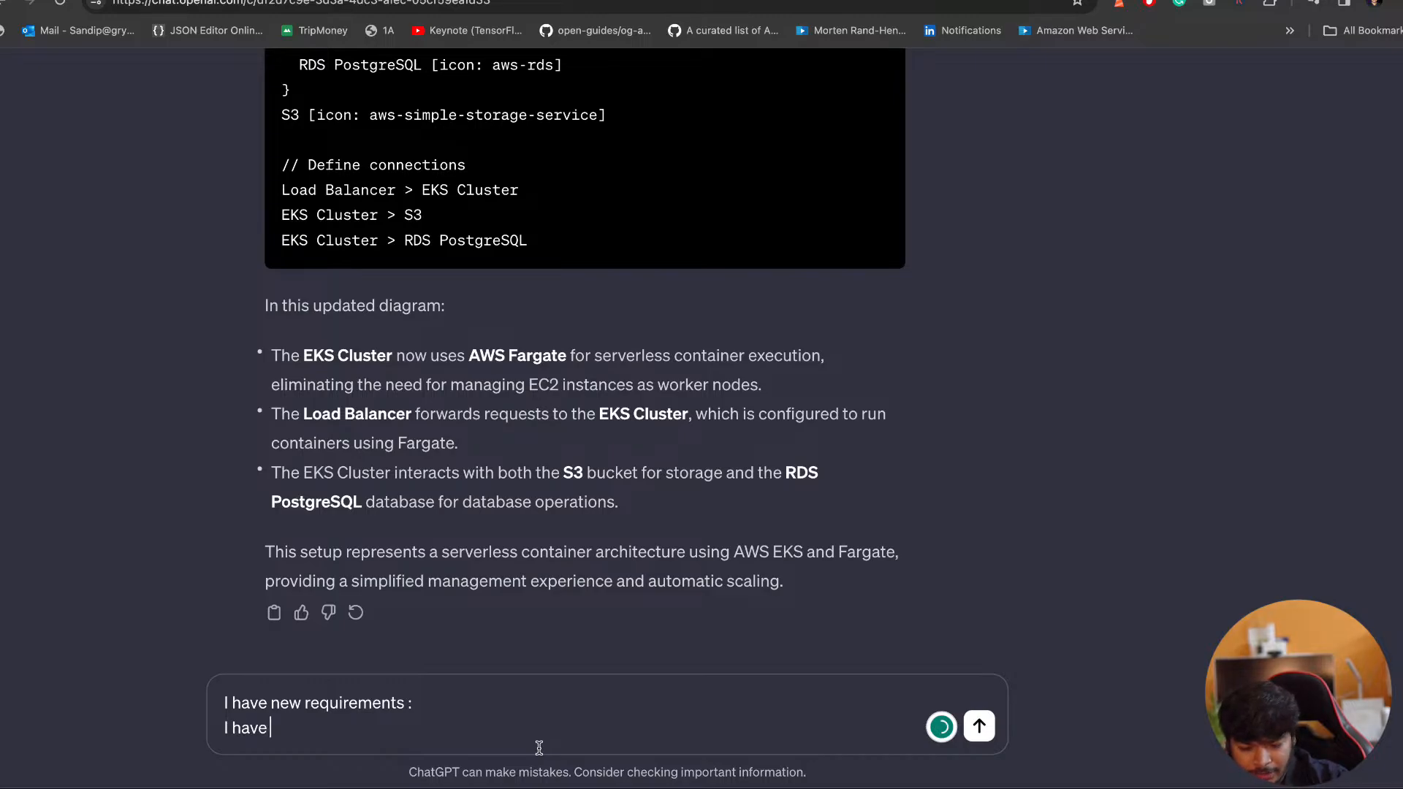
{"action": "type", "text": "aws infra wh"}
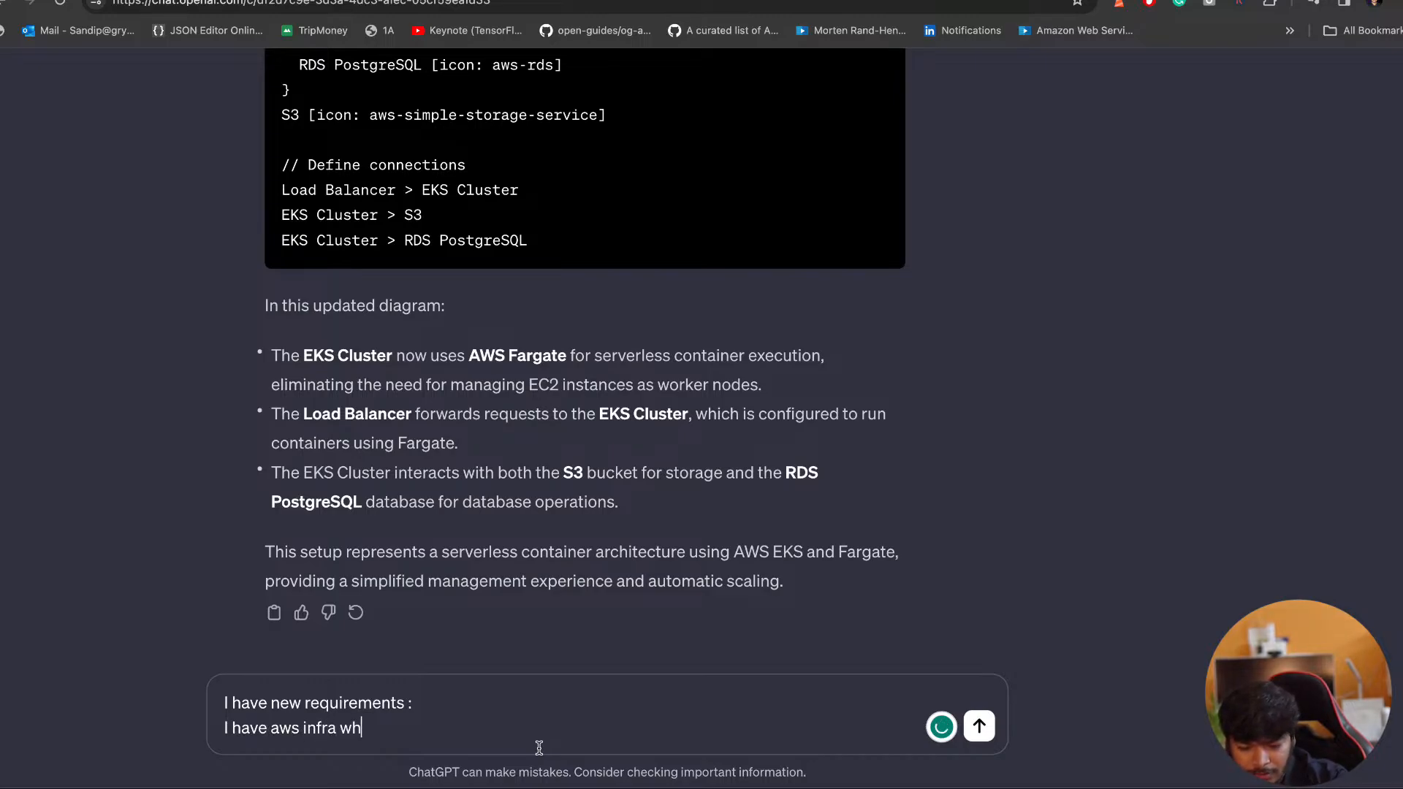
{"action": "type", "text": "ere there "}
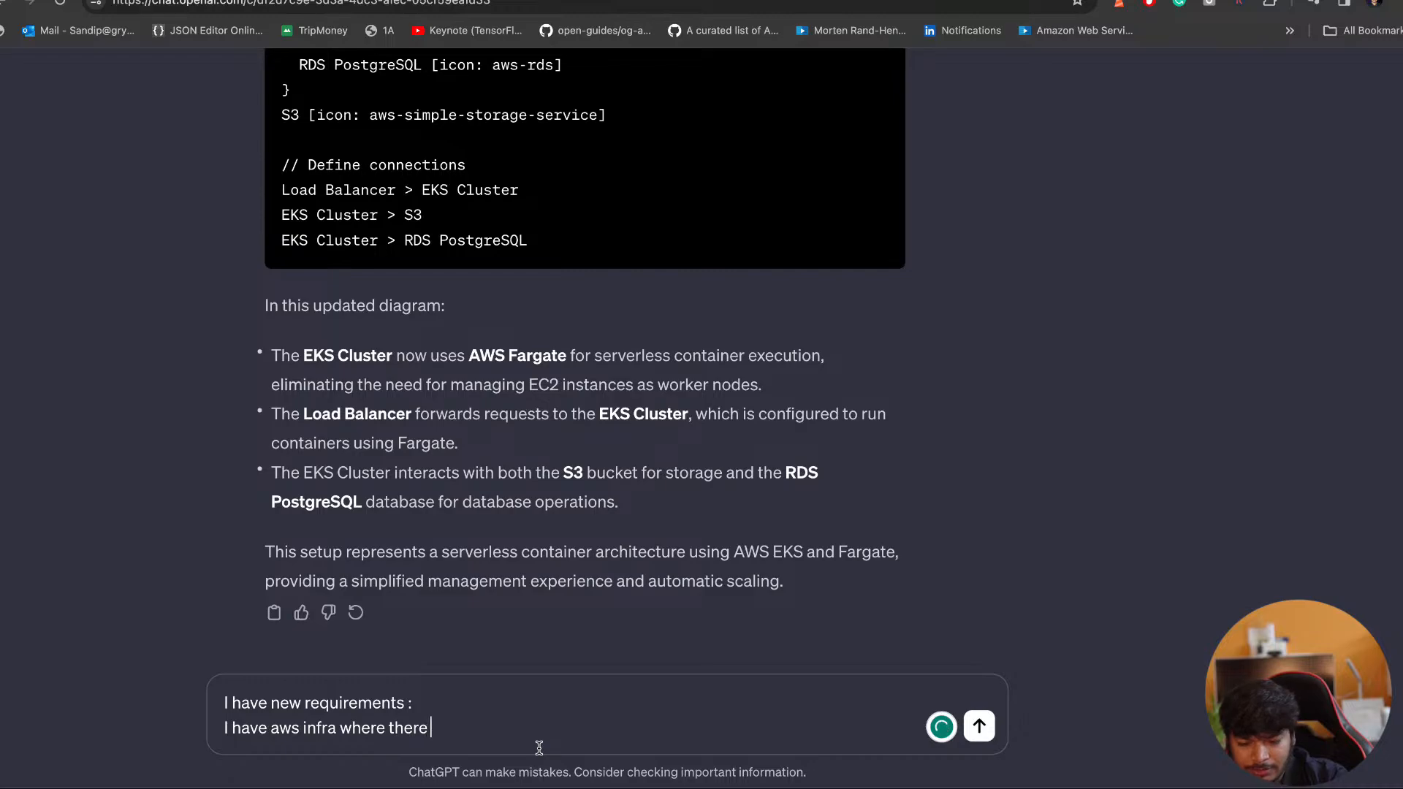
{"action": "type", "text": "a "}
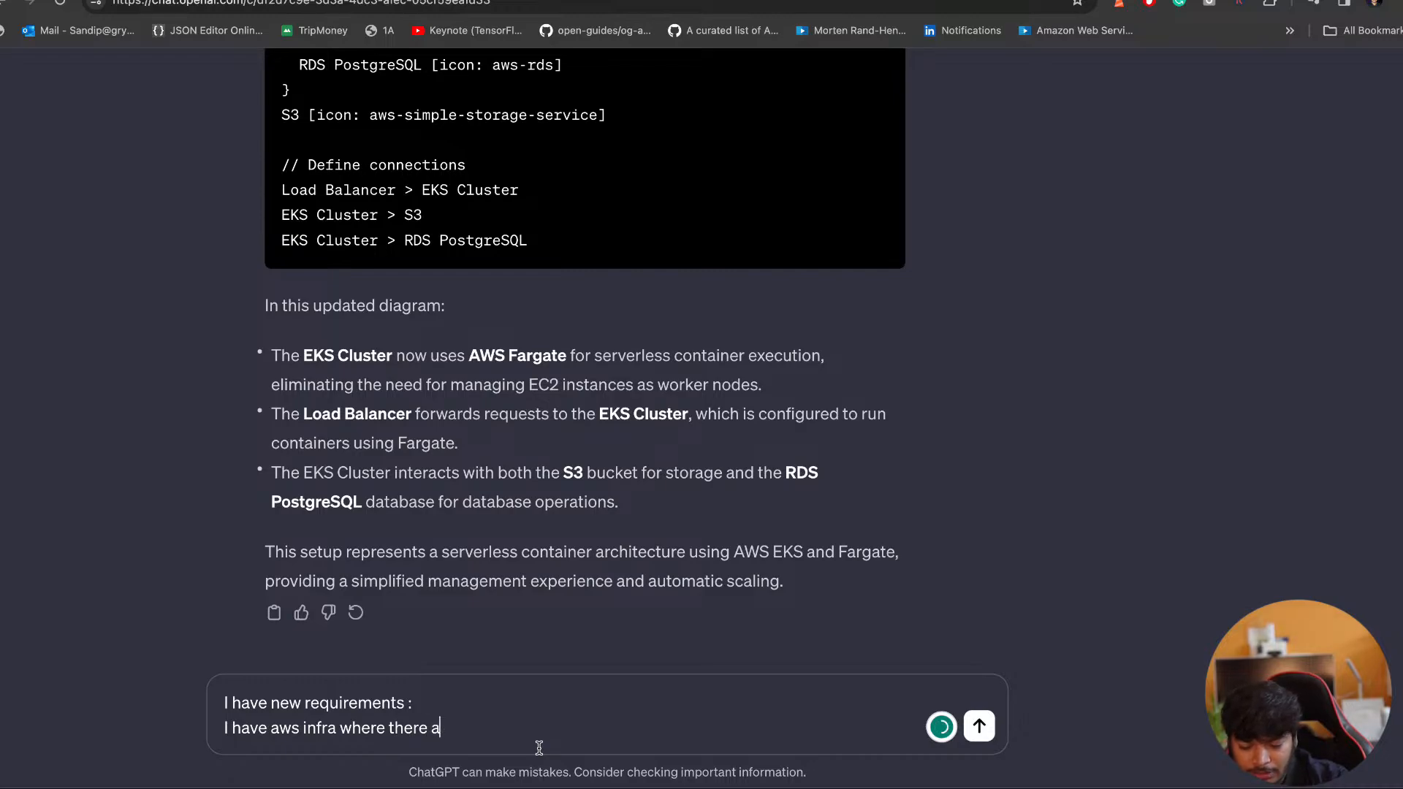
{"action": "type", "text": "eks "}
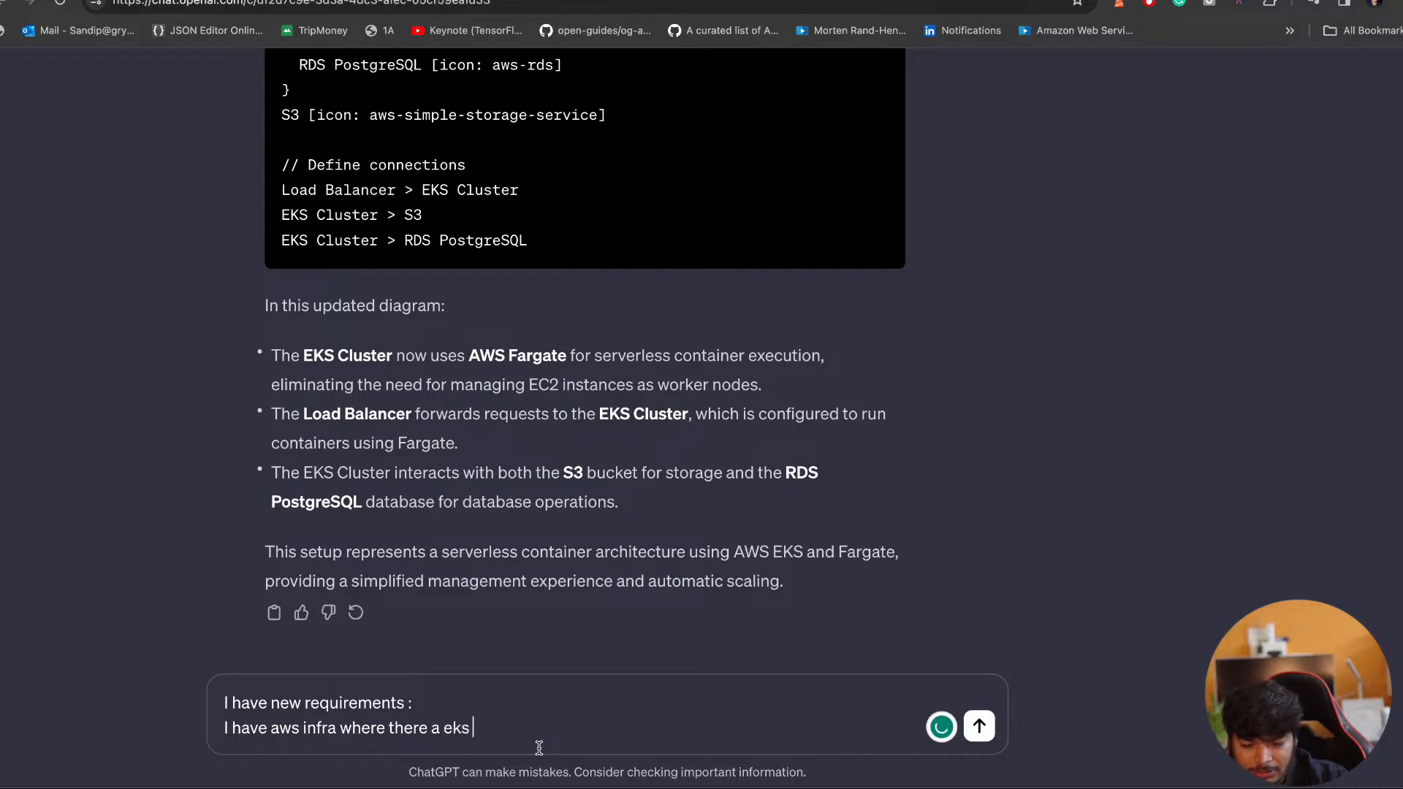
{"action": "type", "text": "cluster with"}
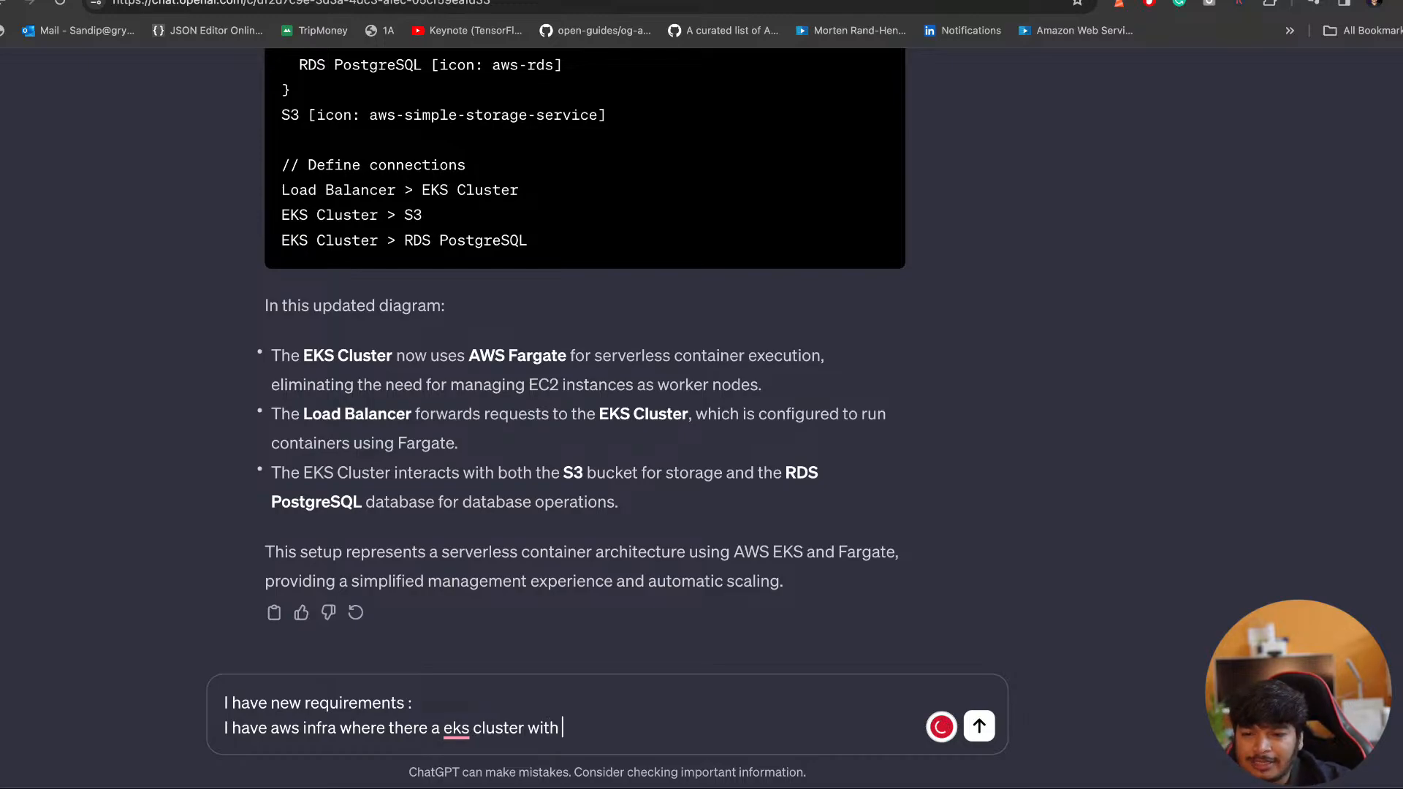
Return to the GitHub repository, reopen eks.tf and check the general managed node group's desired, minimum and maximum sizes
{"action": "key", "text": "ctrl+Tab"}
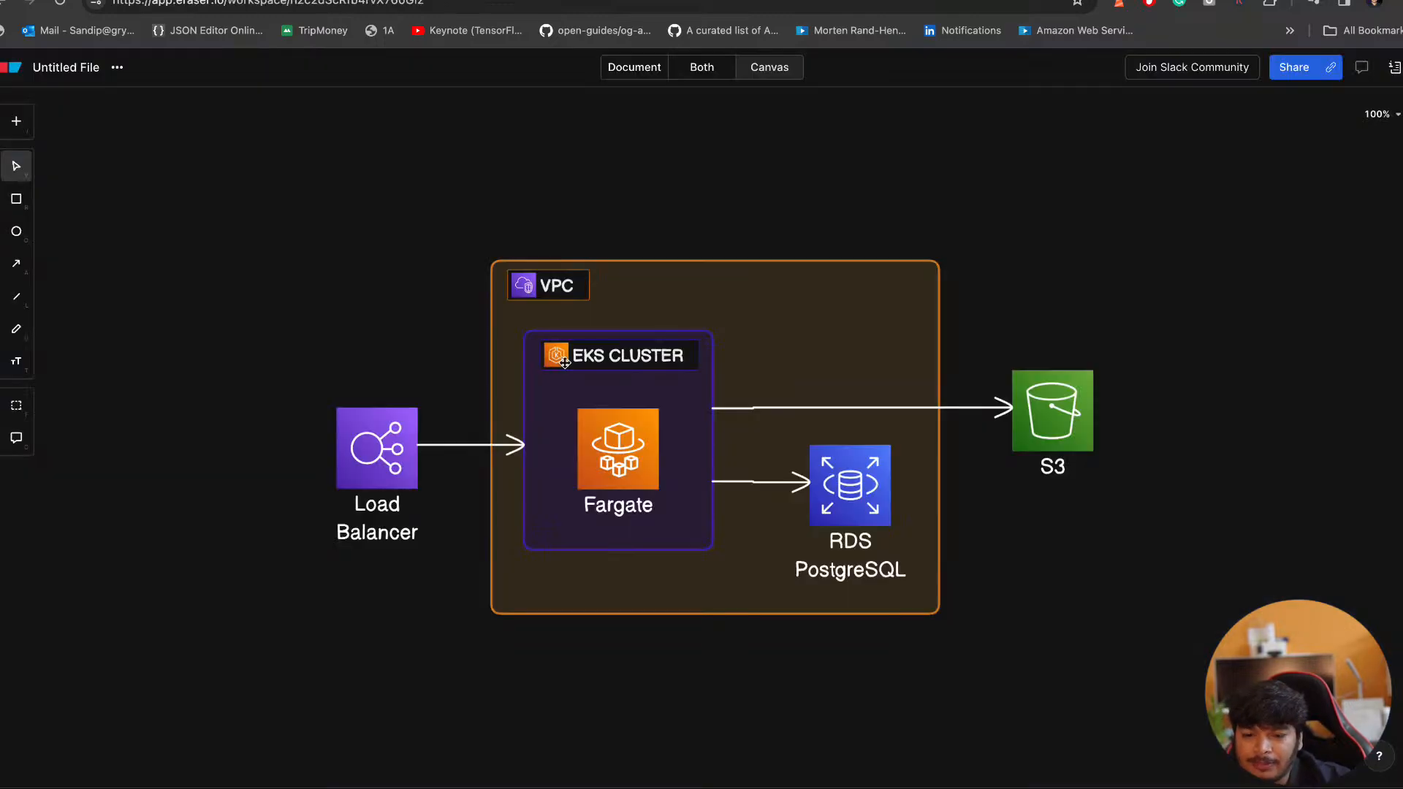
{"action": "key", "text": "ctrl+Tab"}
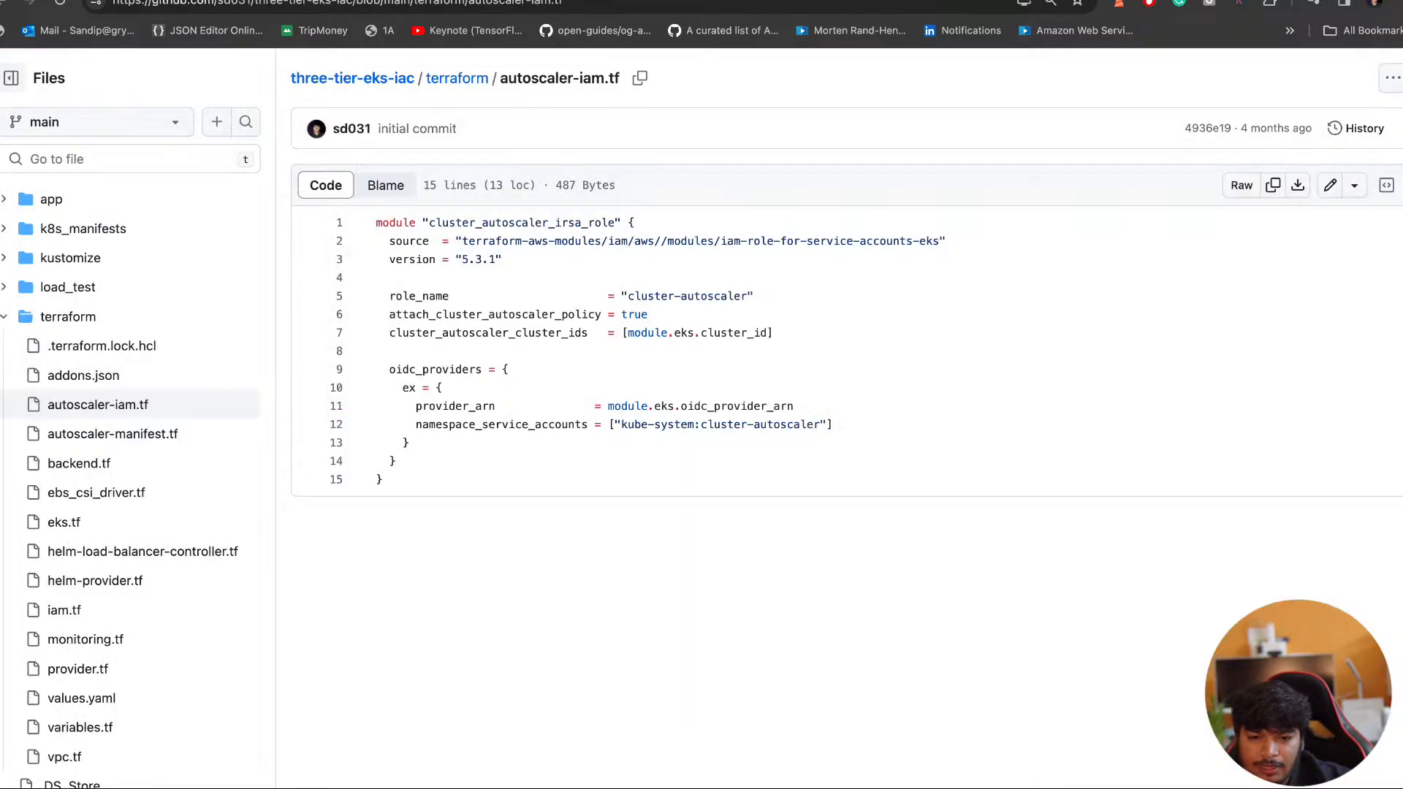
{"action": "left_click", "coordinate": [457, 78]}
{"action": "scroll", "coordinate": [532, 476], "scroll_direction": "down", "scroll_amount": 1}
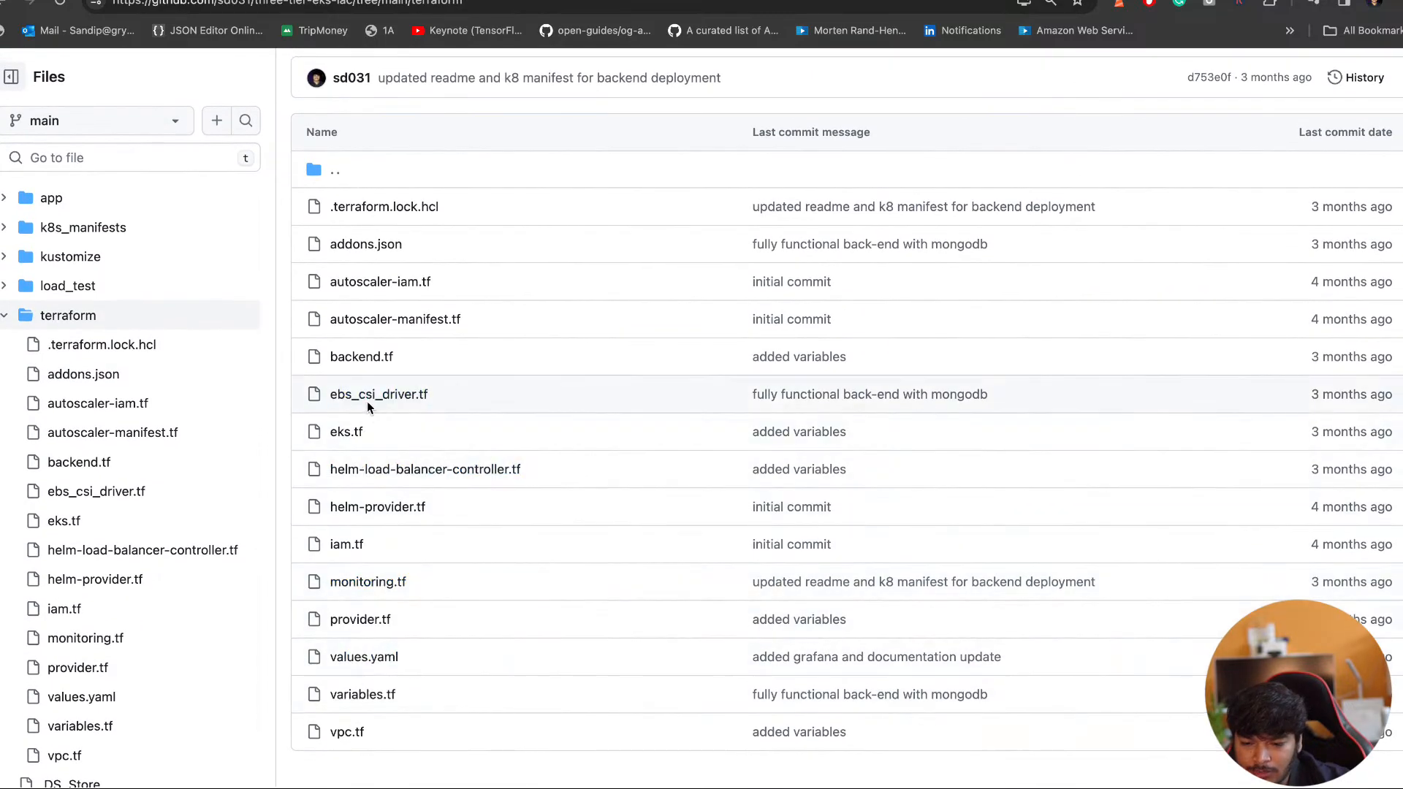
{"action": "left_click", "coordinate": [346, 431]}
{"action": "scroll", "coordinate": [608, 473], "scroll_direction": "down", "scroll_amount": 3}
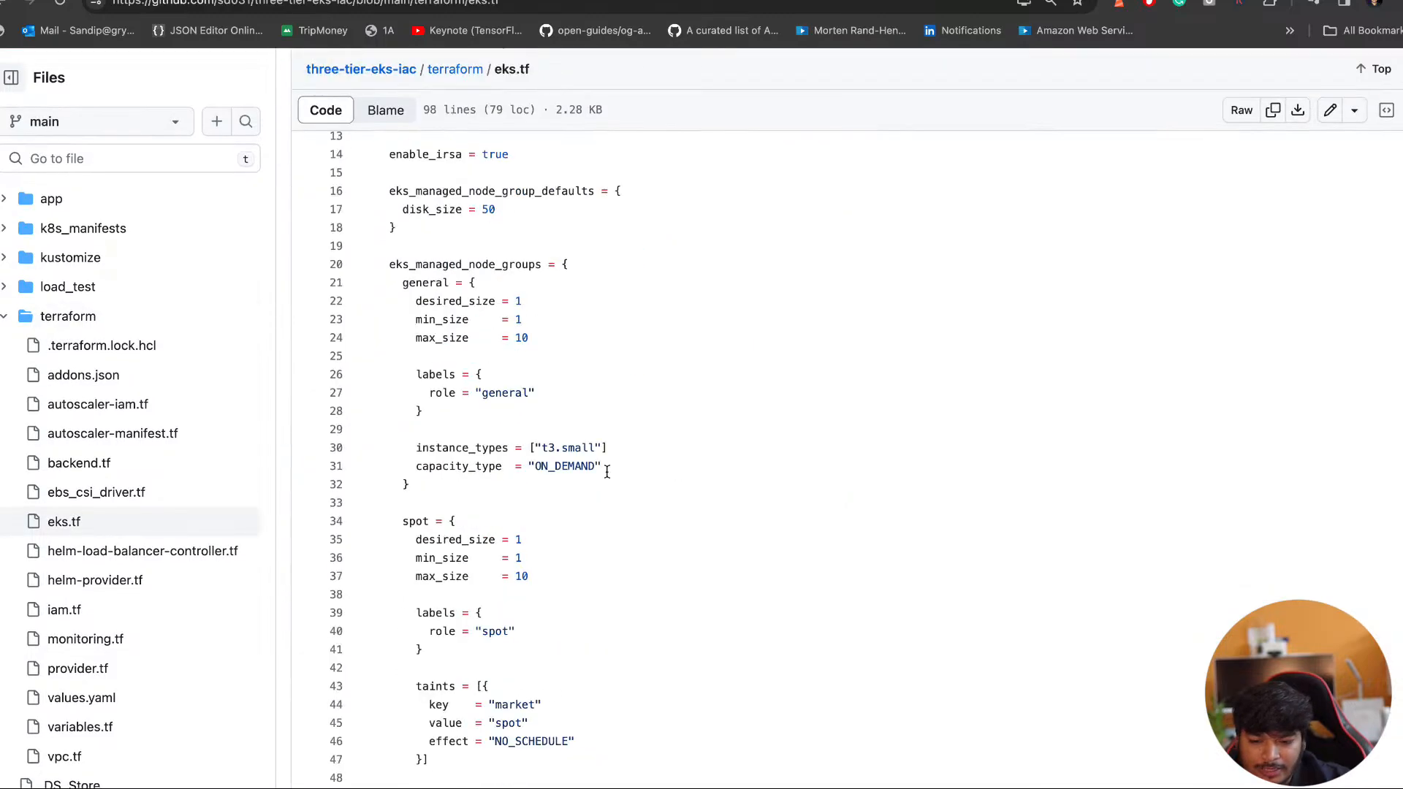
{"action": "scroll", "coordinate": [606, 471], "scroll_direction": "down", "scroll_amount": 3}
{"action": "left_click_drag", "start_coordinate": [394, 174], "coordinate": [539, 175]}
{"action": "left_click", "coordinate": [423, 192]}
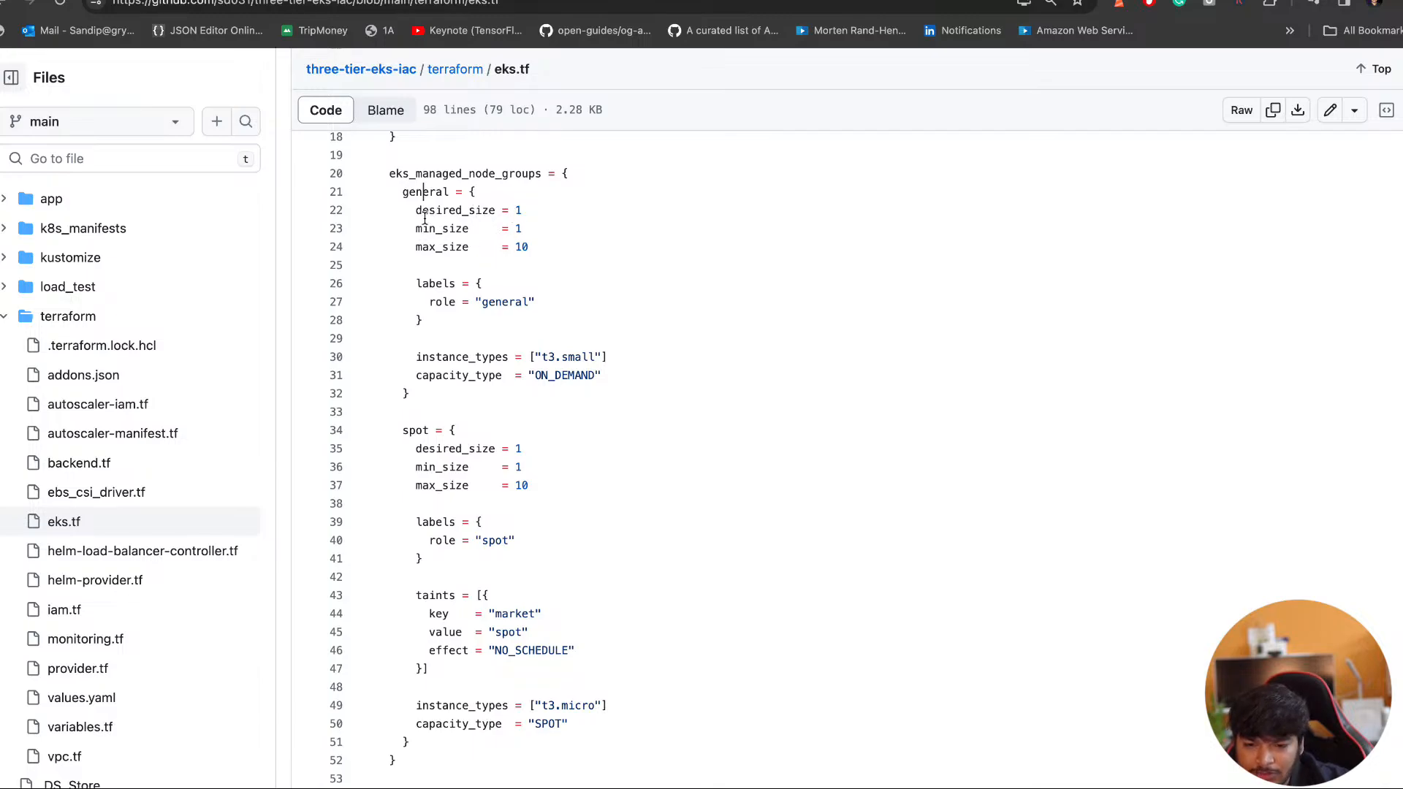
{"action": "left_click_drag", "start_coordinate": [416, 211], "coordinate": [529, 247]}
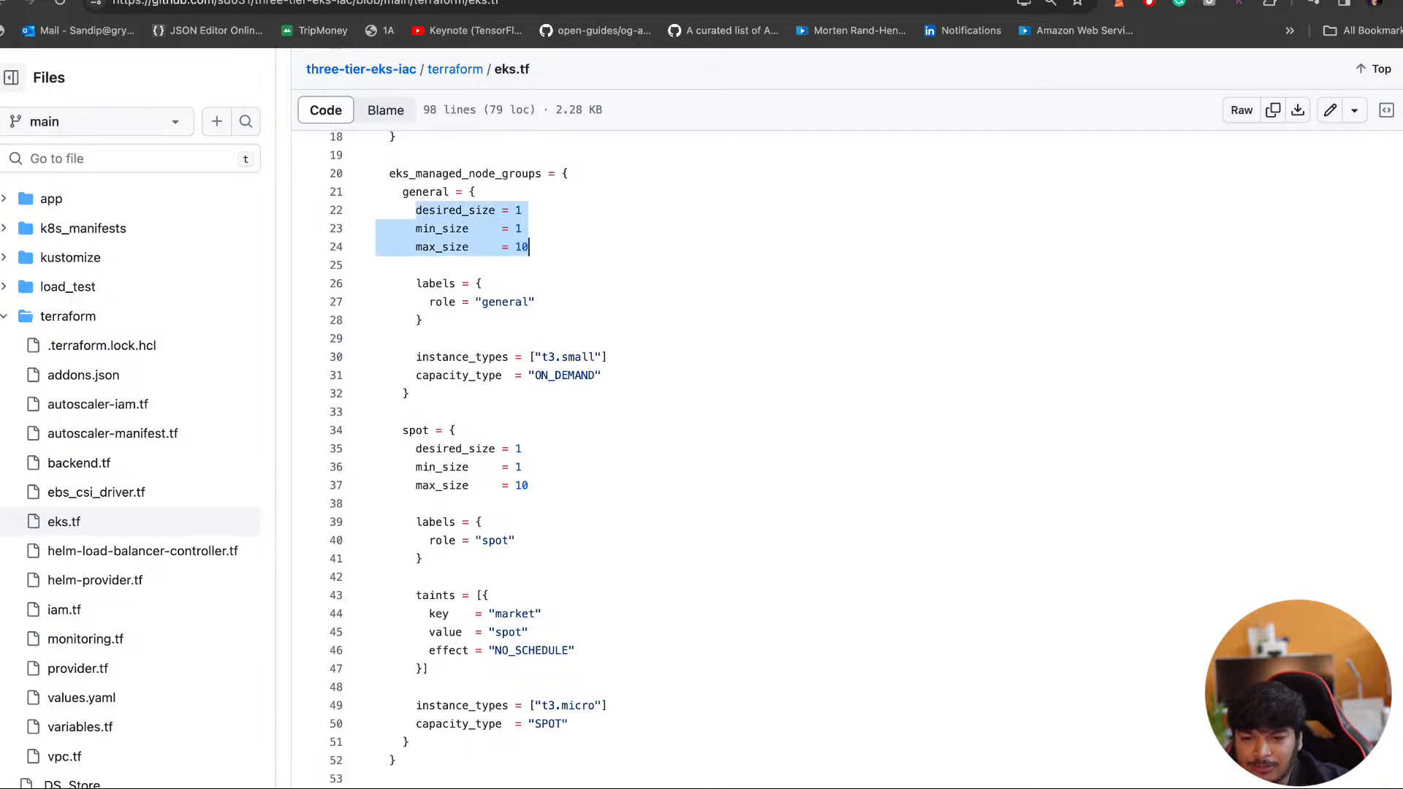
Return to the ChatGPT message draft and correct "eks" to "EKS" in the second line
{"action": "key", "text": "ctrl+Tab"}
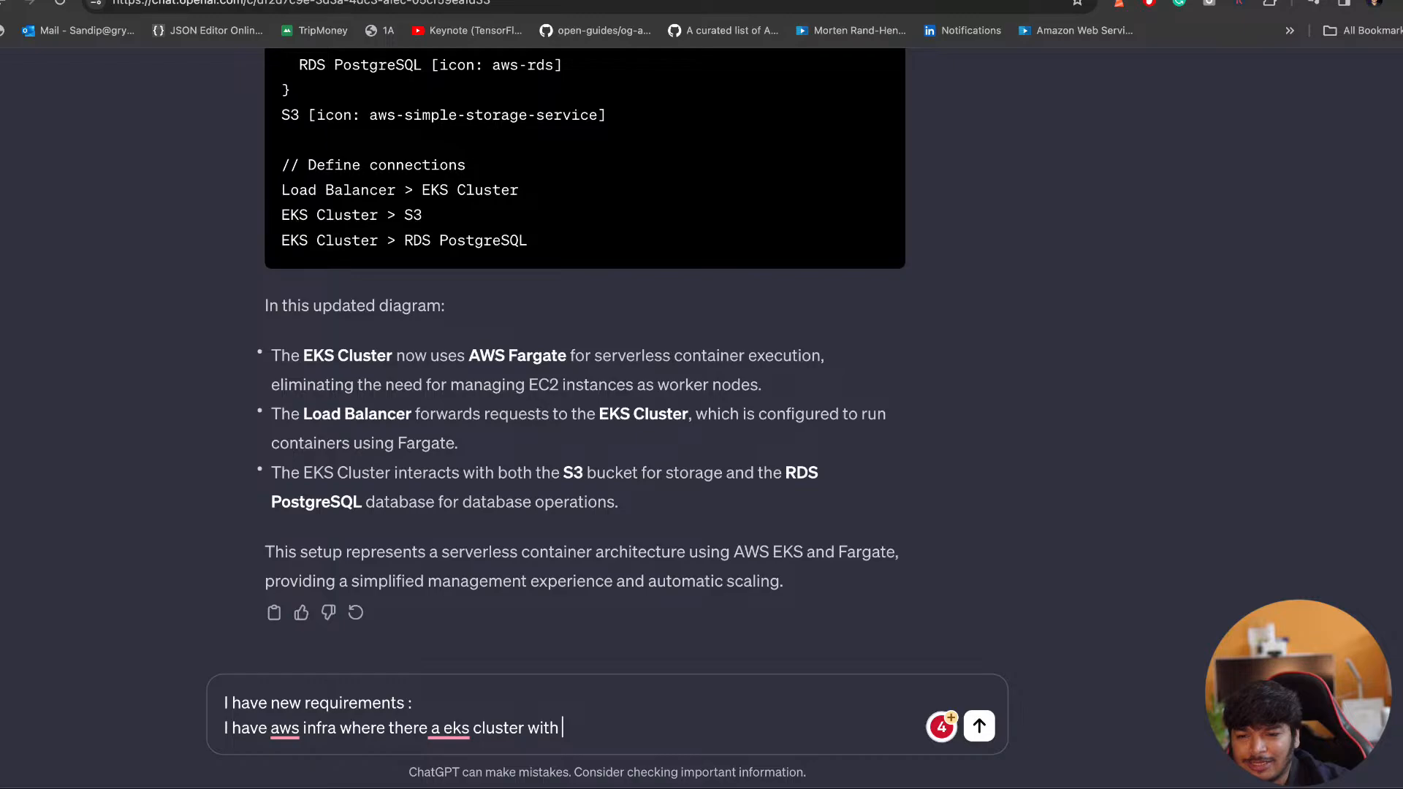
{"action": "left_click", "coordinate": [459, 727]}
{"action": "left_click", "coordinate": [468, 618]}
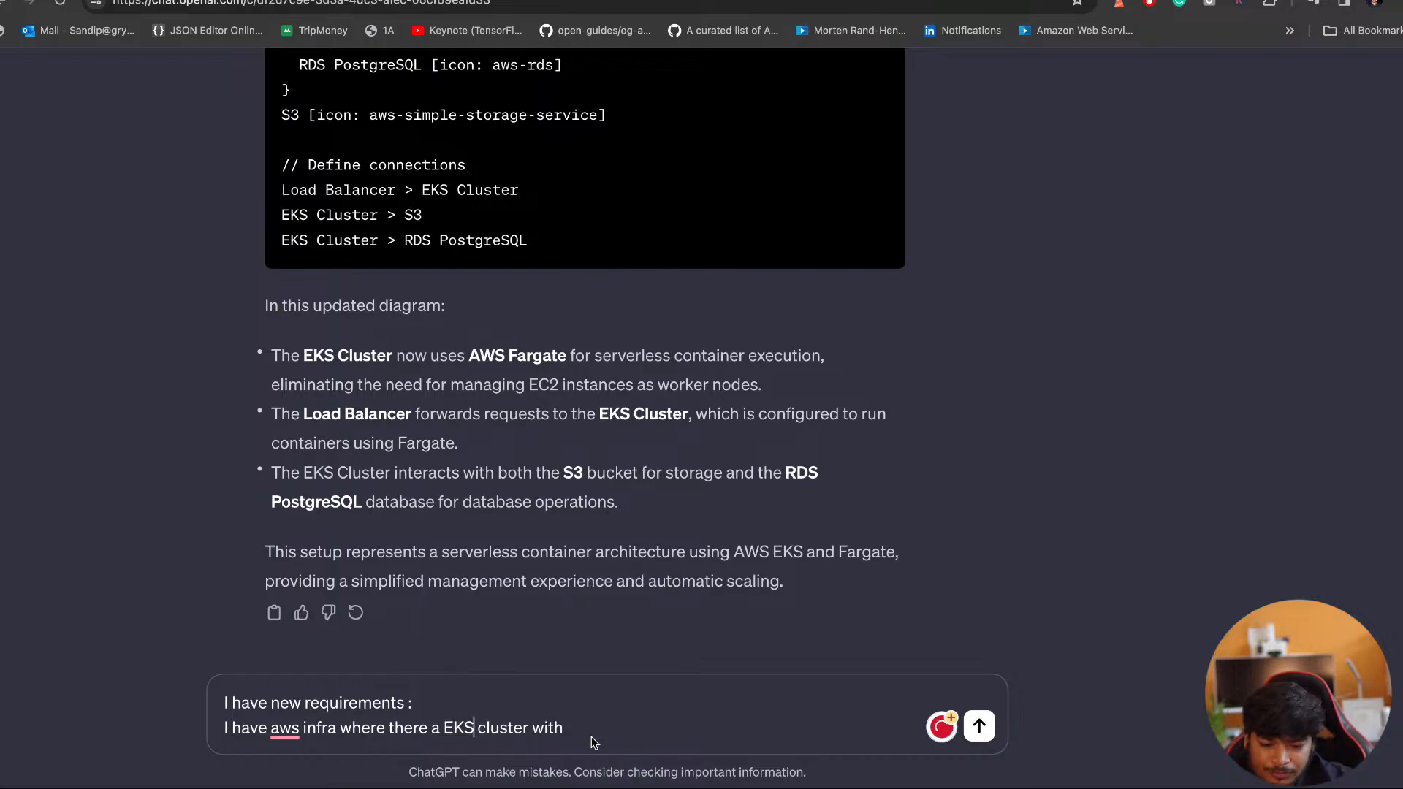
Continue the draft's second line with "min 1 and max 10 instances as autoscaling requirements ,"
{"action": "left_click", "coordinate": [620, 729]}
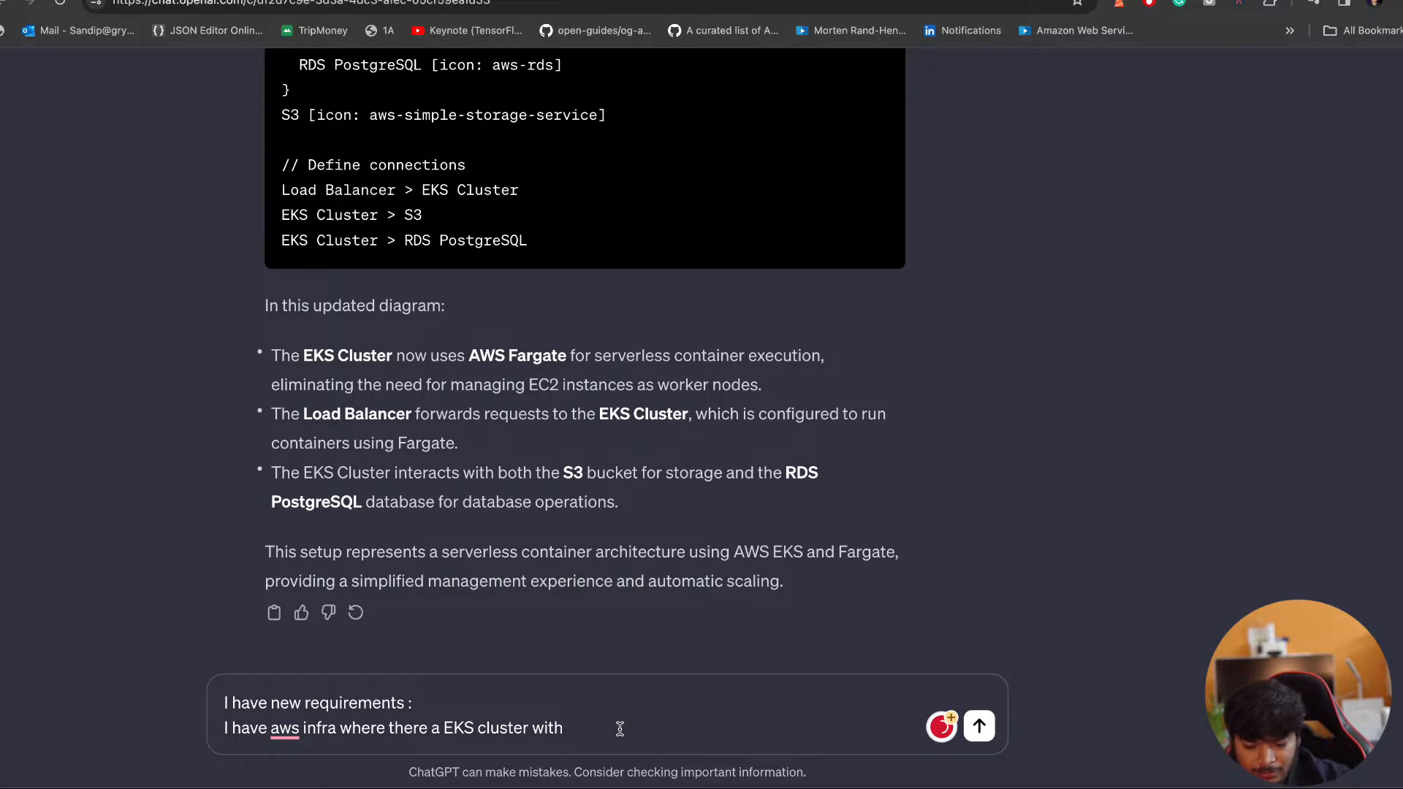
{"action": "type", "text": "min 1 and ma"}
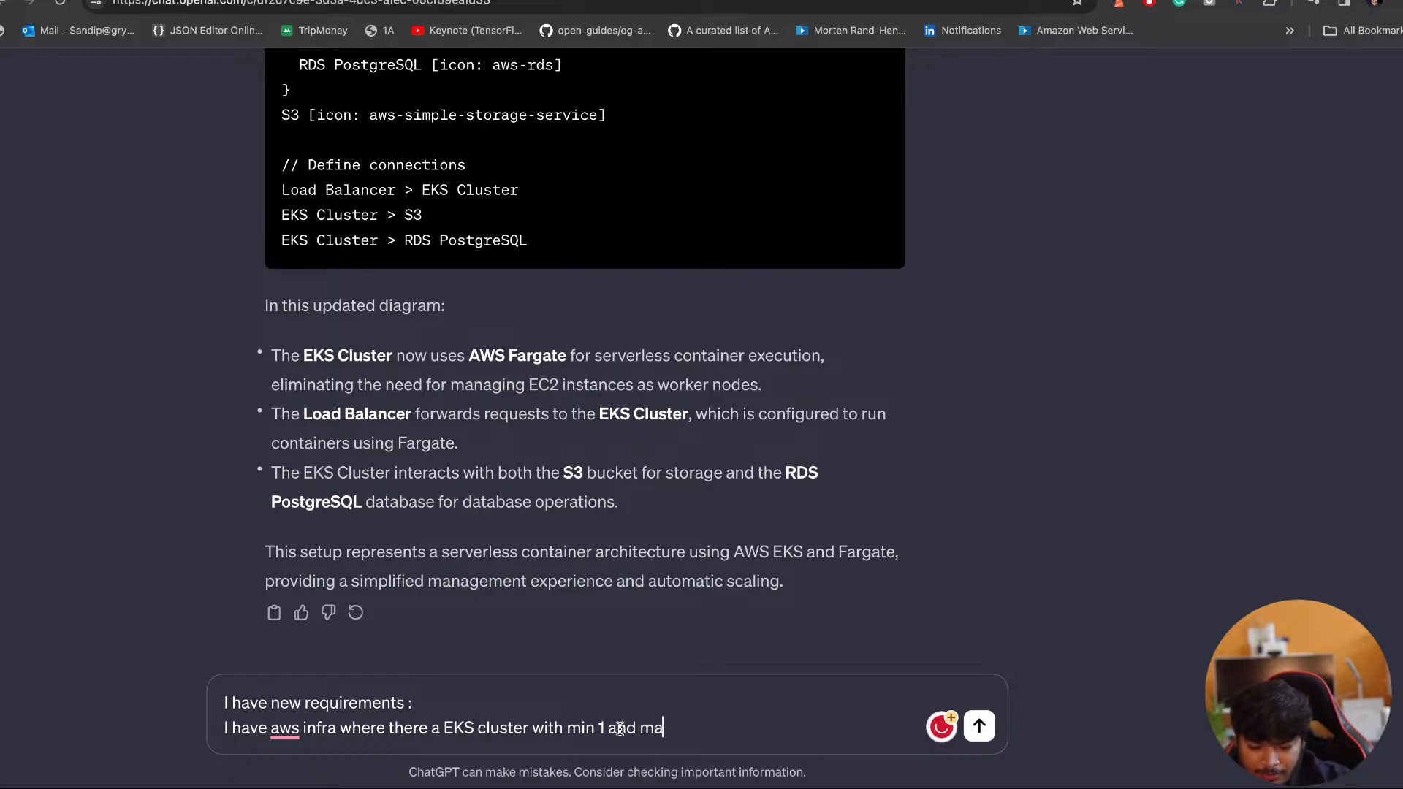
{"action": "type", "text": "x 10 in"}
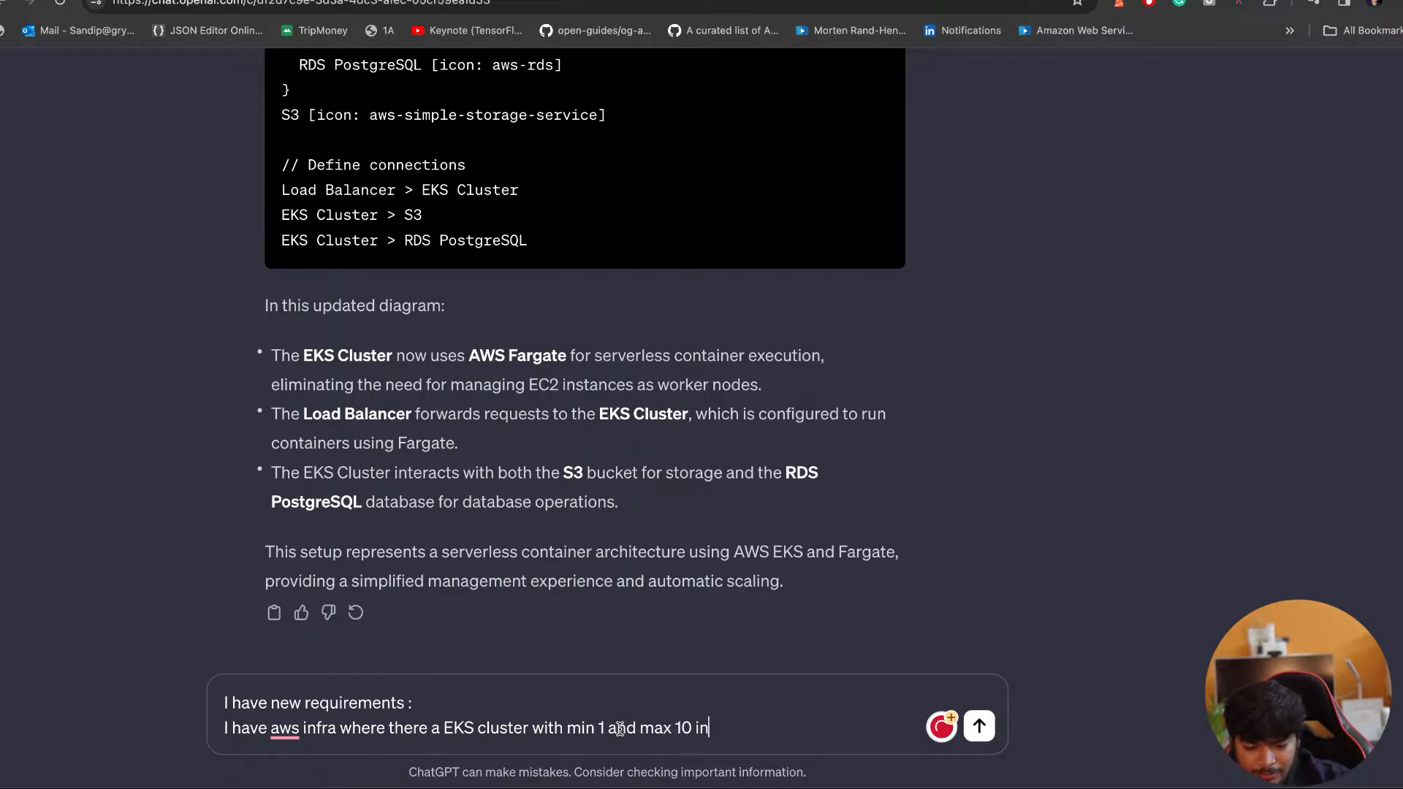
{"action": "type", "text": "stances as au"}
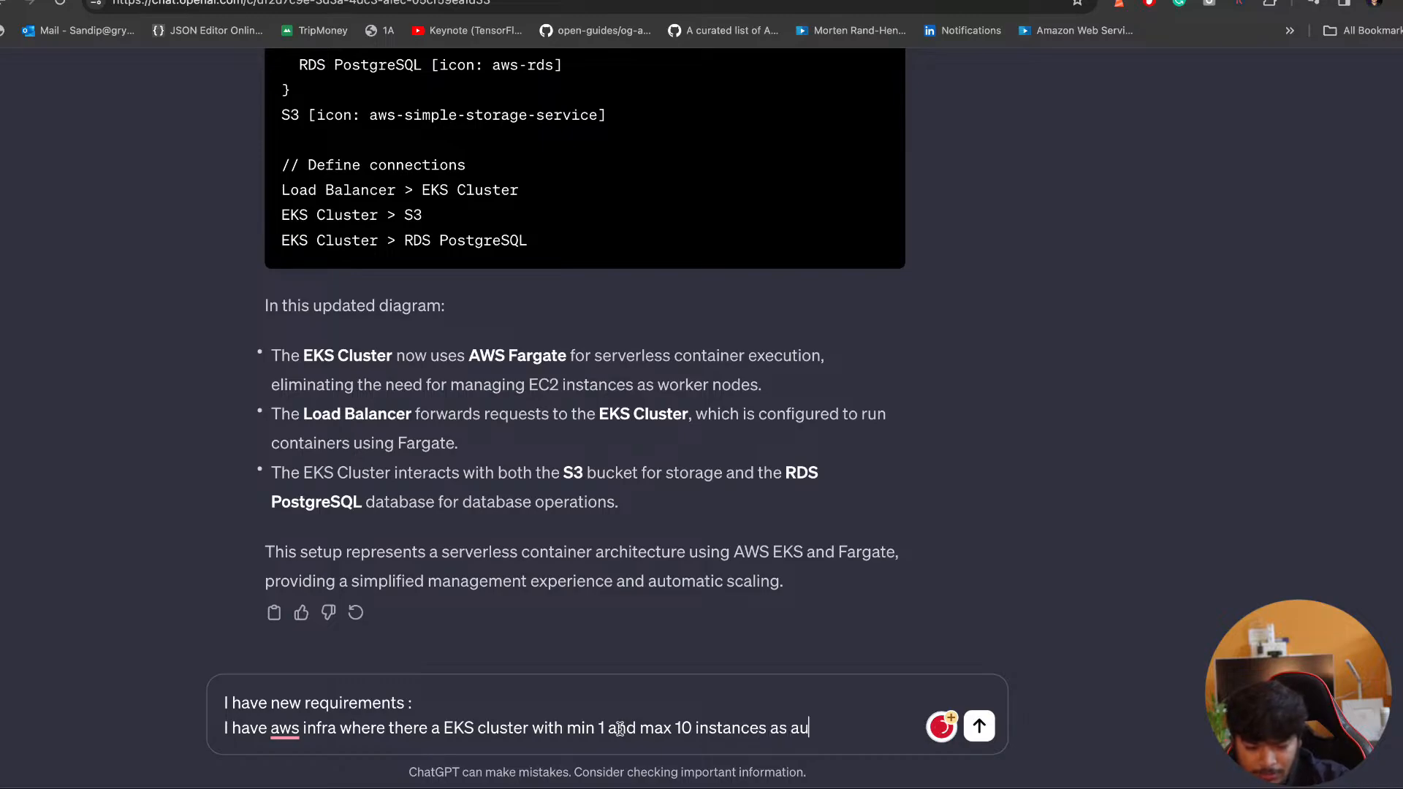
{"action": "type", "text": "toscaling "}
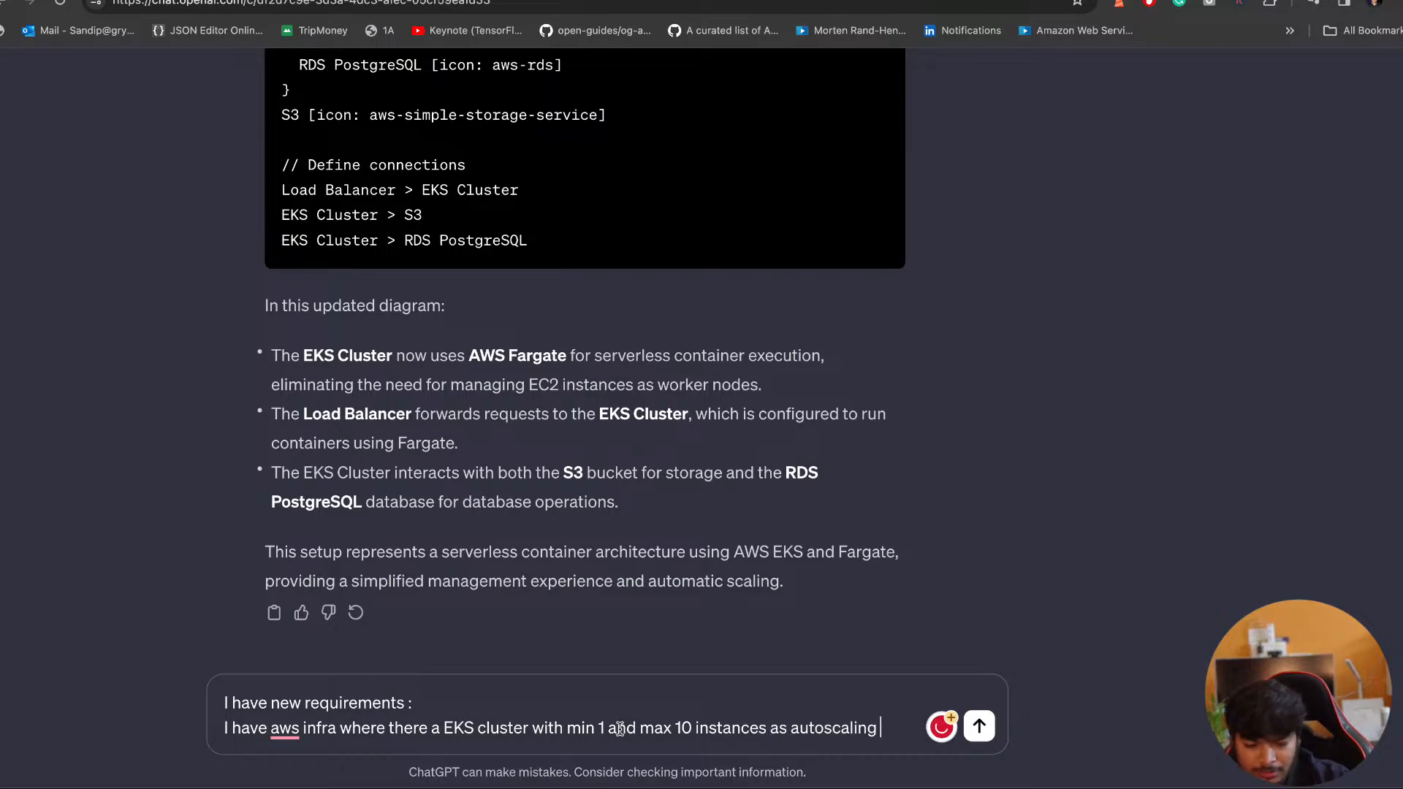
{"action": "type", "text": "requirements ,"}
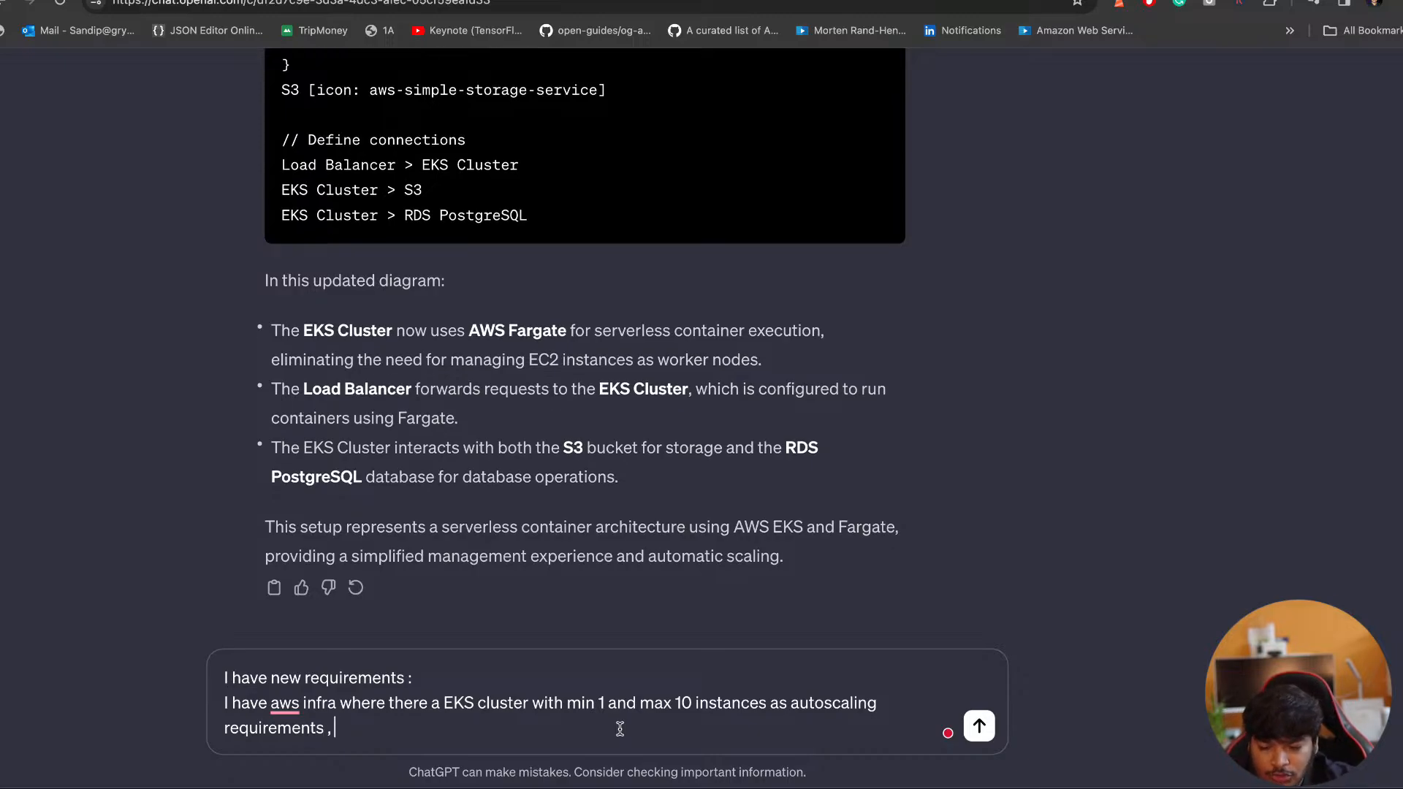
Switch to eks.tf in the GitHub repository and check the spot managed node group's definition
{"action": "left_click", "coordinate": [460, 0]}
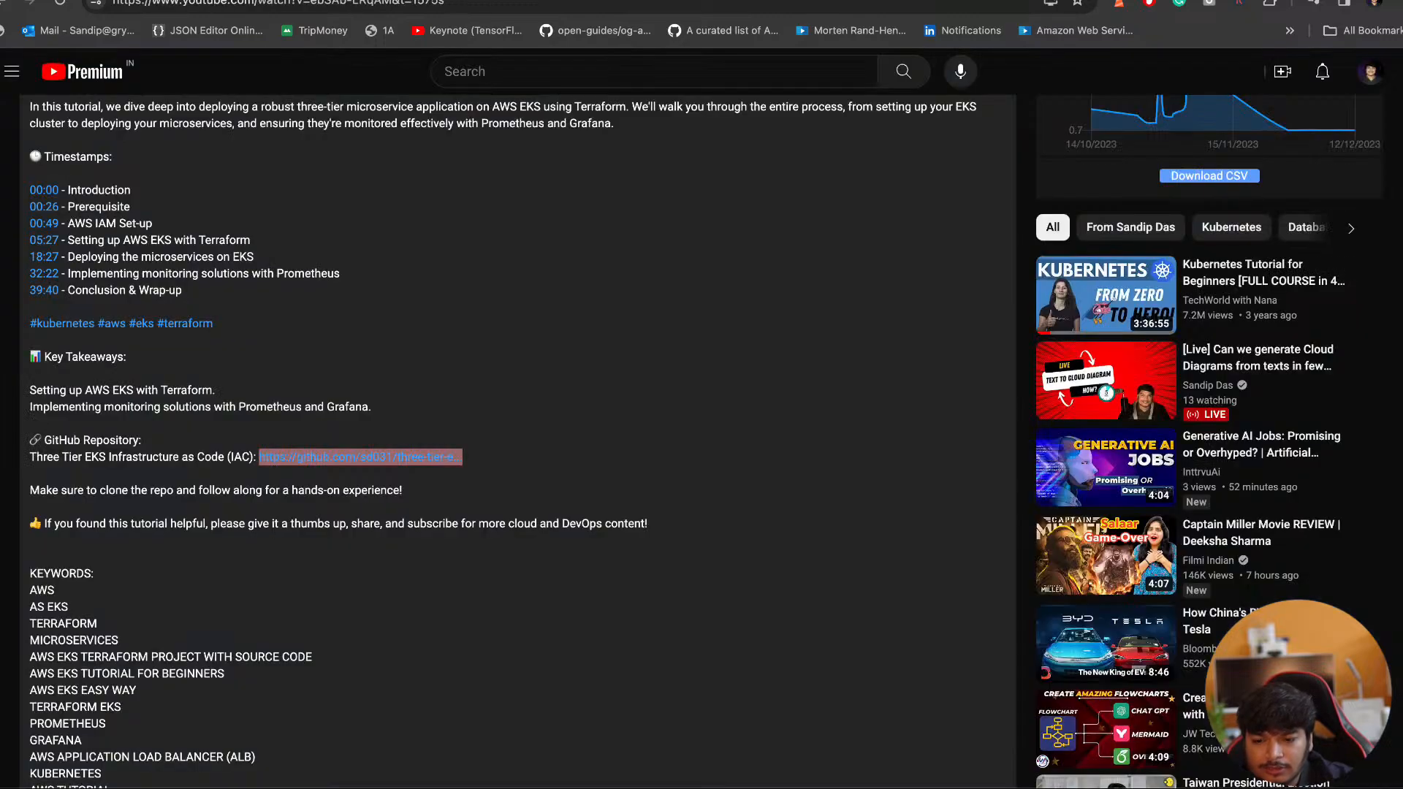
{"action": "left_click", "coordinate": [409, 0]}
{"action": "scroll", "coordinate": [479, 516], "scroll_direction": "down", "scroll_amount": 2}
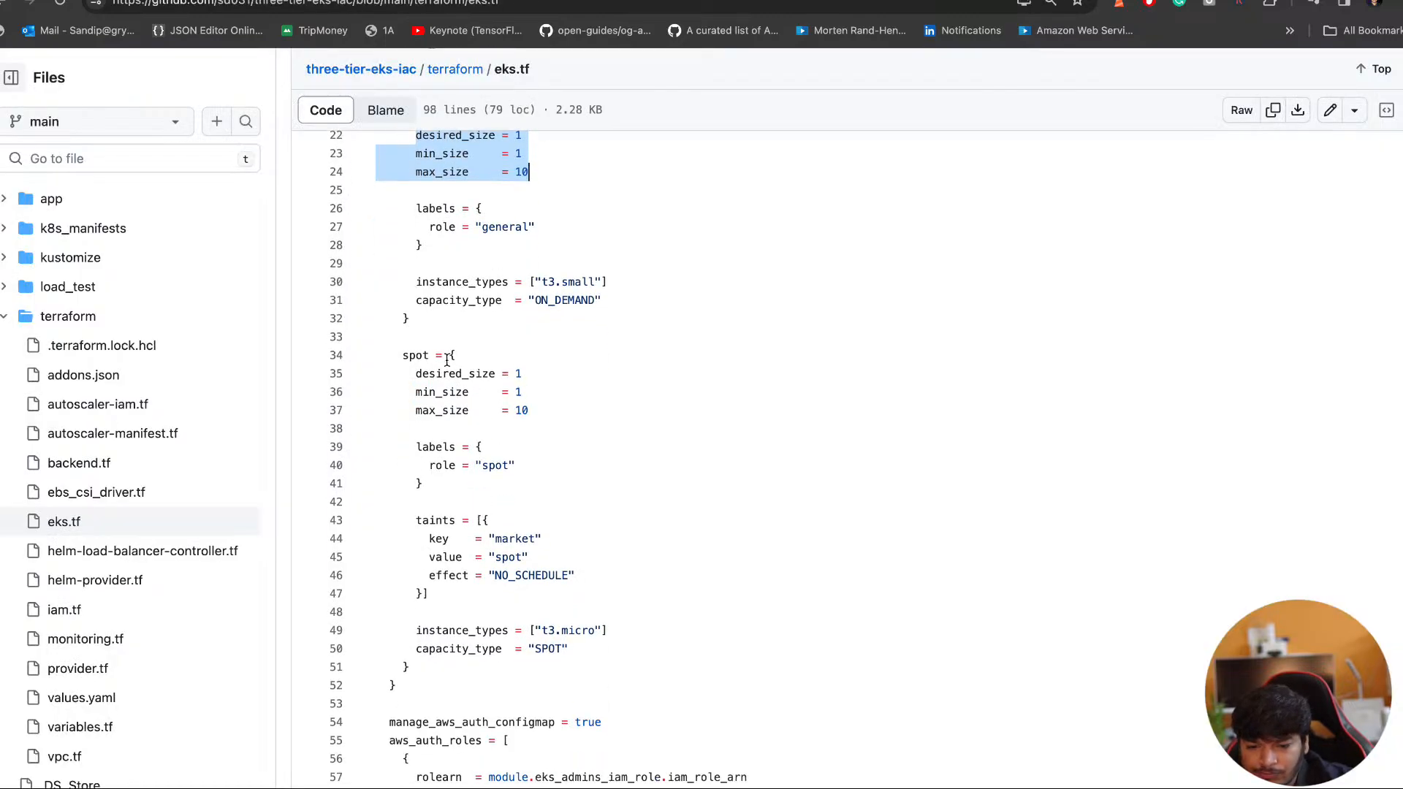
{"action": "double_click", "coordinate": [415, 356]}
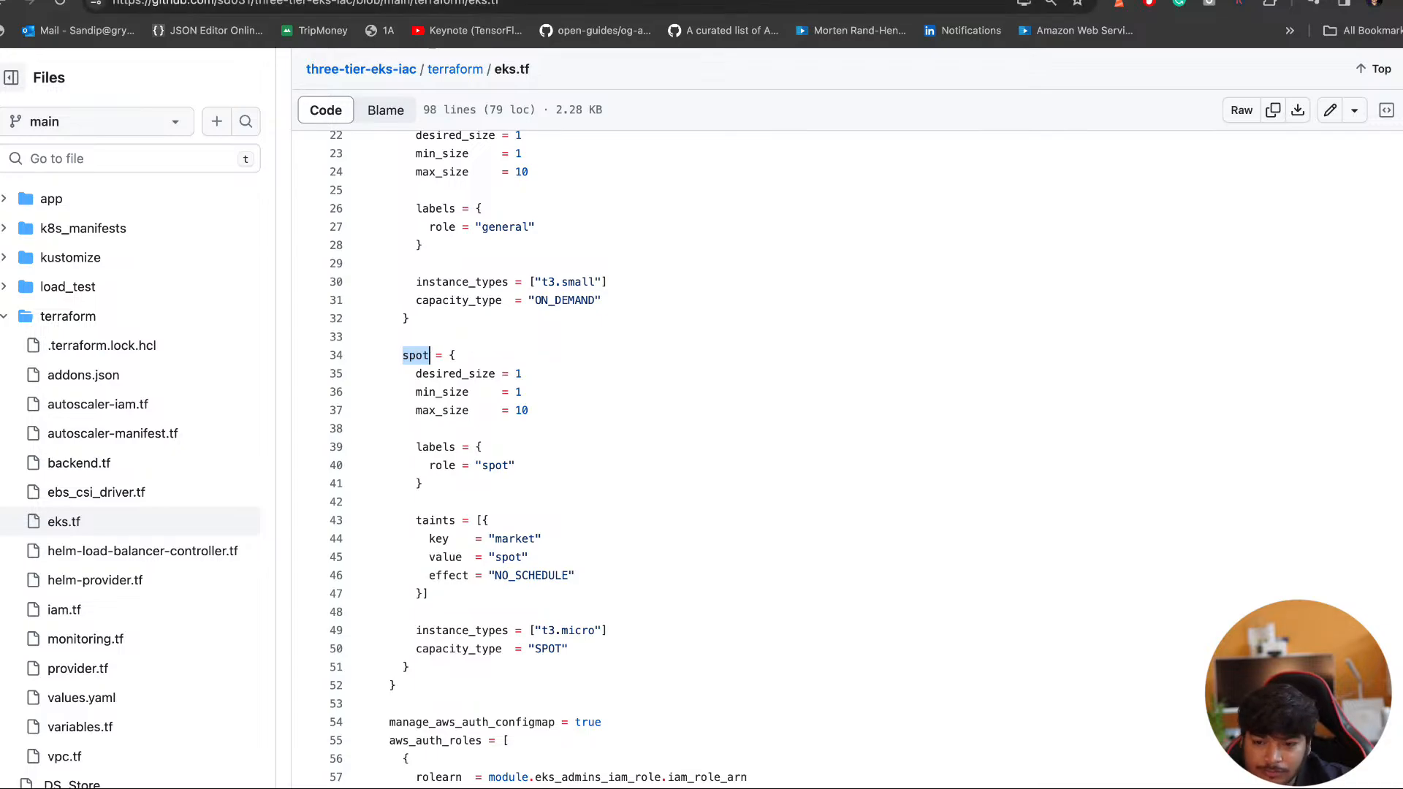
Return to the ChatGPT draft, try "also" as a continuation after the comma, and replace it with "this"
{"action": "left_click", "coordinate": [585, 0]}
{"action": "type", "text": "also "}
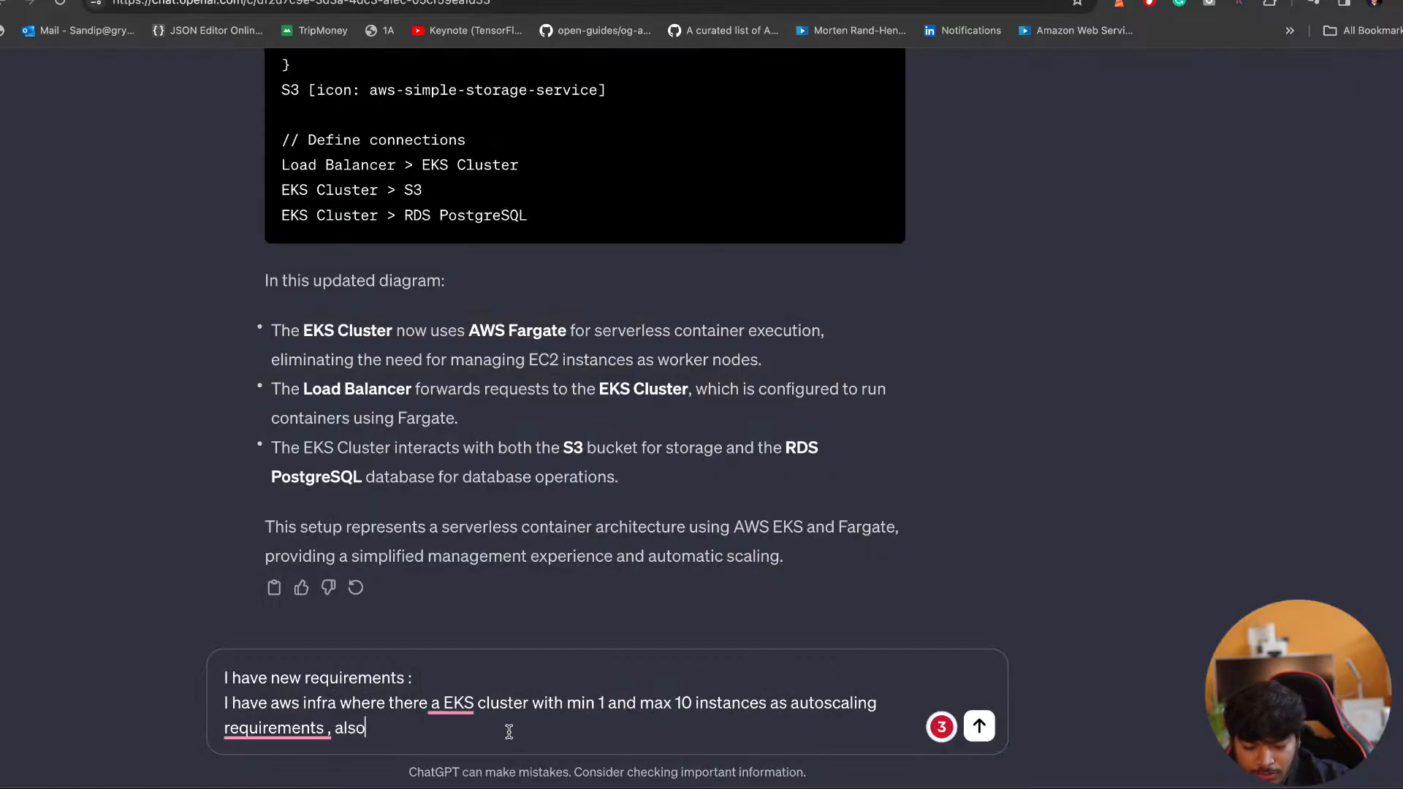
{"action": "type", "text": "thee"}
{"action": "key", "text": "BackSpace"}
{"action": "key", "text": "BackSpace"}
{"action": "key", "text": "BackSpace"}
{"action": "key", "text": "BackSpace"}
{"action": "key", "text": "BackSpace"}
{"action": "key", "text": "BackSpace"}
{"action": "key", "text": "BackSpace"}
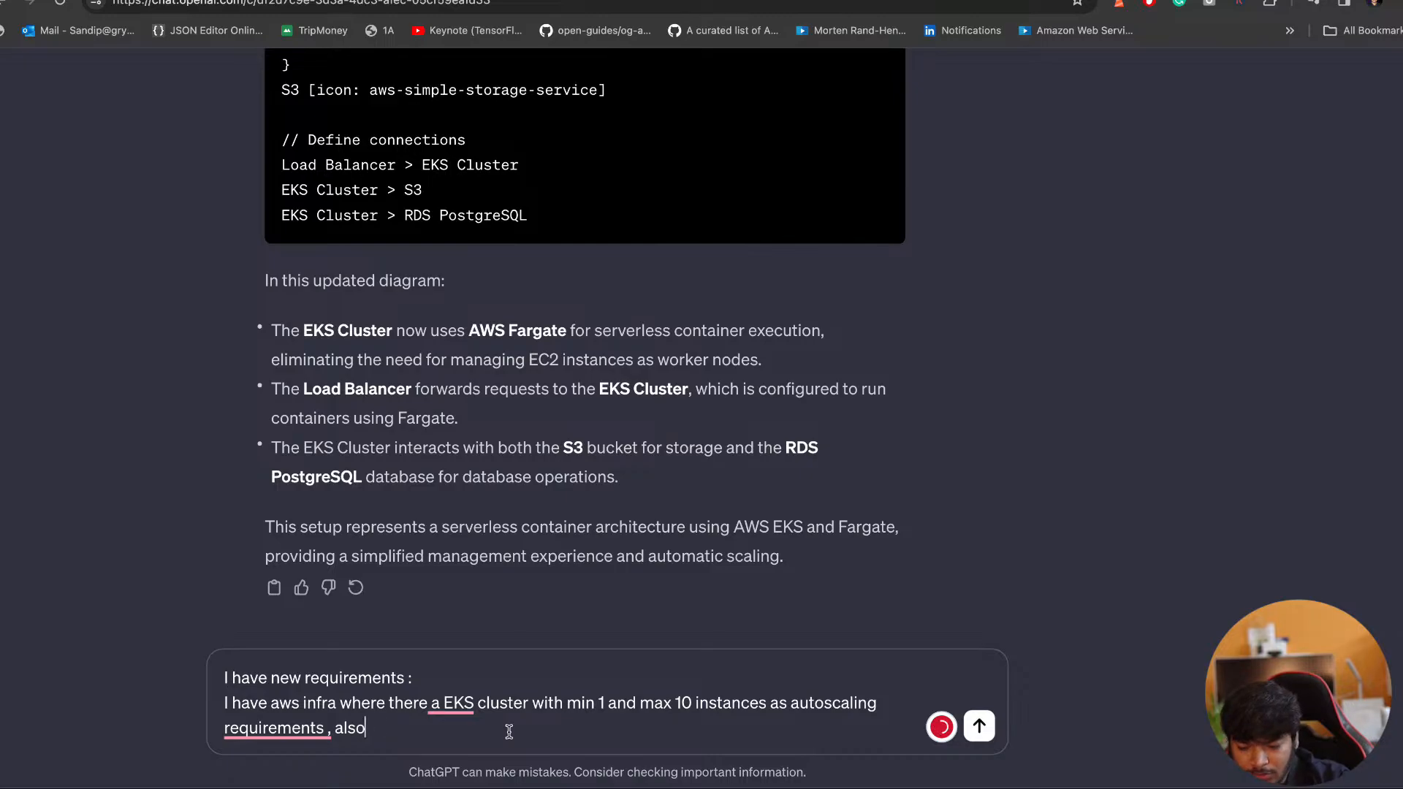
{"action": "type", "text": "thi"}
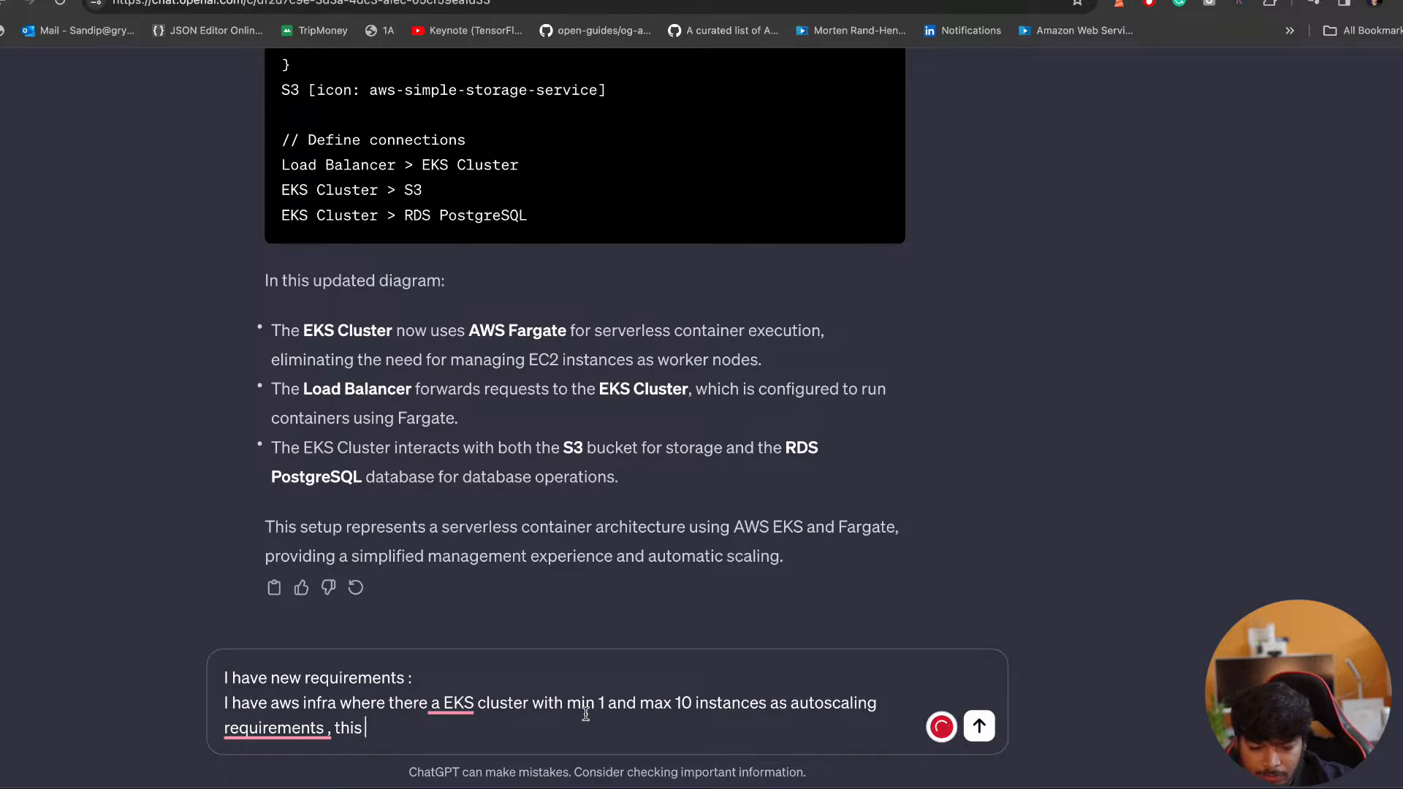
Copy the node group name "general" from eks.tf and insert "general node group" before "min 1" in the ChatGPT draft
{"action": "left_click", "coordinate": [560, 702]}
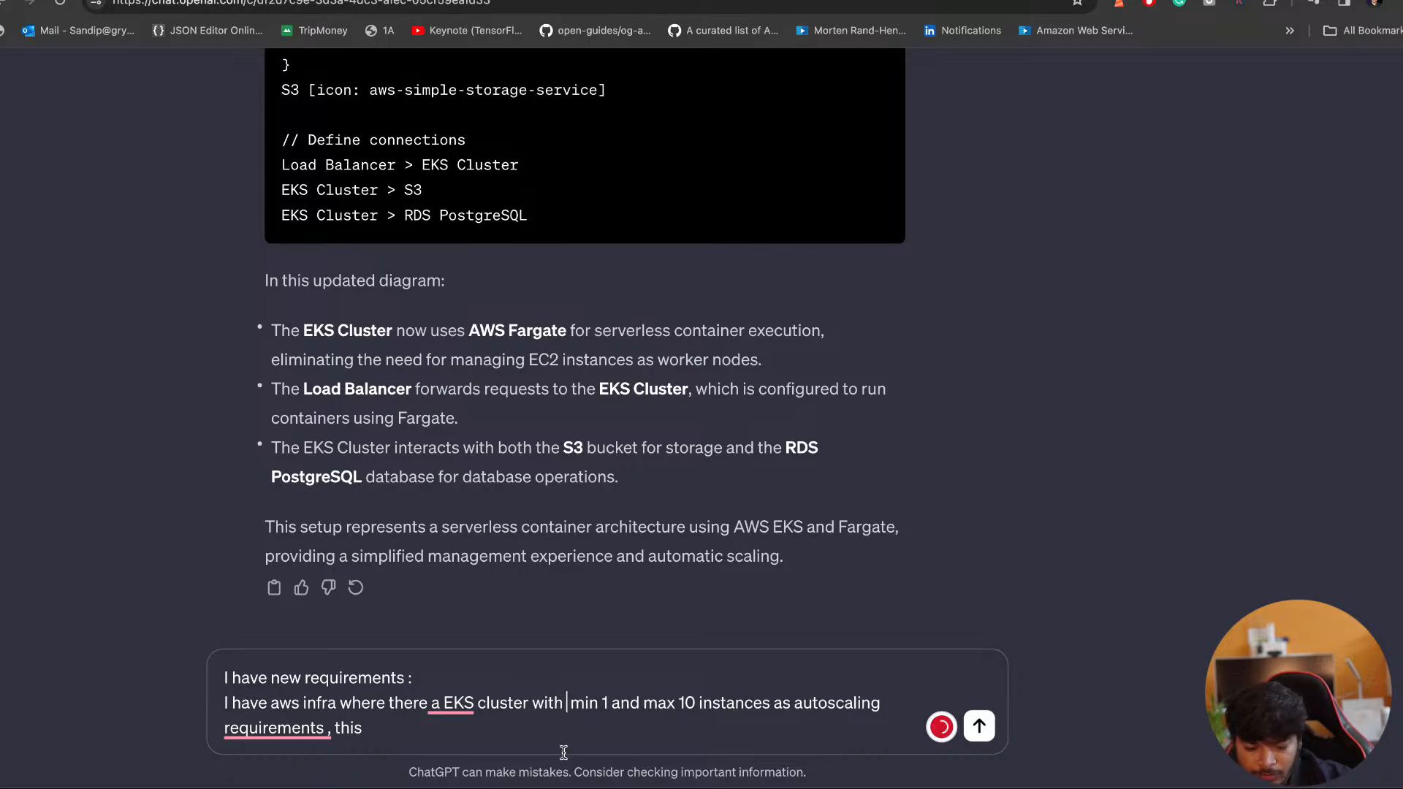
{"action": "key", "text": "ctrl+Tab"}
{"action": "scroll", "coordinate": [690, 496], "scroll_direction": "up", "scroll_amount": 3}
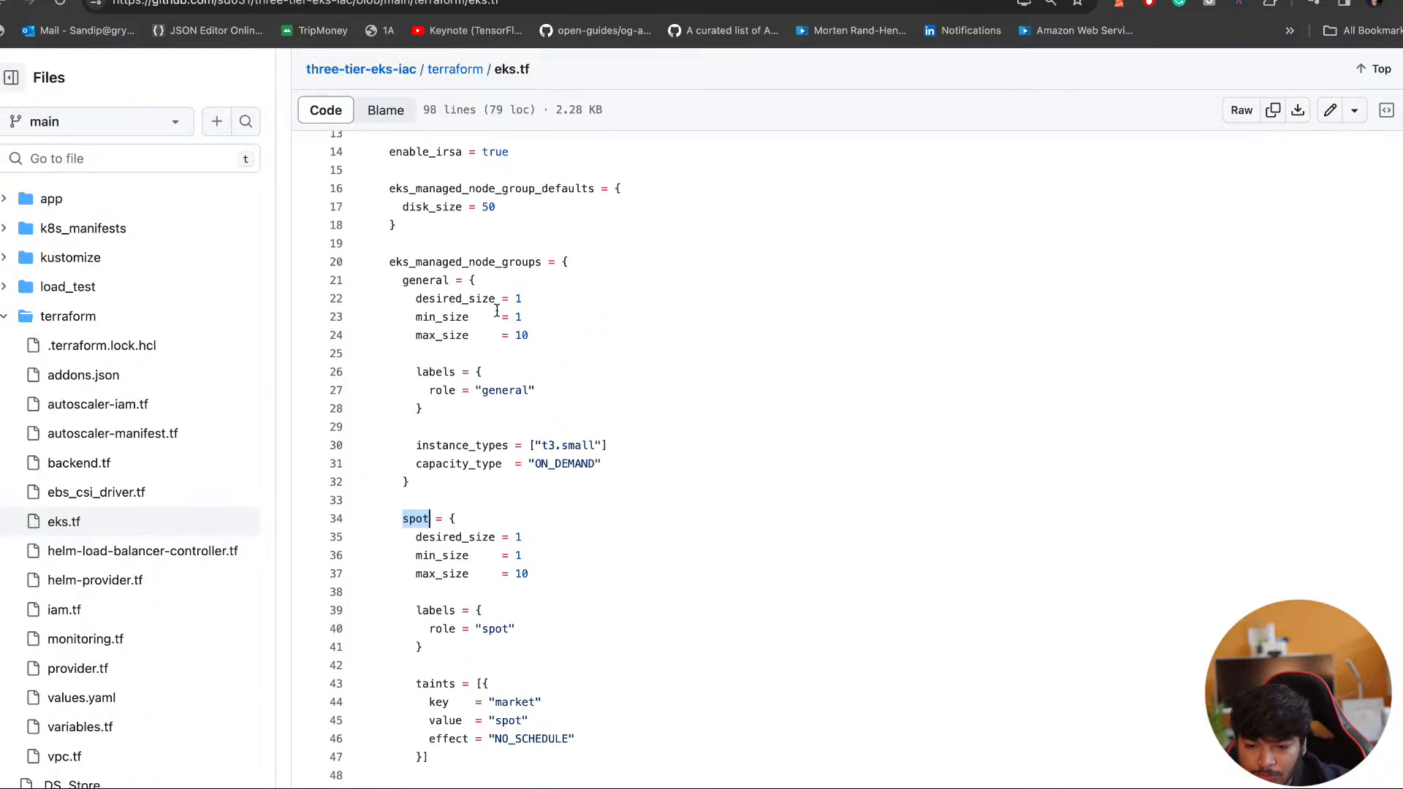
{"action": "double_click", "coordinate": [431, 280]}
{"action": "key", "text": "ctrl+c"}
{"action": "key", "text": "ctrl+shift+Tab"}
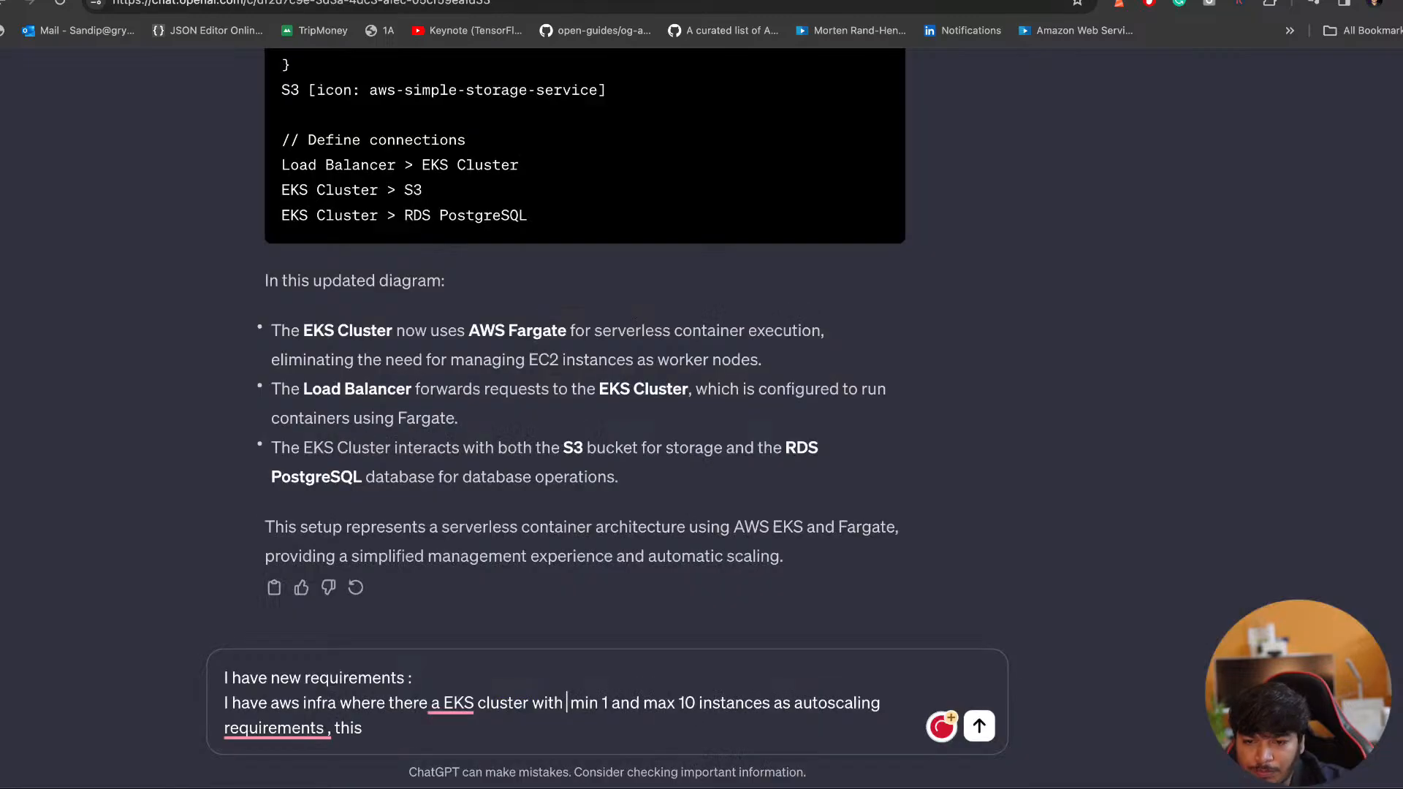
{"action": "key", "text": "ctrl+v"}
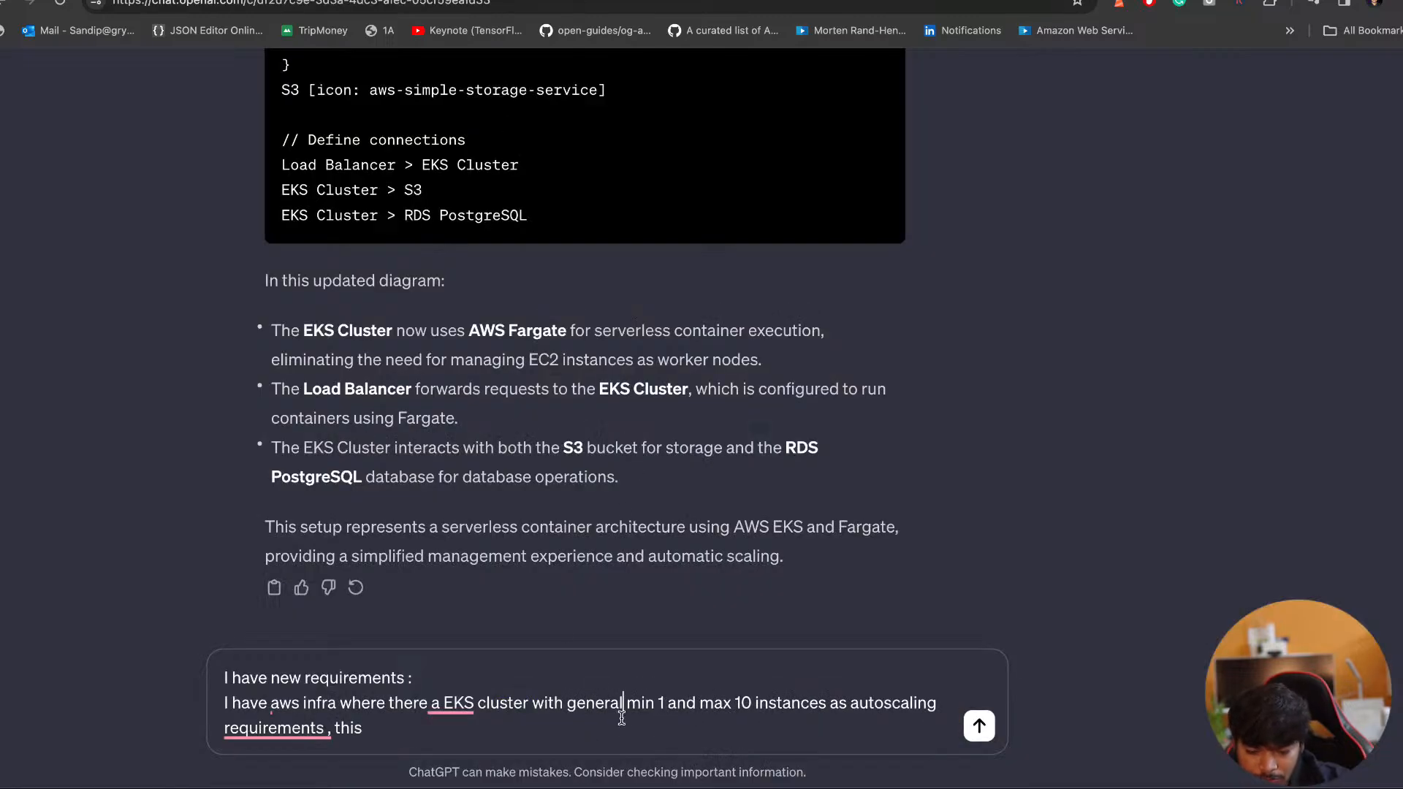
{"action": "type", "text": "node group"}
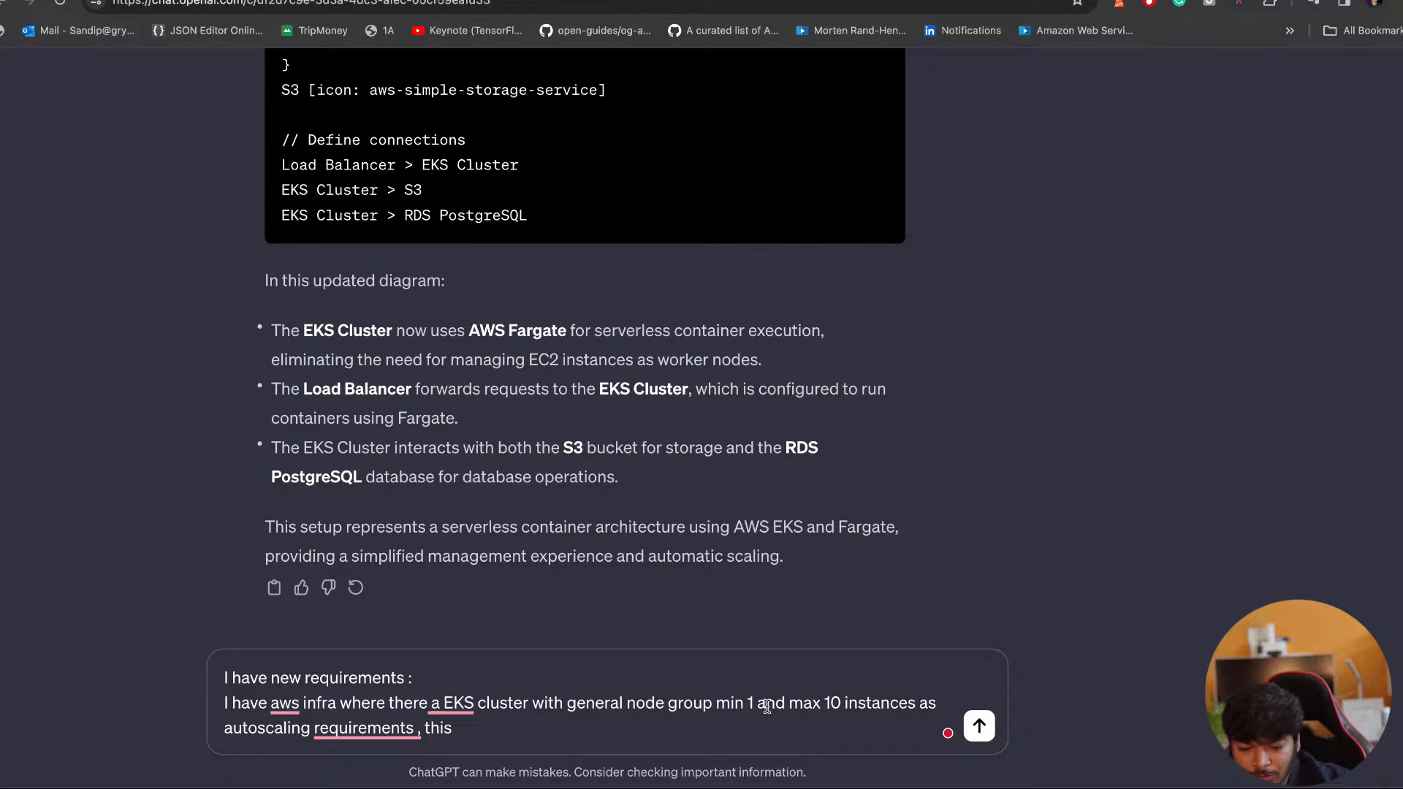
Specify in the prompt that the general node group uses ec2 instances "with instance type t3.small", and correct the spacing after "requirements"
{"action": "left_click", "coordinate": [842, 705]}
{"action": "type", "text": "ec2"}
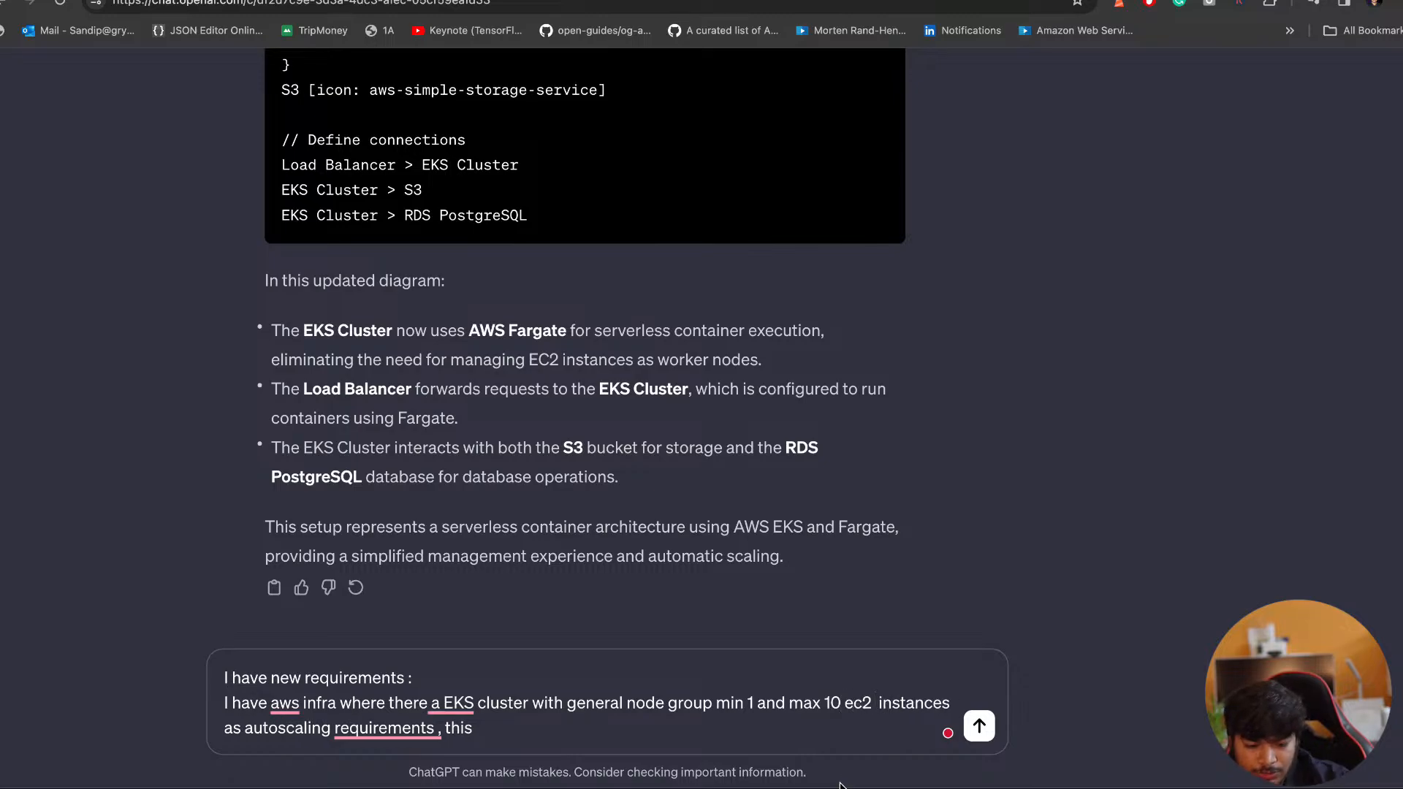
{"action": "key", "text": "Right"}
{"action": "key", "text": "Right"}
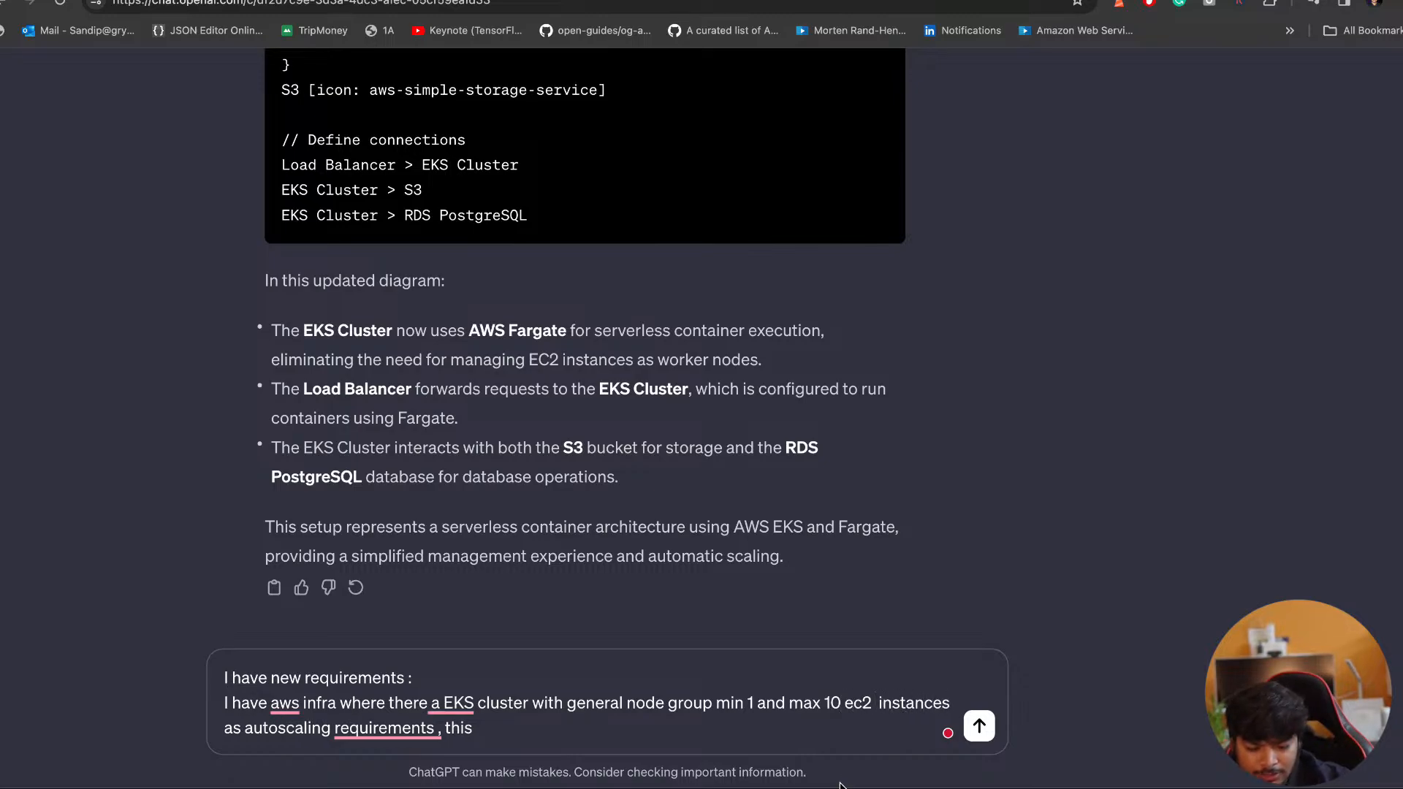
{"action": "type", "text": "with ins"}
{"action": "type", "text": "tance type  "}
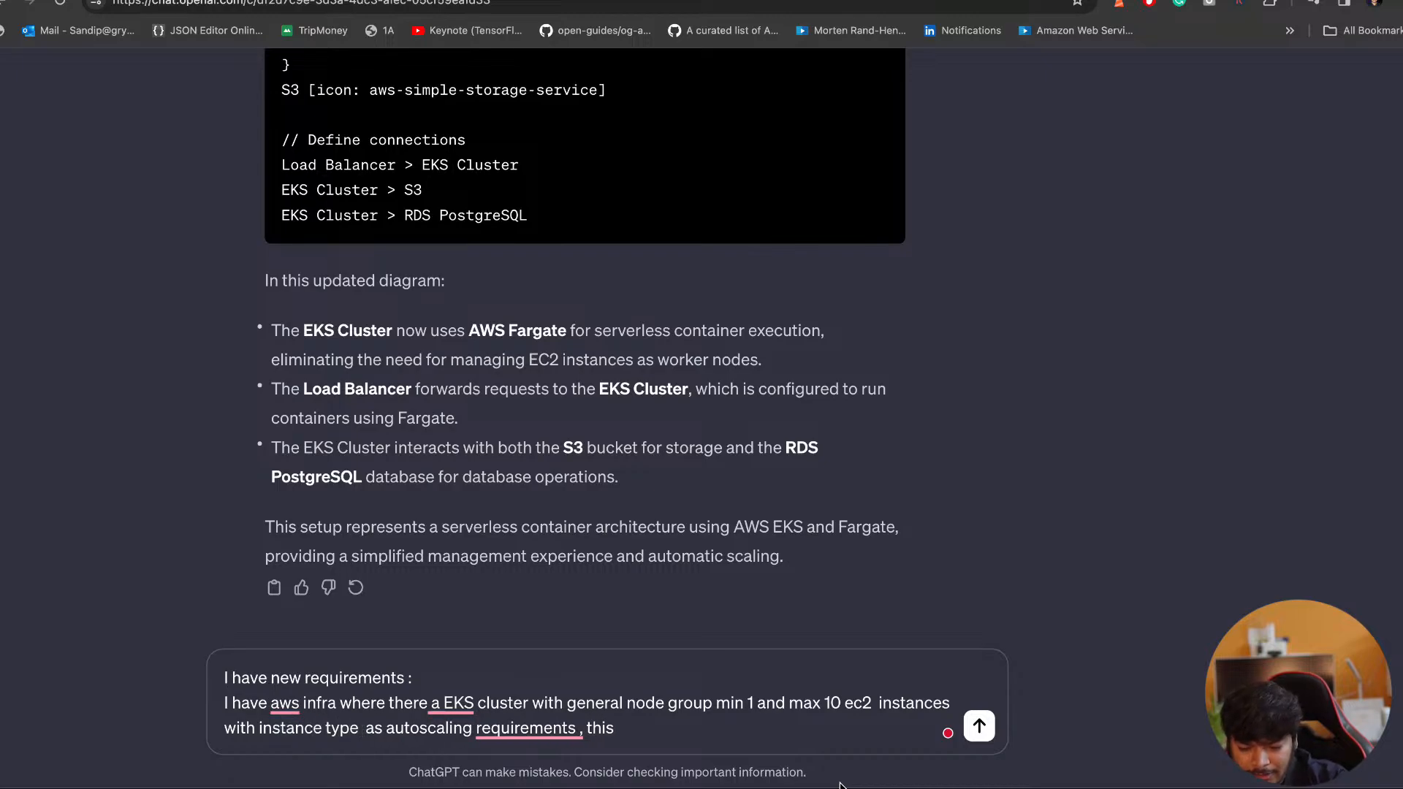
{"action": "type", "text": "t3.small"}
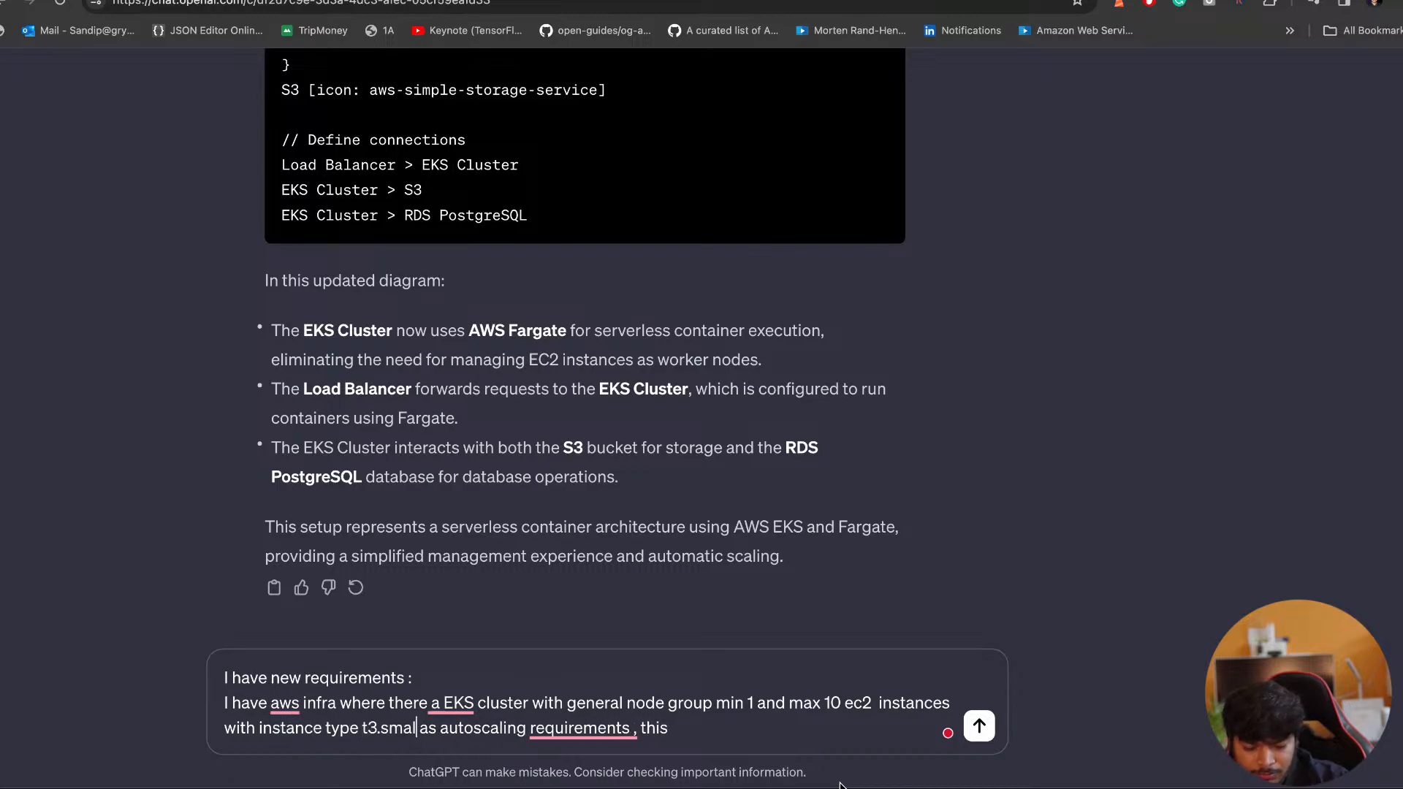
{"action": "left_click", "coordinate": [618, 617]}
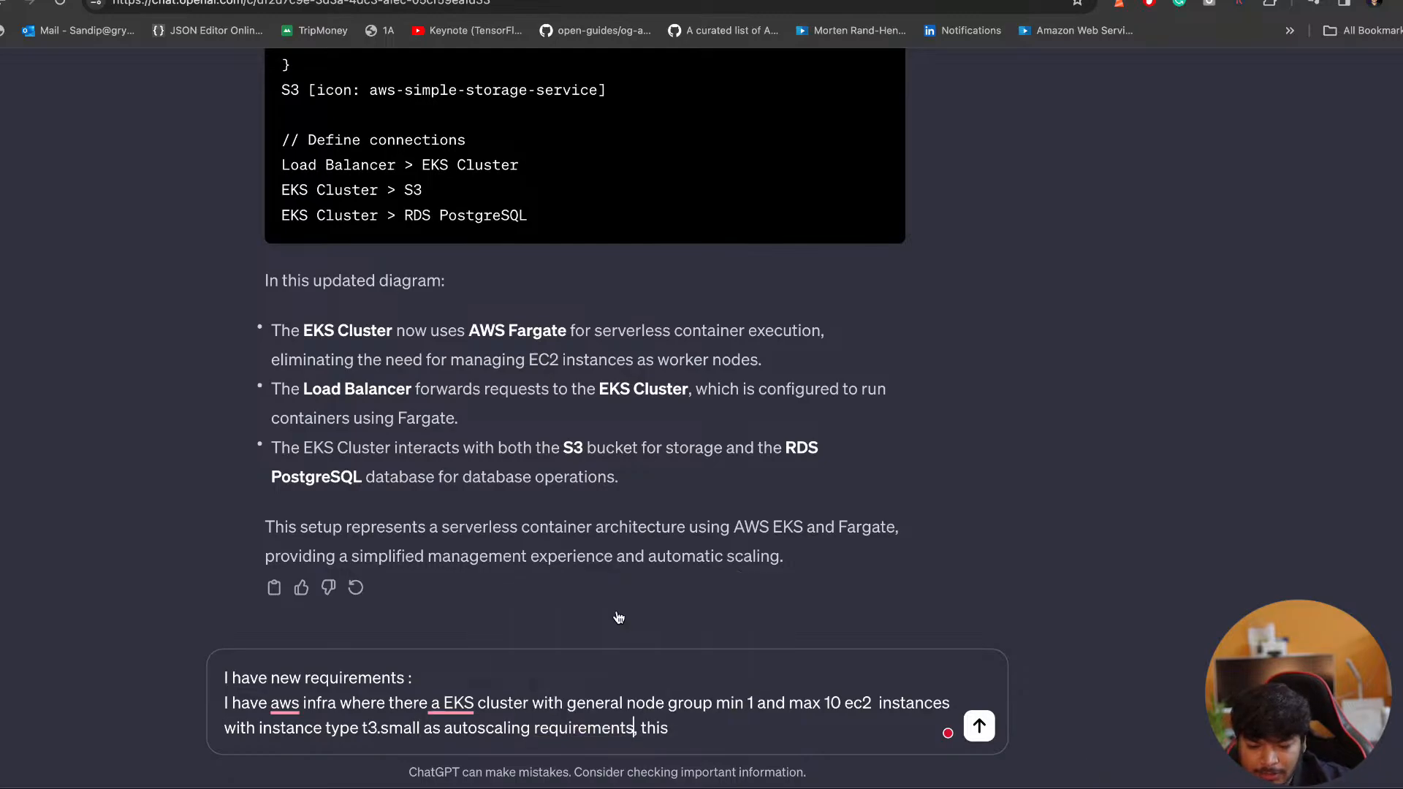
Consult the node groups in the repository's eks.tf and continue the prompt with "also have spot nodegroup"
{"action": "type", "text": "also have"}
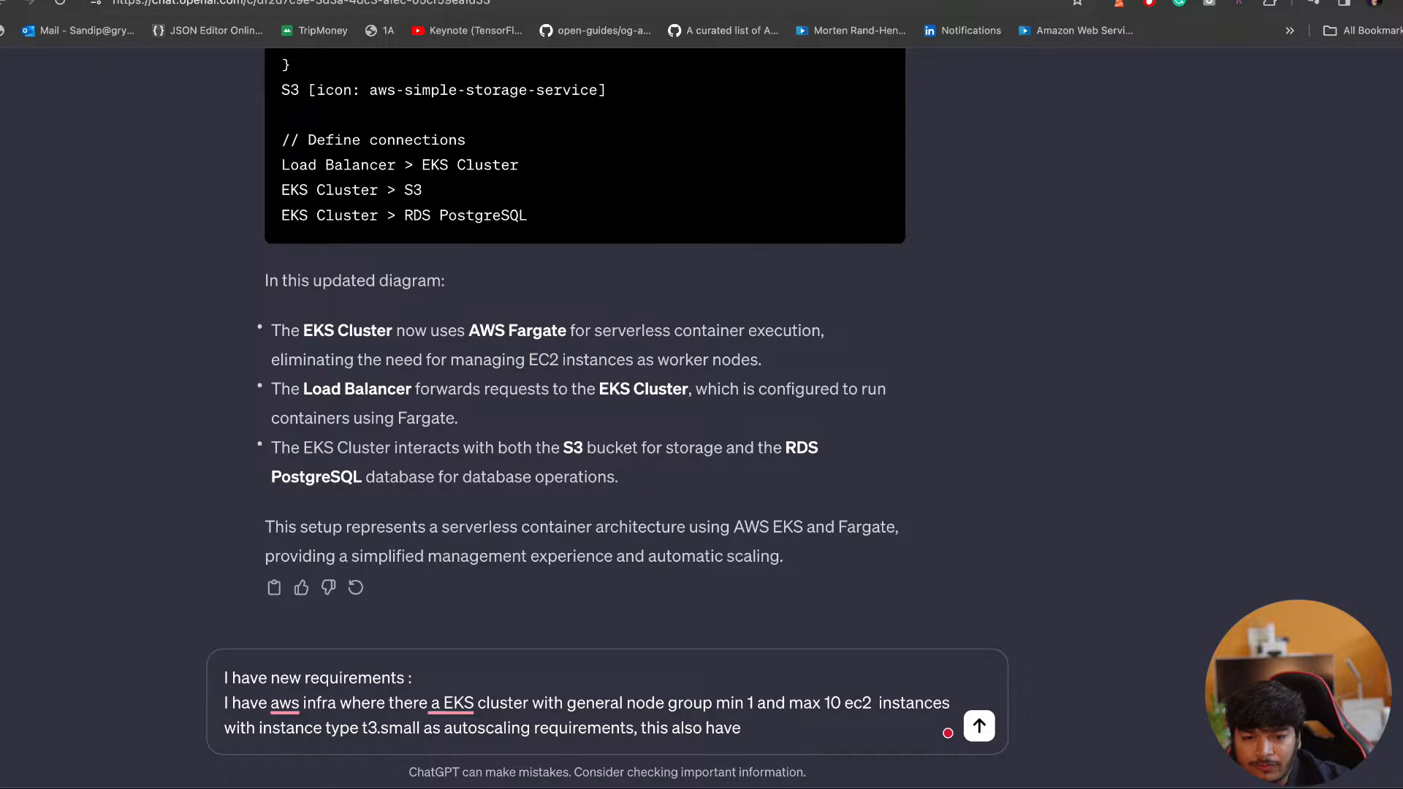
{"action": "left_click", "coordinate": [628, 0]}
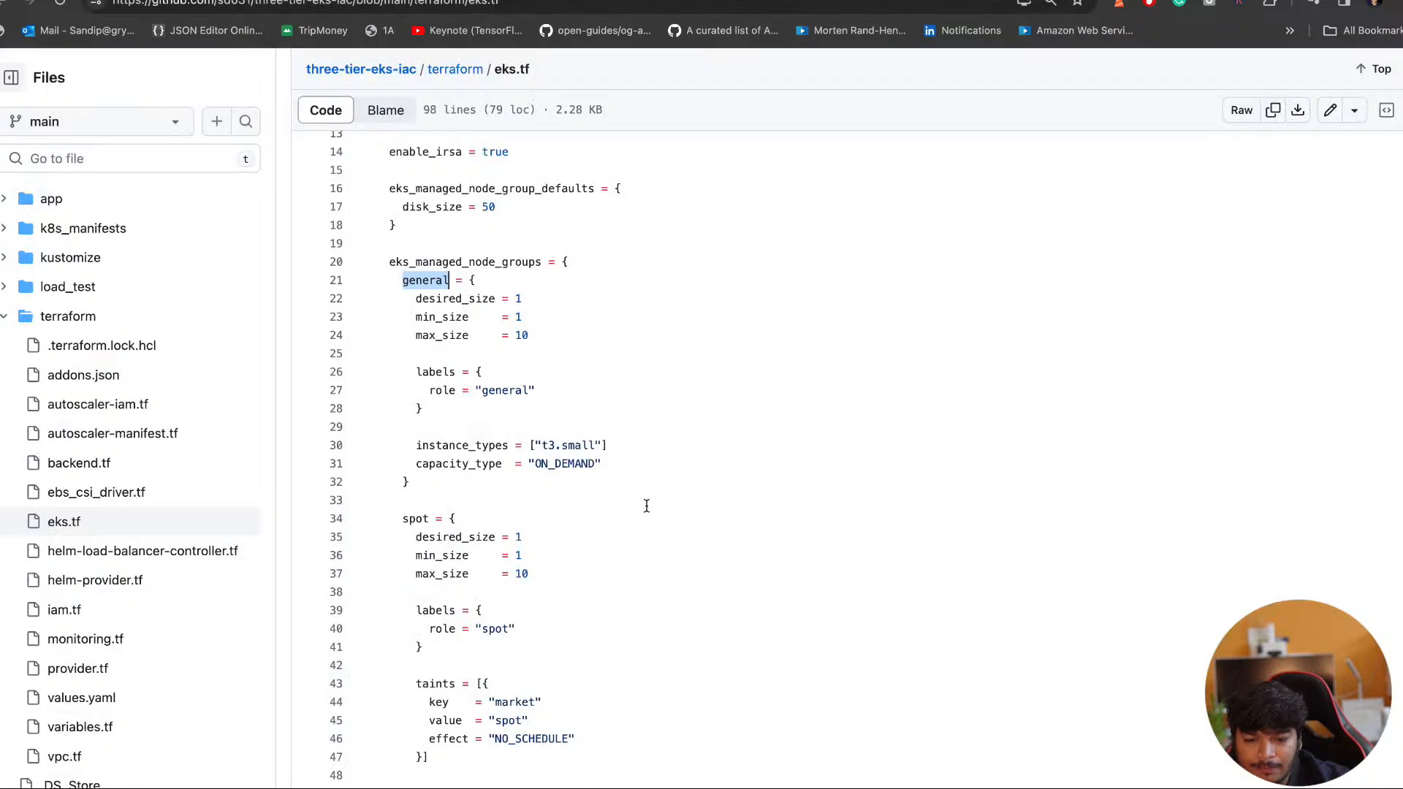
{"action": "scroll", "coordinate": [493, 529], "scroll_direction": "down", "scroll_amount": 2}
{"action": "double_click", "coordinate": [415, 381]}
{"action": "scroll", "coordinate": [413, 372], "scroll_direction": "up", "scroll_amount": 1}
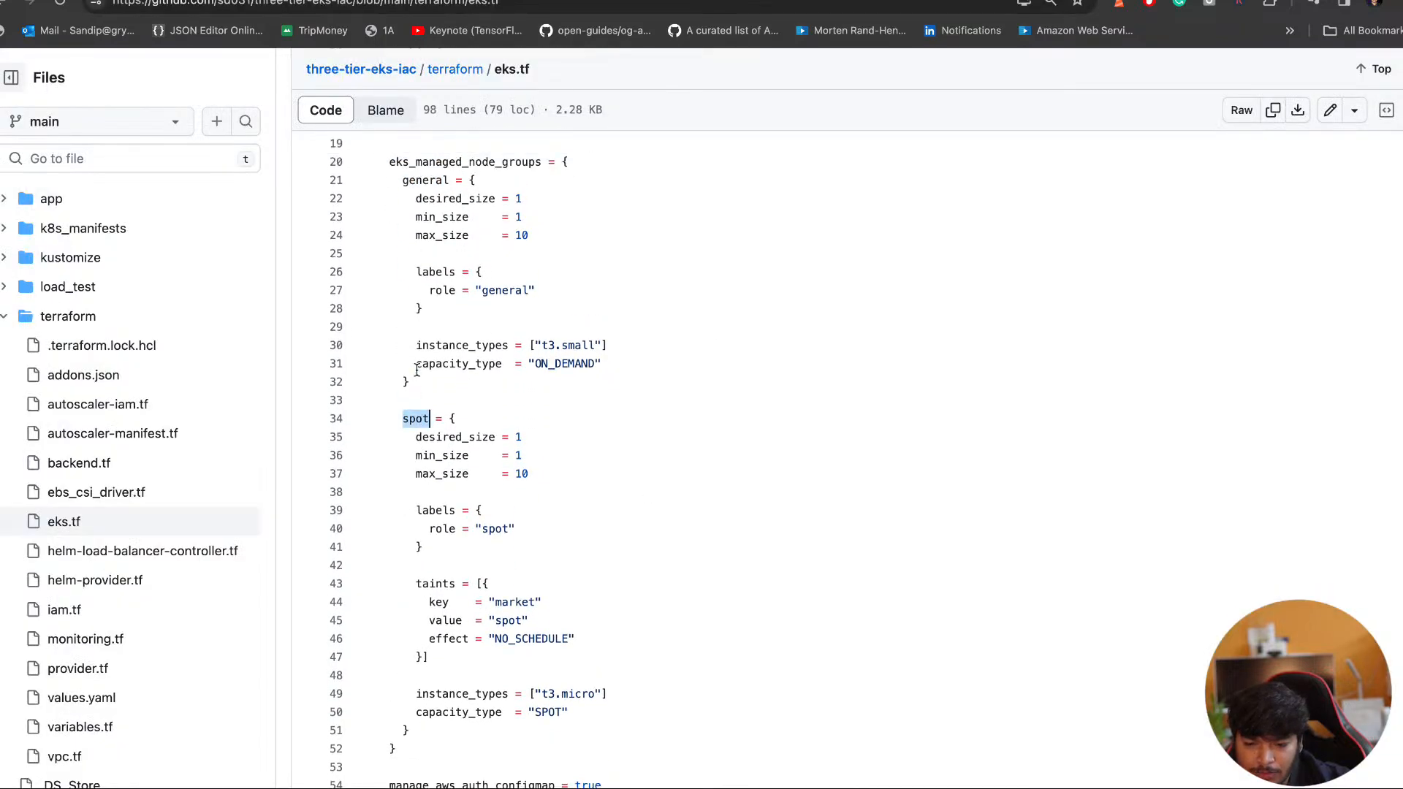
{"action": "left_click", "coordinate": [450, 0]}
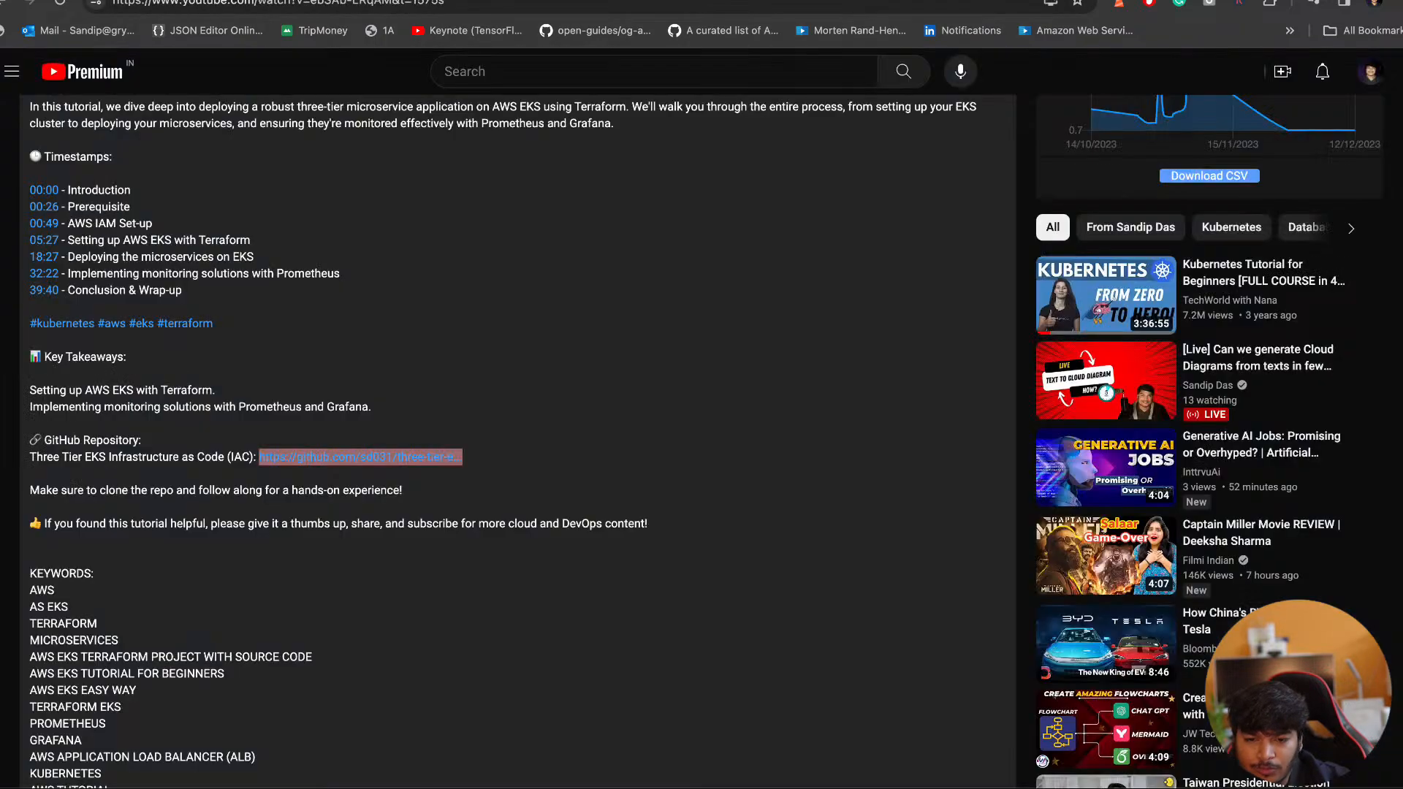
{"action": "left_click", "coordinate": [626, 0]}
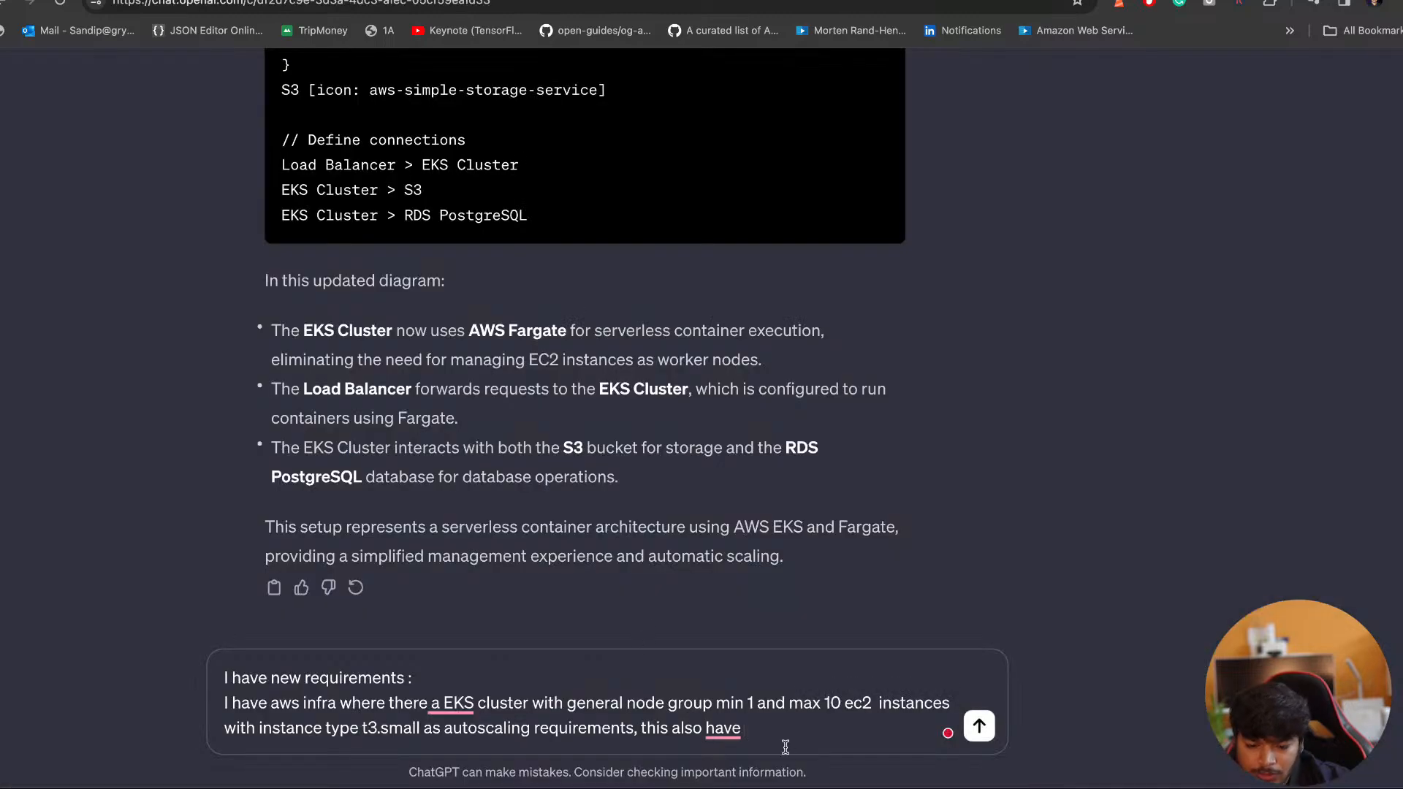
{"action": "type", "text": "spot node"}
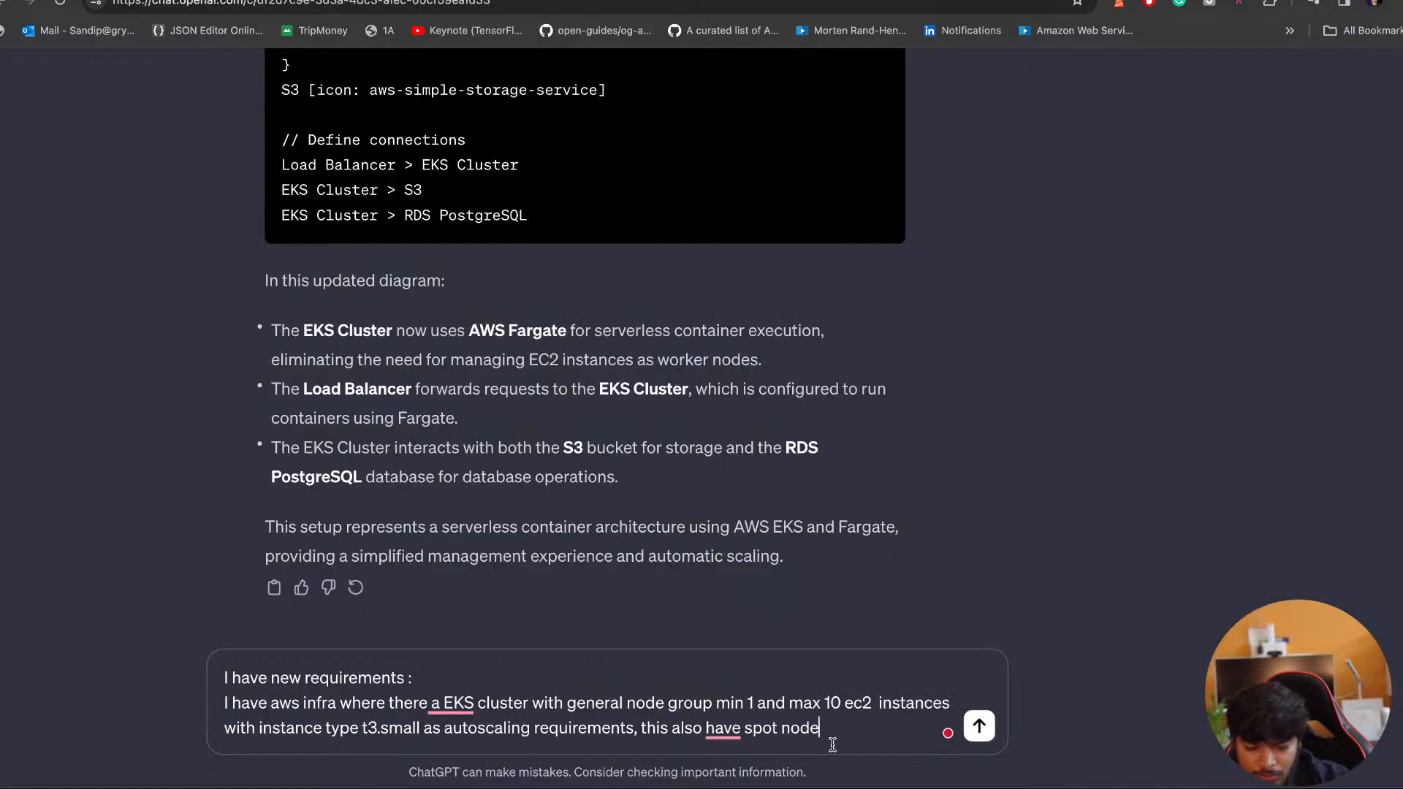
{"action": "type", "text": "group"}
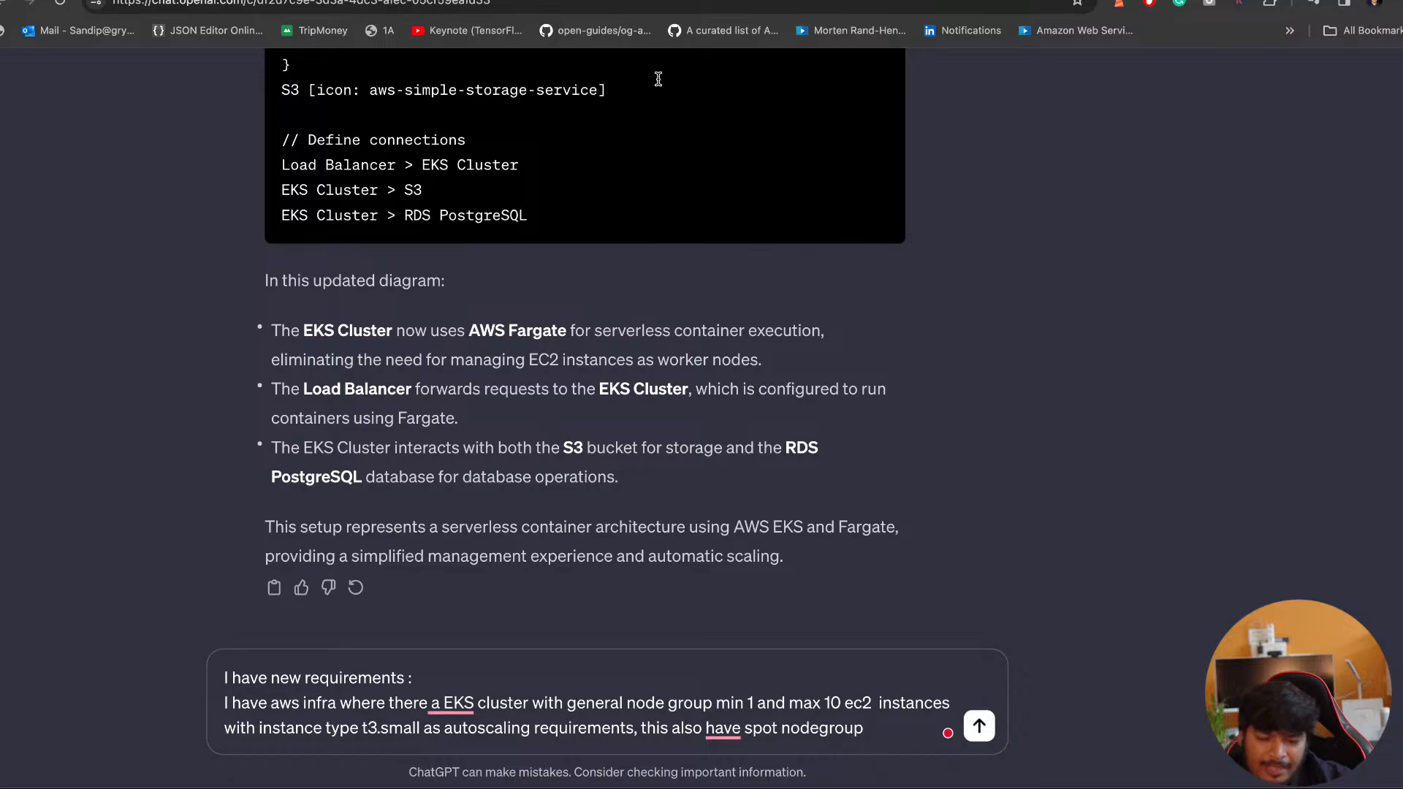
Check the spot node group's settings in eks.tf and correct "nodegroup" to "node group" in the prompt
{"action": "left_click", "coordinate": [585, 0]}
{"action": "scroll", "coordinate": [630, 470], "scroll_direction": "down", "scroll_amount": 1}
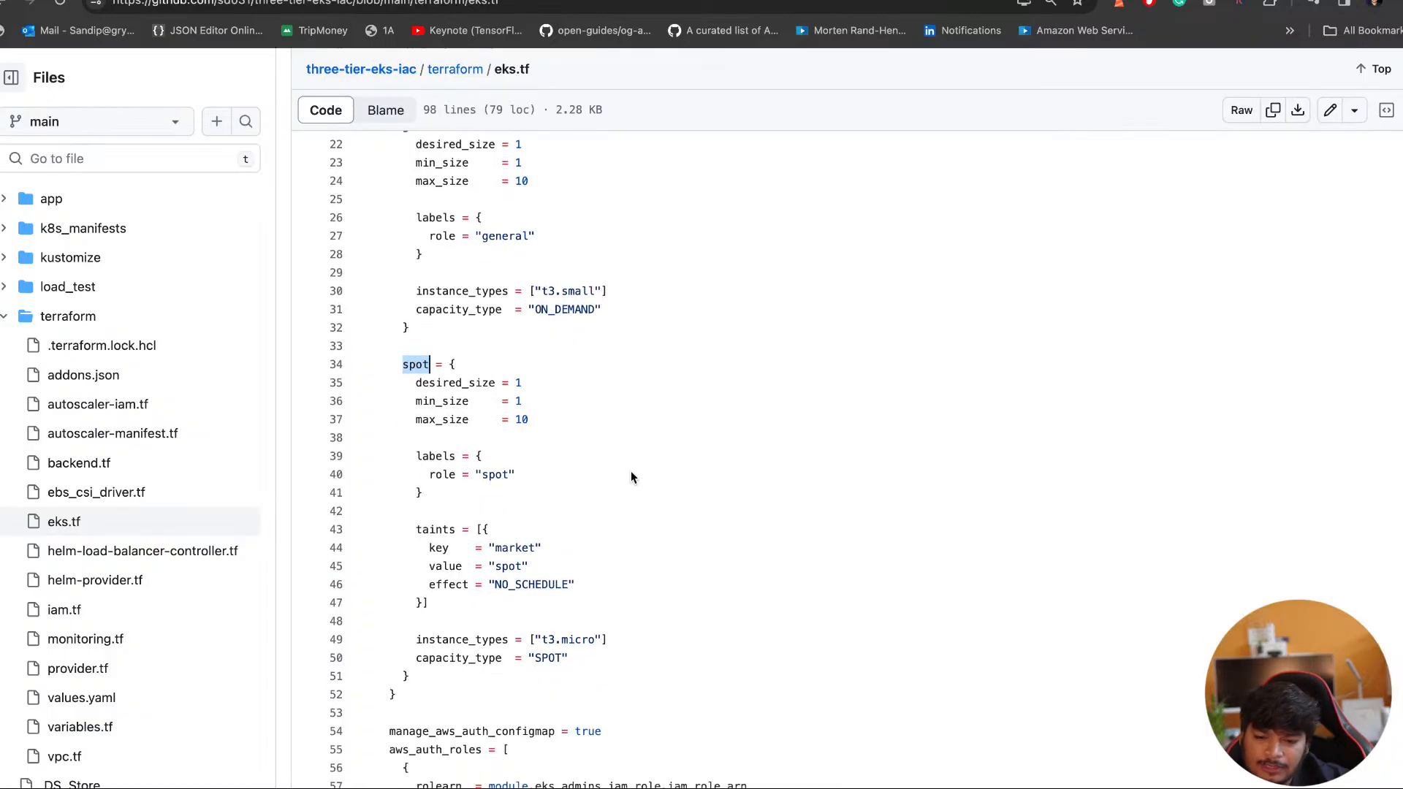
{"action": "left_click", "coordinate": [439, 0]}
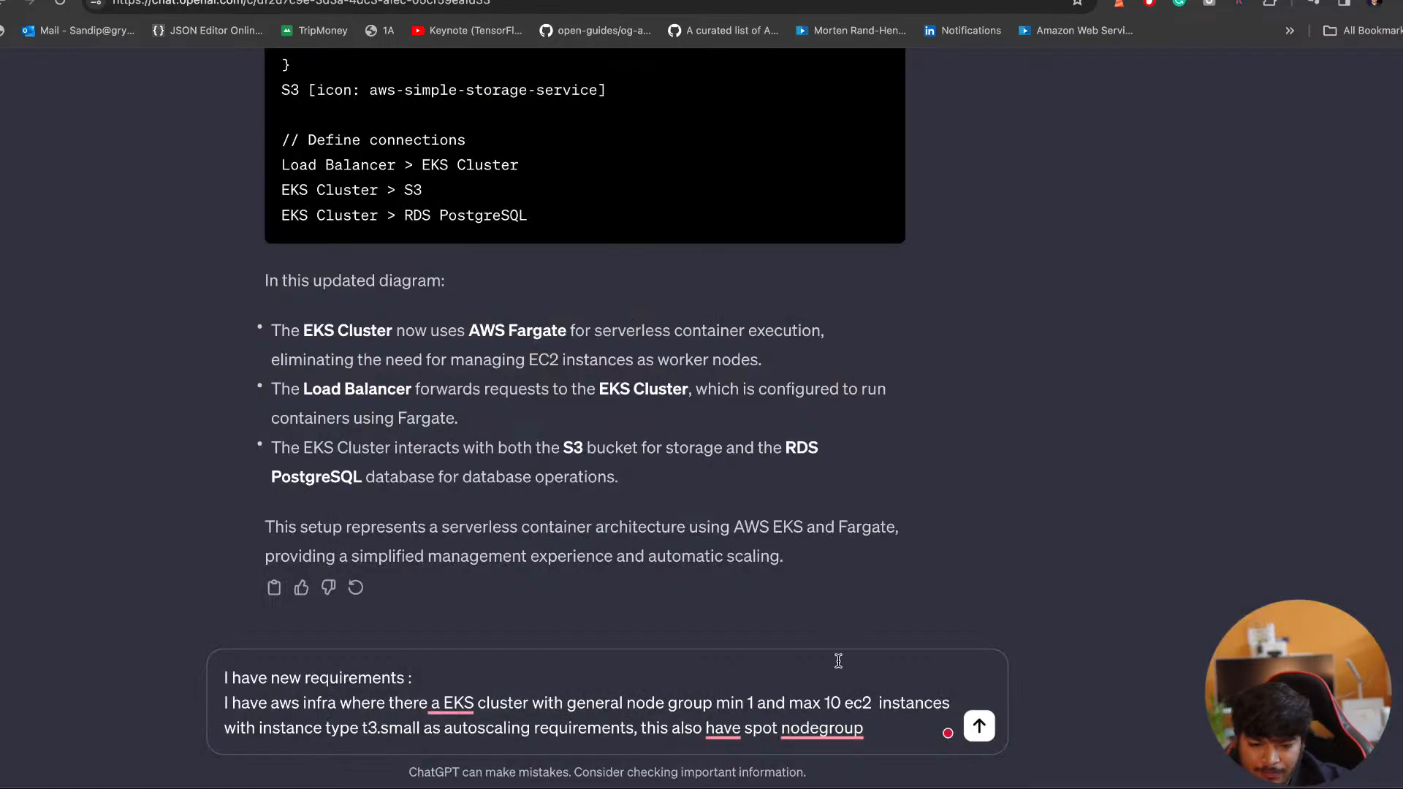
{"action": "mouse_move", "coordinate": [849, 726]}
{"action": "left_click", "coordinate": [842, 580]}
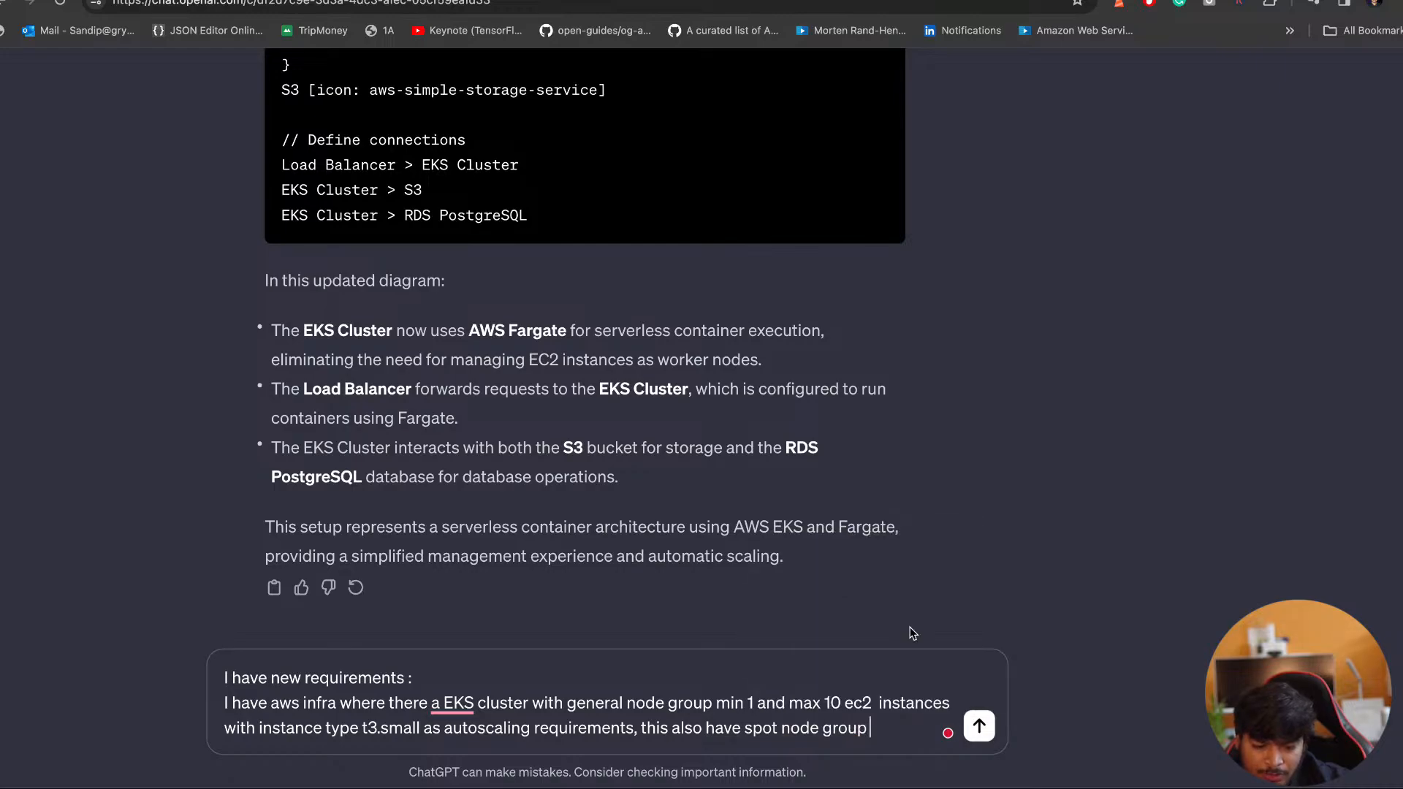
Add the spot node group's scaling limits to the prompt as "with min 1 and max 10 autoscaling ,"
{"action": "type", "text": "with same"}
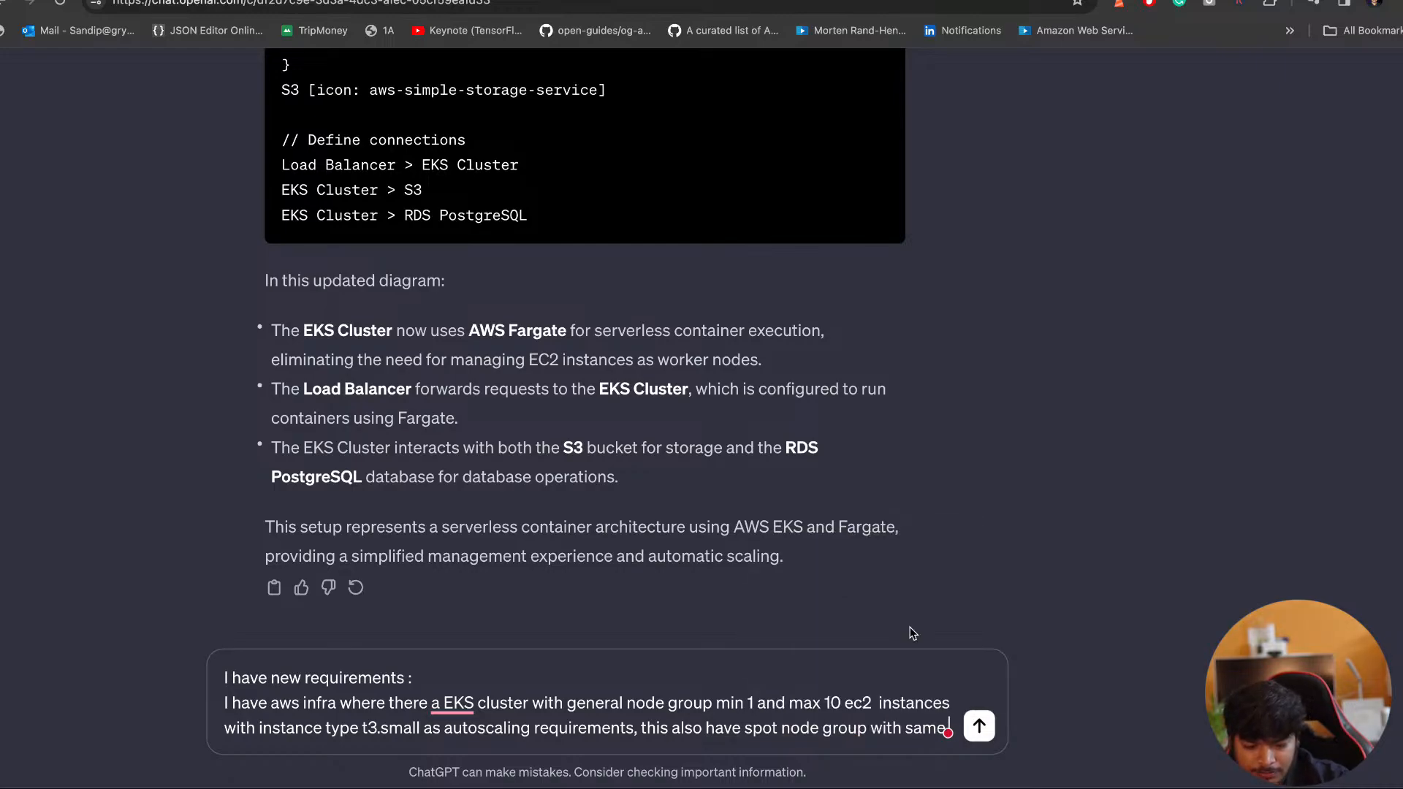
{"action": "key", "text": "BackSpace"}
{"action": "key", "text": "BackSpace"}
{"action": "key", "text": "BackSpace"}
{"action": "key", "text": "BackSpace"}
{"action": "type", "text": "1"}
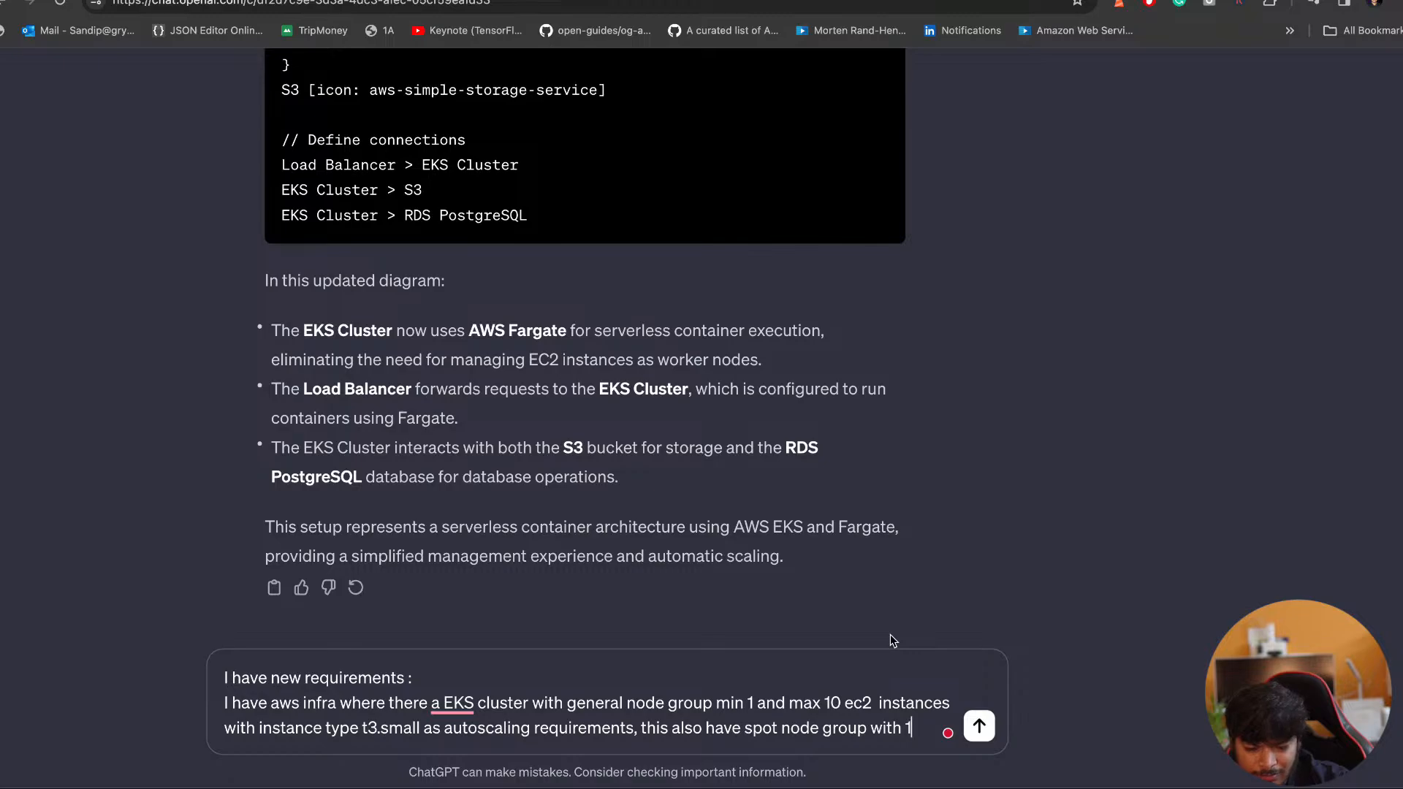
{"action": "type", "text": " - 10"}
{"action": "key", "text": "BackSpace"}
{"action": "key", "text": "BackSpace"}
{"action": "key", "text": "BackSpace"}
{"action": "key", "text": "BackSpace"}
{"action": "key", "text": "BackSpace"}
{"action": "key", "text": "BackSpace"}
{"action": "type", "text": "min "}
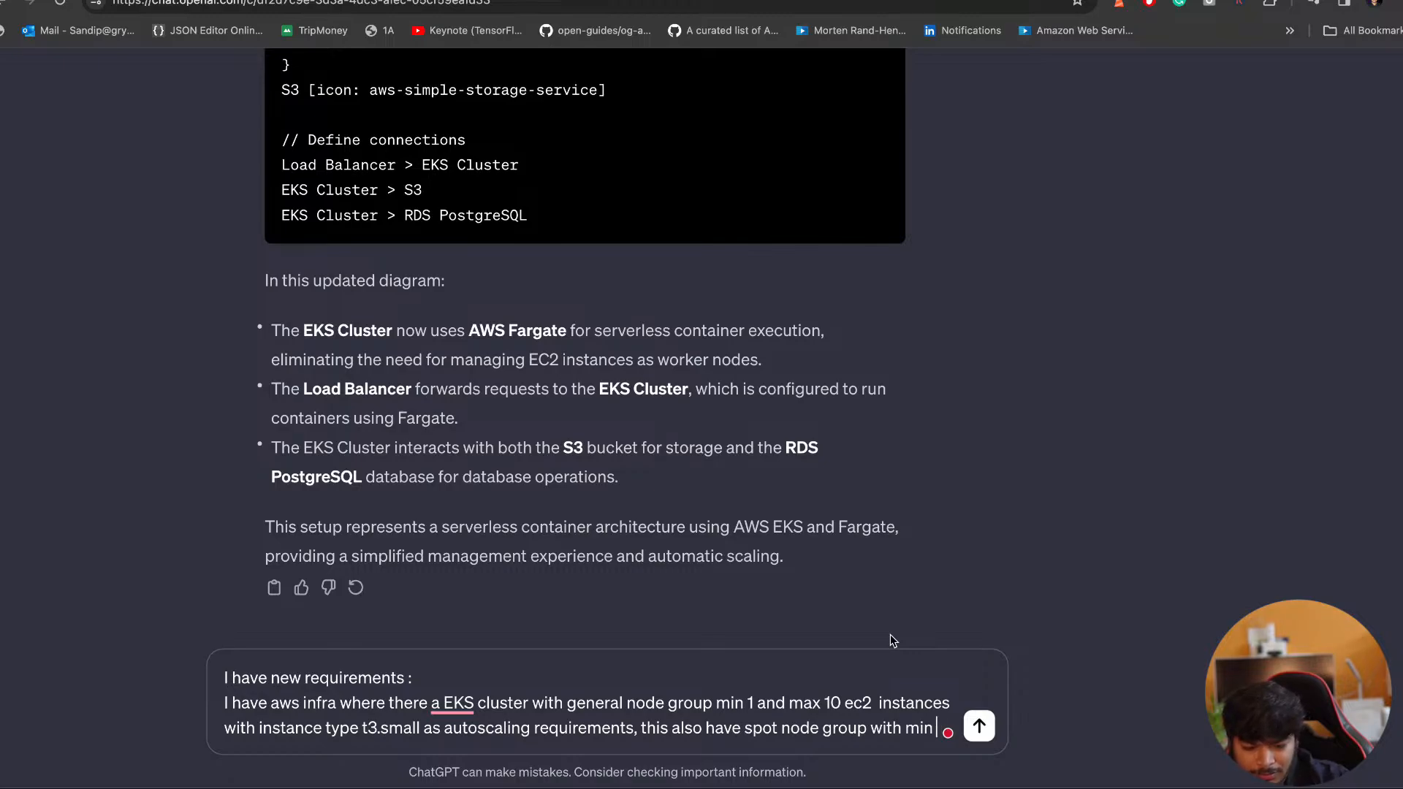
{"action": "type", "text": "1 and max"}
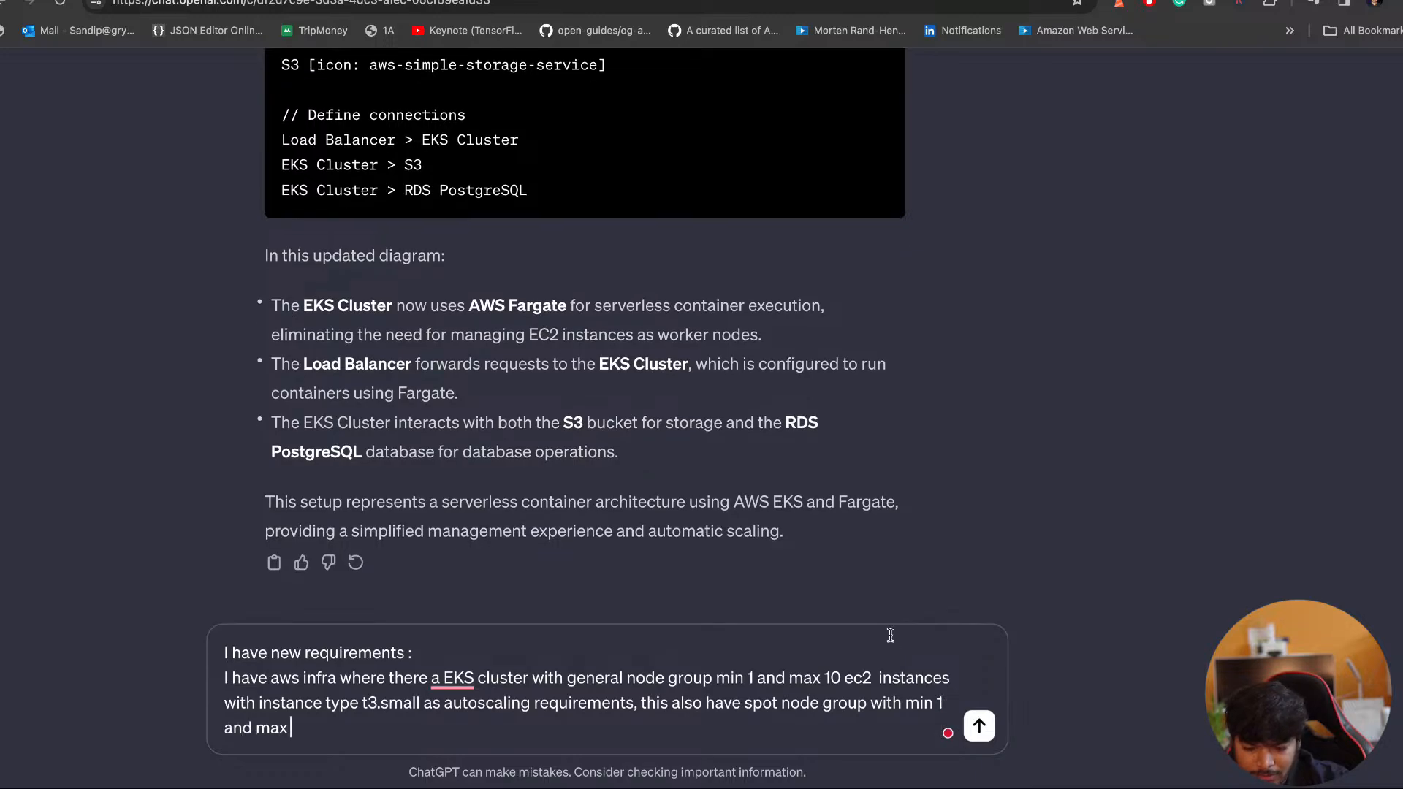
{"action": "type", "text": " 10 autoscaling"}
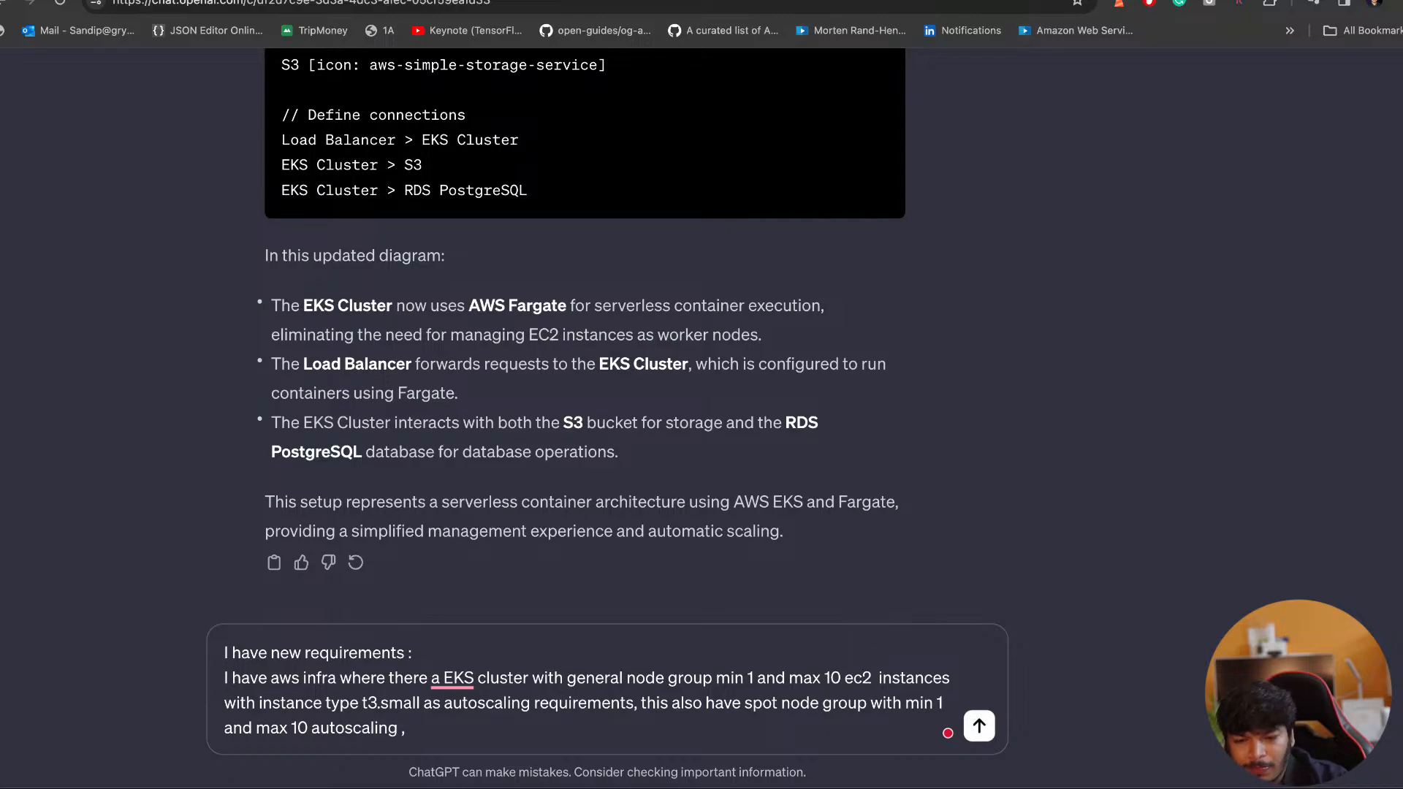
{"action": "type", "text": " ,"}
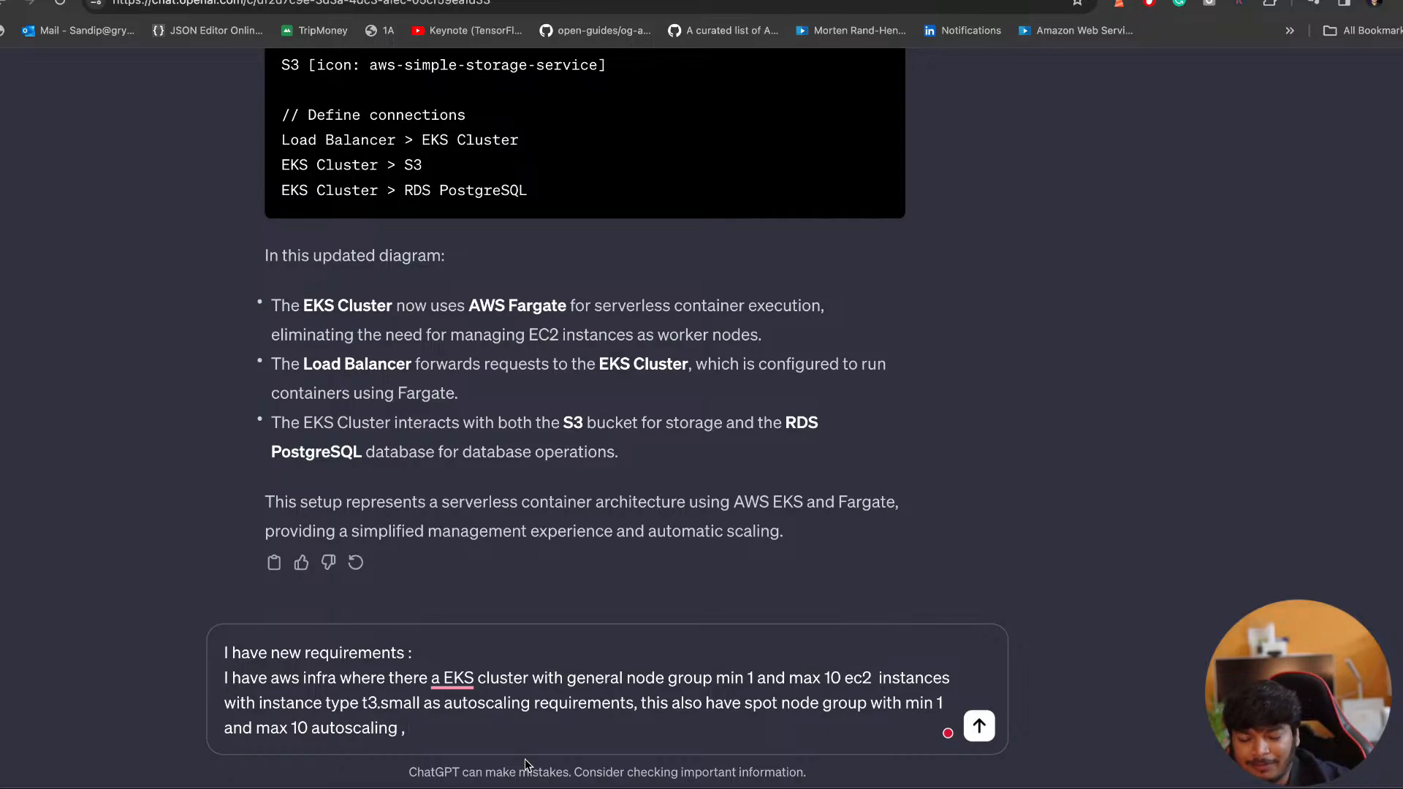
Add the NoSQL requirement "I have databases that is for nosql data aws dynamoDb" to the prompt and continue it with "and for"
{"action": "type", "text": " I have "}
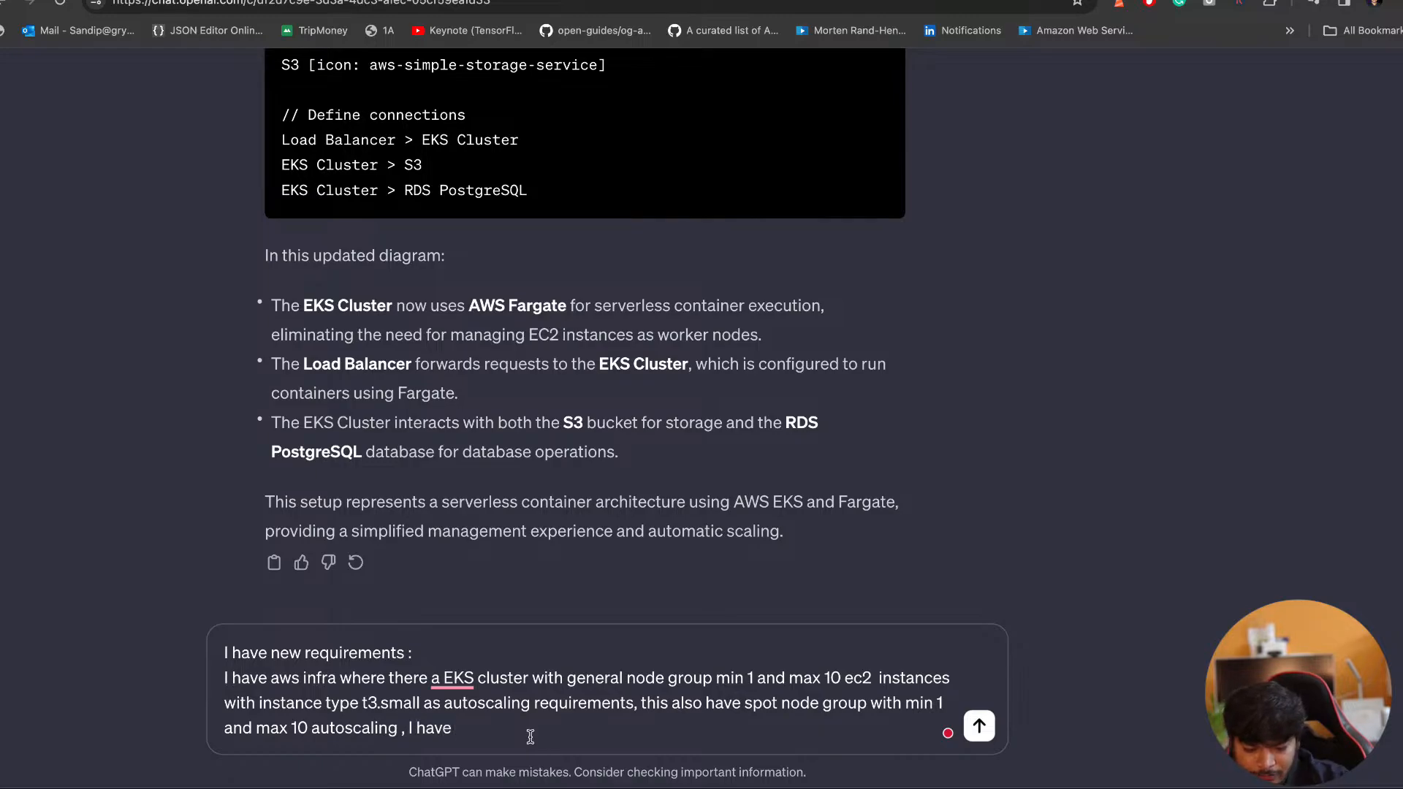
{"action": "type", "text": "databases"}
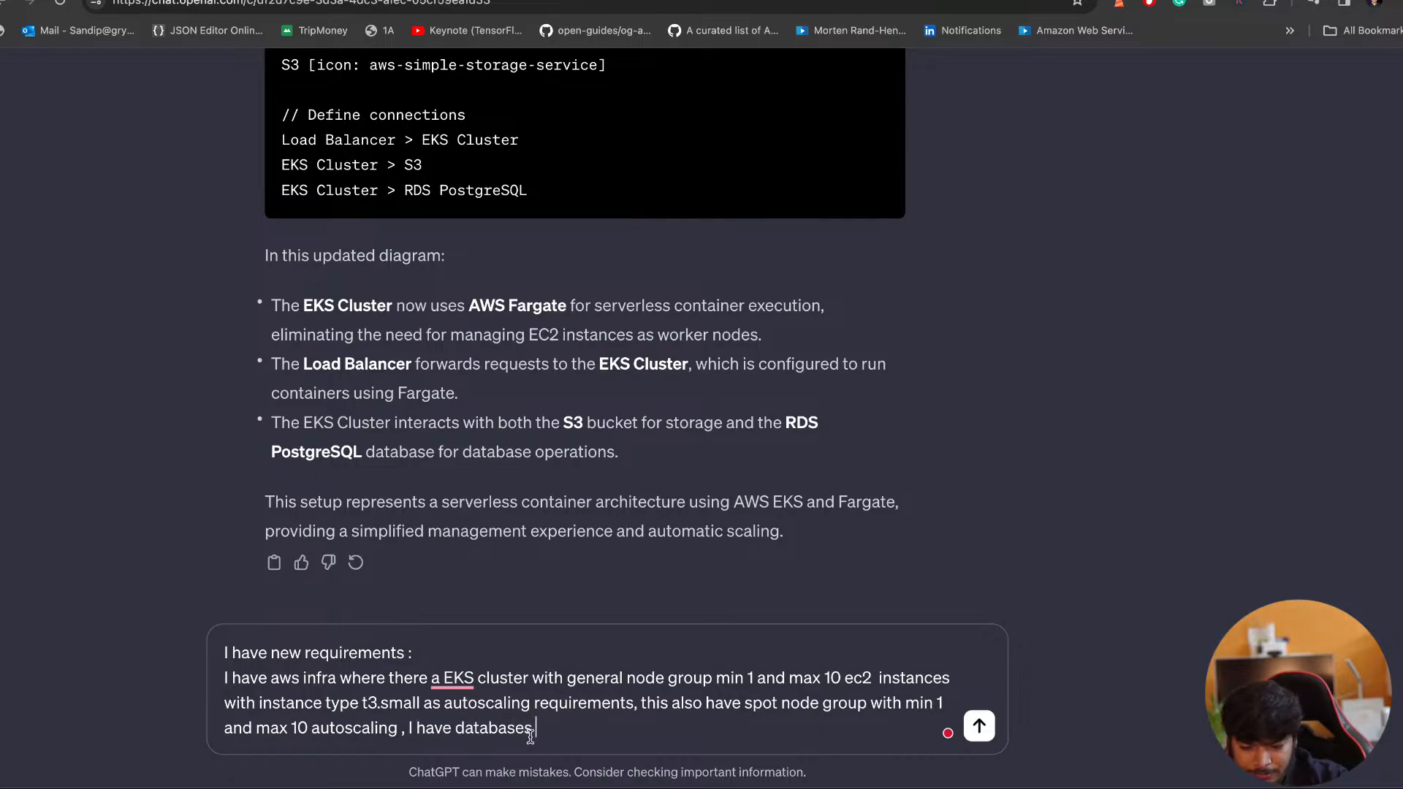
{"action": "type", "text": " that is "}
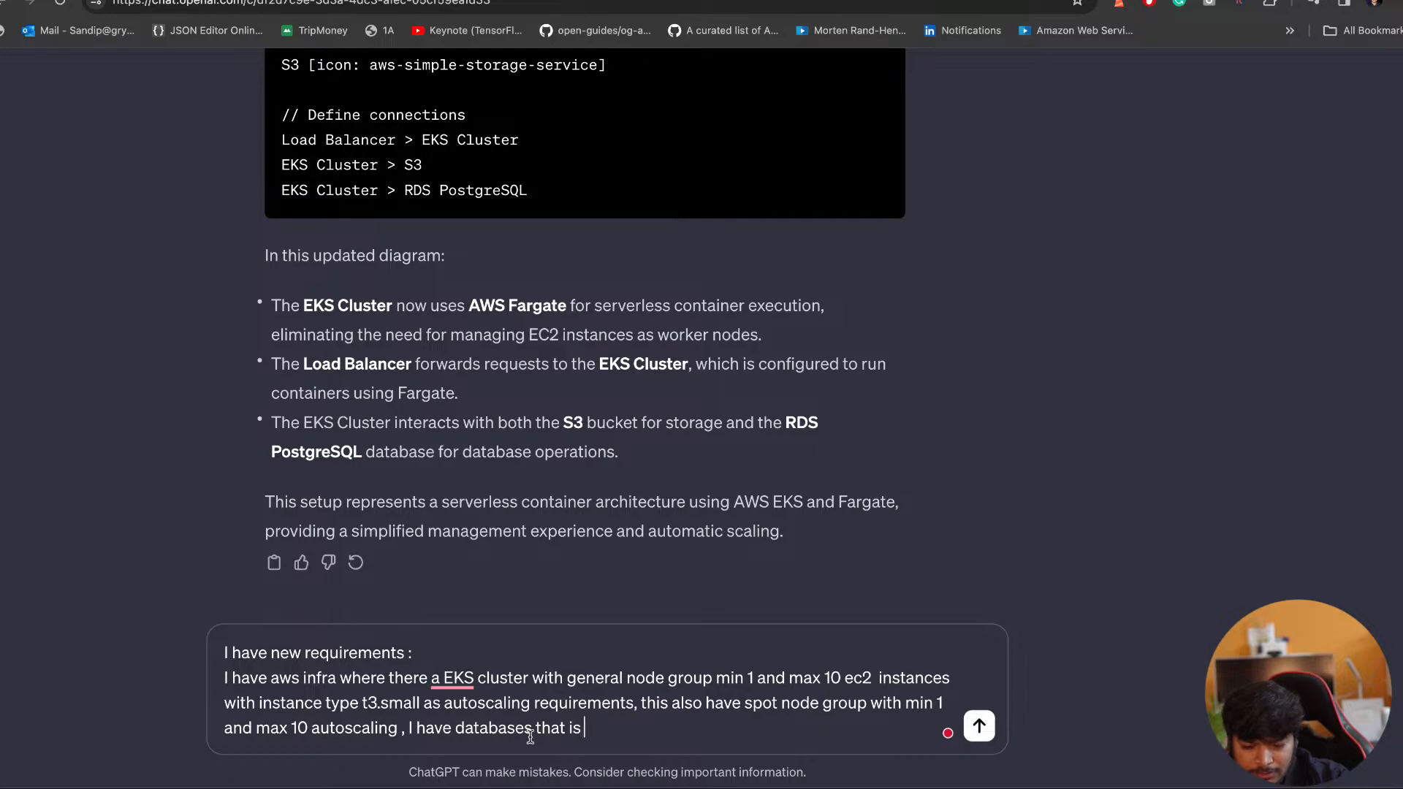
{"action": "type", "text": "for nosql "}
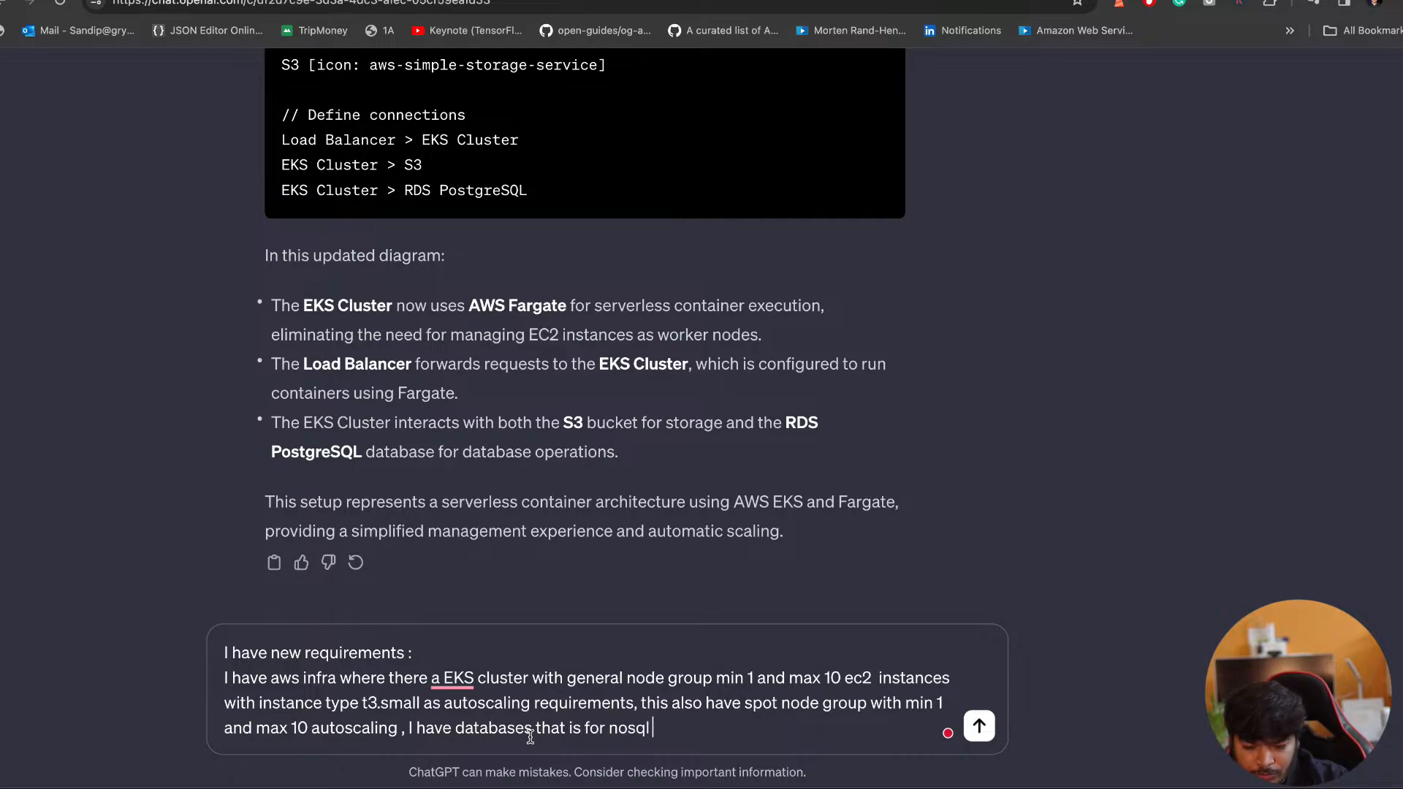
{"action": "type", "text": "dat"}
{"action": "key", "text": "BackSpace"}
{"action": "key", "text": "BackSpace"}
{"action": "key", "text": "BackSpace"}
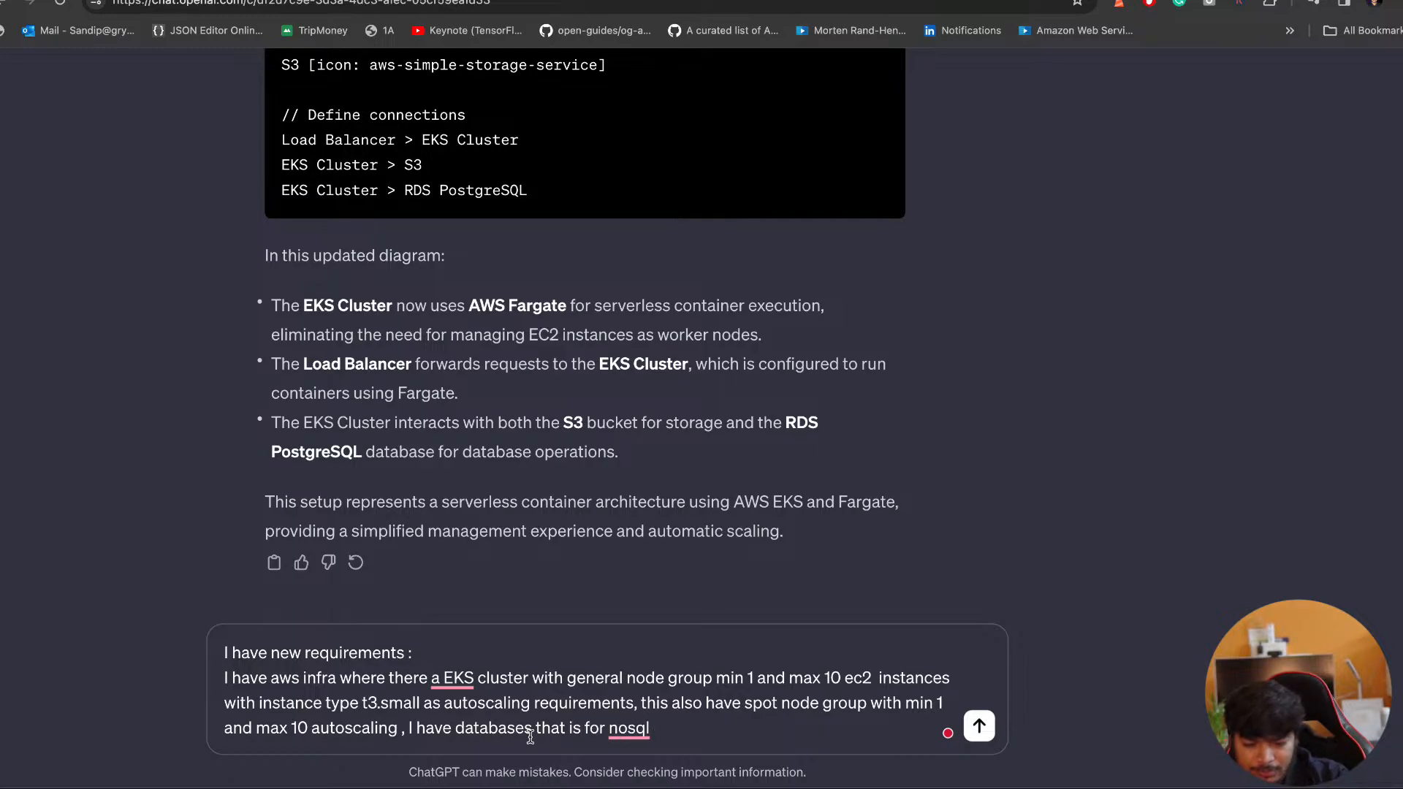
{"action": "type", "text": "data "}
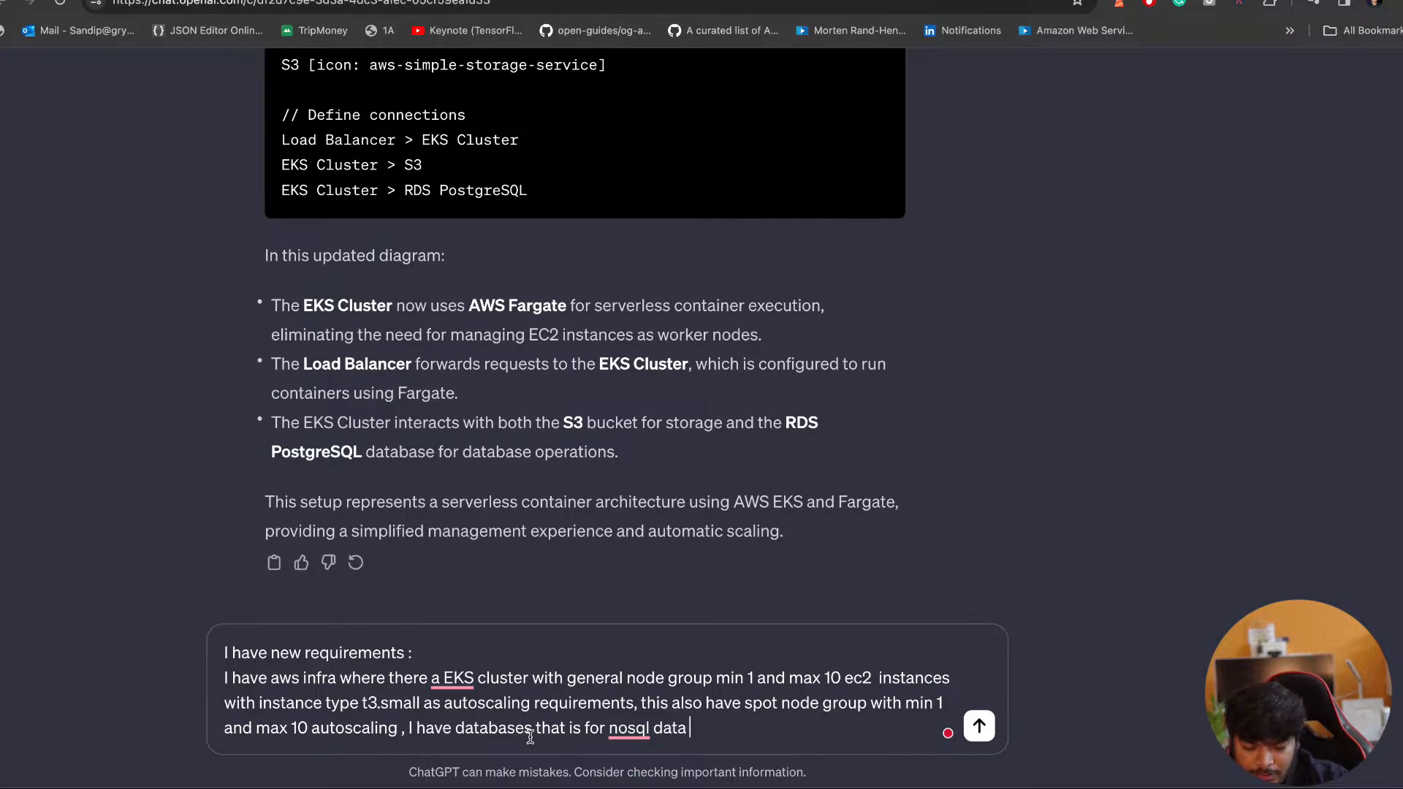
{"action": "type", "text": "aws dynamo"}
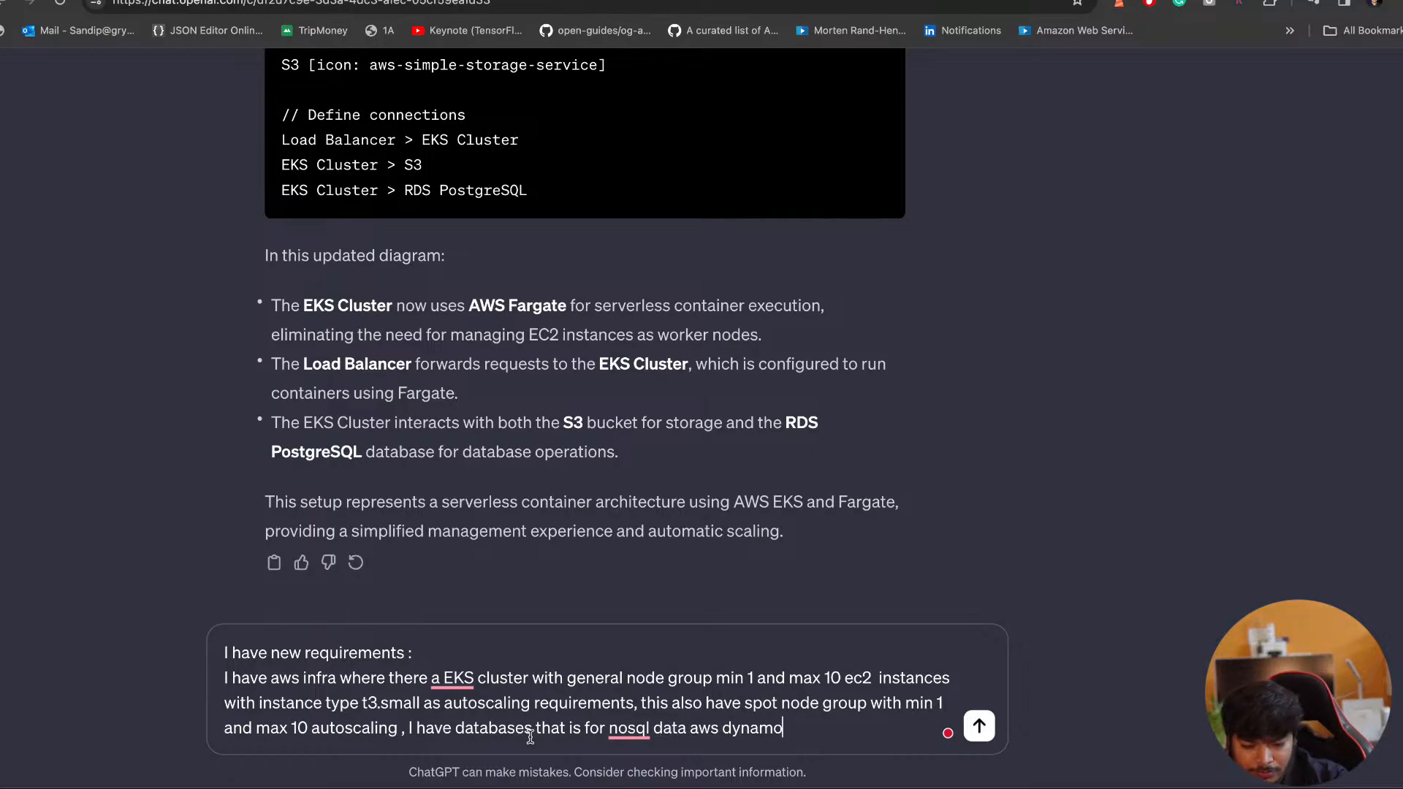
{"action": "type", "text": "Db and for s"}
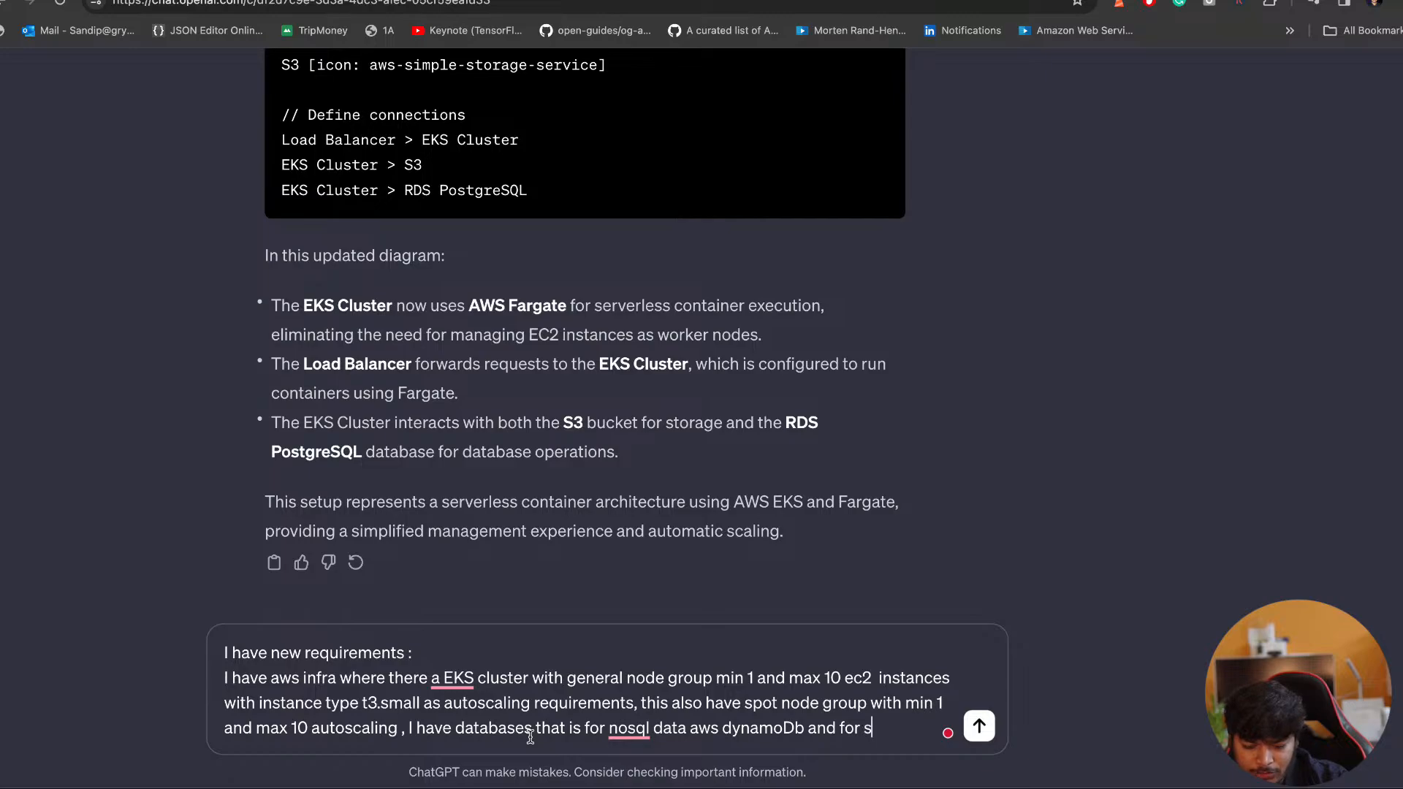
Add the SQL database requirement to the prompt as "sql data I have AWS RDS aurora"
{"action": "type", "text": "ql data I ha"}
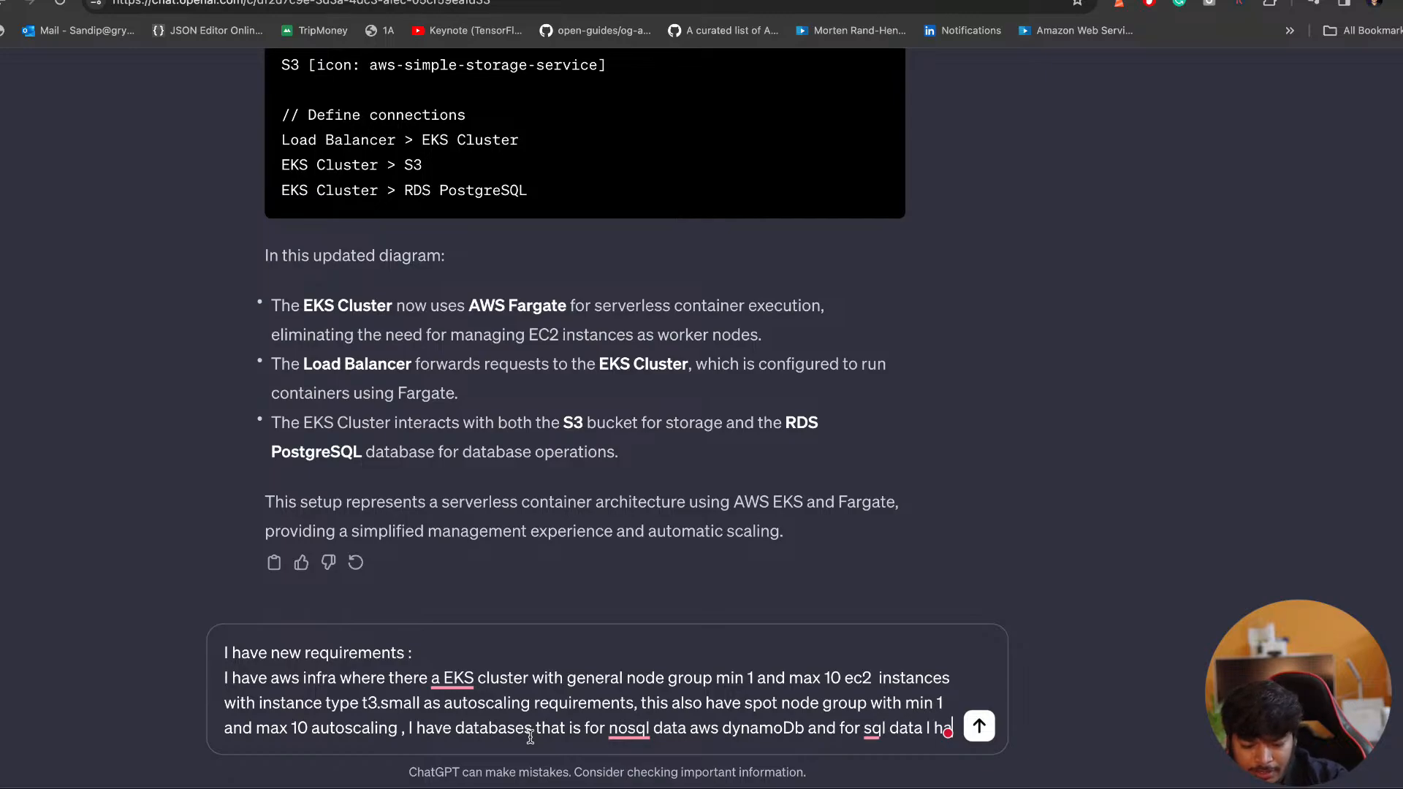
{"action": "type", "text": "ve AWS RD"}
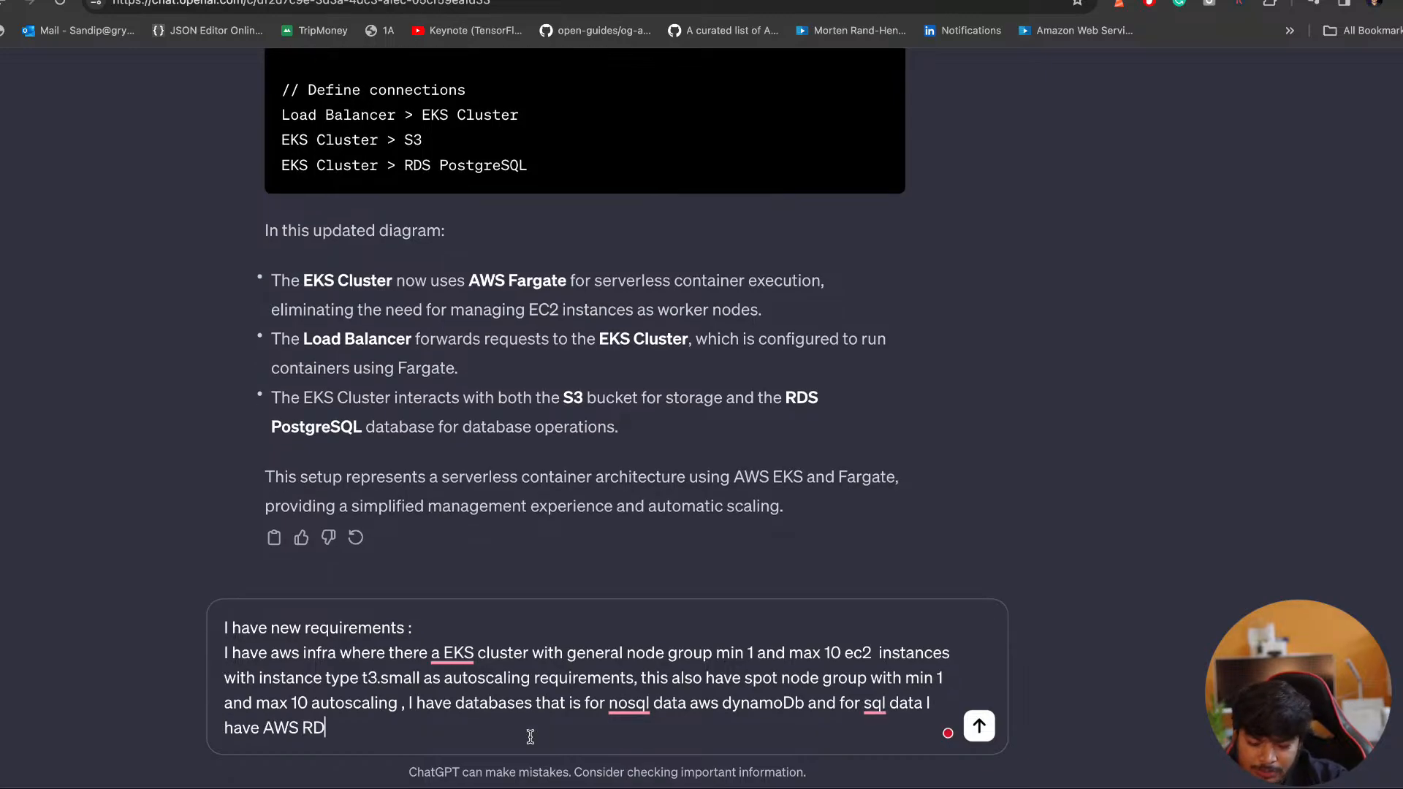
{"action": "type", "text": "S pso"}
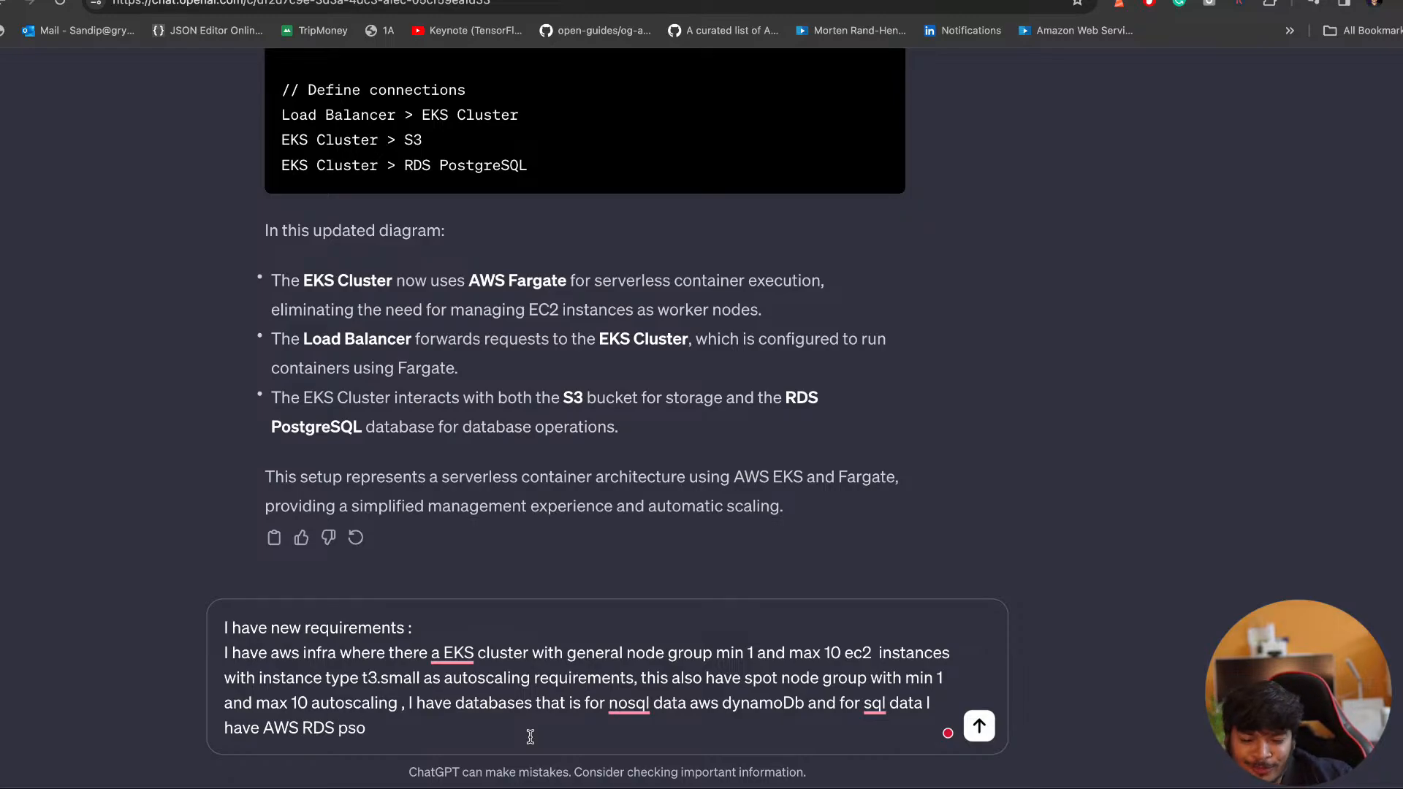
{"action": "key", "text": "BackSpace"}
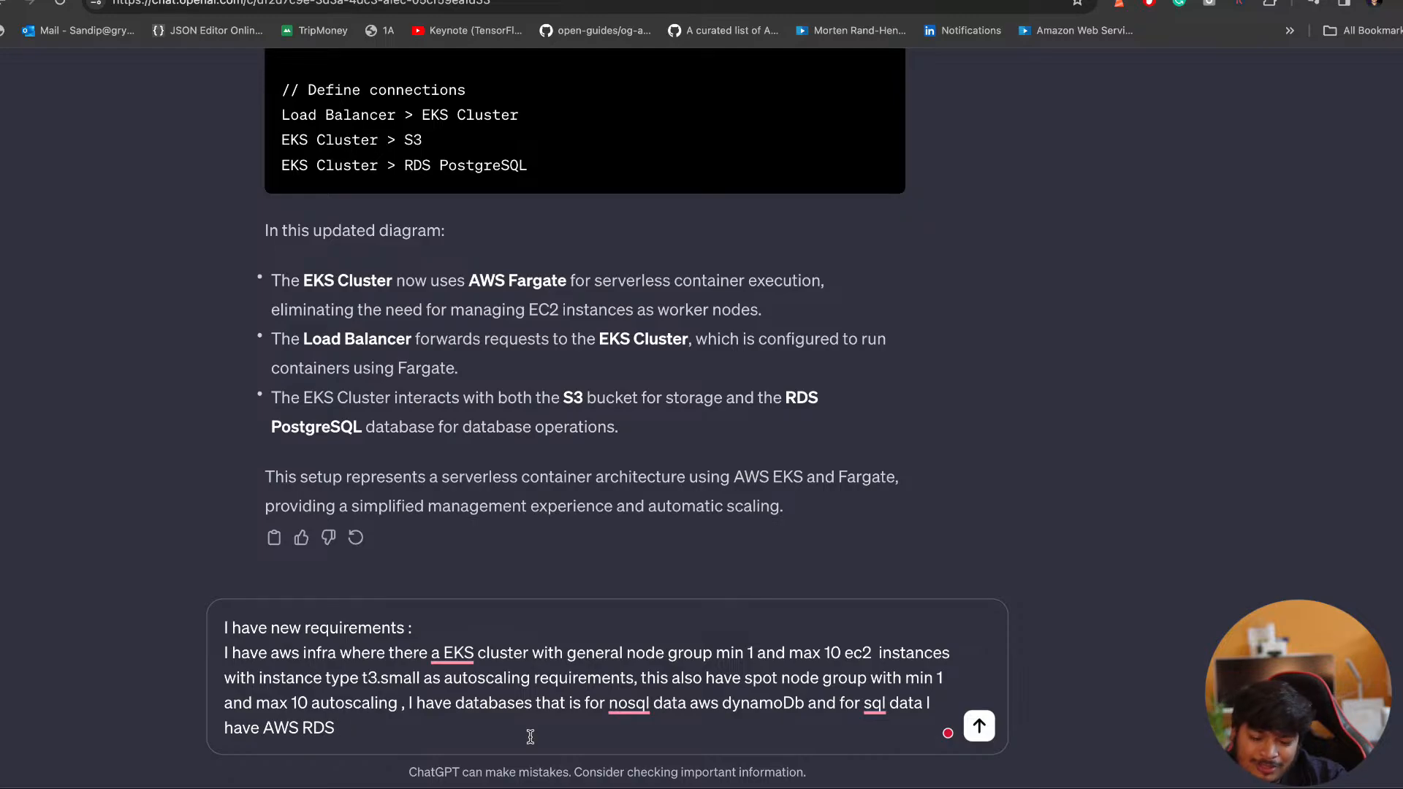
{"action": "type", "text": "mysql"}
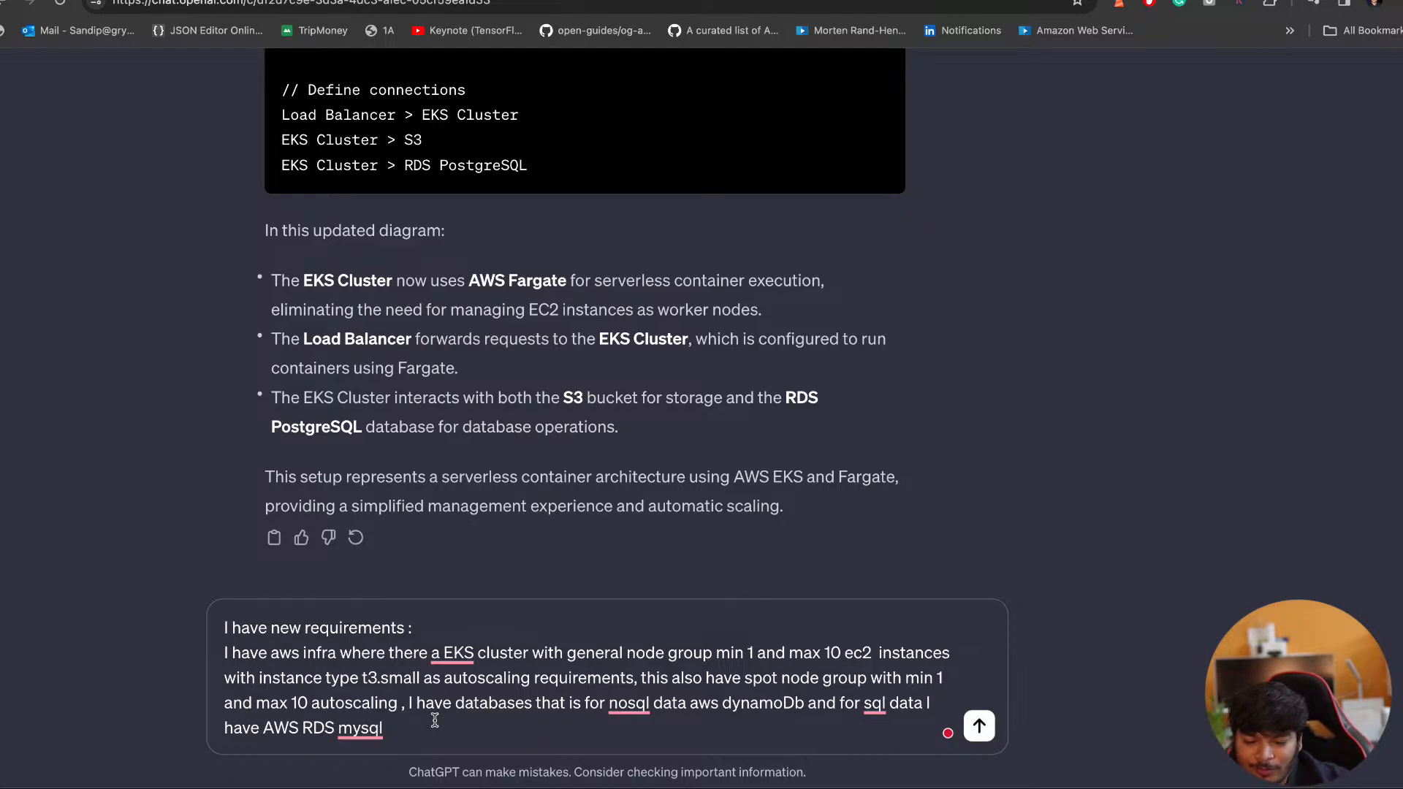
{"action": "double_click", "coordinate": [361, 729]}
{"action": "type", "text": "aurora"}
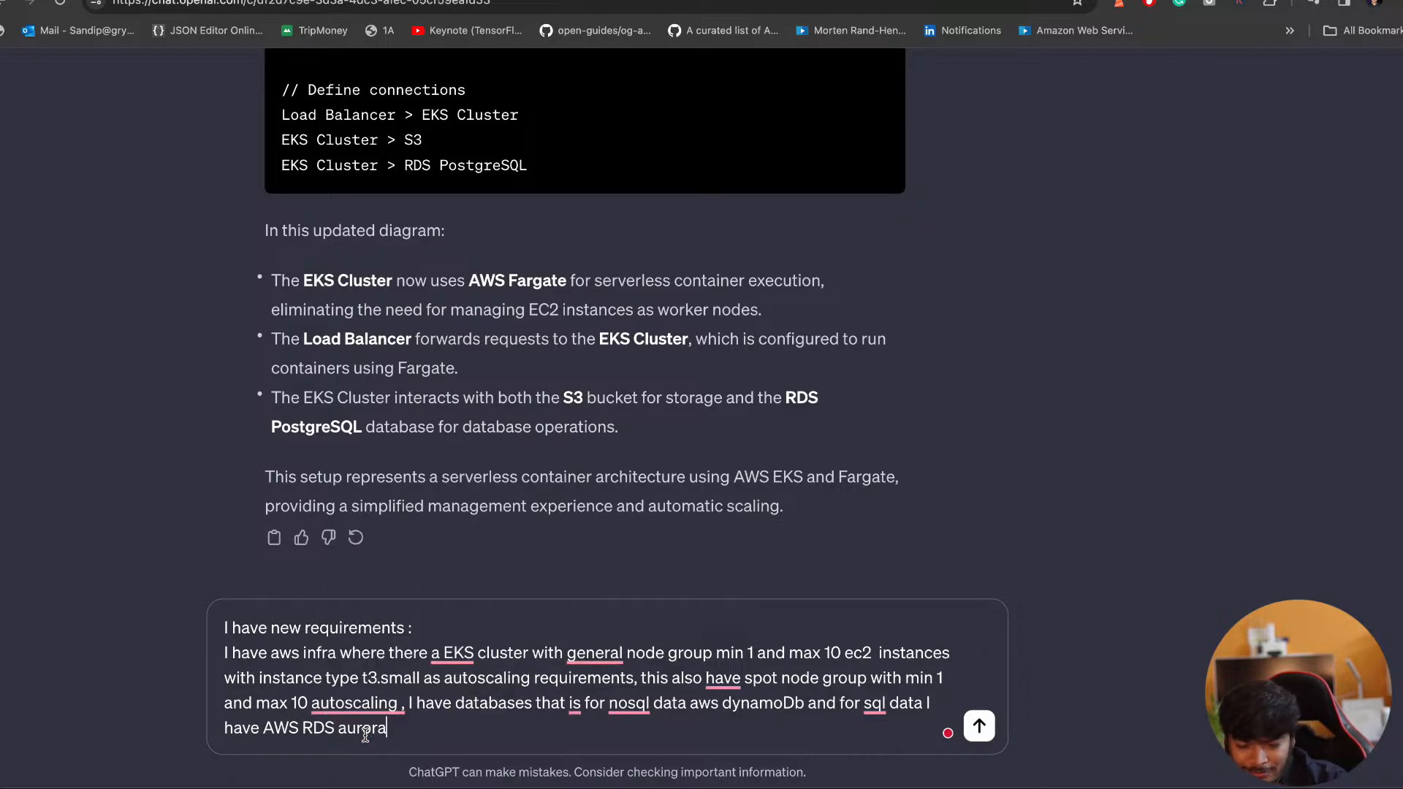
Insert "mysql" before "aurora" in the prompt's AWS RDS requirement
{"action": "key", "text": "Left"}
{"action": "key", "text": "Left"}
{"action": "key", "text": "Left"}
{"action": "type", "text": "mysql"}
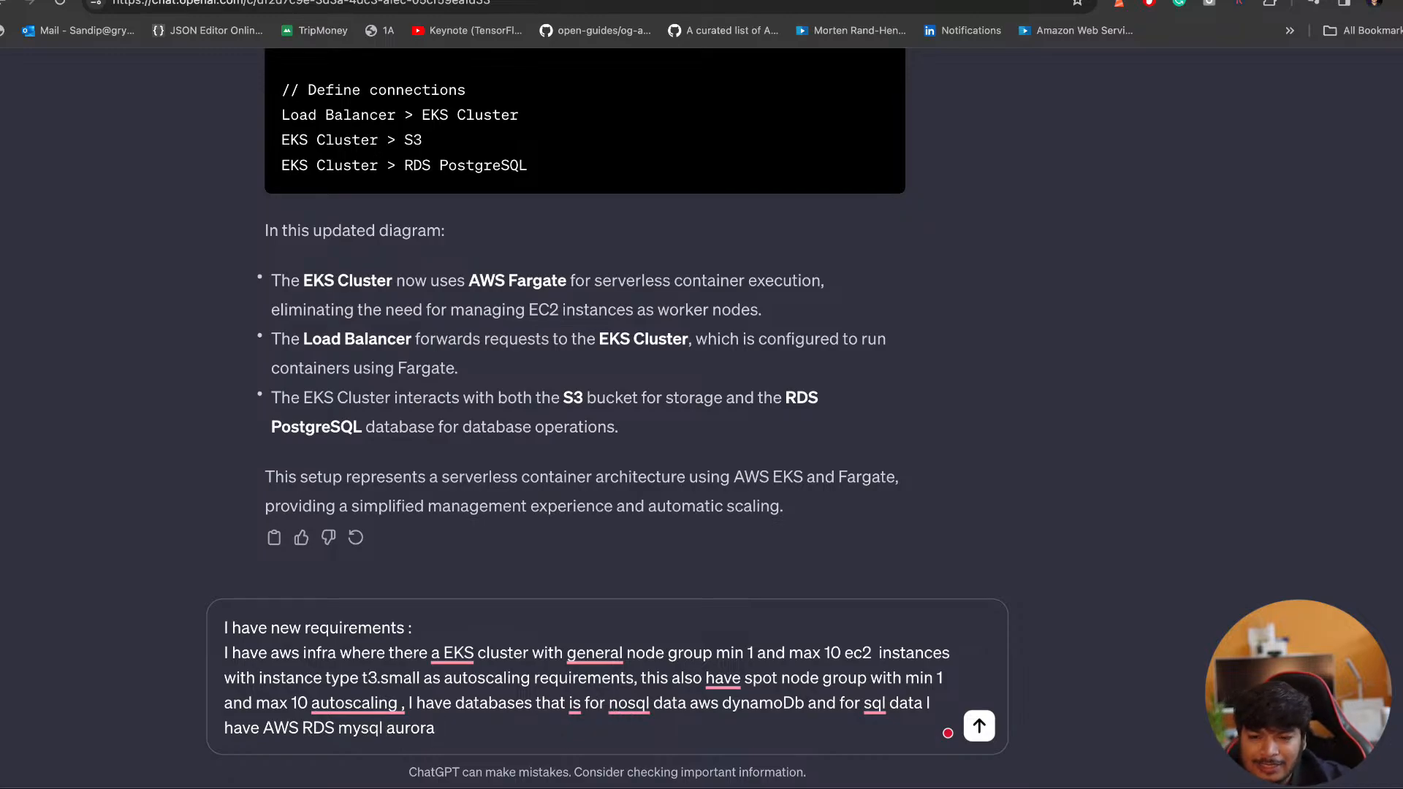
{"action": "left_click", "coordinate": [544, 2]}
{"action": "left_click", "coordinate": [621, 1]}
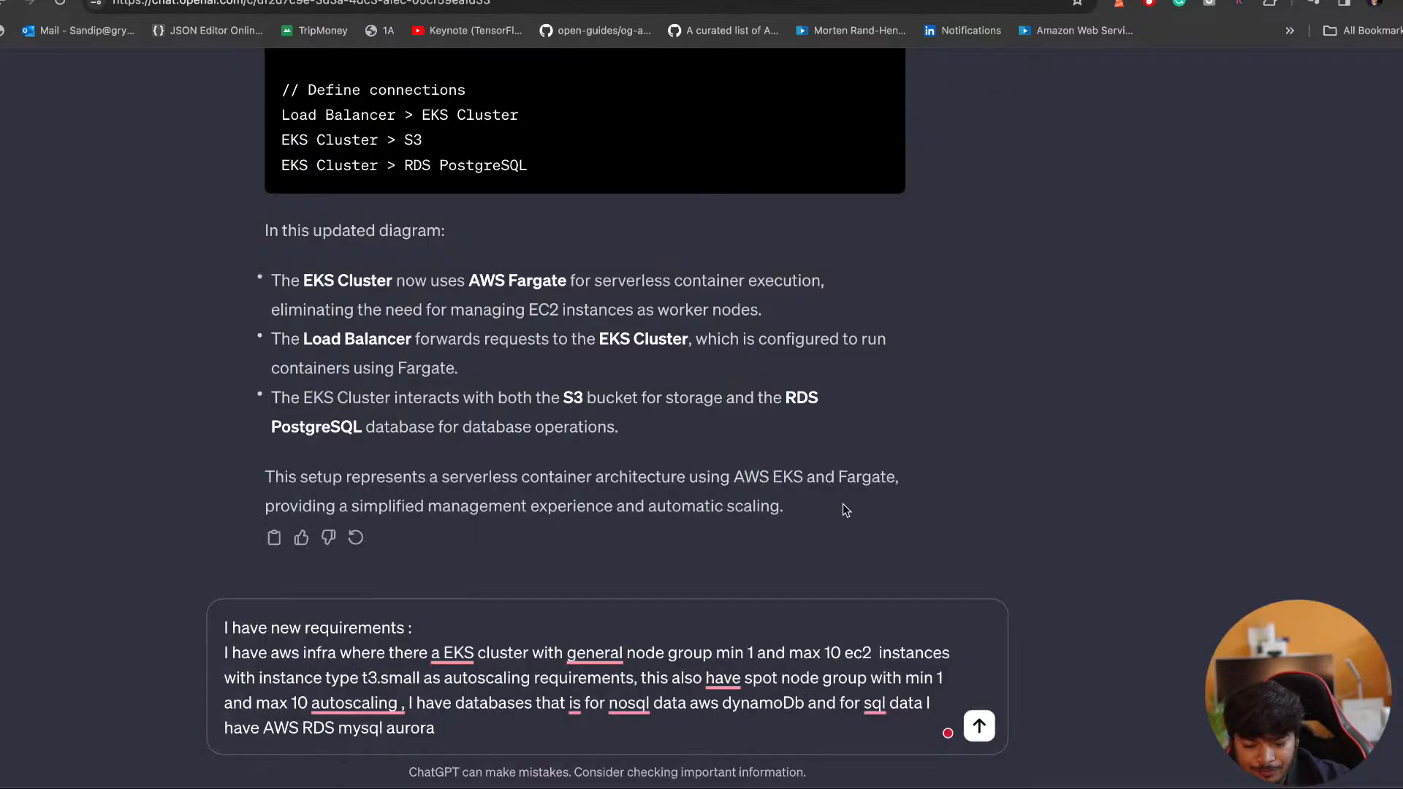
Add the IAM requirement ", also have essential iam policy , roles" to the end of the prompt
{"action": "type", "text": ", a"}
{"action": "type", "text": "also h"}
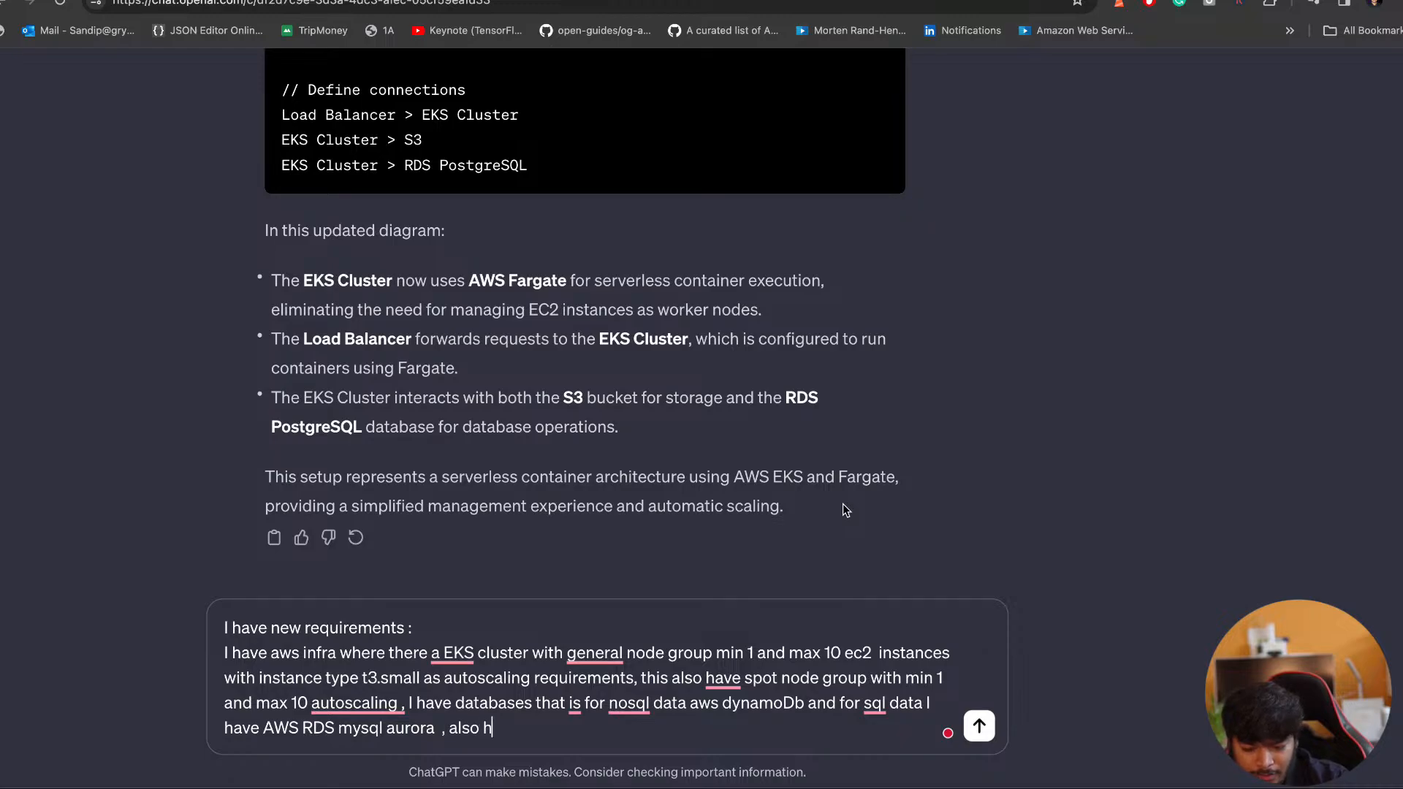
{"action": "type", "text": "ave essential "}
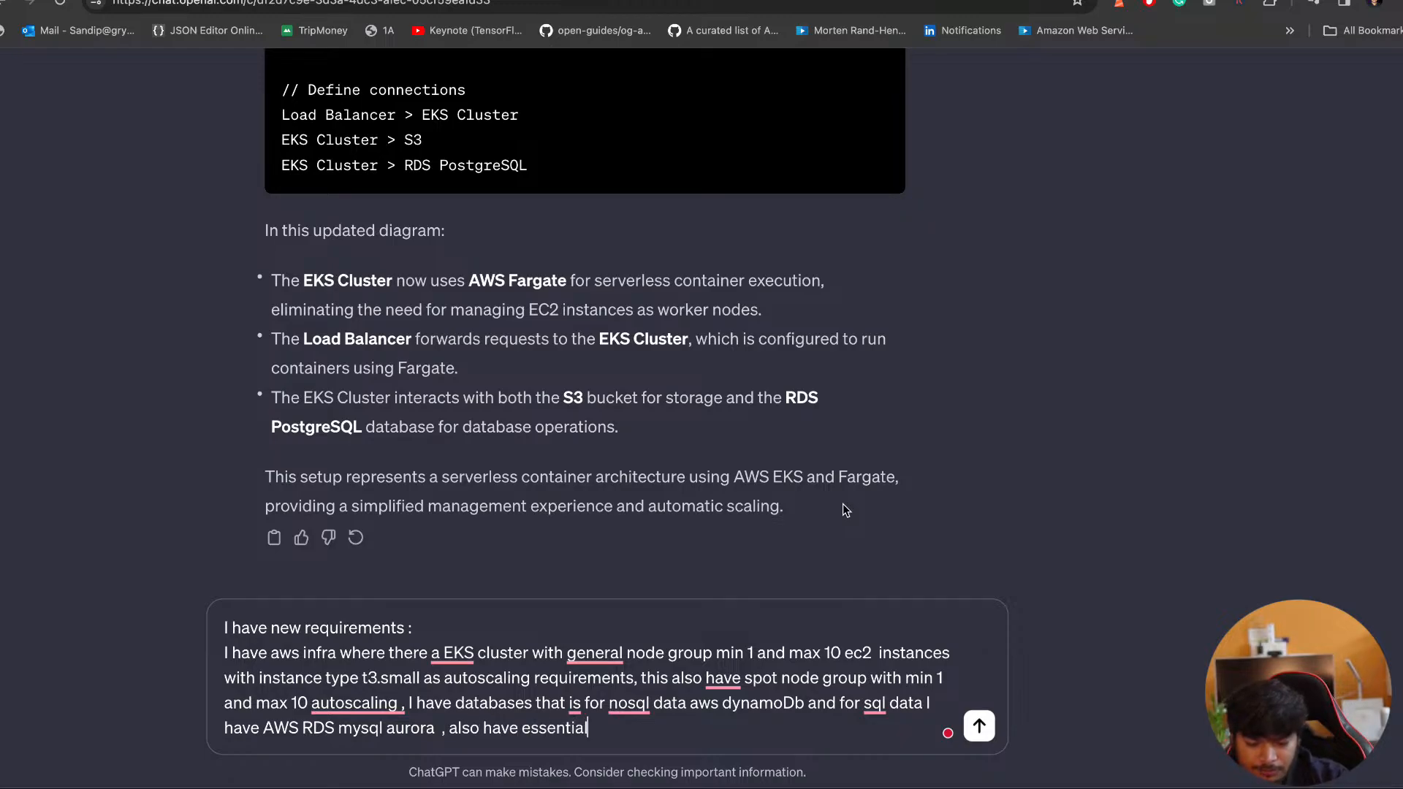
{"action": "type", "text": "i"}
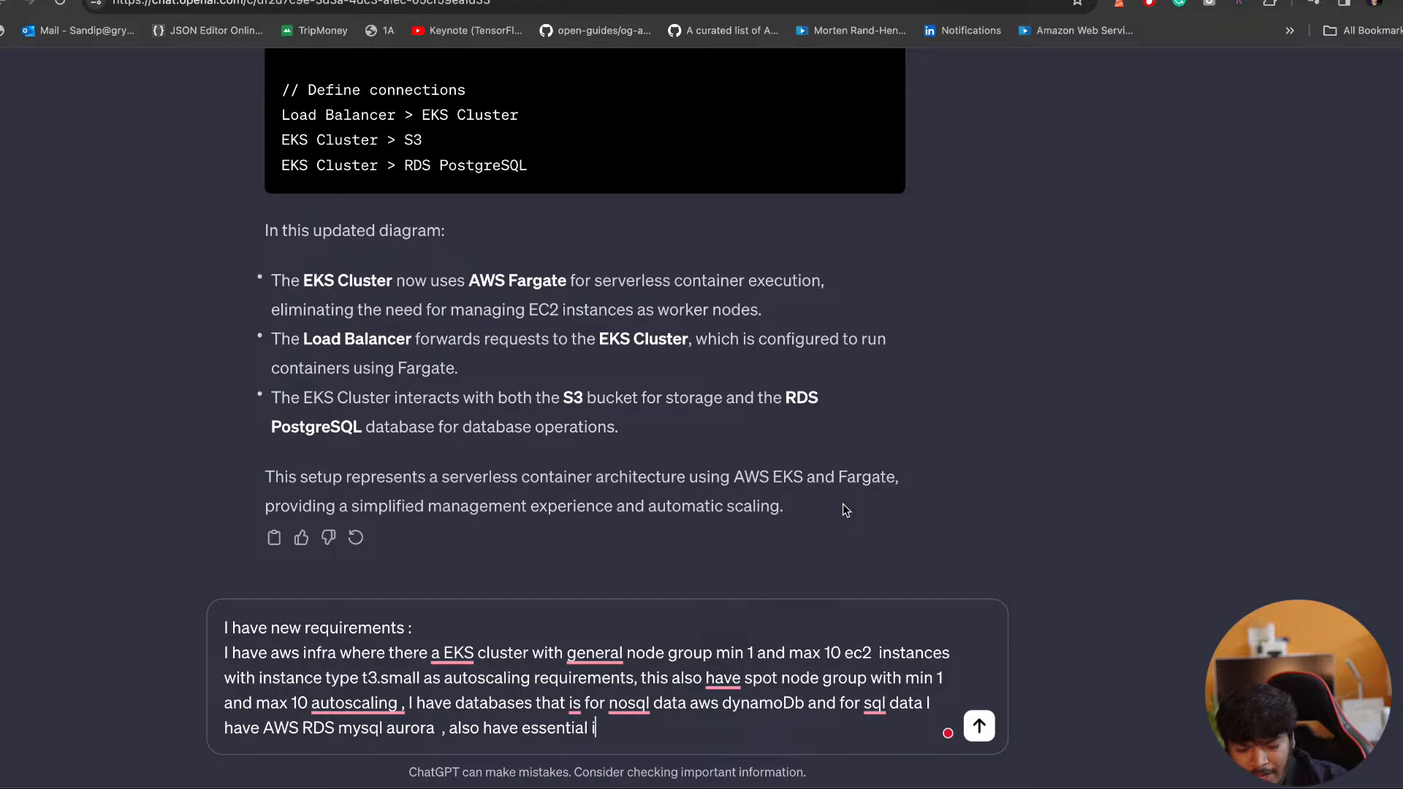
{"action": "type", "text": "am groups"}
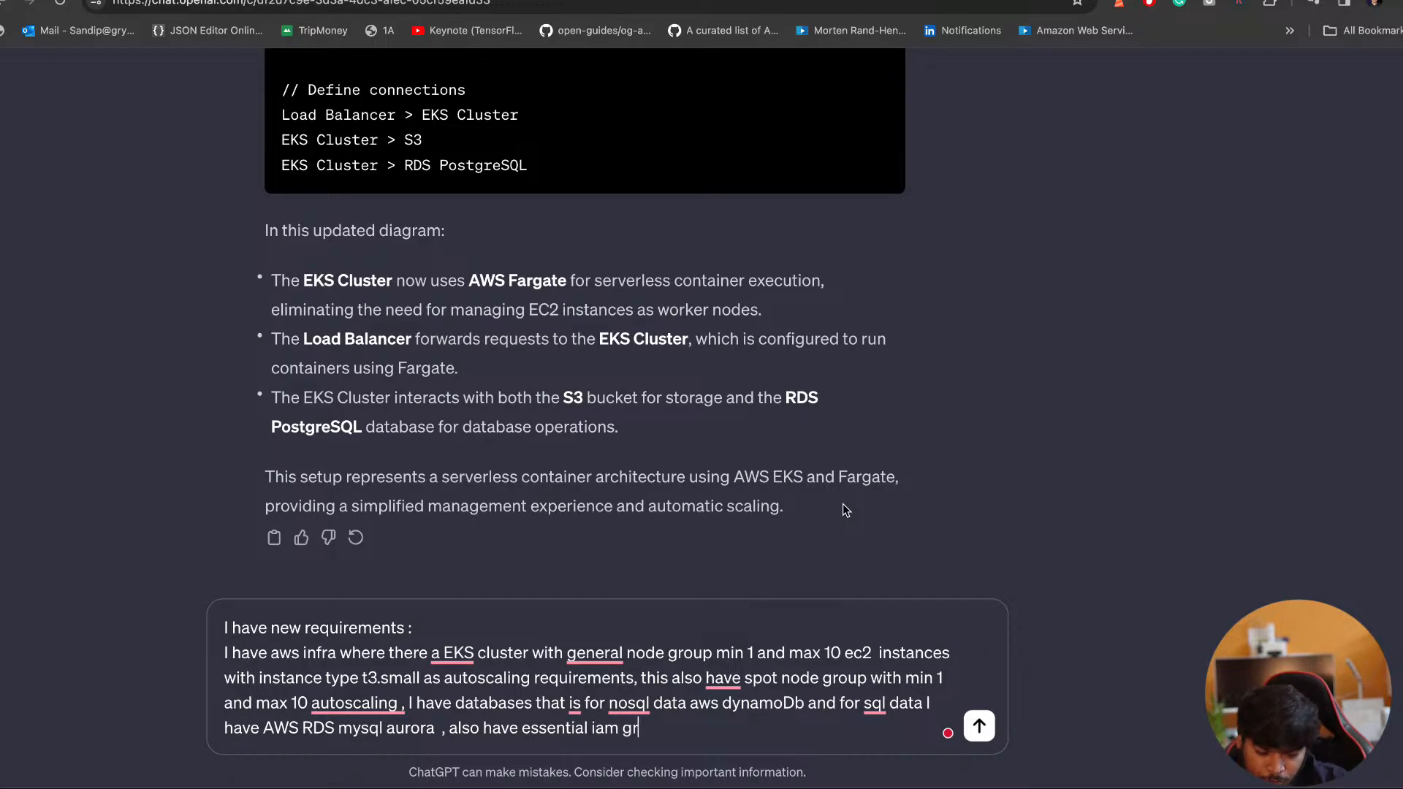
{"action": "key", "text": "BackSpace"}
{"action": "key", "text": "BackSpace"}
{"action": "key", "text": "BackSpace"}
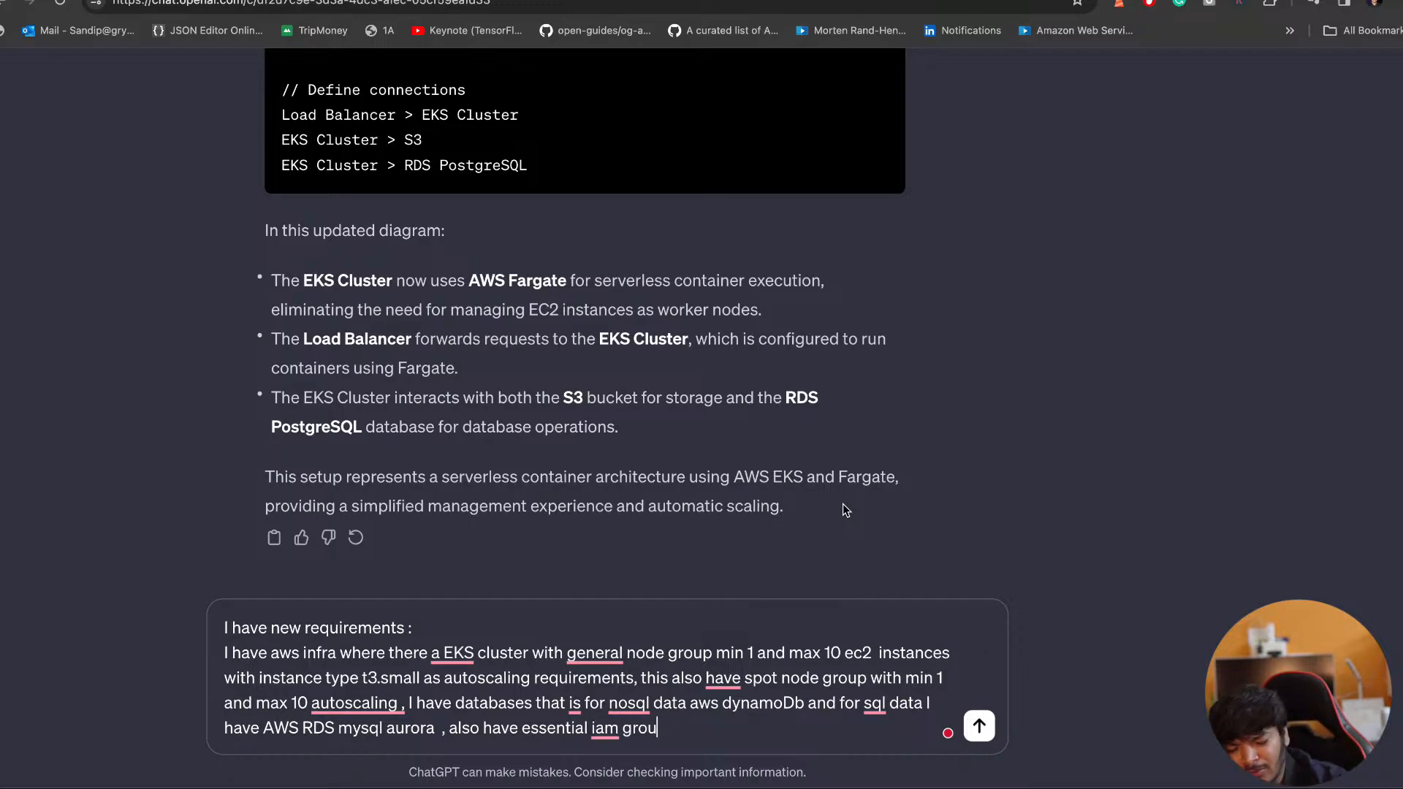
{"action": "key", "text": "BackSpace"}
{"action": "key", "text": "BackSpace"}
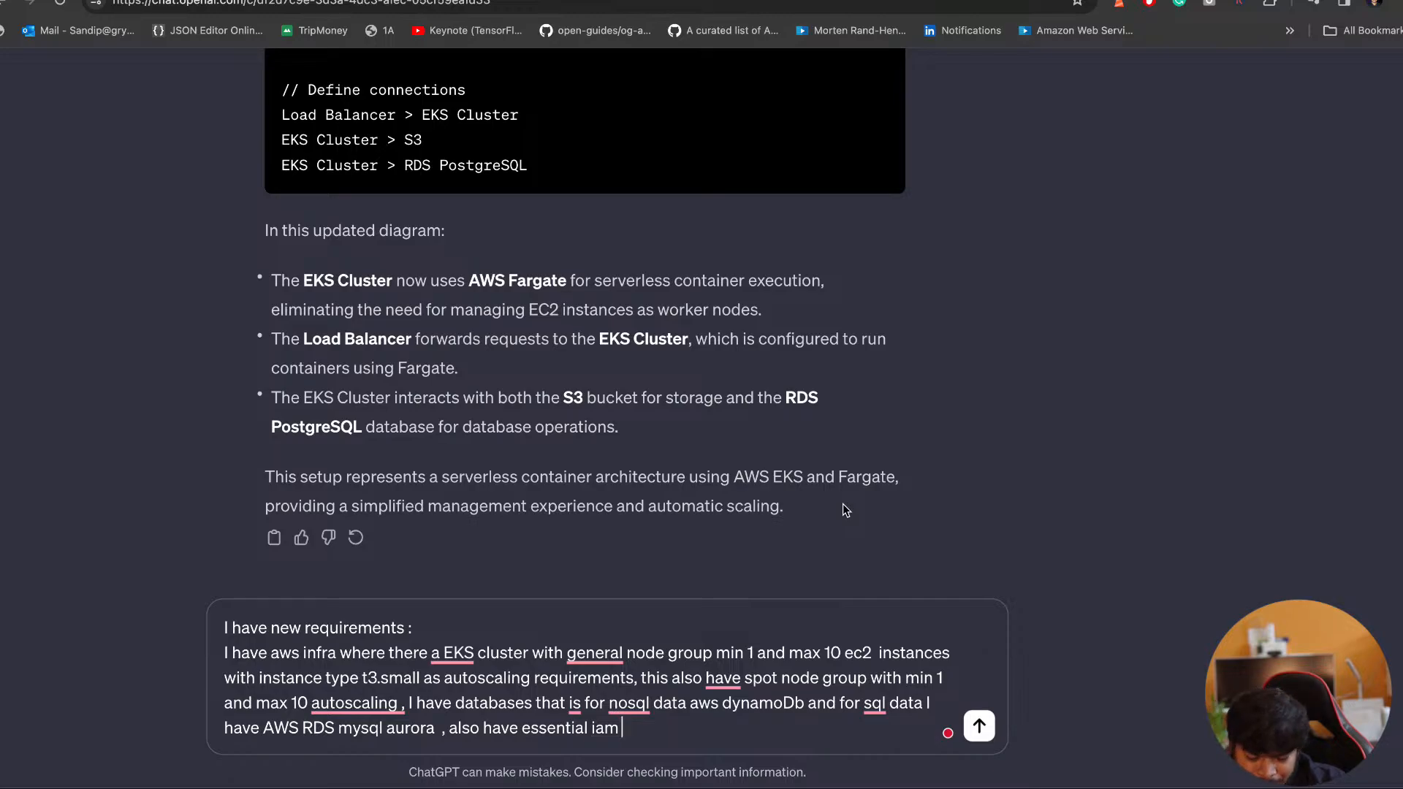
{"action": "type", "text": "policy ,"}
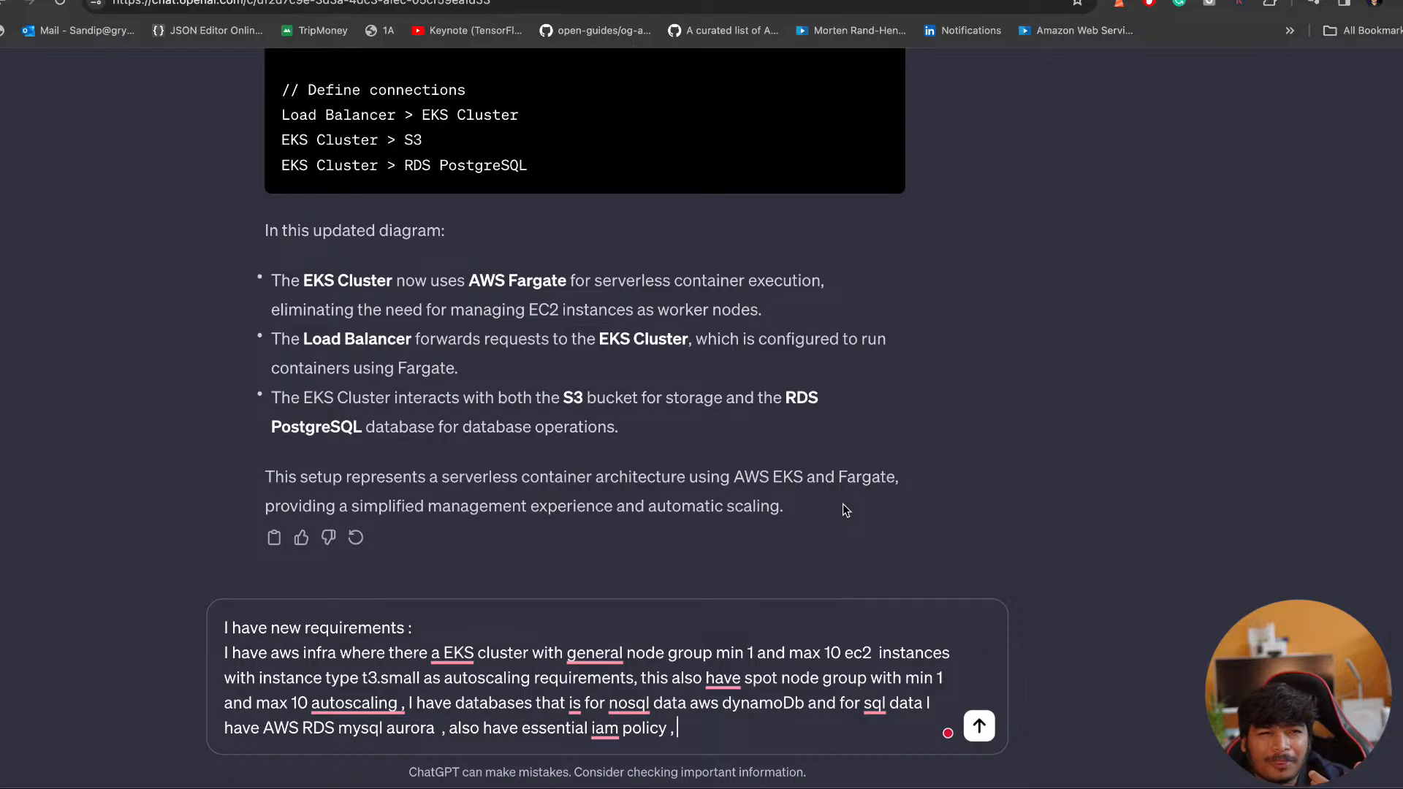
{"action": "type", "text": " roles"}
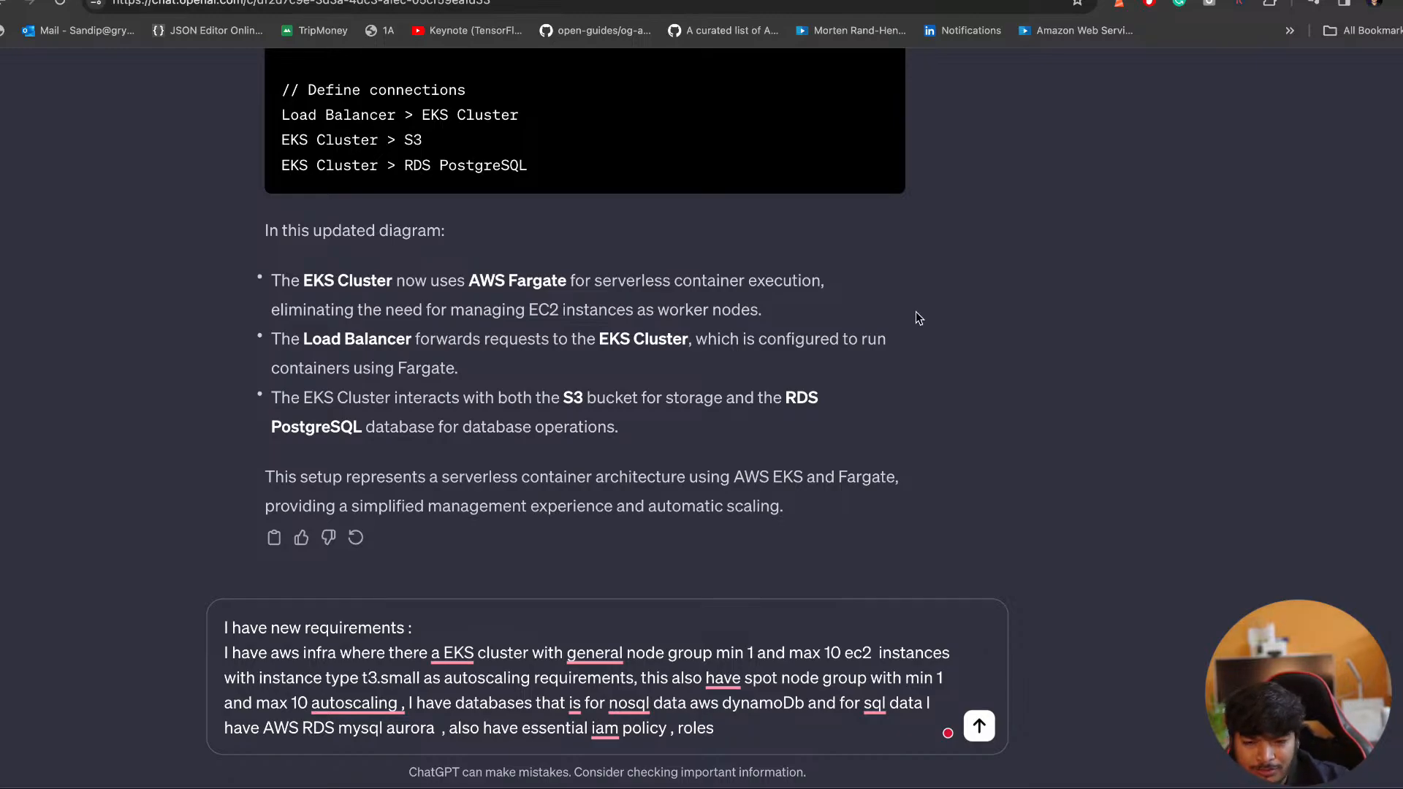
Review the IAM policy, role, user and group modules in the terraform folder's iam.tf on GitHub, and return to the ChatGPT prompt
{"action": "key", "text": "ctrl+Tab"}
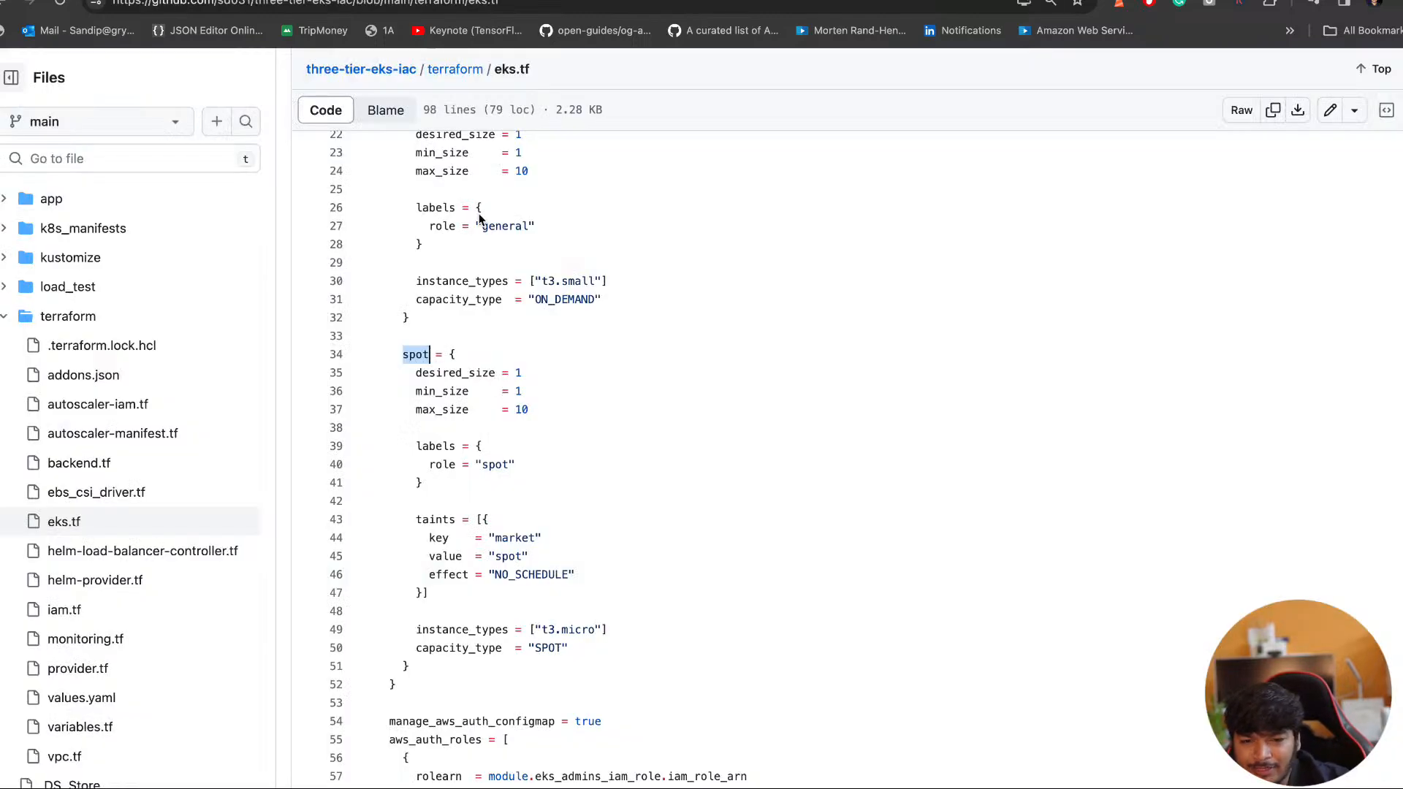
{"action": "left_click", "coordinate": [459, 70]}
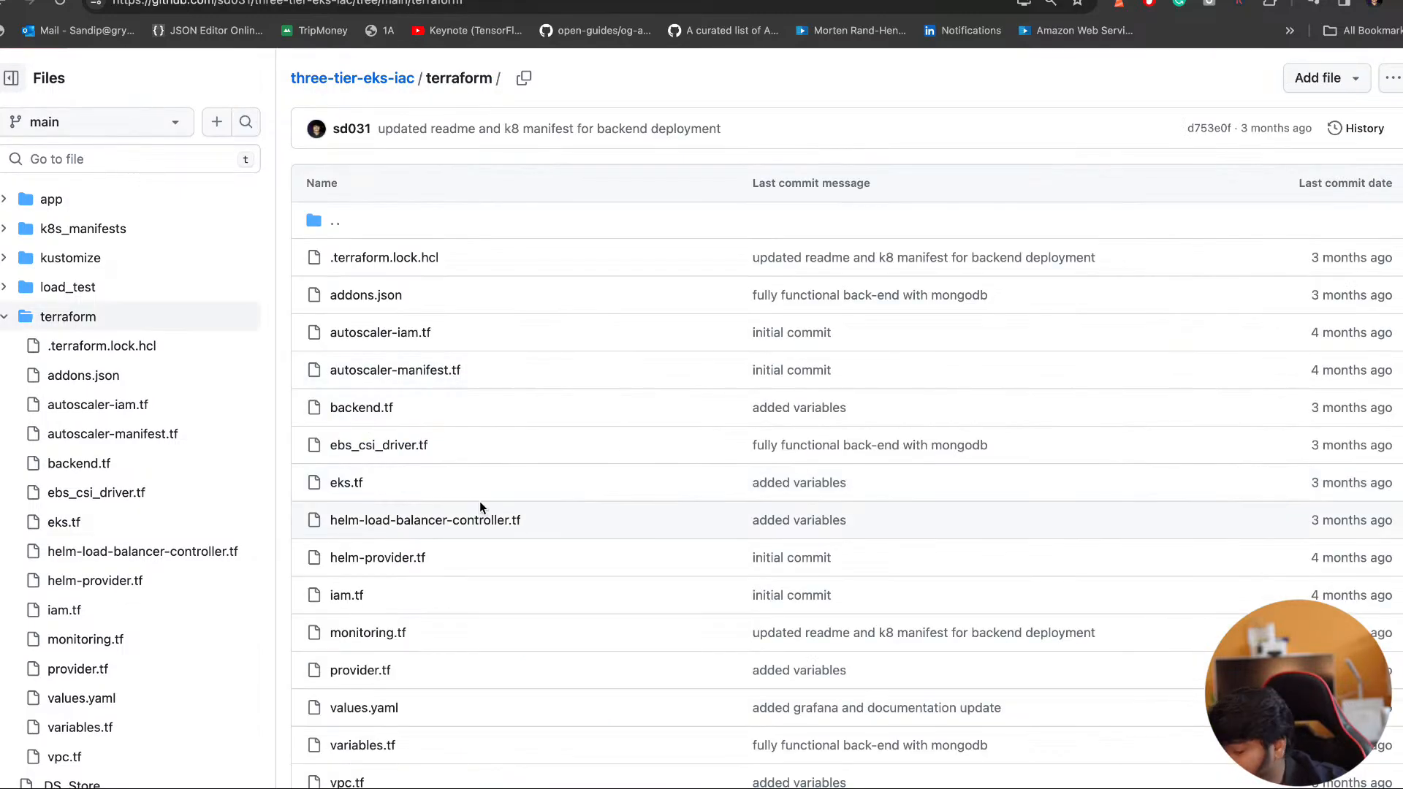
{"action": "scroll", "coordinate": [383, 419], "scroll_direction": "down", "scroll_amount": 3}
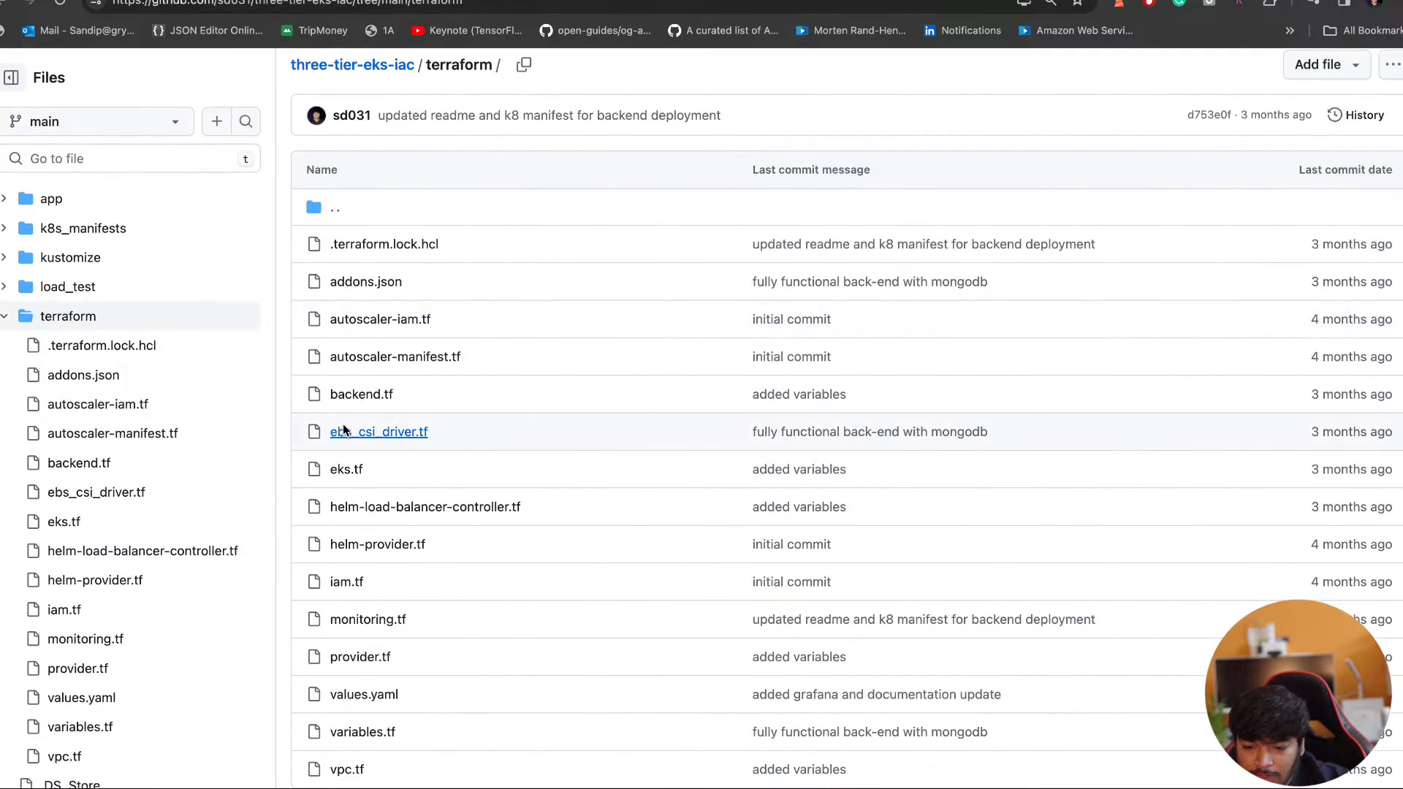
{"action": "left_click", "coordinate": [345, 537]}
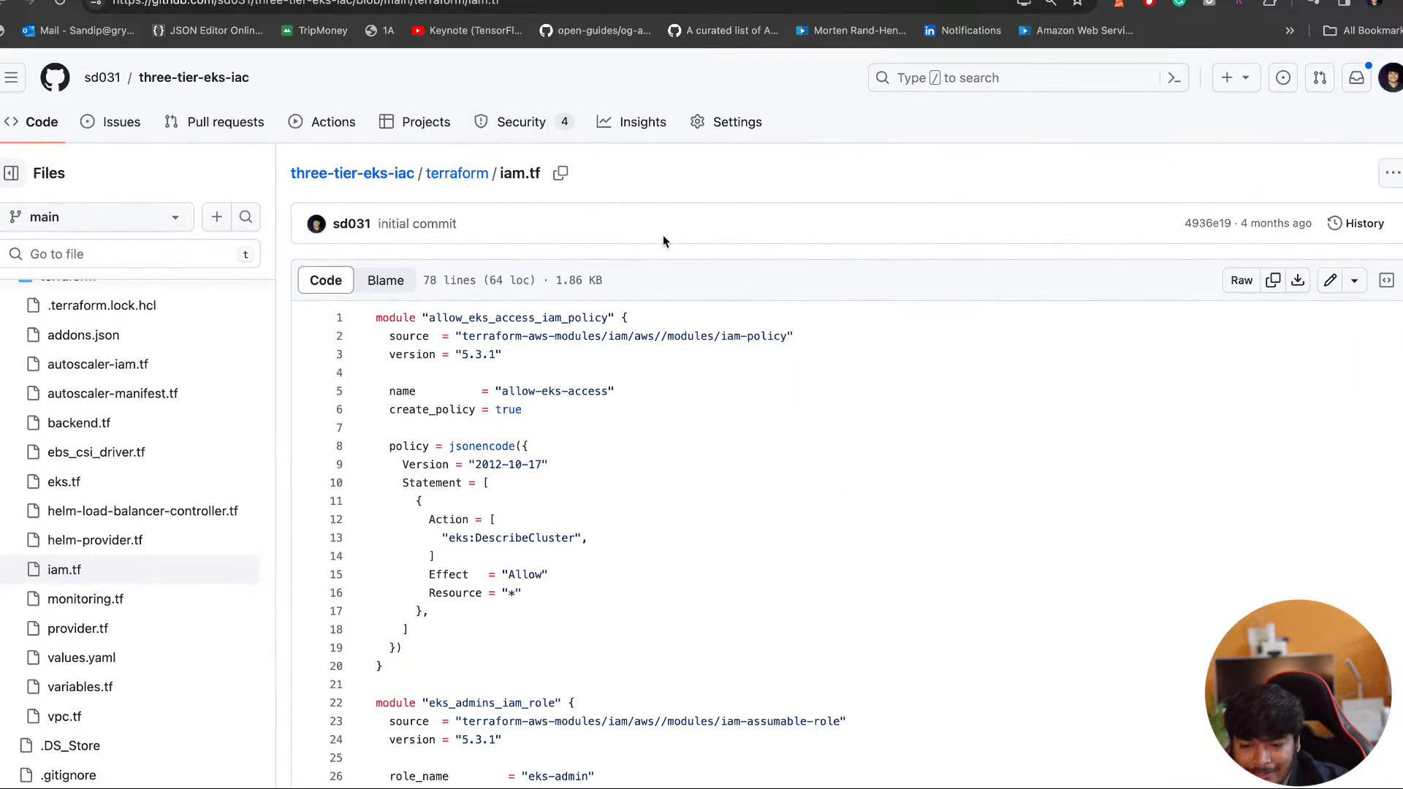
{"action": "scroll", "coordinate": [674, 286], "scroll_direction": "down", "scroll_amount": 7}
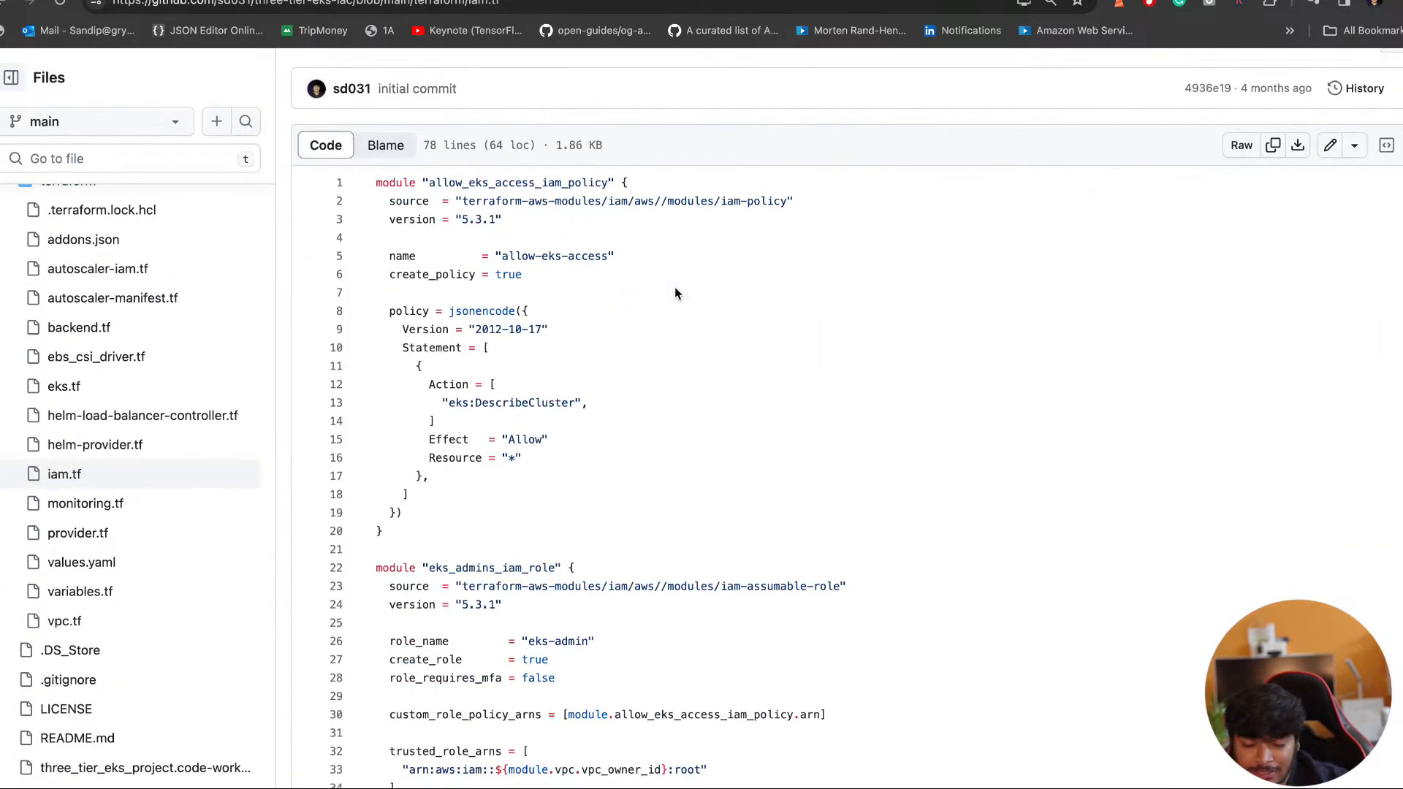
{"action": "scroll", "coordinate": [512, 285], "scroll_direction": "down", "scroll_amount": 7}
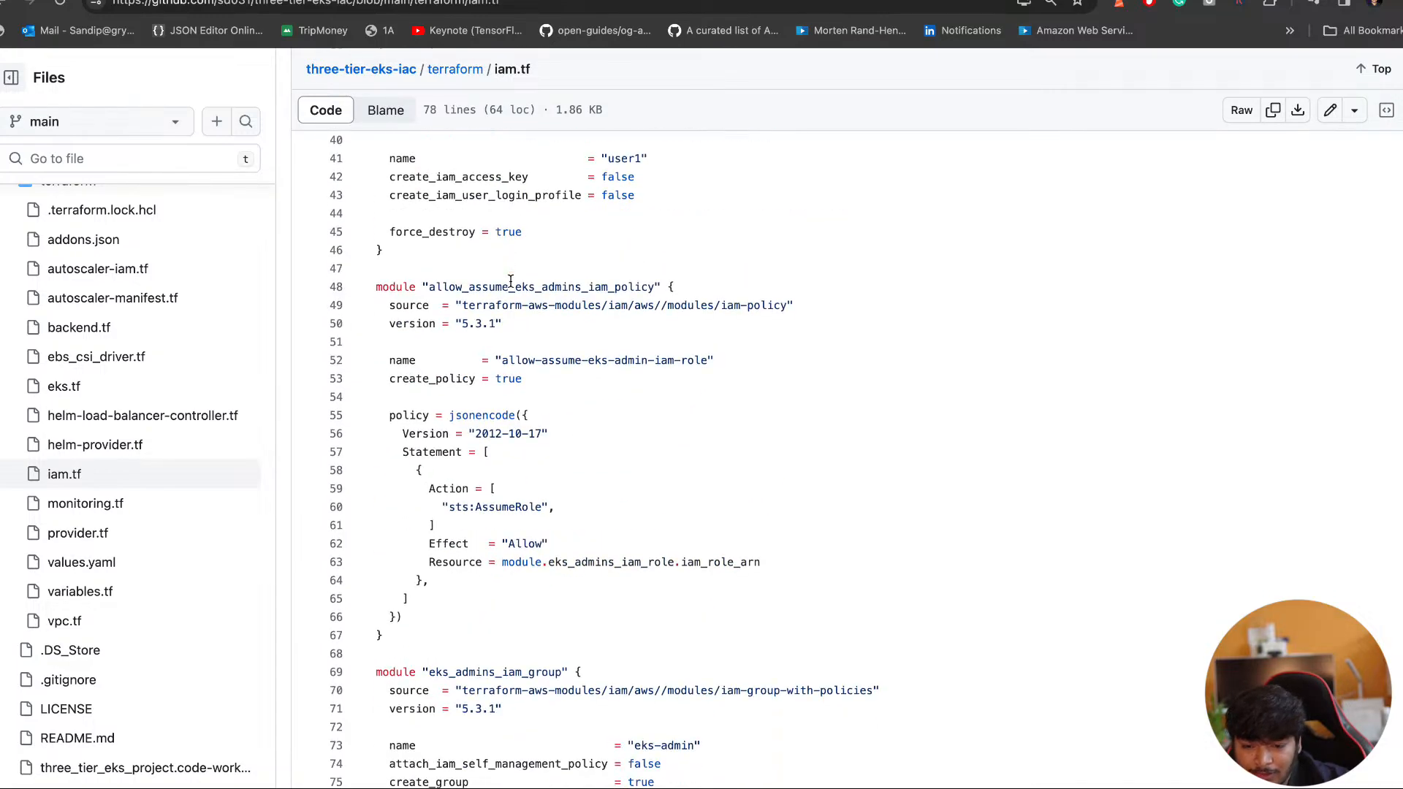
{"action": "scroll", "coordinate": [512, 285], "scroll_direction": "up", "scroll_amount": 9}
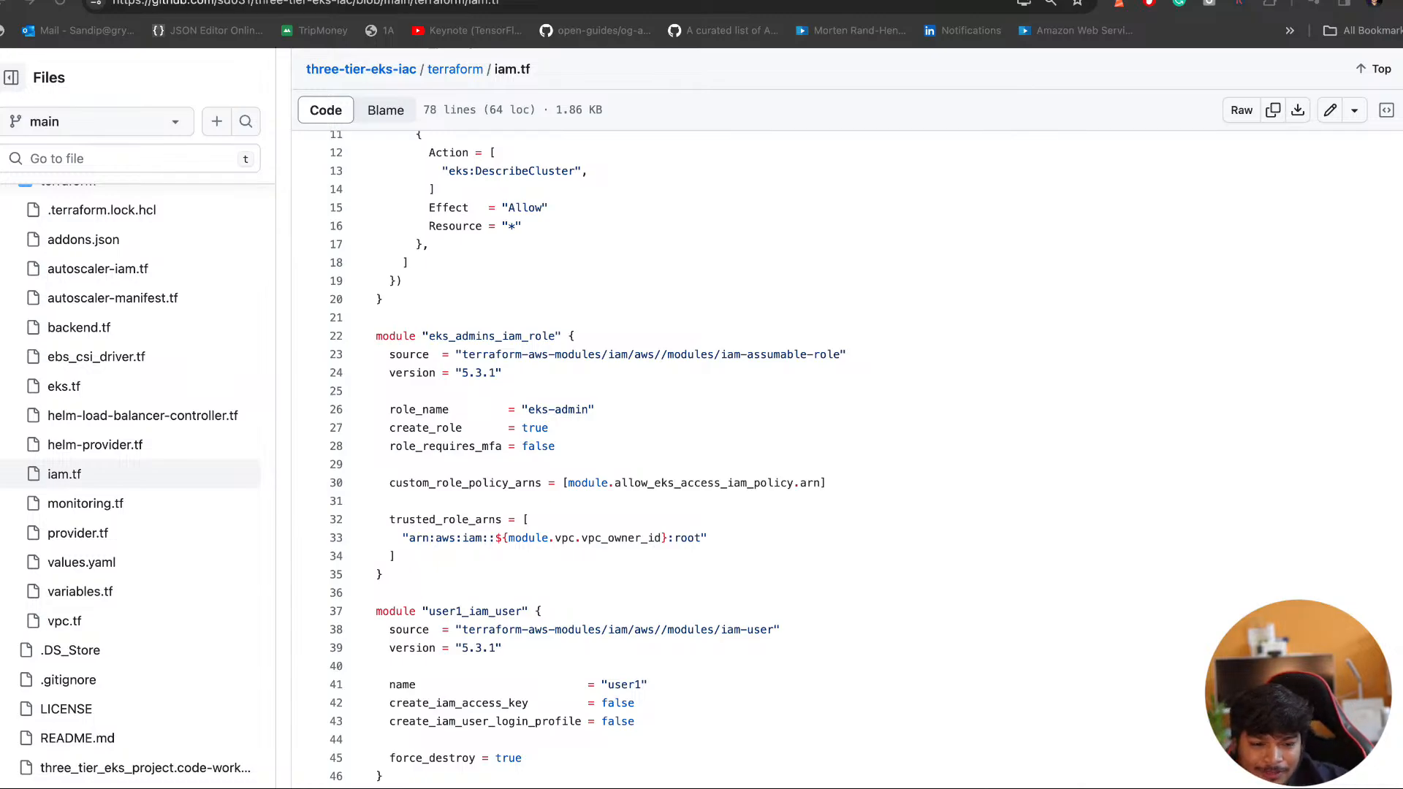
{"action": "scroll", "coordinate": [733, 204], "scroll_direction": "down", "scroll_amount": 5}
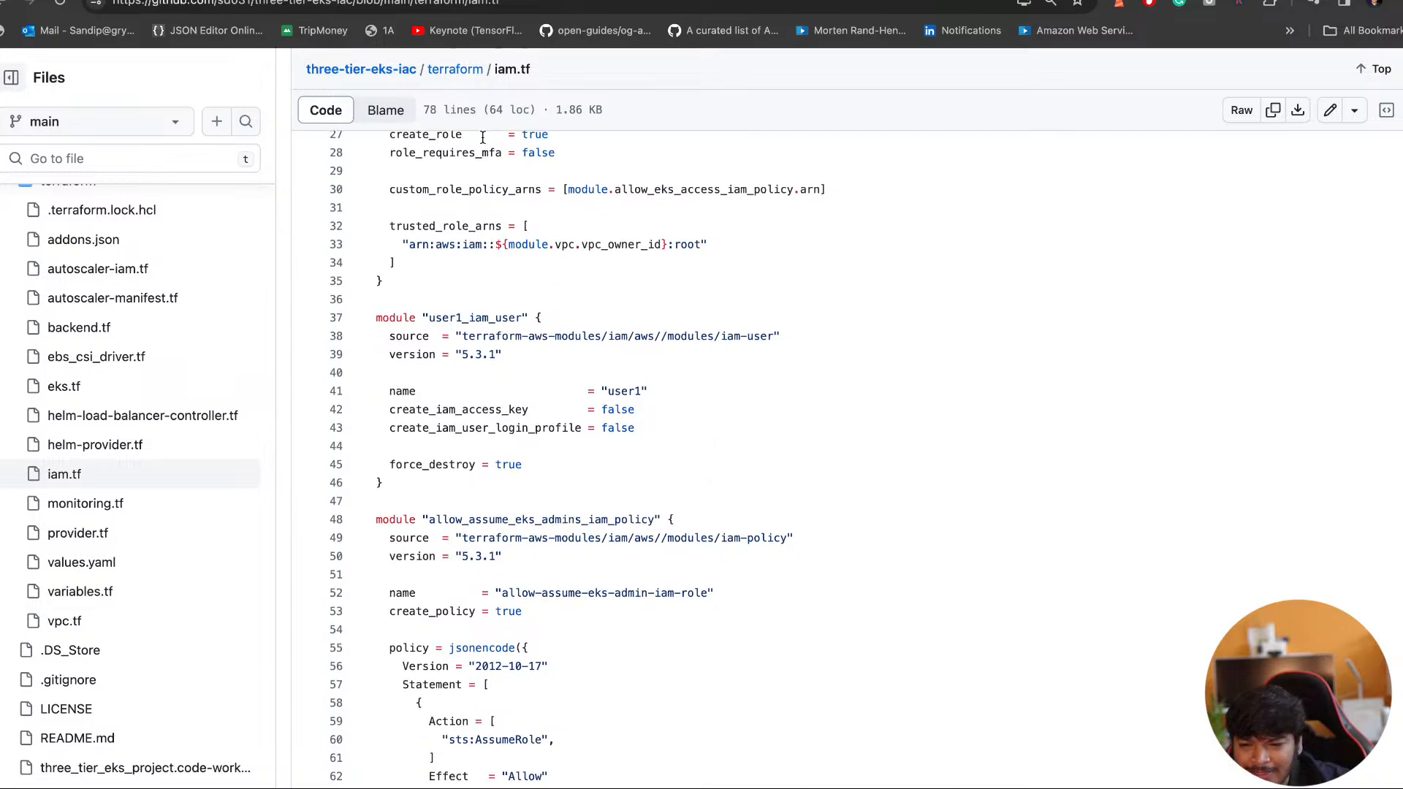
{"action": "left_click", "coordinate": [4, 4]}
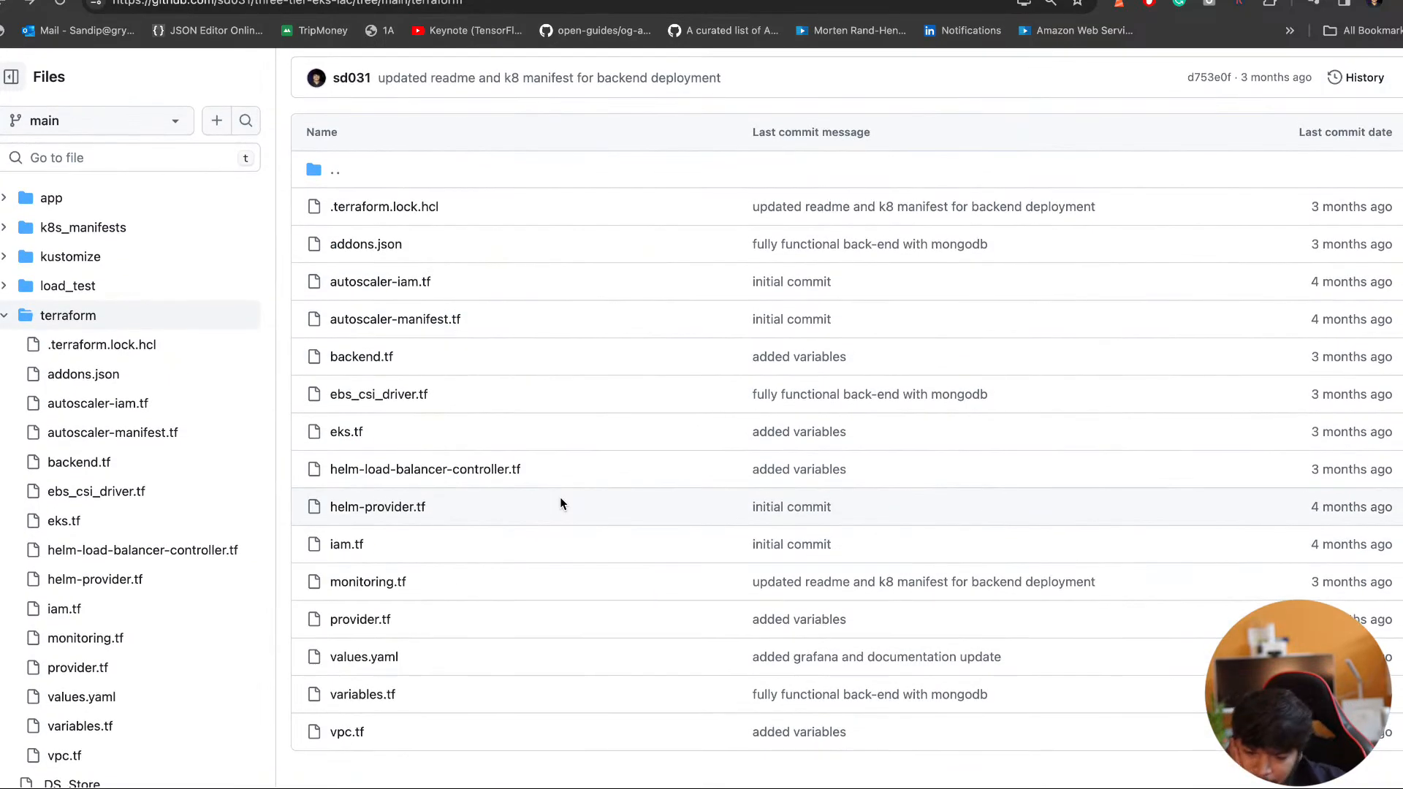
{"action": "left_click", "coordinate": [511, 0]}
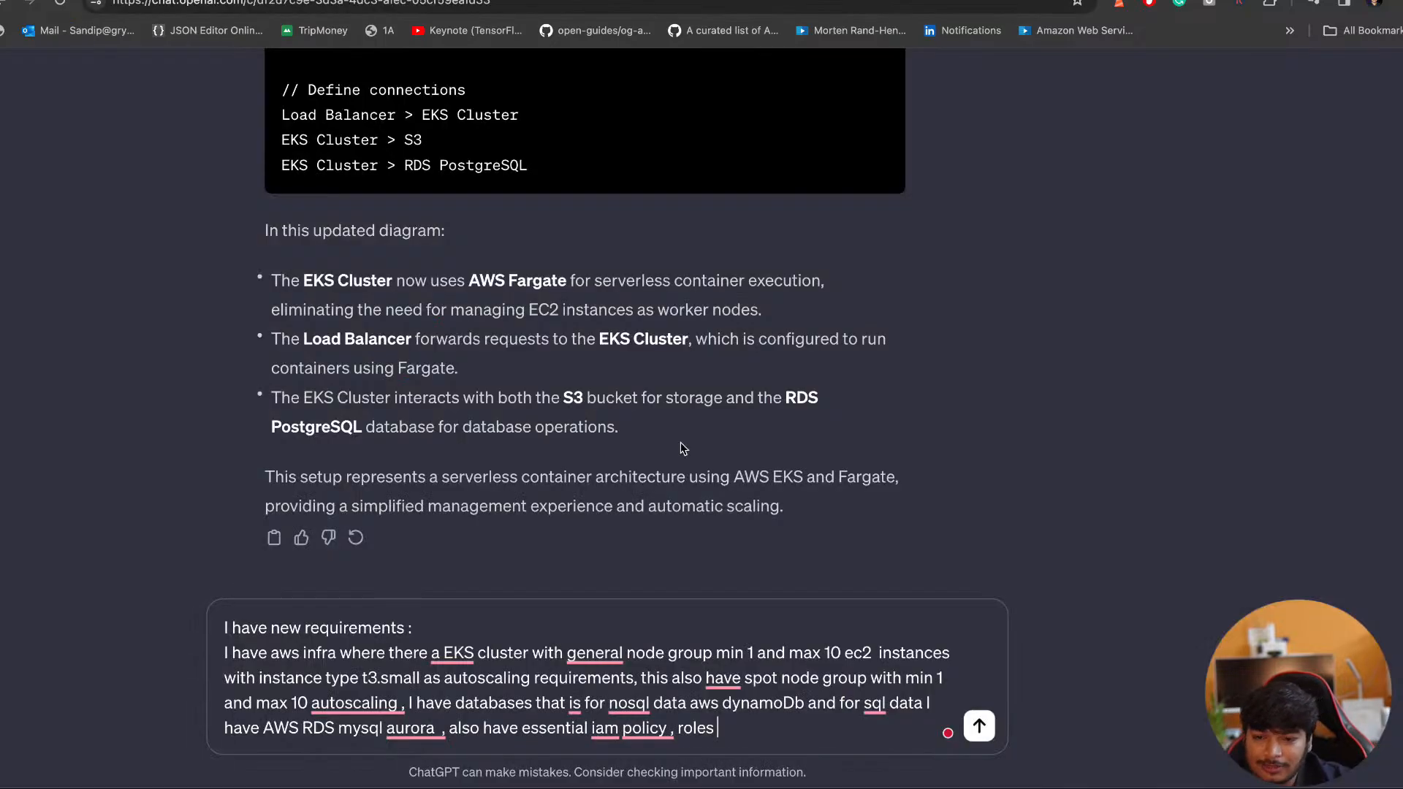
{"action": "left_click", "coordinate": [585, 0]}
{"action": "left_click", "coordinate": [541, 0]}
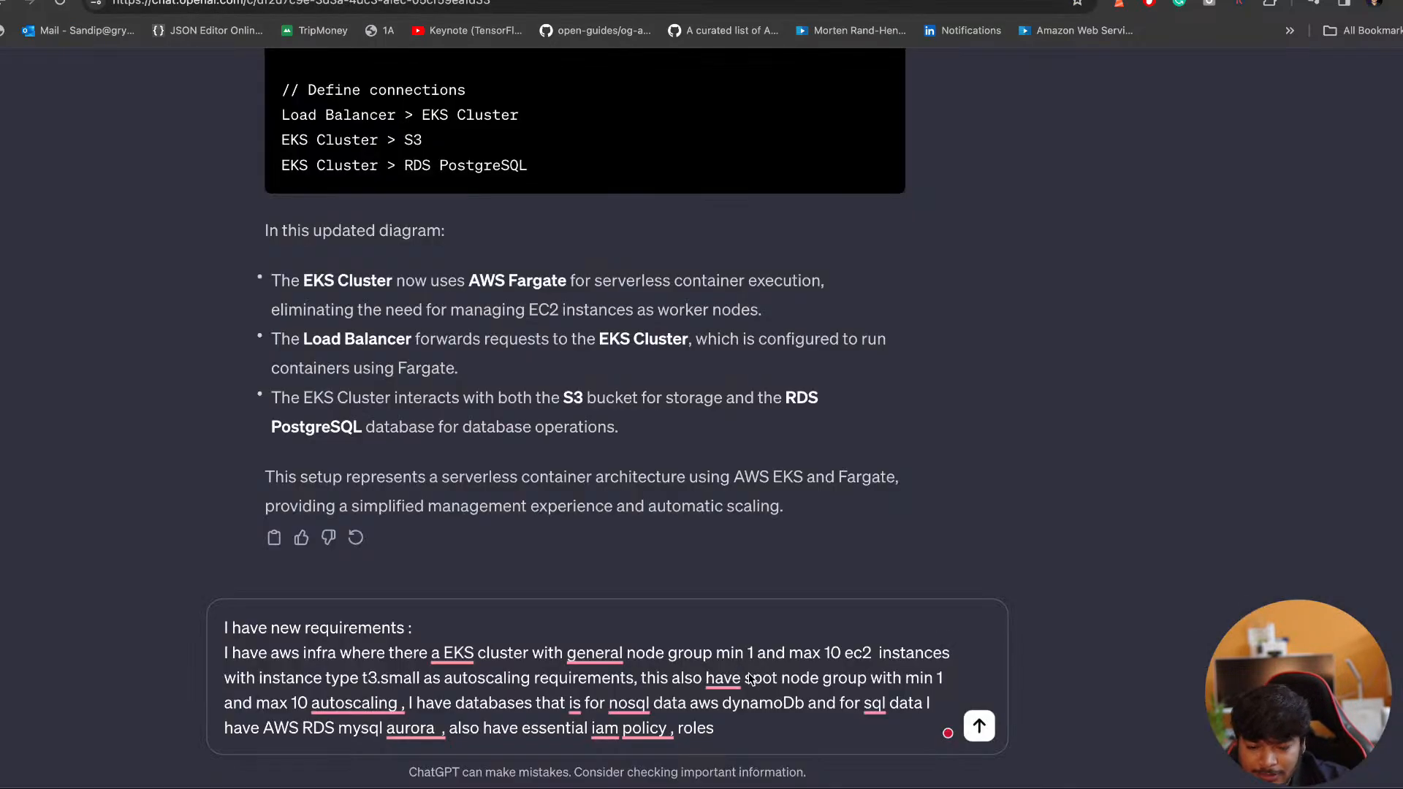
Add the load balancer requirement ", this eks has load balancer as well," to the end of the prompt
{"action": "left_click", "coordinate": [751, 742]}
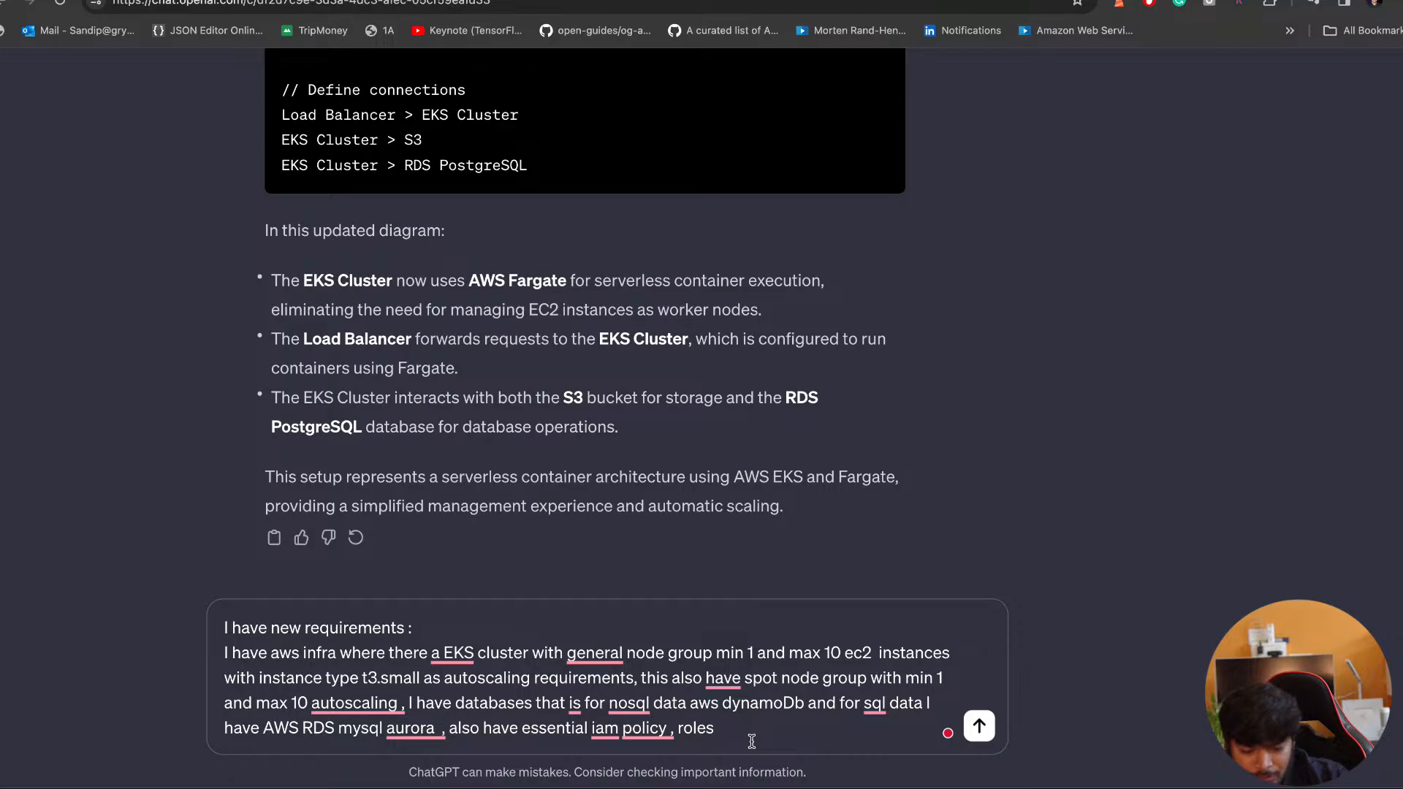
{"action": "type", "text": ", this"}
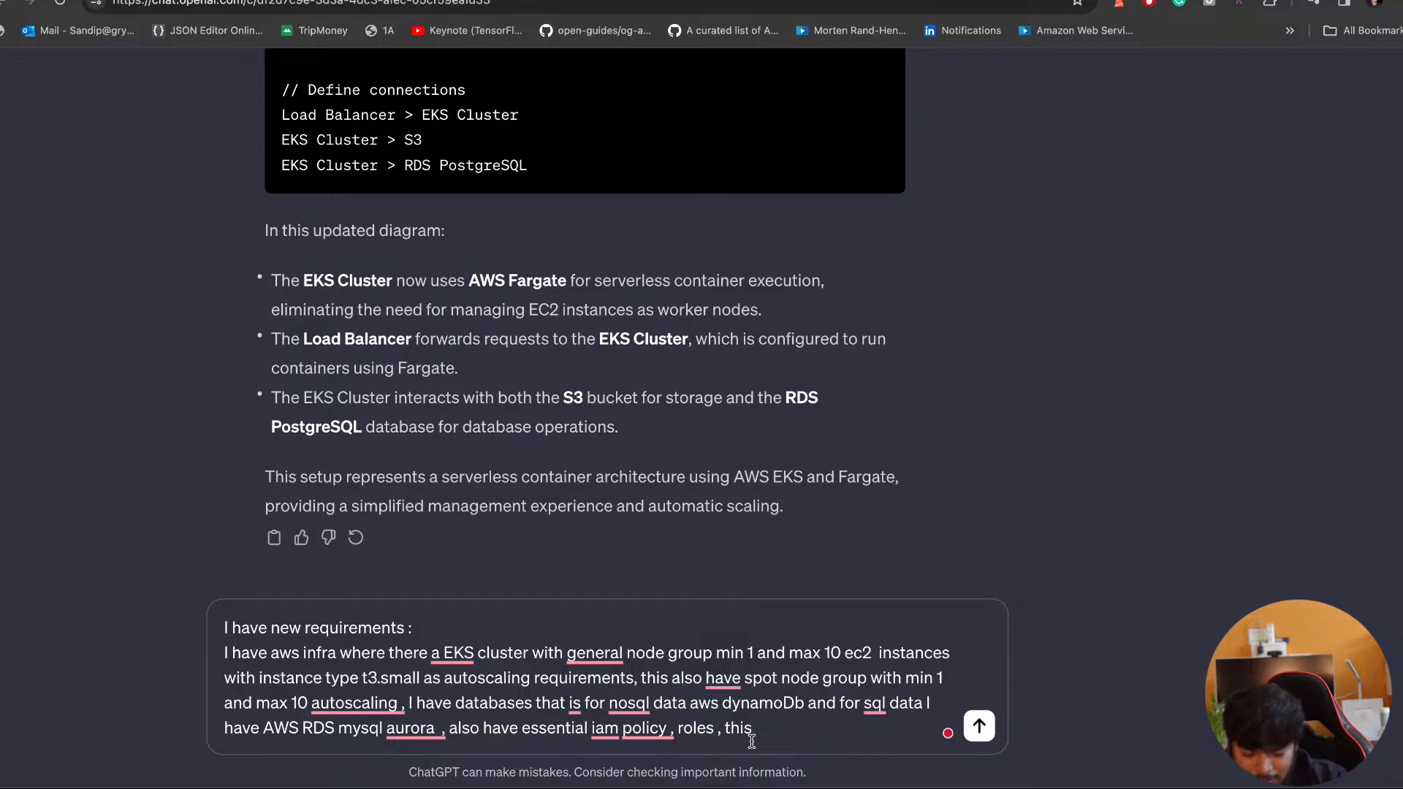
{"action": "type", "text": " eks has"}
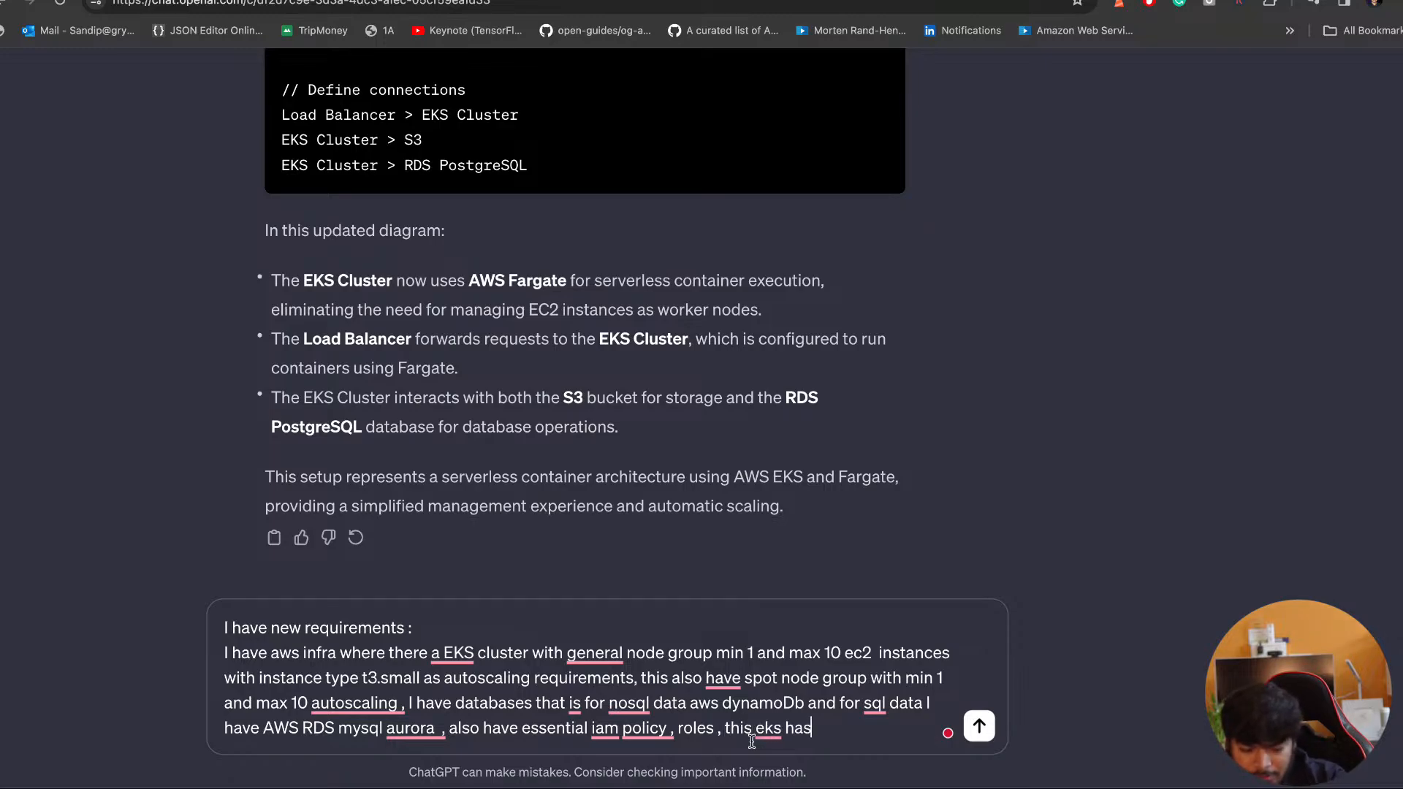
{"action": "type", "text": " load"}
{"action": "type", "text": " baa"}
{"action": "type", "text": "la"}
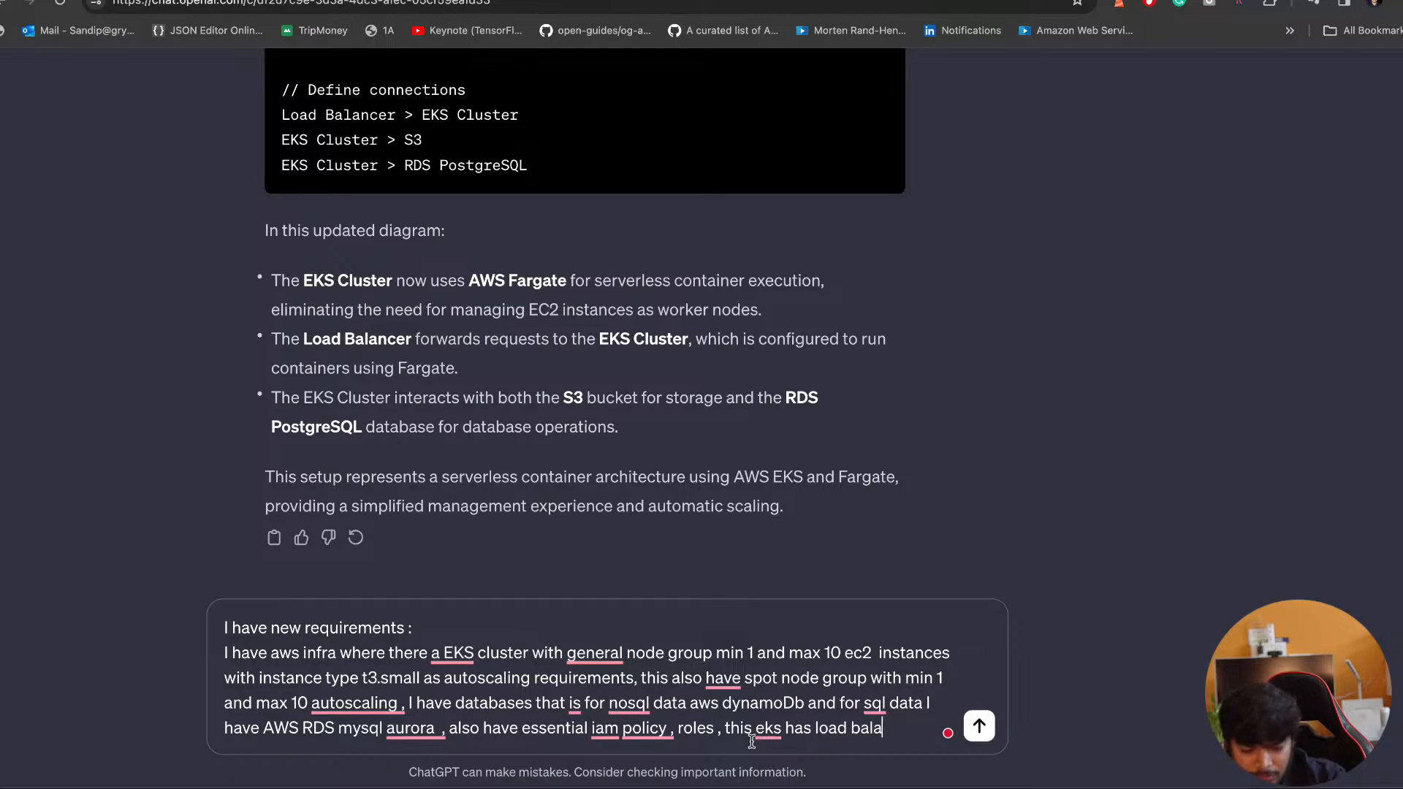
{"action": "type", "text": "ncer as well,"}
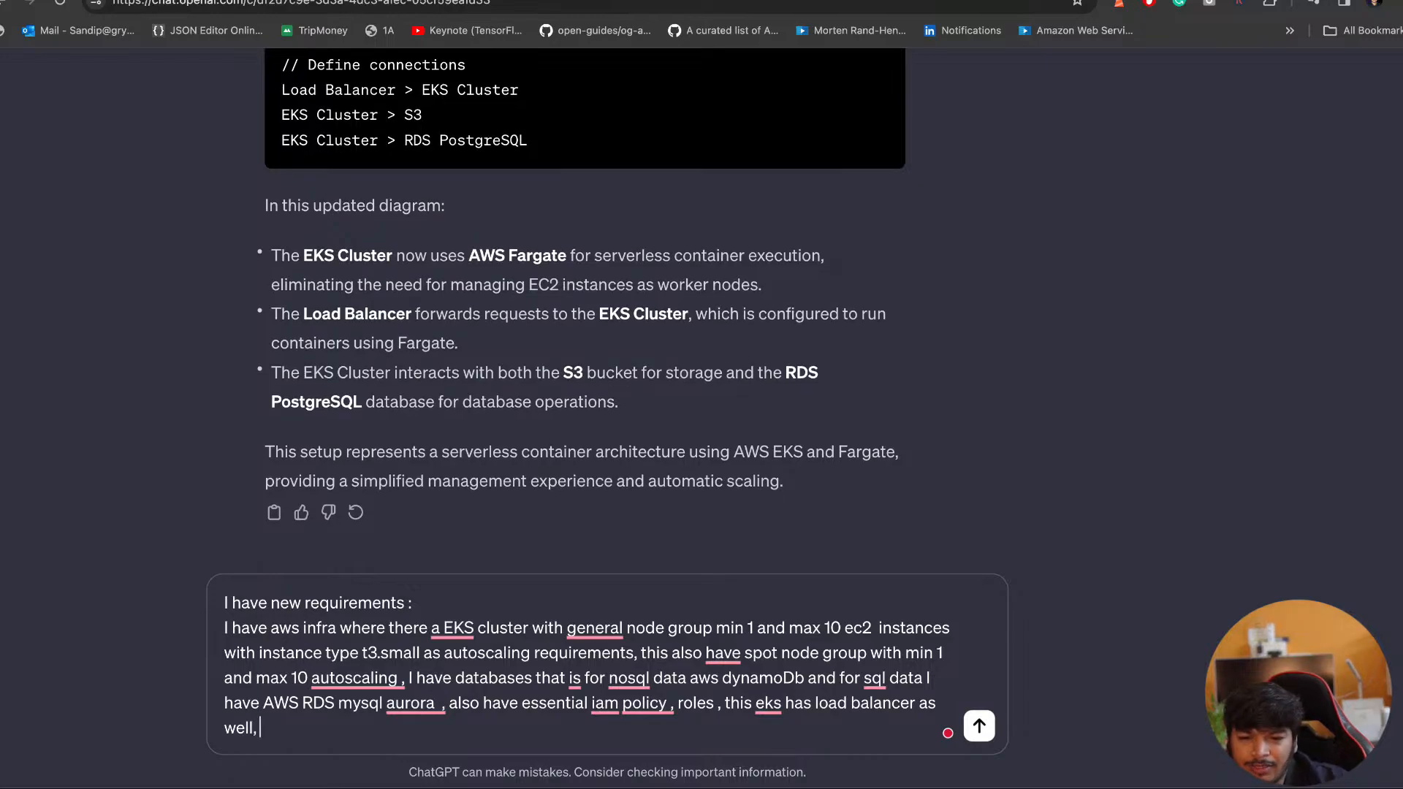
Check the terraform file list on GitHub, finish the ChatGPT prompt with "the images are coming from aws ecr" and send it
{"action": "key", "text": "ctrl+Tab"}
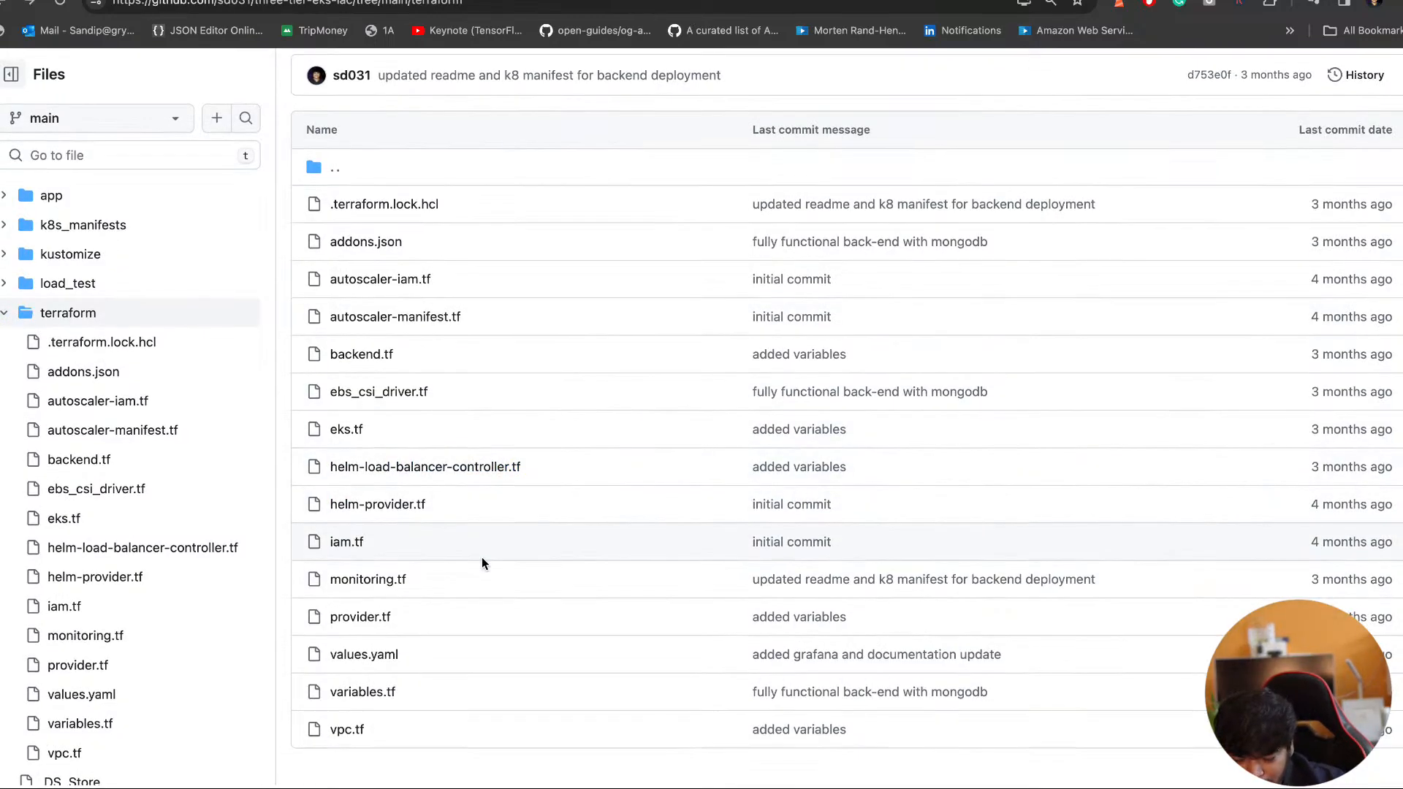
{"action": "key", "text": "ctrl+shift+Tab"}
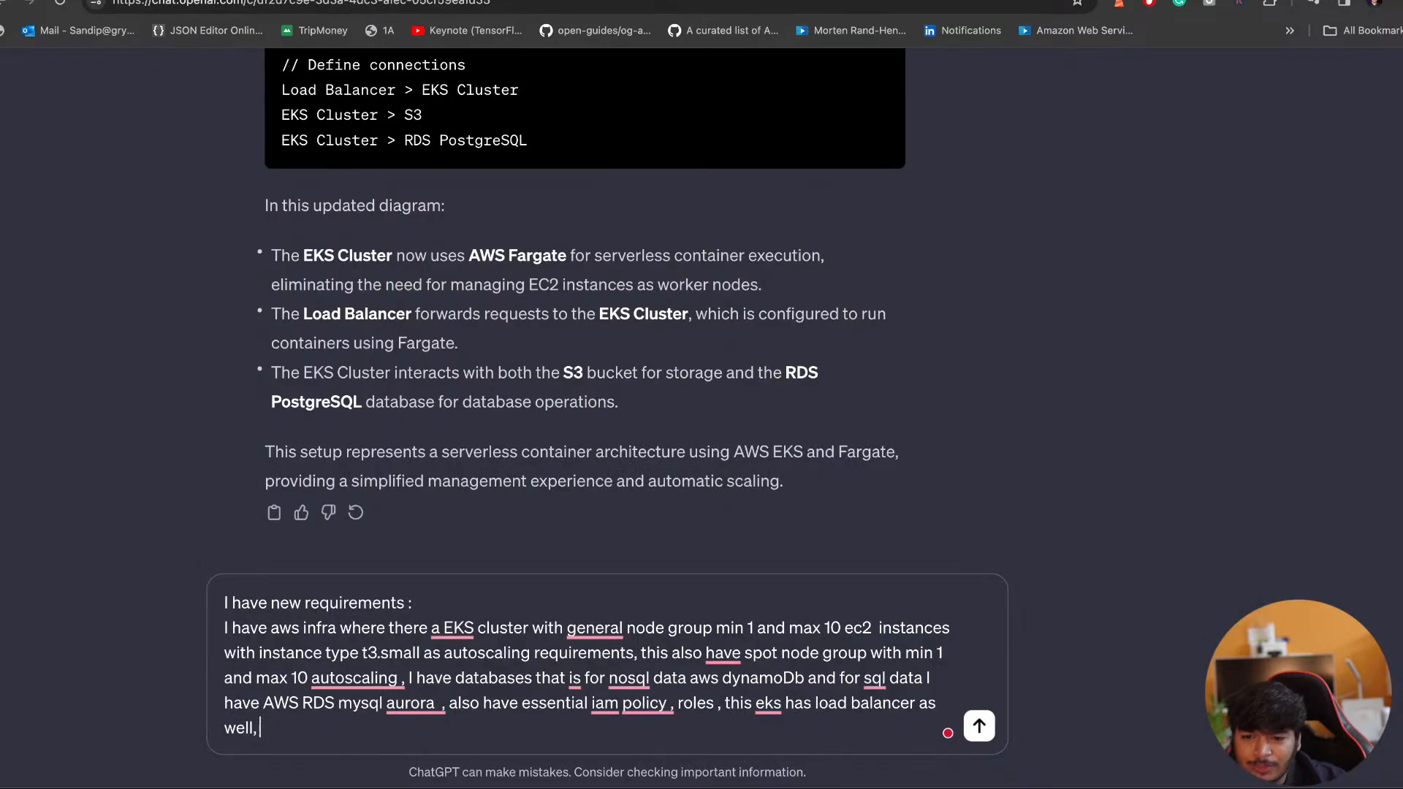
{"action": "type", "text": "the "}
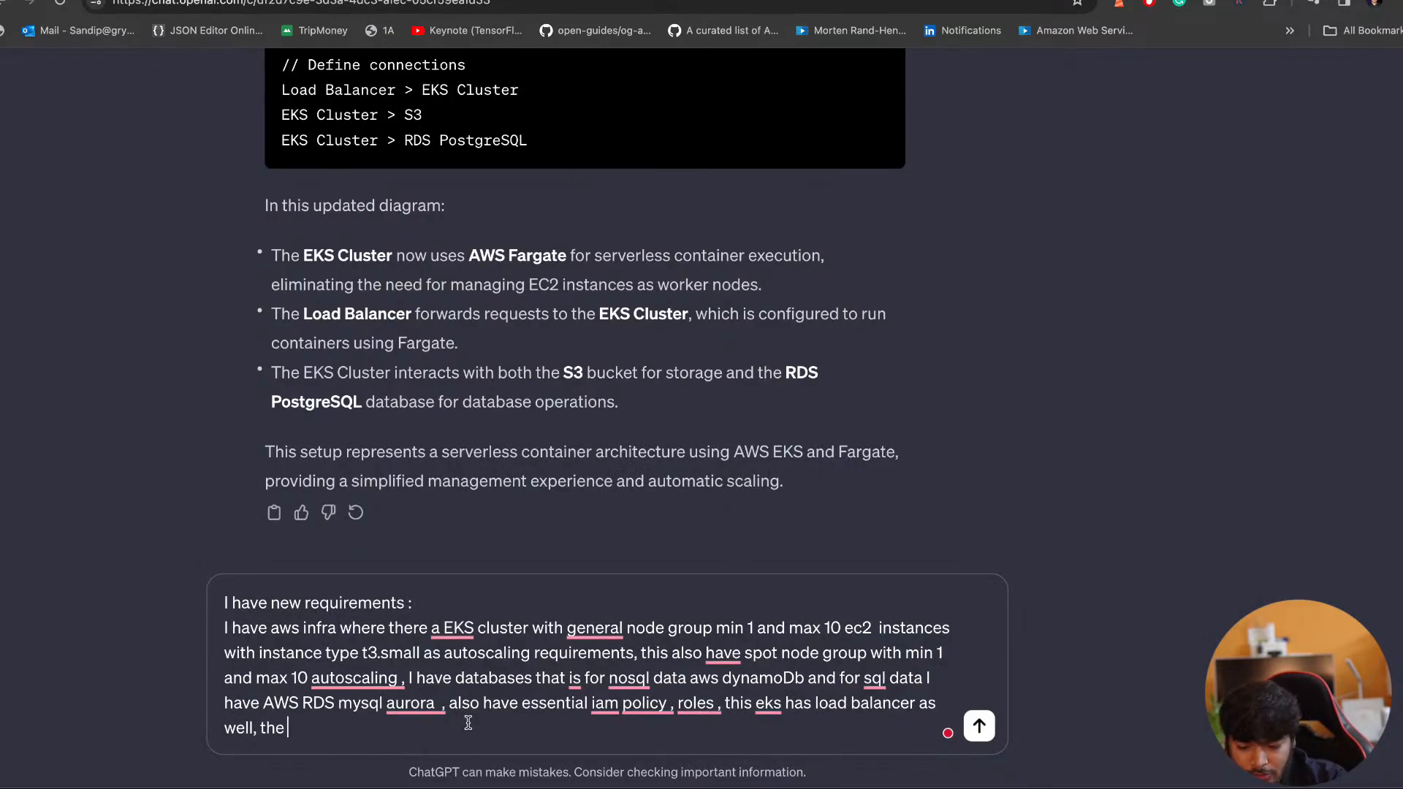
{"action": "type", "text": "images are coming from"}
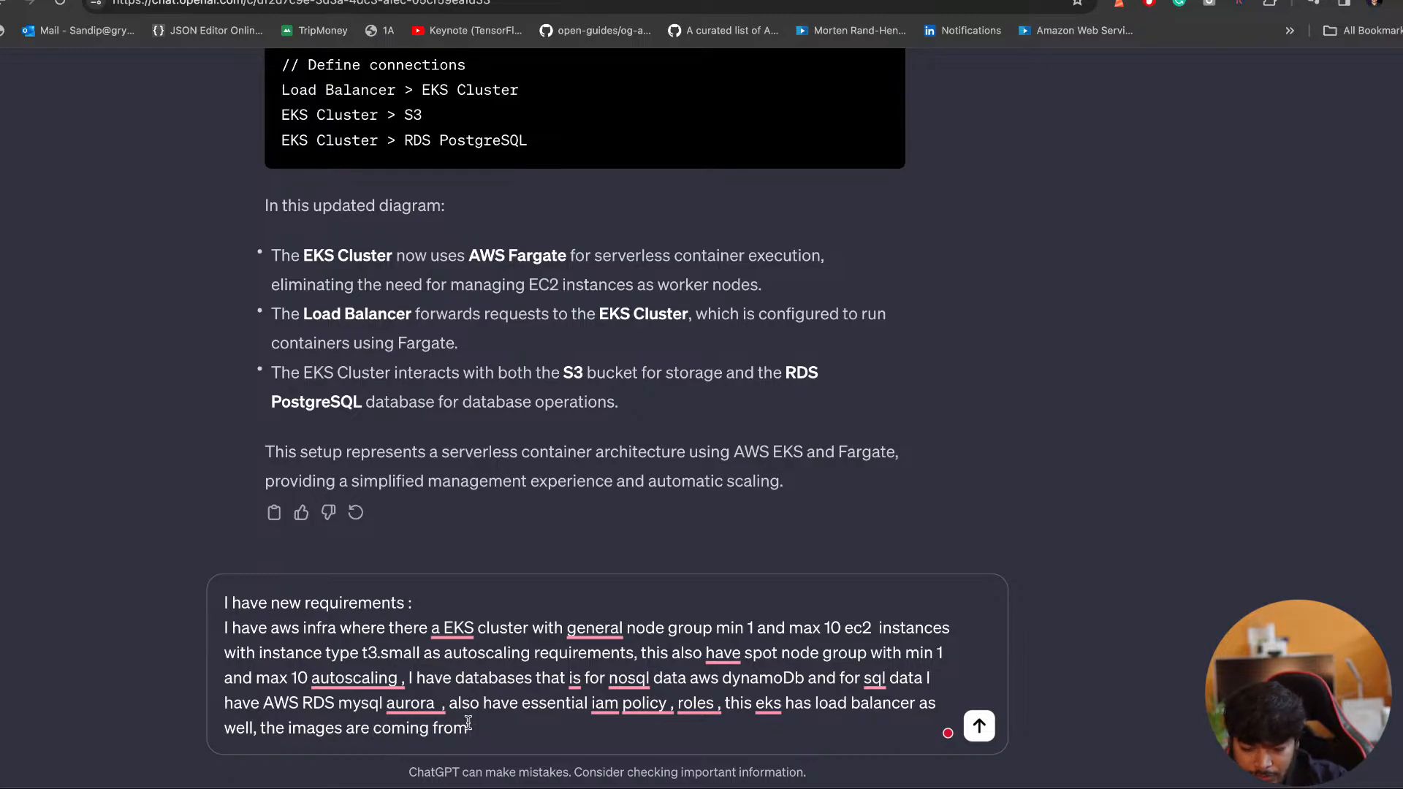
{"action": "type", "text": " a=ec"}
{"action": "key", "text": "BackSpace"}
{"action": "key", "text": "BackSpace"}
{"action": "key", "text": "BackSpace"}
{"action": "key", "text": "BackSpace"}
{"action": "key", "text": "BackSpace"}
{"action": "type", "text": "aws ecr"}
{"action": "key", "text": "Return"}
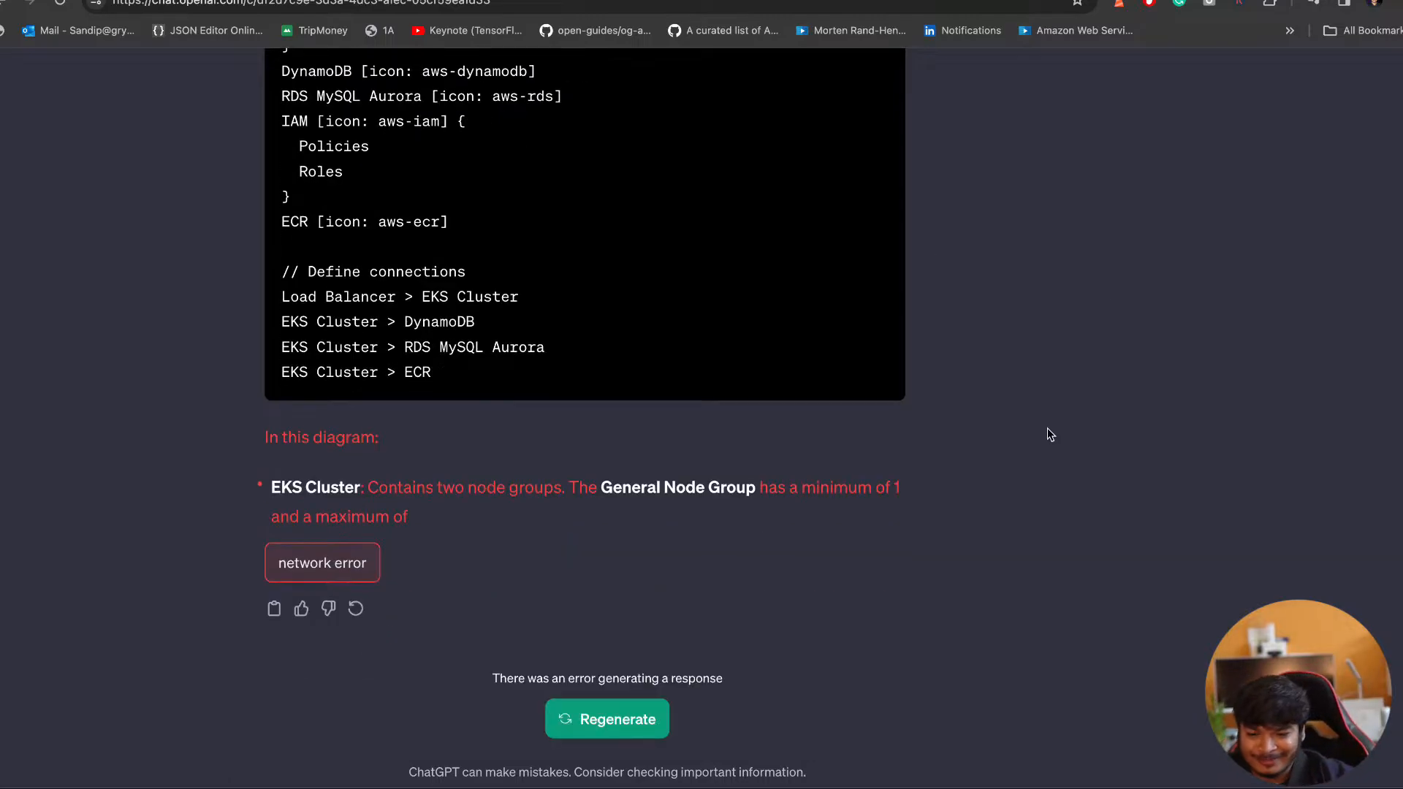
Regenerate the response and copy its diagram-as-code block
{"action": "left_click", "coordinate": [618, 722]}
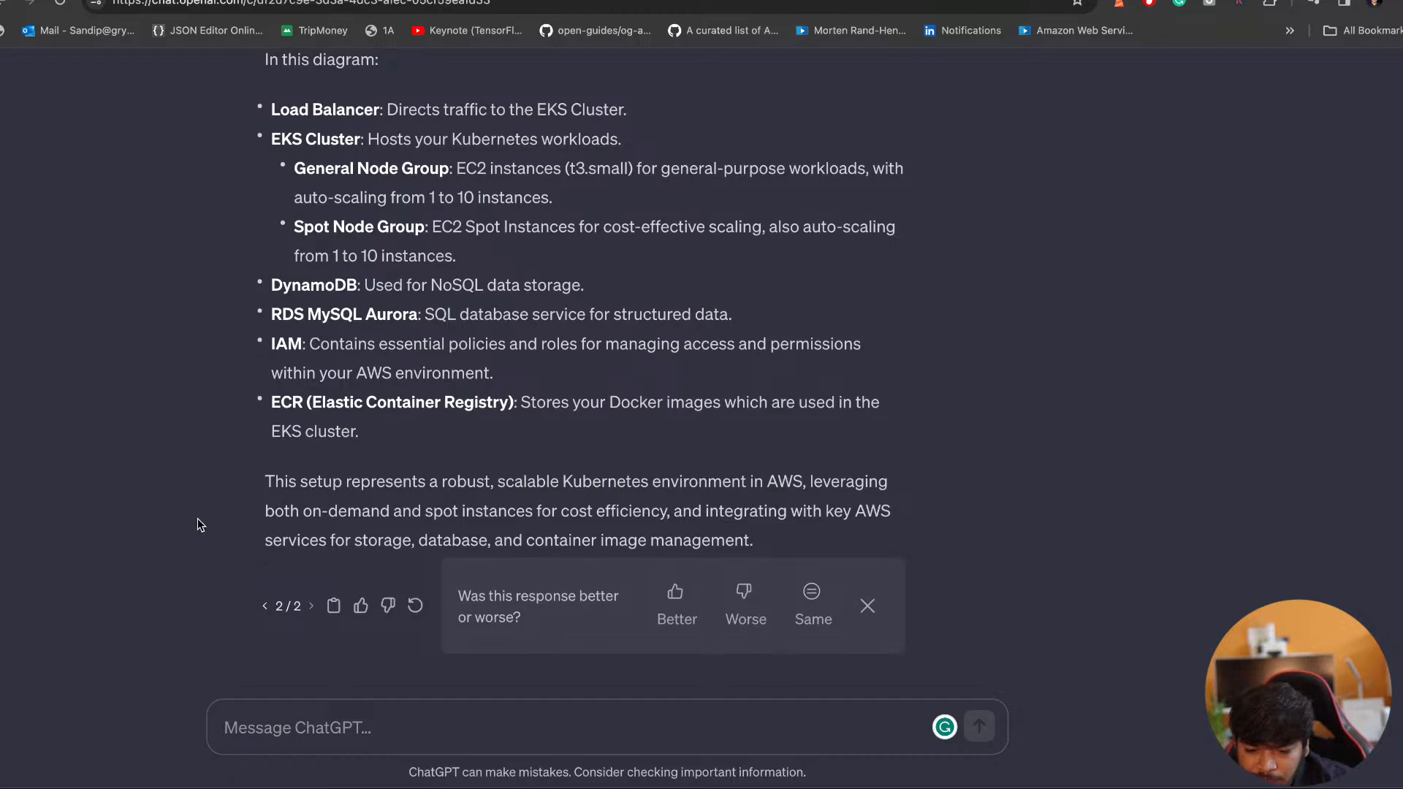
{"action": "scroll", "coordinate": [197, 518], "scroll_direction": "up", "scroll_amount": 12}
{"action": "scroll", "coordinate": [197, 519], "scroll_direction": "up", "scroll_amount": 1}
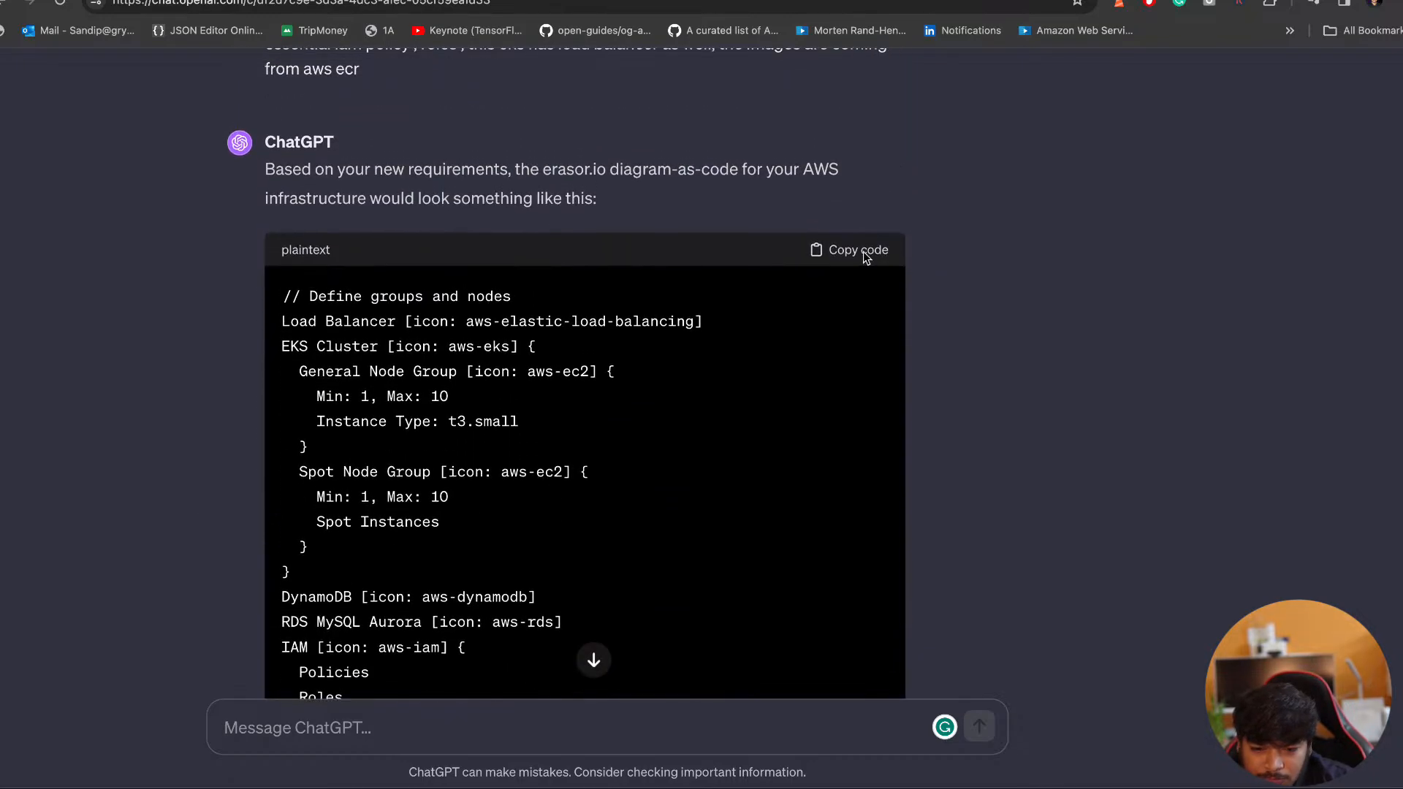
{"action": "left_click", "coordinate": [864, 253]}
Switch to the Eraser canvas, open the cloud diagram's code and replace all of it with the copied diagram-as-code
{"action": "left_click", "coordinate": [548, 2]}
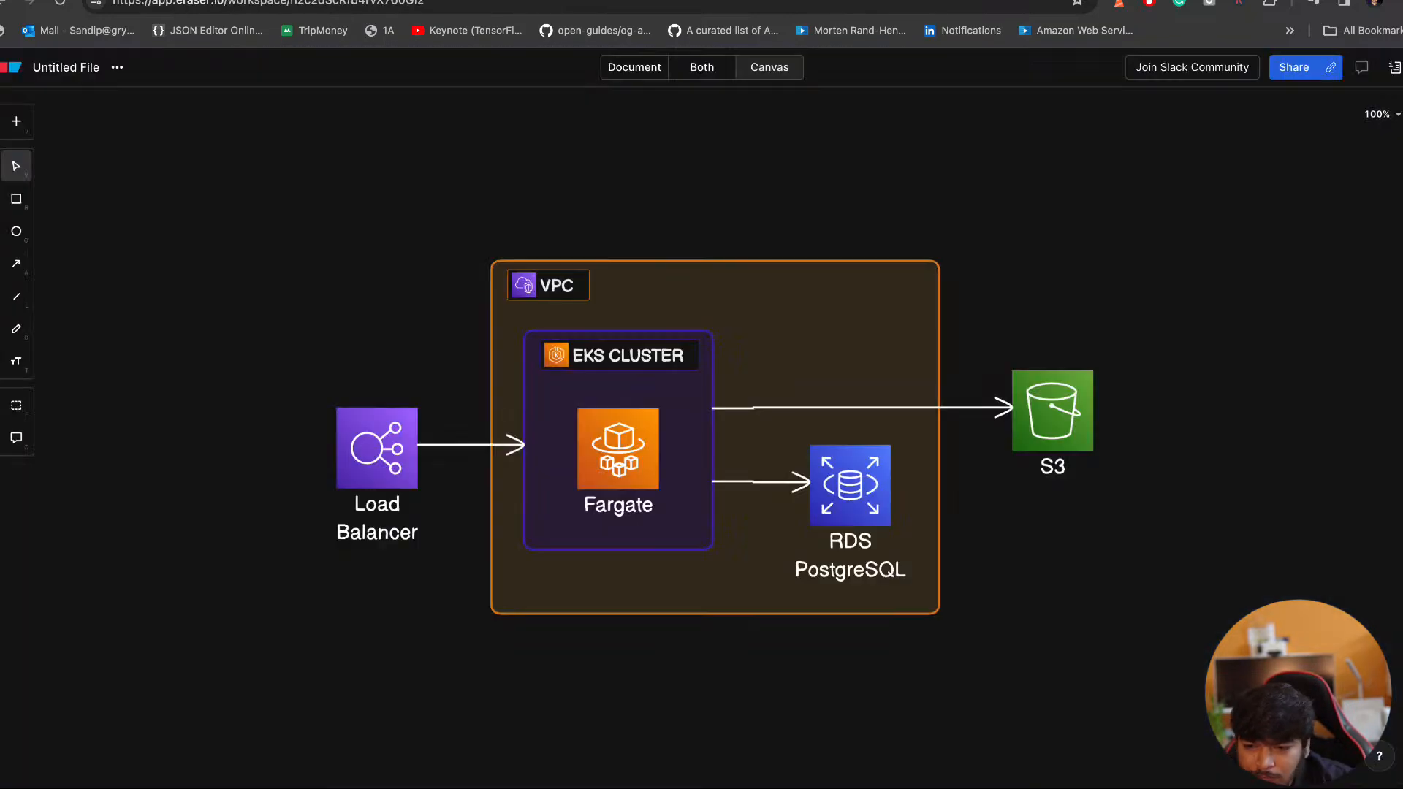
{"action": "double_click", "coordinate": [817, 442]}
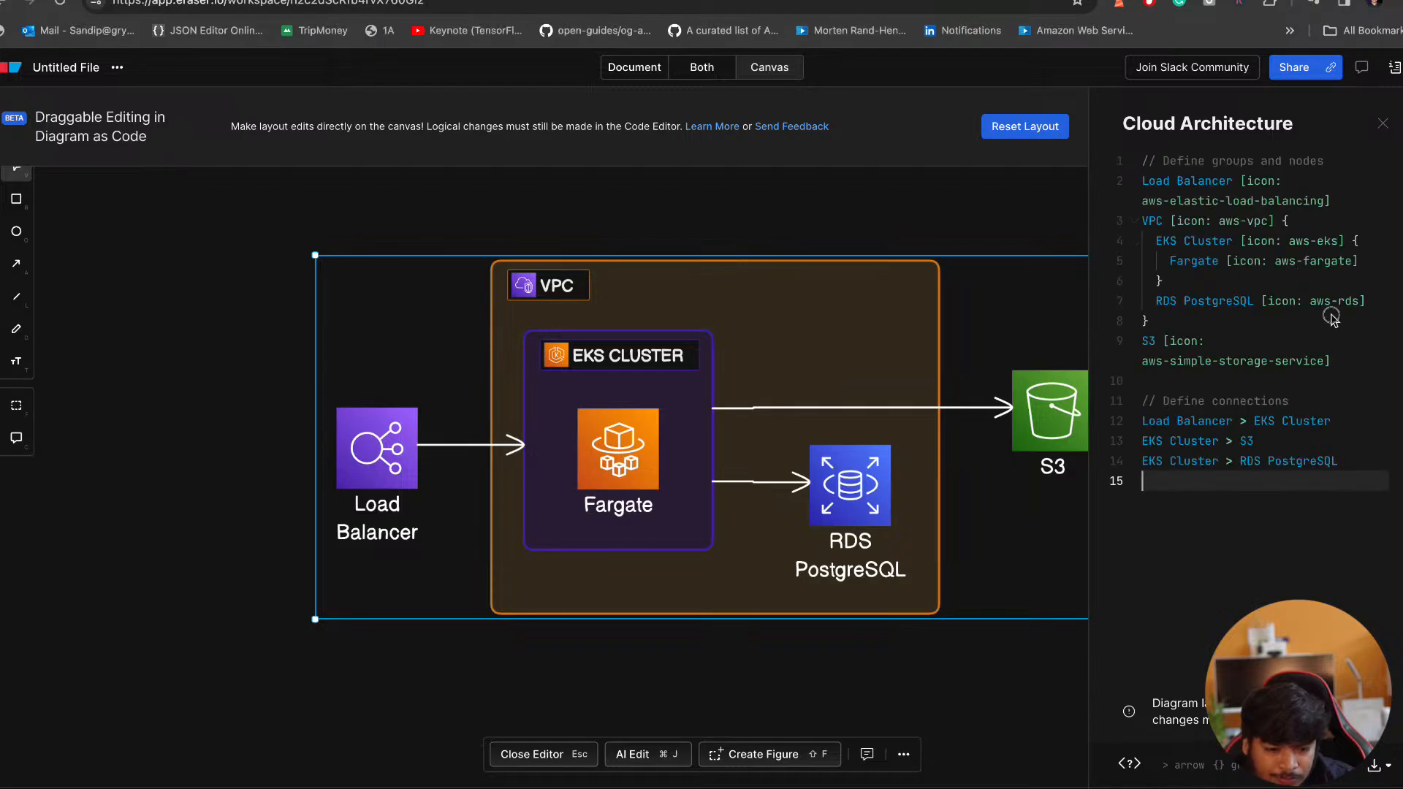
{"action": "left_click", "coordinate": [1218, 343]}
{"action": "key", "text": "super+a"}
{"action": "key", "text": "super+v"}
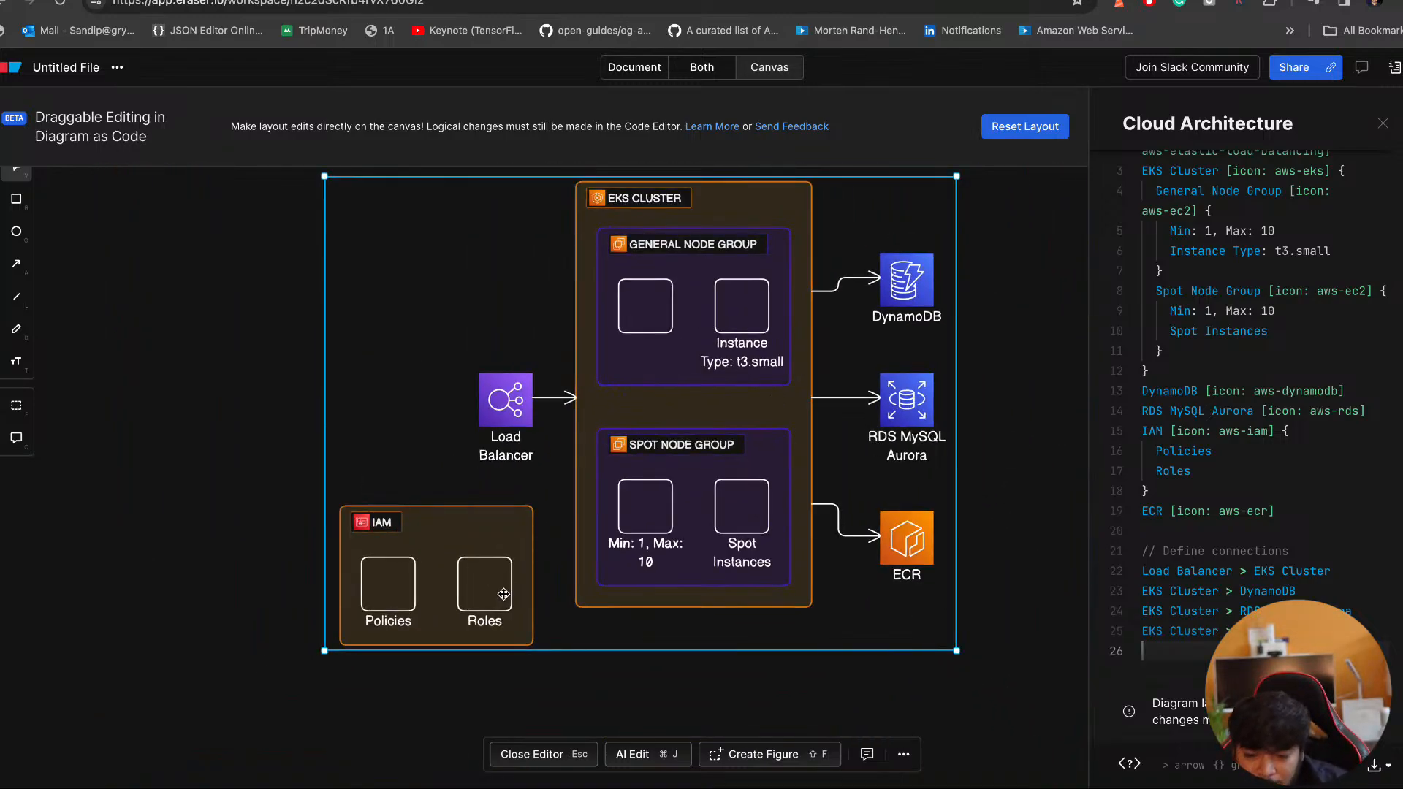
Examine the load balancer, node group boxes, ECR node and its connection to the EKS cluster in the regenerated diagram
{"action": "left_click", "coordinate": [505, 399]}
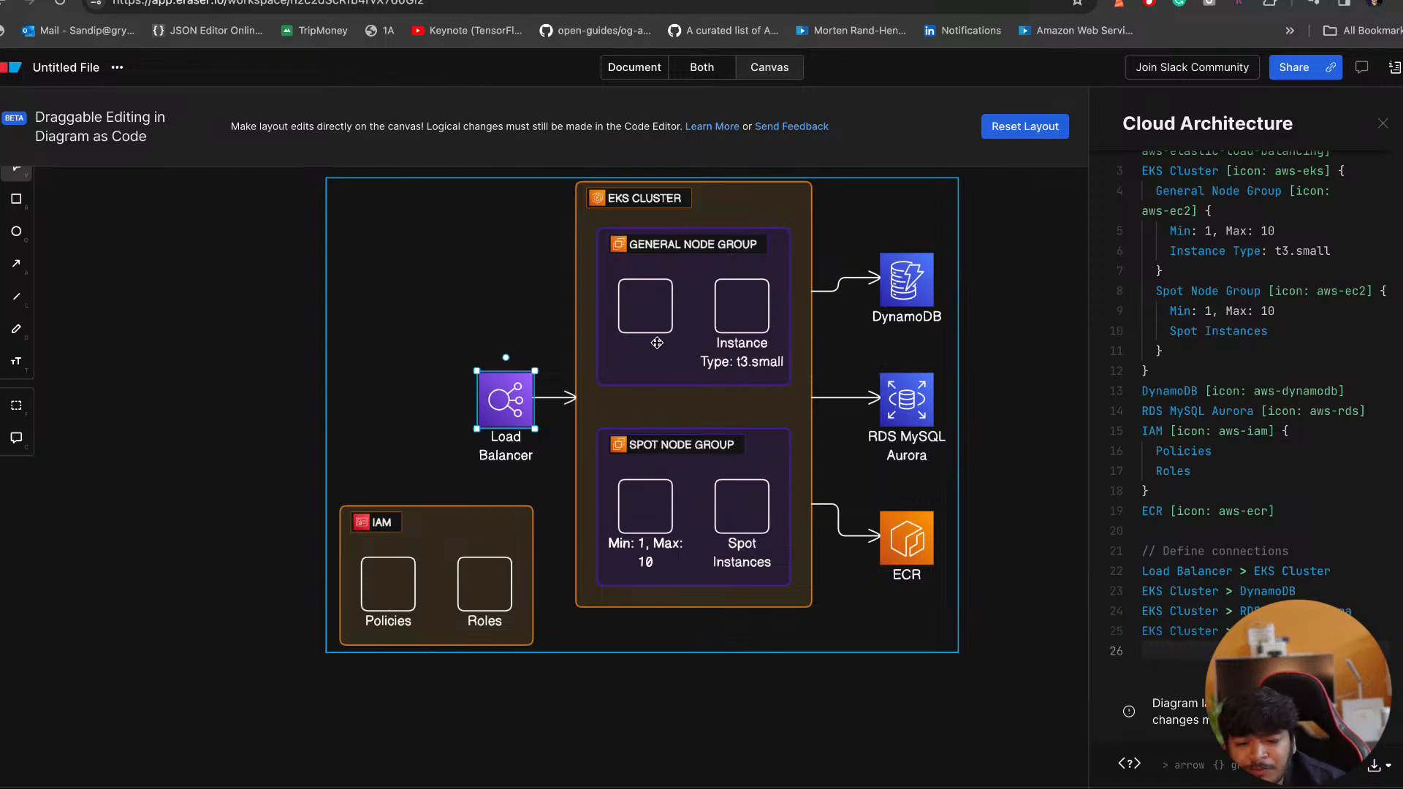
{"action": "left_click", "coordinate": [761, 530]}
{"action": "left_click", "coordinate": [738, 341]}
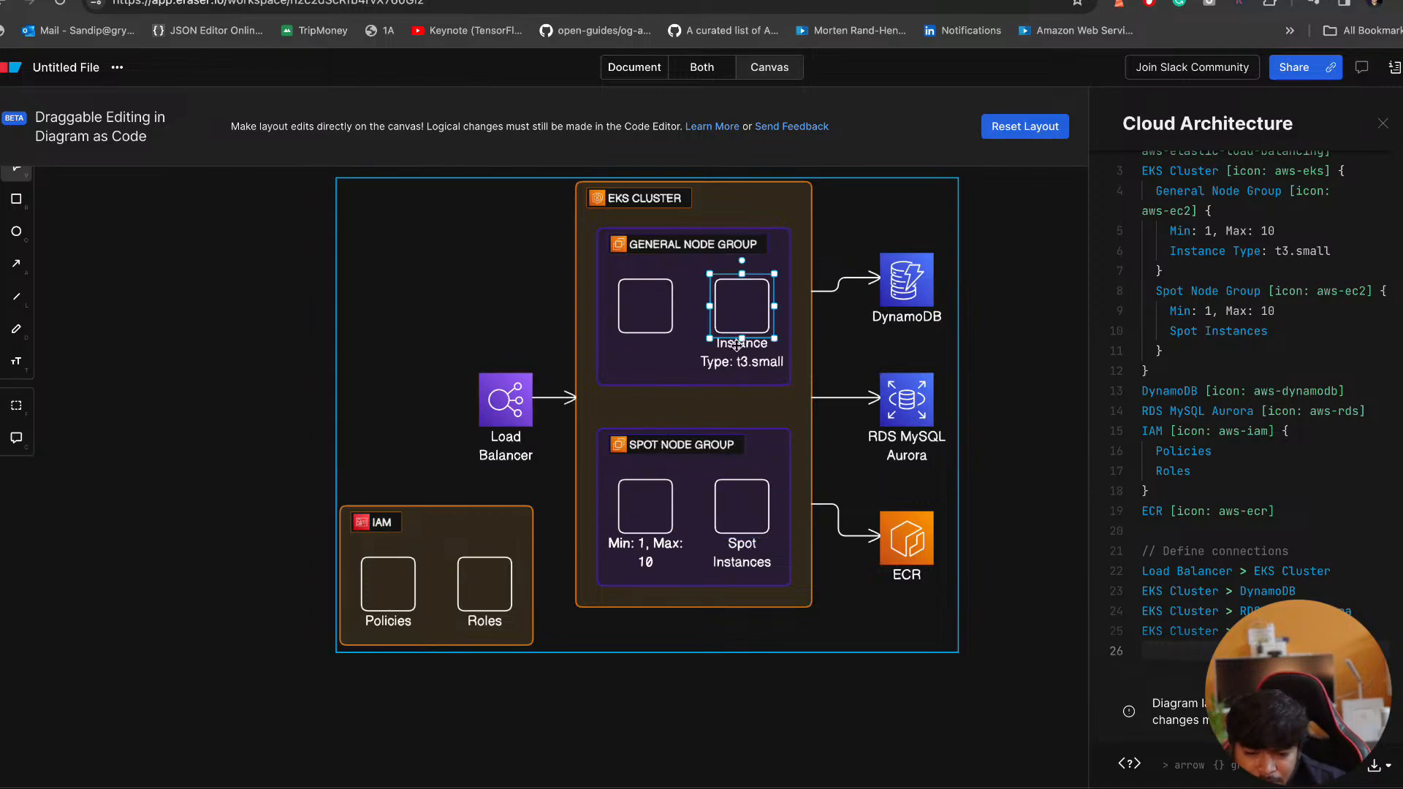
{"action": "left_click", "coordinate": [647, 329]}
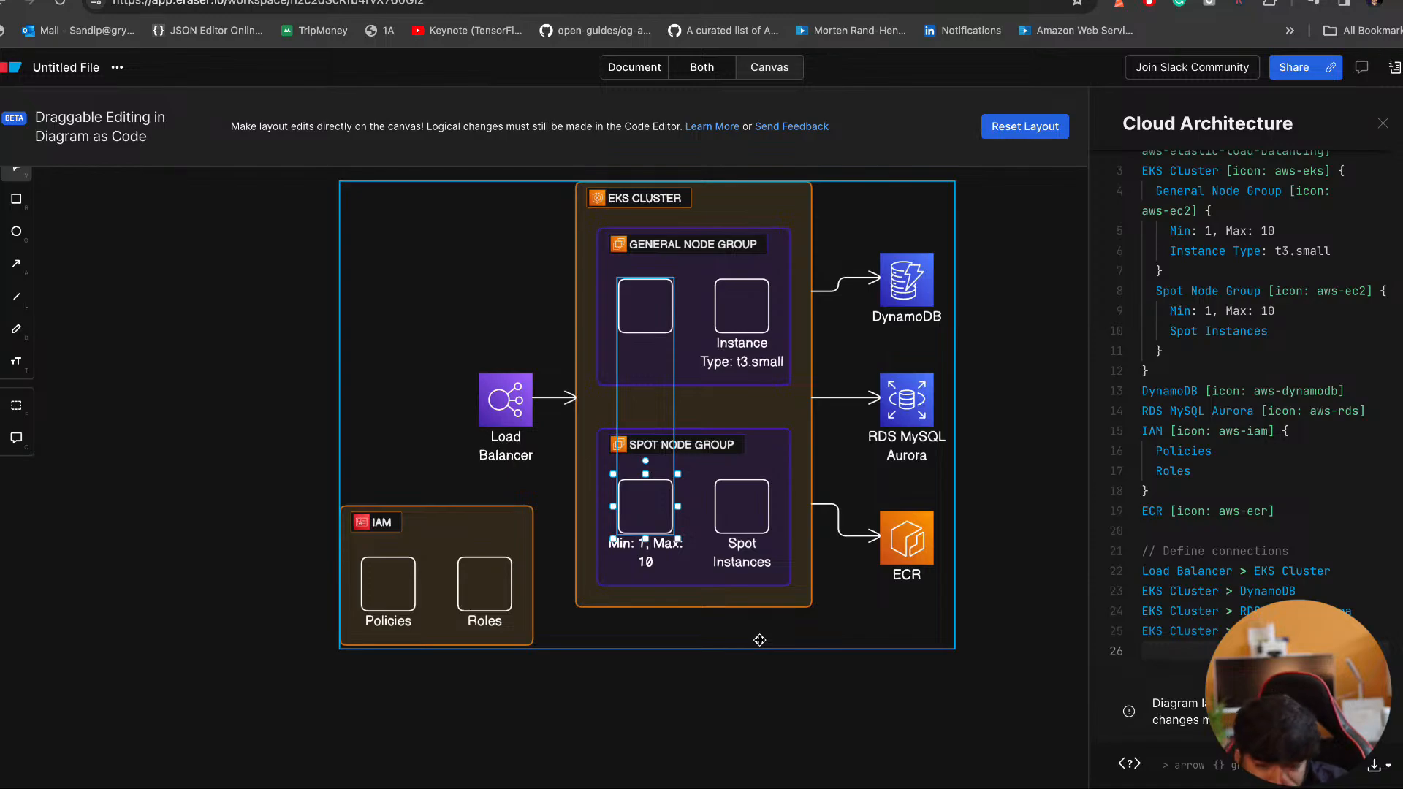
{"action": "left_click", "coordinate": [744, 330]}
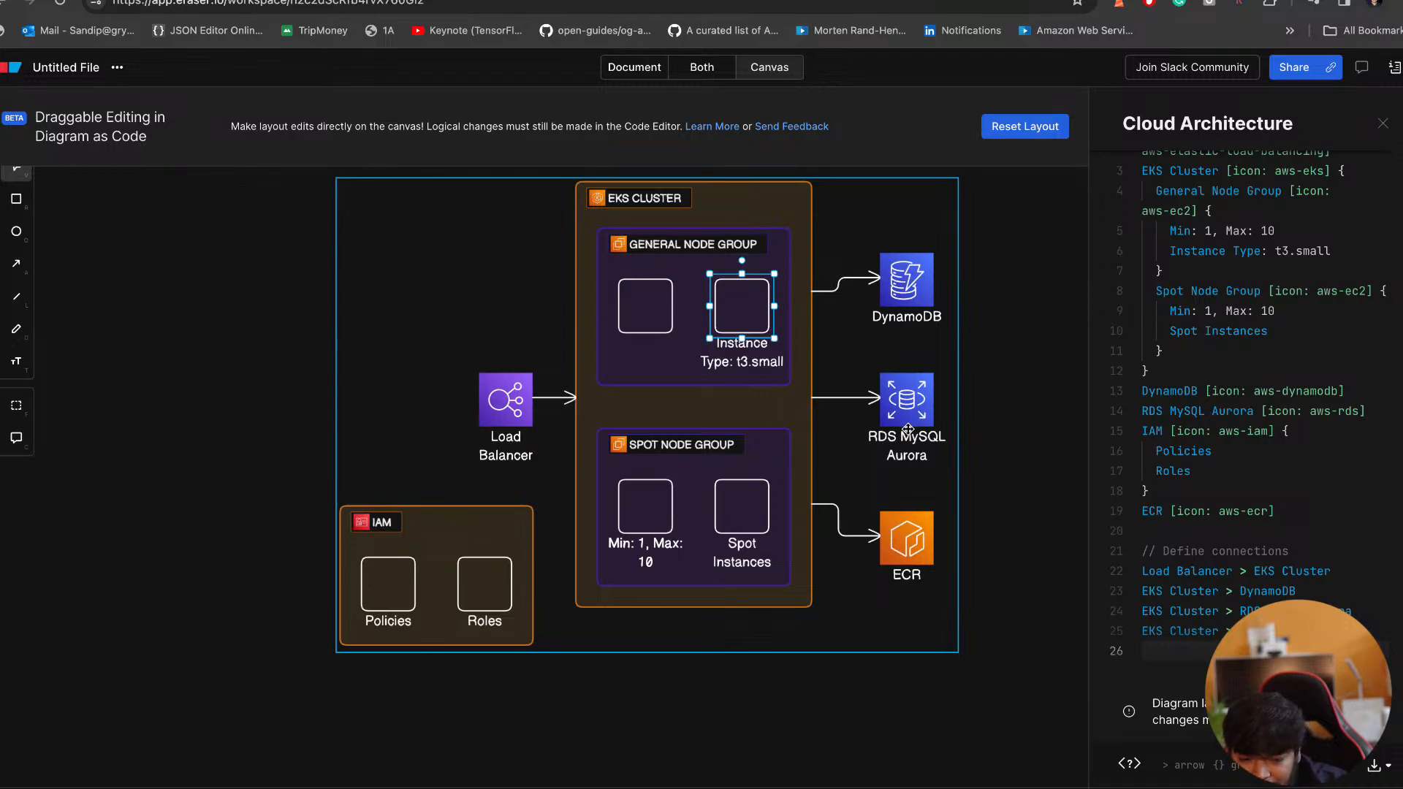
{"action": "left_click", "coordinate": [887, 543]}
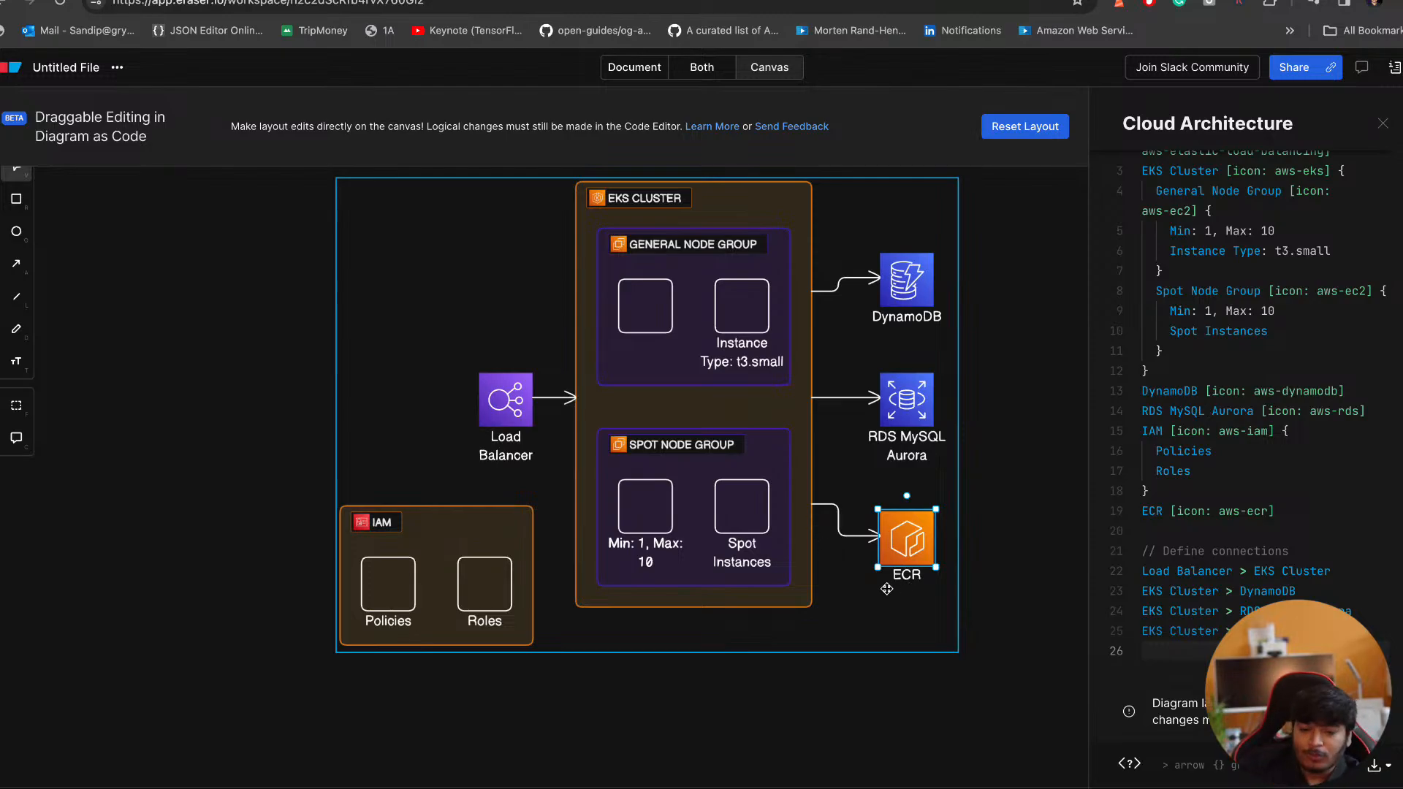
{"action": "left_click", "coordinate": [839, 516]}
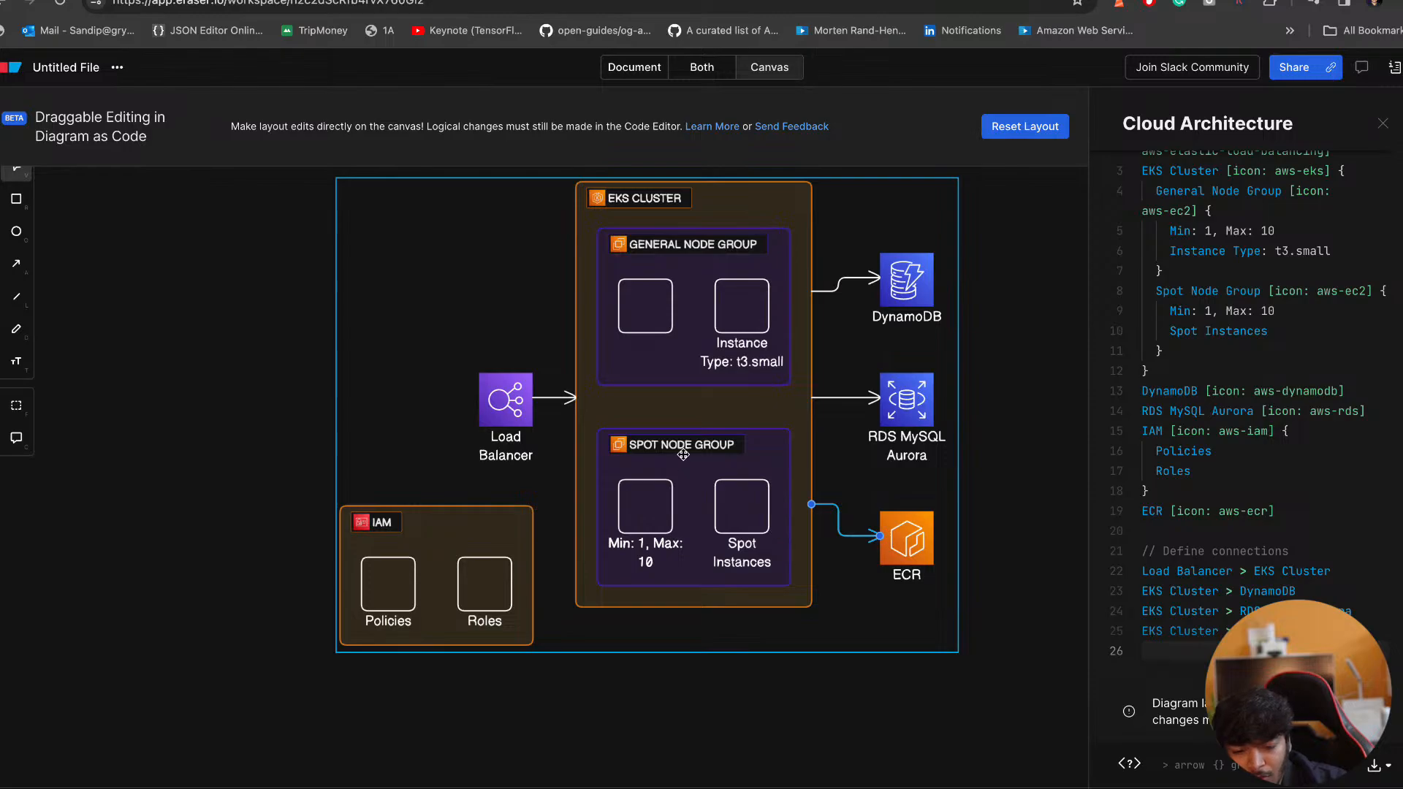
{"action": "left_click", "coordinate": [914, 542]}
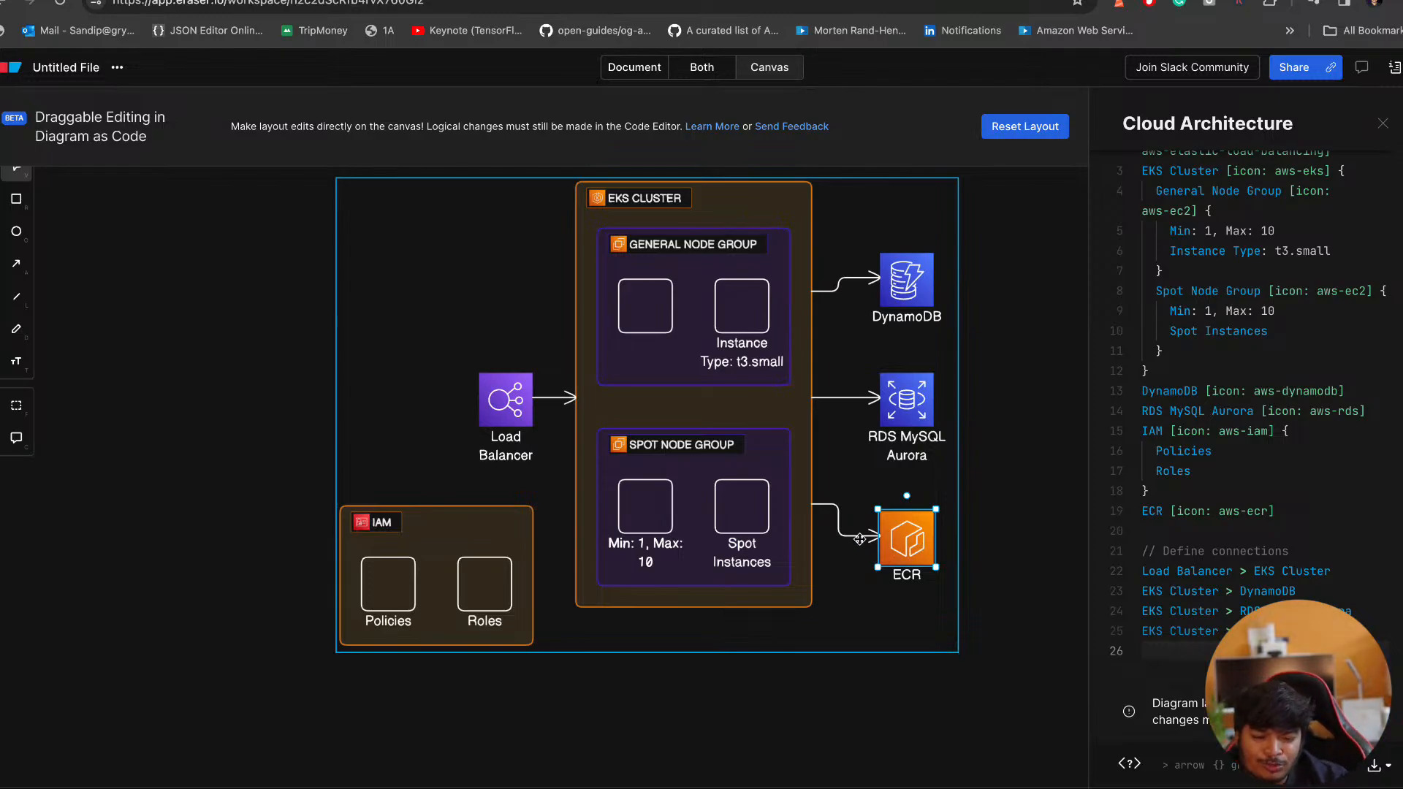
{"action": "left_click", "coordinate": [860, 537]}
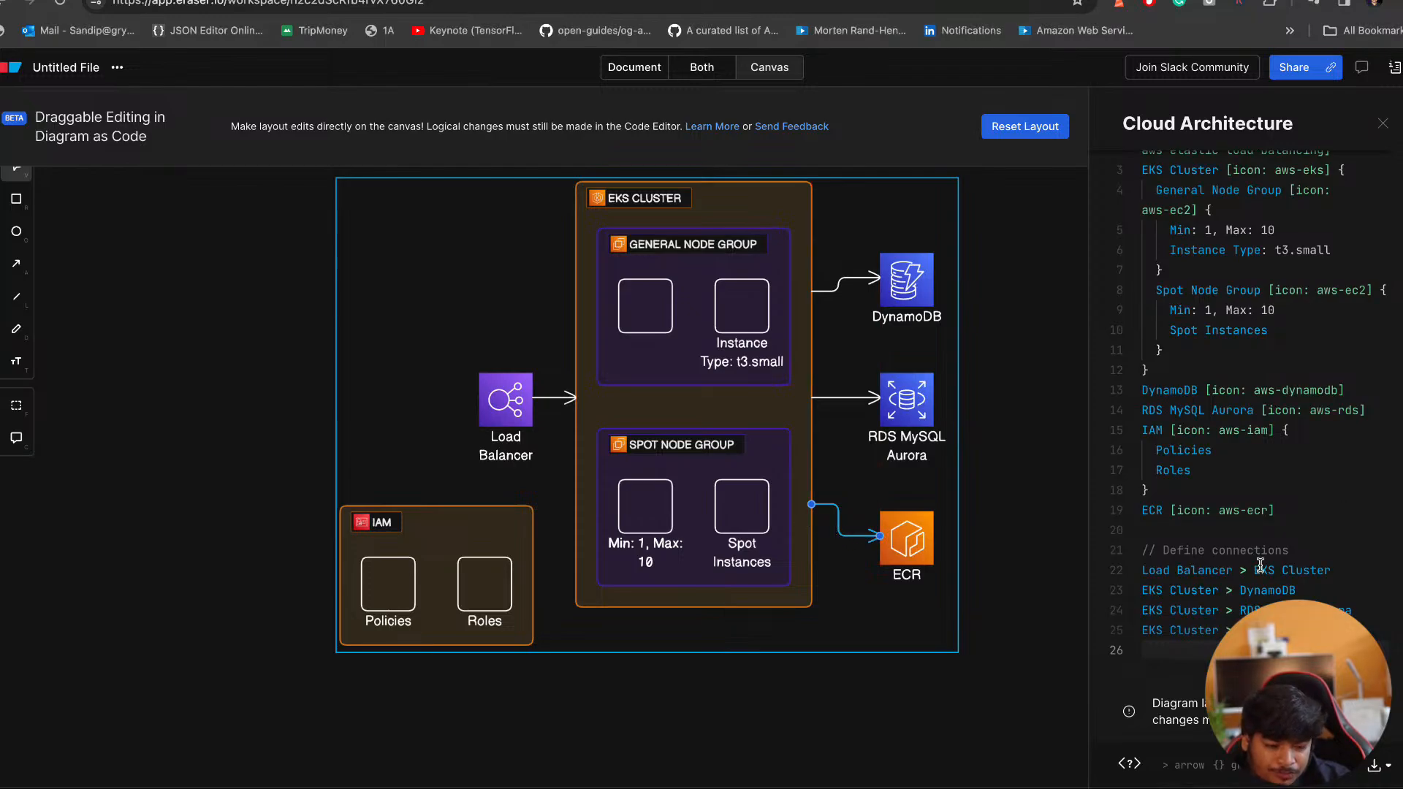
Examine the connection definitions at the end of the diagram code, especially the direction of the line linking EKS Cluster and ECR
{"action": "left_click", "coordinate": [1224, 590]}
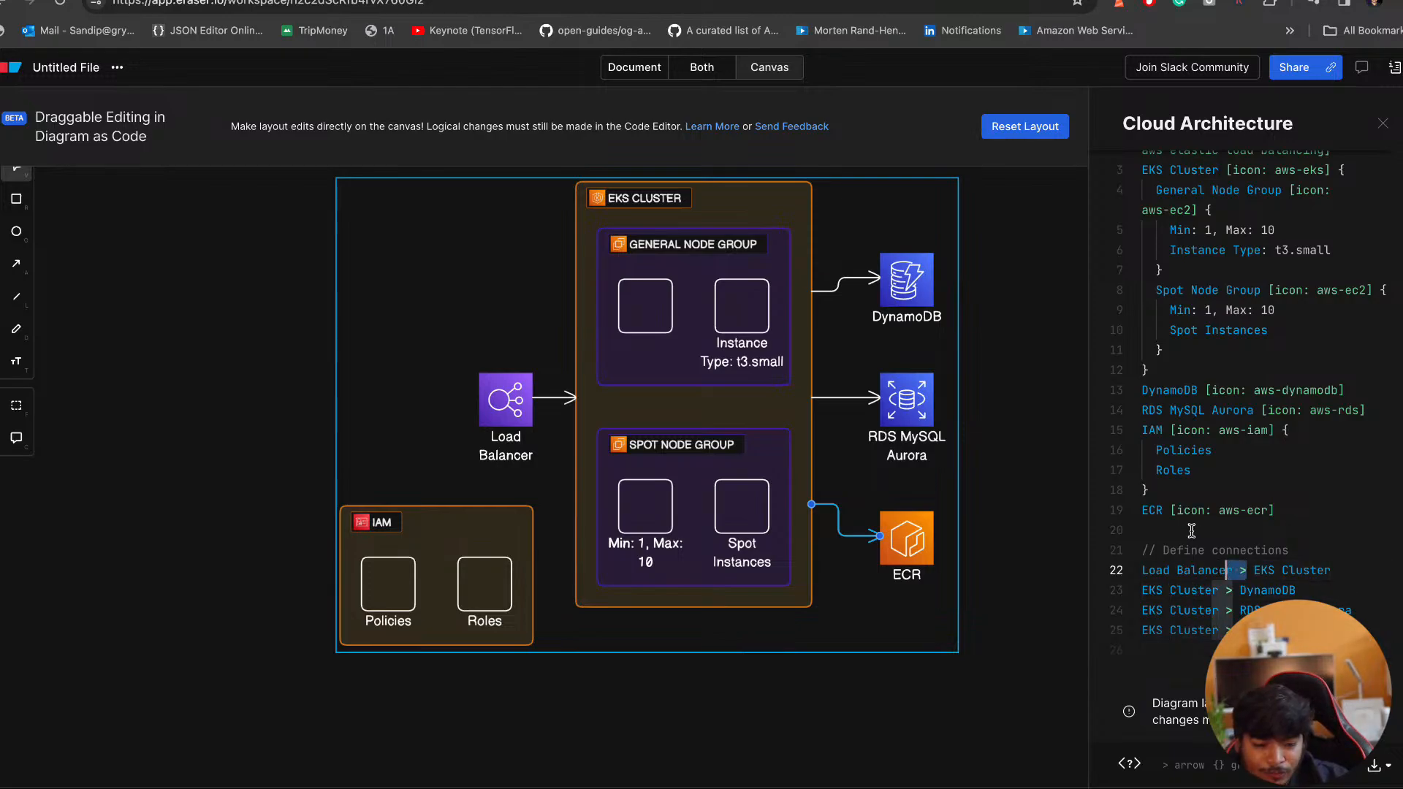
{"action": "left_click_drag", "start_coordinate": [1282, 550], "coordinate": [1123, 553]}
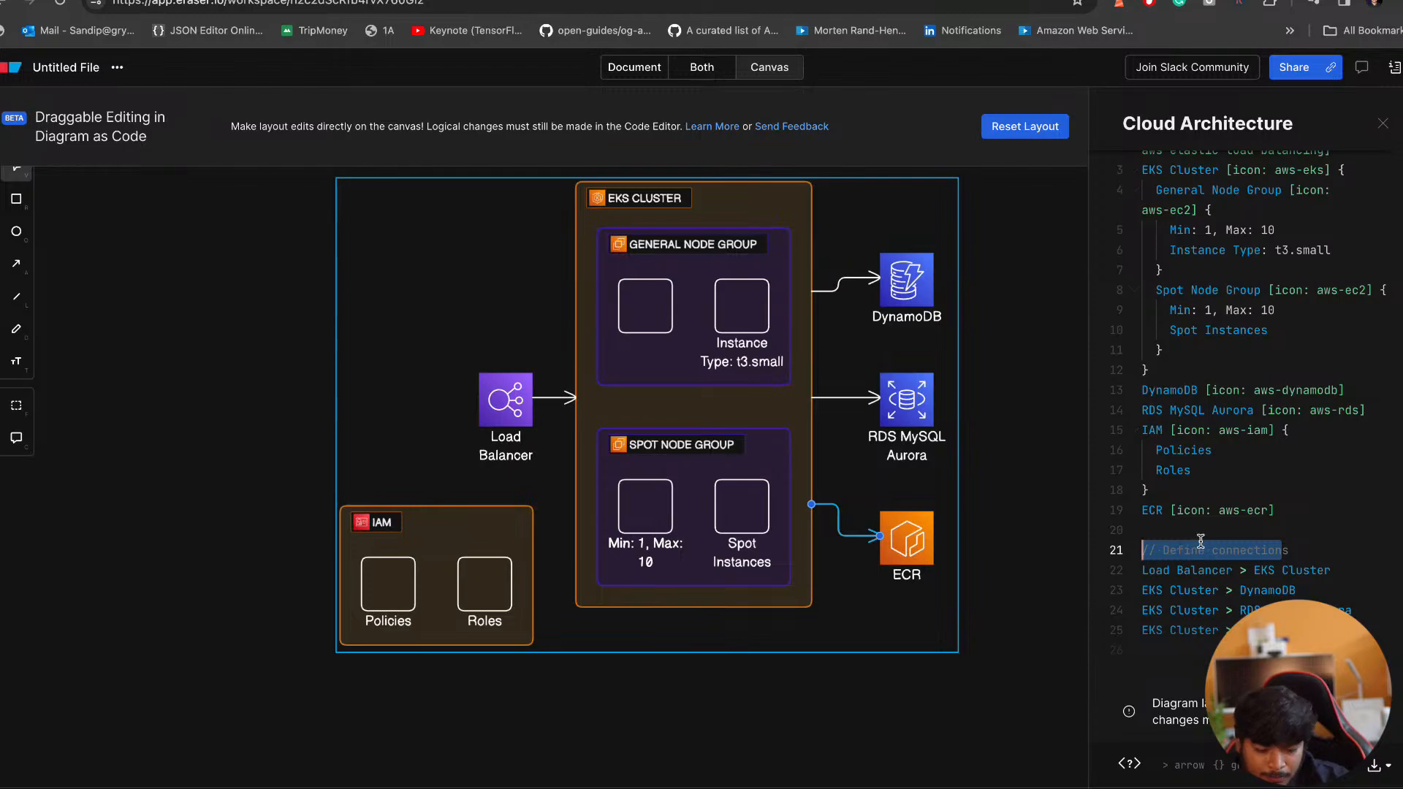
{"action": "key", "text": "super+equal"}
{"action": "key", "text": "super+equal"}
{"action": "key", "text": "super+equal"}
{"action": "scroll", "coordinate": [1185, 541], "scroll_direction": "down", "scroll_amount": 5}
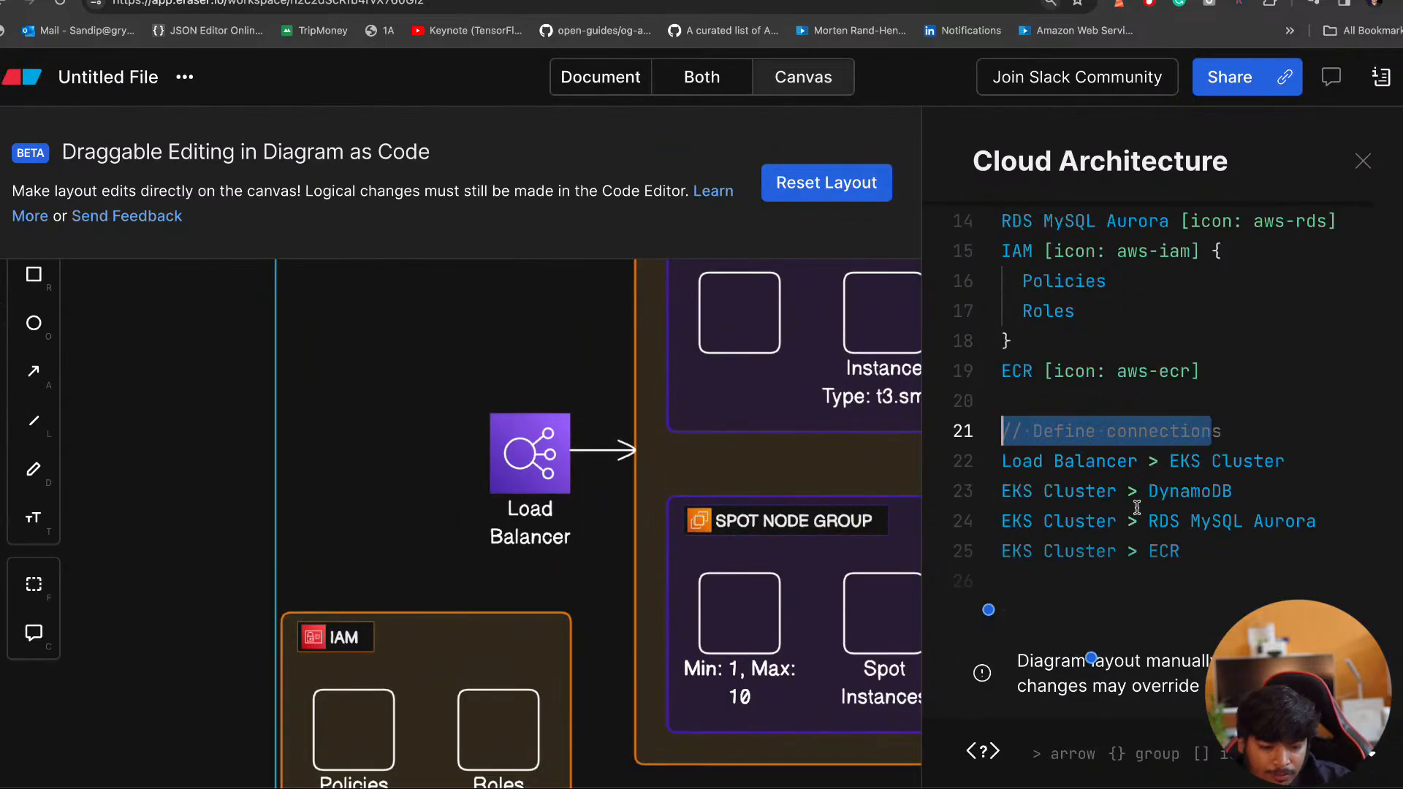
{"action": "left_click_drag", "start_coordinate": [1221, 431], "coordinate": [1004, 426]}
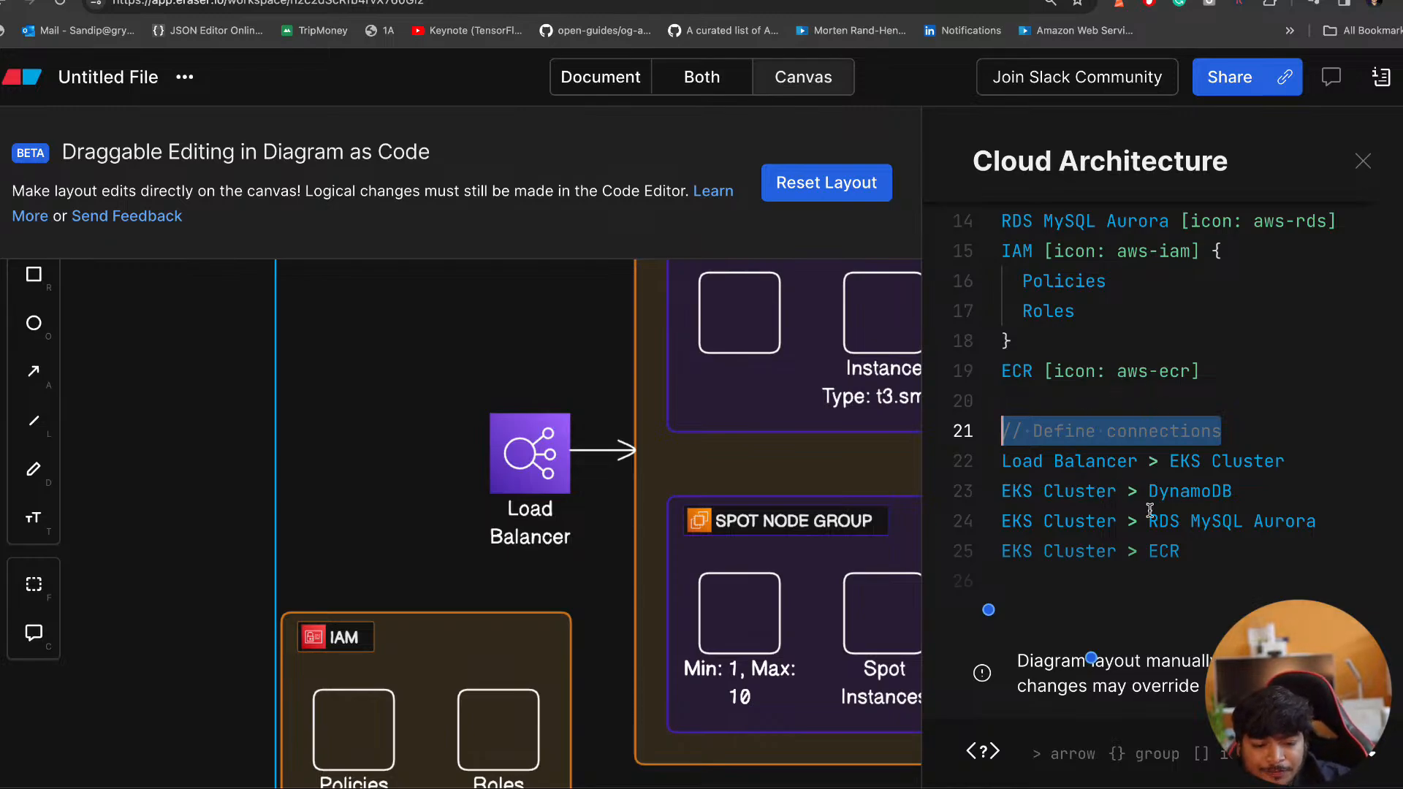
{"action": "left_click", "coordinate": [1137, 551]}
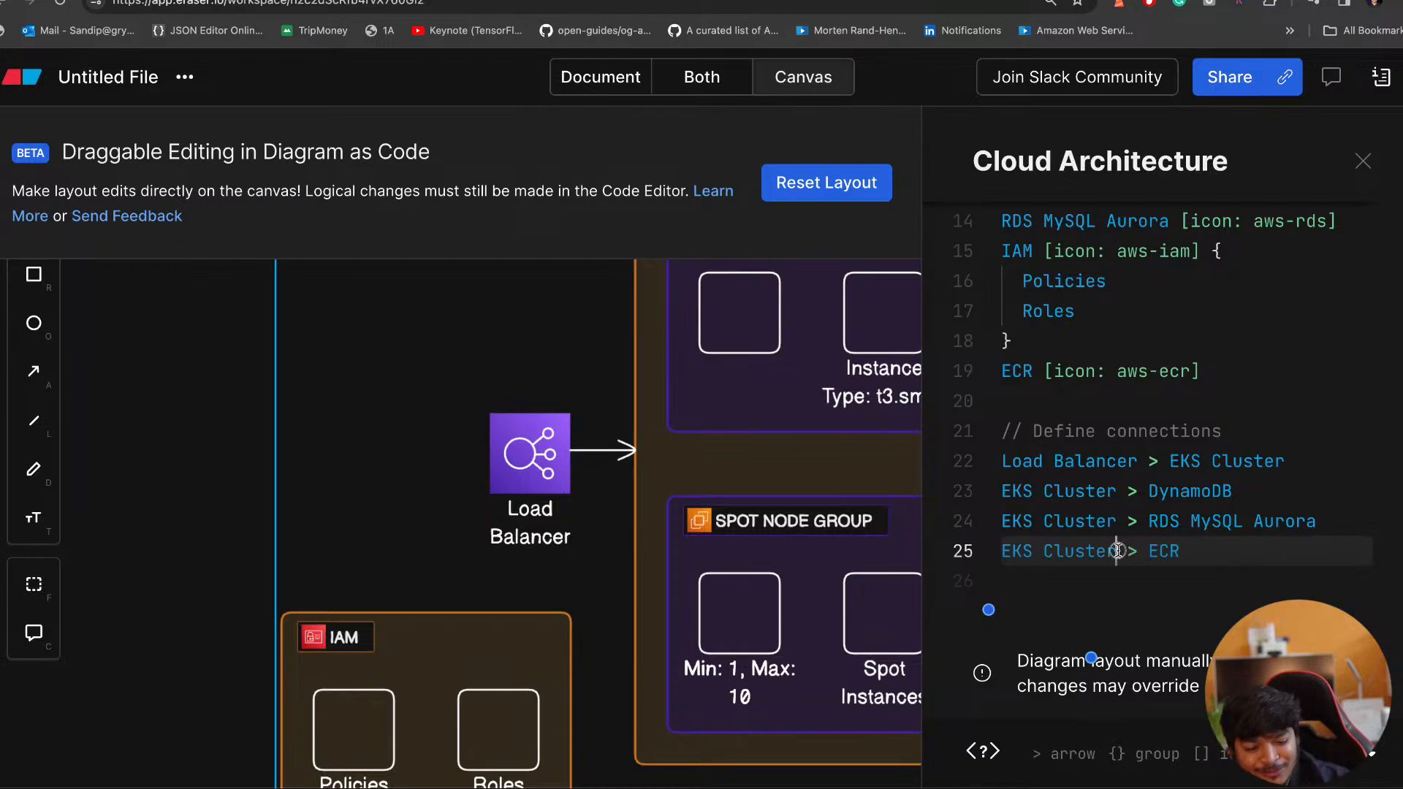
{"action": "left_click_drag", "start_coordinate": [1117, 551], "coordinate": [1012, 551]}
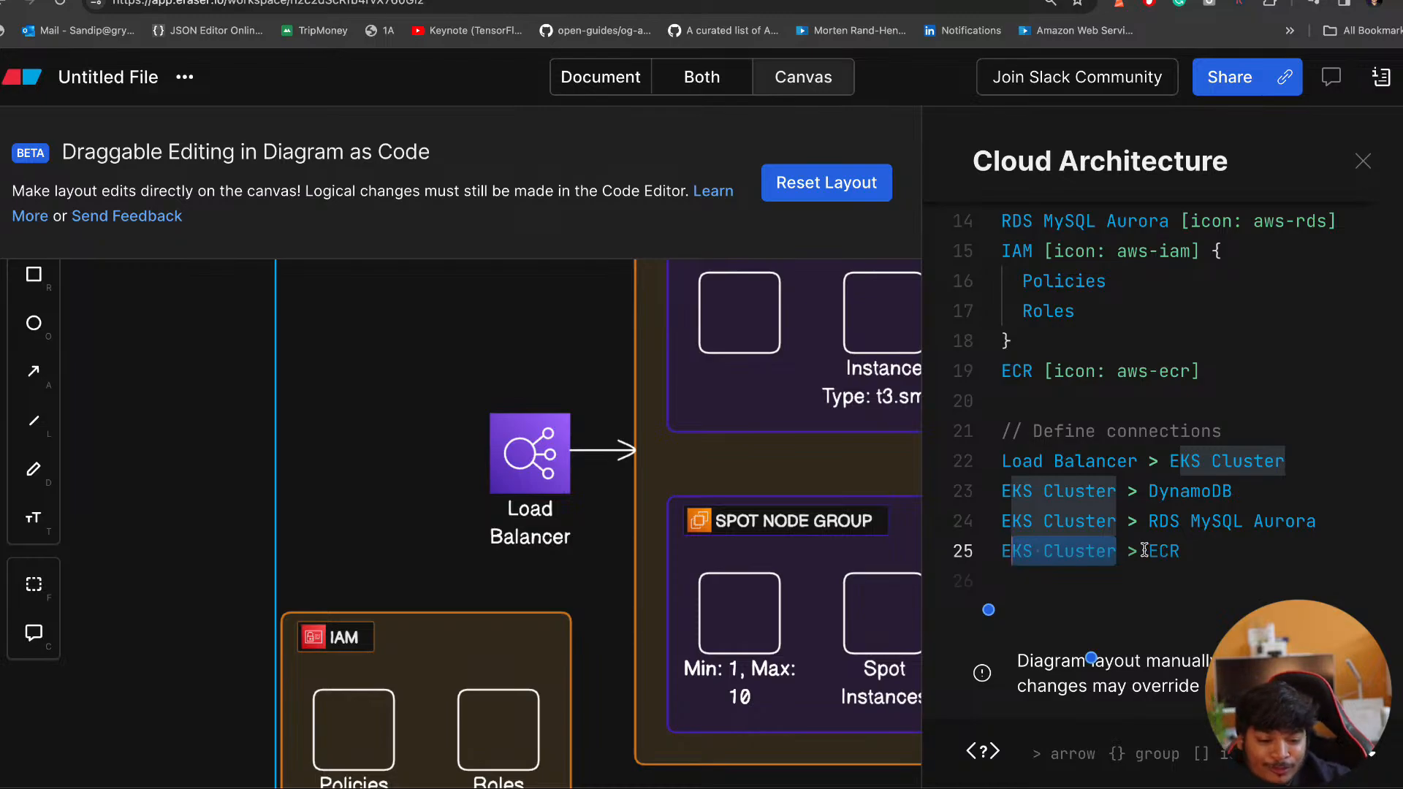
{"action": "left_click", "coordinate": [1138, 554]}
{"action": "double_click", "coordinate": [1134, 553]}
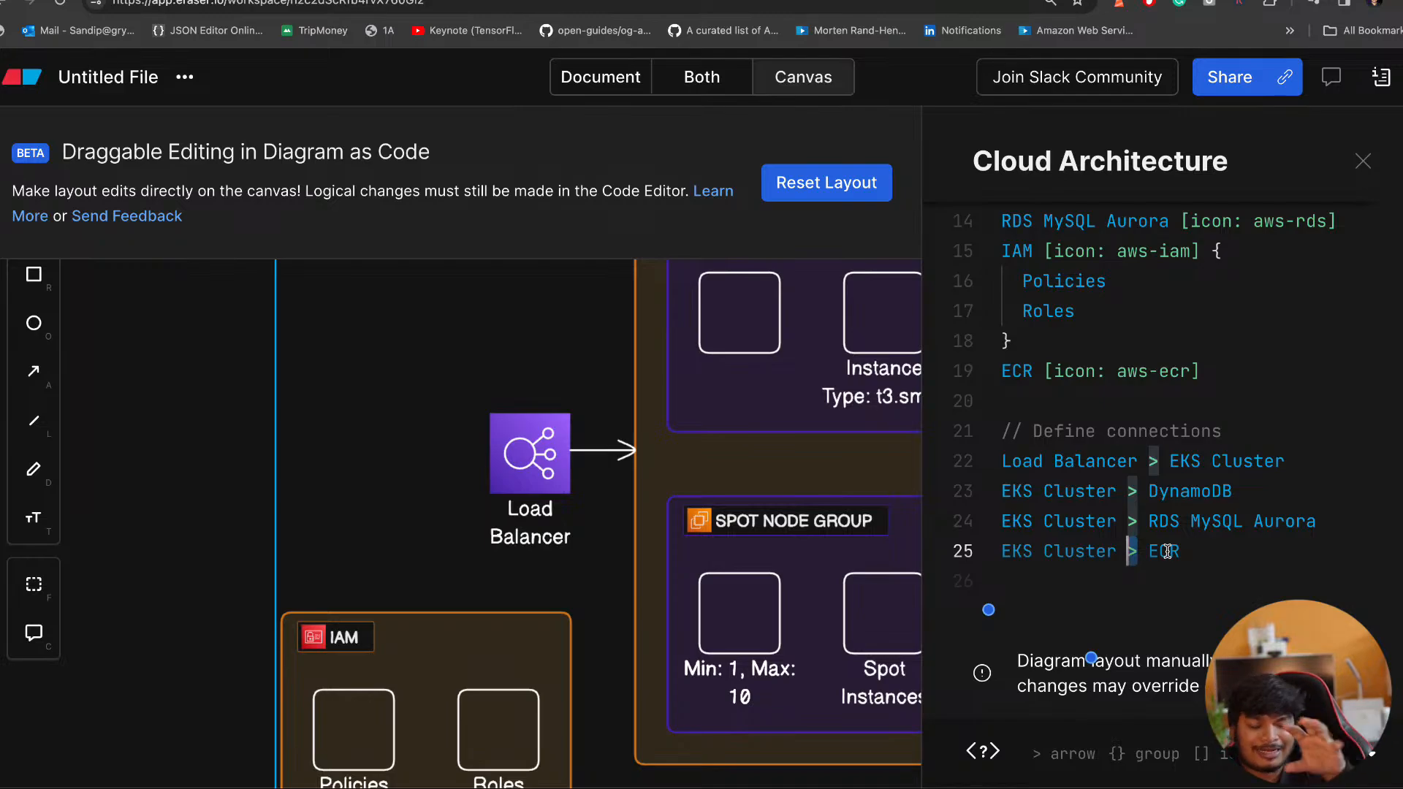
{"action": "double_click", "coordinate": [1202, 550]}
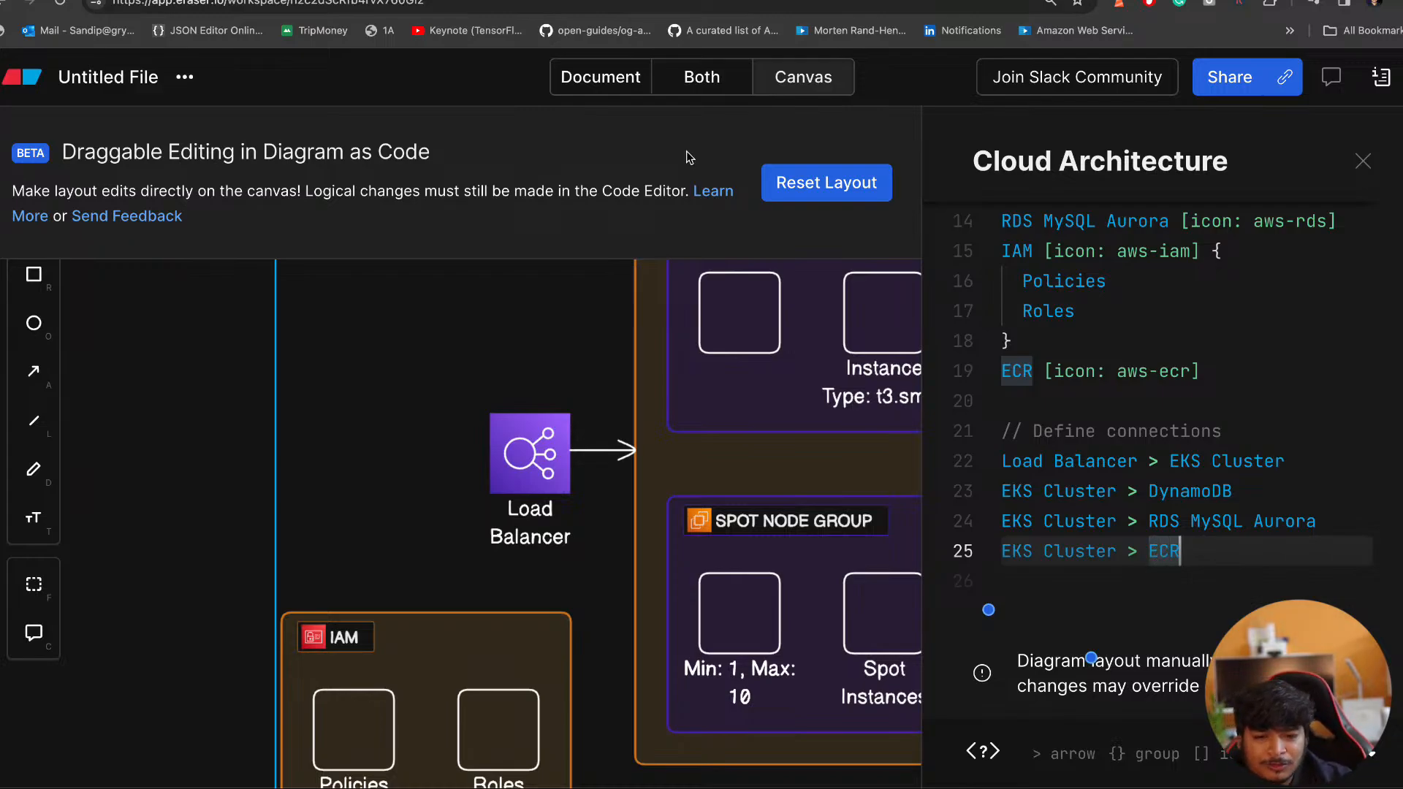
{"action": "key", "text": "ctrl+Tab"}
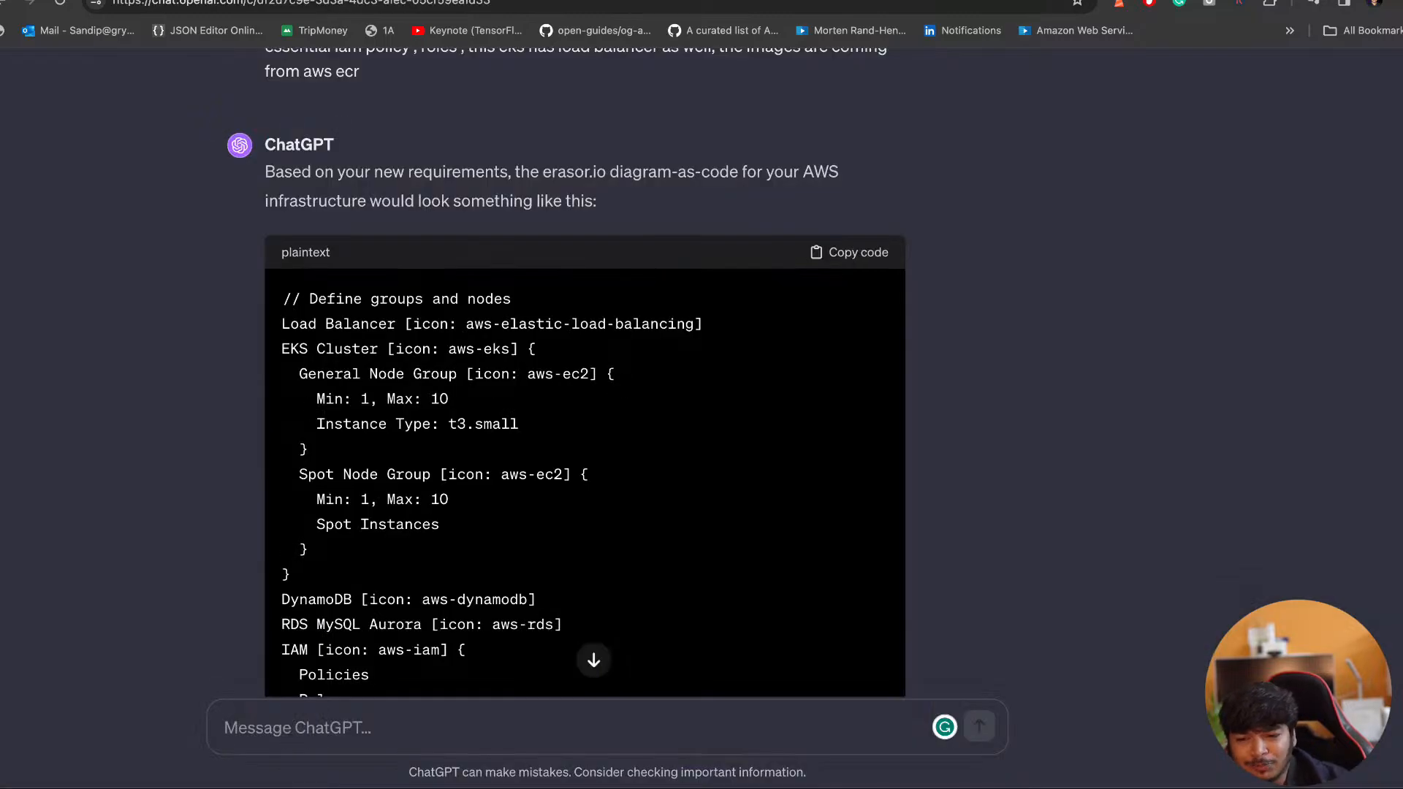
{"action": "key", "text": "ctrl+shift+Tab"}
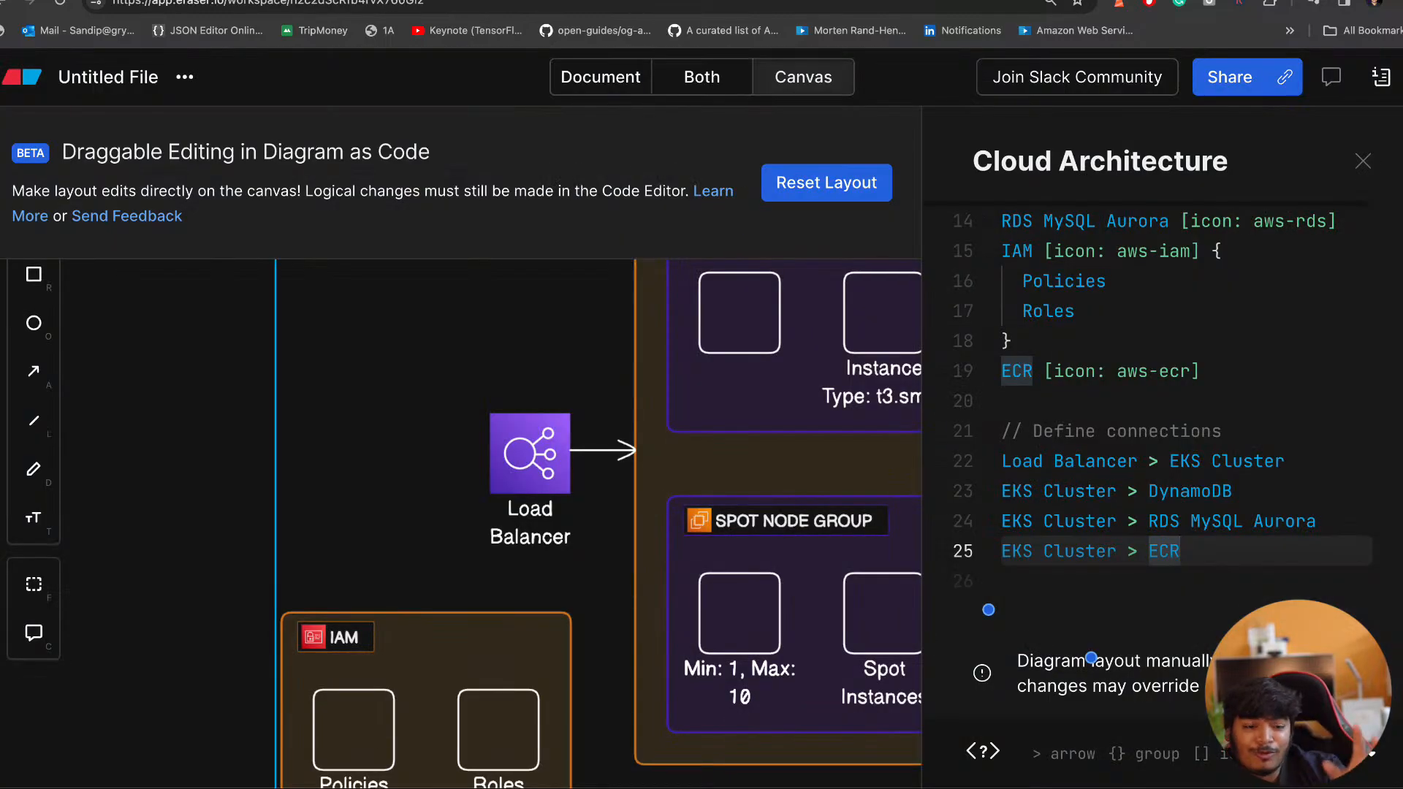
Copy "EKS Cluster" from the last connection line and remove it together with its arrow, leaving only "ECR"
{"action": "left_click_drag", "start_coordinate": [1183, 551], "coordinate": [1005, 549]}
{"action": "left_click_drag", "start_coordinate": [1117, 551], "coordinate": [994, 551]}
{"action": "key", "text": "super+c"}
{"action": "key", "text": "BackSpace"}
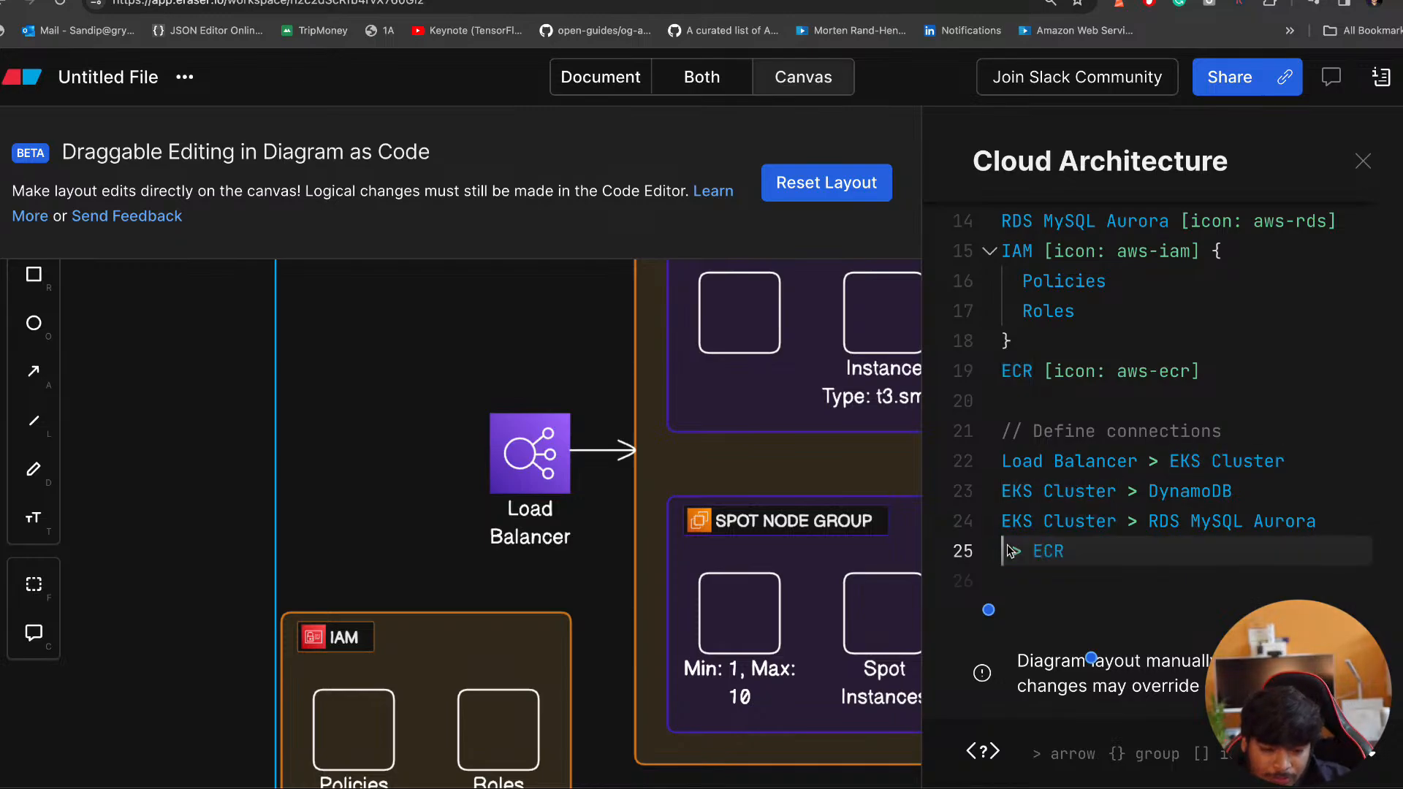
{"action": "scroll", "coordinate": [1077, 546], "scroll_direction": "down", "scroll_amount": 6}
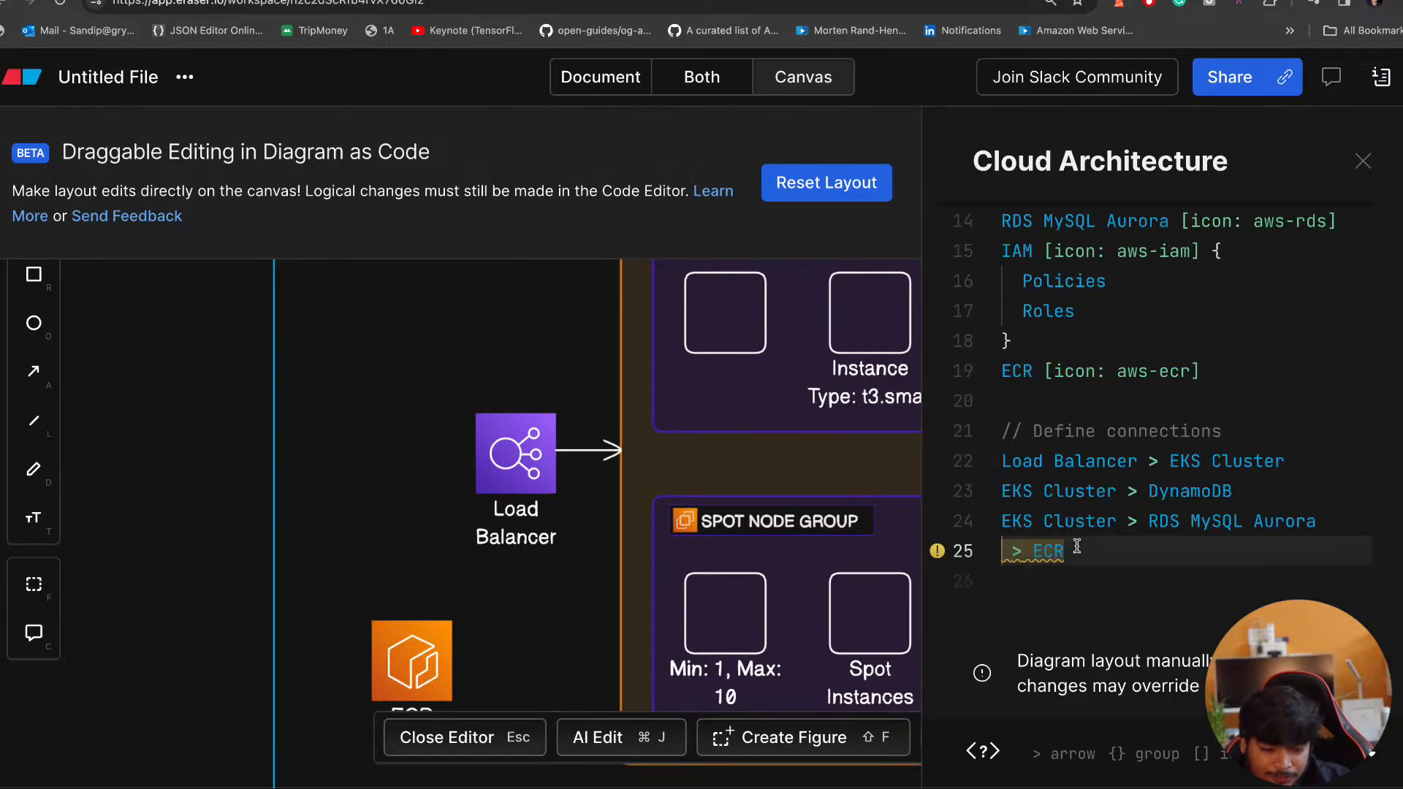
{"action": "left_click", "coordinate": [1041, 552]}
{"action": "key", "text": "Left"}
{"action": "key", "text": "BackSpace"}
{"action": "key", "text": "BackSpace"}
{"action": "key", "text": "BackSpace"}
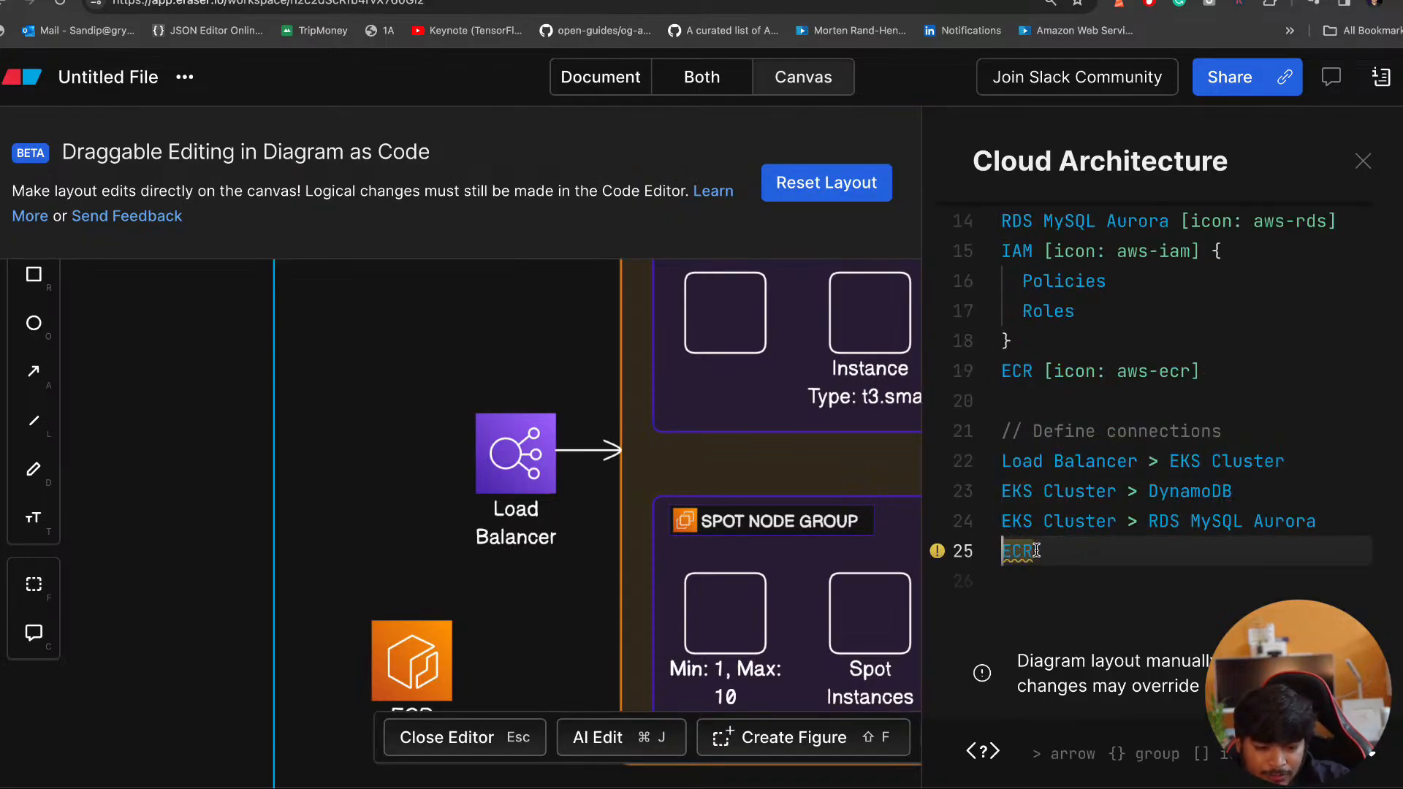
Complete the last connection line as "ECR > EKS Cluster"
{"action": "key", "text": "Right"}
{"action": "key", "text": "Right"}
{"action": "key", "text": "Right"}
{"action": "type", "text": ">"}
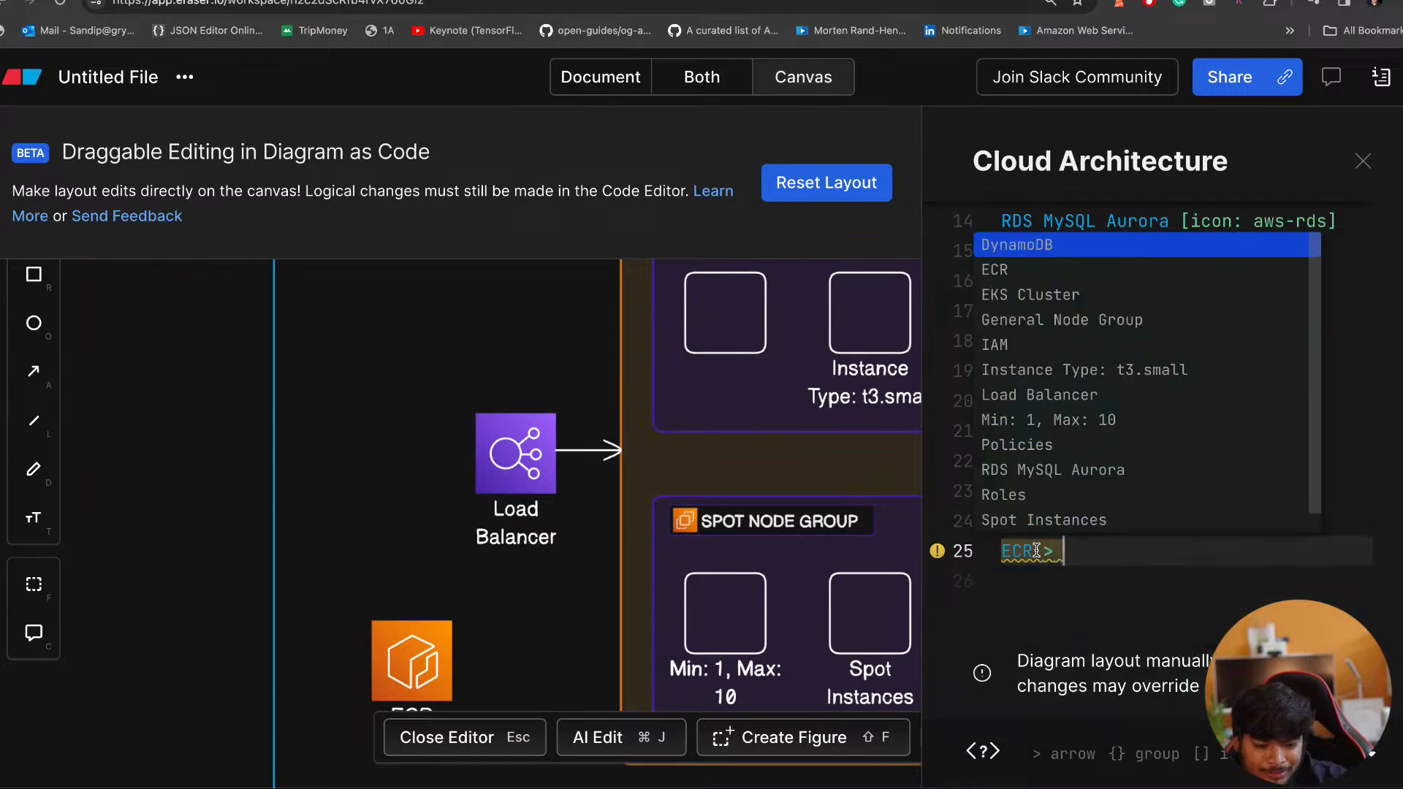
{"action": "key", "text": "super+v"}
{"action": "left_click", "coordinate": [1191, 569]}
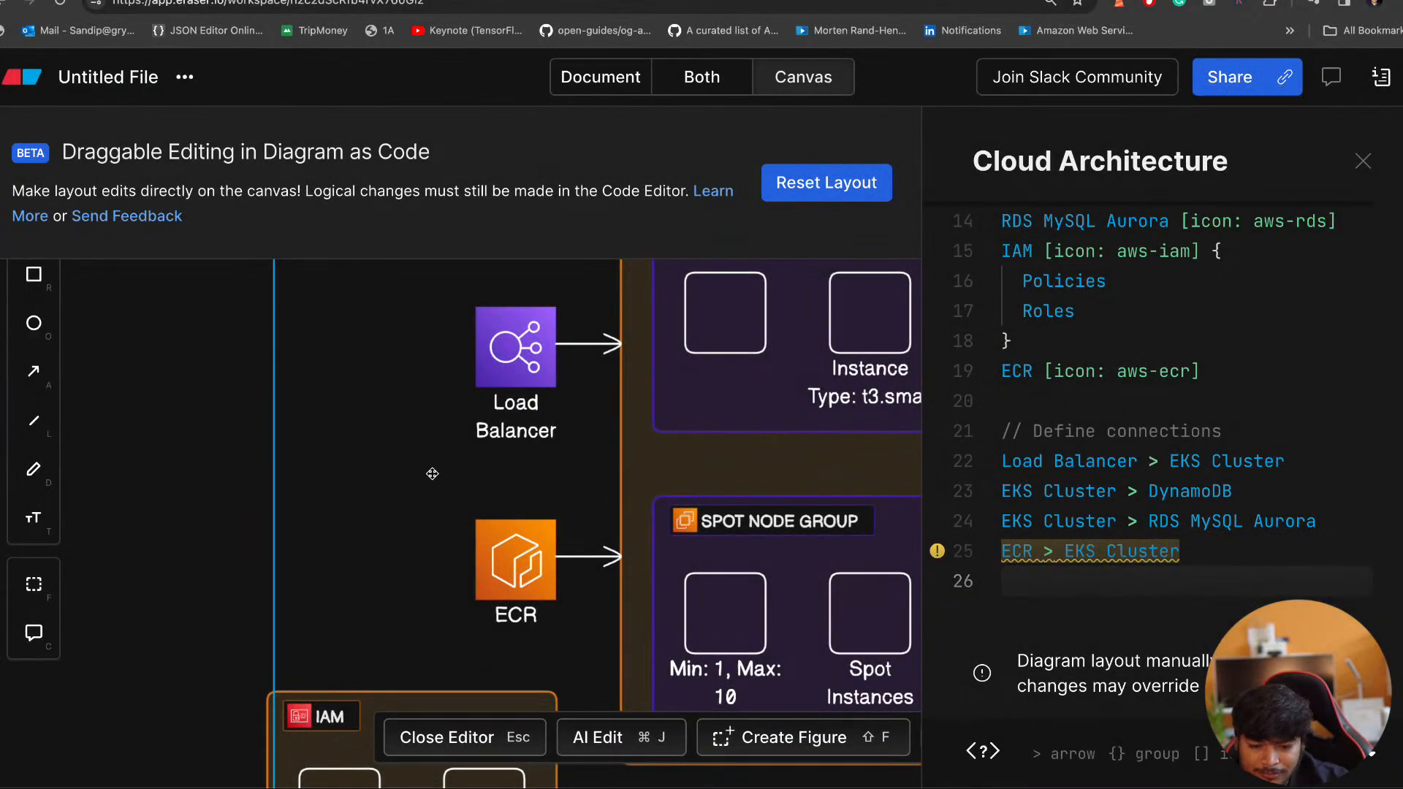
Check the ECR node and its reversed connection to the EKS cluster across the whole diagram
{"action": "key", "text": "super+minus"}
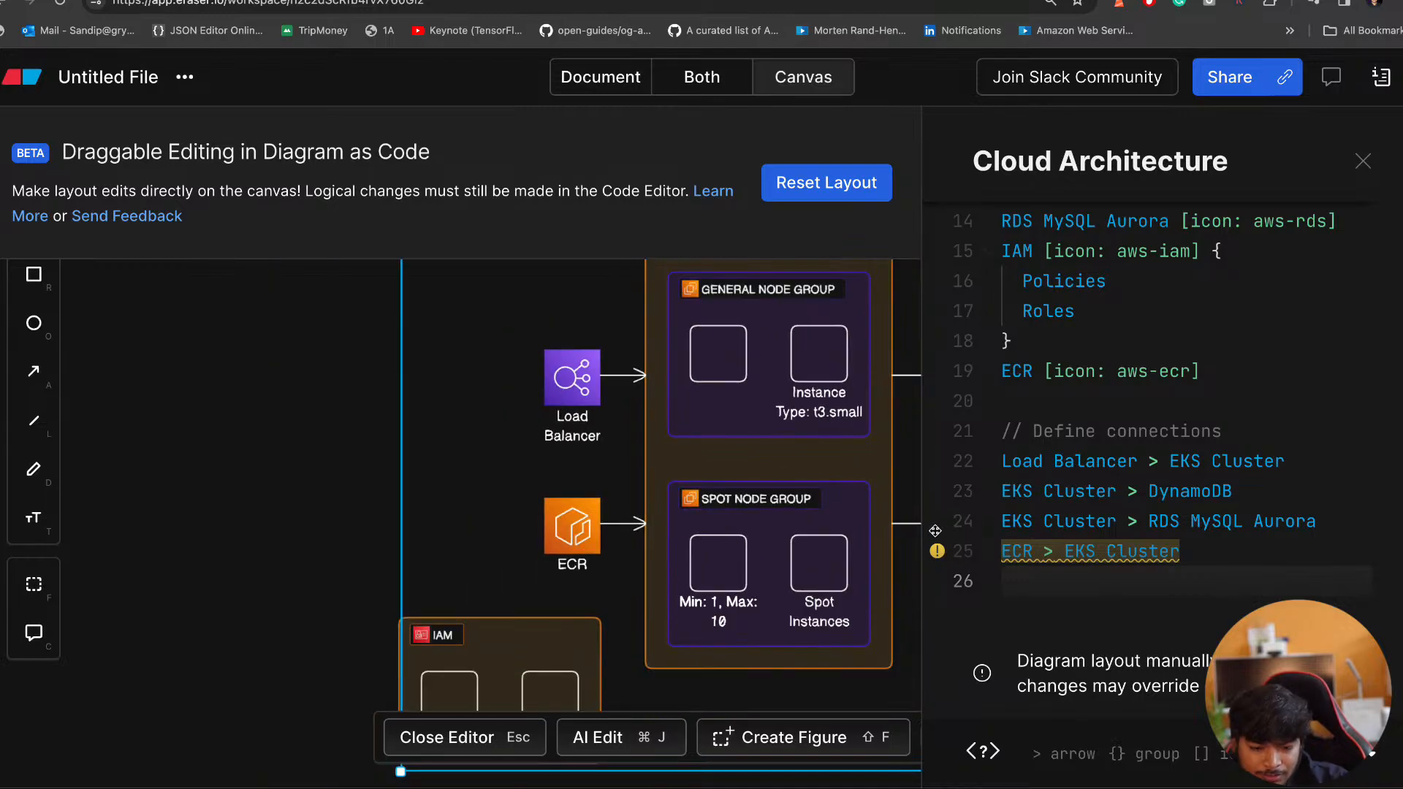
{"action": "key", "text": "super+minus"}
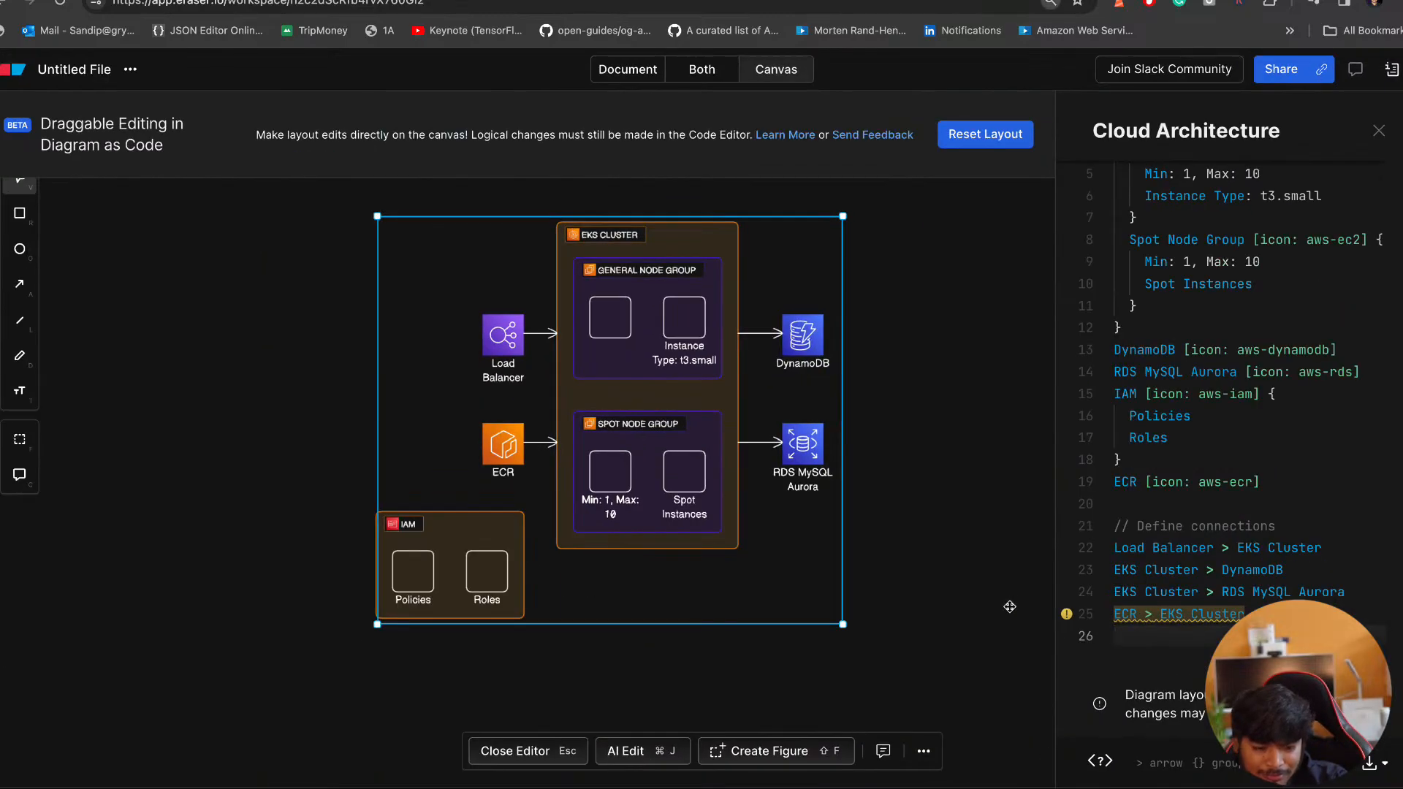
{"action": "scroll", "coordinate": [727, 500], "scroll_direction": "down", "scroll_amount": 1}
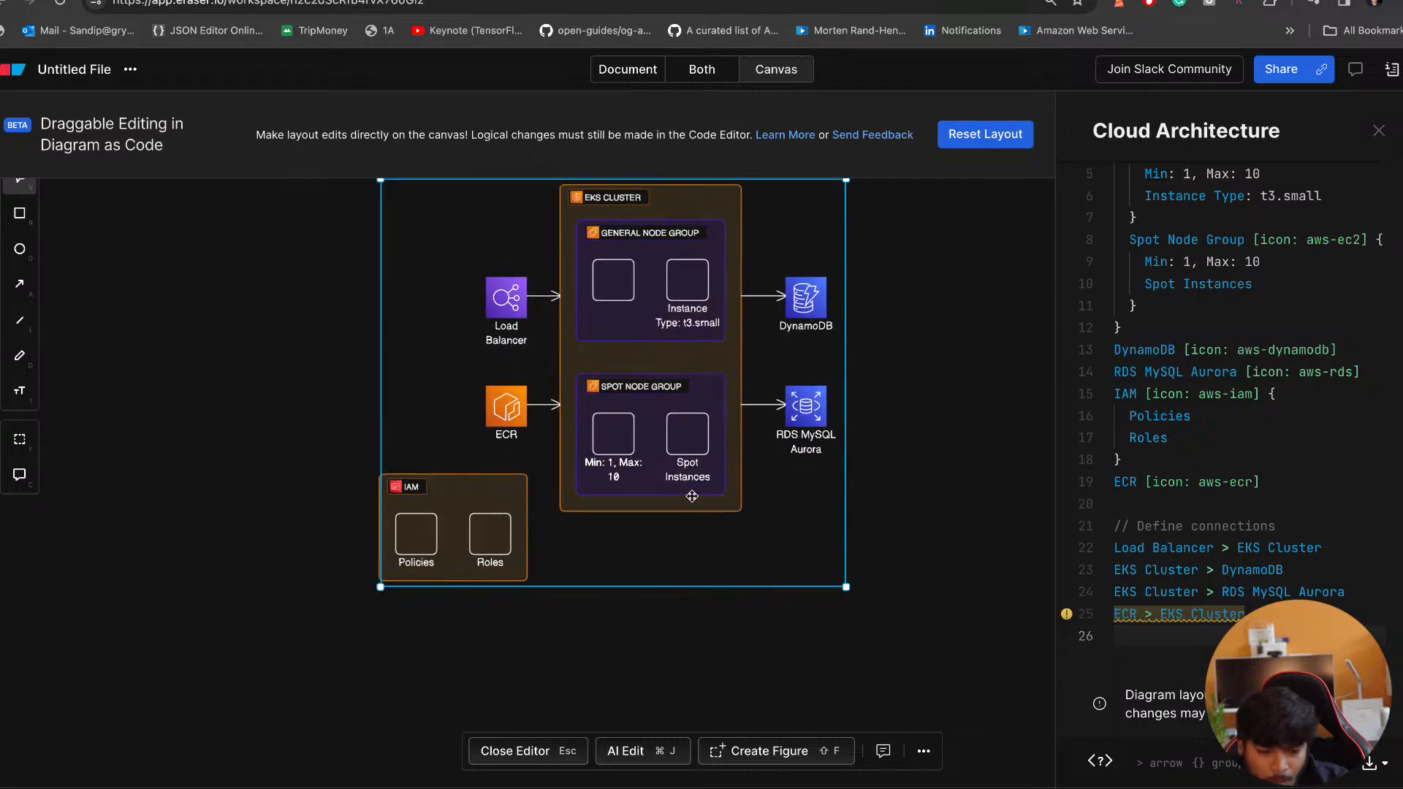
{"action": "left_click", "coordinate": [497, 401]}
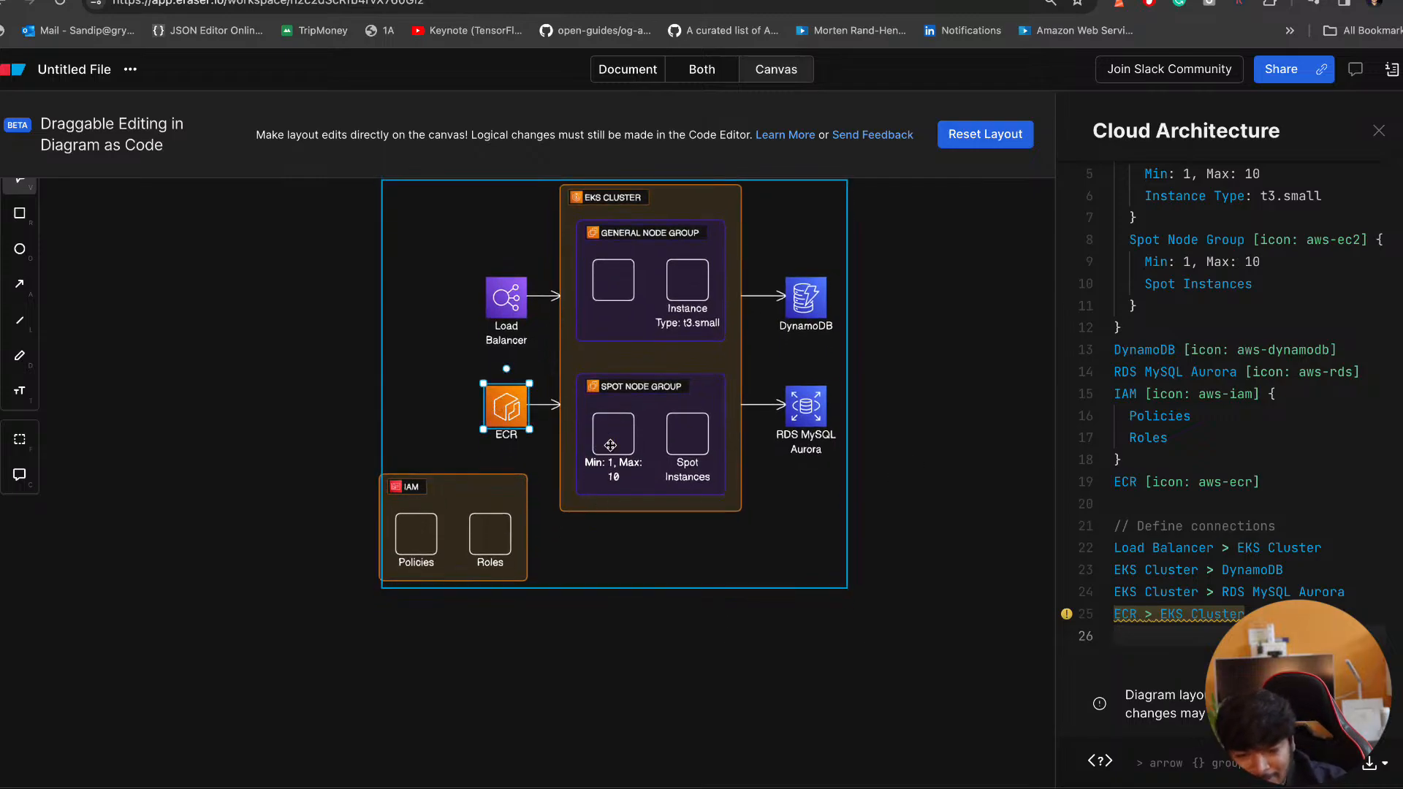
{"action": "left_click", "coordinate": [623, 446]}
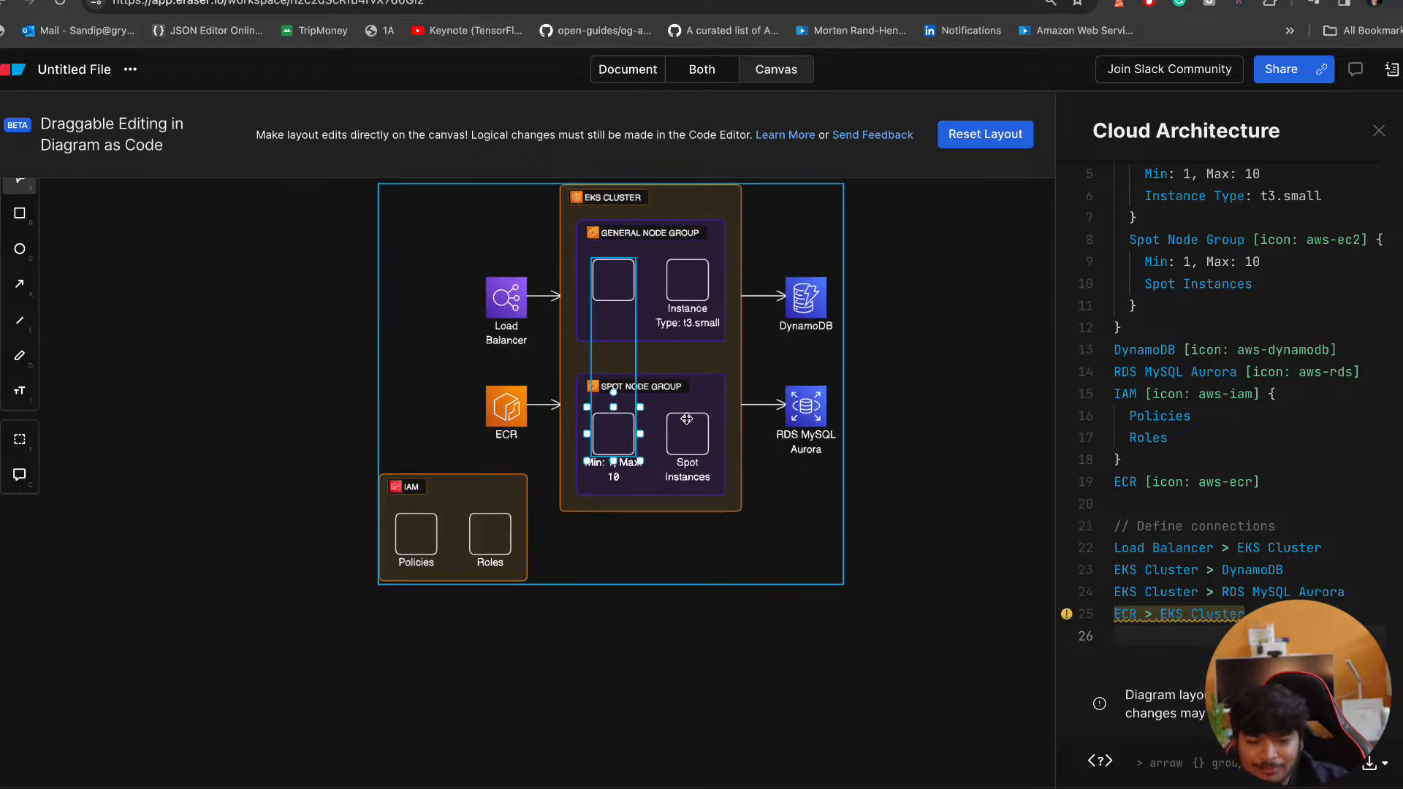
{"action": "left_click", "coordinate": [546, 407]}
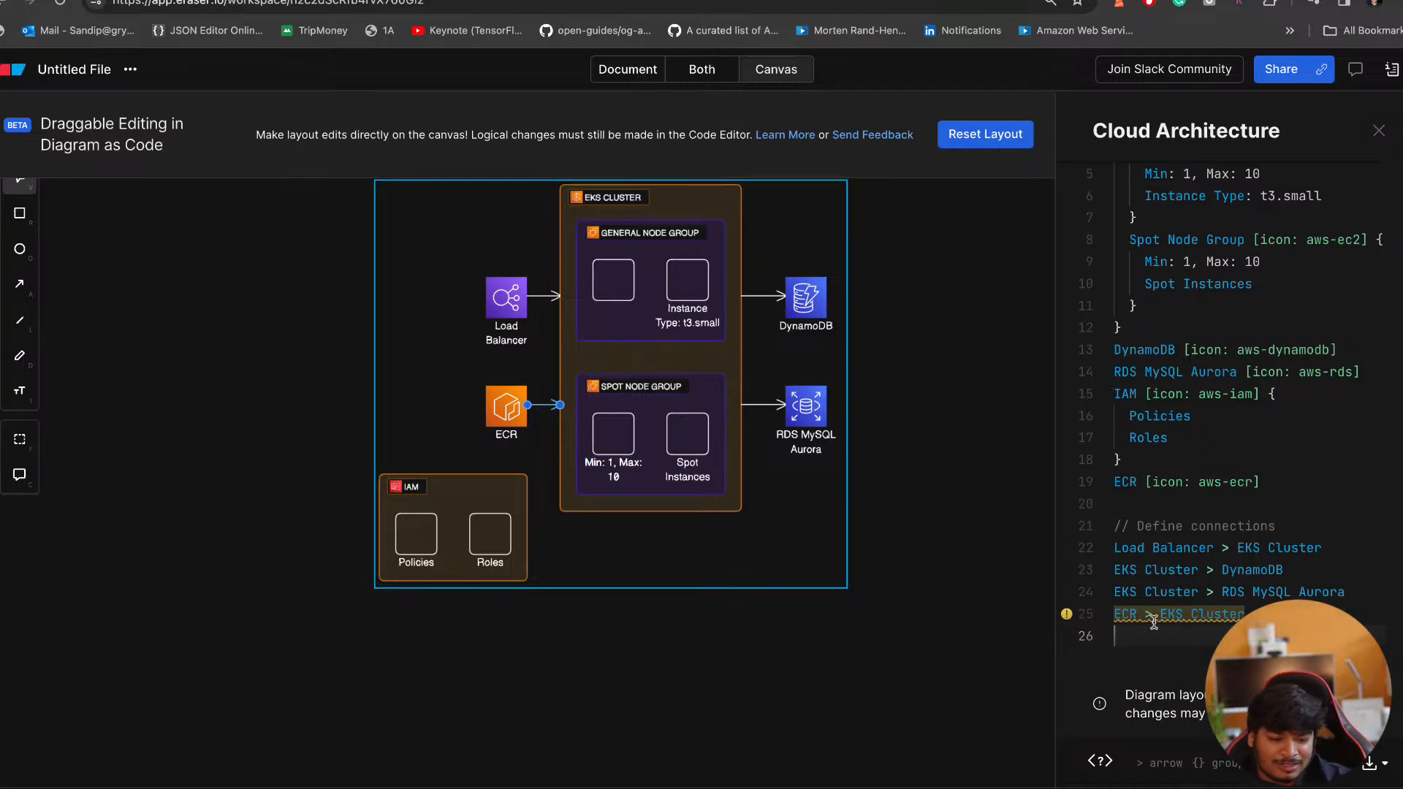
Read the syntax warning on the last connection line and remove the empty line below it
{"action": "mouse_move", "coordinate": [1153, 616]}
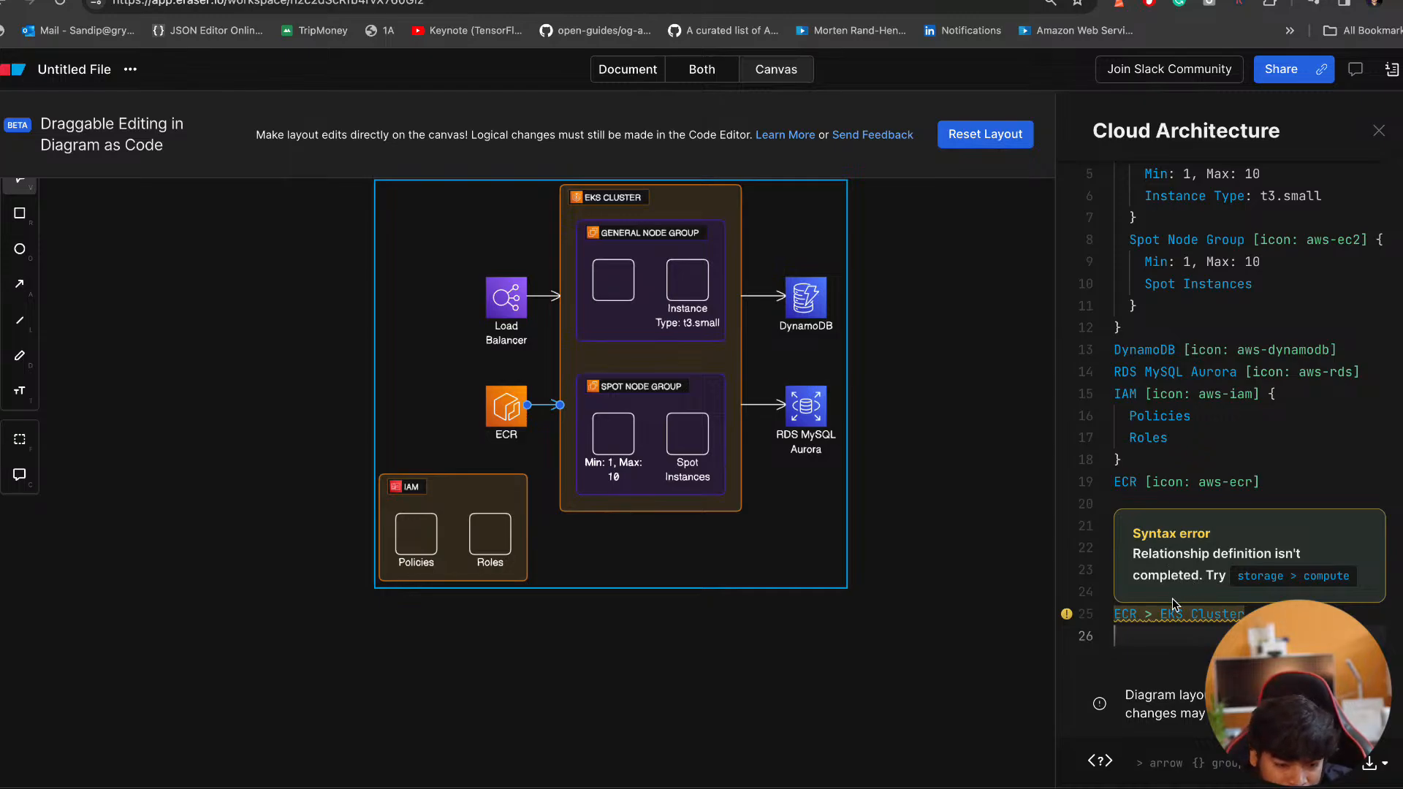
{"action": "key", "text": "BackSpace"}
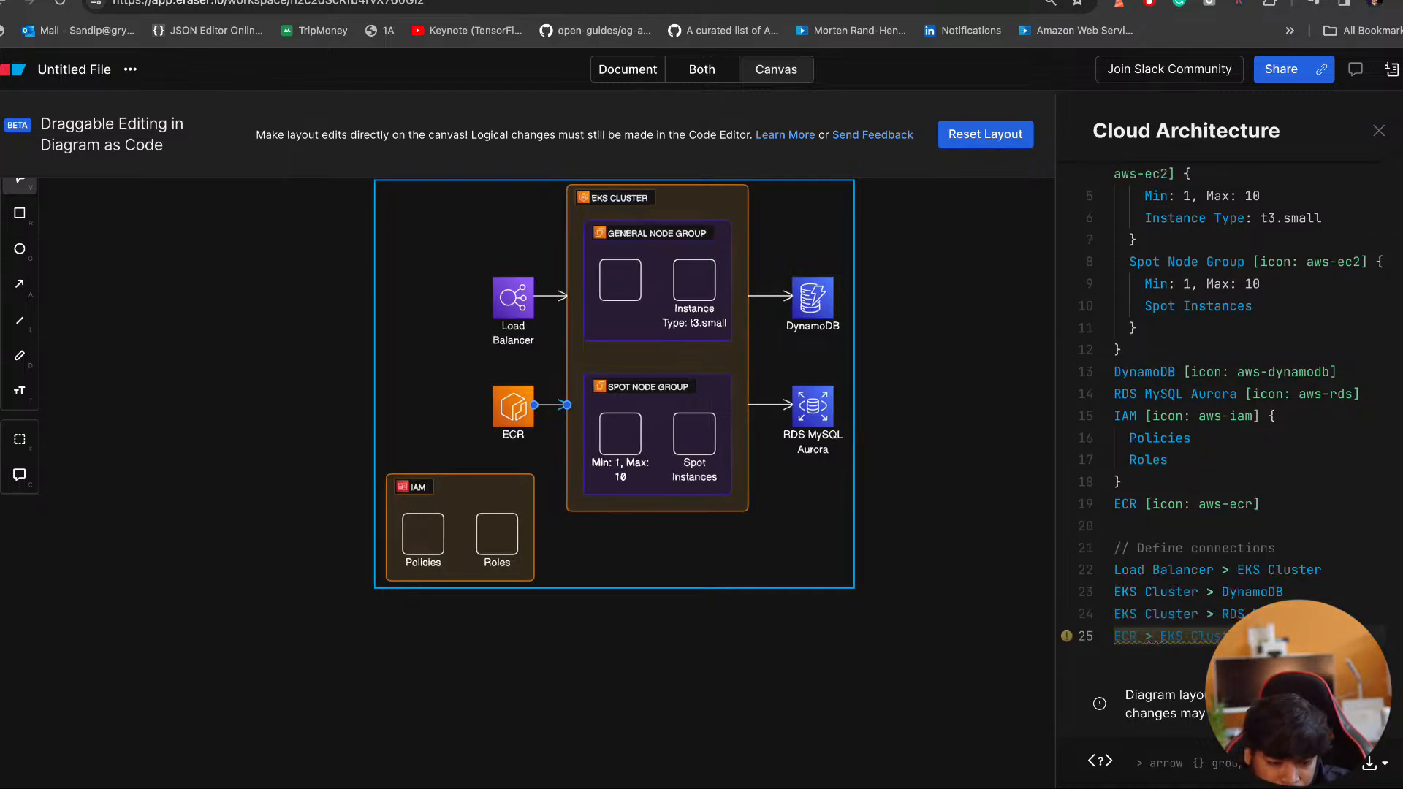
{"action": "left_click", "coordinate": [1115, 636]}
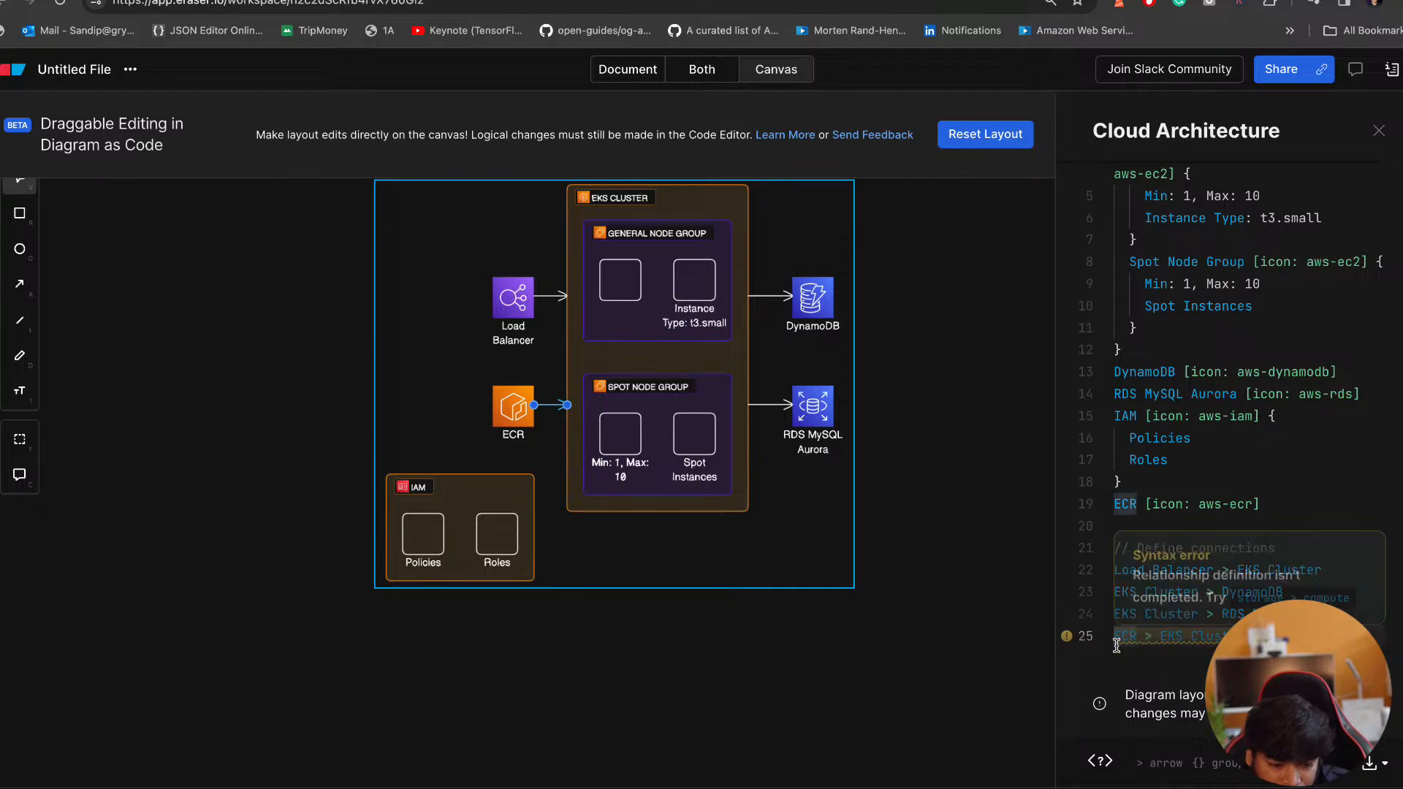
{"action": "key", "text": "Left"}
{"action": "left_click", "coordinate": [1292, 498]}
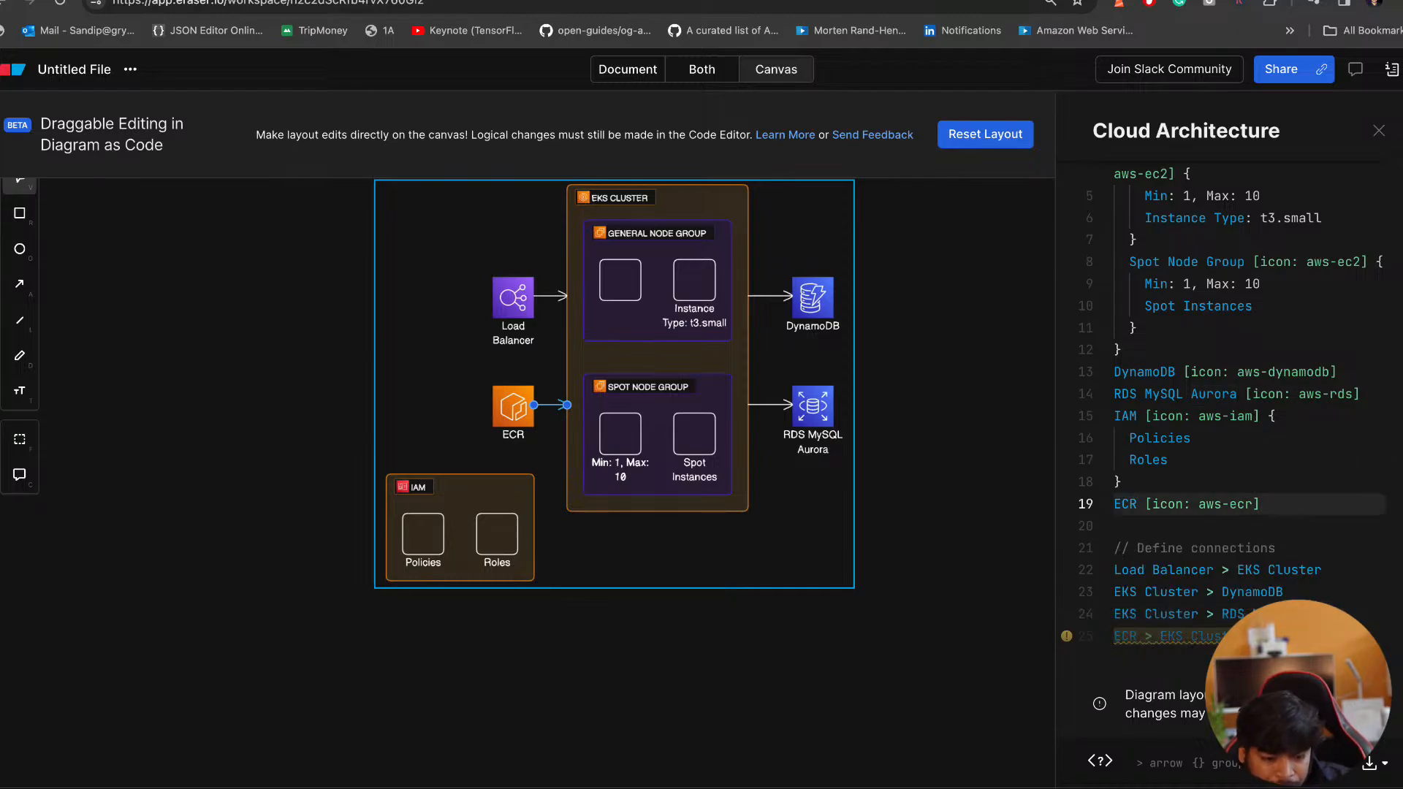
Compare the last connection line with the EKS Cluster line above it and tidy the spacing before the arrow in "ECR > EKS Cluster"
{"action": "left_click", "coordinate": [1199, 636]}
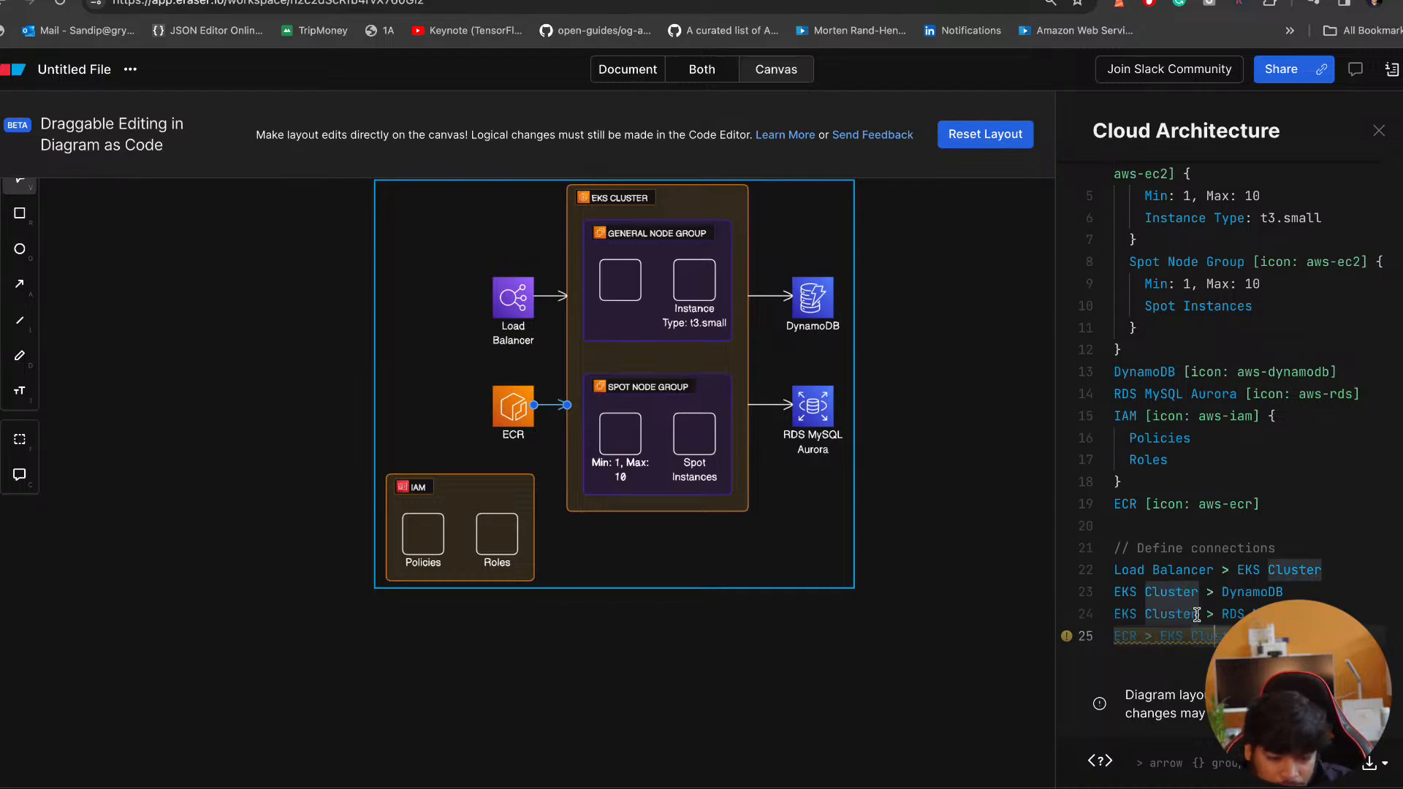
{"action": "left_click_drag", "start_coordinate": [1198, 615], "coordinate": [1127, 614]}
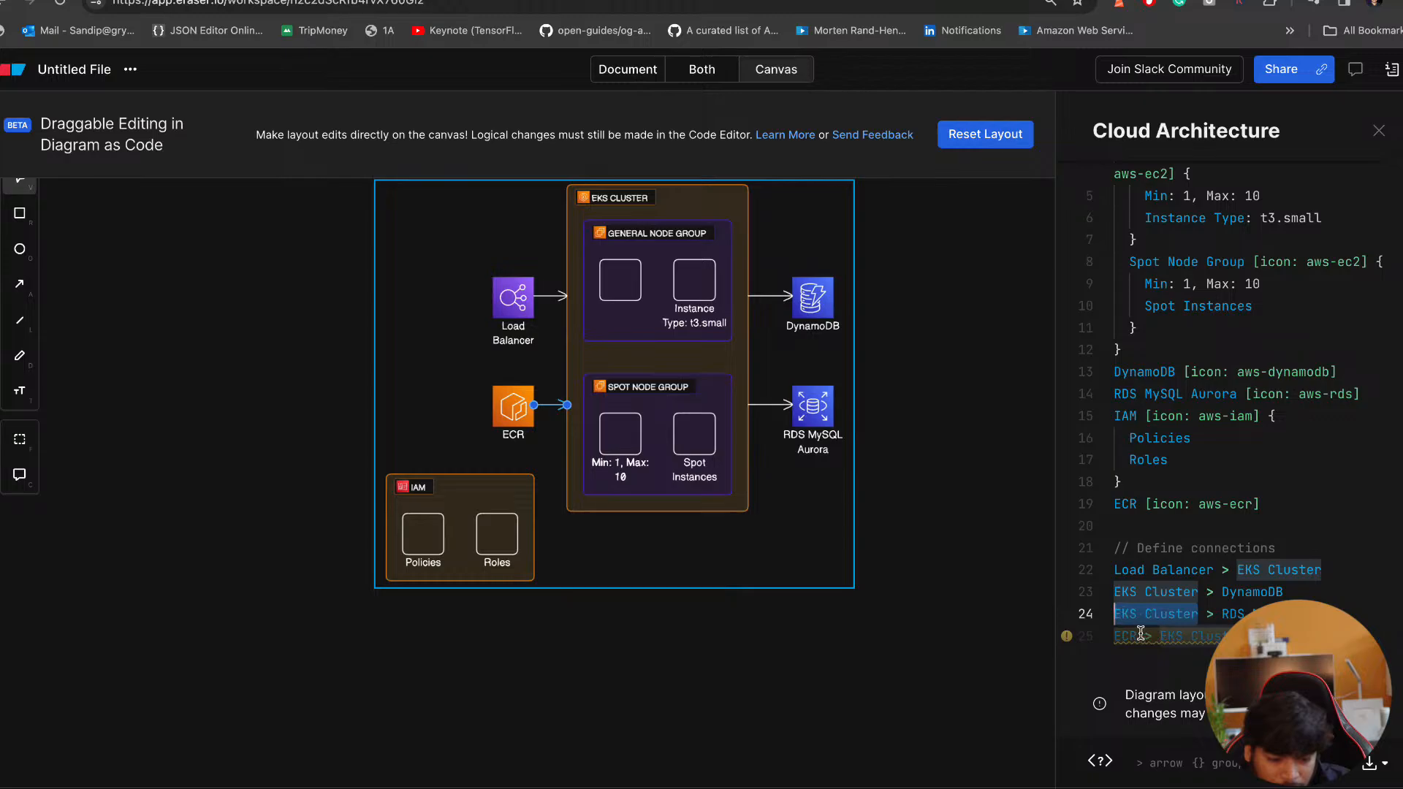
{"action": "double_click", "coordinate": [1131, 633]}
{"action": "left_click_drag", "start_coordinate": [1143, 633], "coordinate": [1139, 635]}
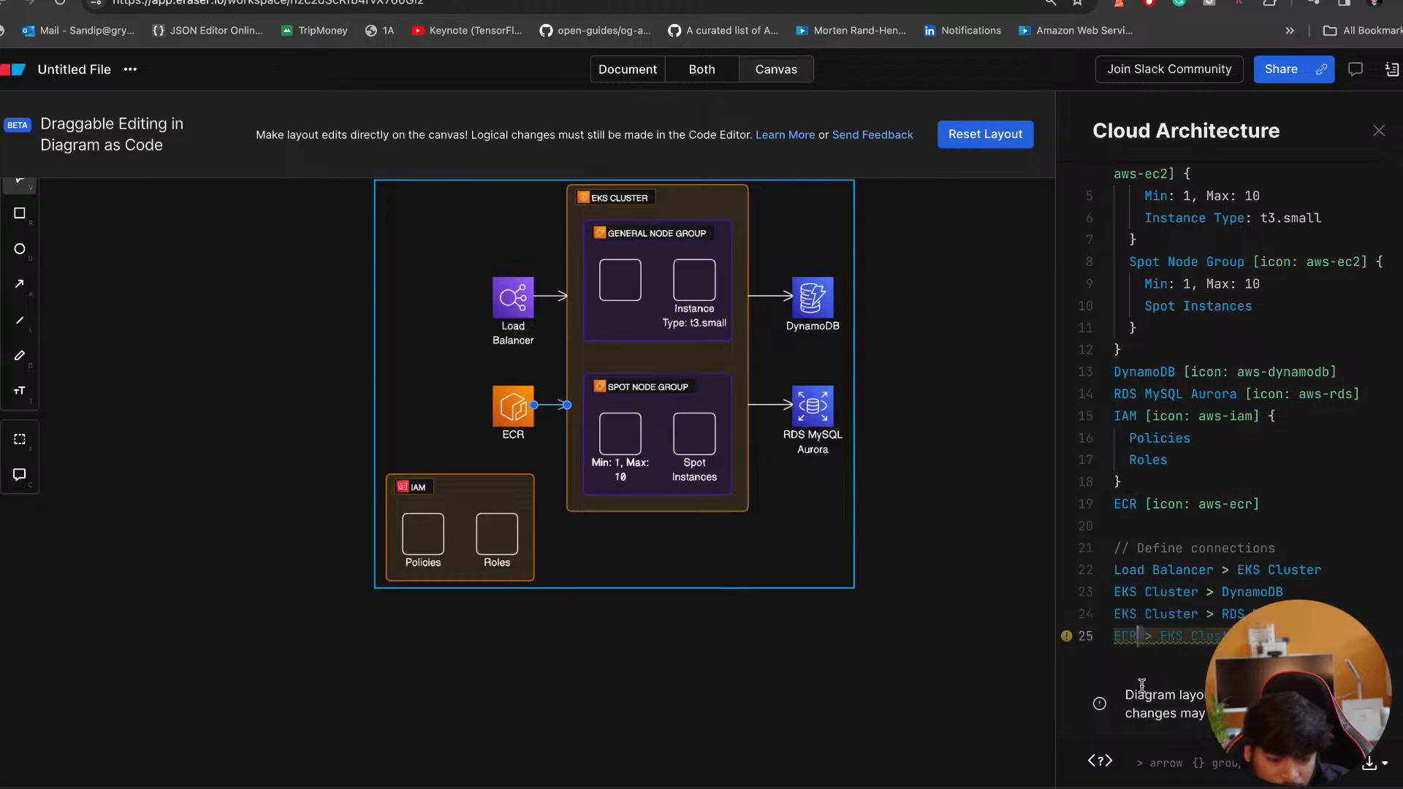
{"action": "key", "text": "BackSpace"}
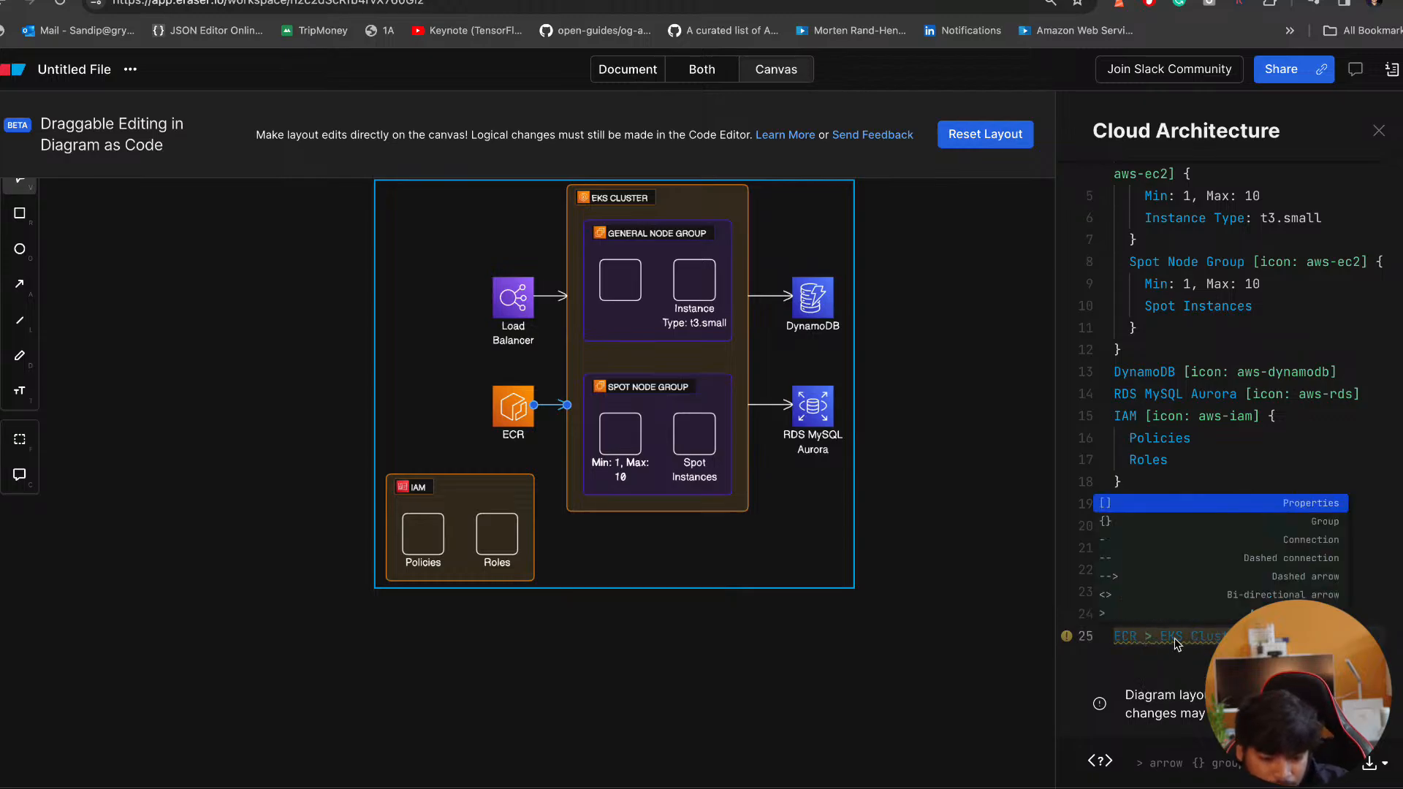
{"action": "key", "text": "Escape"}
Re-trigger the syntax check by adding an empty line after the last connection and removing it again
{"action": "scroll", "coordinate": [970, 703], "scroll_direction": "down", "scroll_amount": 5}
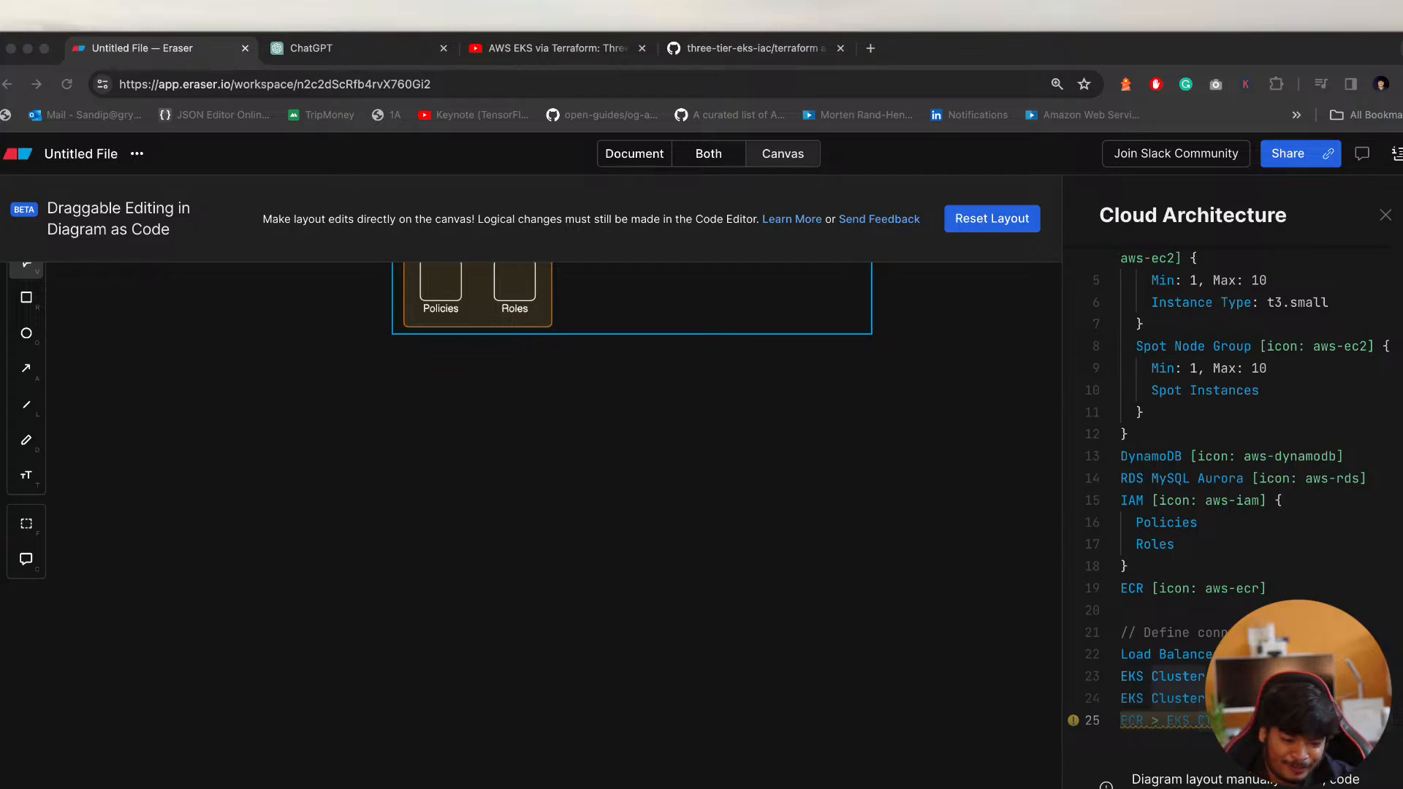
{"action": "key", "text": "Return"}
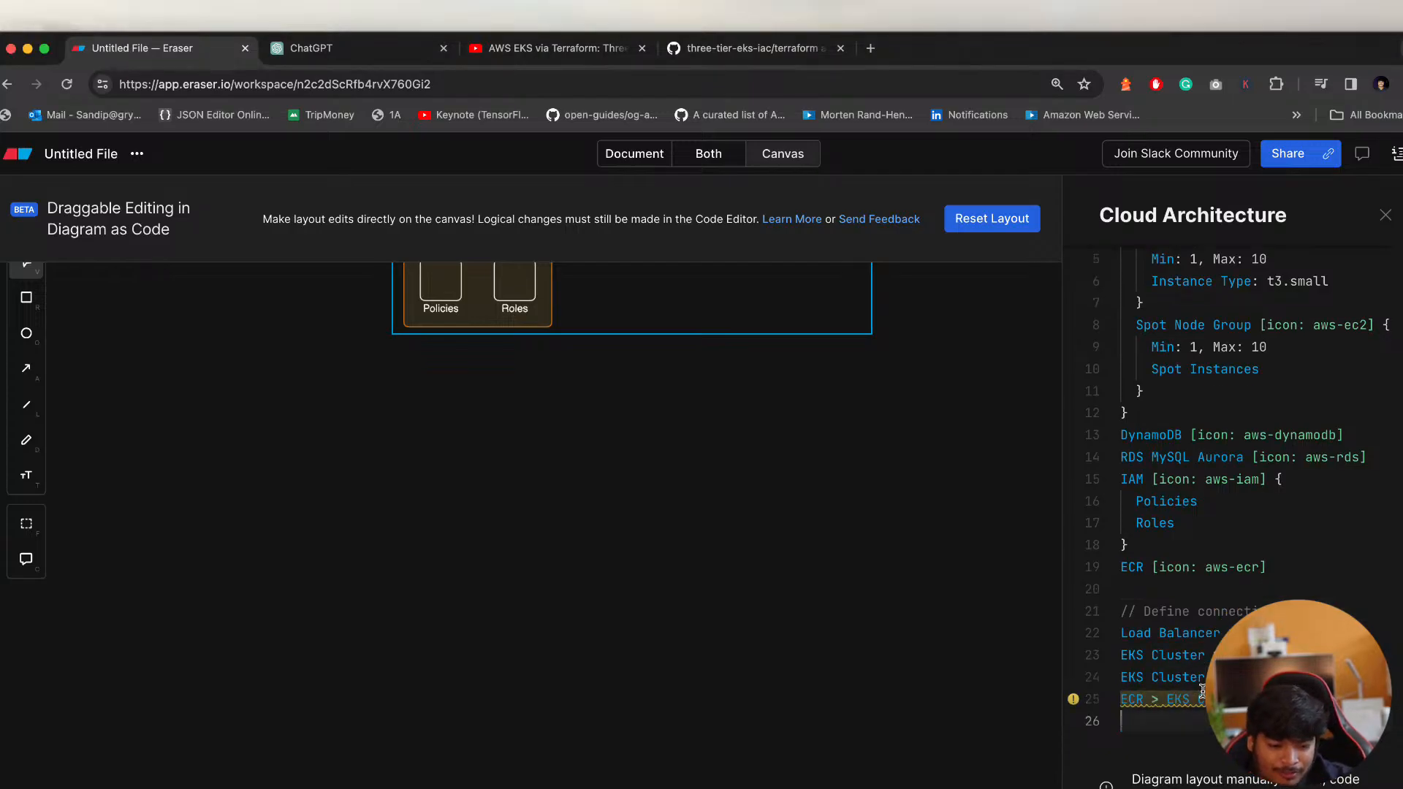
{"action": "key", "text": "BackSpace"}
{"action": "scroll", "coordinate": [1203, 691], "scroll_direction": "up", "scroll_amount": 2}
{"action": "left_click", "coordinate": [1216, 695]}
{"action": "scroll", "coordinate": [1216, 695], "scroll_direction": "down", "scroll_amount": 2}
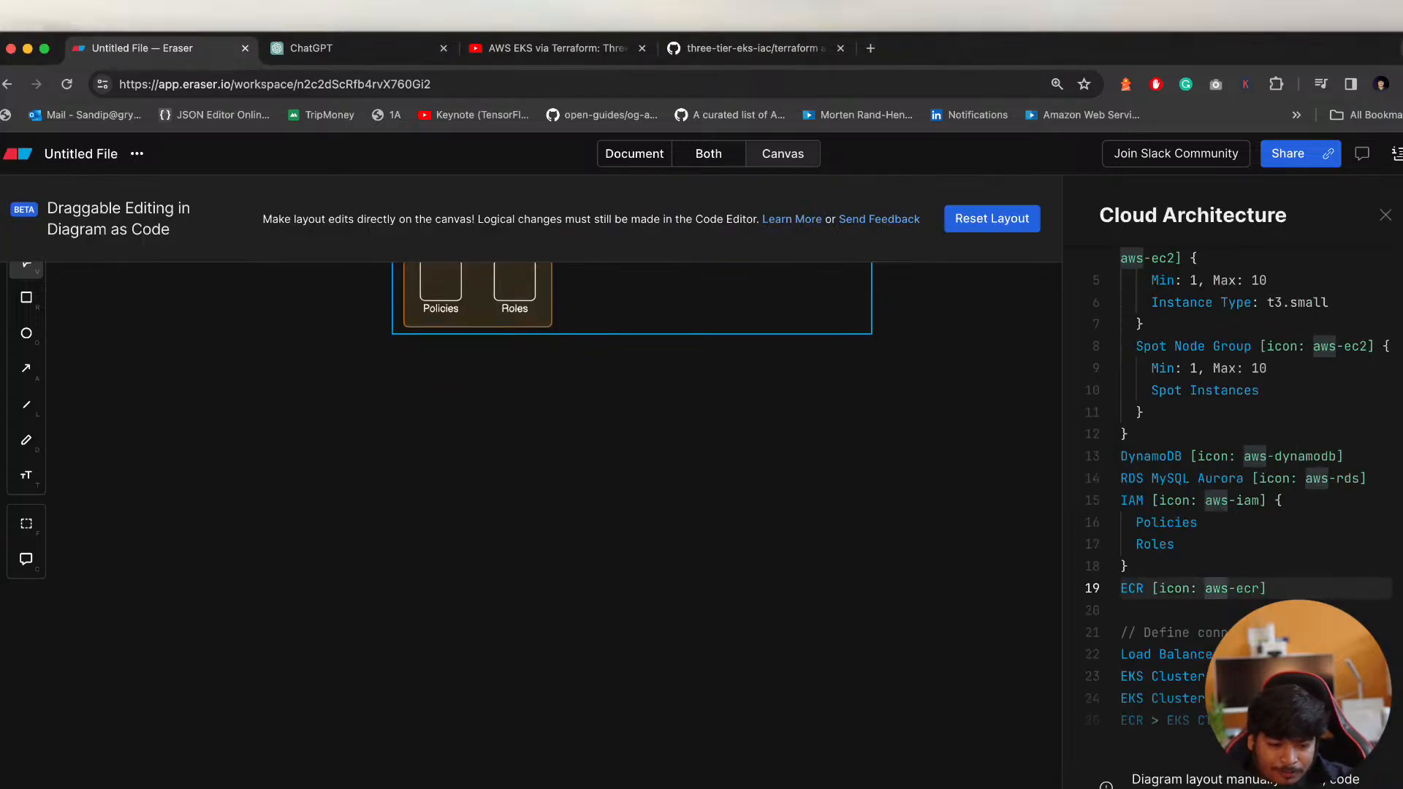
Deselect the diagram and inspect its ECR, IAM and database nodes on the canvas
{"action": "scroll", "coordinate": [623, 578], "scroll_direction": "up", "scroll_amount": 2}
{"action": "left_click", "coordinate": [623, 577]}
{"action": "scroll", "coordinate": [623, 577], "scroll_direction": "down", "scroll_amount": 5}
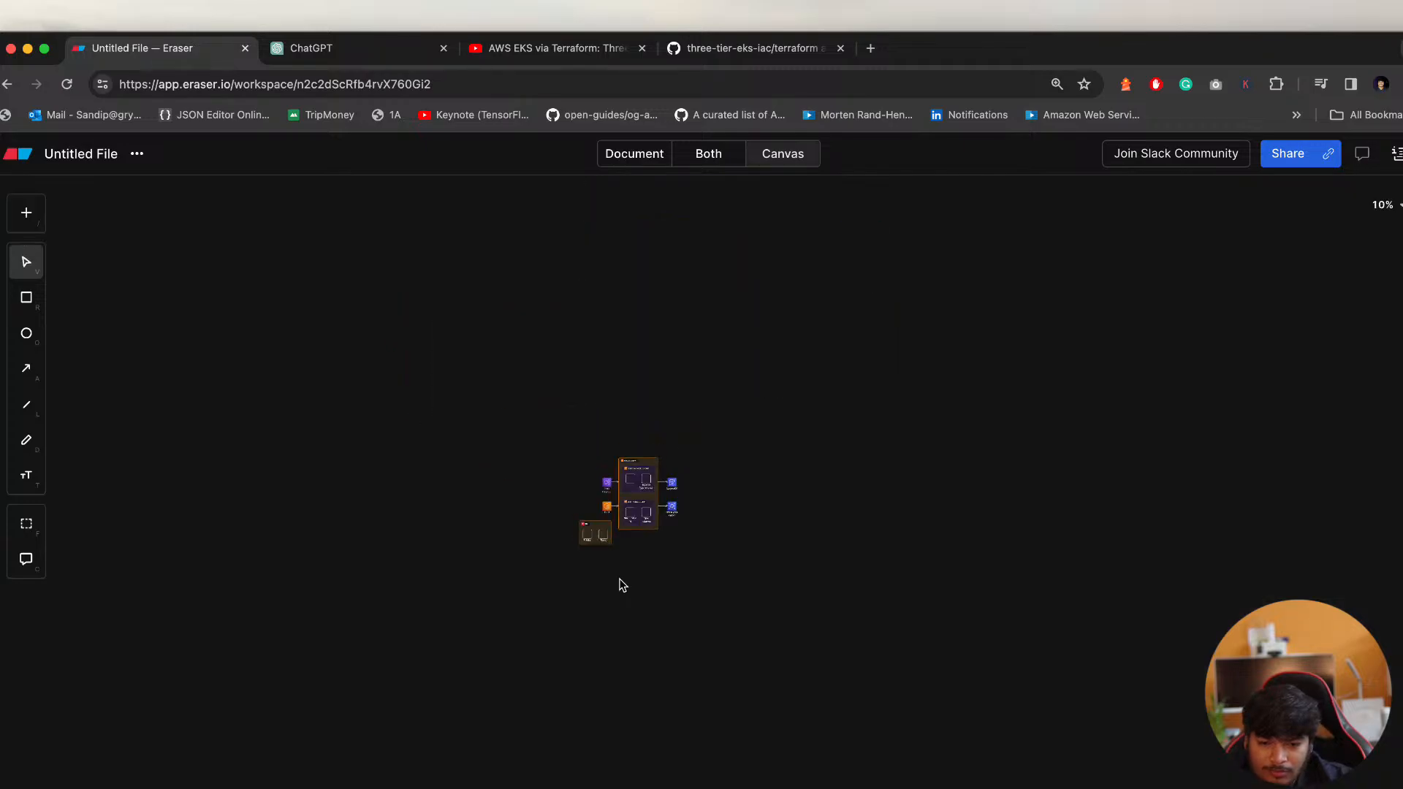
{"action": "scroll", "coordinate": [622, 575], "scroll_direction": "up", "scroll_amount": 4}
{"action": "scroll", "coordinate": [623, 579], "scroll_direction": "up", "scroll_amount": 4}
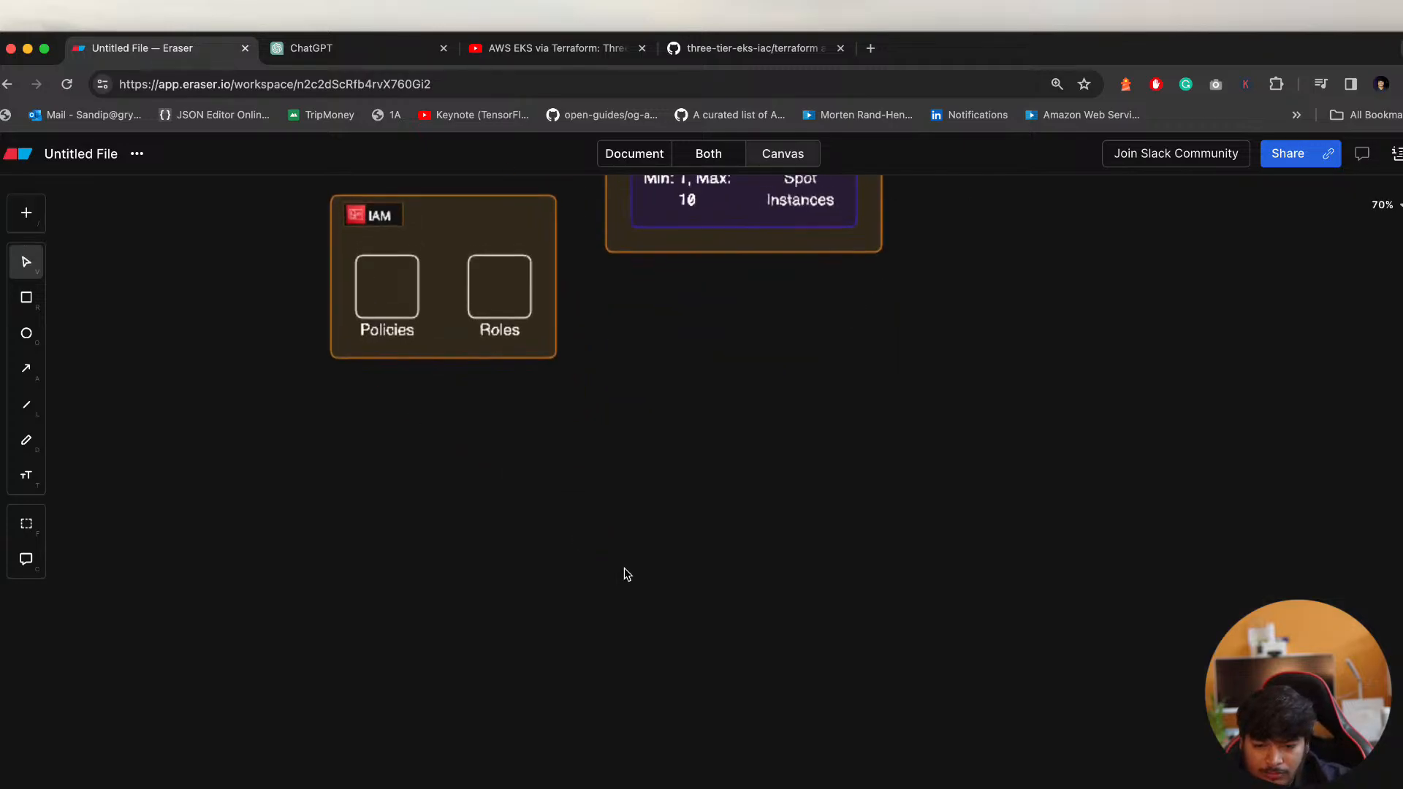
{"action": "scroll", "coordinate": [627, 576], "scroll_direction": "up", "scroll_amount": 1}
{"action": "scroll", "coordinate": [628, 574], "scroll_direction": "up", "scroll_amount": 5}
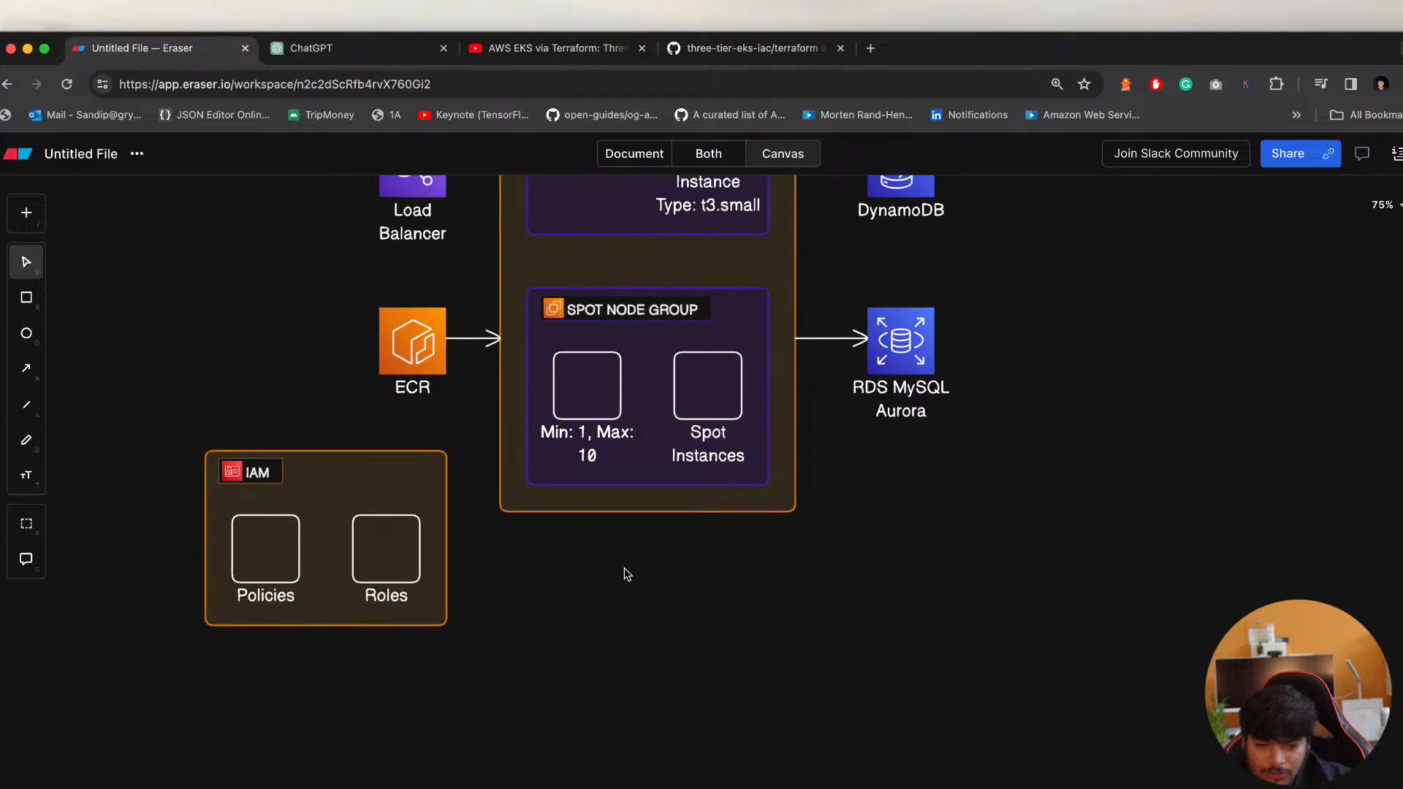
Reopen the diagram's code and check its connection lines against the node groups and arrows in the whole diagram
{"action": "left_click", "coordinate": [720, 320]}
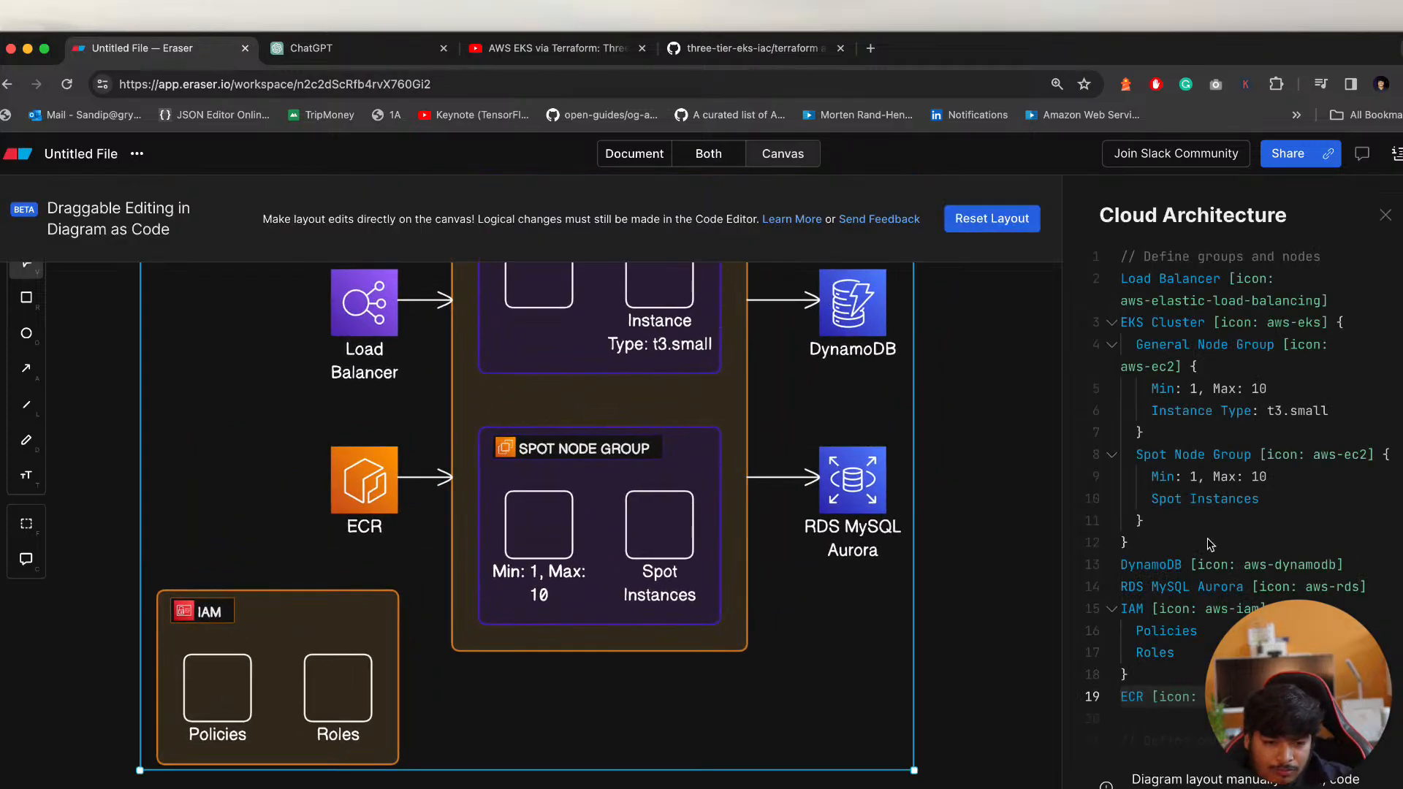
{"action": "left_click", "coordinate": [1230, 587]}
{"action": "scroll", "coordinate": [1187, 705], "scroll_direction": "down", "scroll_amount": 3}
{"action": "left_click", "coordinate": [1187, 715]}
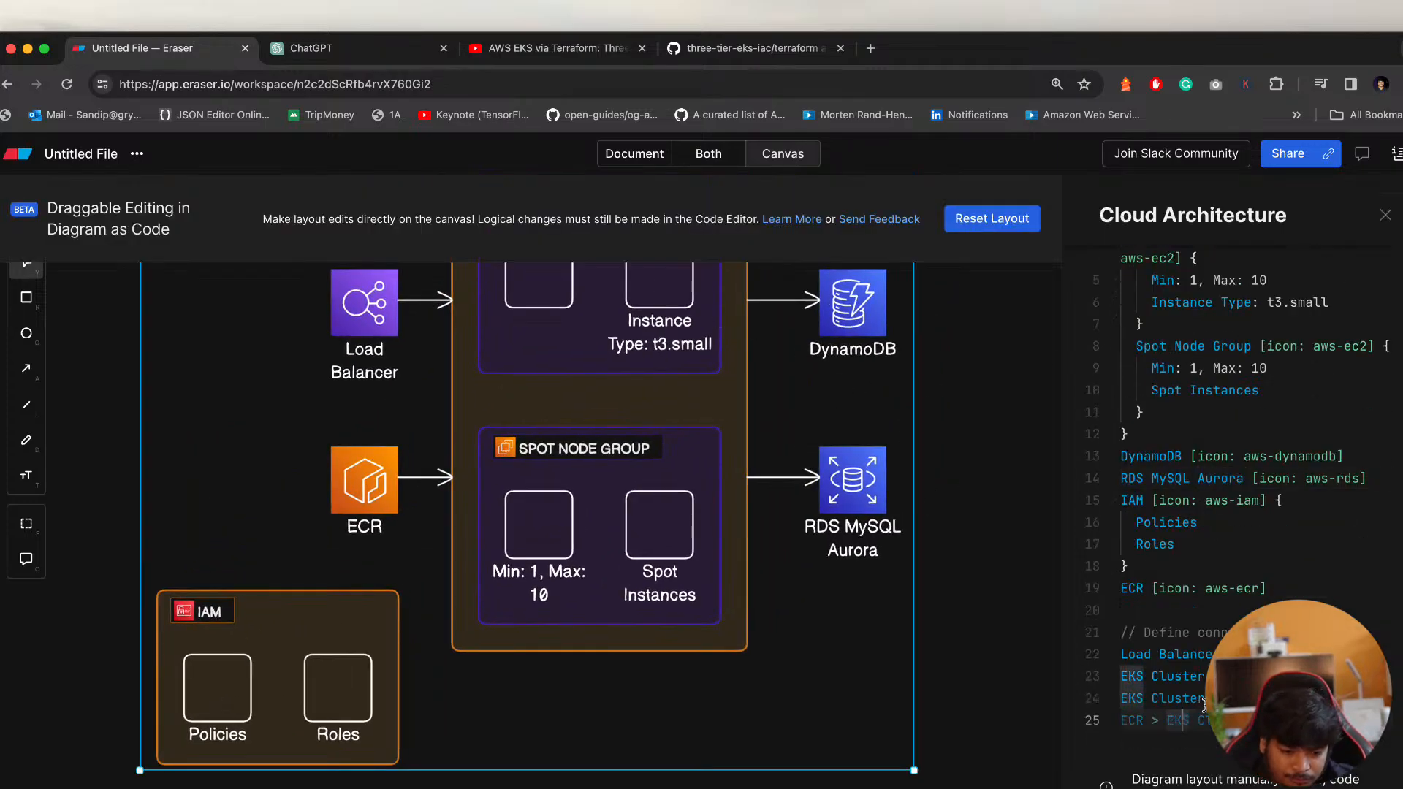
{"action": "left_click", "coordinate": [532, 567]}
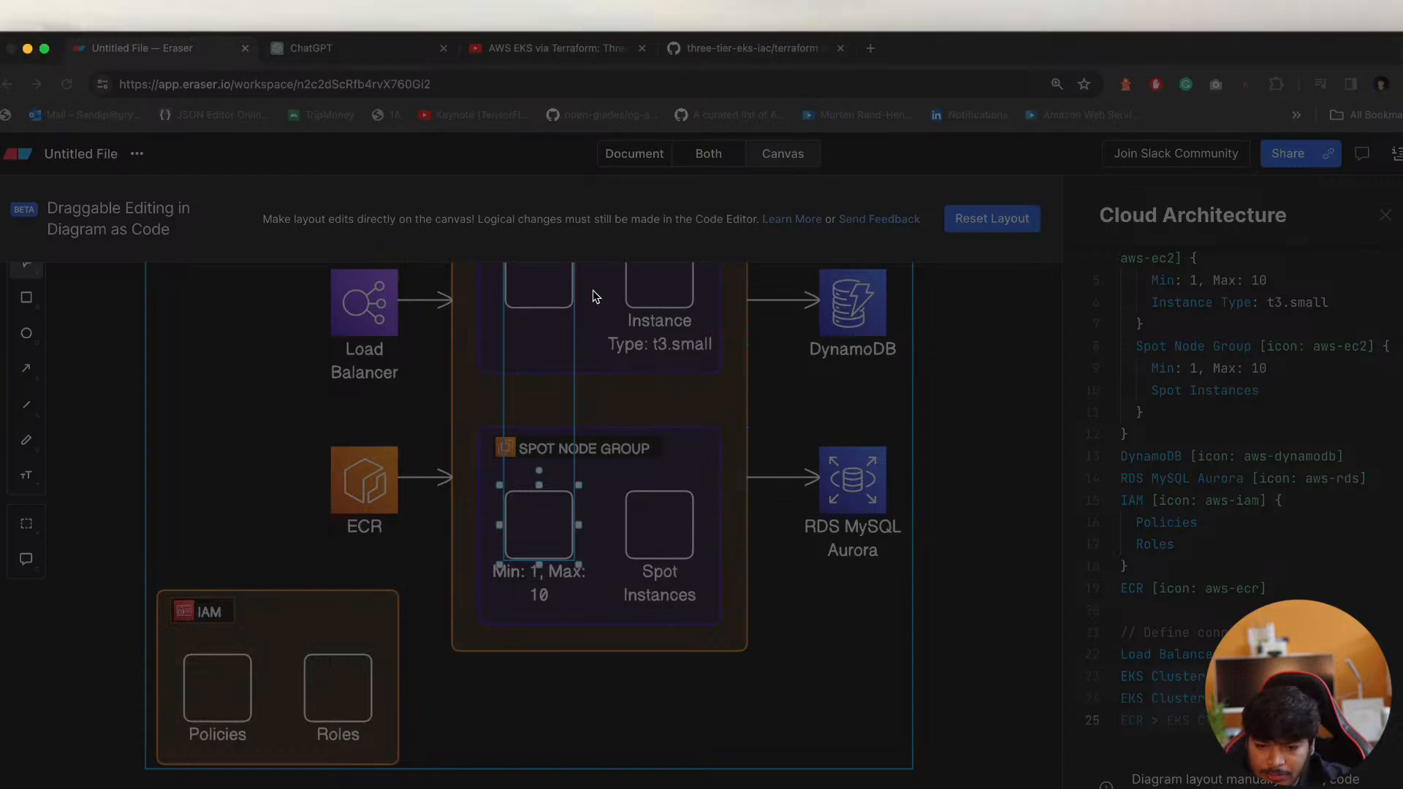
{"action": "left_click", "coordinate": [935, 613]}
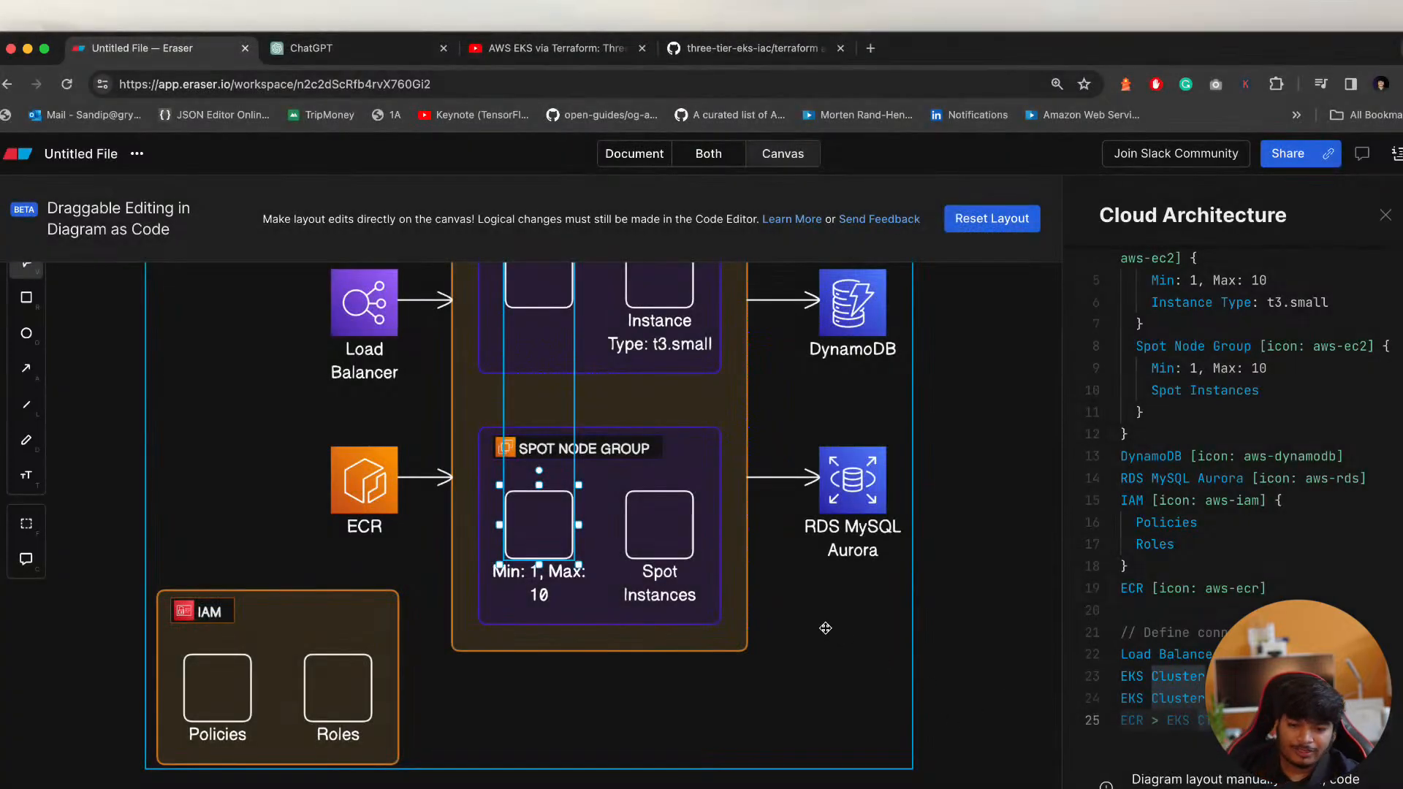
{"action": "scroll", "coordinate": [824, 627], "scroll_direction": "down", "scroll_amount": 3}
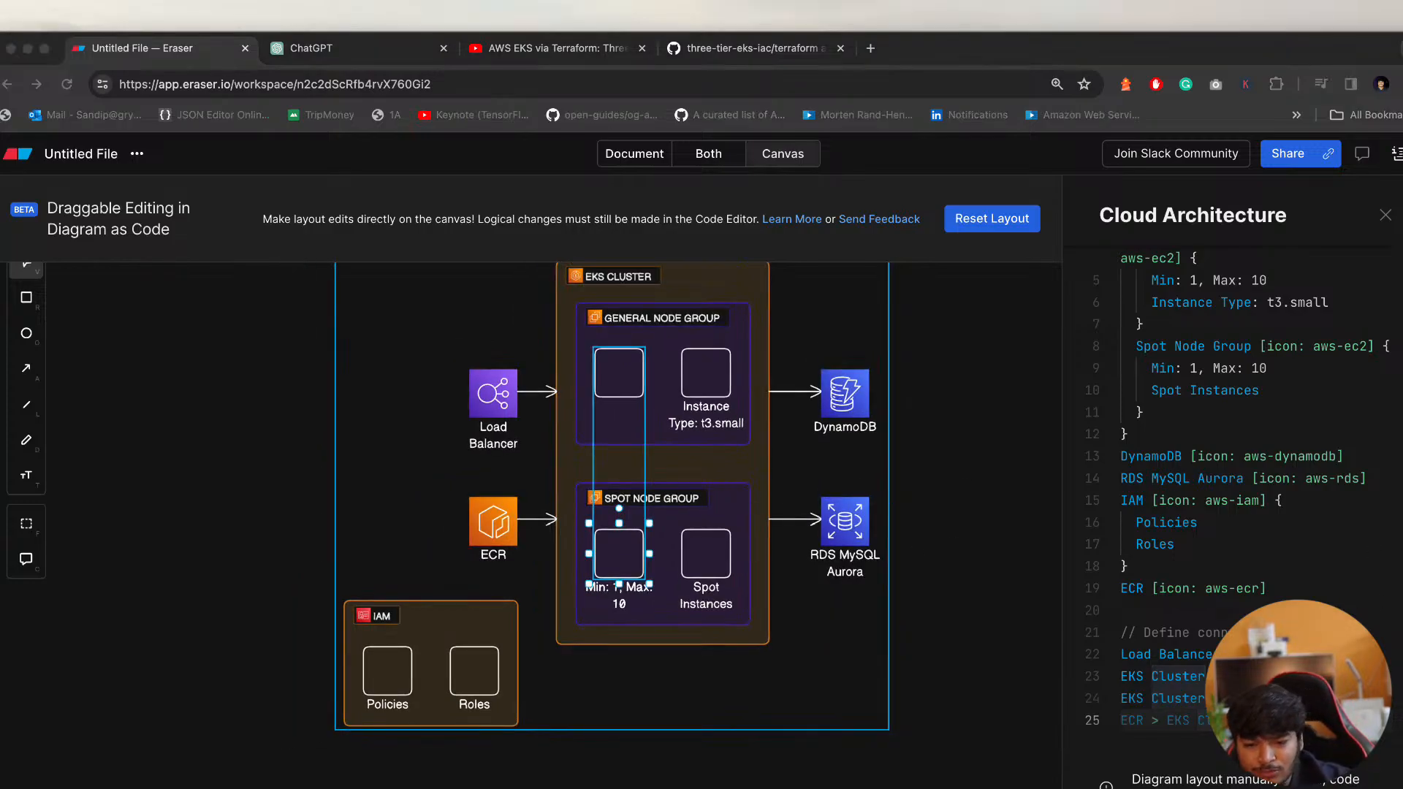
Switch to ChatGPT and start a new prompt reading "I have a new requirement:" with the spelling corrected
{"action": "key", "text": "super+Tab"}
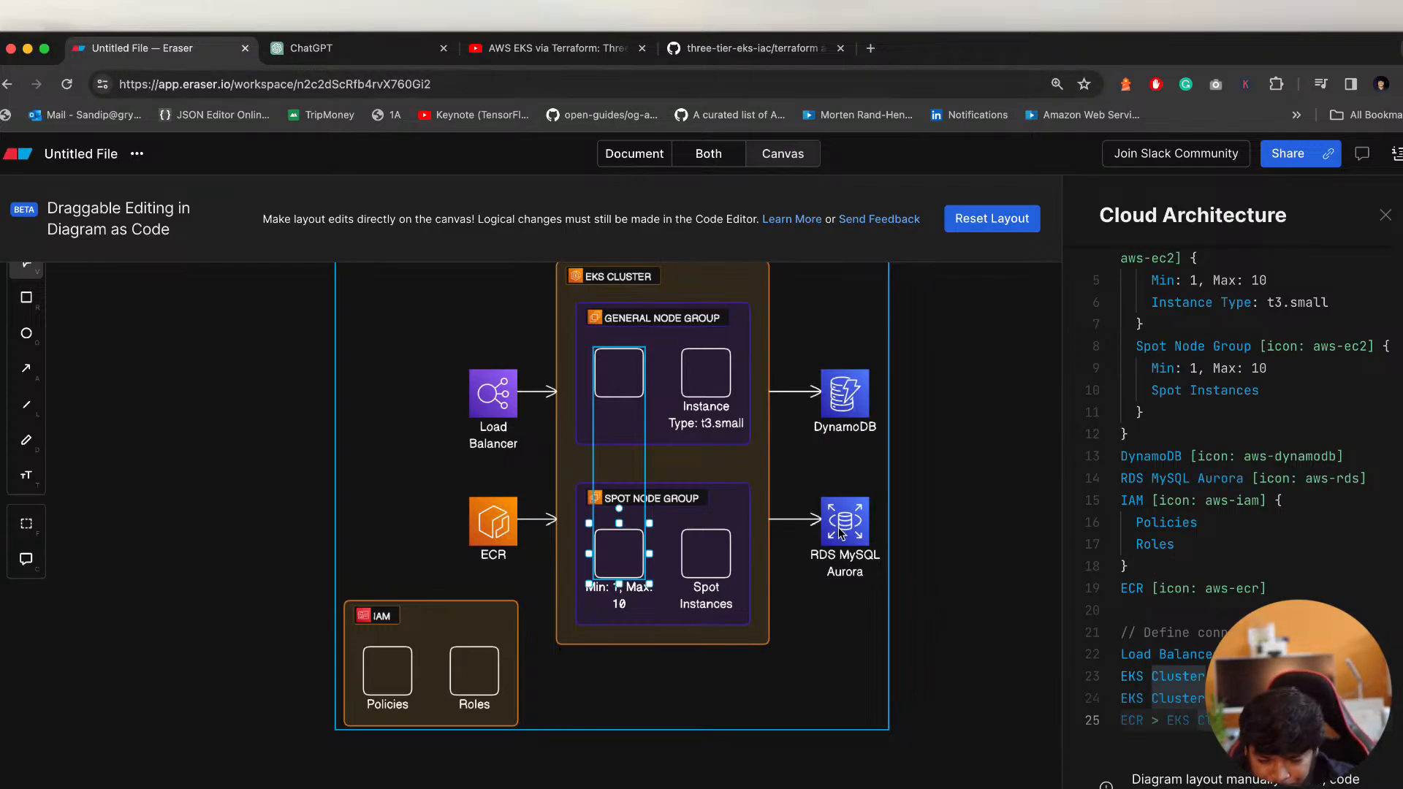
{"action": "left_click", "coordinate": [349, 51]}
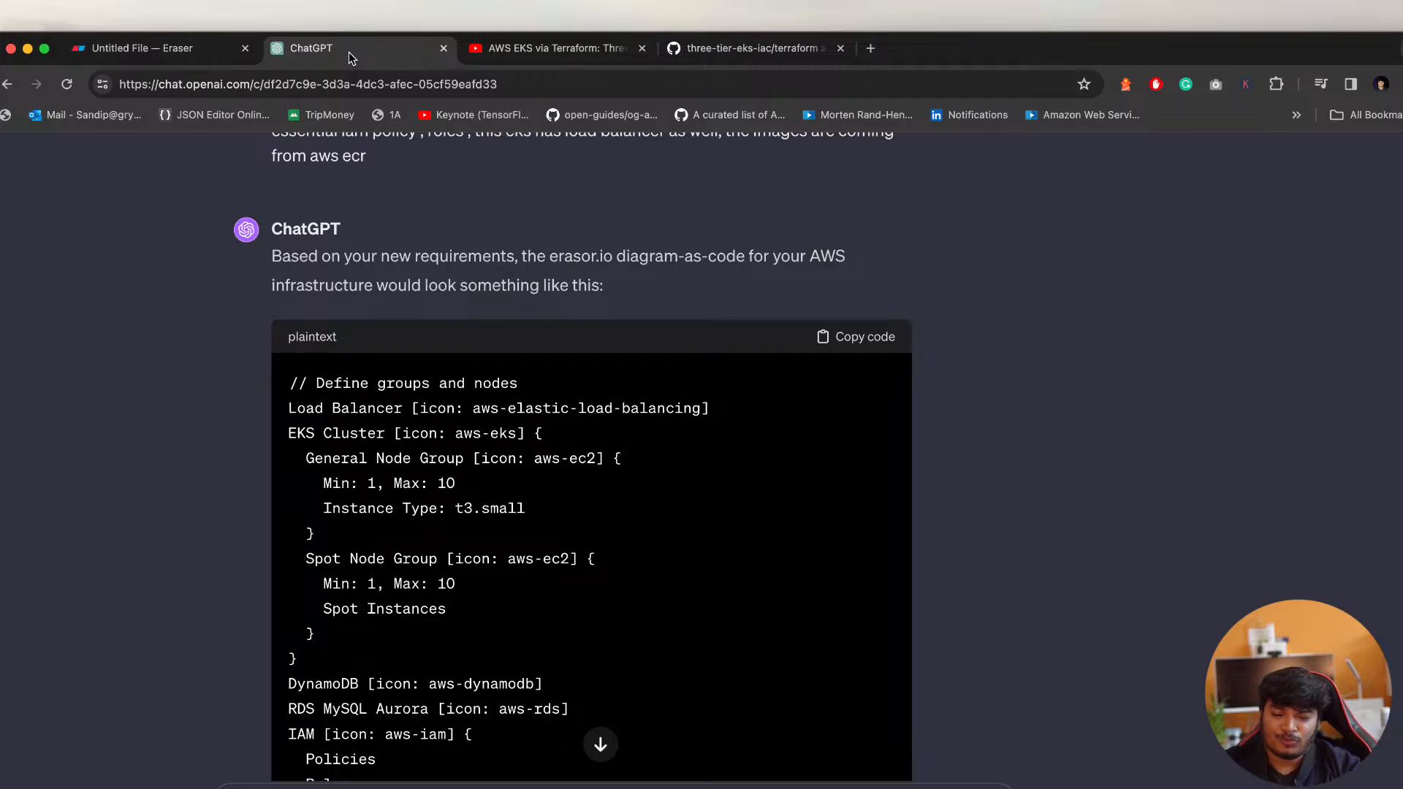
{"action": "scroll", "coordinate": [298, 468], "scroll_direction": "down", "scroll_amount": 10}
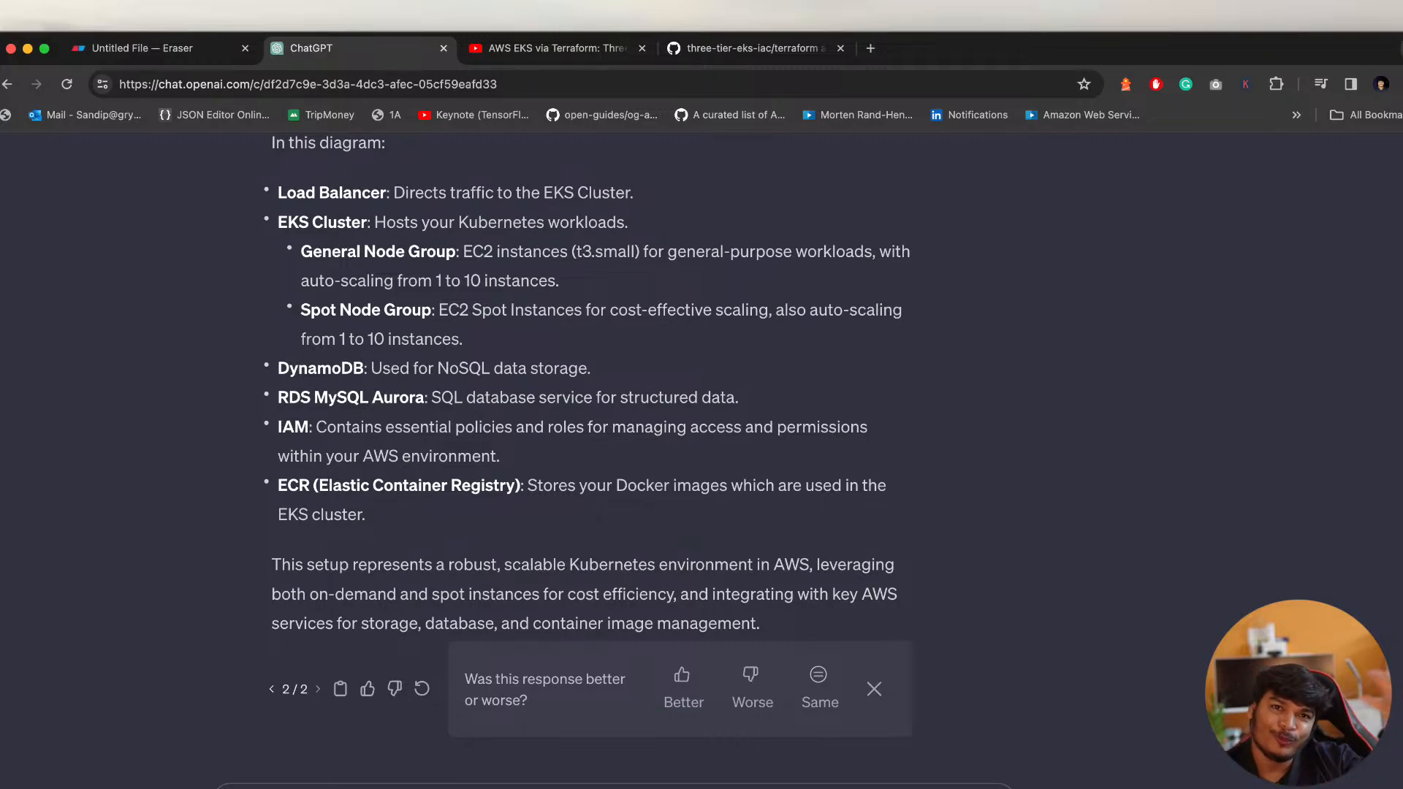
{"action": "key", "text": "shift+Return"}
{"action": "mouse_move", "coordinate": [366, 785]}
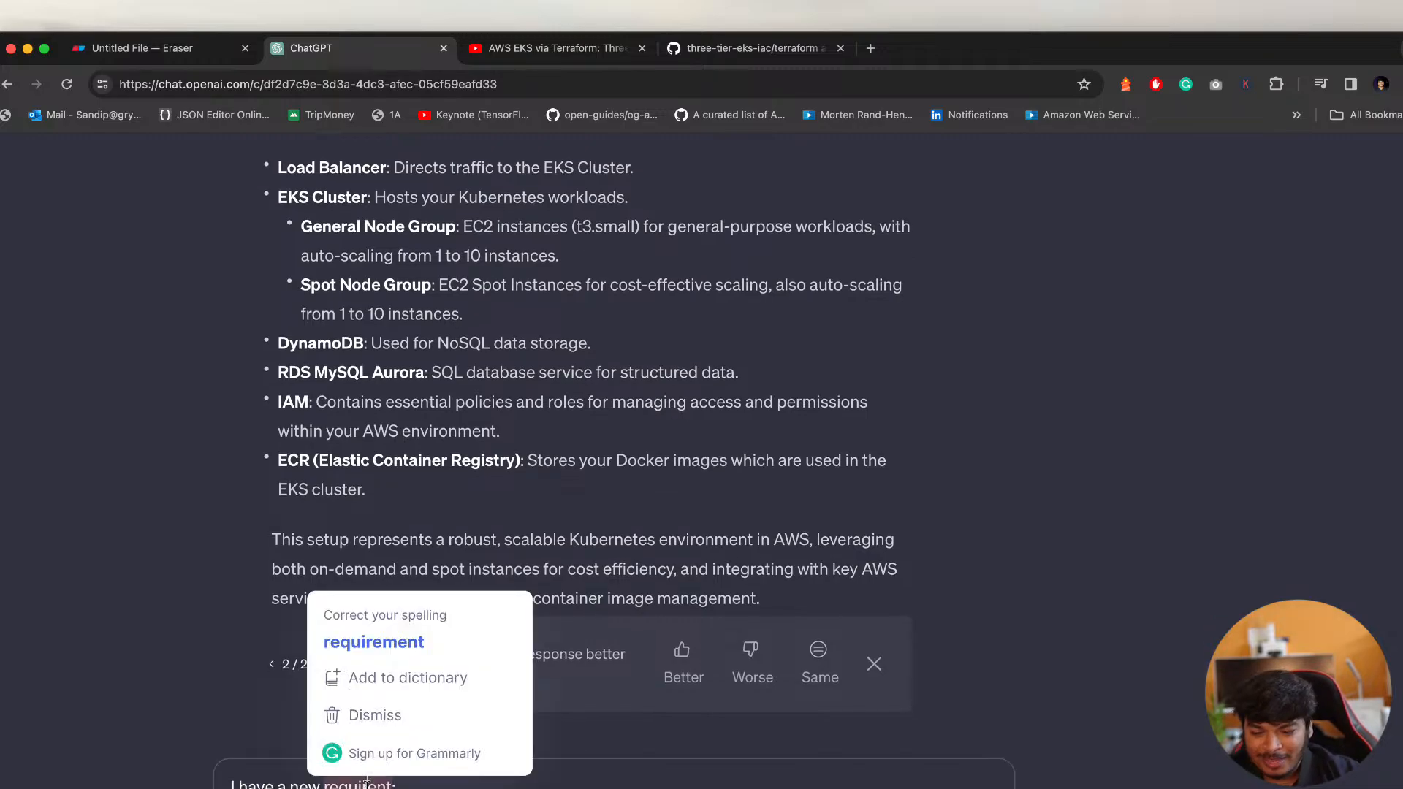
{"action": "left_click", "coordinate": [369, 652]}
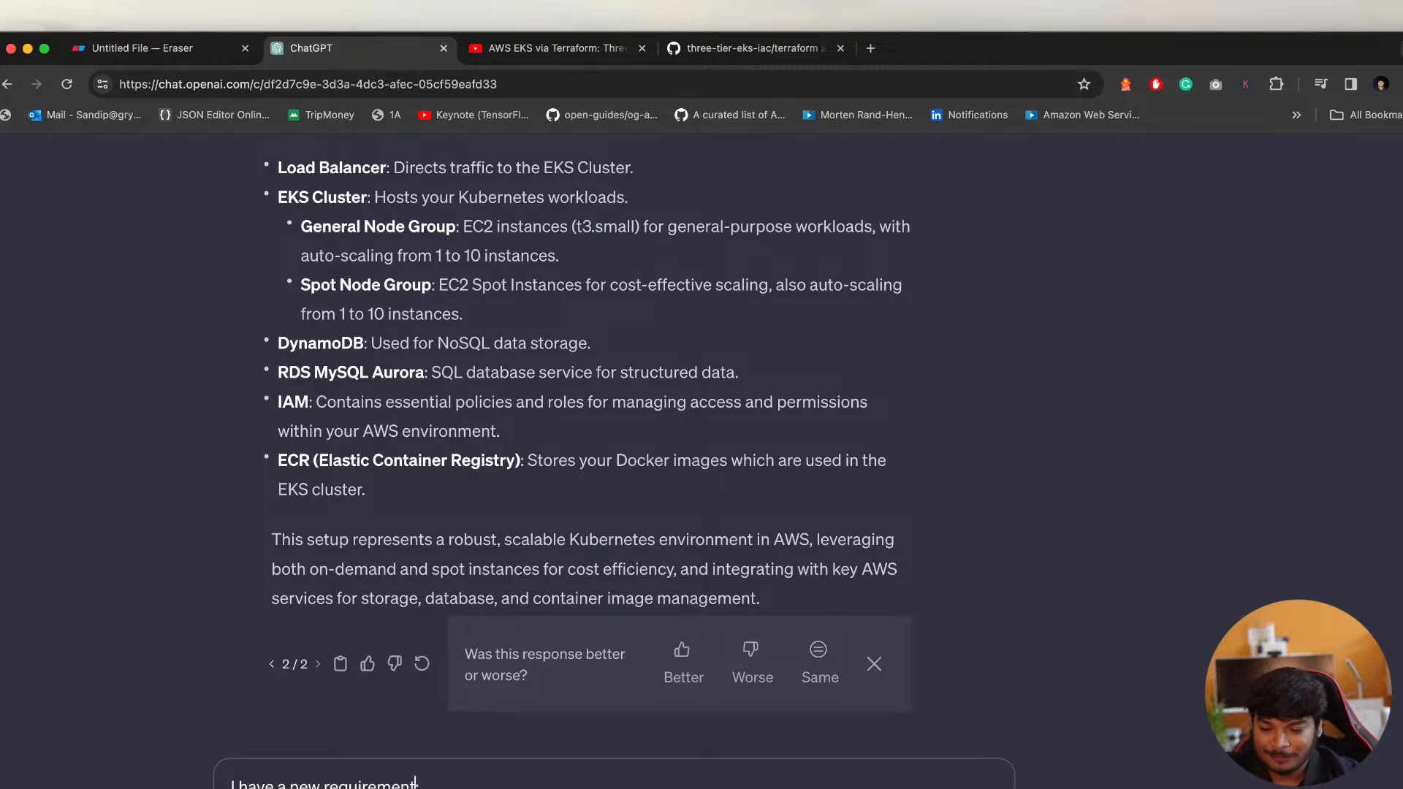
Describe API gateway forwarding traffic to AWS Lambda, functions storing data in DynamoDB and files in S3, and logs stored in Cloudwatch
{"action": "key", "text": "shift+Return"}
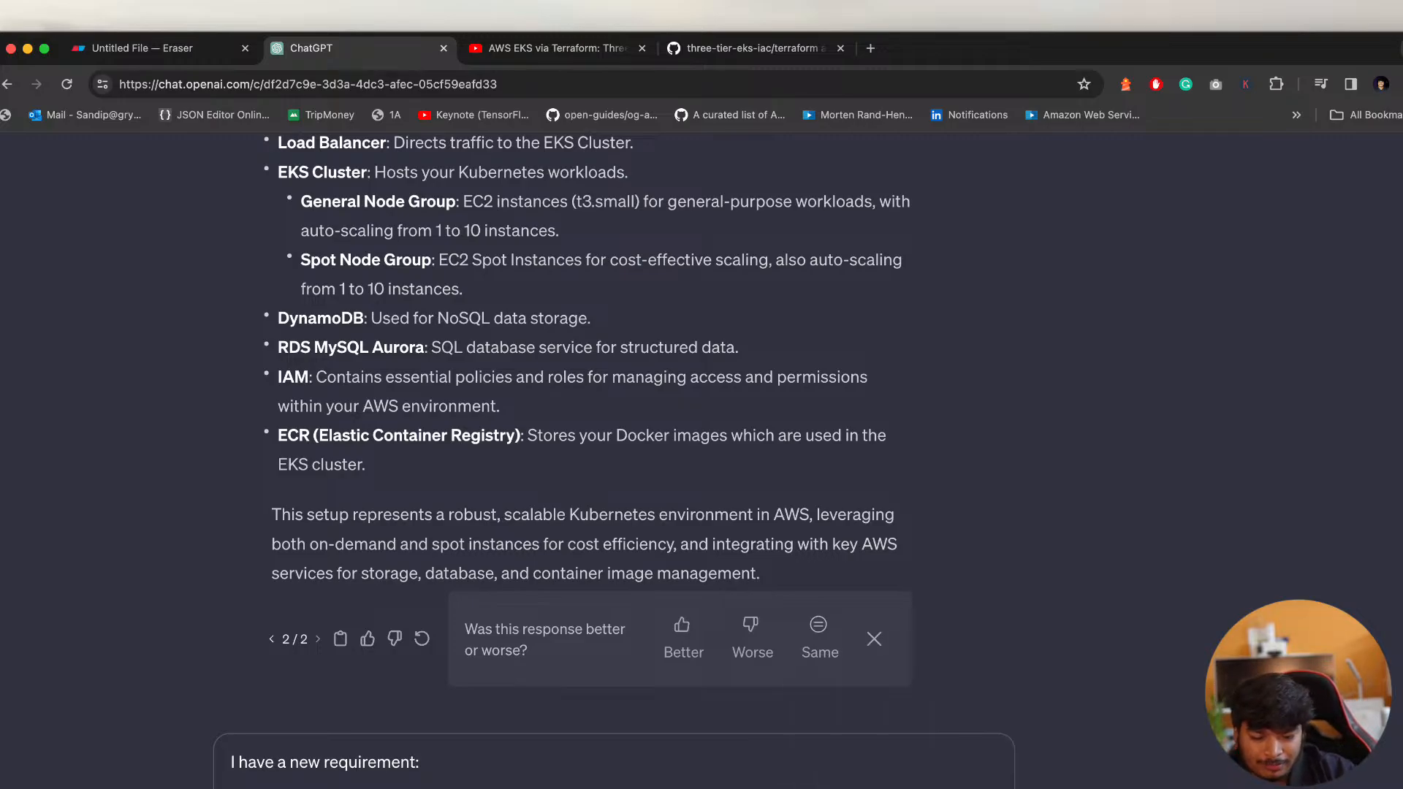
{"action": "double_click", "coordinate": [950, 787]}
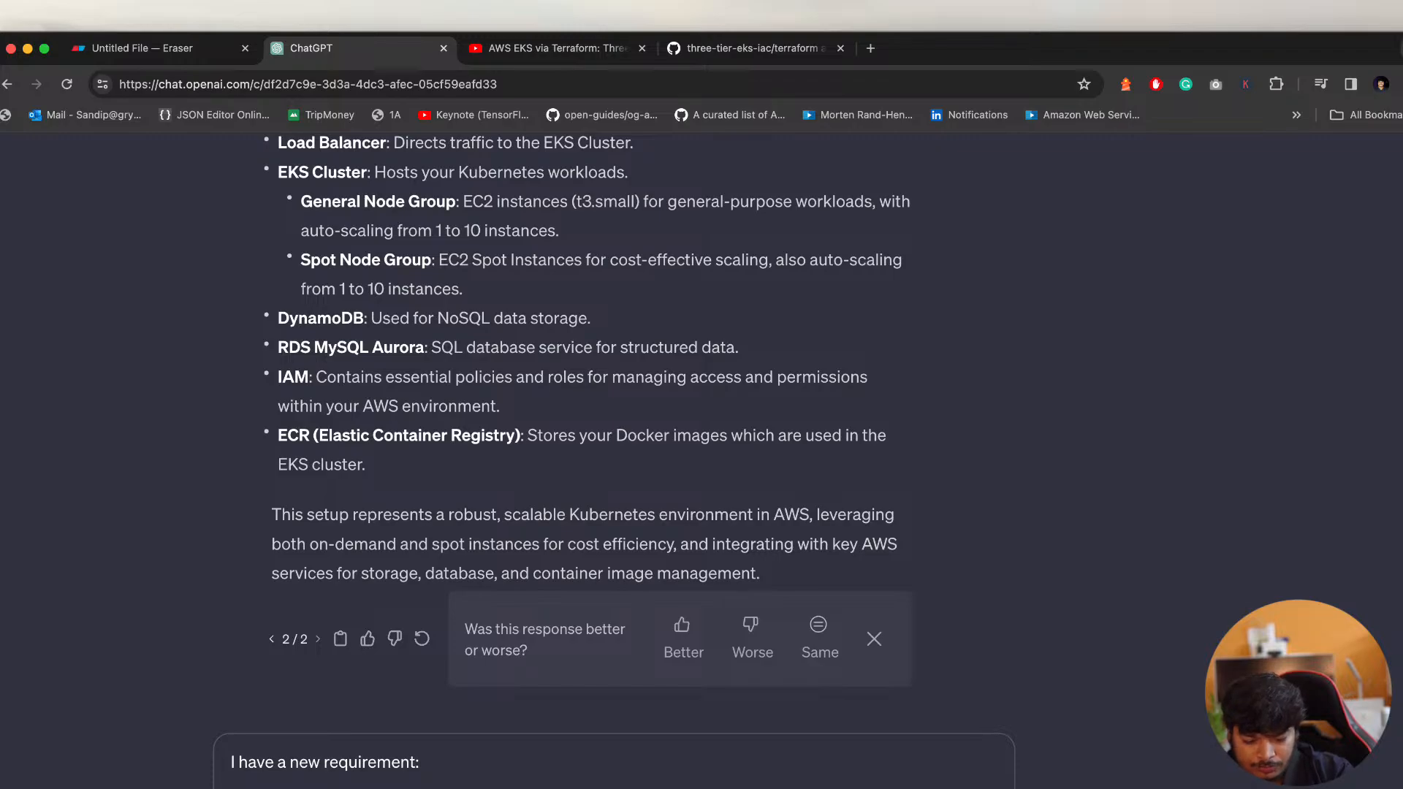
{"action": "scroll", "coordinate": [614, 460], "scroll_direction": "down", "scroll_amount": 1}
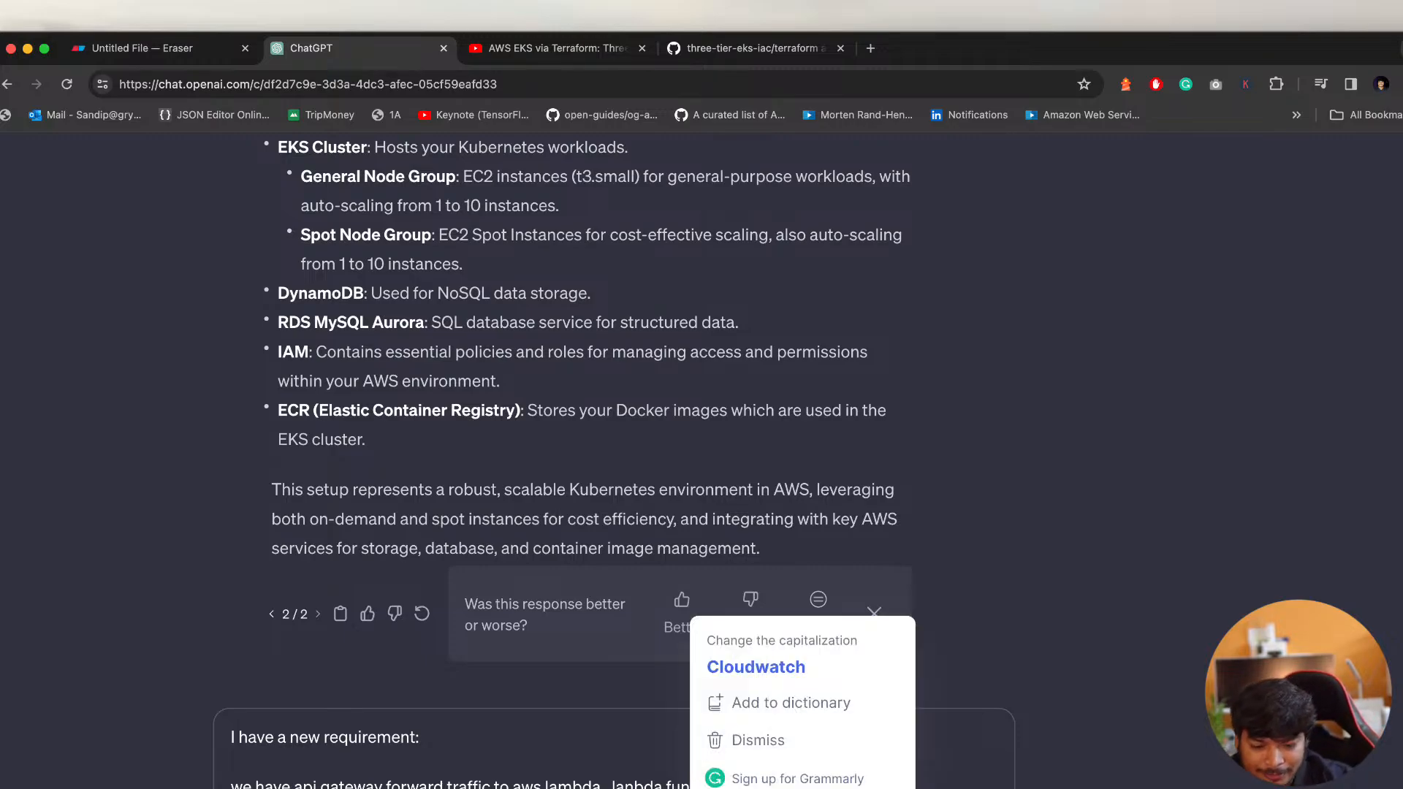
{"action": "left_click", "coordinate": [772, 665]}
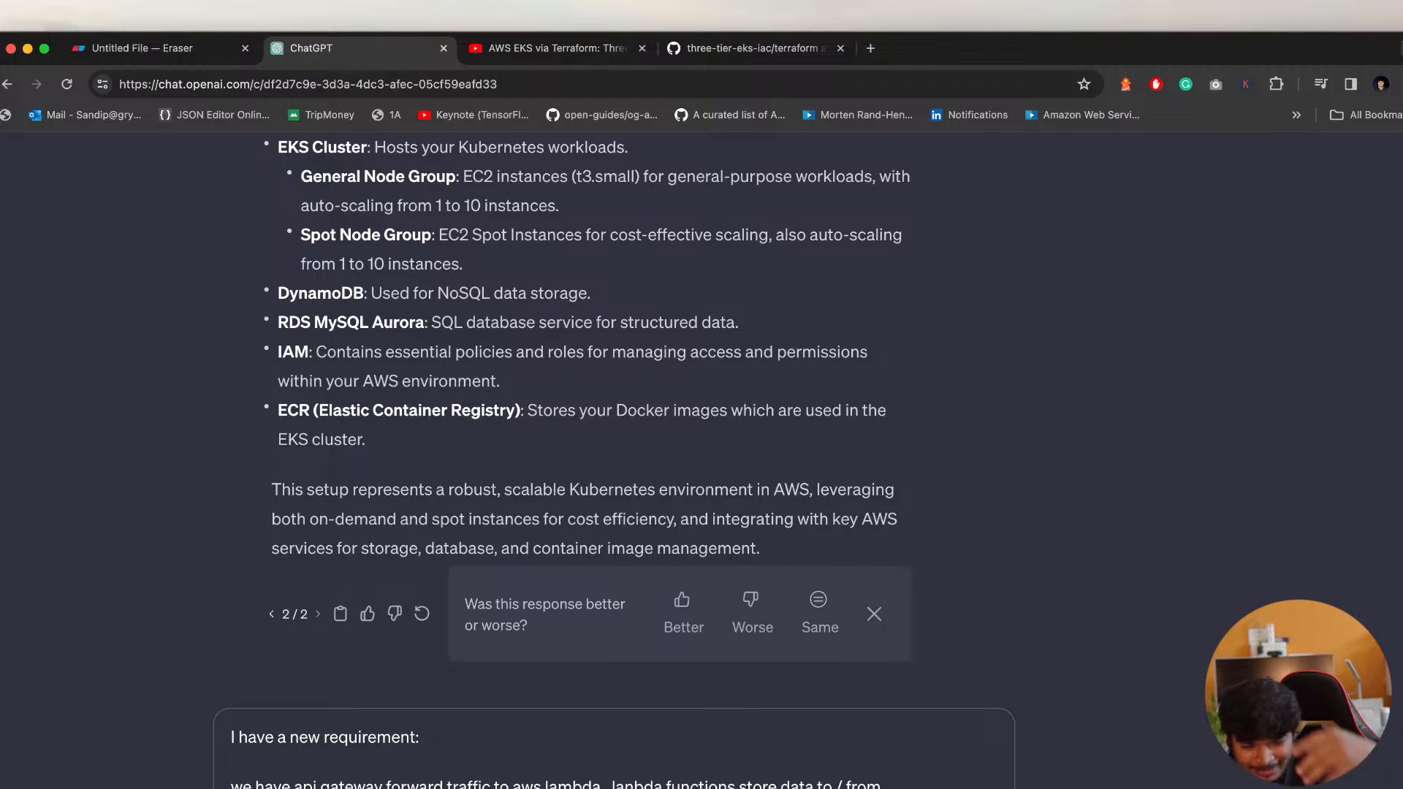
Add open search for data search and SQL for the data processing queue to the requirement, and send the prompt
{"action": "key", "text": "super+Tab"}
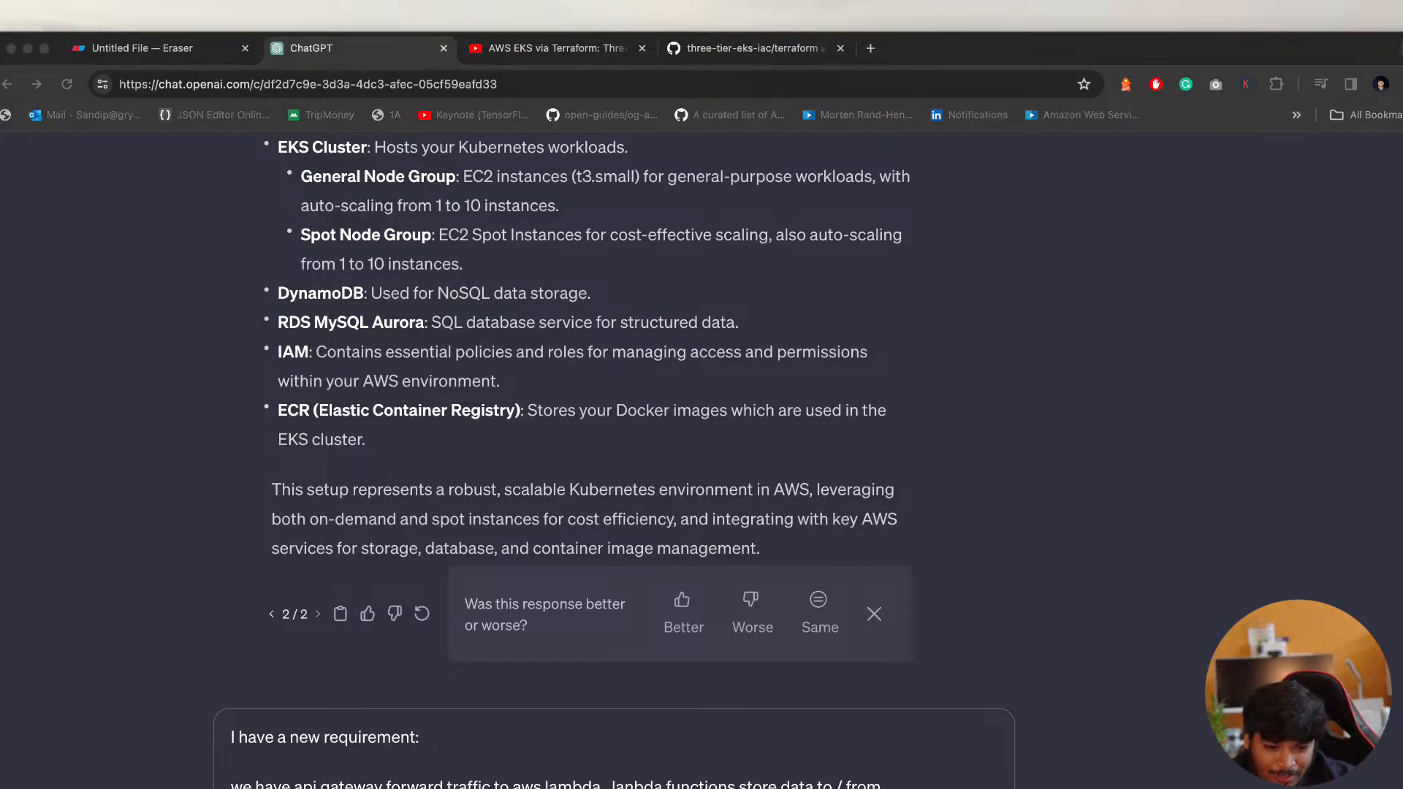
{"action": "key", "text": "super+Tab"}
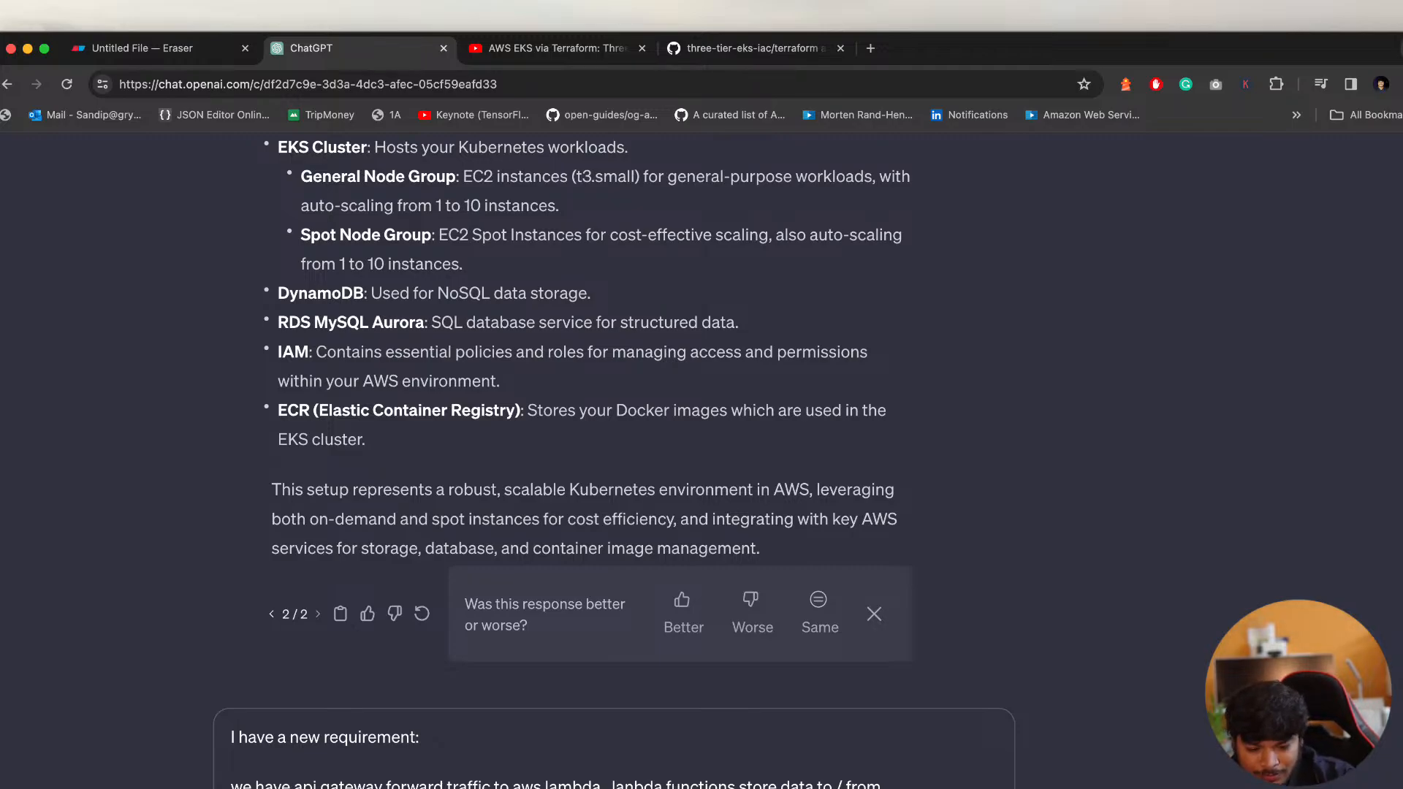
{"action": "key", "text": "shift+Return"}
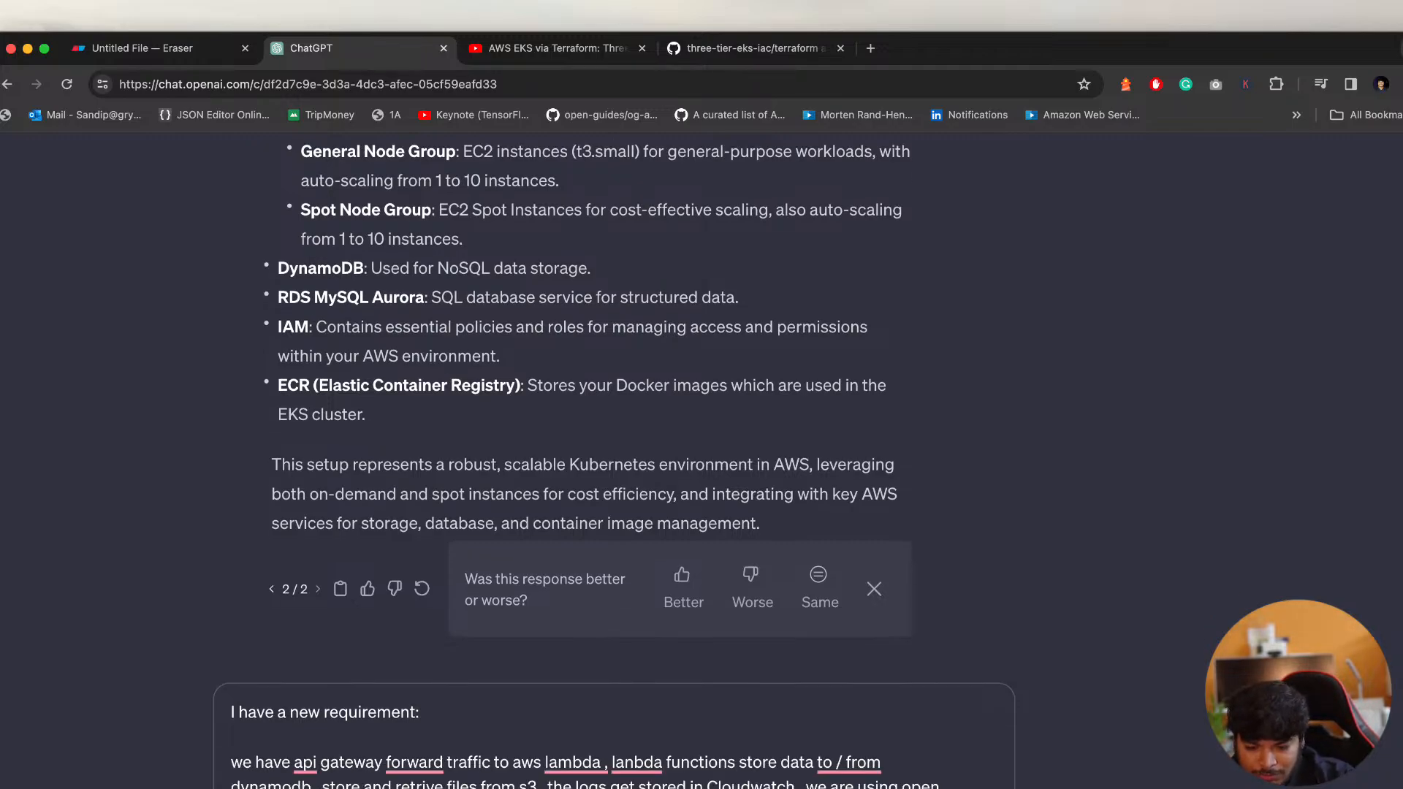
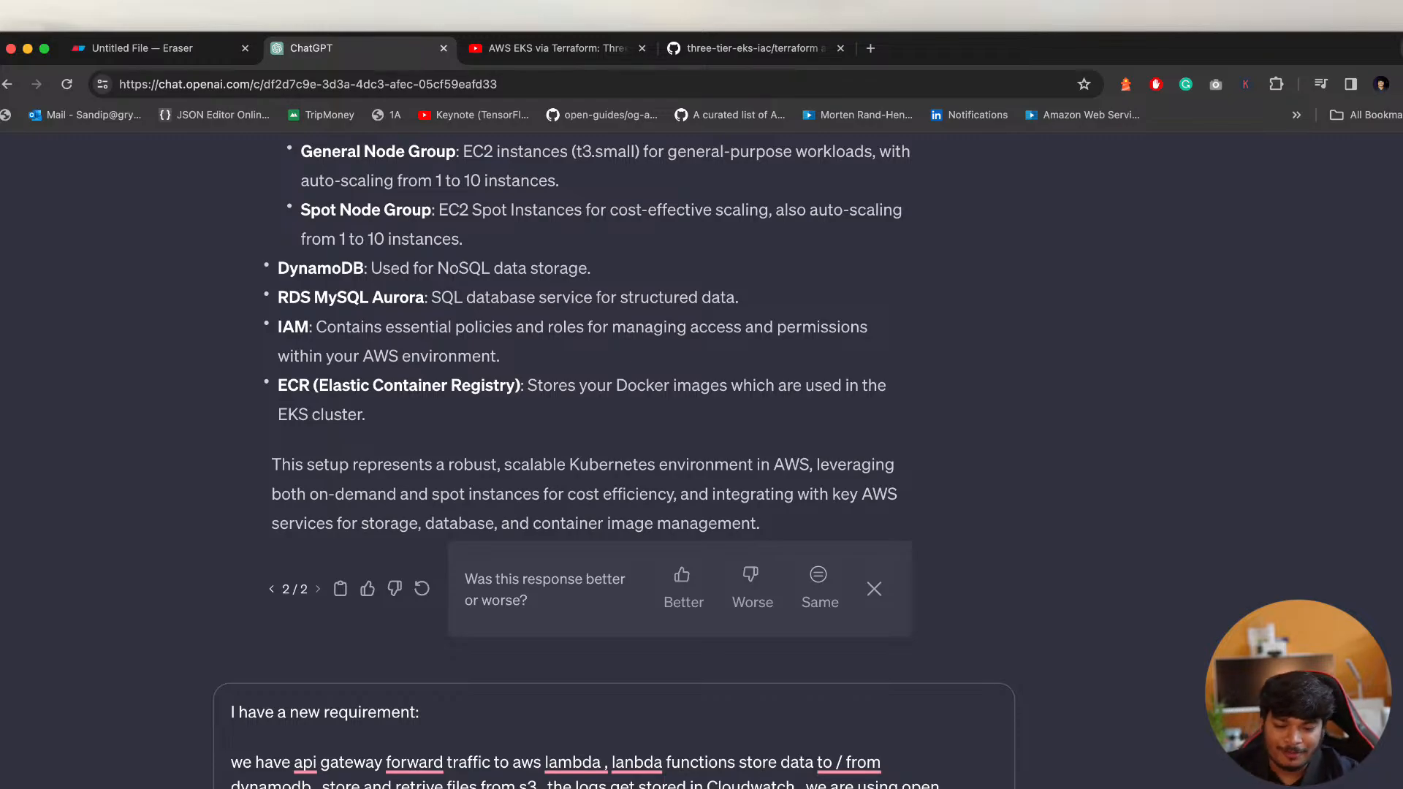
{"action": "key", "text": "Return"}
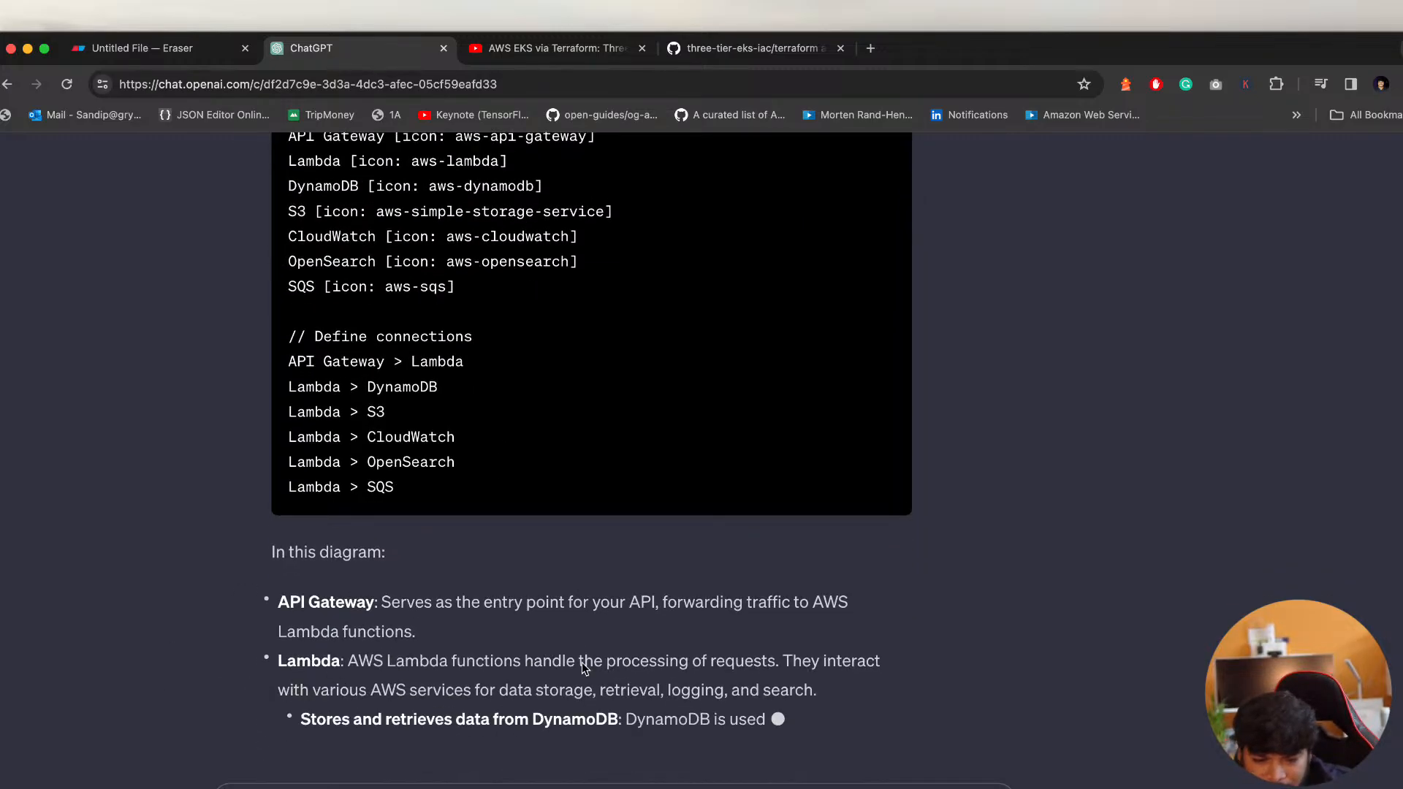
Copy the generated diagram-as-code for the API Gateway and Lambda architecture
{"action": "scroll", "coordinate": [264, 655], "scroll_direction": "up", "scroll_amount": 2}
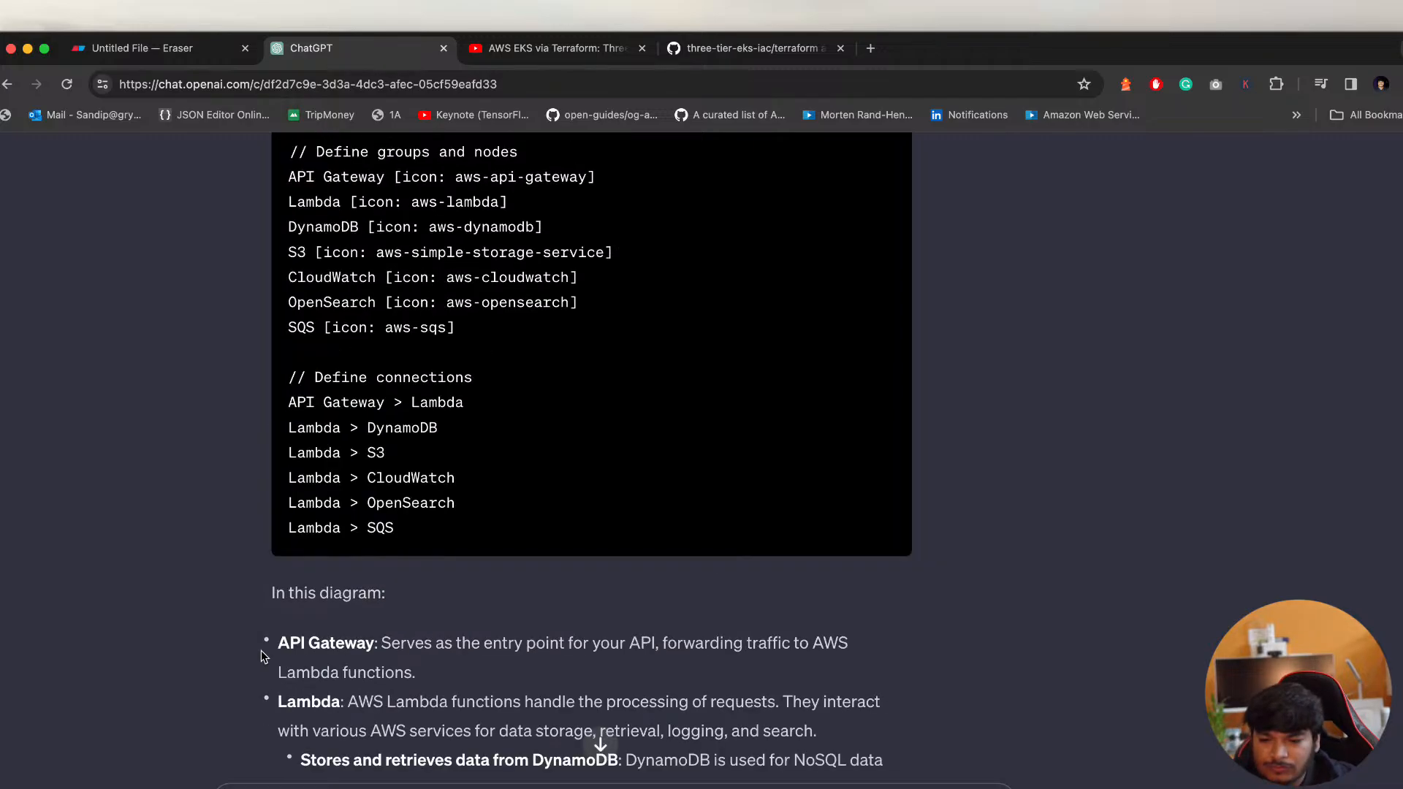
{"action": "scroll", "coordinate": [265, 656], "scroll_direction": "up", "scroll_amount": 5}
{"action": "left_click", "coordinate": [870, 629]}
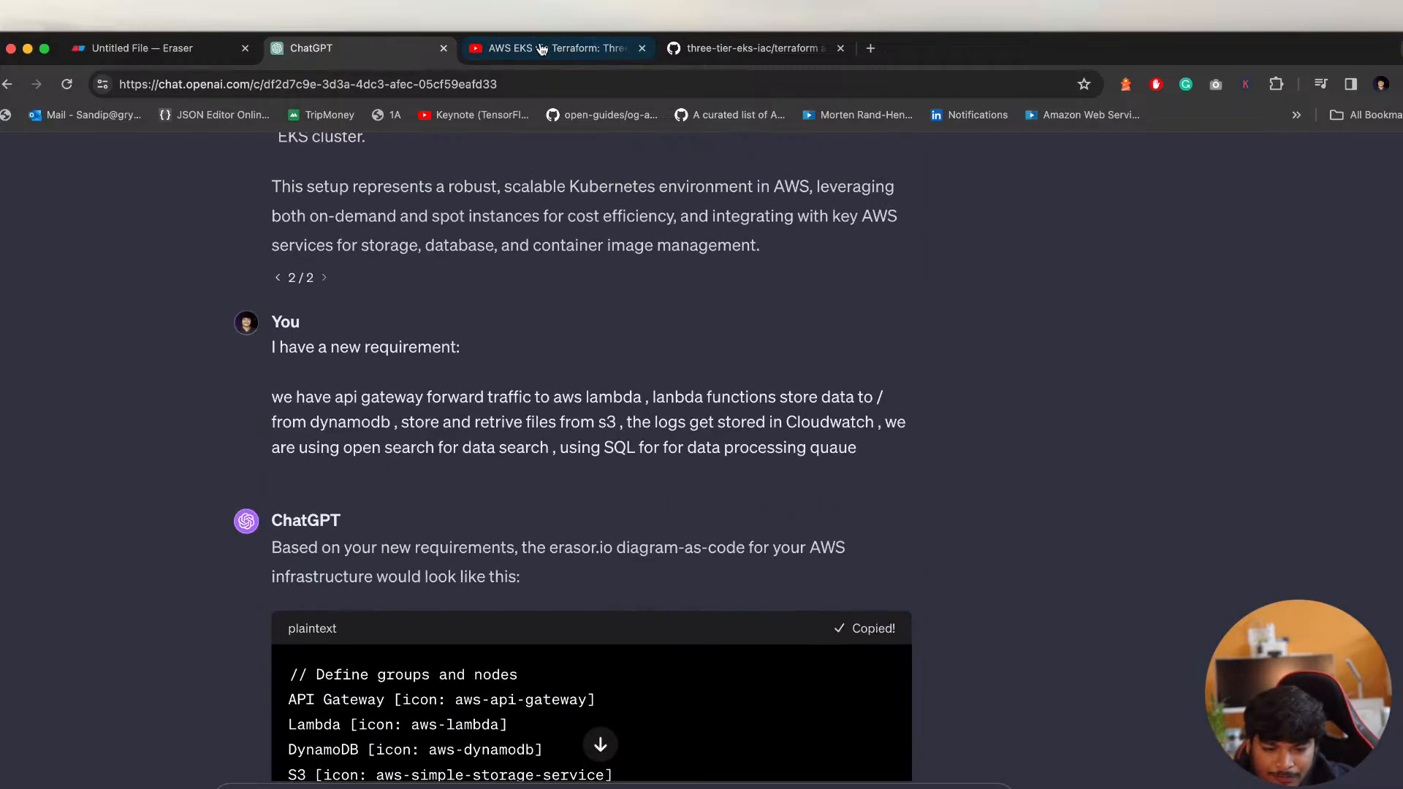
Switch to Eraser and replace all the EKS diagram code with the copied API Gateway and Lambda code
{"action": "left_click", "coordinate": [157, 49]}
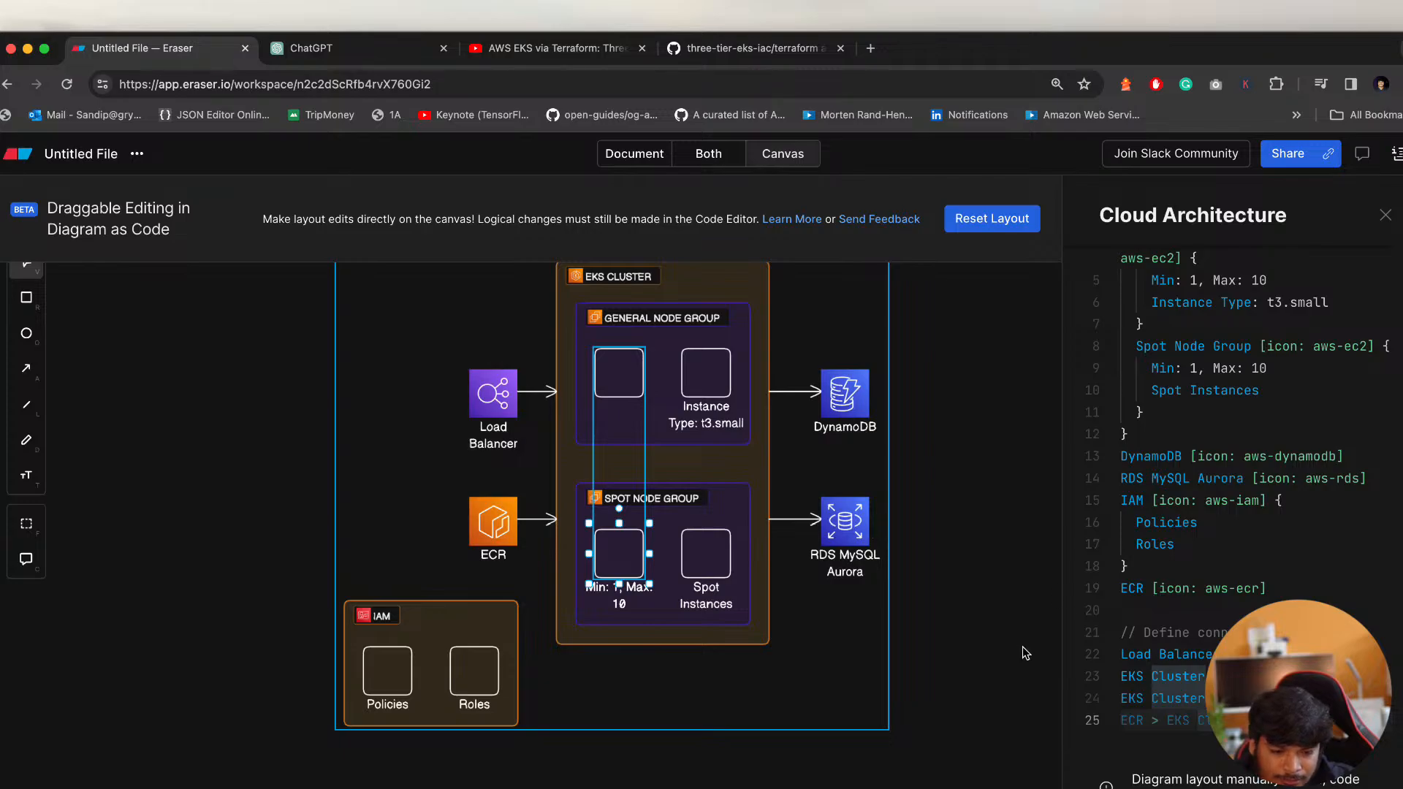
{"action": "key", "text": "super+Tab"}
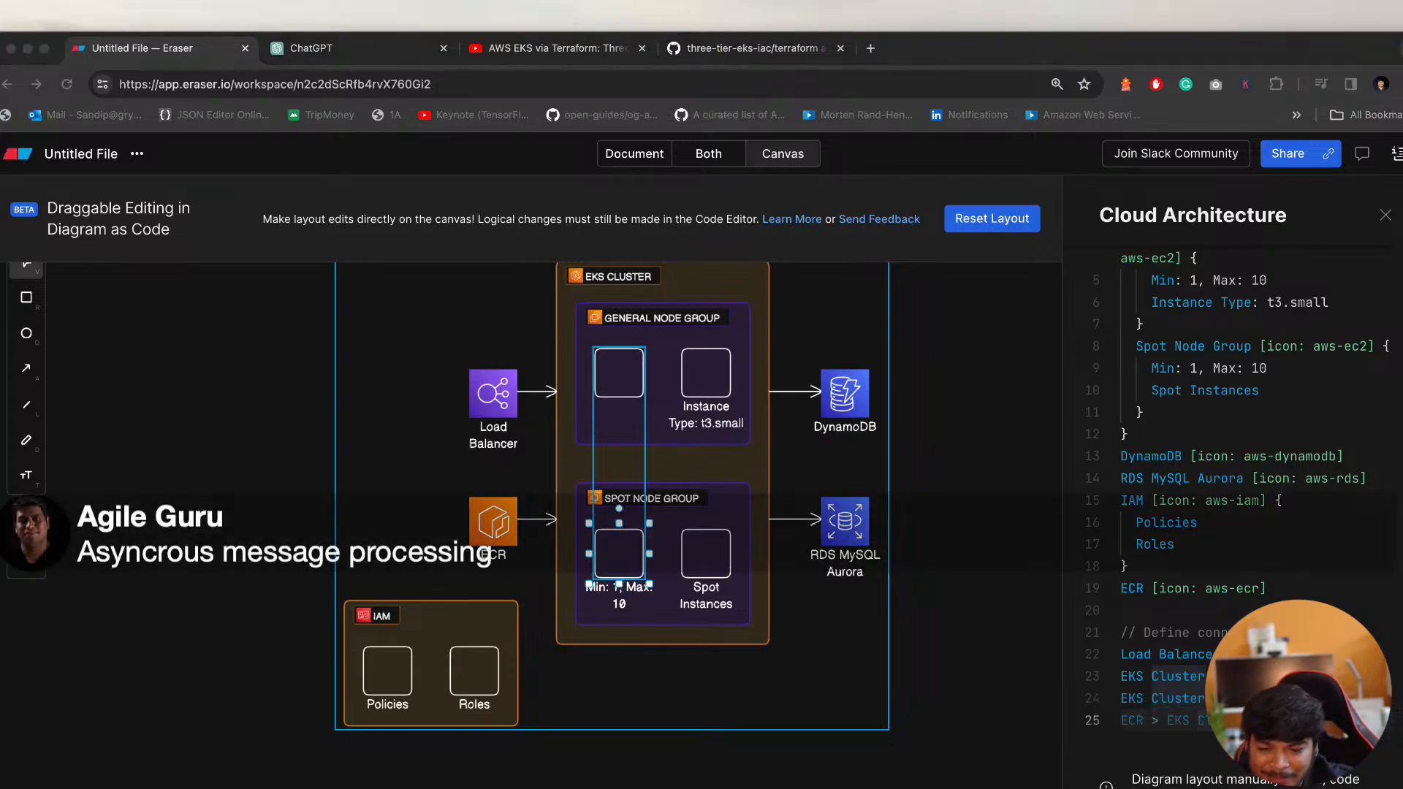
{"action": "left_click", "coordinate": [1203, 313]}
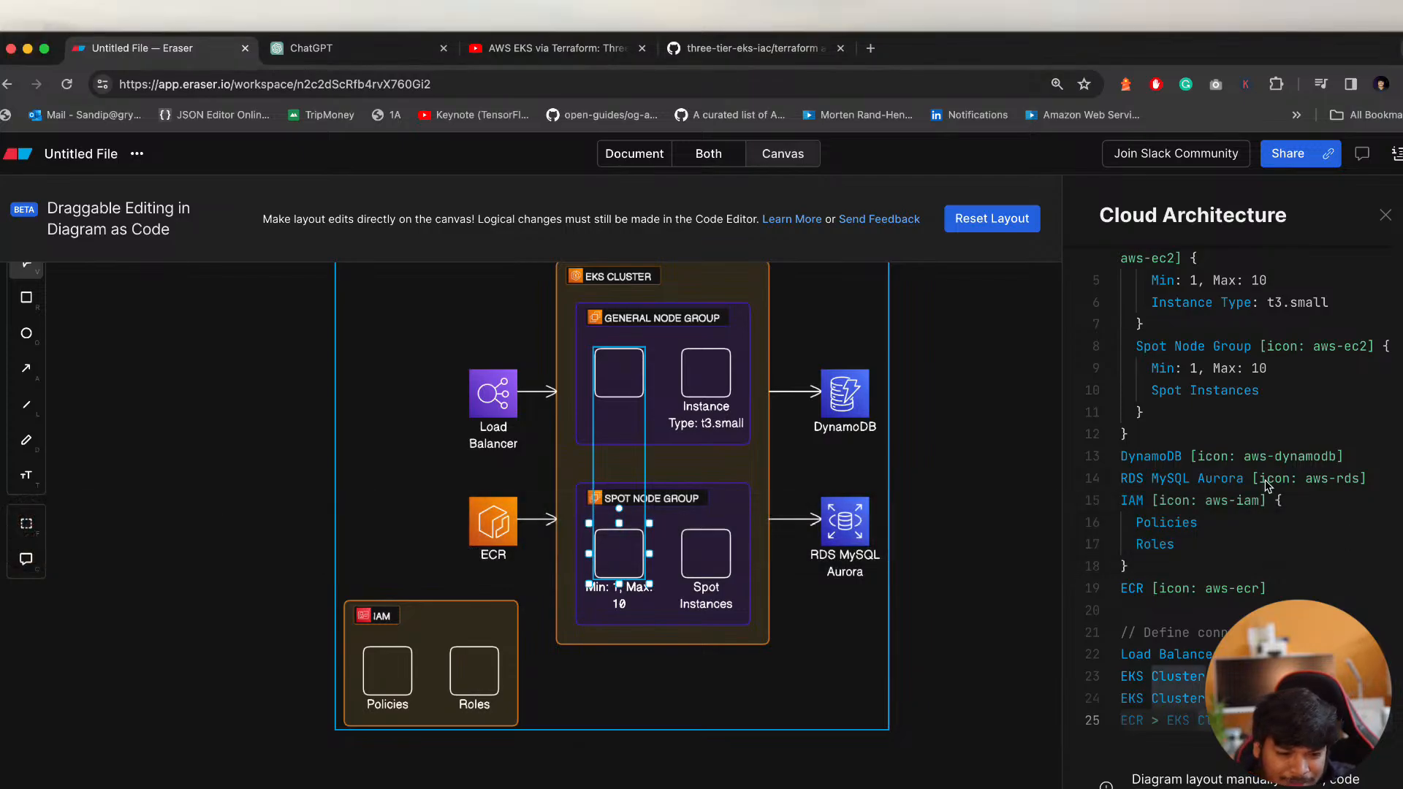
{"action": "key", "text": "super+a"}
{"action": "key", "text": "super+v"}
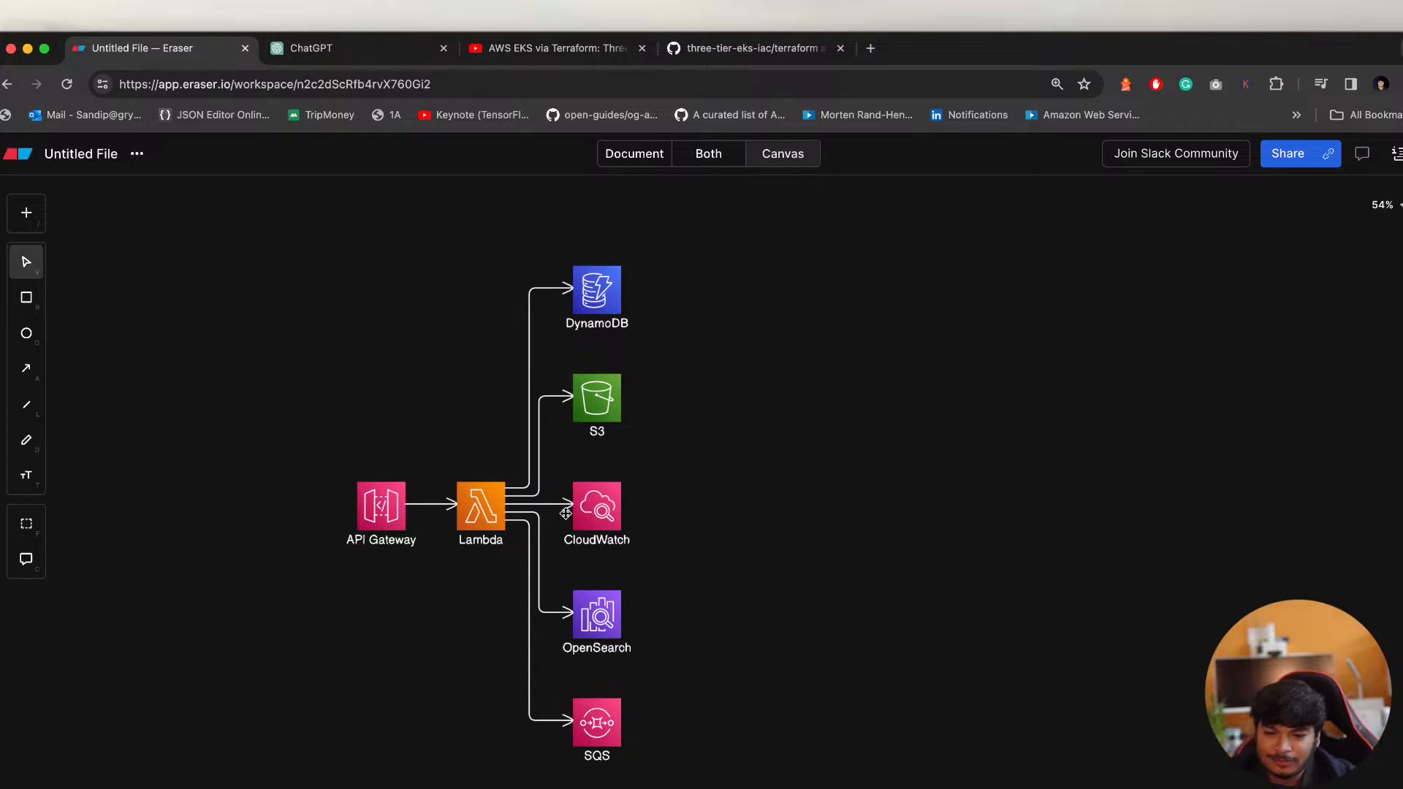
{"action": "scroll", "coordinate": [521, 518], "scroll_direction": "up", "scroll_amount": 5}
{"action": "scroll", "coordinate": [422, 542], "scroll_direction": "down", "scroll_amount": 3}
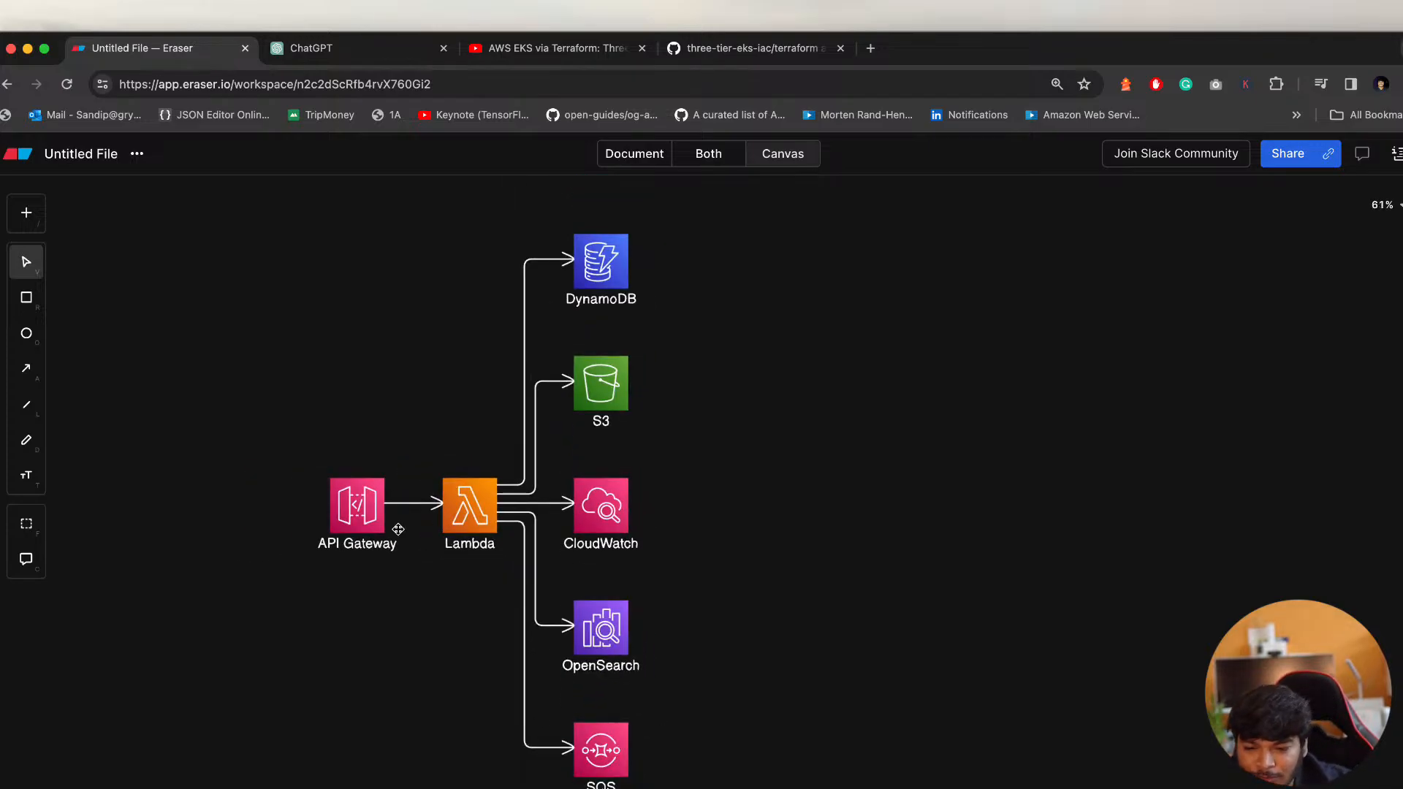
Examine the API Gateway, Lambda and CloudWatch nodes in the diagram, and check the regenerated response in ChatGPT
{"action": "left_click", "coordinate": [355, 512]}
{"action": "left_click", "coordinate": [354, 509]}
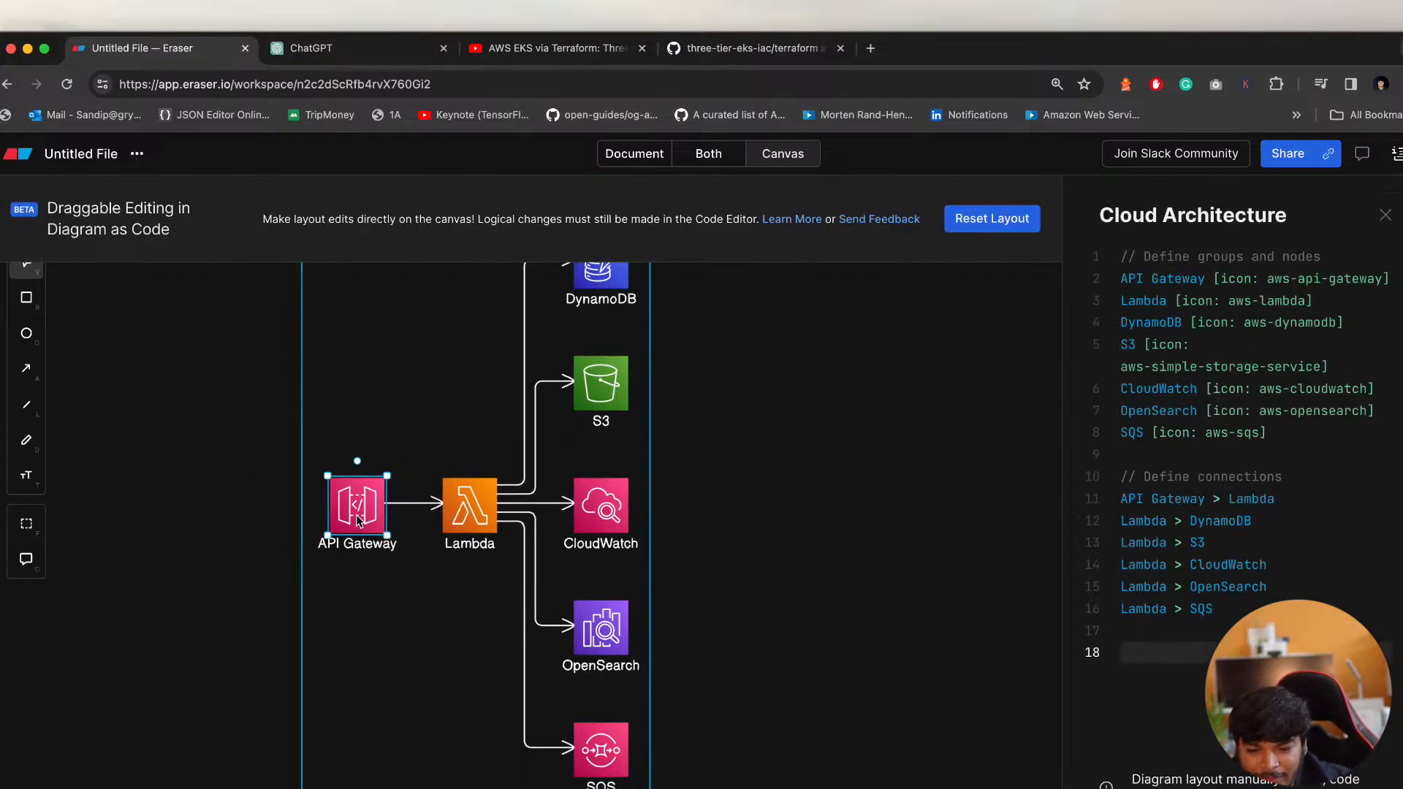
{"action": "left_click", "coordinate": [477, 505]}
{"action": "scroll", "coordinate": [498, 537], "scroll_direction": "up", "scroll_amount": 1}
{"action": "scroll", "coordinate": [498, 537], "scroll_direction": "up", "scroll_amount": 1}
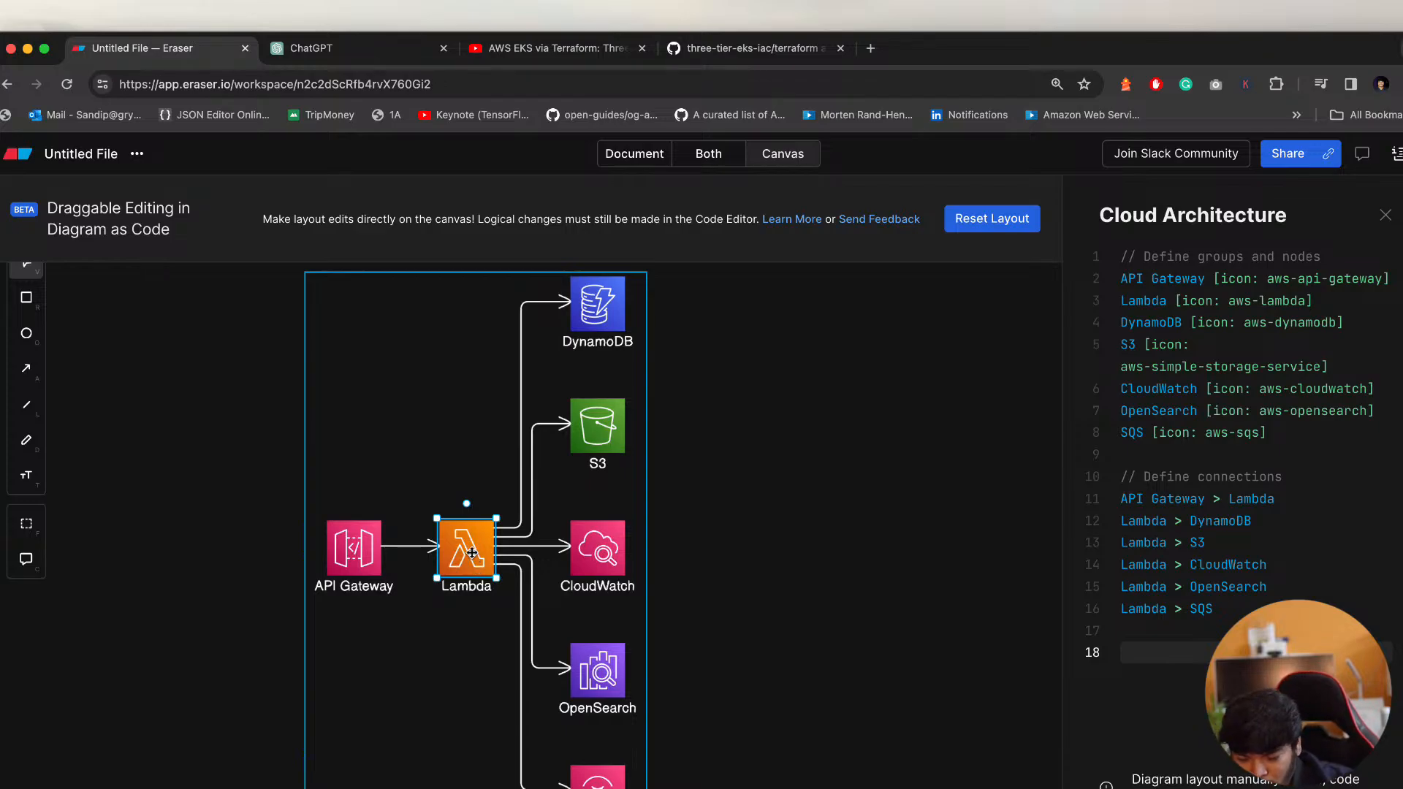
{"action": "left_click", "coordinate": [610, 546]}
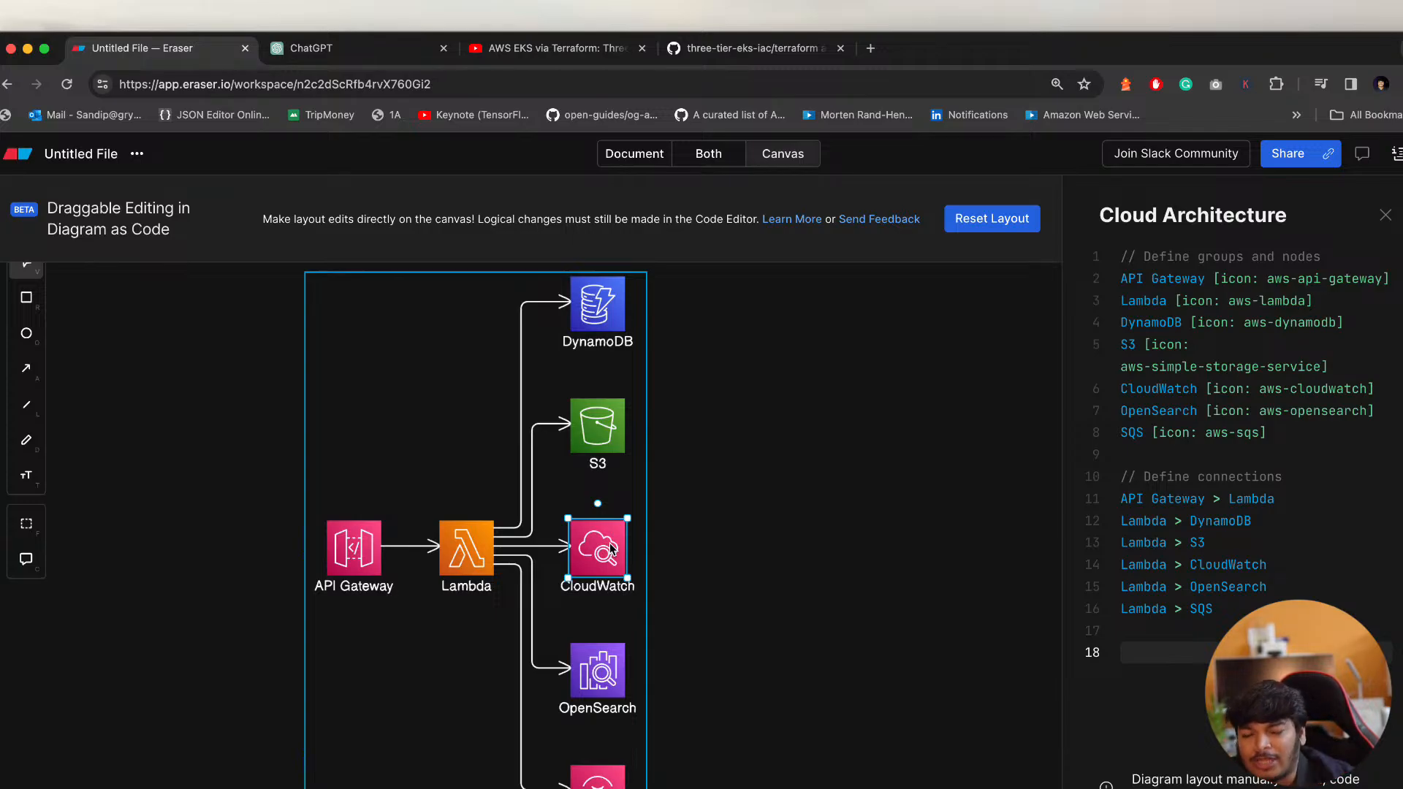
{"action": "left_click", "coordinate": [366, 48]}
{"action": "scroll", "coordinate": [489, 723], "scroll_direction": "down", "scroll_amount": 10}
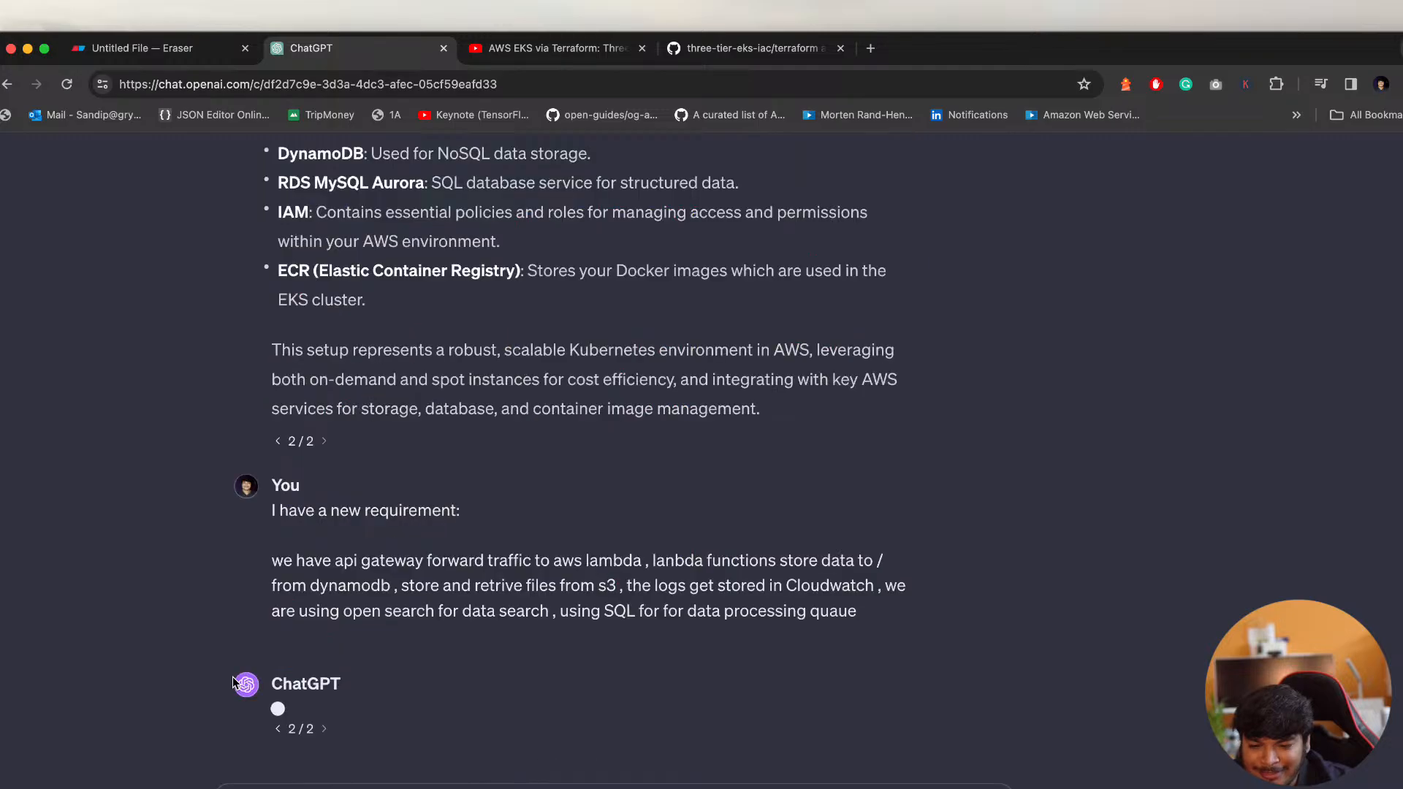
{"action": "scroll", "coordinate": [504, 700], "scroll_direction": "down", "scroll_amount": 5}
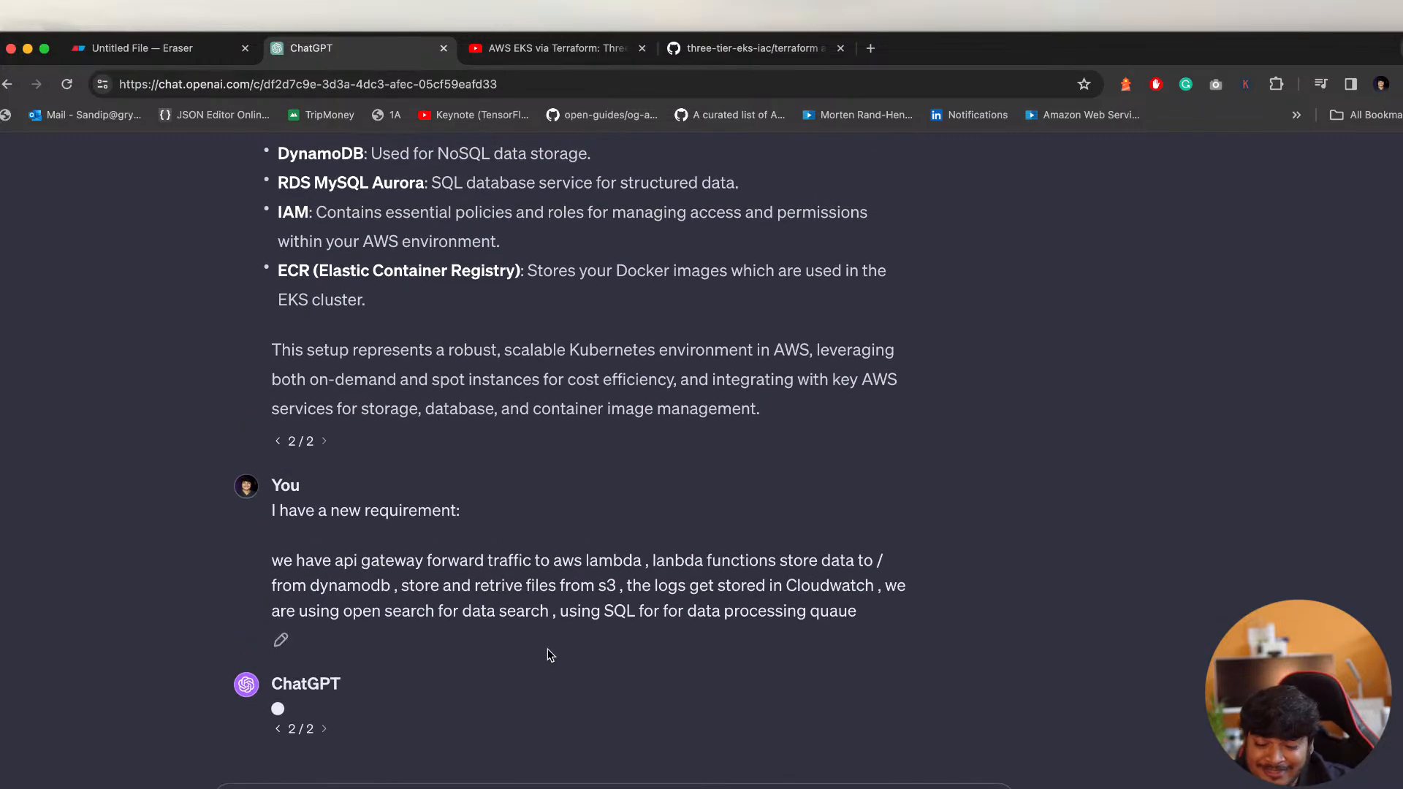
Switch back to Eraser and examine how Lambda connects to DynamoDB, S3, CloudWatch, OpenSearch and SQS
{"action": "left_click", "coordinate": [162, 50]}
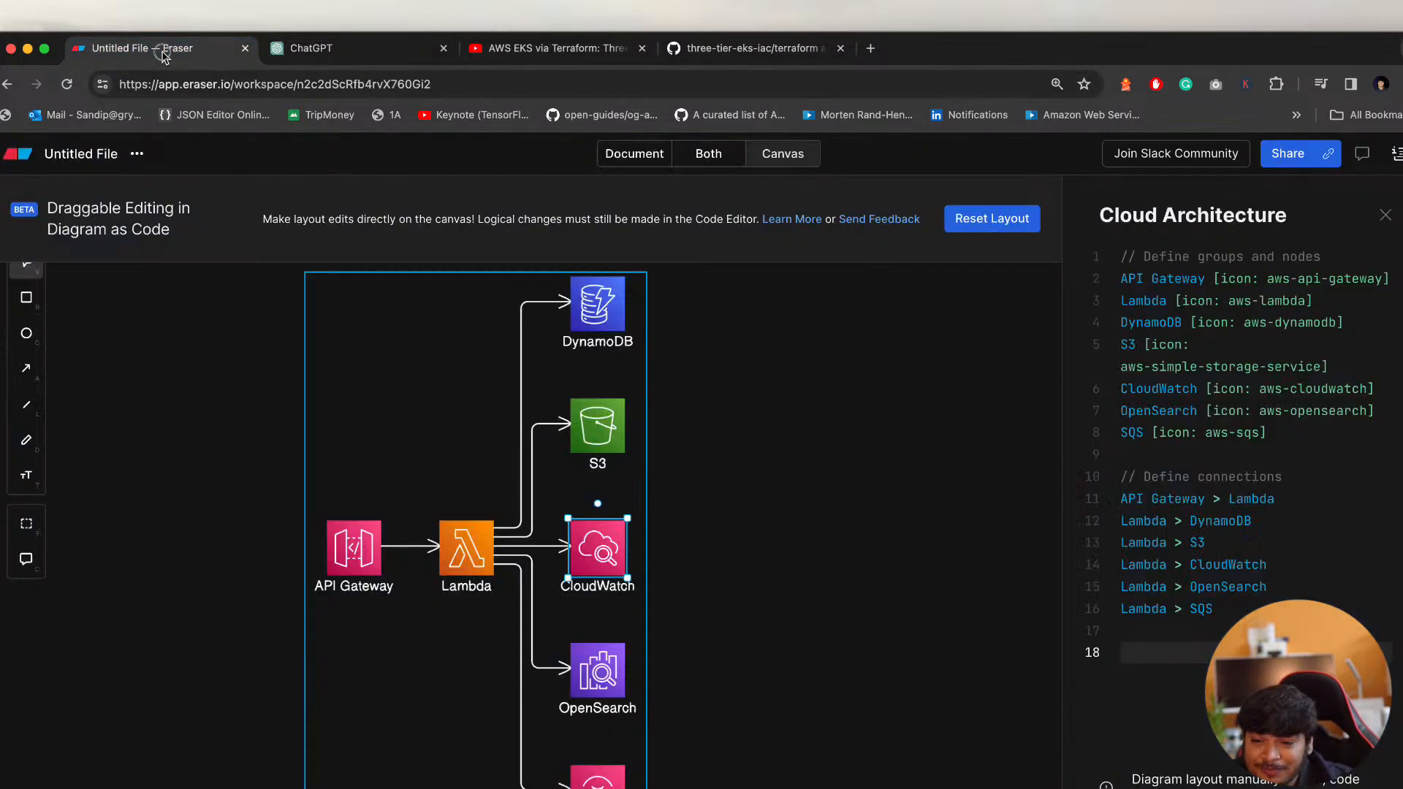
{"action": "left_click", "coordinate": [593, 328]}
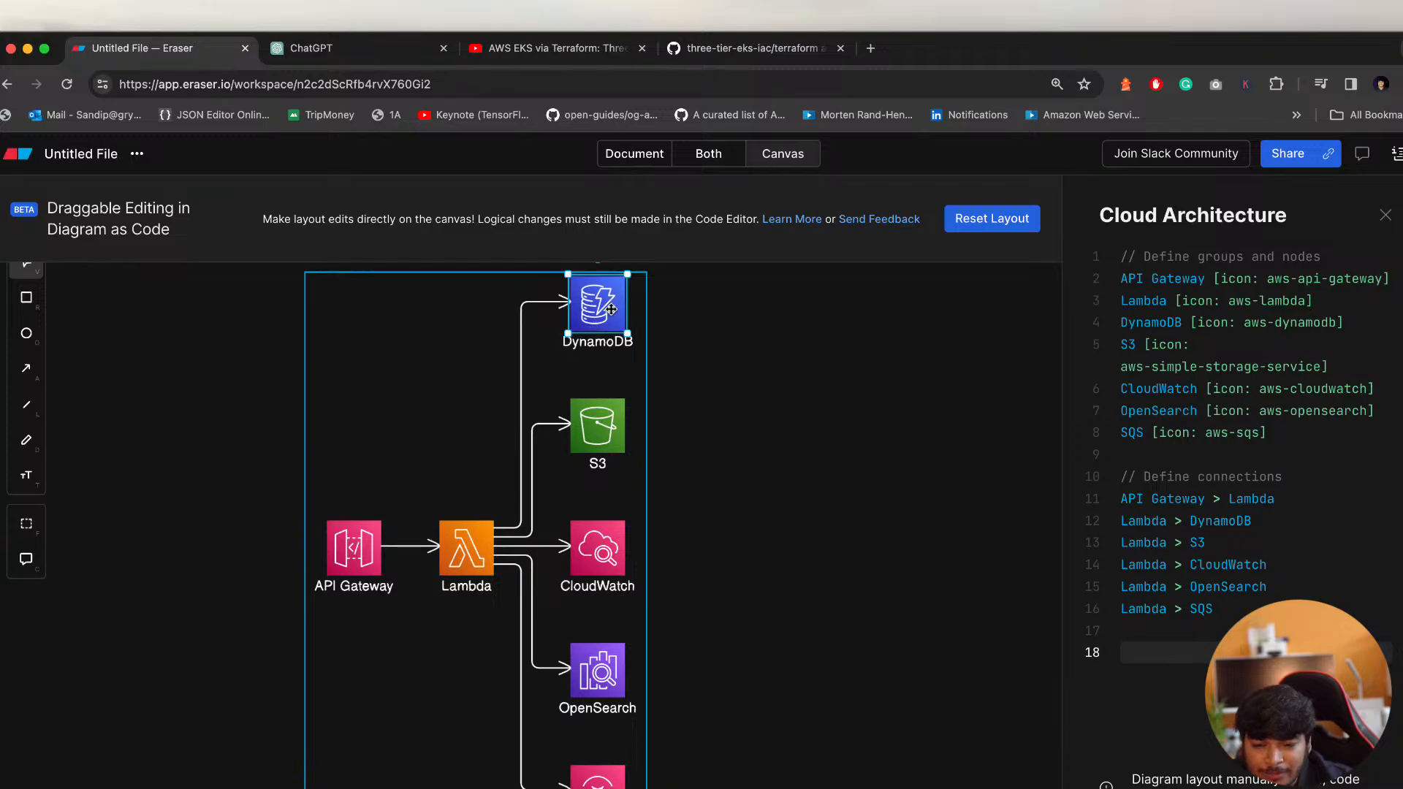
{"action": "left_click", "coordinate": [600, 448]}
{"action": "left_click", "coordinate": [470, 550]}
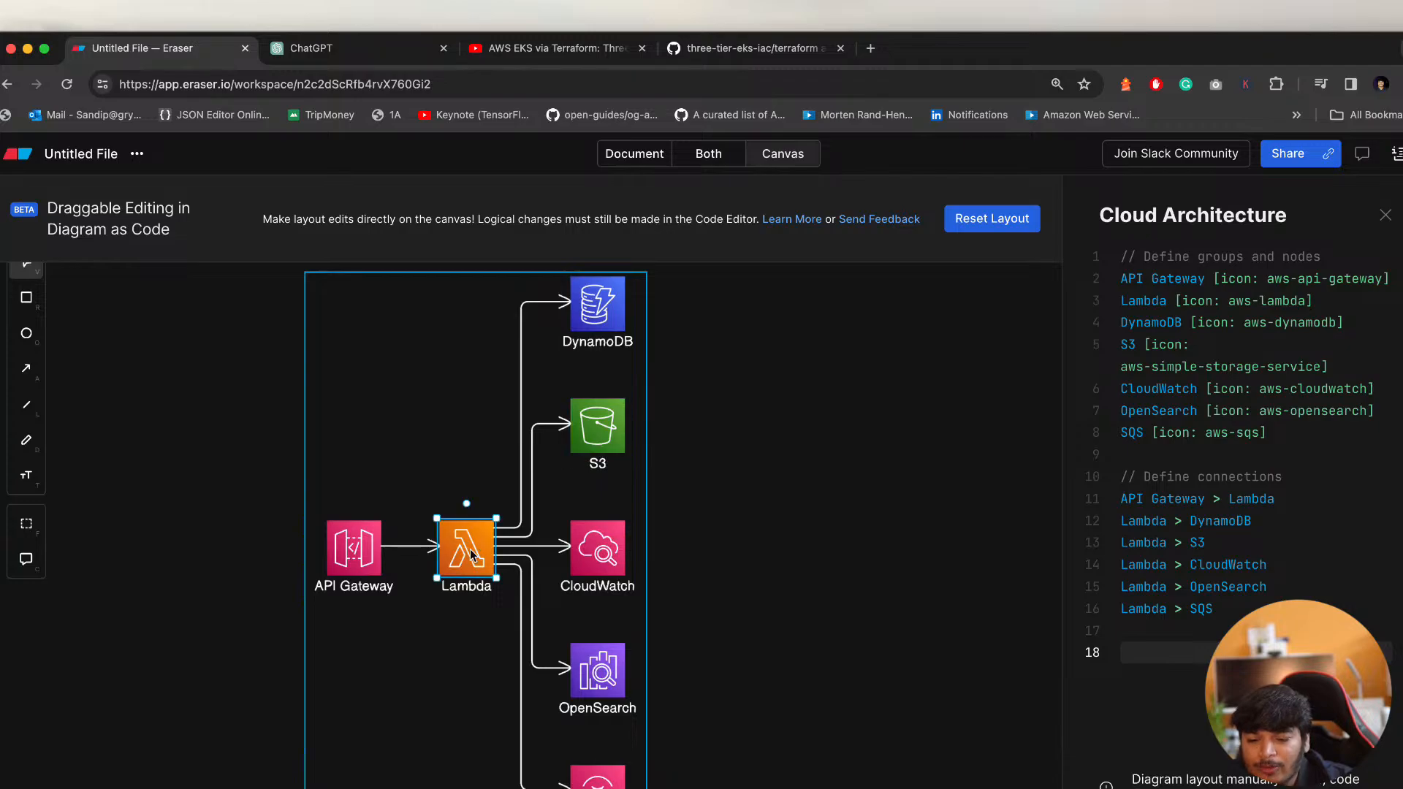
{"action": "left_click", "coordinate": [607, 558]}
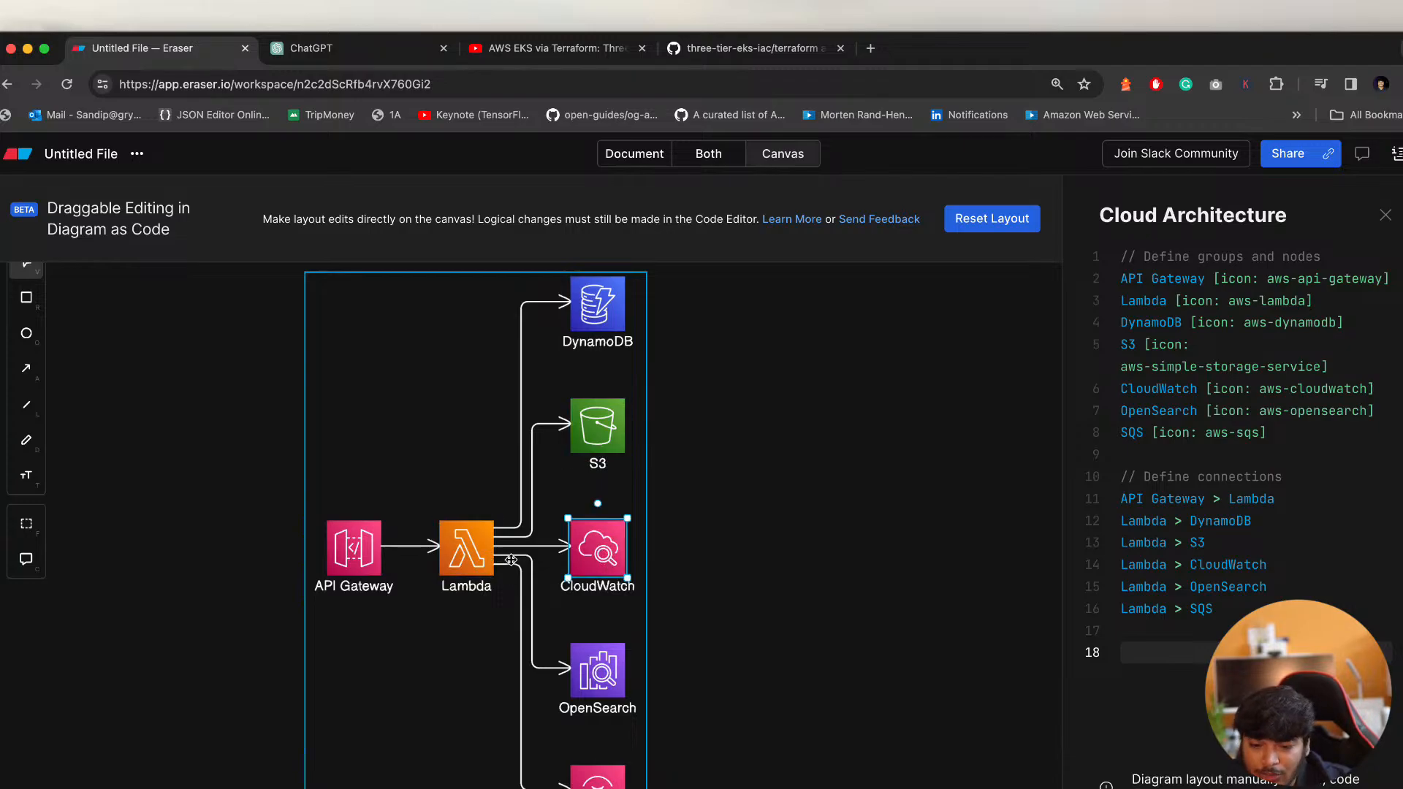
{"action": "left_click", "coordinate": [459, 555]}
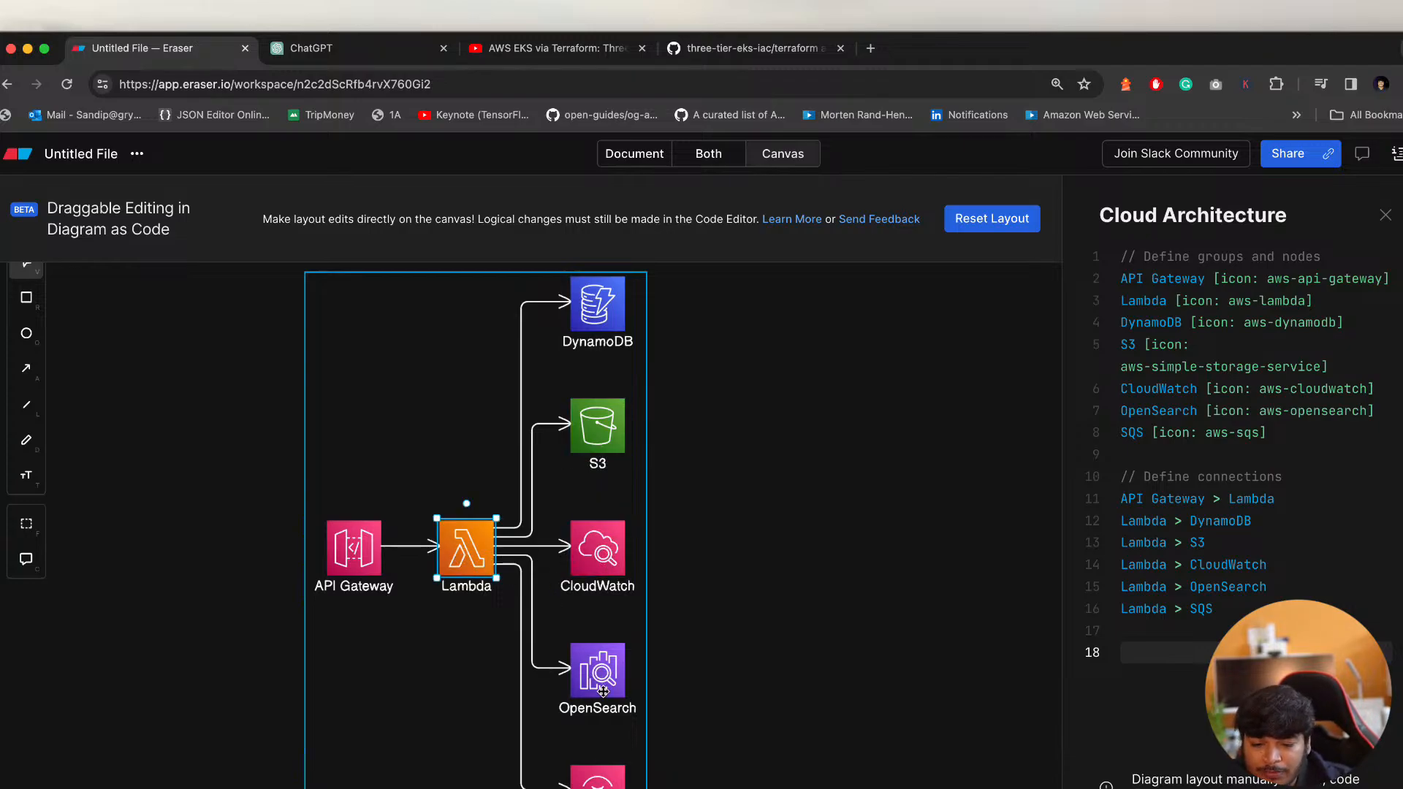
{"action": "left_click", "coordinate": [603, 687]}
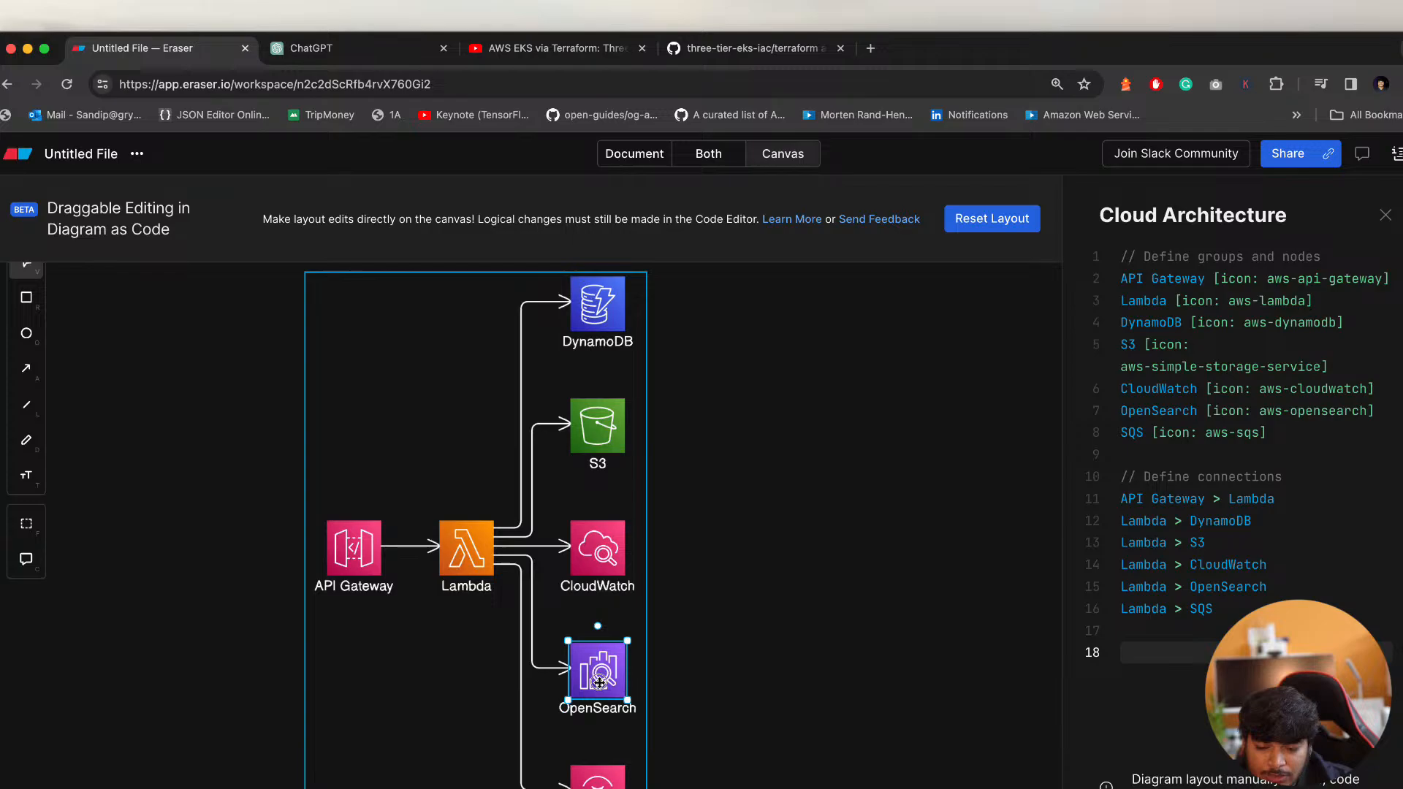
{"action": "left_click", "coordinate": [671, 661]}
{"action": "left_click", "coordinate": [603, 678]}
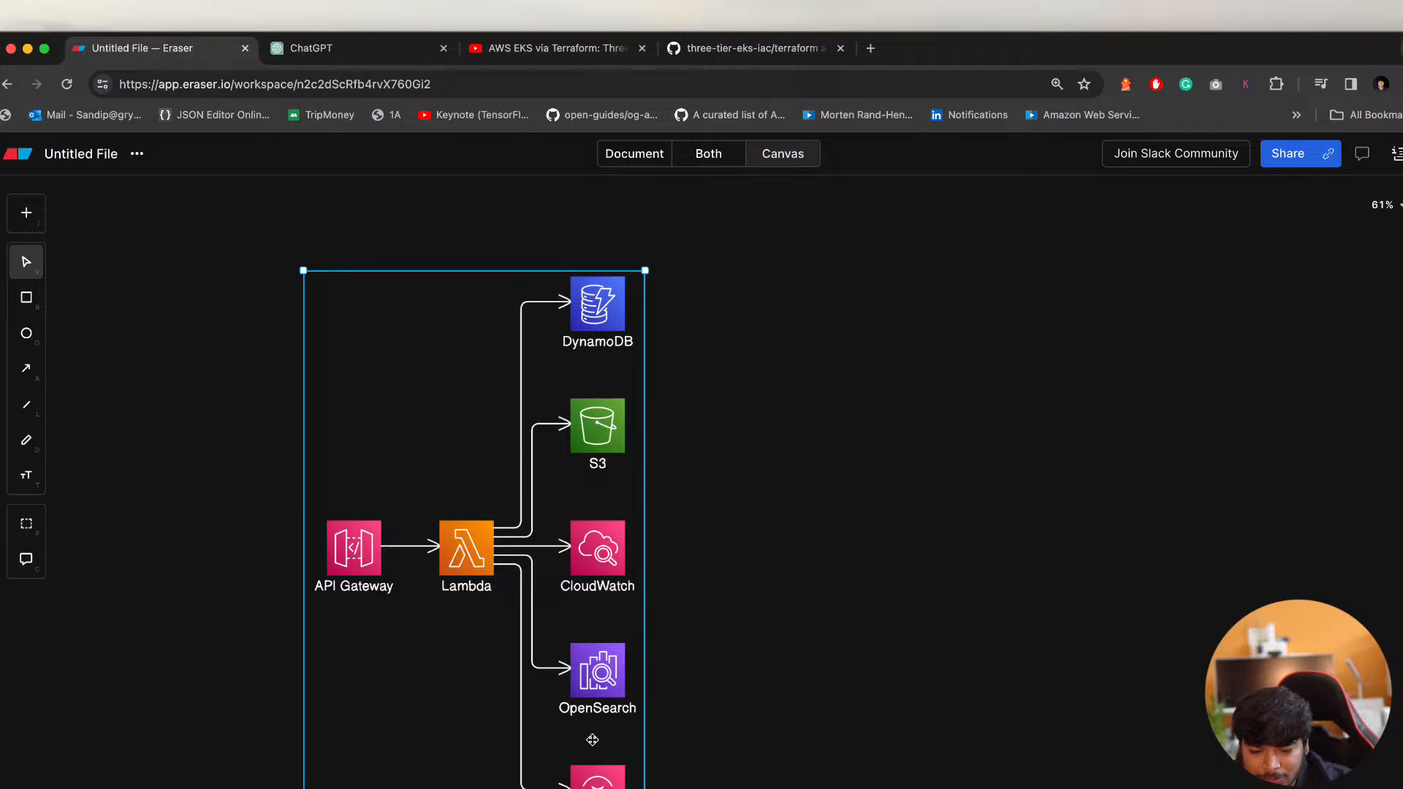
{"action": "scroll", "coordinate": [712, 665], "scroll_direction": "down", "scroll_amount": 3}
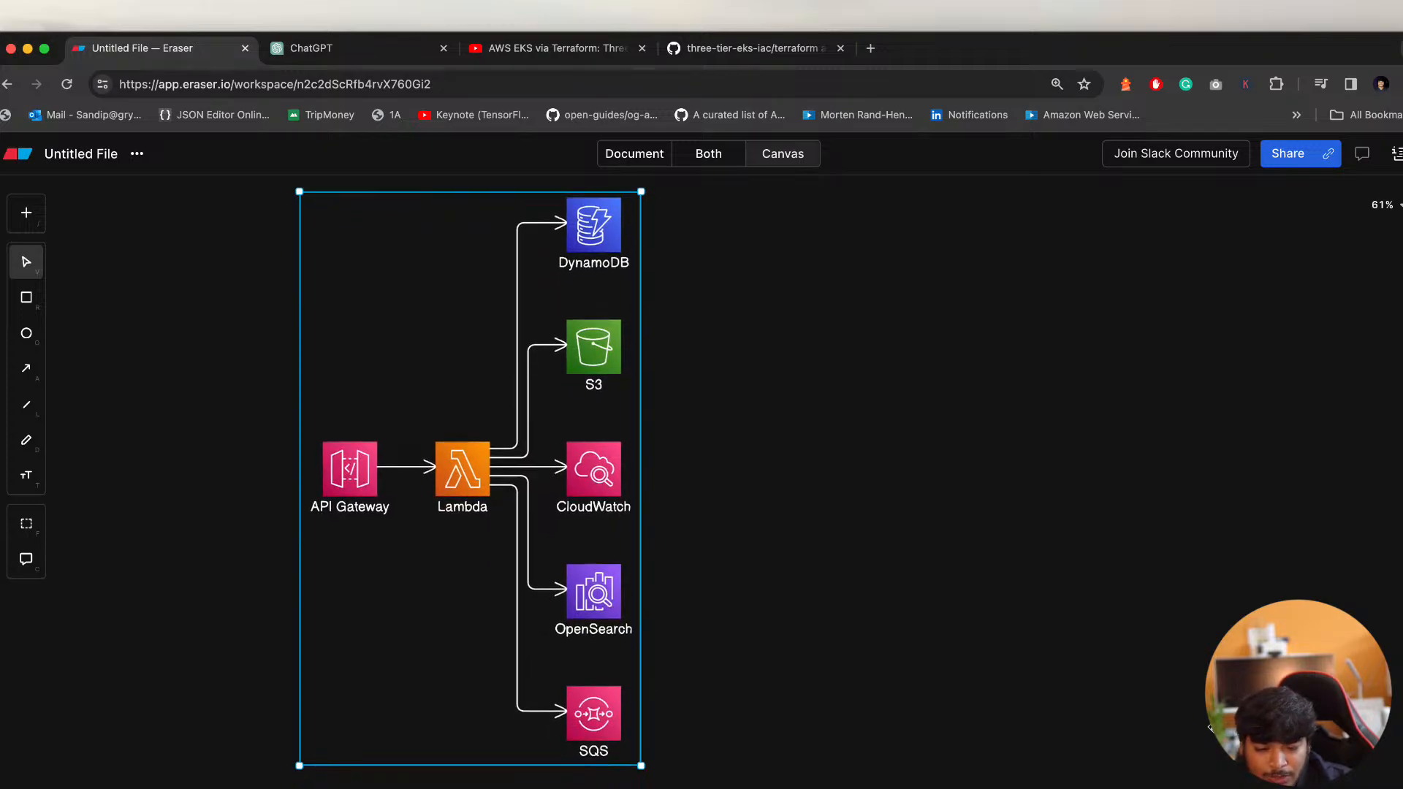
{"action": "left_click", "coordinate": [1150, 724]}
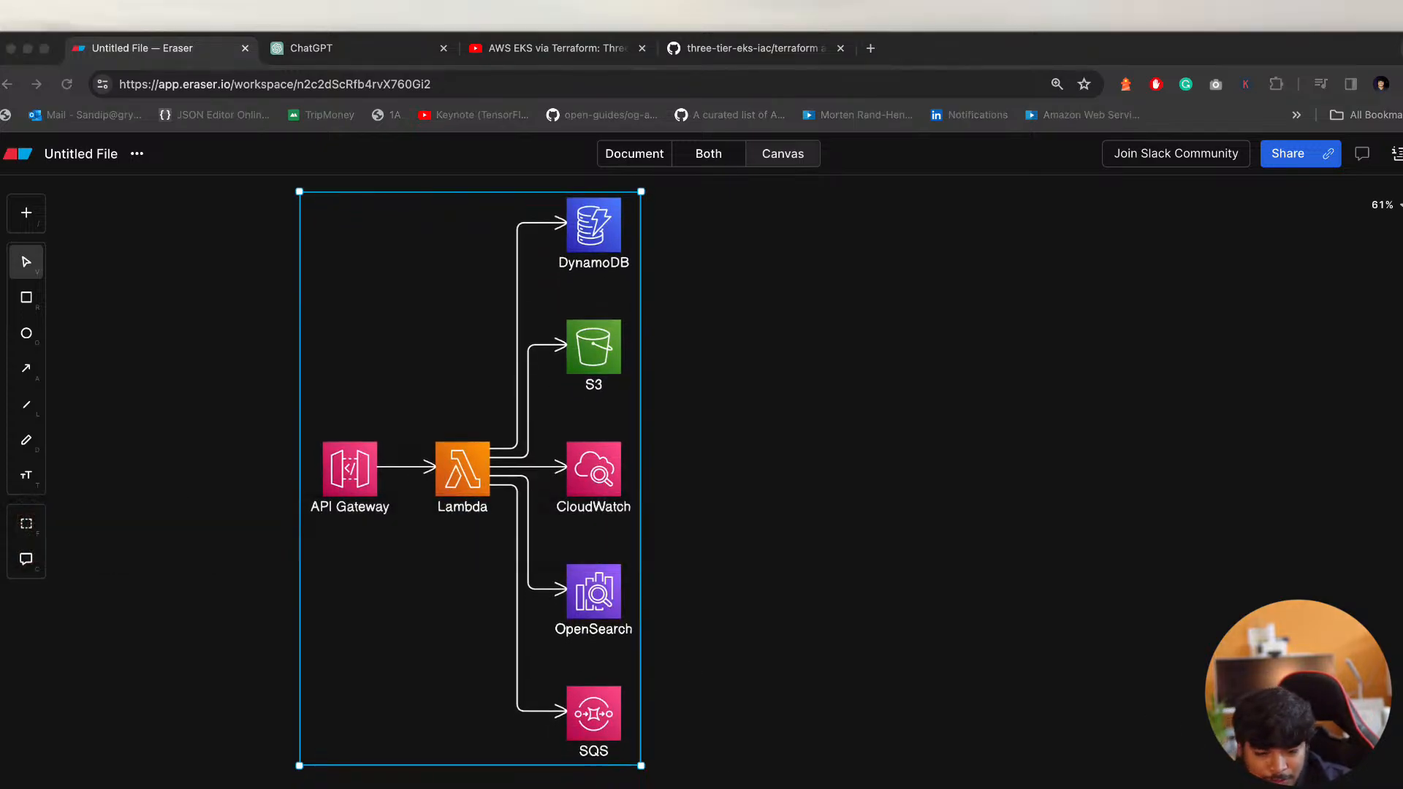
{"action": "left_click", "coordinate": [854, 282]}
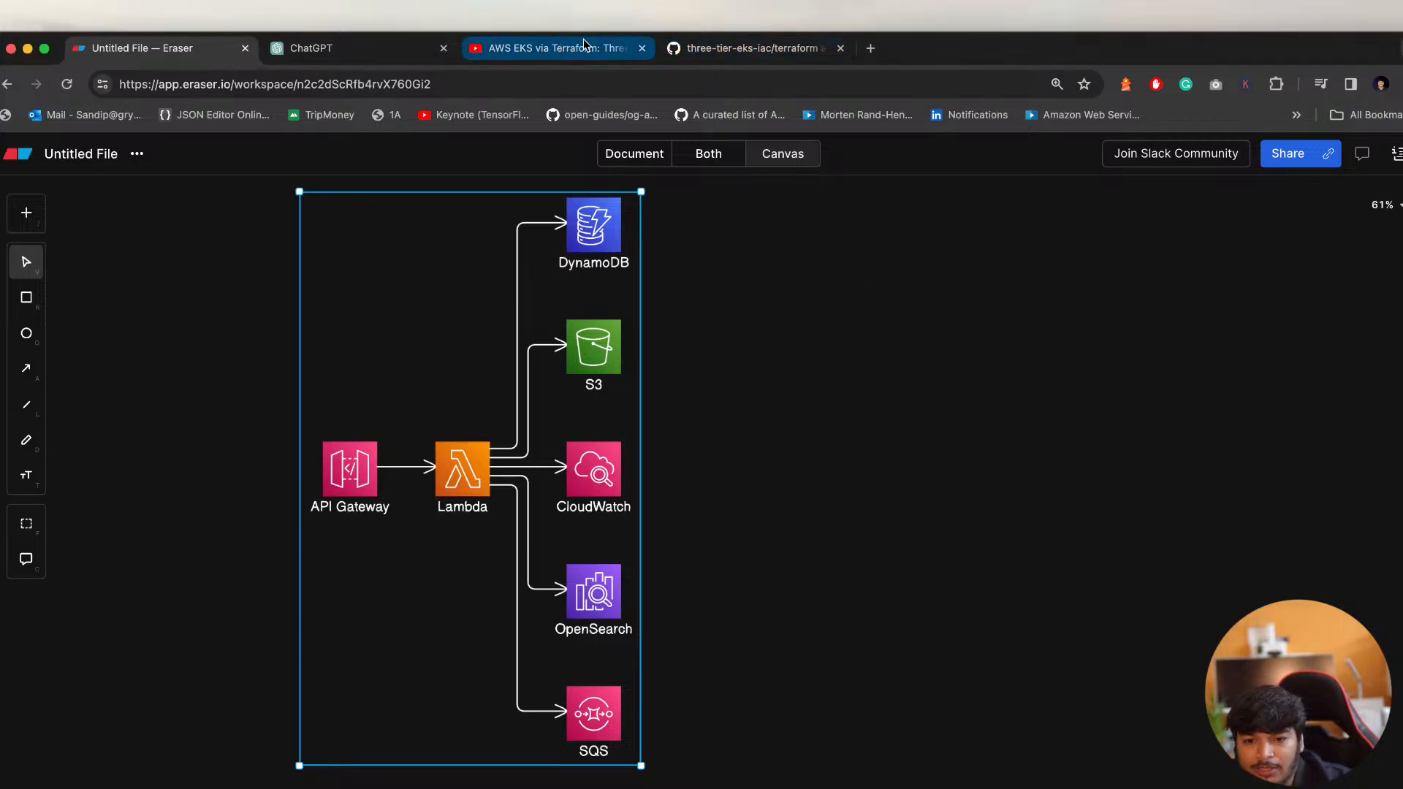
Switch to ChatGPT and send the prompt "we want to aws cloud watch event to do cron job with lambda"
{"action": "left_click", "coordinate": [417, 49]}
{"action": "scroll", "coordinate": [566, 702], "scroll_direction": "down", "scroll_amount": 1}
{"action": "scroll", "coordinate": [567, 702], "scroll_direction": "down", "scroll_amount": 5}
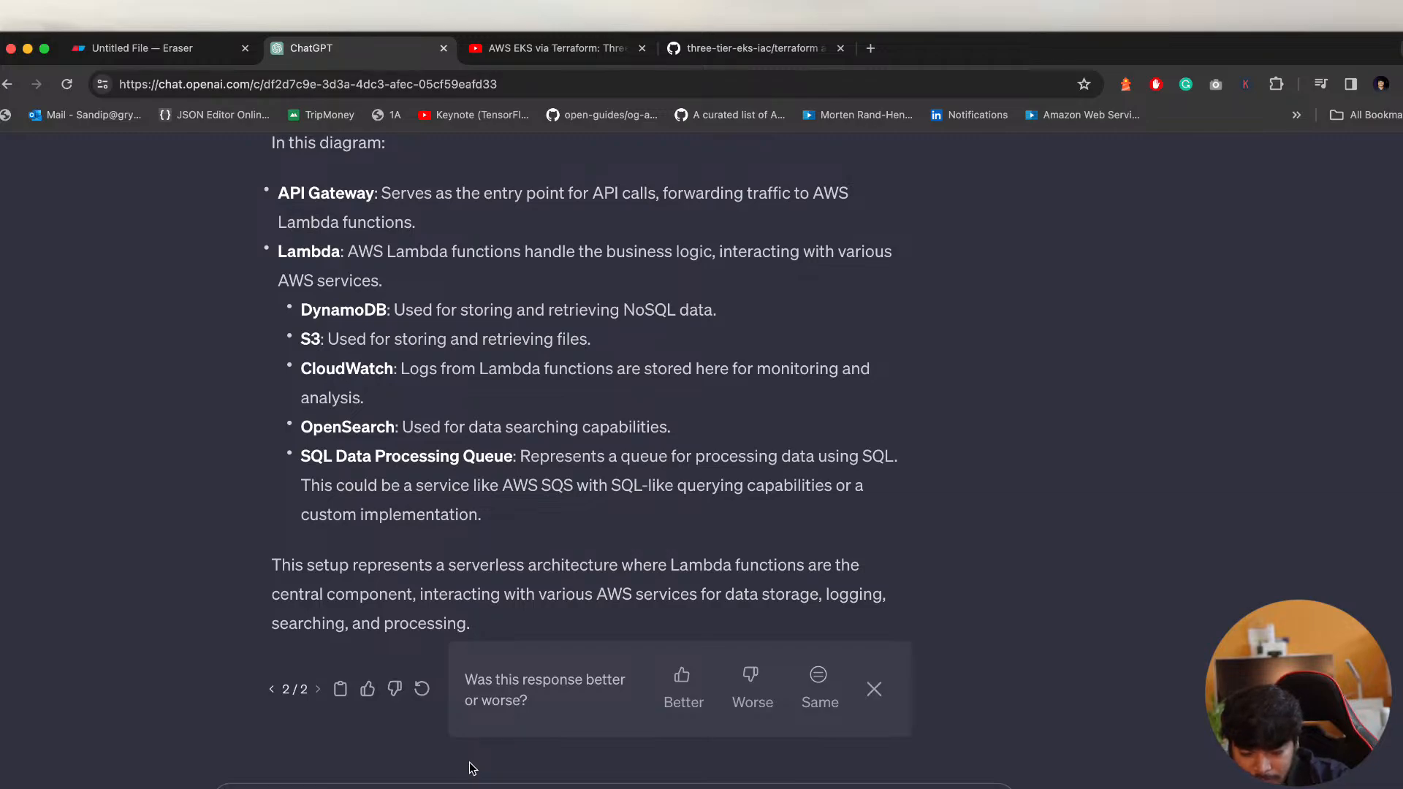
{"action": "key", "text": "Return"}
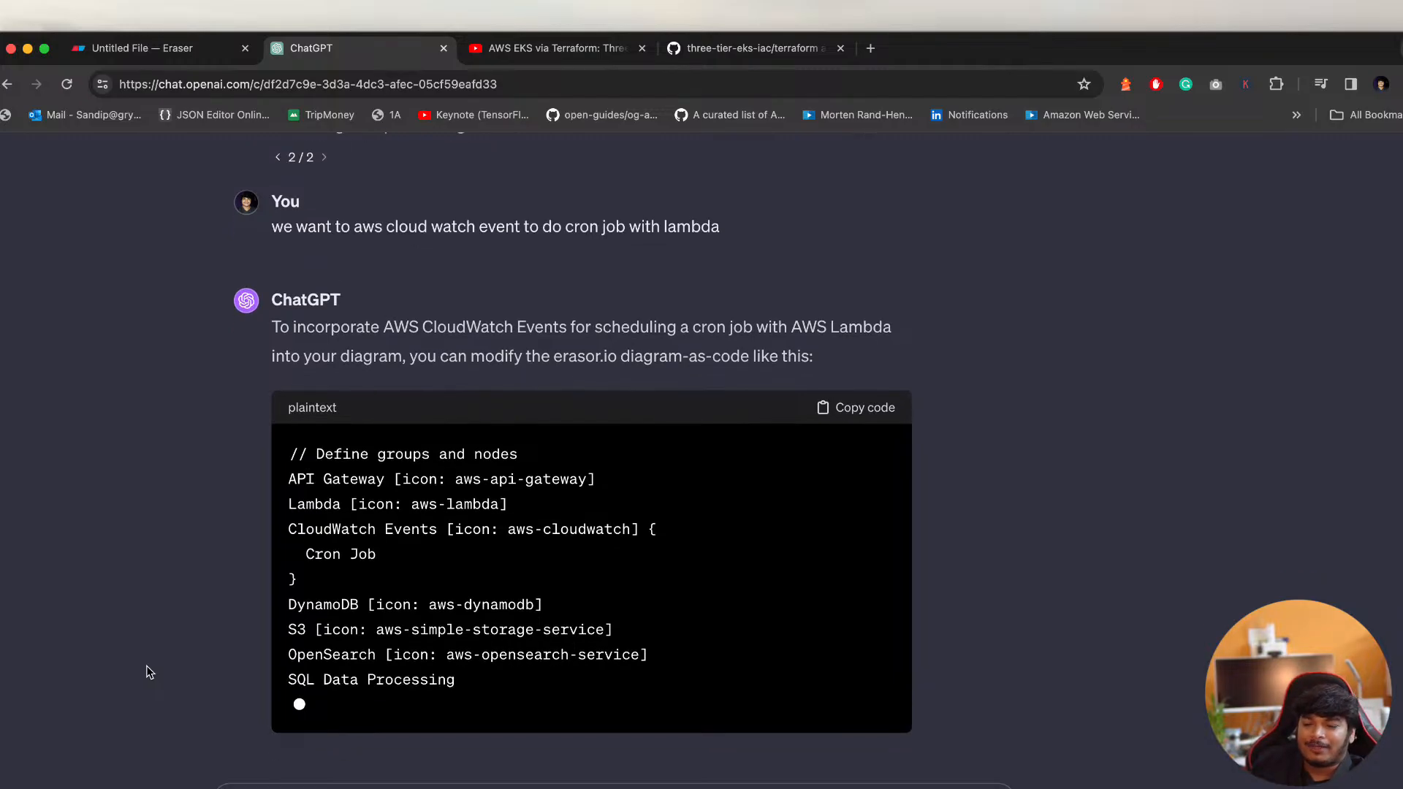
Check the current diagram in Eraser, and copy ChatGPT's updated diagram-as-code containing the CloudWatch Events cron job
{"action": "left_click", "coordinate": [168, 46]}
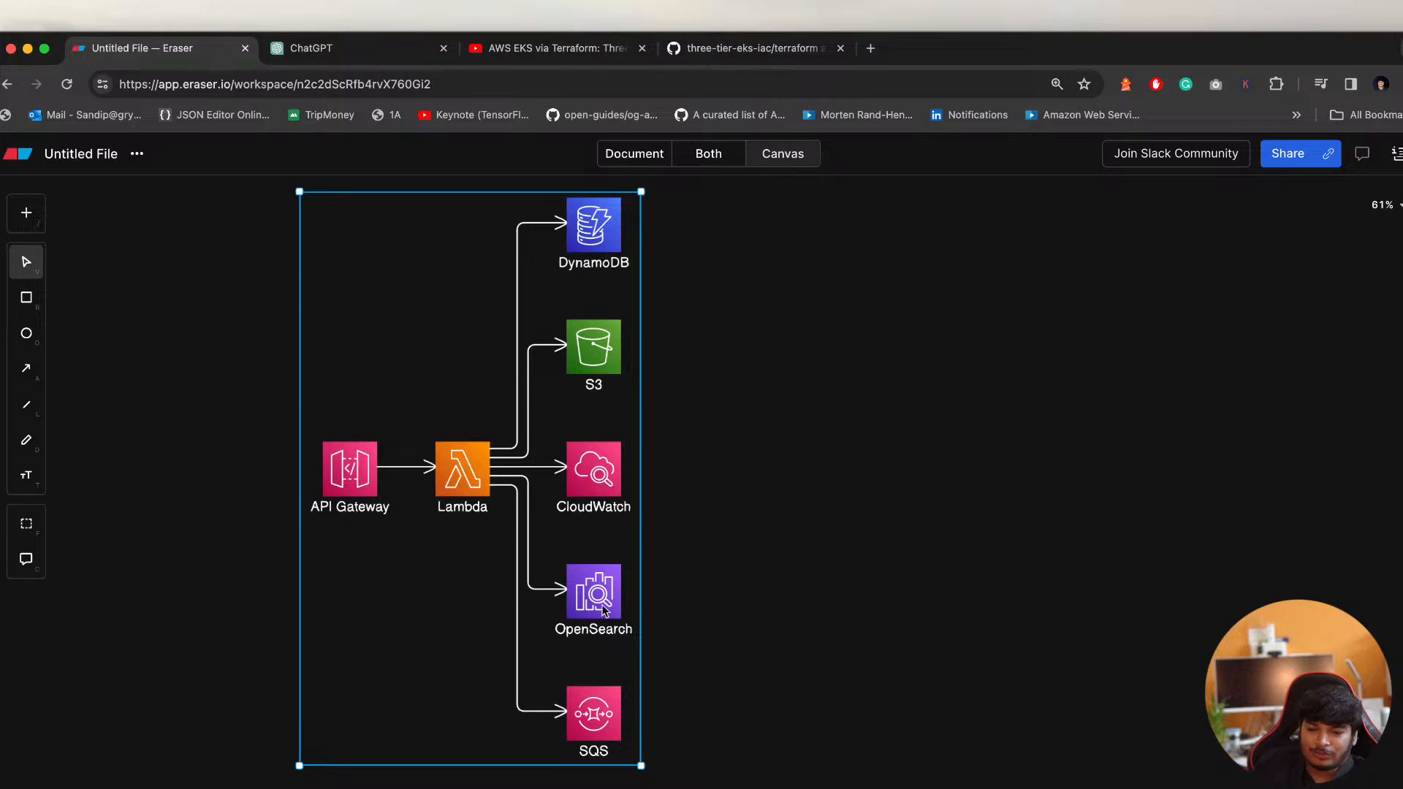
{"action": "left_click", "coordinate": [328, 52]}
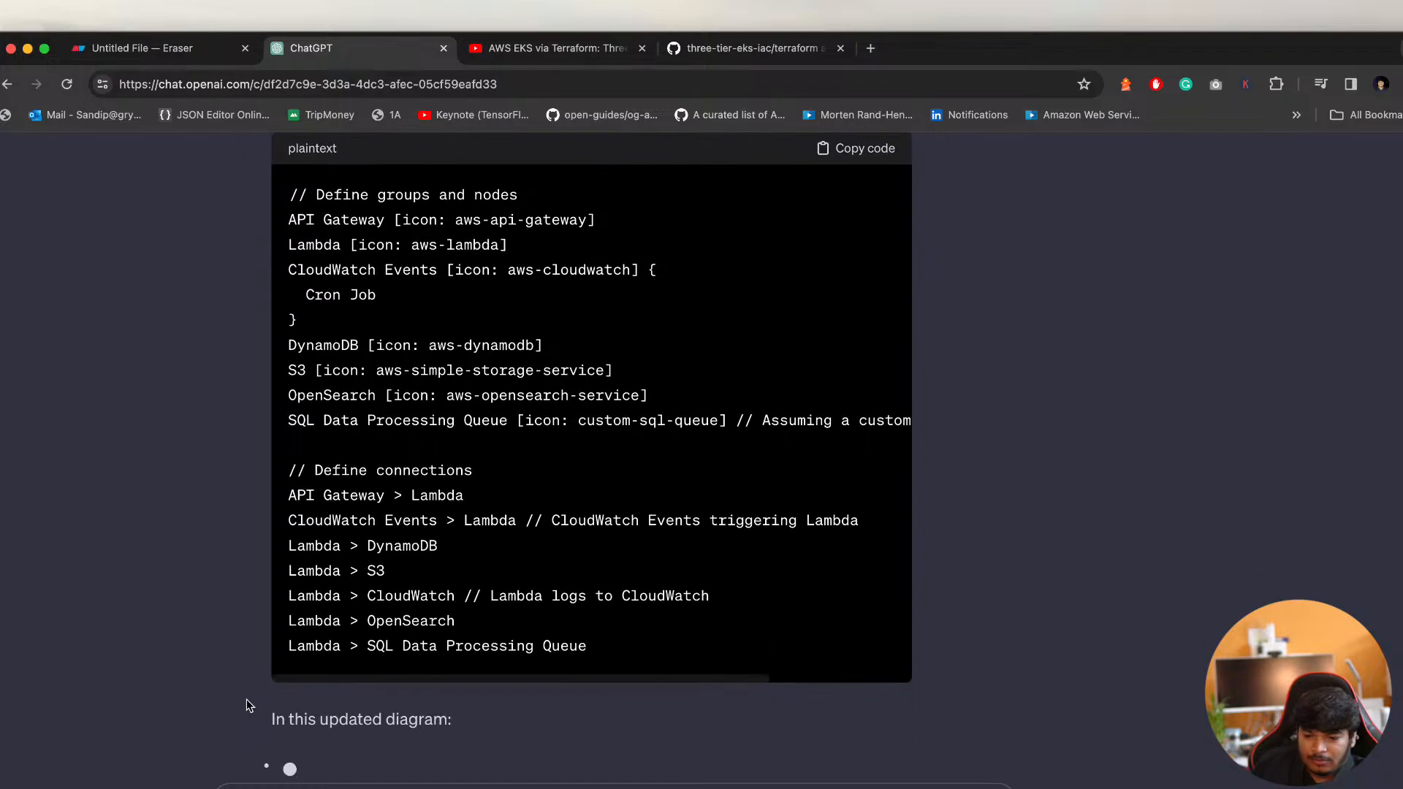
{"action": "scroll", "coordinate": [247, 699], "scroll_direction": "up", "scroll_amount": 3}
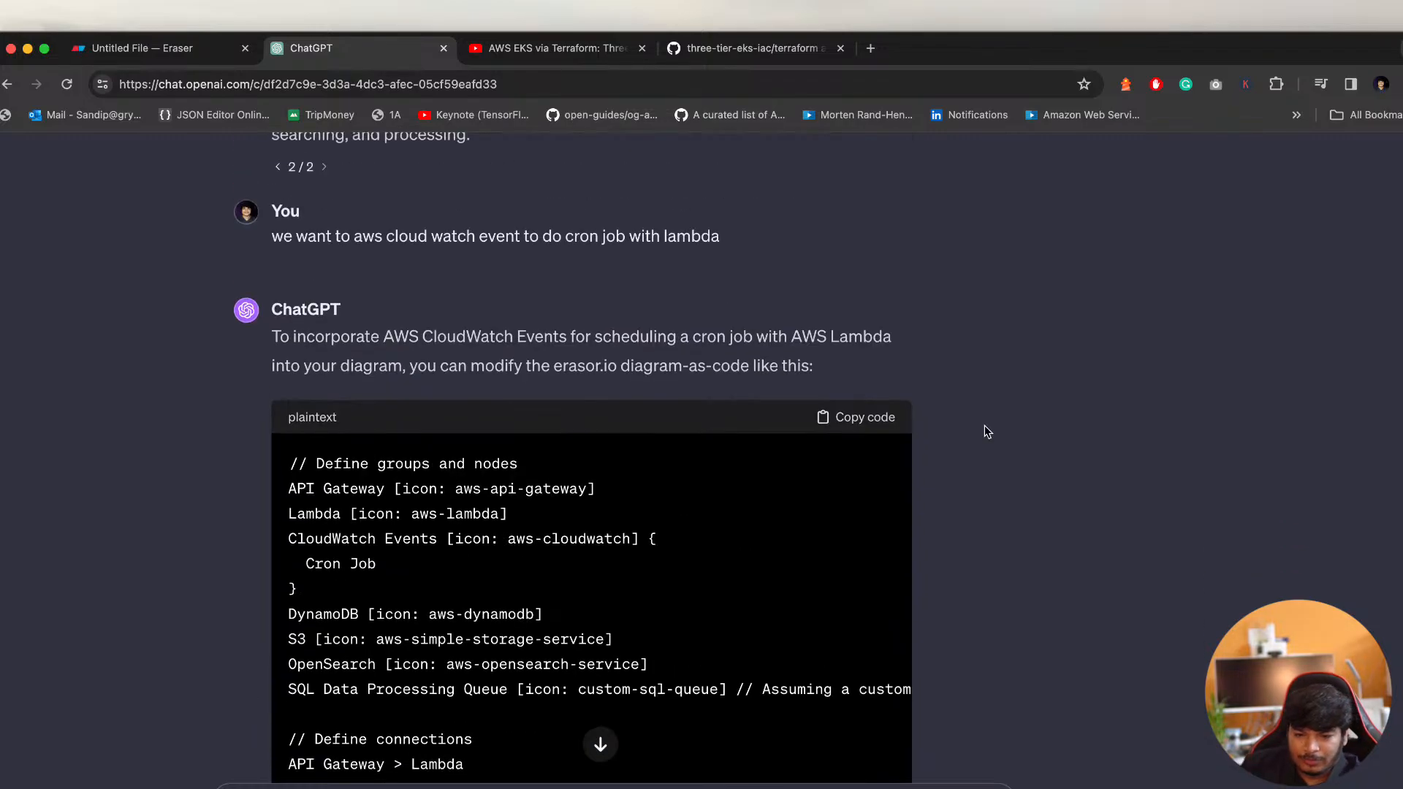
{"action": "left_click", "coordinate": [861, 422]}
Switch to Eraser and replace the whole Cloud Architecture code with the copied CloudWatch Events cron job version
{"action": "left_click", "coordinate": [139, 49]}
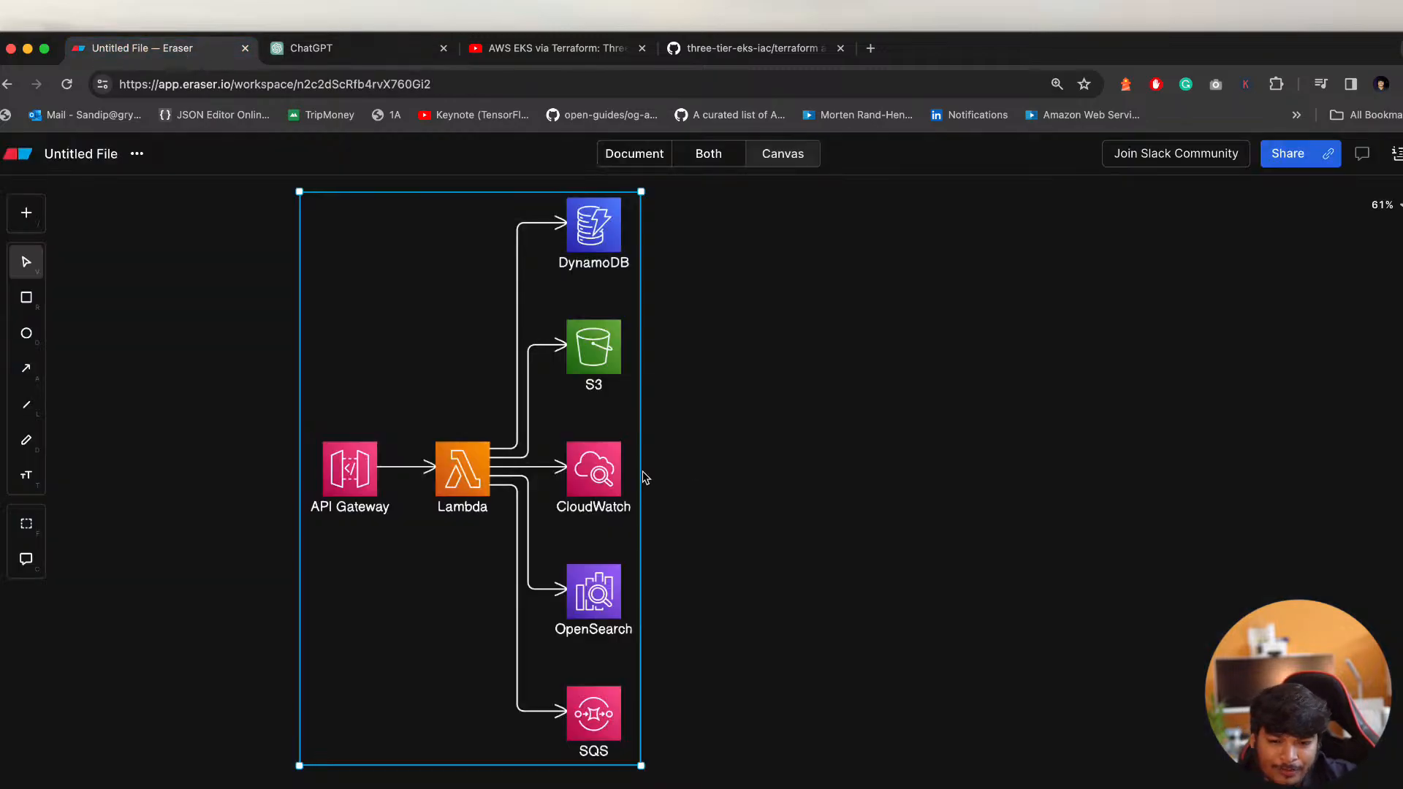
{"action": "double_click", "coordinate": [518, 477]}
{"action": "left_click", "coordinate": [1180, 288]}
{"action": "key", "text": "super+a"}
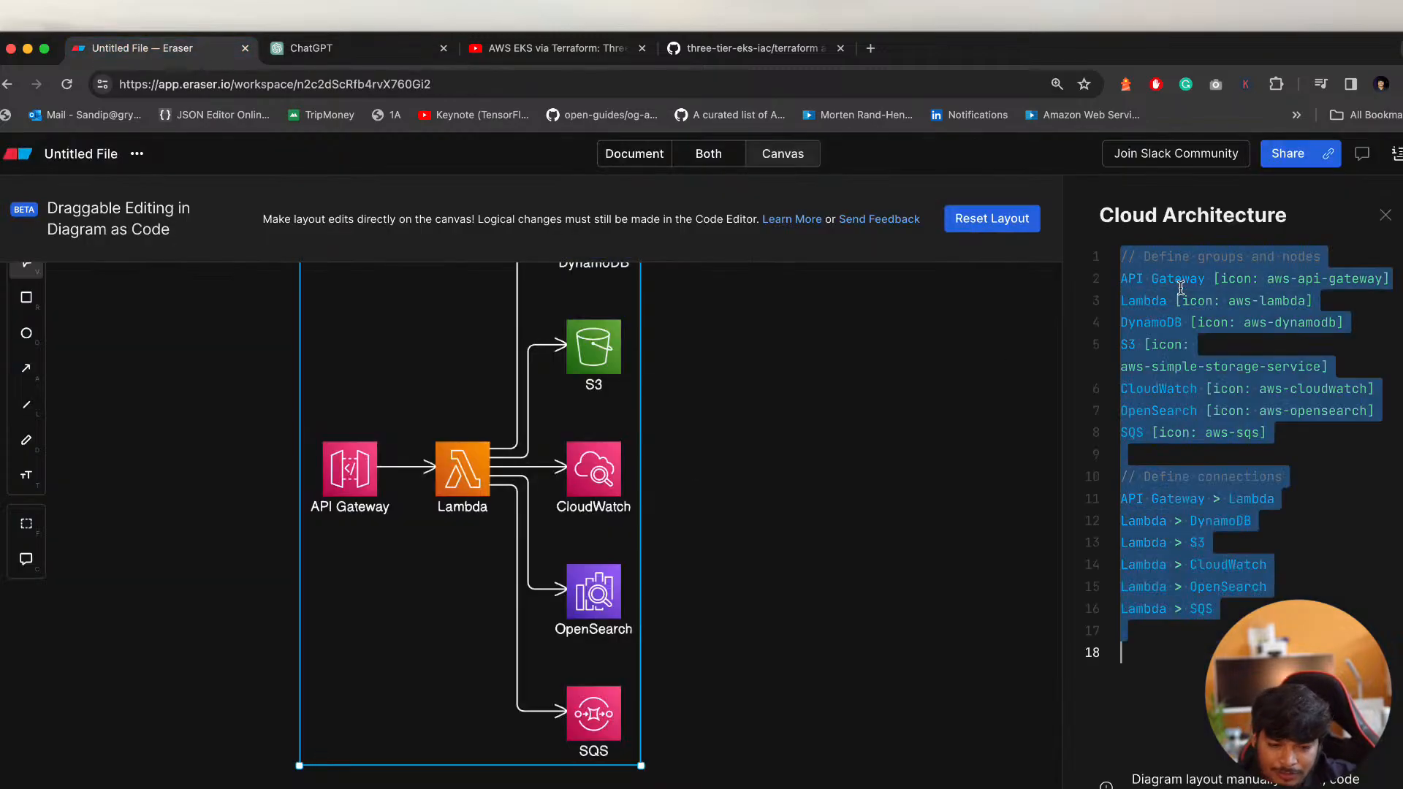
{"action": "key", "text": "super+v"}
{"action": "left_click", "coordinate": [834, 508]}
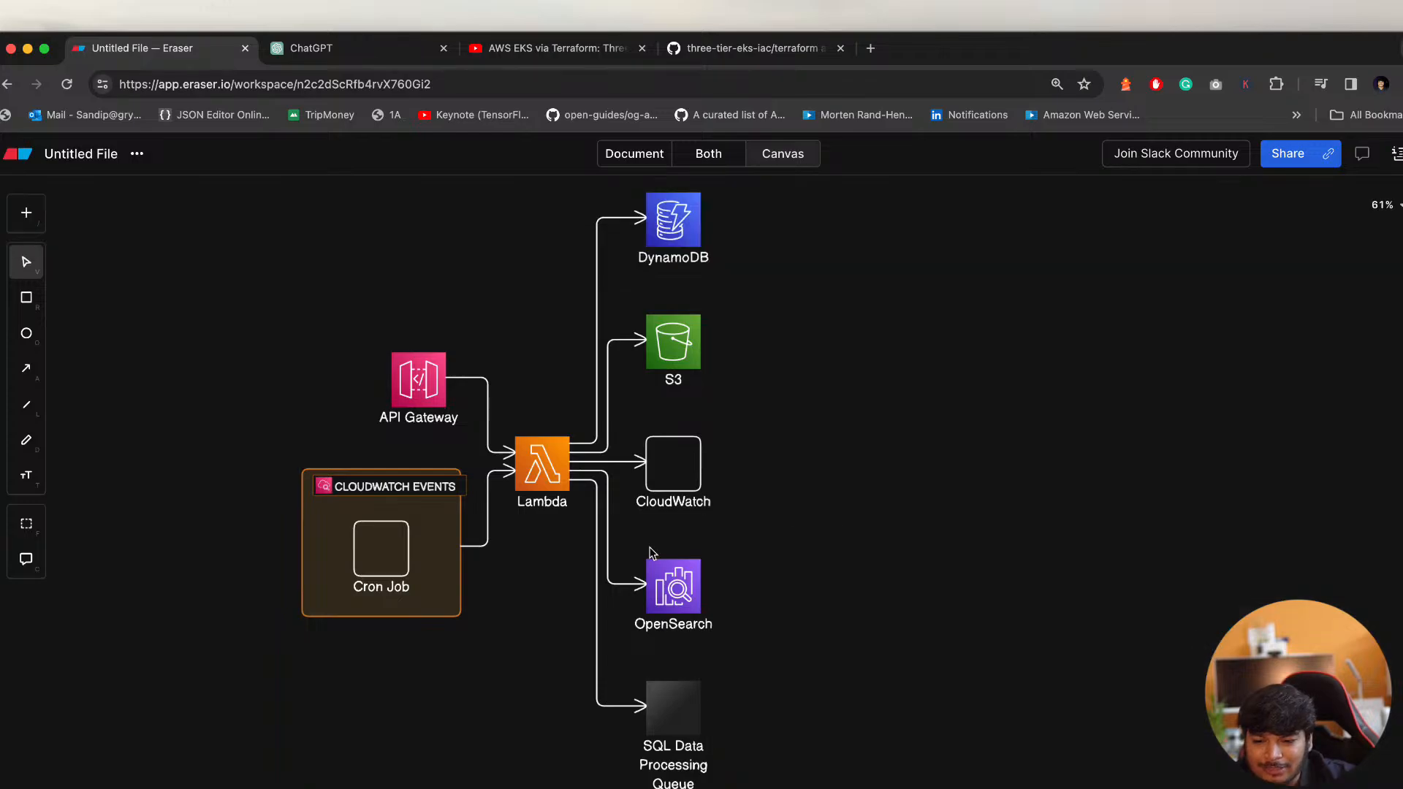
{"action": "scroll", "coordinate": [563, 566], "scroll_direction": "down", "scroll_amount": 2}
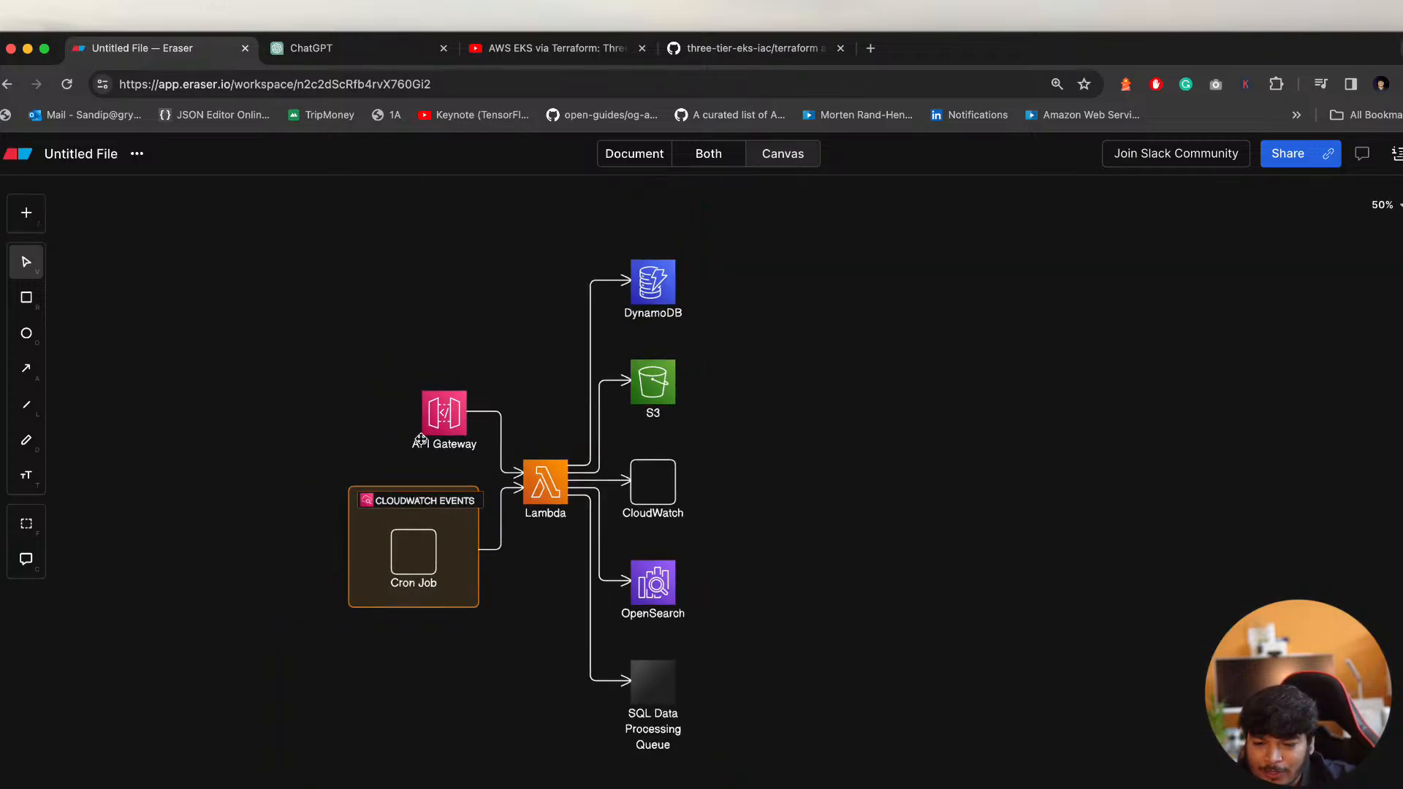
{"action": "left_click", "coordinate": [442, 427]}
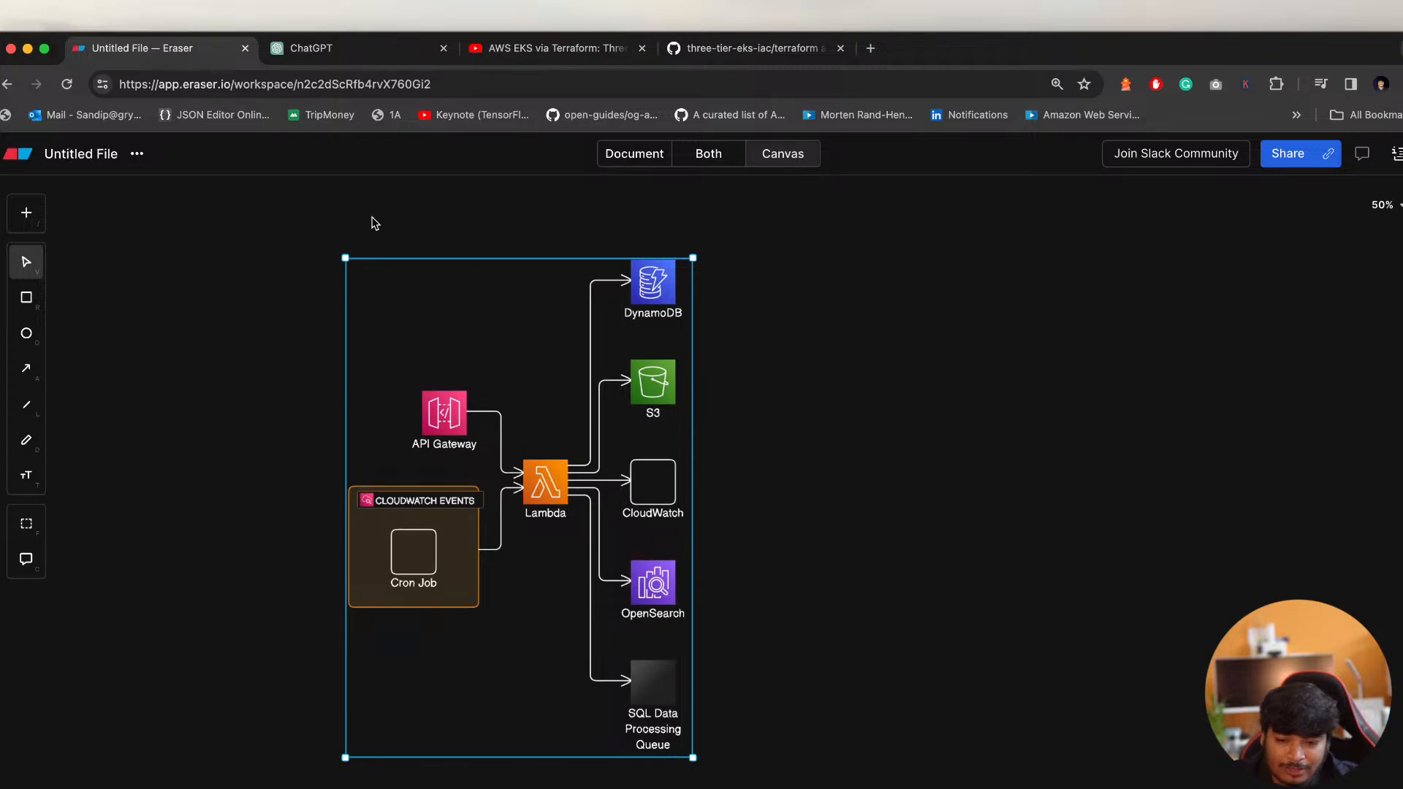
Review the earlier requirement in ChatGPT and send the correction "it's not SQL , I did mistake, it's SQS"
{"action": "left_click", "coordinate": [322, 49]}
{"action": "scroll", "coordinate": [383, 415], "scroll_direction": "up", "scroll_amount": 6}
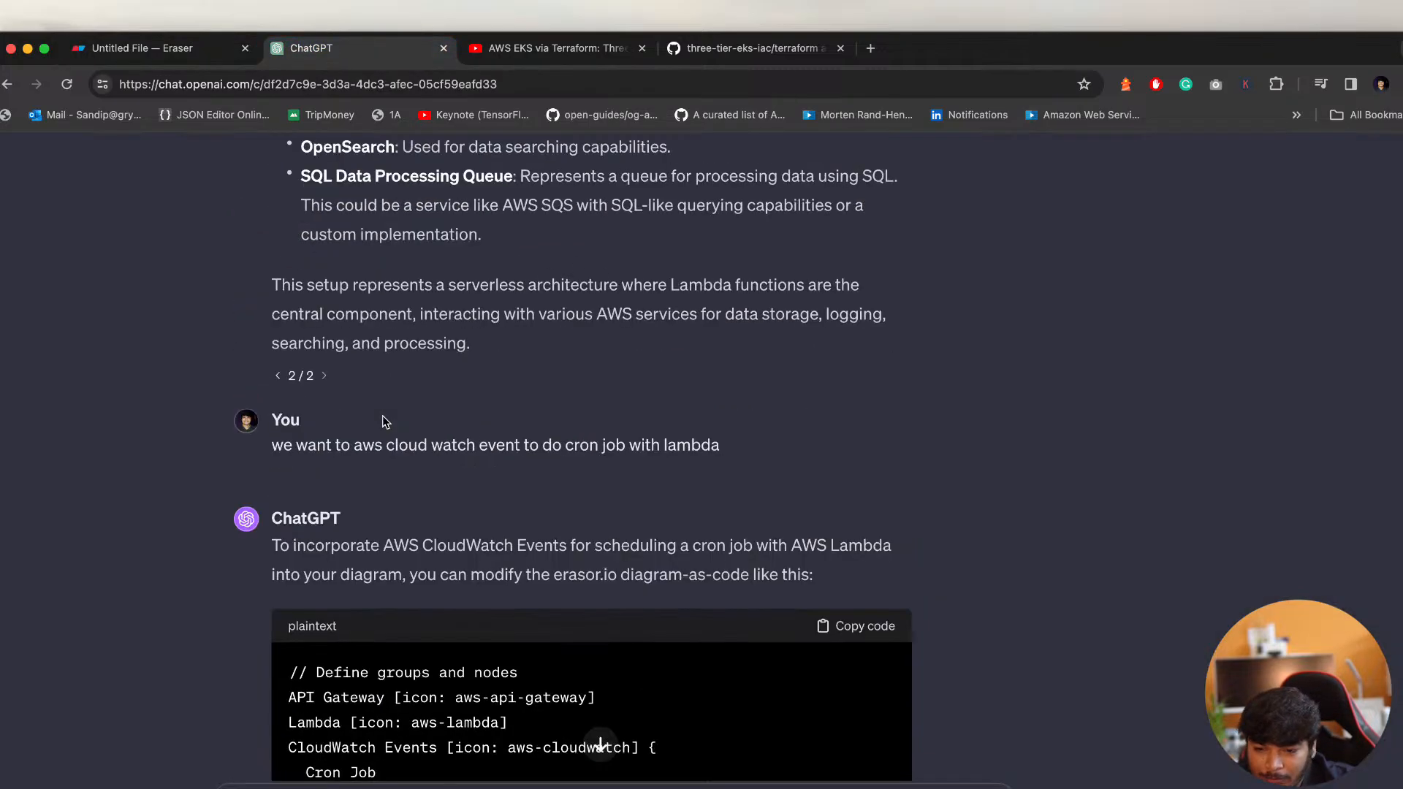
{"action": "scroll", "coordinate": [383, 415], "scroll_direction": "up", "scroll_amount": 14}
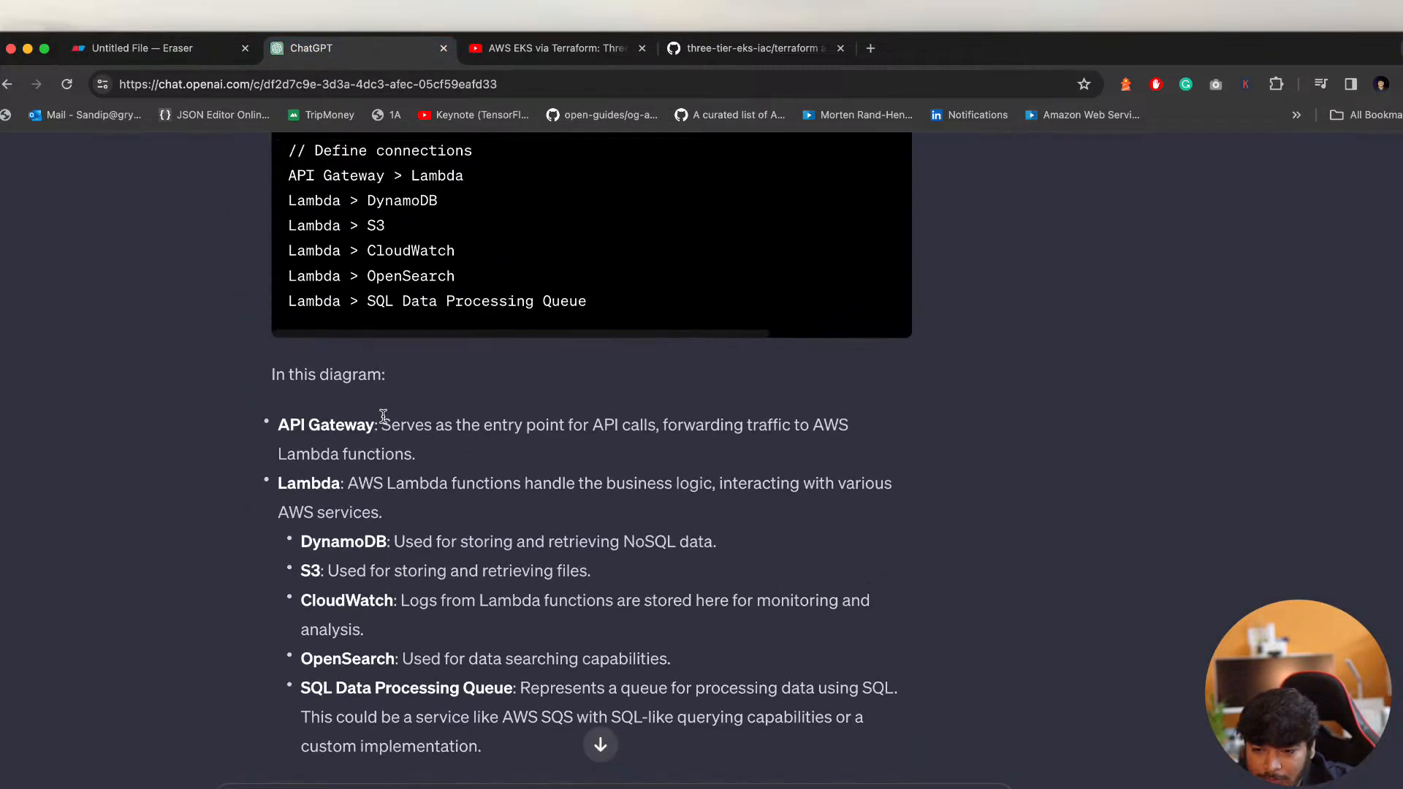
{"action": "scroll", "coordinate": [383, 415], "scroll_direction": "up", "scroll_amount": 1}
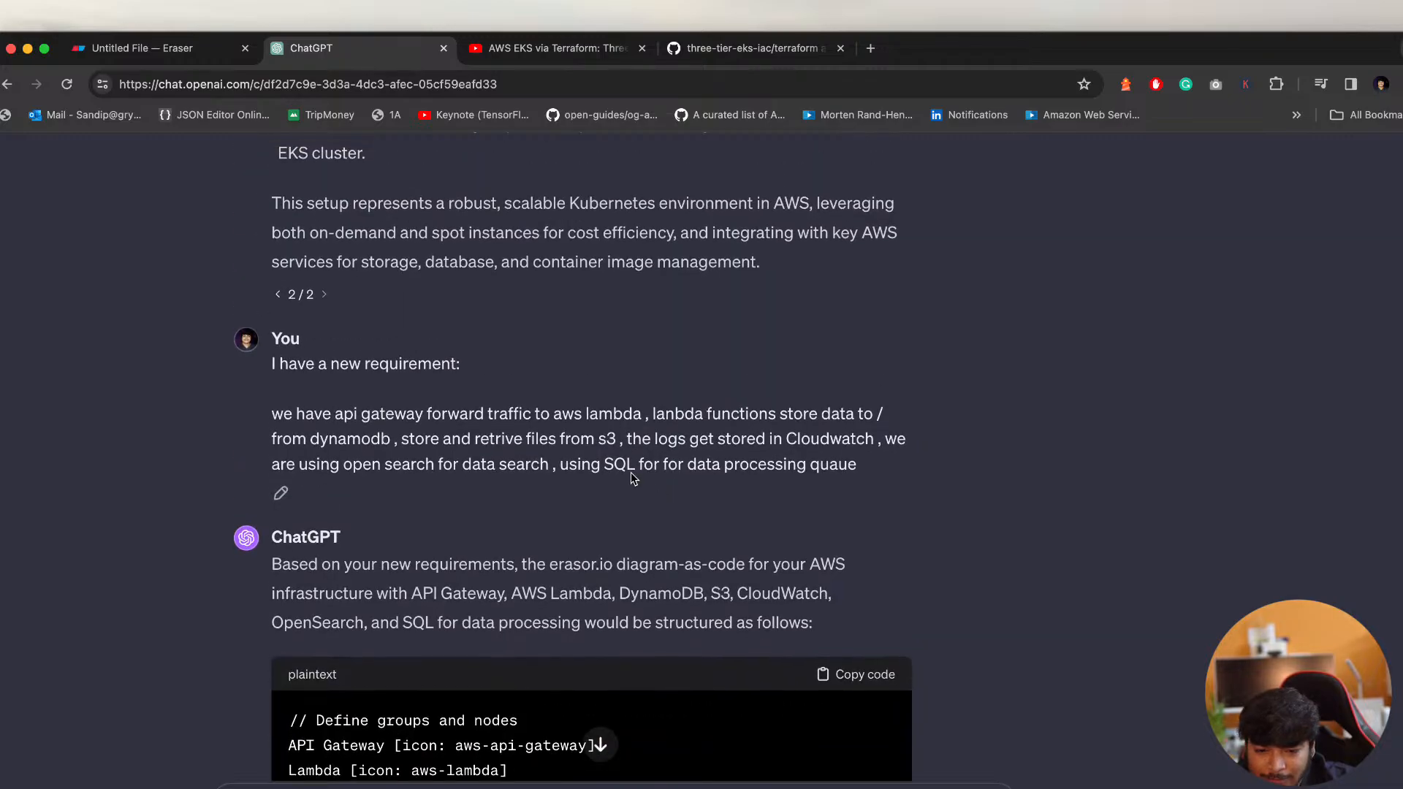
{"action": "scroll", "coordinate": [614, 504], "scroll_direction": "down", "scroll_amount": 20}
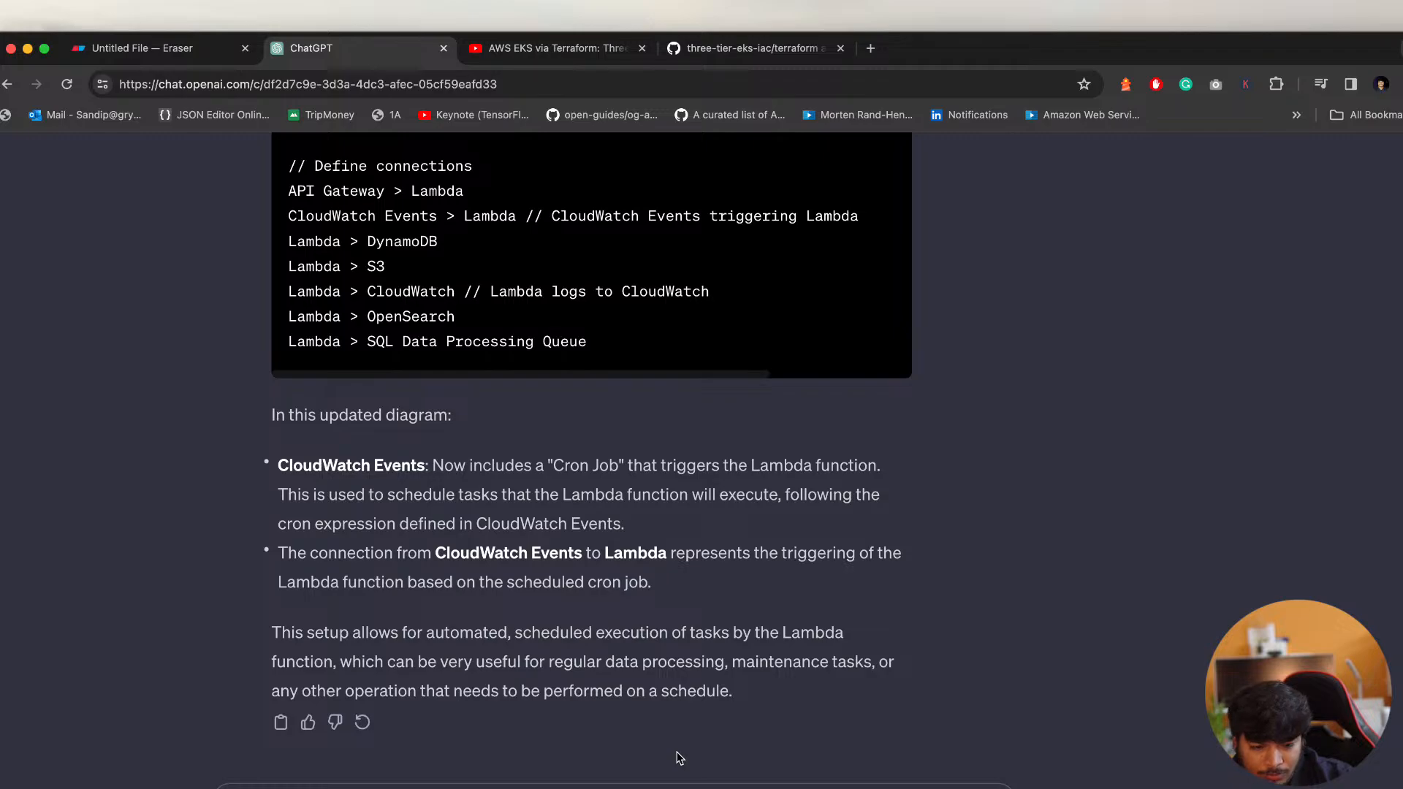
{"action": "key", "text": "Return"}
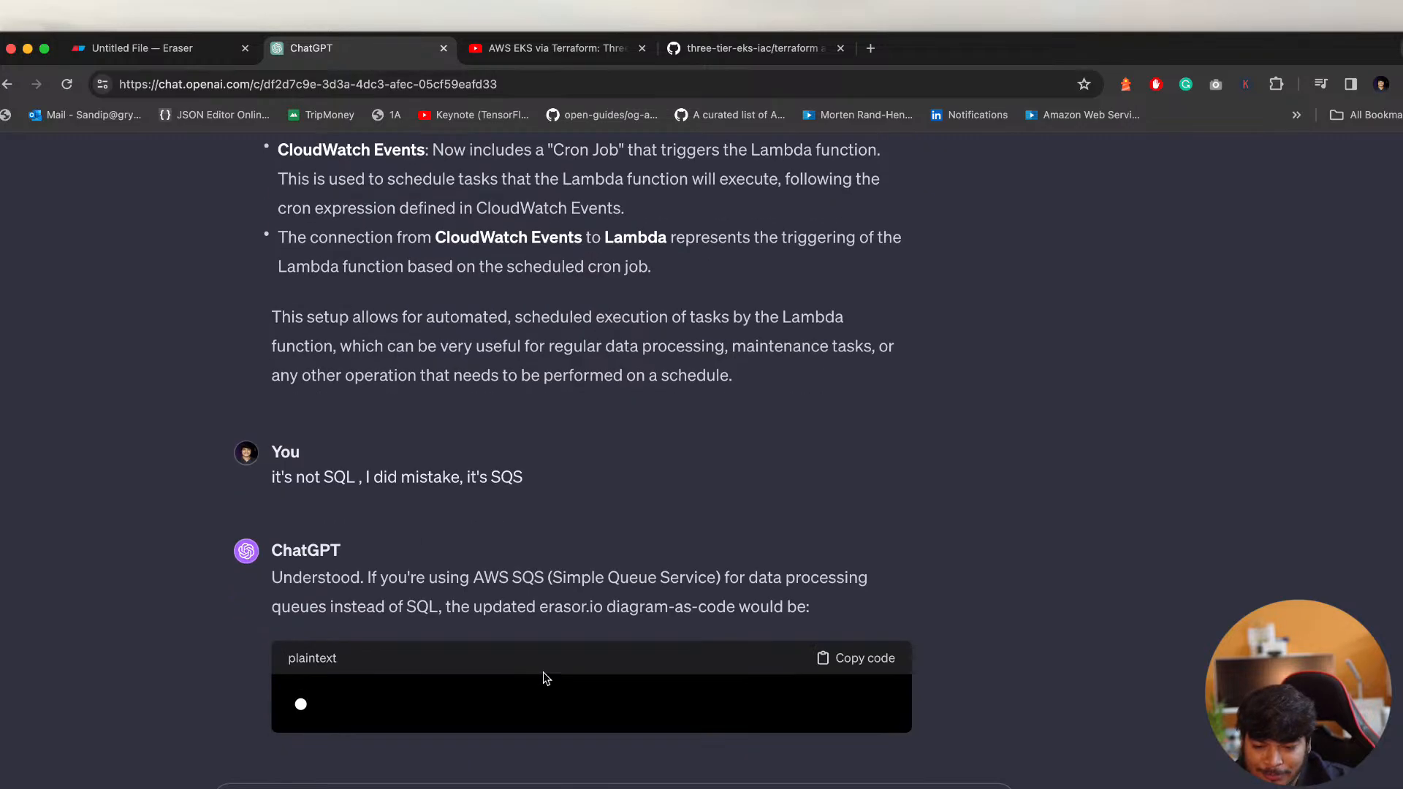
Check the current diagram in Eraser, and copy ChatGPT's revised diagram-as-code that uses SQS instead of SQL
{"action": "left_click", "coordinate": [183, 50]}
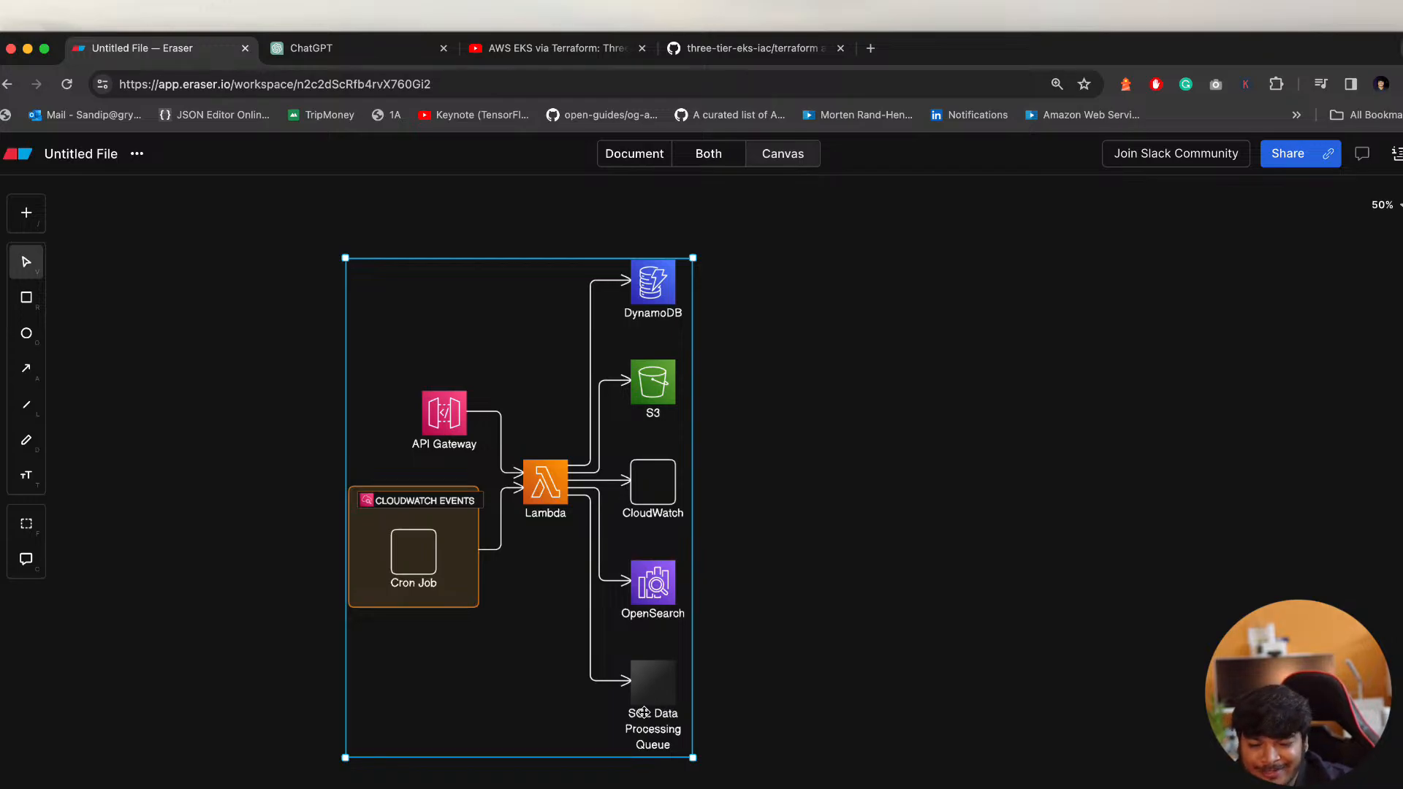
{"action": "left_click", "coordinate": [350, 41]}
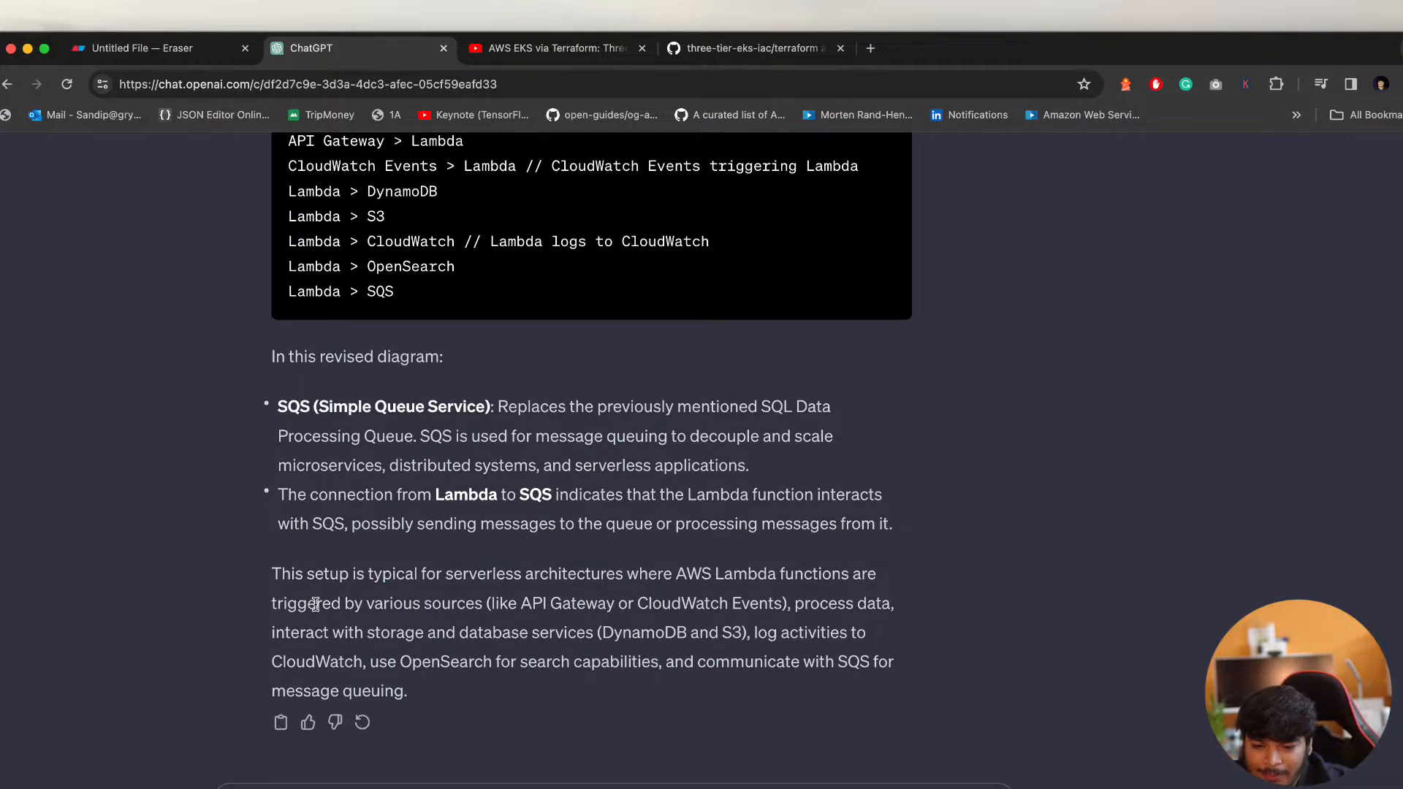
{"action": "scroll", "coordinate": [314, 532], "scroll_direction": "up", "scroll_amount": 10}
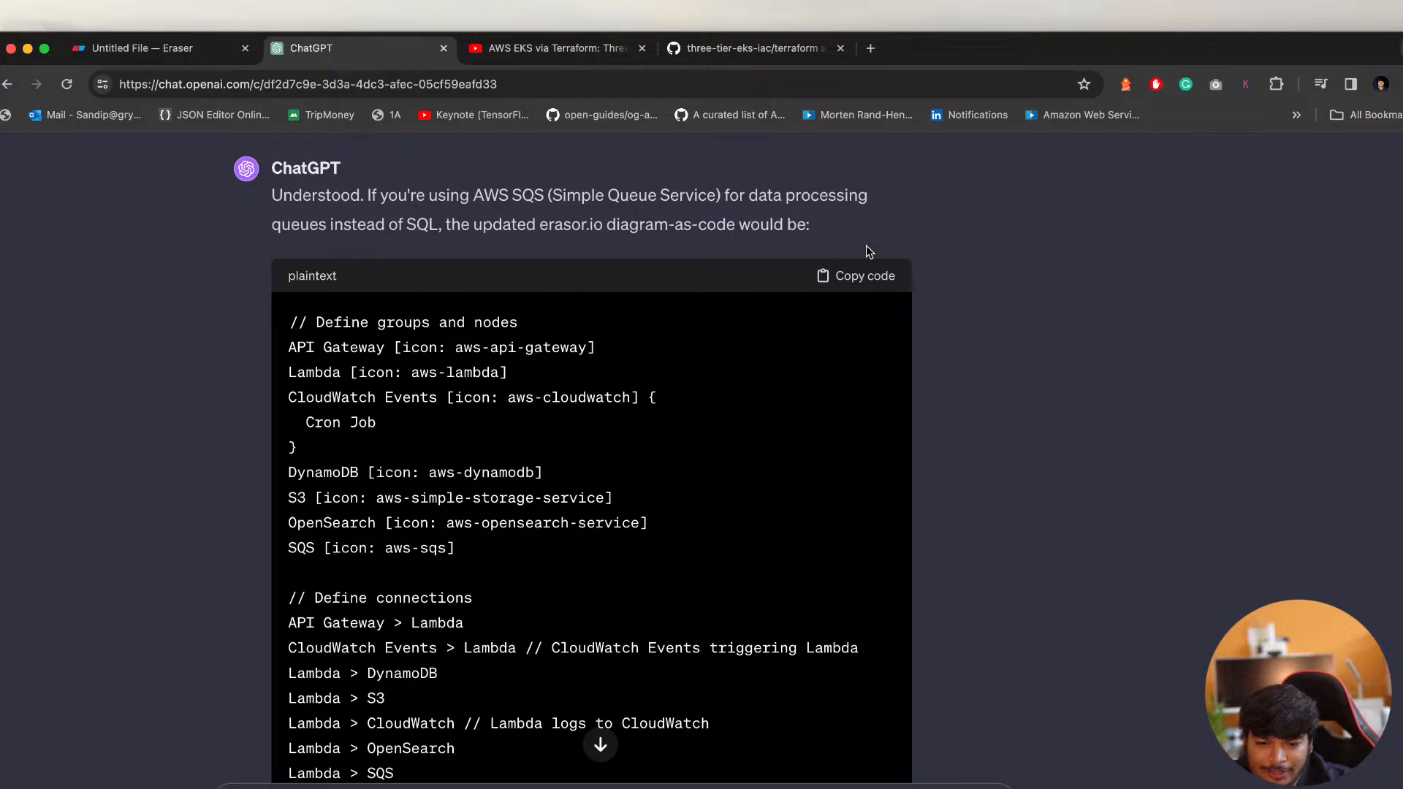
{"action": "left_click", "coordinate": [857, 276]}
Switch to Eraser and replace the whole Cloud Architecture code with the copied SQS version
{"action": "key", "text": "ctrl+shift+Tab"}
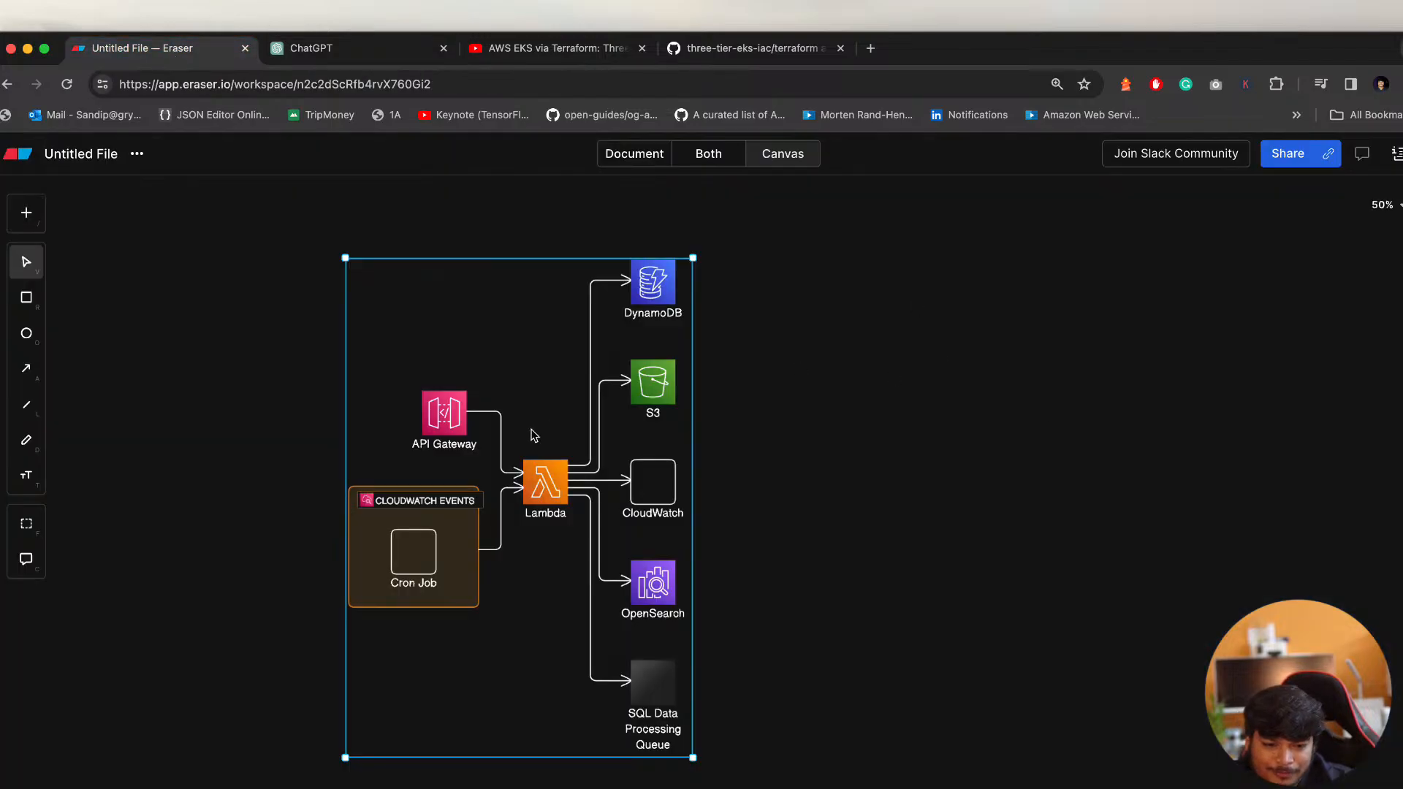
{"action": "double_click", "coordinate": [532, 435]}
{"action": "left_click", "coordinate": [1215, 321]}
{"action": "key", "text": "ctrl+a"}
{"action": "key", "text": "ctrl+v"}
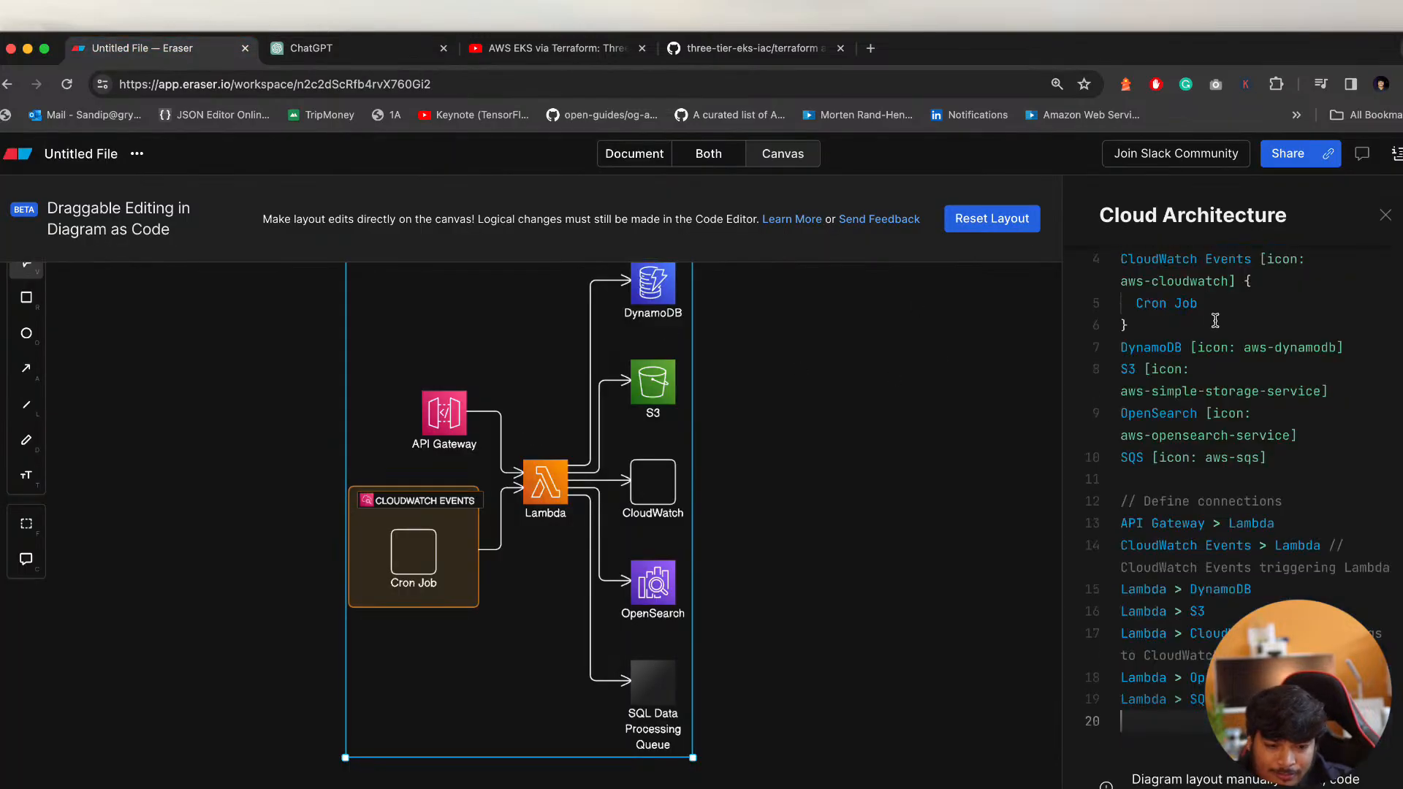
{"action": "left_click", "coordinate": [940, 460]}
{"action": "left_click", "coordinate": [655, 678]}
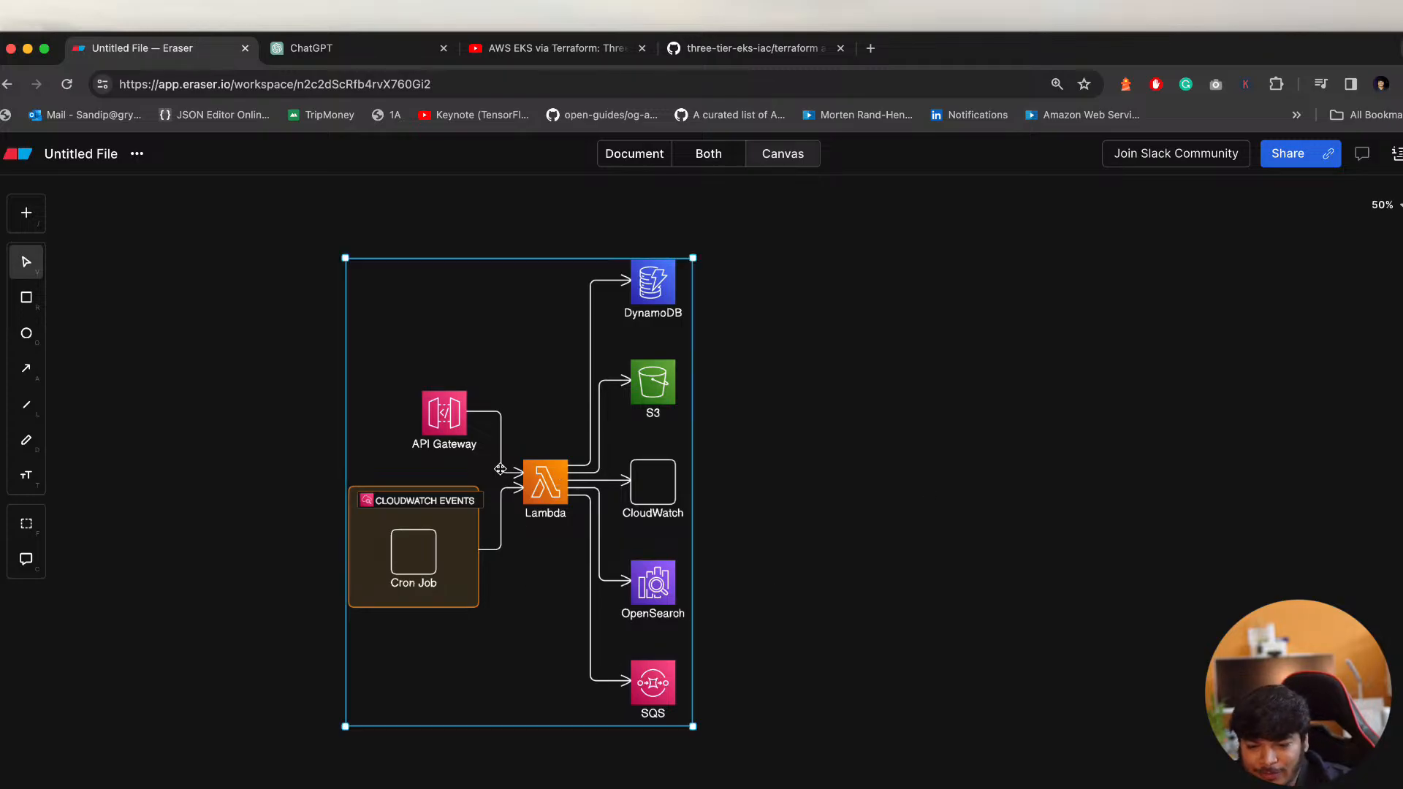
Switch to ChatGPT and send the prompt "add sns to send notifications and OTPs to users"
{"action": "left_click", "coordinate": [392, 48]}
{"action": "scroll", "coordinate": [509, 556], "scroll_direction": "down", "scroll_amount": 6}
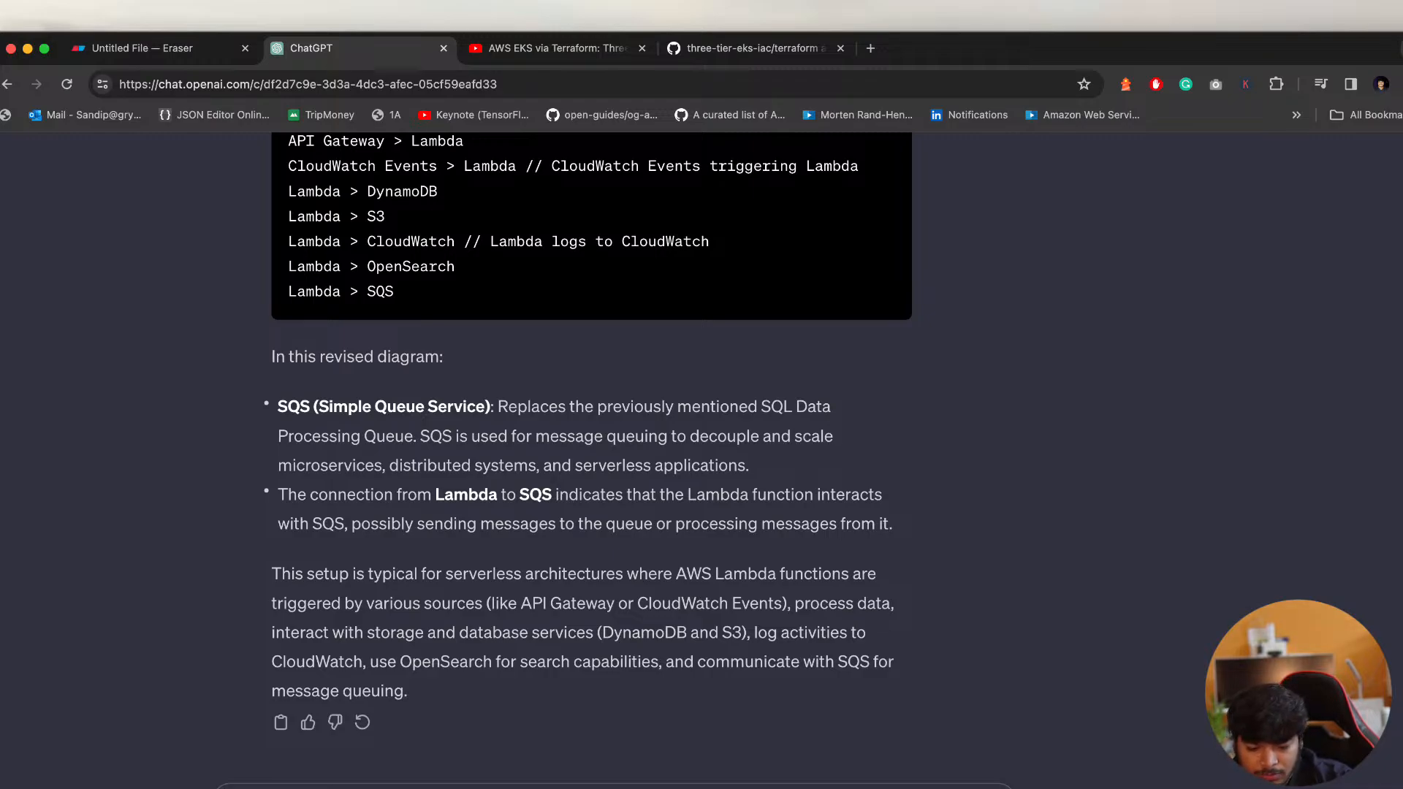
{"action": "key", "text": "Return"}
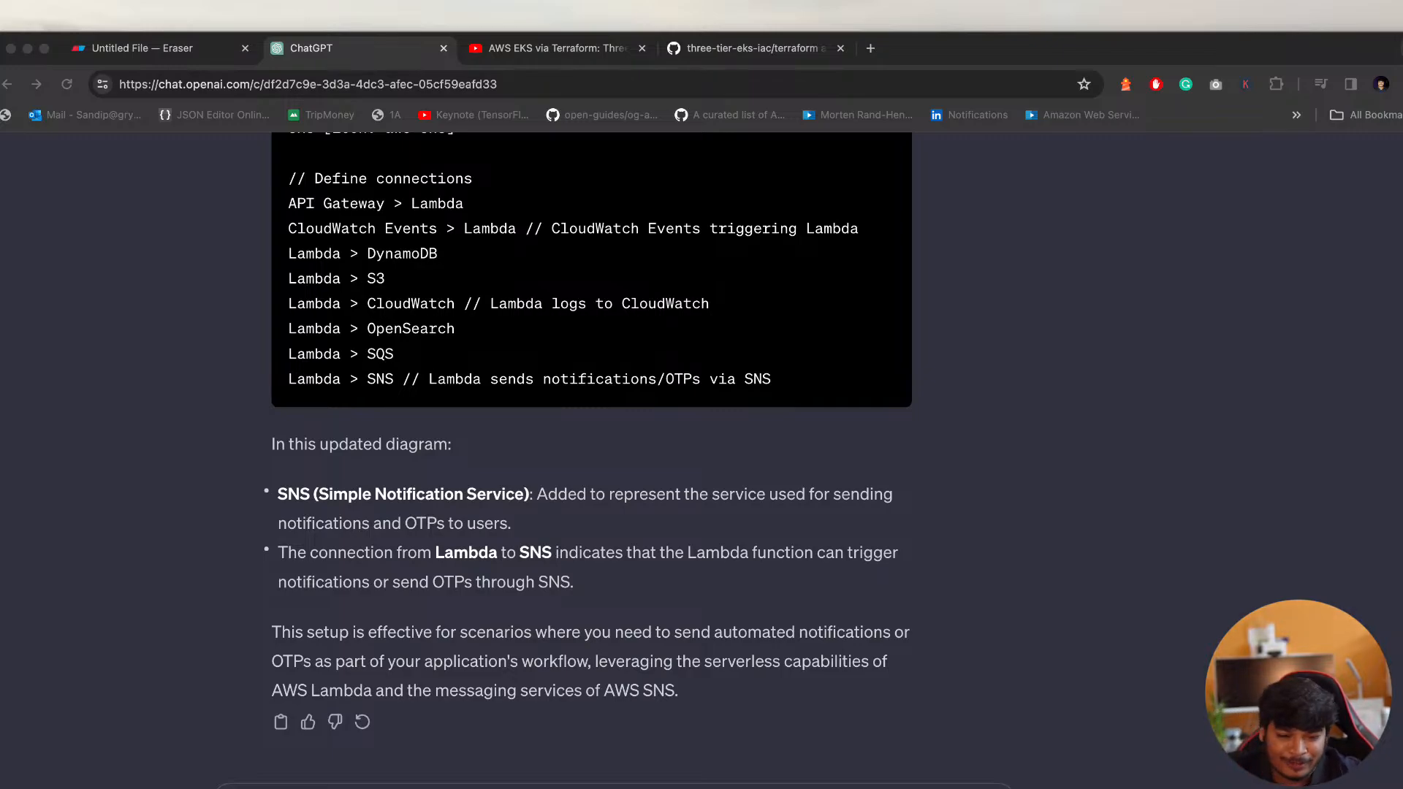
{"action": "left_click", "coordinate": [183, 50]}
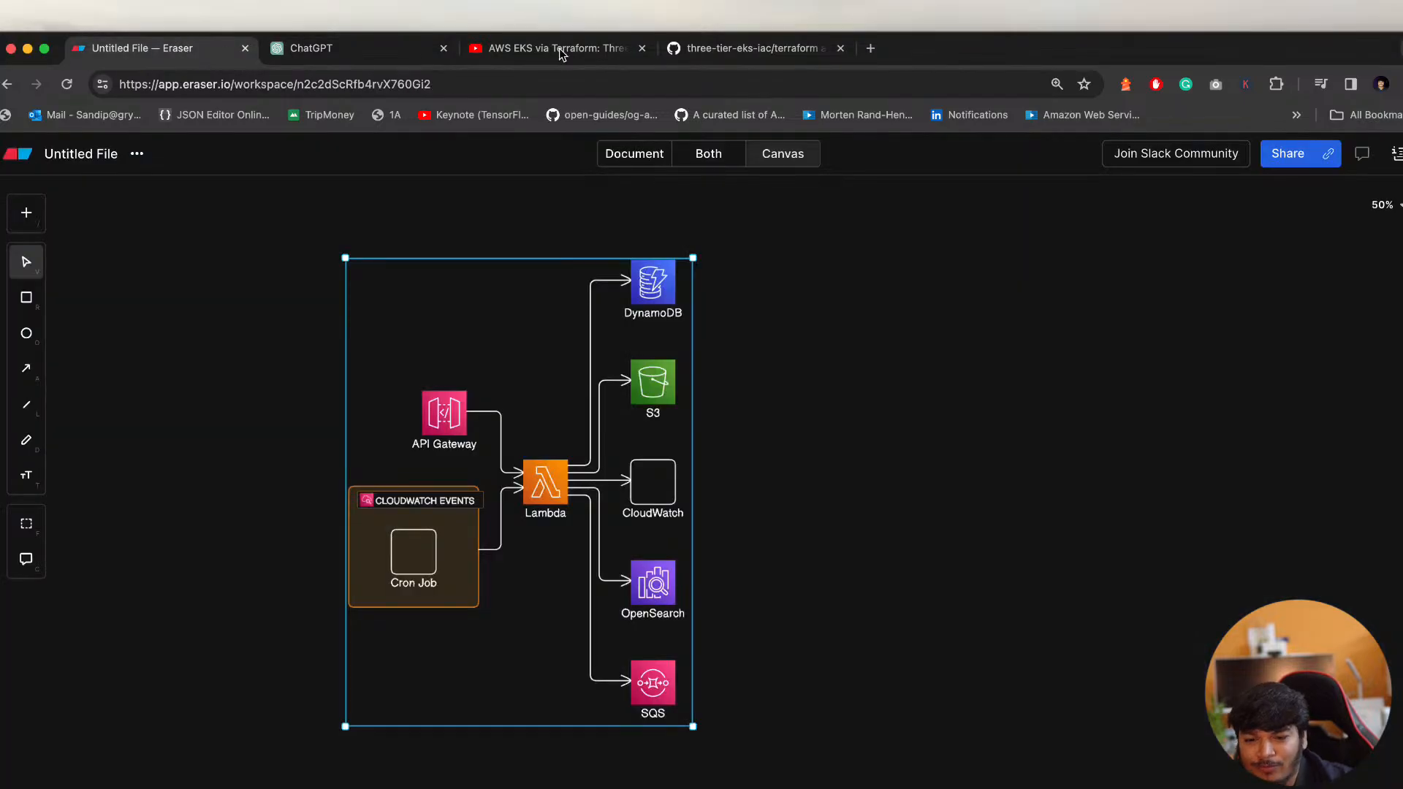
{"action": "double_click", "coordinate": [657, 454]}
{"action": "left_click", "coordinate": [1178, 295]}
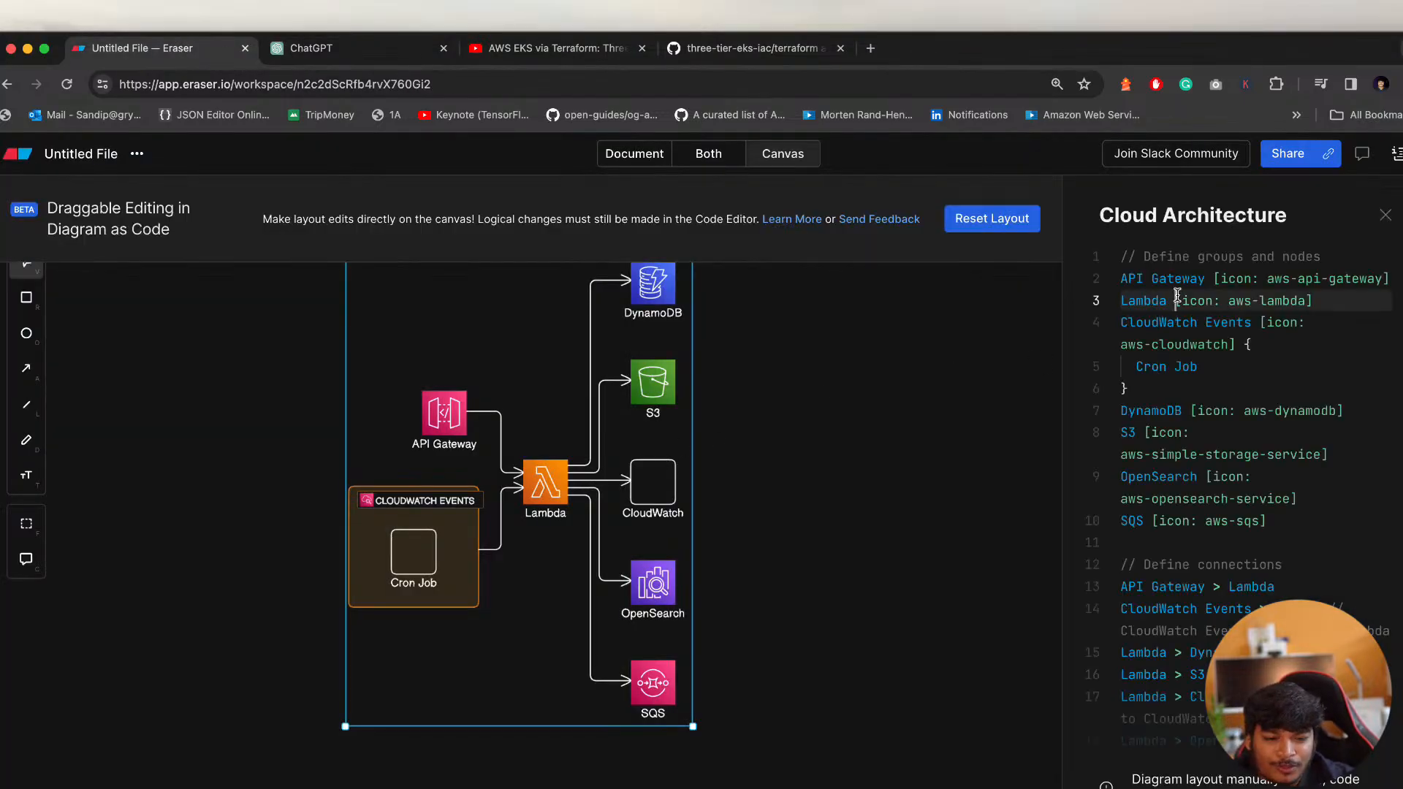
{"action": "key", "text": "super+a"}
{"action": "key", "text": "super+v"}
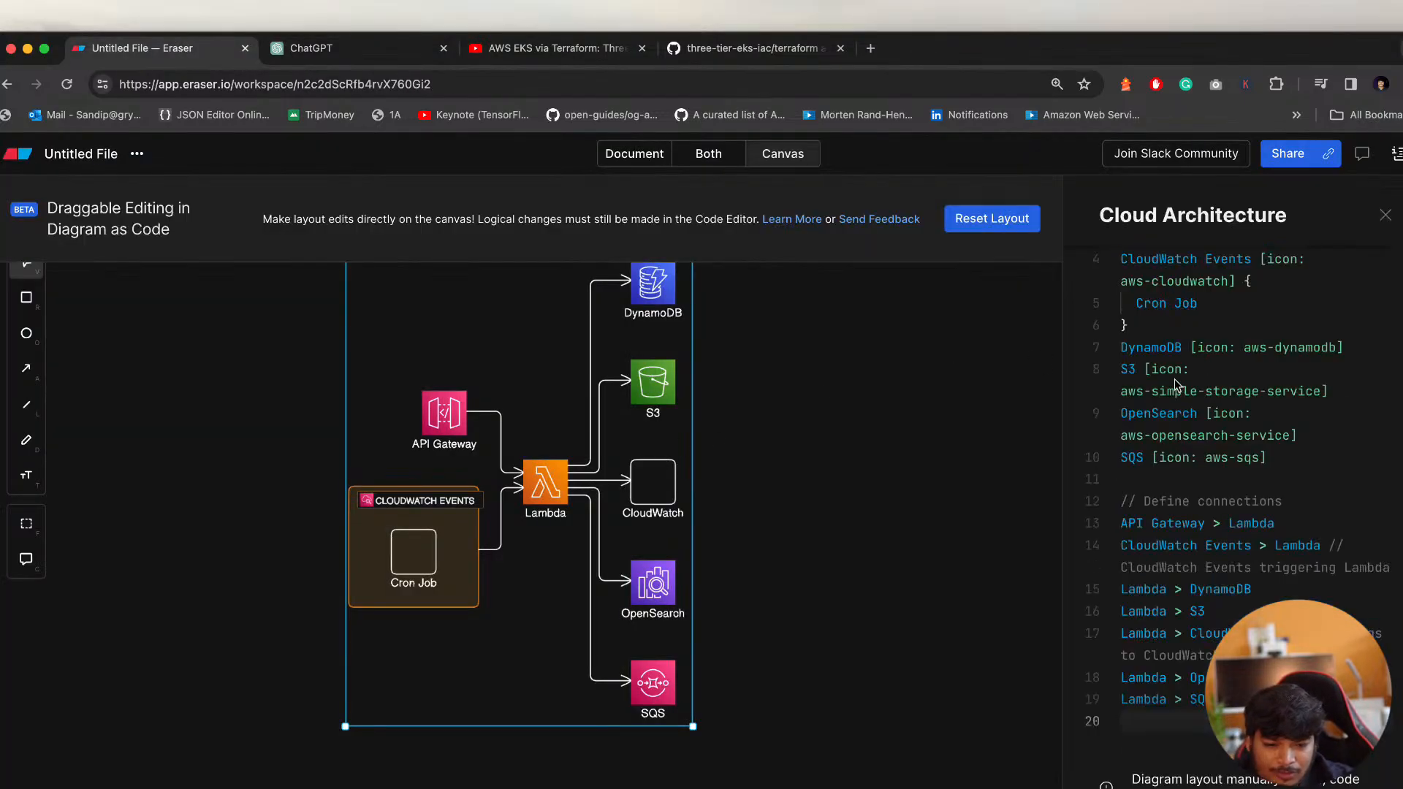
{"action": "left_click", "coordinate": [831, 492]}
{"action": "left_click", "coordinate": [608, 594]}
{"action": "left_click", "coordinate": [608, 595]}
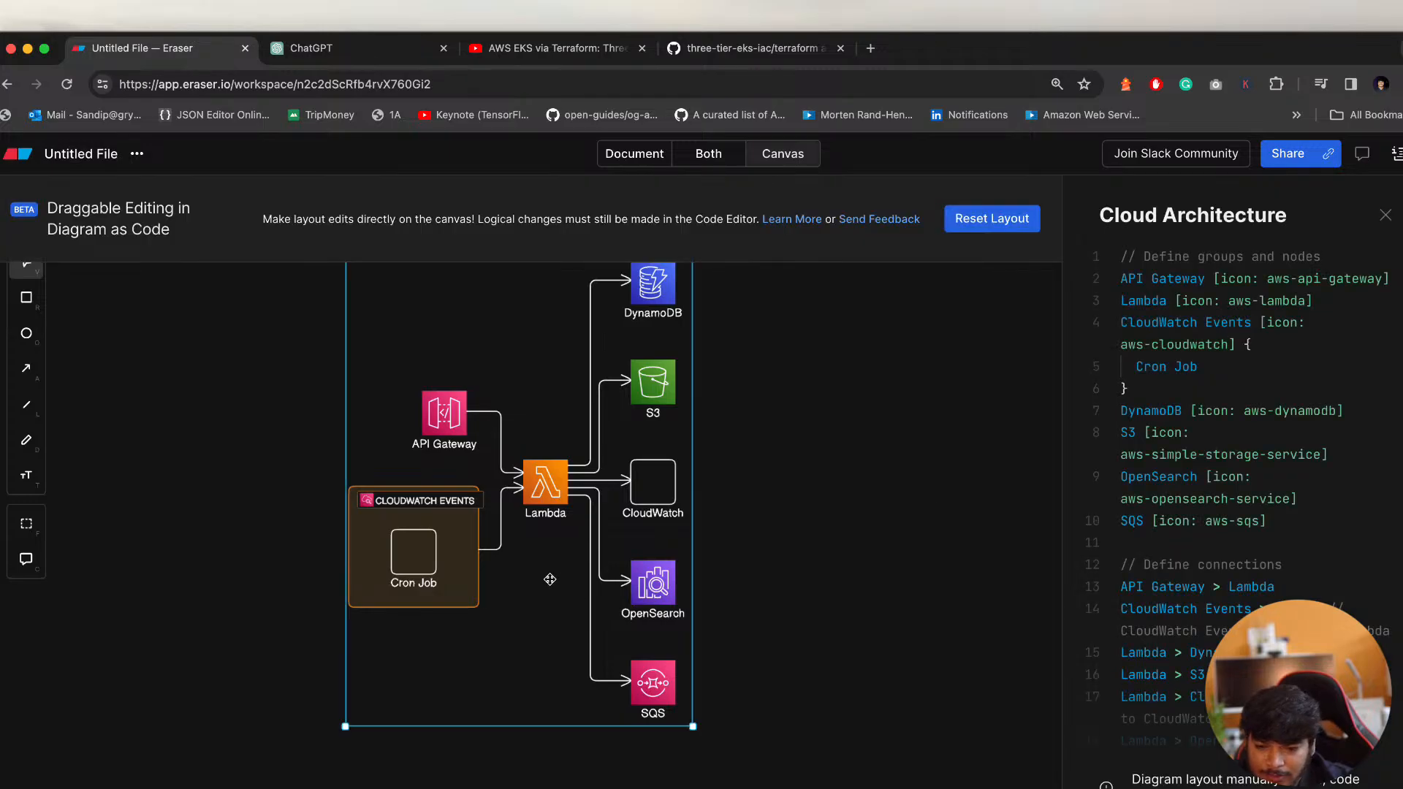
Return to ChatGPT and copy the updated diagram-as-code that adds SNS for notifications and OTPs
{"action": "left_click", "coordinate": [428, 49]}
{"action": "scroll", "coordinate": [681, 415], "scroll_direction": "up", "scroll_amount": 5}
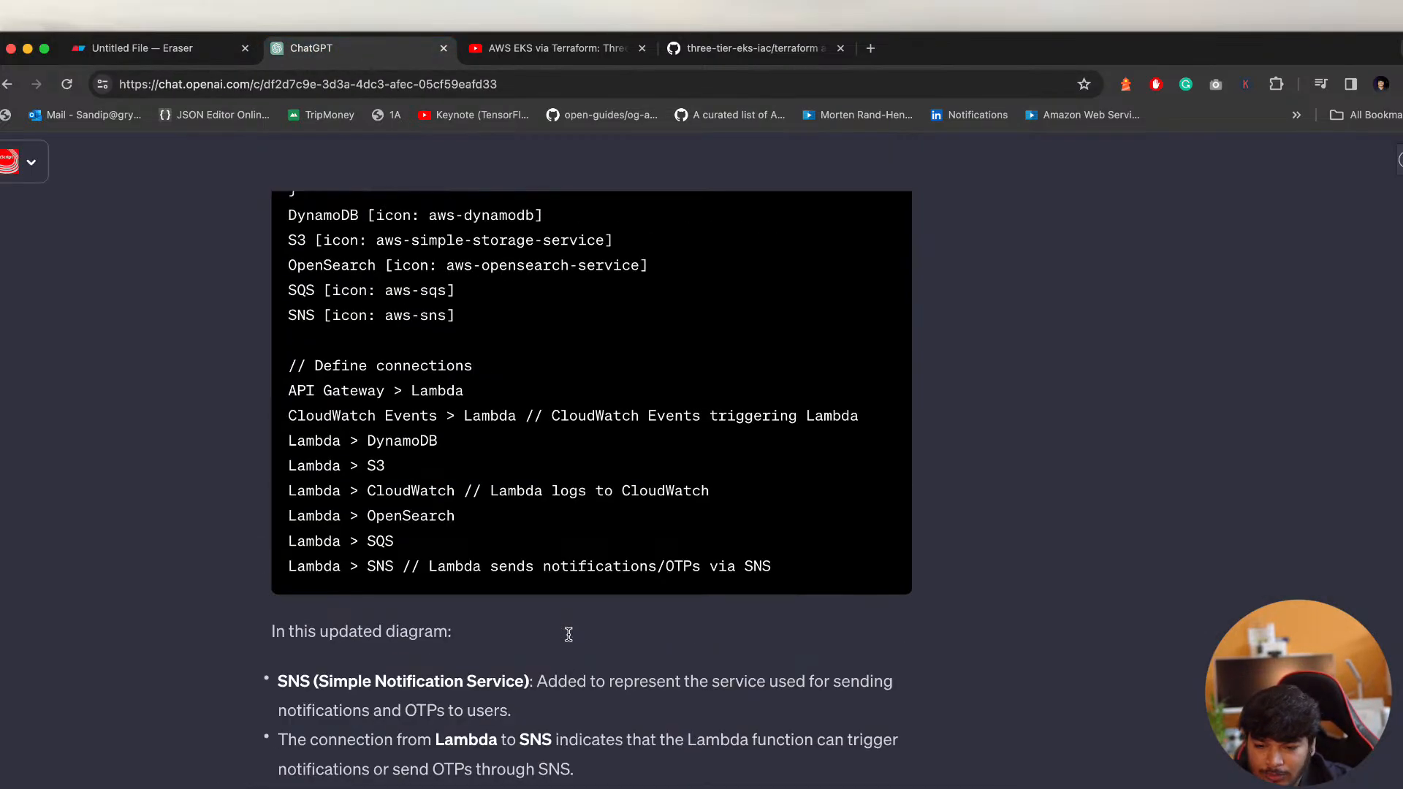
{"action": "scroll", "coordinate": [681, 415], "scroll_direction": "up", "scroll_amount": 5}
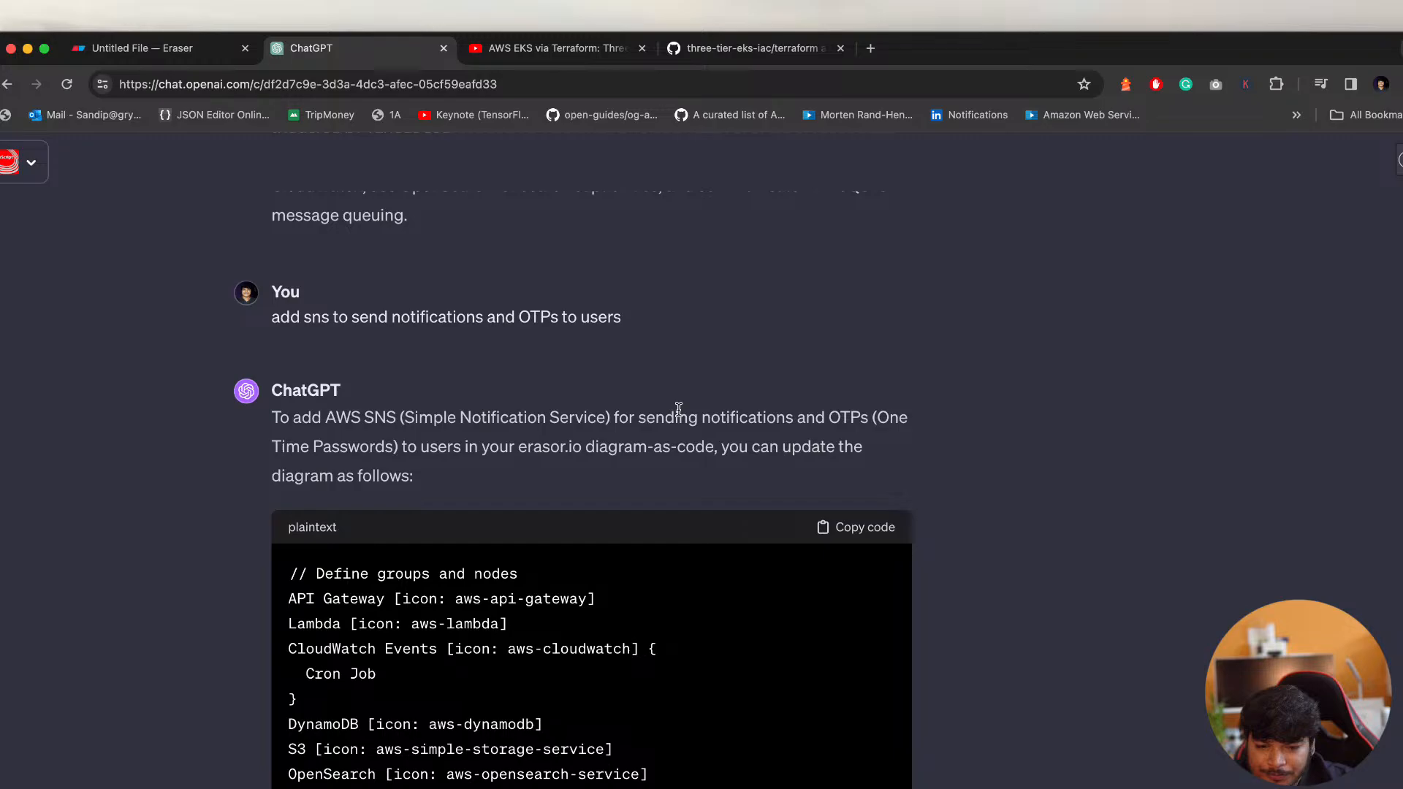
{"action": "left_click", "coordinate": [830, 529]}
Switch to Eraser and replace the whole Cloud Architecture code with the copied SNS version
{"action": "left_click", "coordinate": [188, 59]}
{"action": "left_click", "coordinate": [1175, 299]}
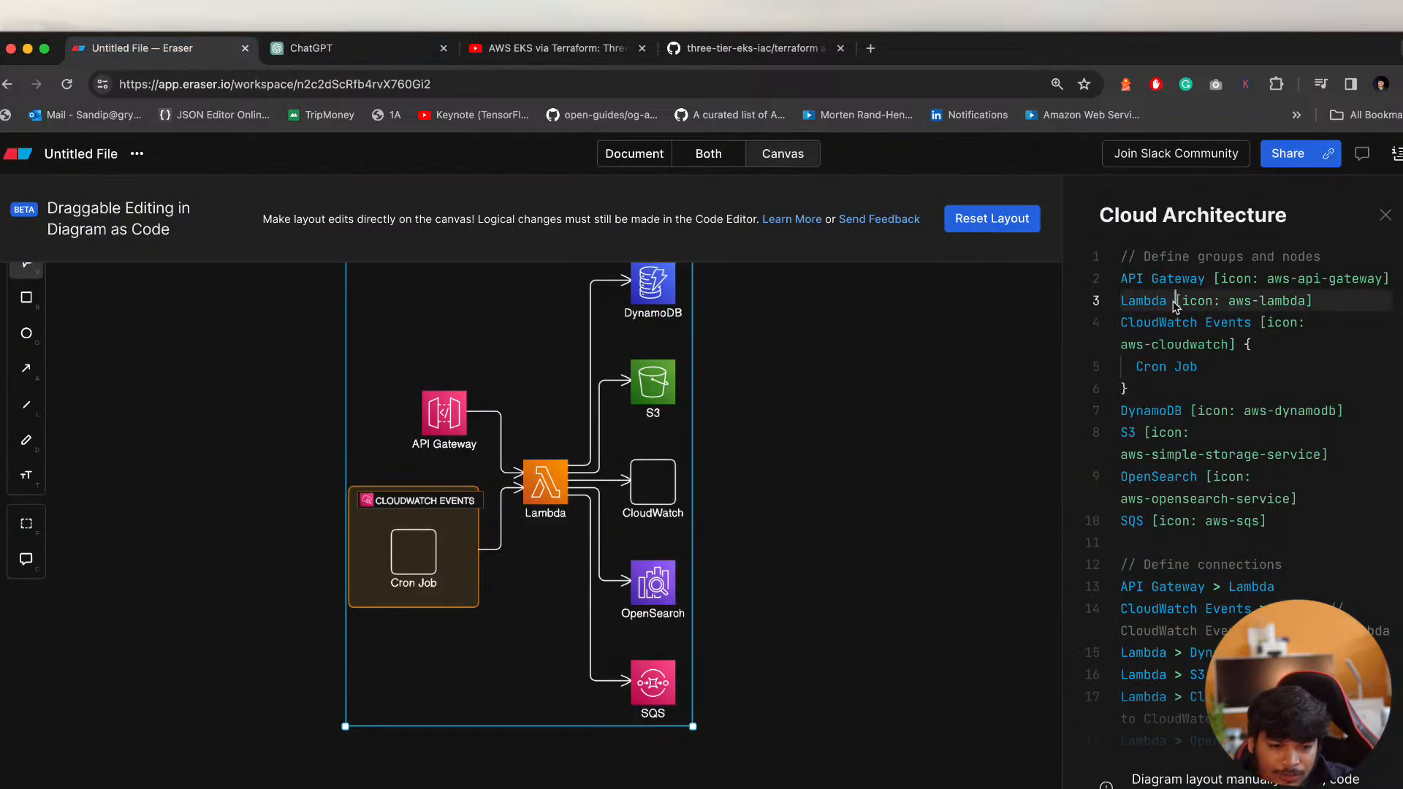
{"action": "key", "text": "super+a"}
{"action": "key", "text": "super+v"}
{"action": "left_click", "coordinate": [874, 470]}
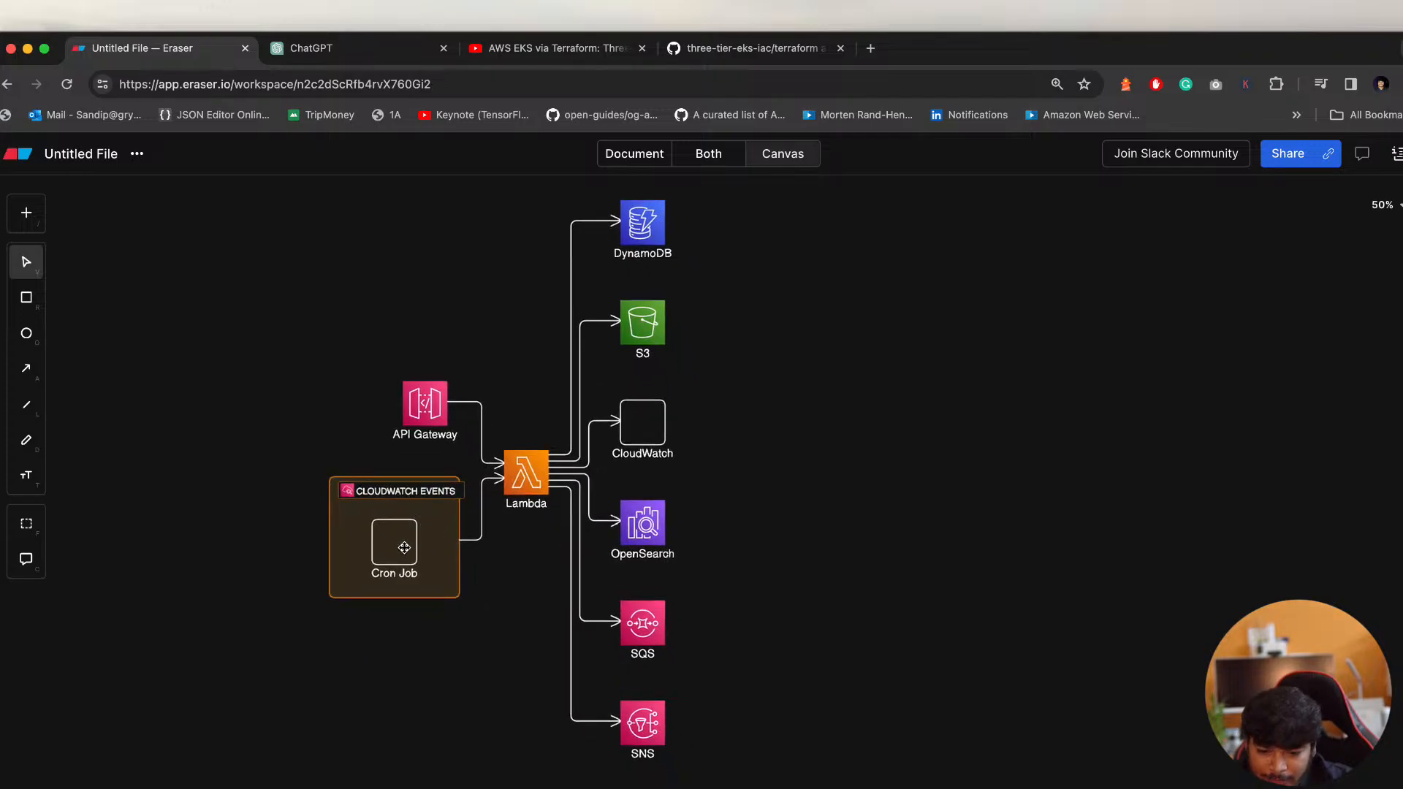
{"action": "left_click", "coordinate": [646, 723]}
{"action": "double_click", "coordinate": [645, 723]}
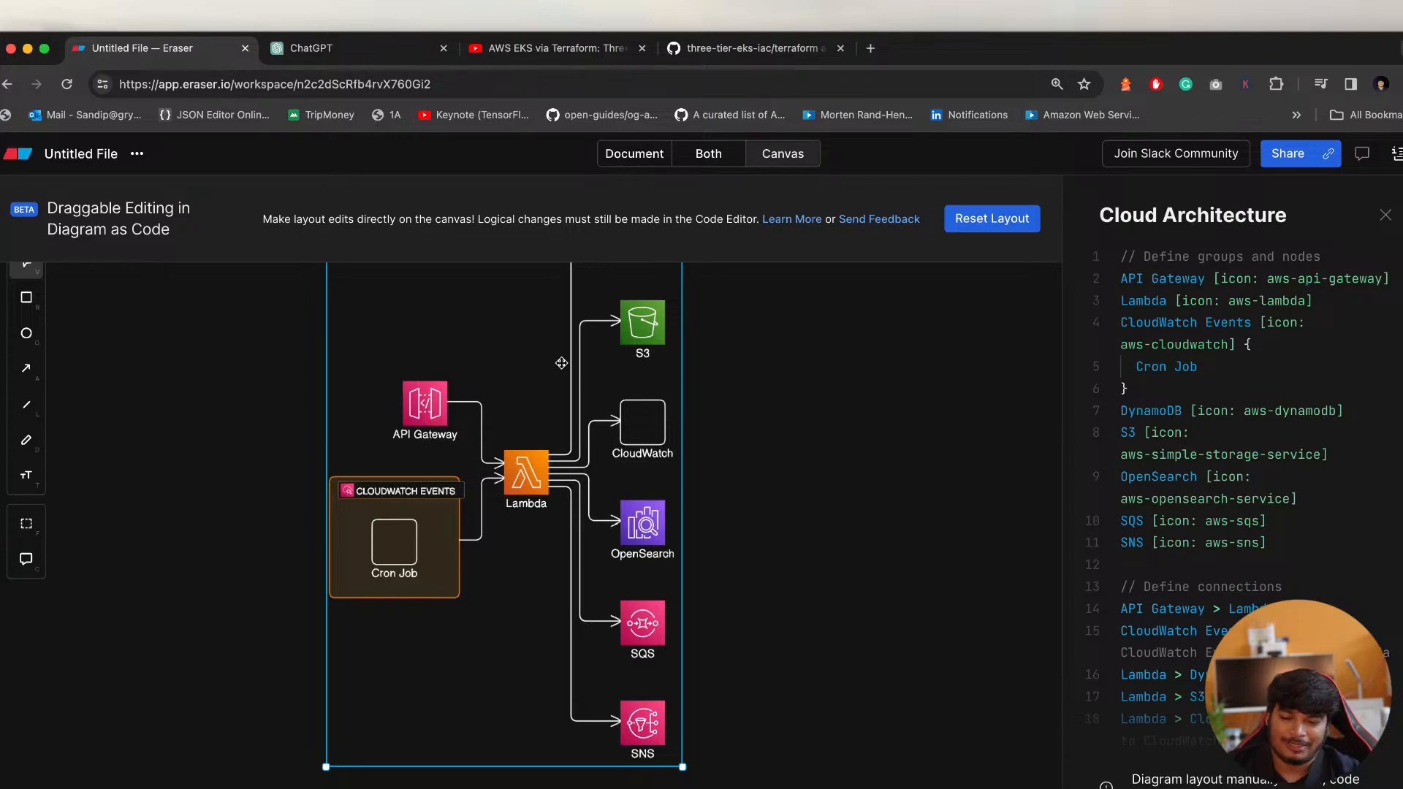
Review the earlier prompts and diagram codes in the ChatGPT conversation, and examine the current architecture diagram in Eraser
{"action": "left_click", "coordinate": [319, 50]}
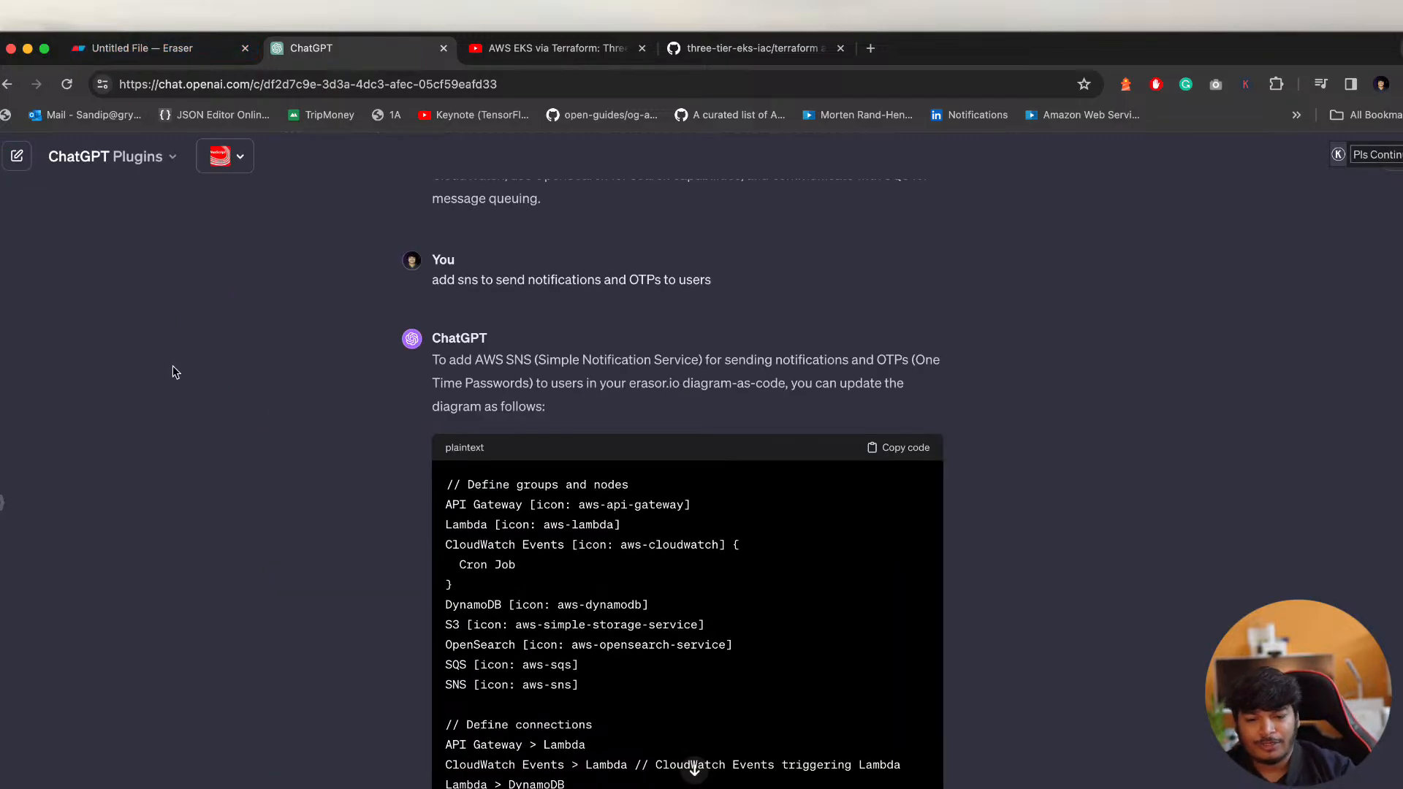
{"action": "scroll", "coordinate": [668, 532], "scroll_direction": "up", "scroll_amount": 20}
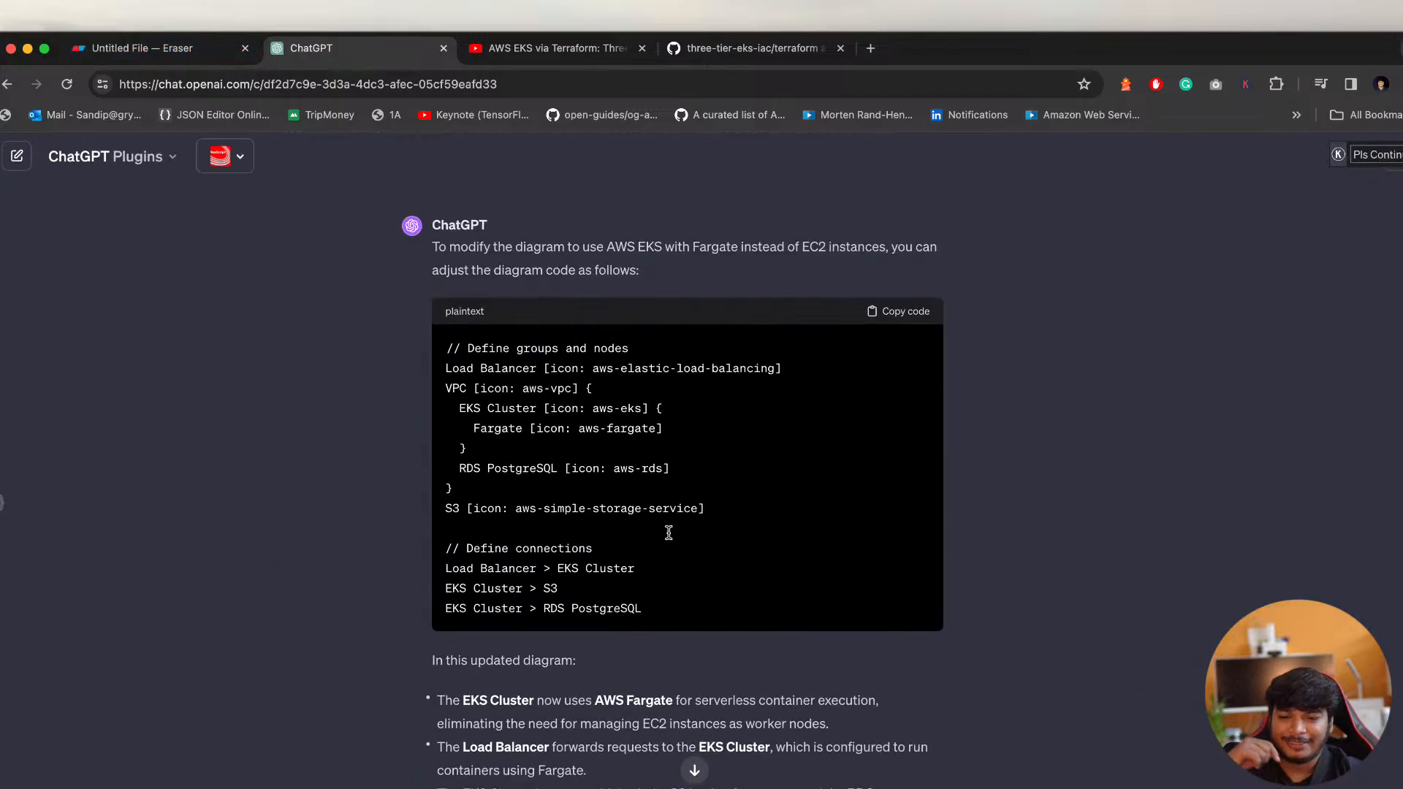
{"action": "scroll", "coordinate": [620, 355], "scroll_direction": "up", "scroll_amount": 3}
{"action": "scroll", "coordinate": [620, 388], "scroll_direction": "down", "scroll_amount": 5}
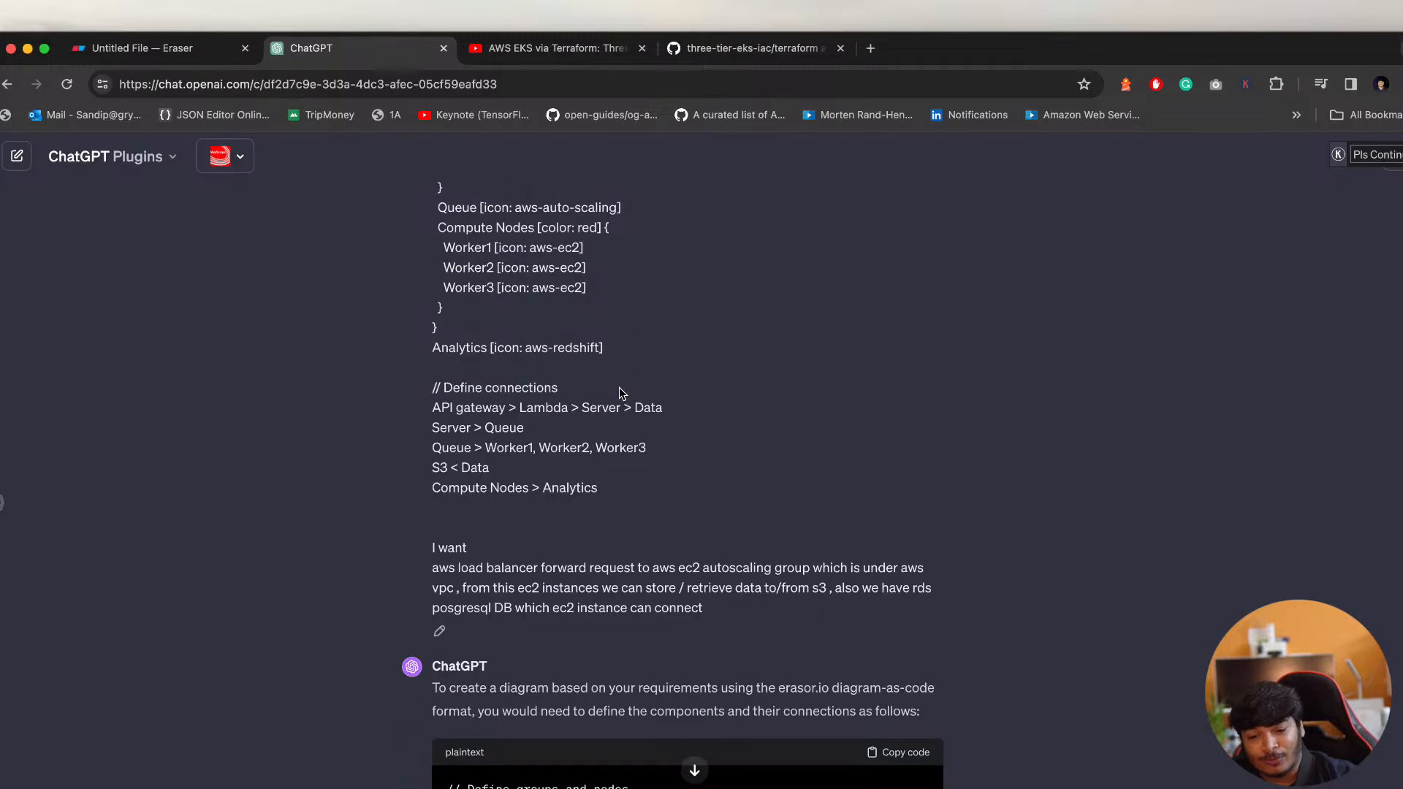
{"action": "scroll", "coordinate": [620, 387], "scroll_direction": "down", "scroll_amount": 7}
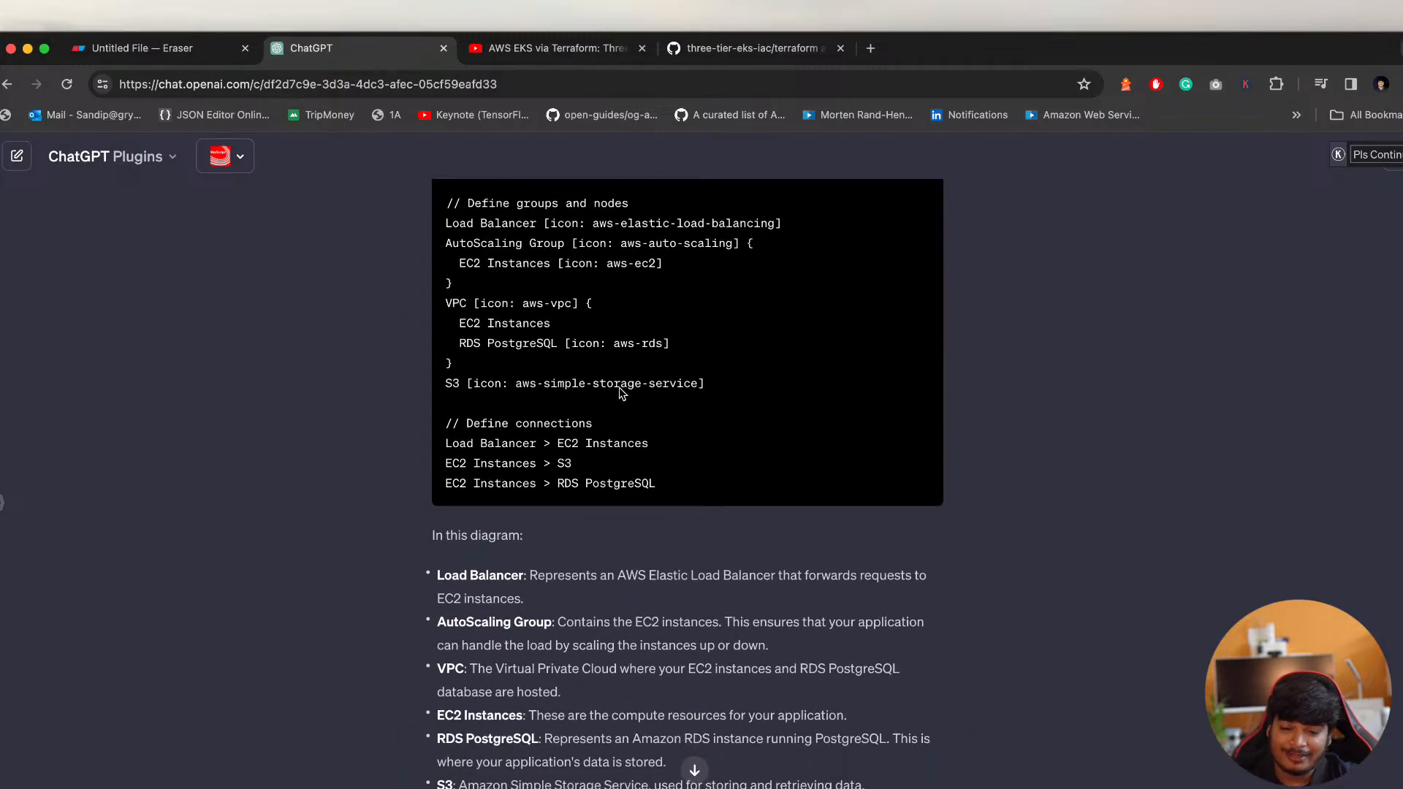
{"action": "scroll", "coordinate": [620, 387], "scroll_direction": "up", "scroll_amount": 4}
{"action": "scroll", "coordinate": [620, 387], "scroll_direction": "down", "scroll_amount": 8}
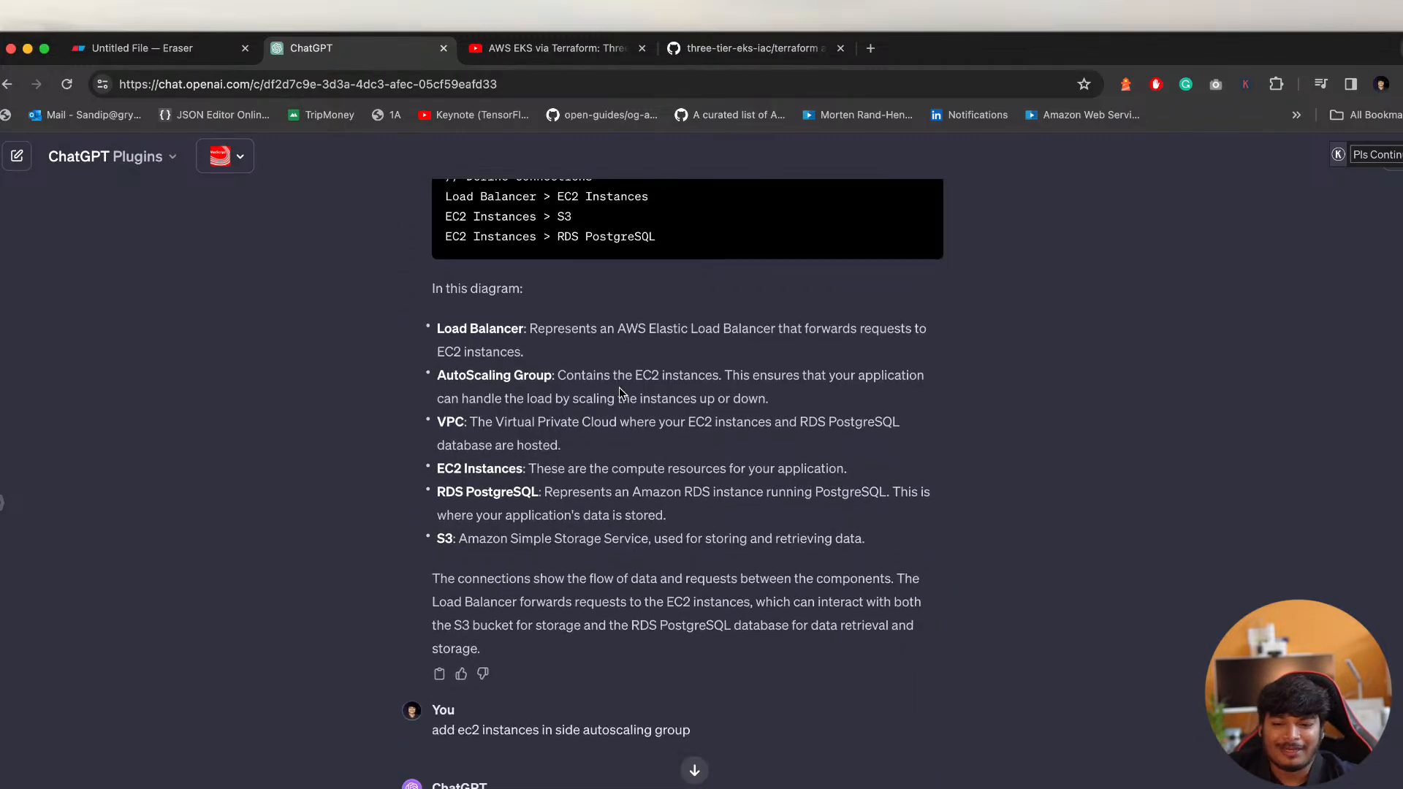
{"action": "scroll", "coordinate": [619, 388], "scroll_direction": "down", "scroll_amount": 15}
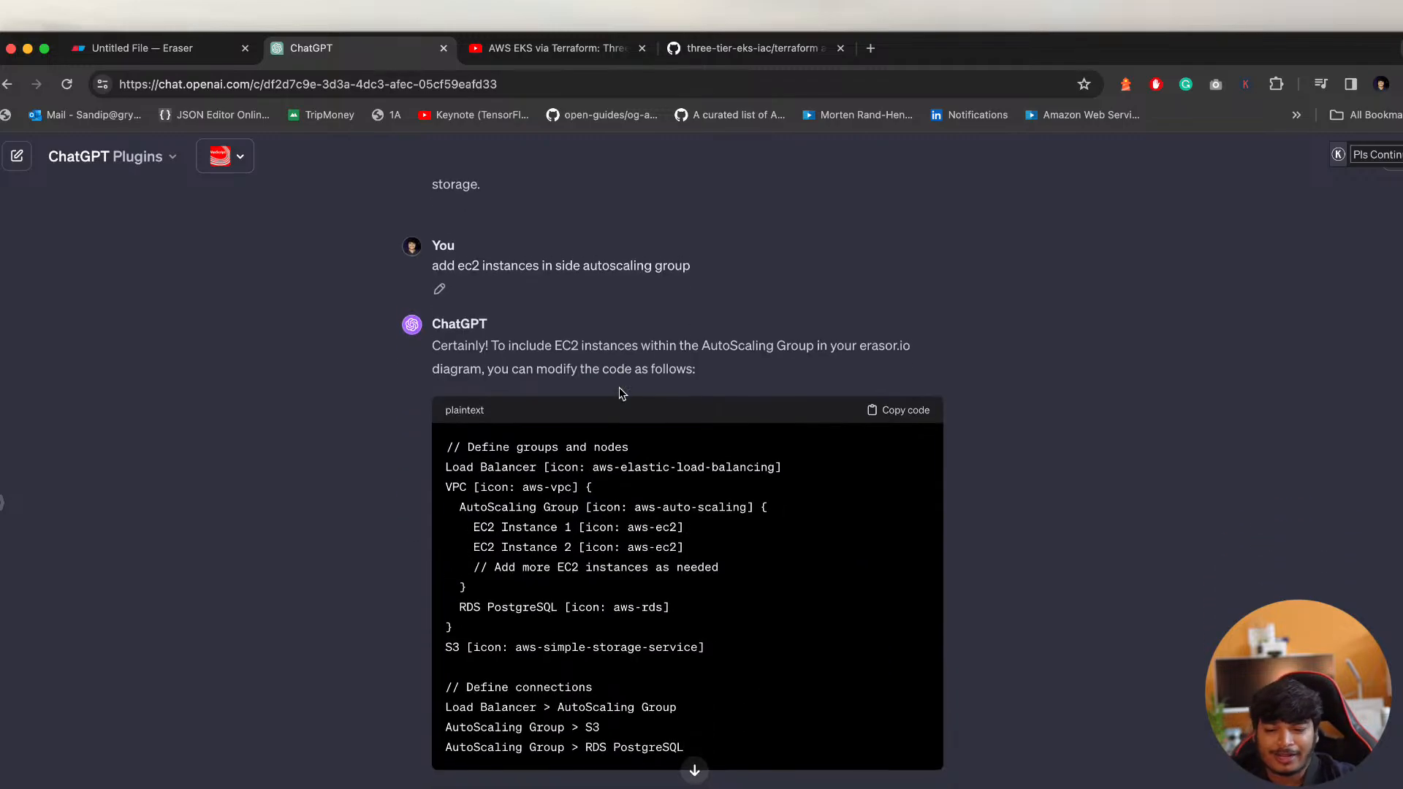
{"action": "scroll", "coordinate": [620, 388], "scroll_direction": "down", "scroll_amount": 20}
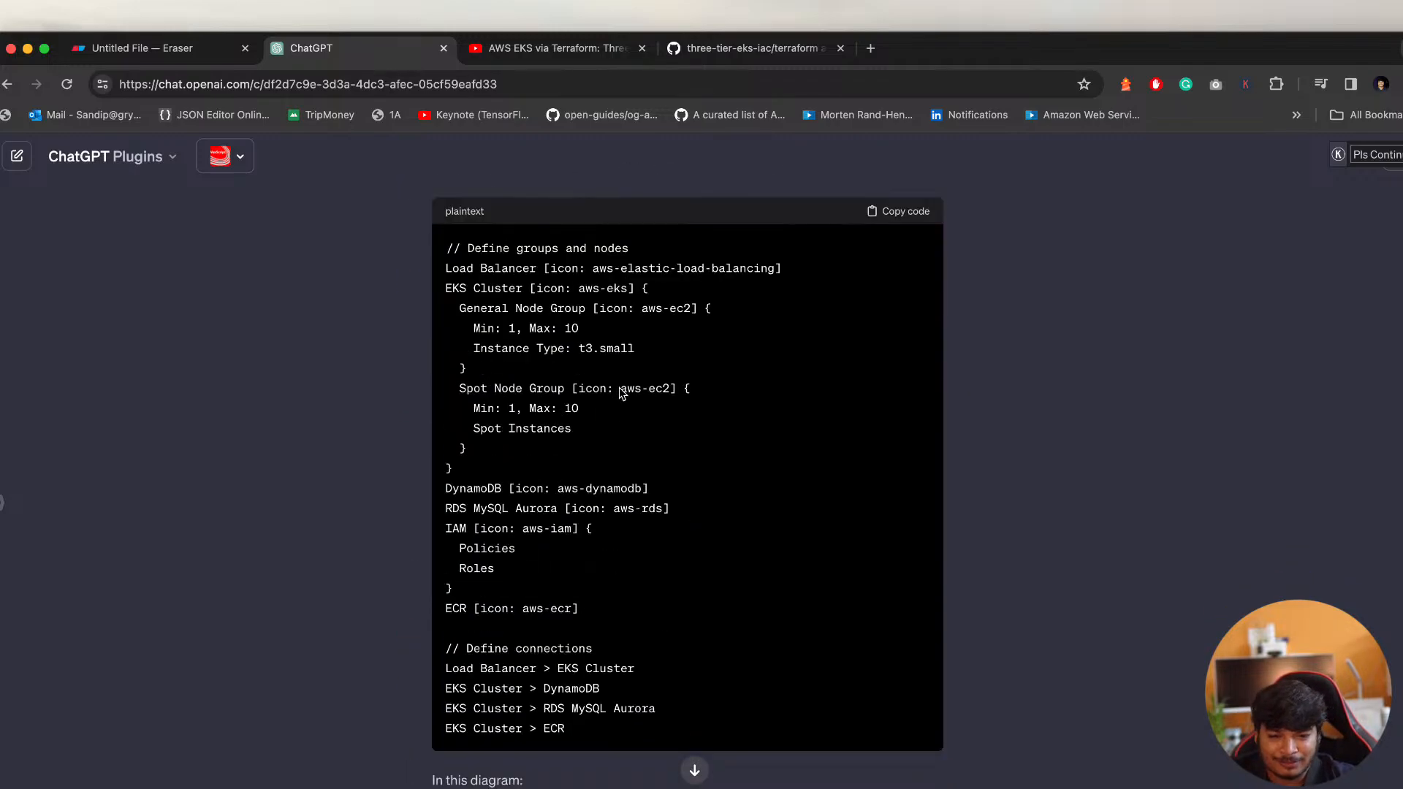
{"action": "scroll", "coordinate": [619, 388], "scroll_direction": "down", "scroll_amount": 10}
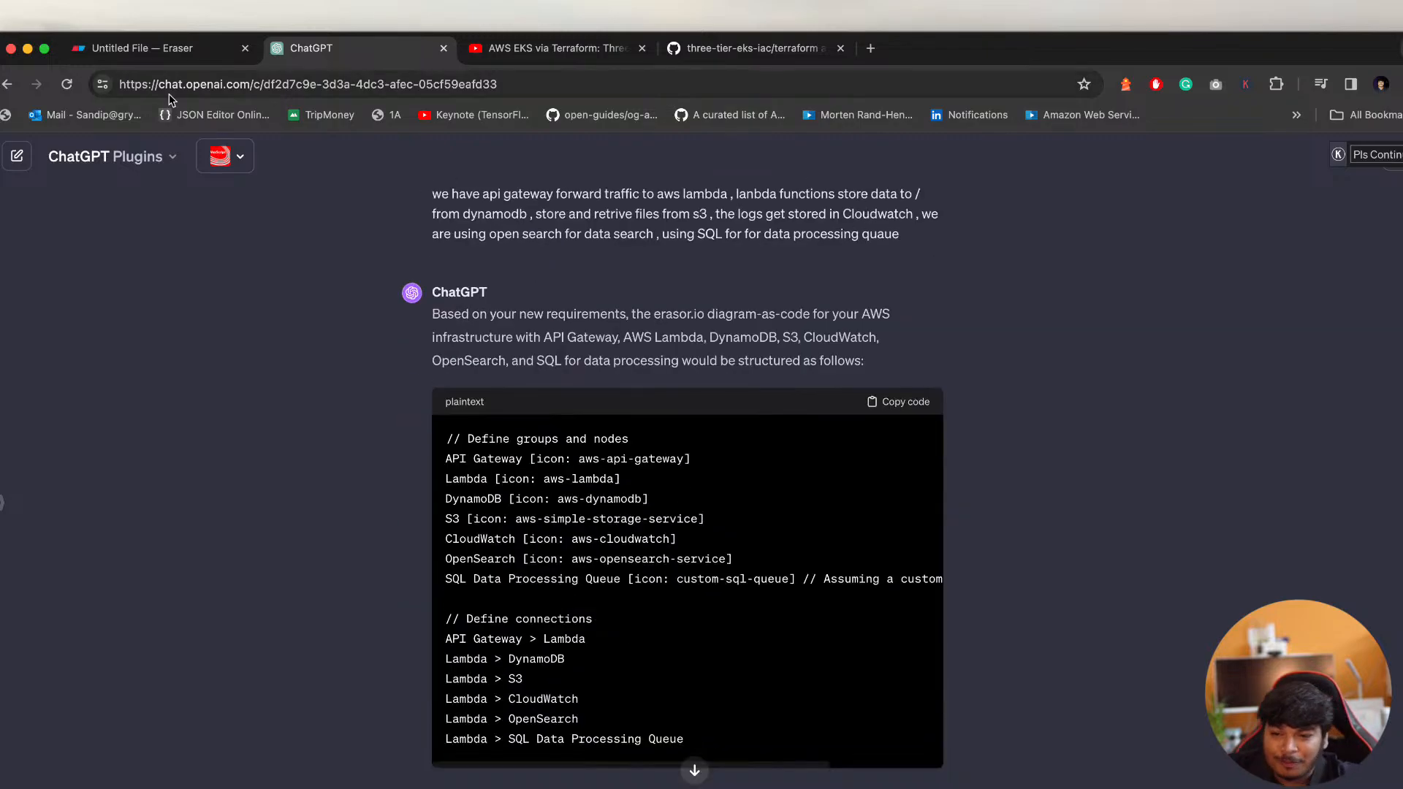
{"action": "left_click", "coordinate": [156, 49]}
{"action": "triple_click", "coordinate": [1249, 300]}
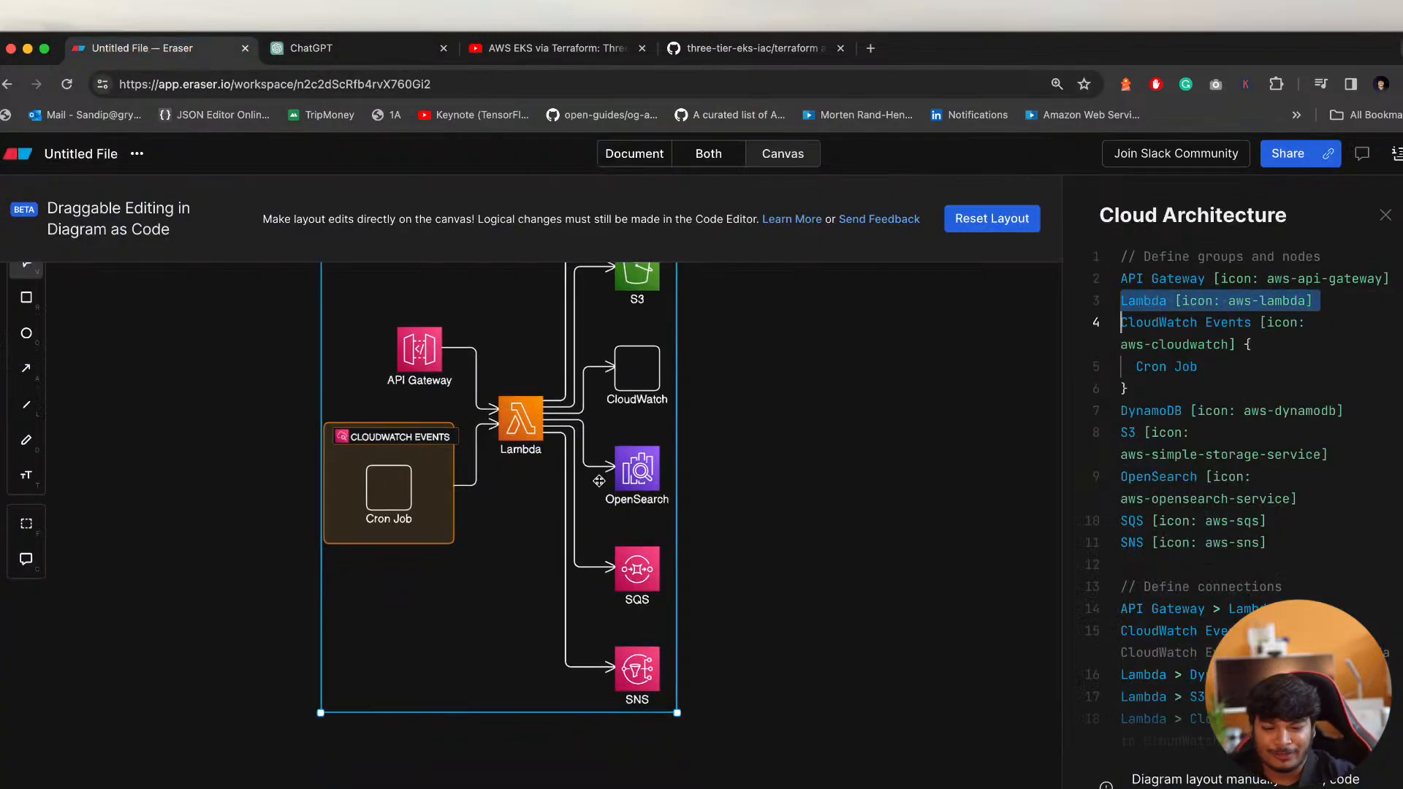
{"action": "scroll", "coordinate": [607, 482], "scroll_direction": "down", "scroll_amount": 2}
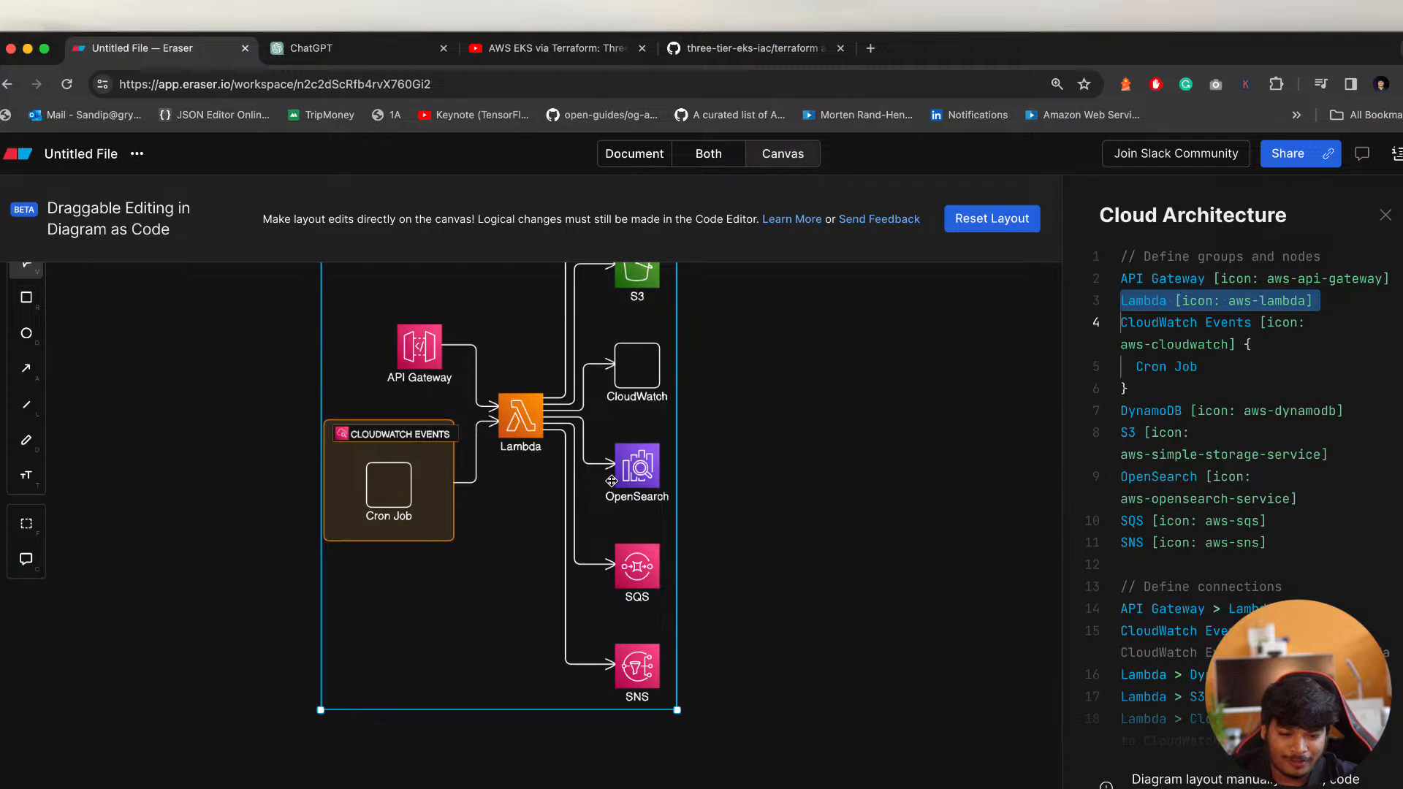
{"action": "left_click", "coordinate": [1145, 728]}
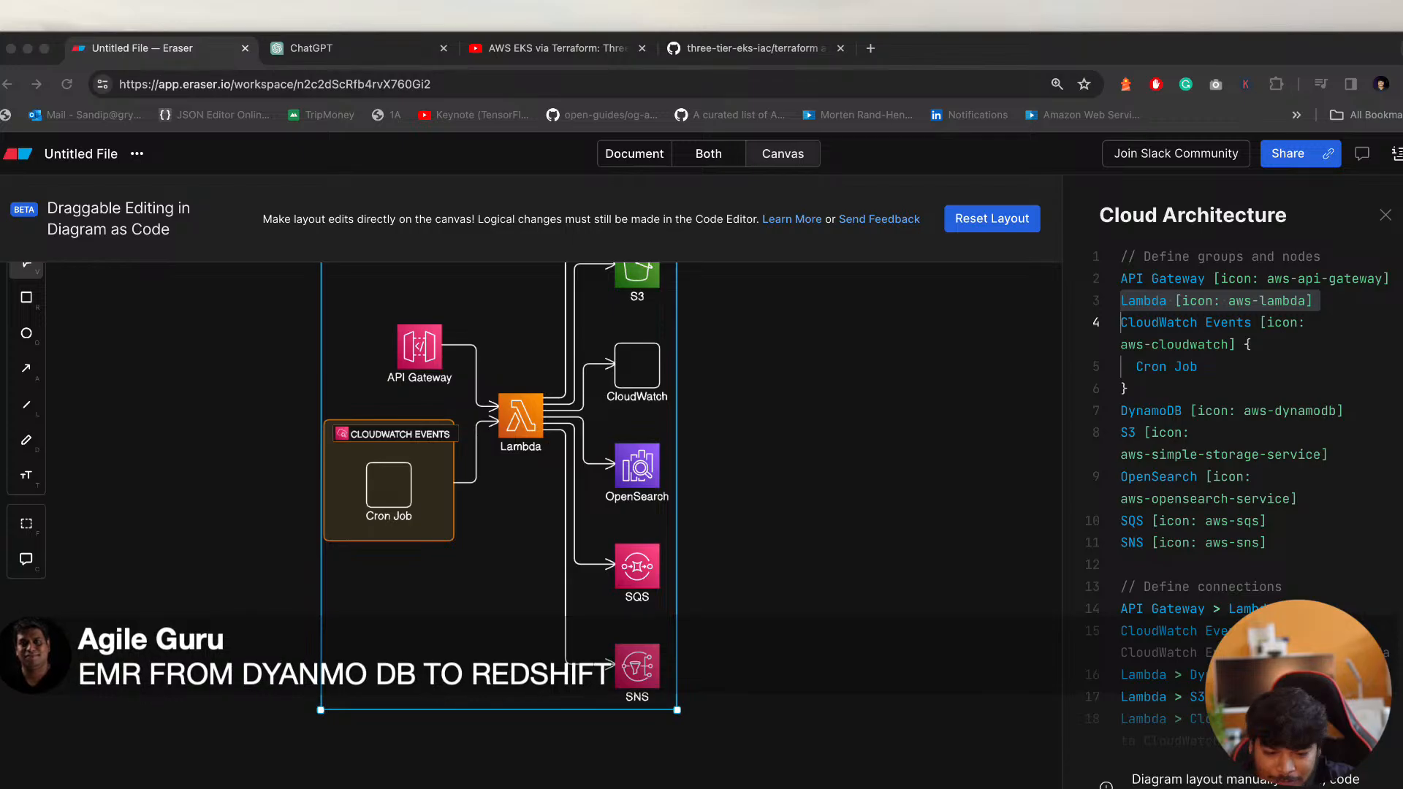
Switch to ChatGPT and send a prompt to add EMR for processing DynamoDB data and storing it in Redshift
{"action": "left_click", "coordinate": [326, 48]}
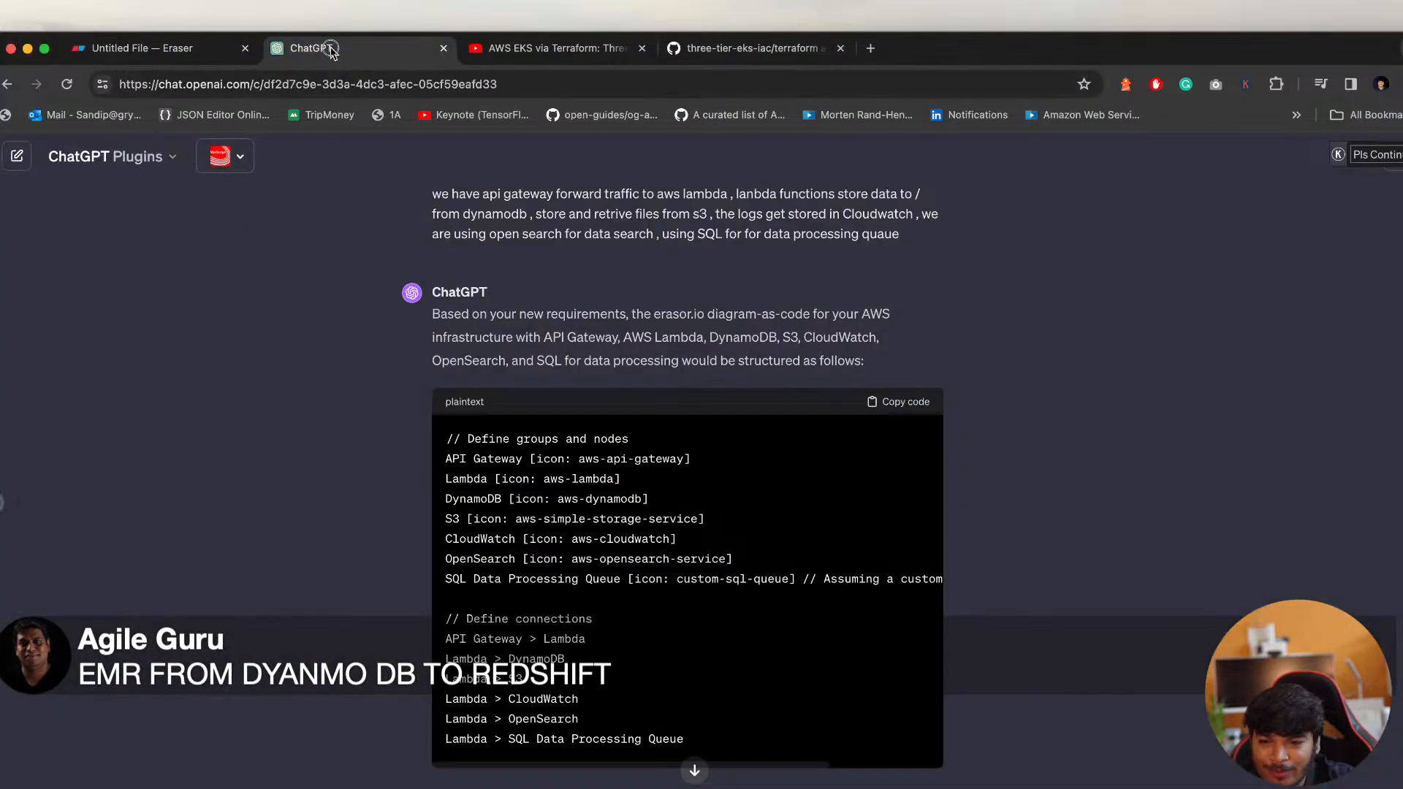
{"action": "scroll", "coordinate": [401, 766], "scroll_direction": "down", "scroll_amount": 10}
{"action": "scroll", "coordinate": [401, 766], "scroll_direction": "down", "scroll_amount": 7}
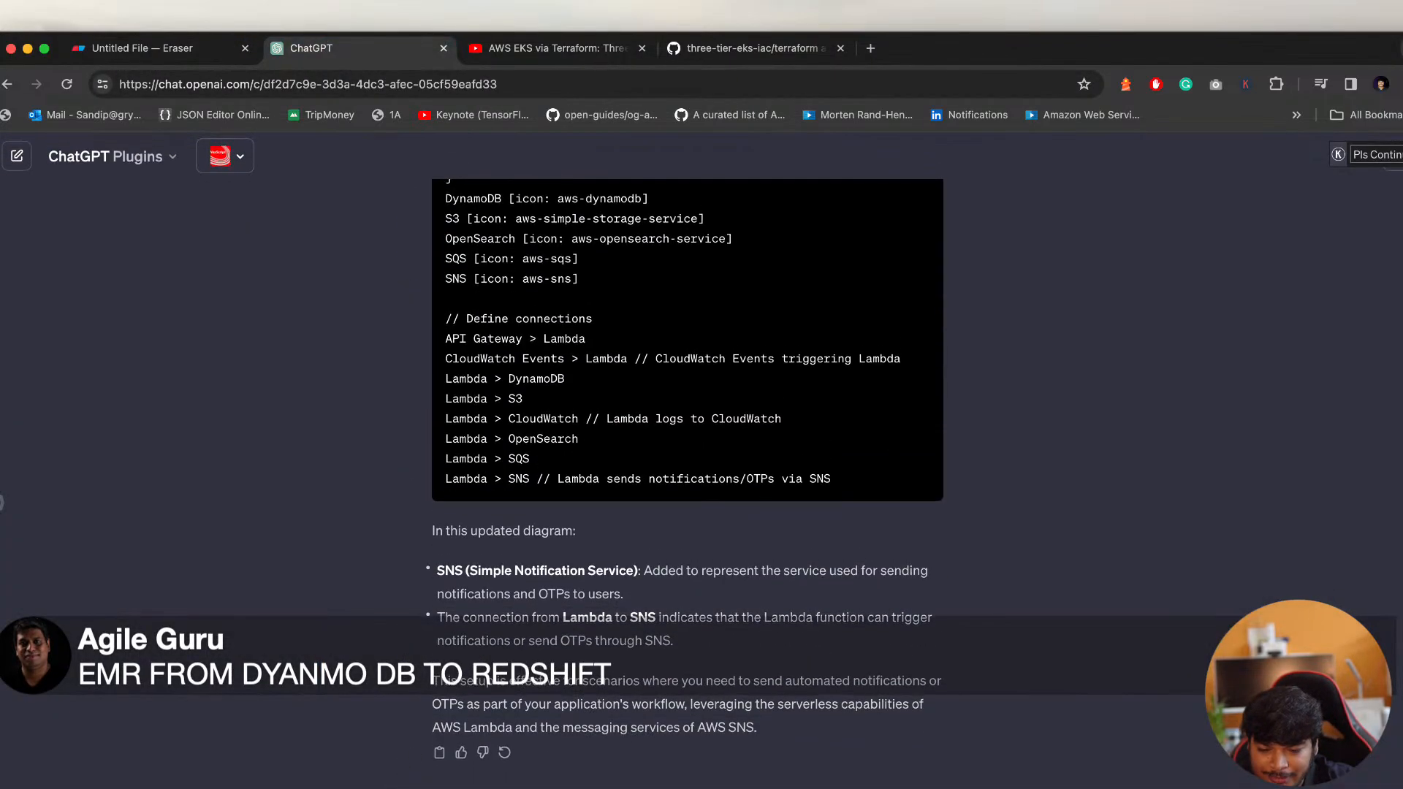
{"action": "scroll", "coordinate": [706, 481], "scroll_direction": "down", "scroll_amount": 1}
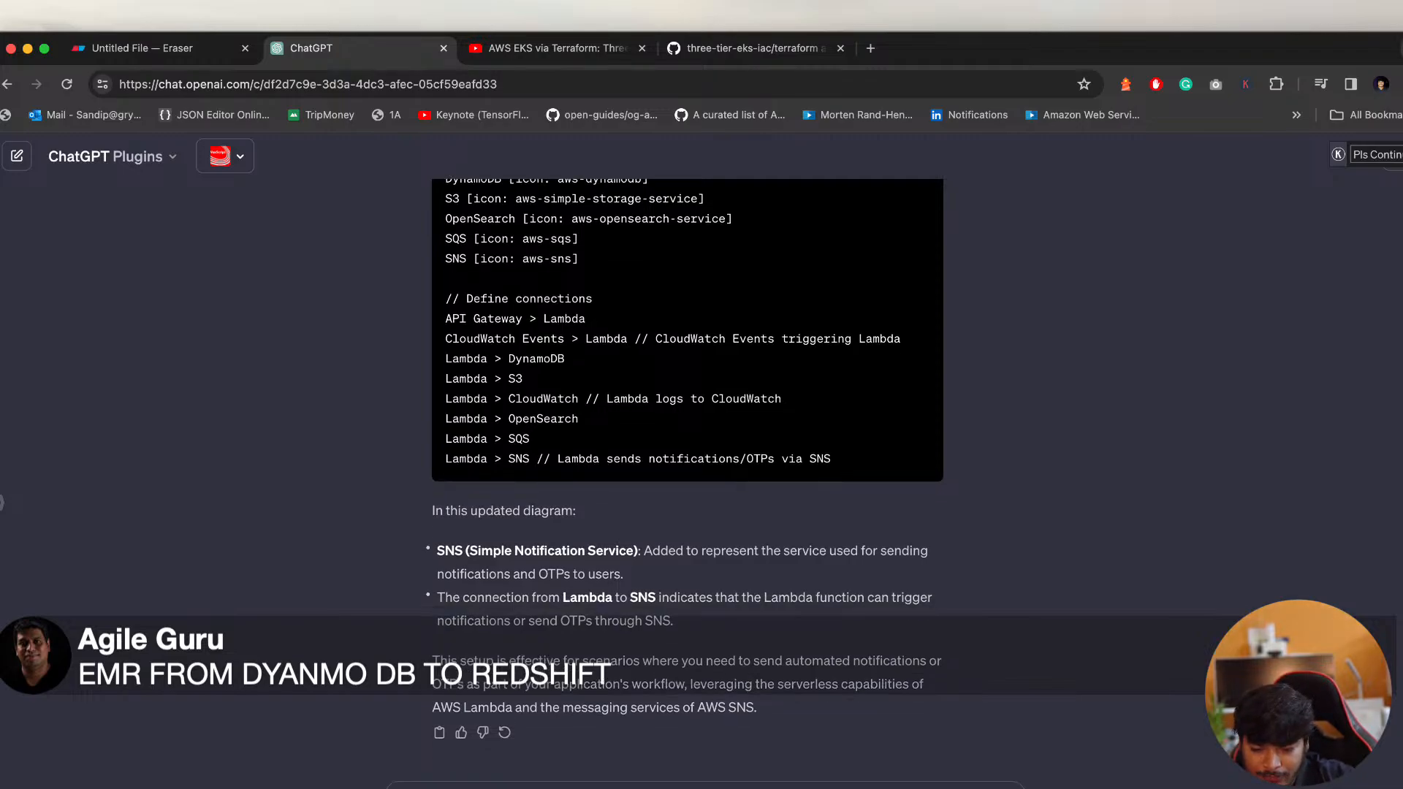
{"action": "scroll", "coordinate": [1076, 730], "scroll_direction": "down", "scroll_amount": 1}
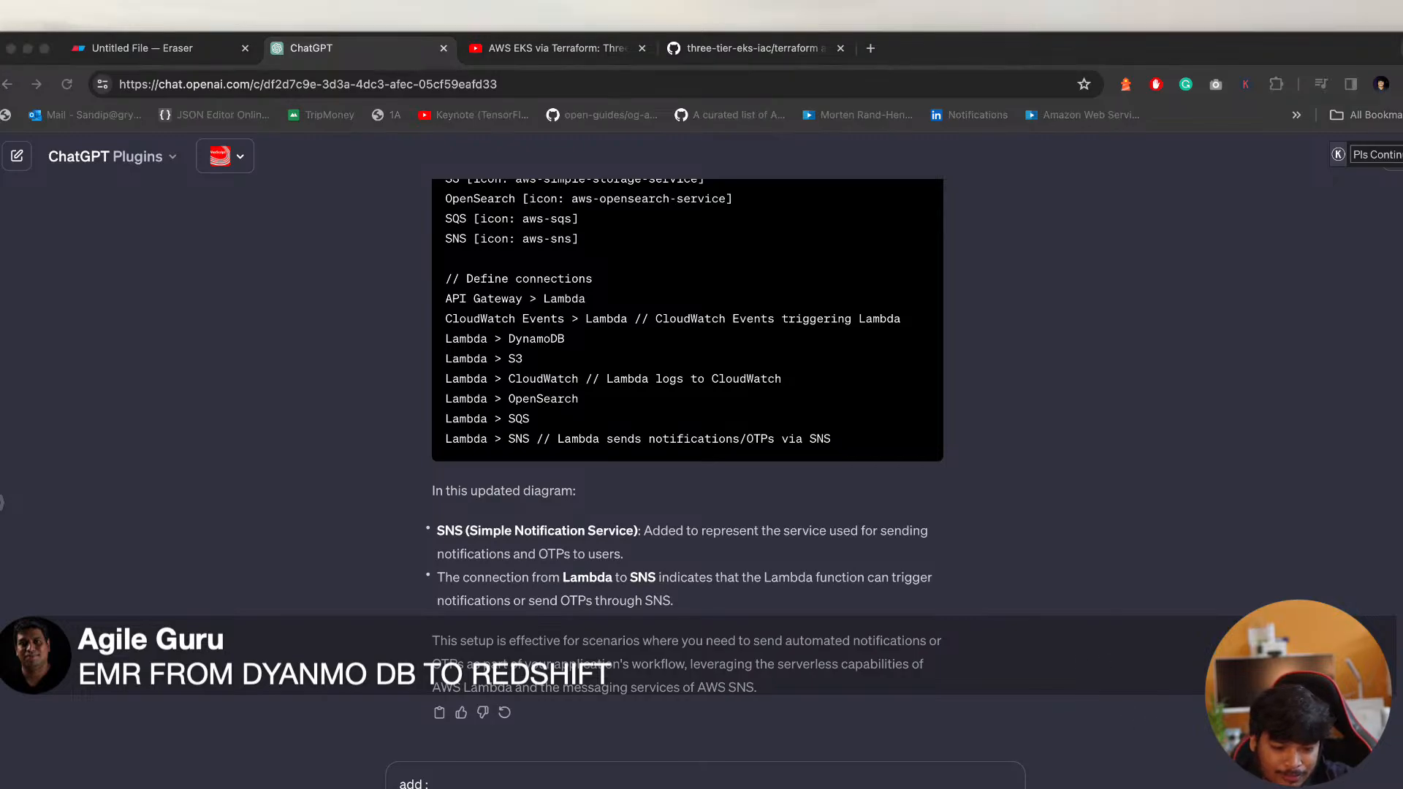
{"action": "left_click", "coordinate": [685, 784]}
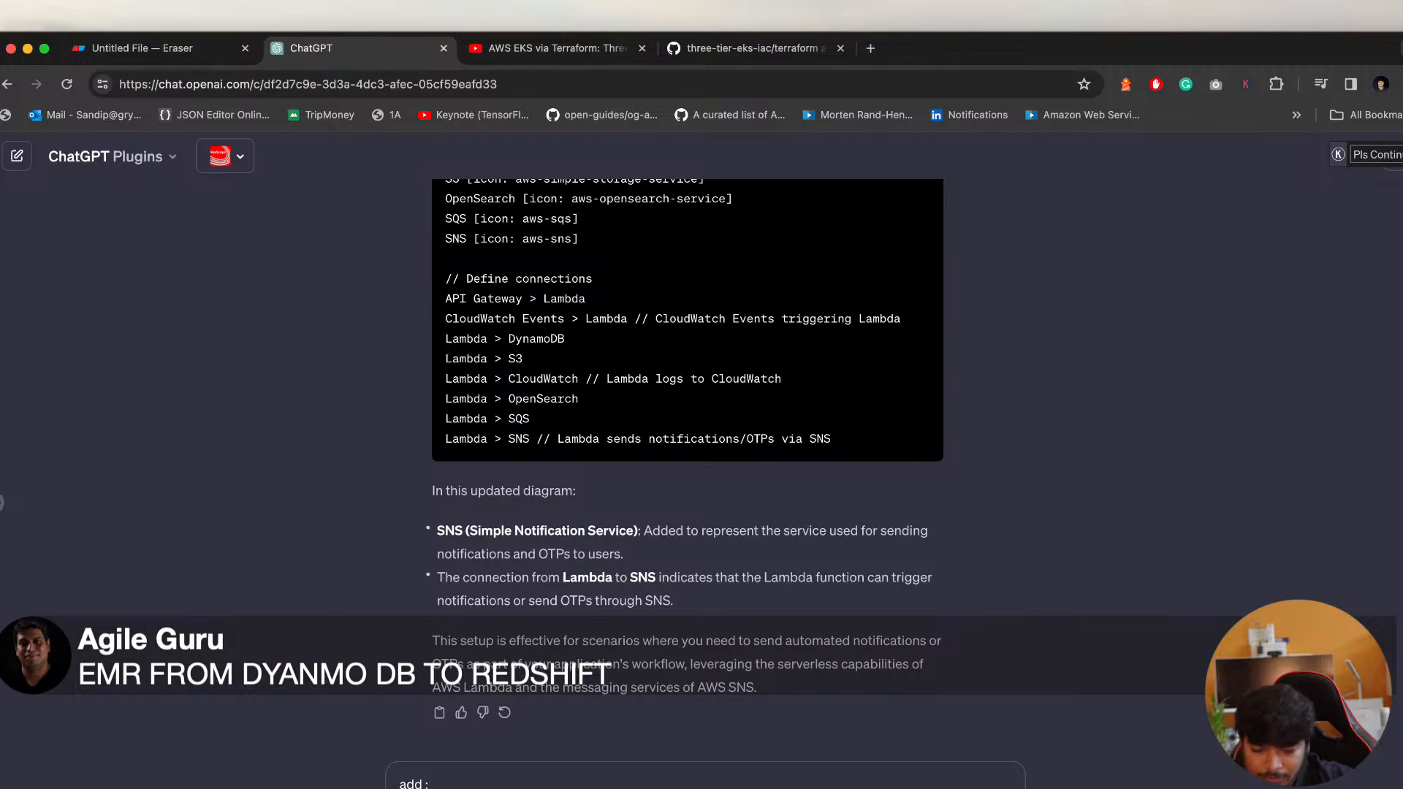
{"action": "key", "text": "Return"}
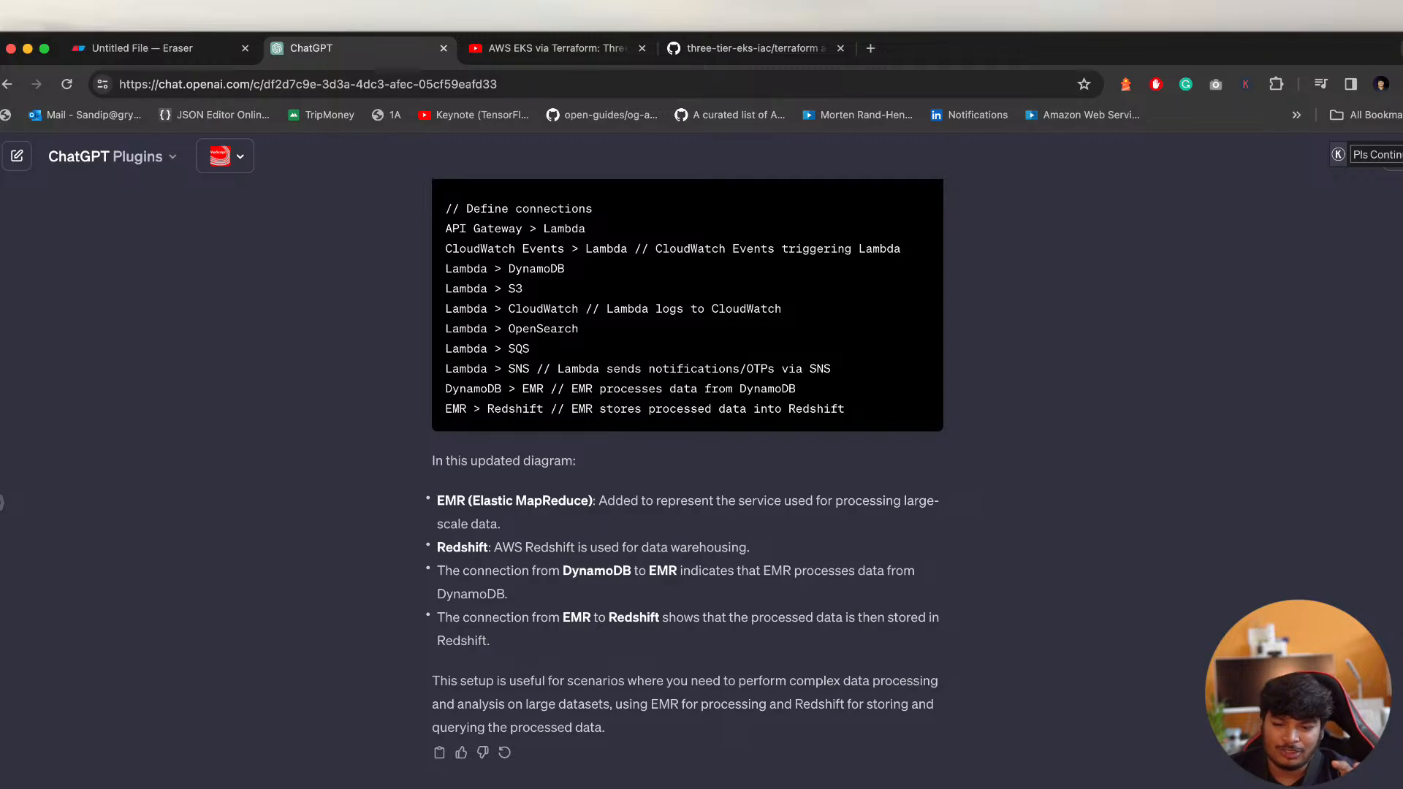
Copy ChatGPT's updated diagram-as-code containing EMR and Redshift, and replace the whole Cloud Architecture code in Eraser with it
{"action": "scroll", "coordinate": [807, 658], "scroll_direction": "up", "scroll_amount": 5}
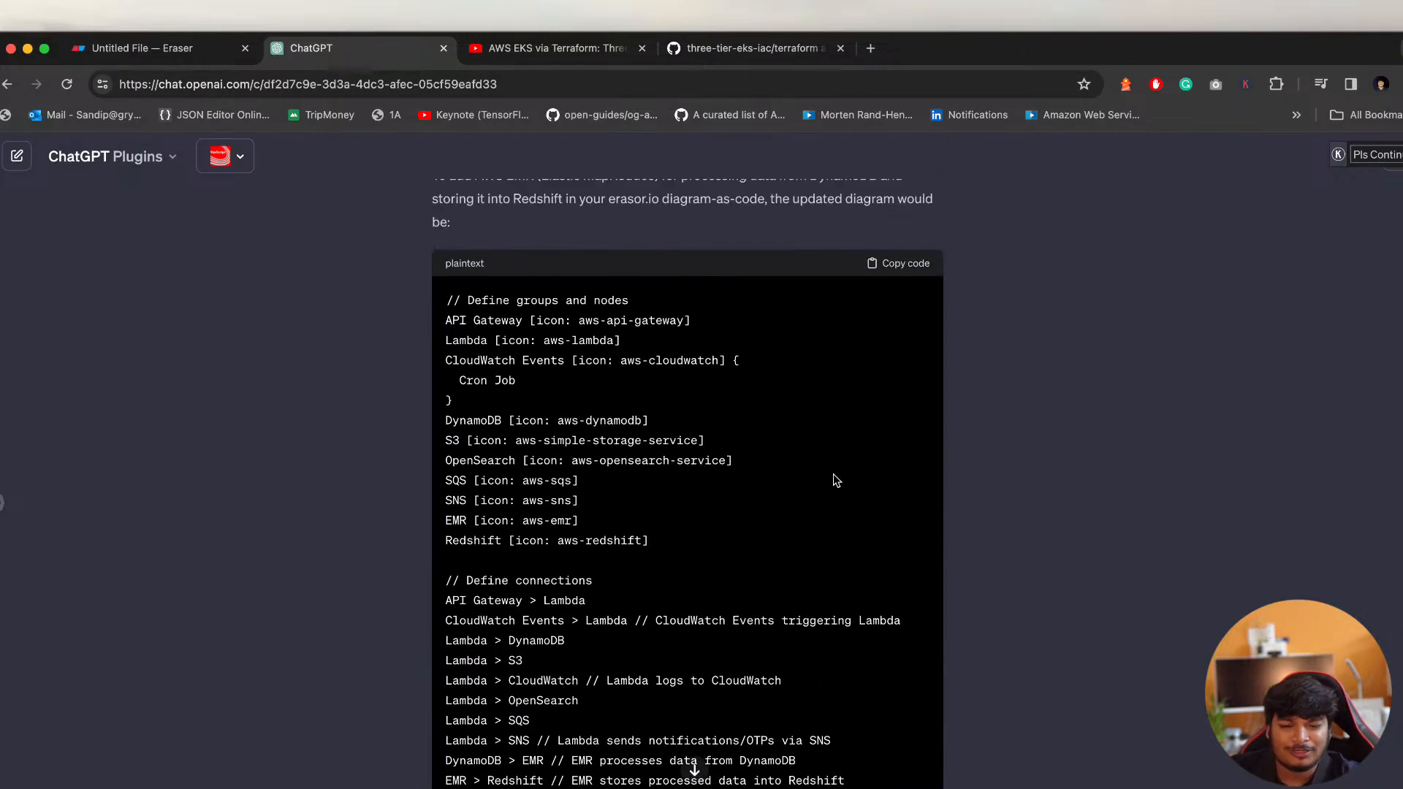
{"action": "left_click", "coordinate": [908, 272]}
{"action": "left_click", "coordinate": [134, 49]}
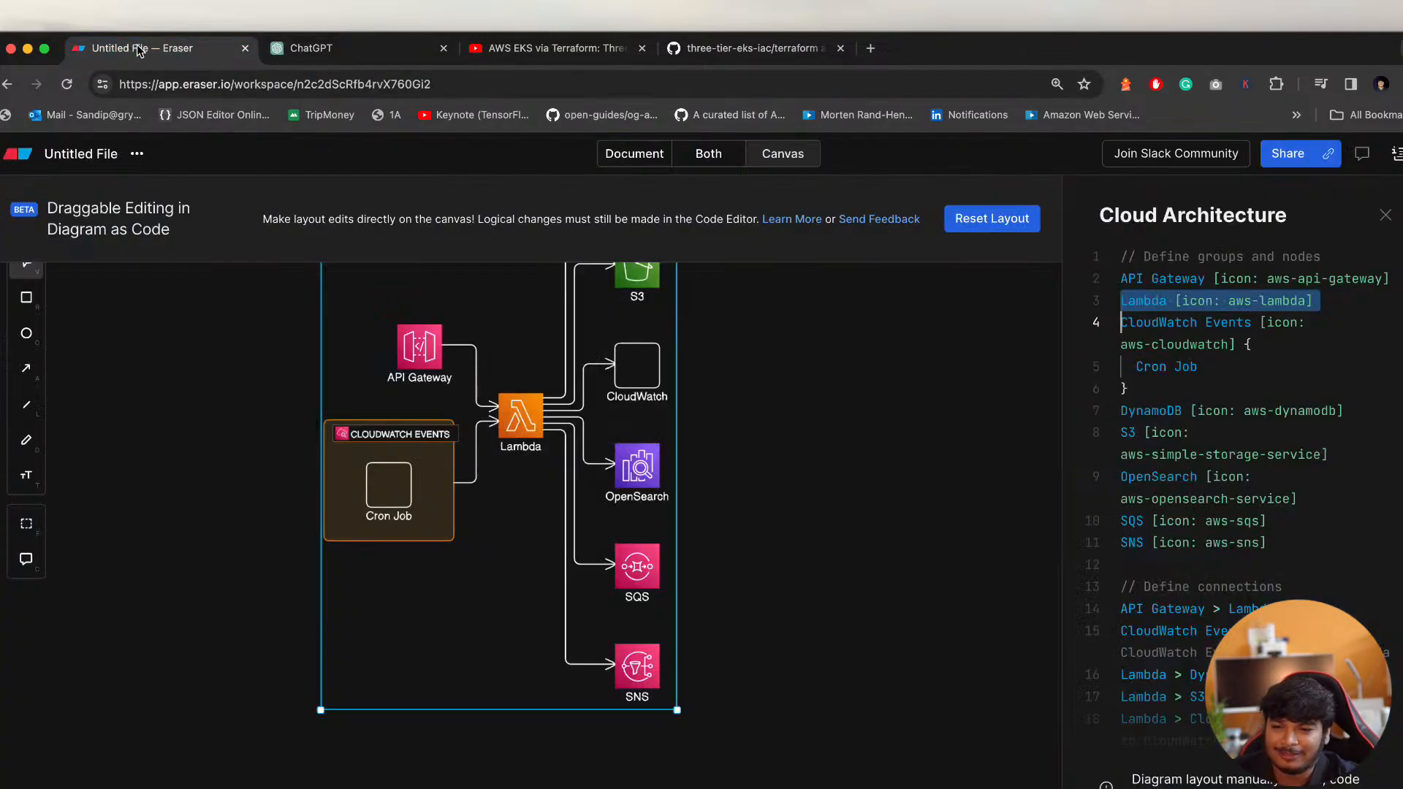
{"action": "double_click", "coordinate": [544, 419]}
{"action": "left_click", "coordinate": [1211, 302]}
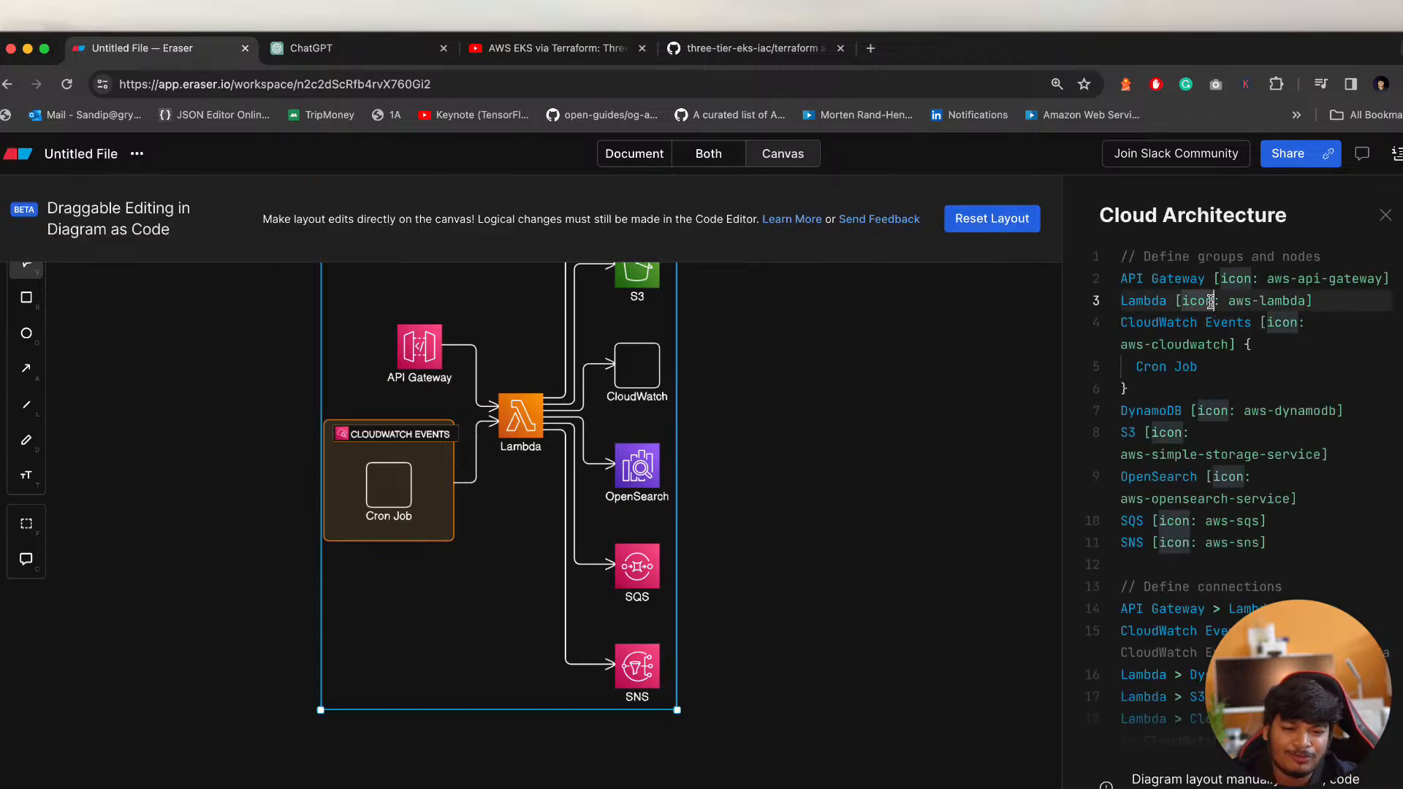
{"action": "key", "text": "super+a"}
{"action": "key", "text": "super+v"}
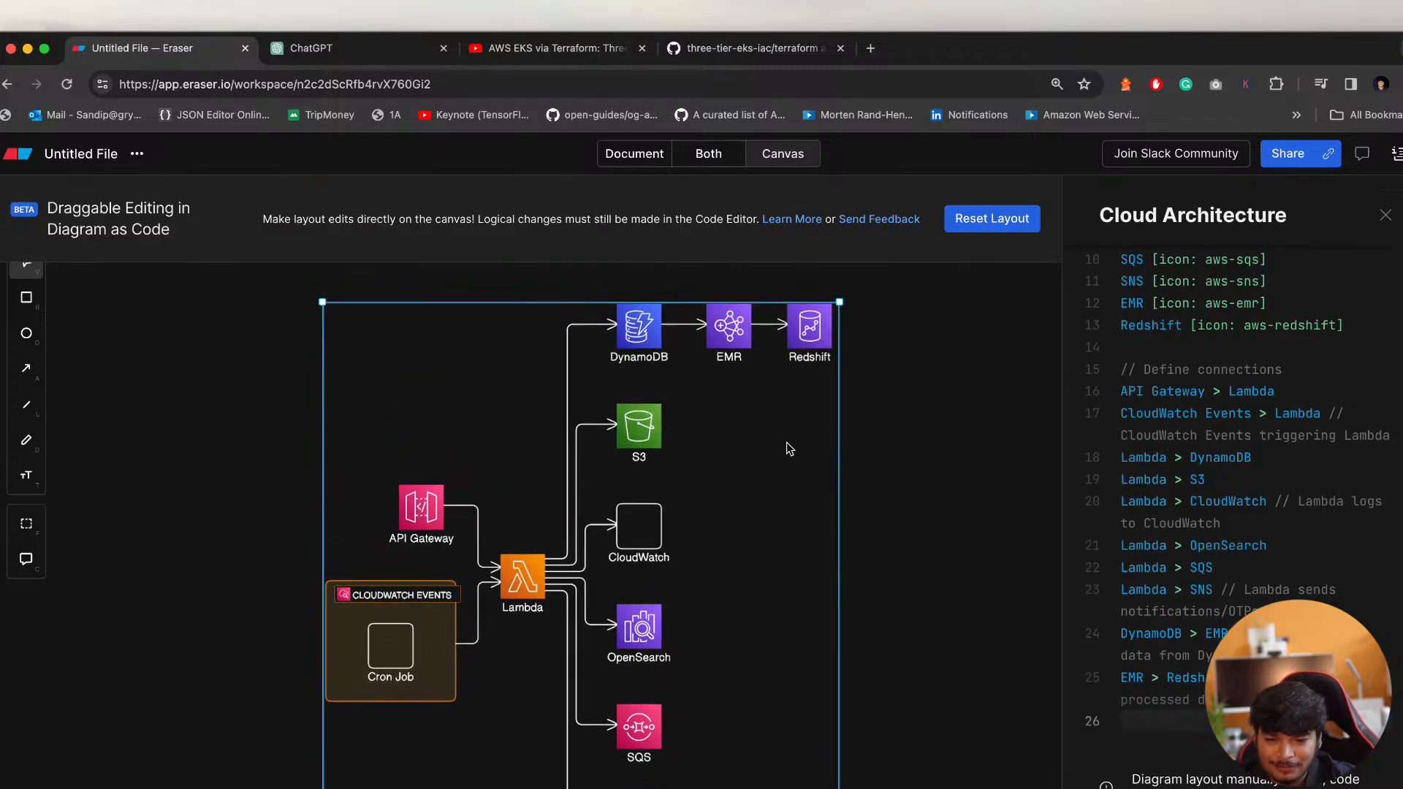
{"action": "left_click", "coordinate": [645, 337]}
{"action": "left_click", "coordinate": [725, 331]}
{"action": "left_click", "coordinate": [821, 334]}
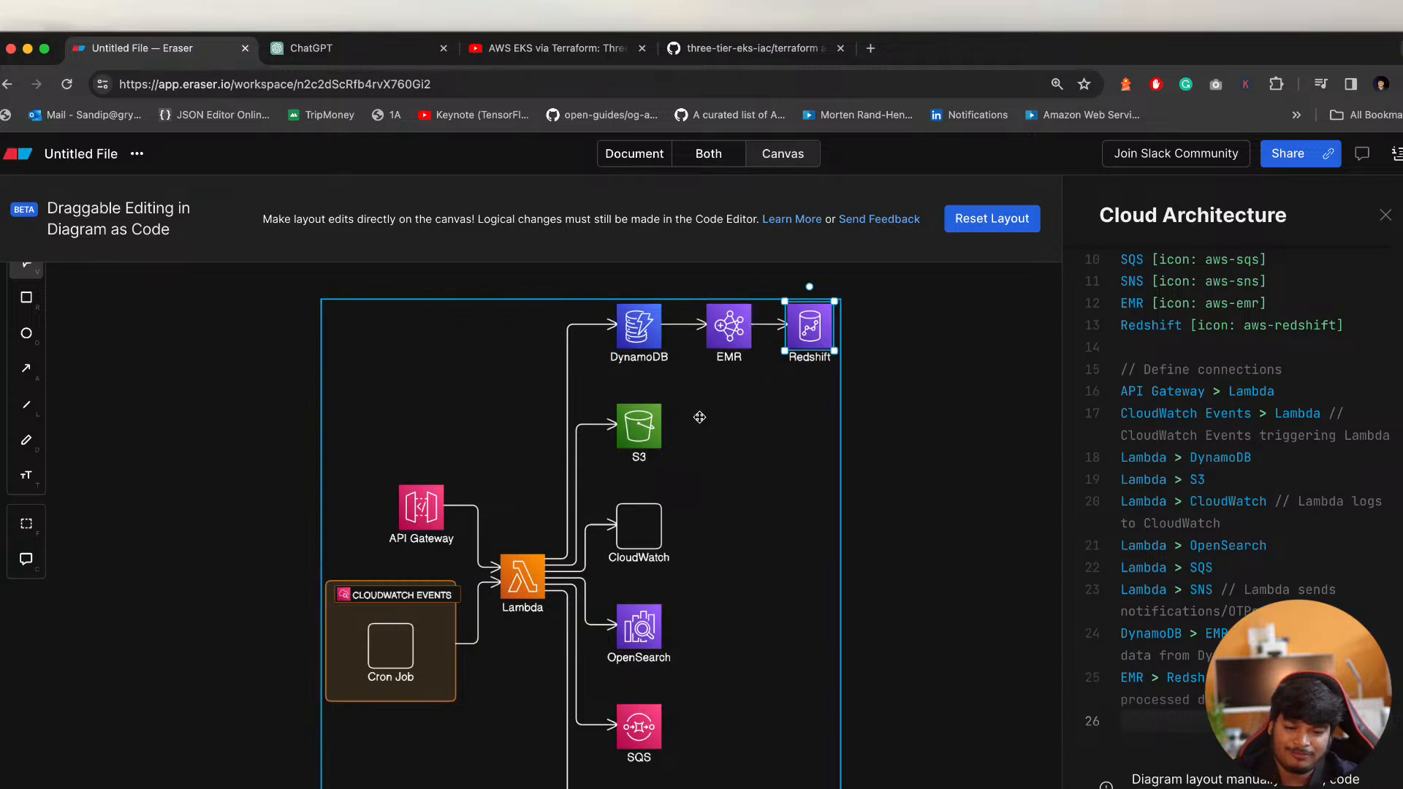